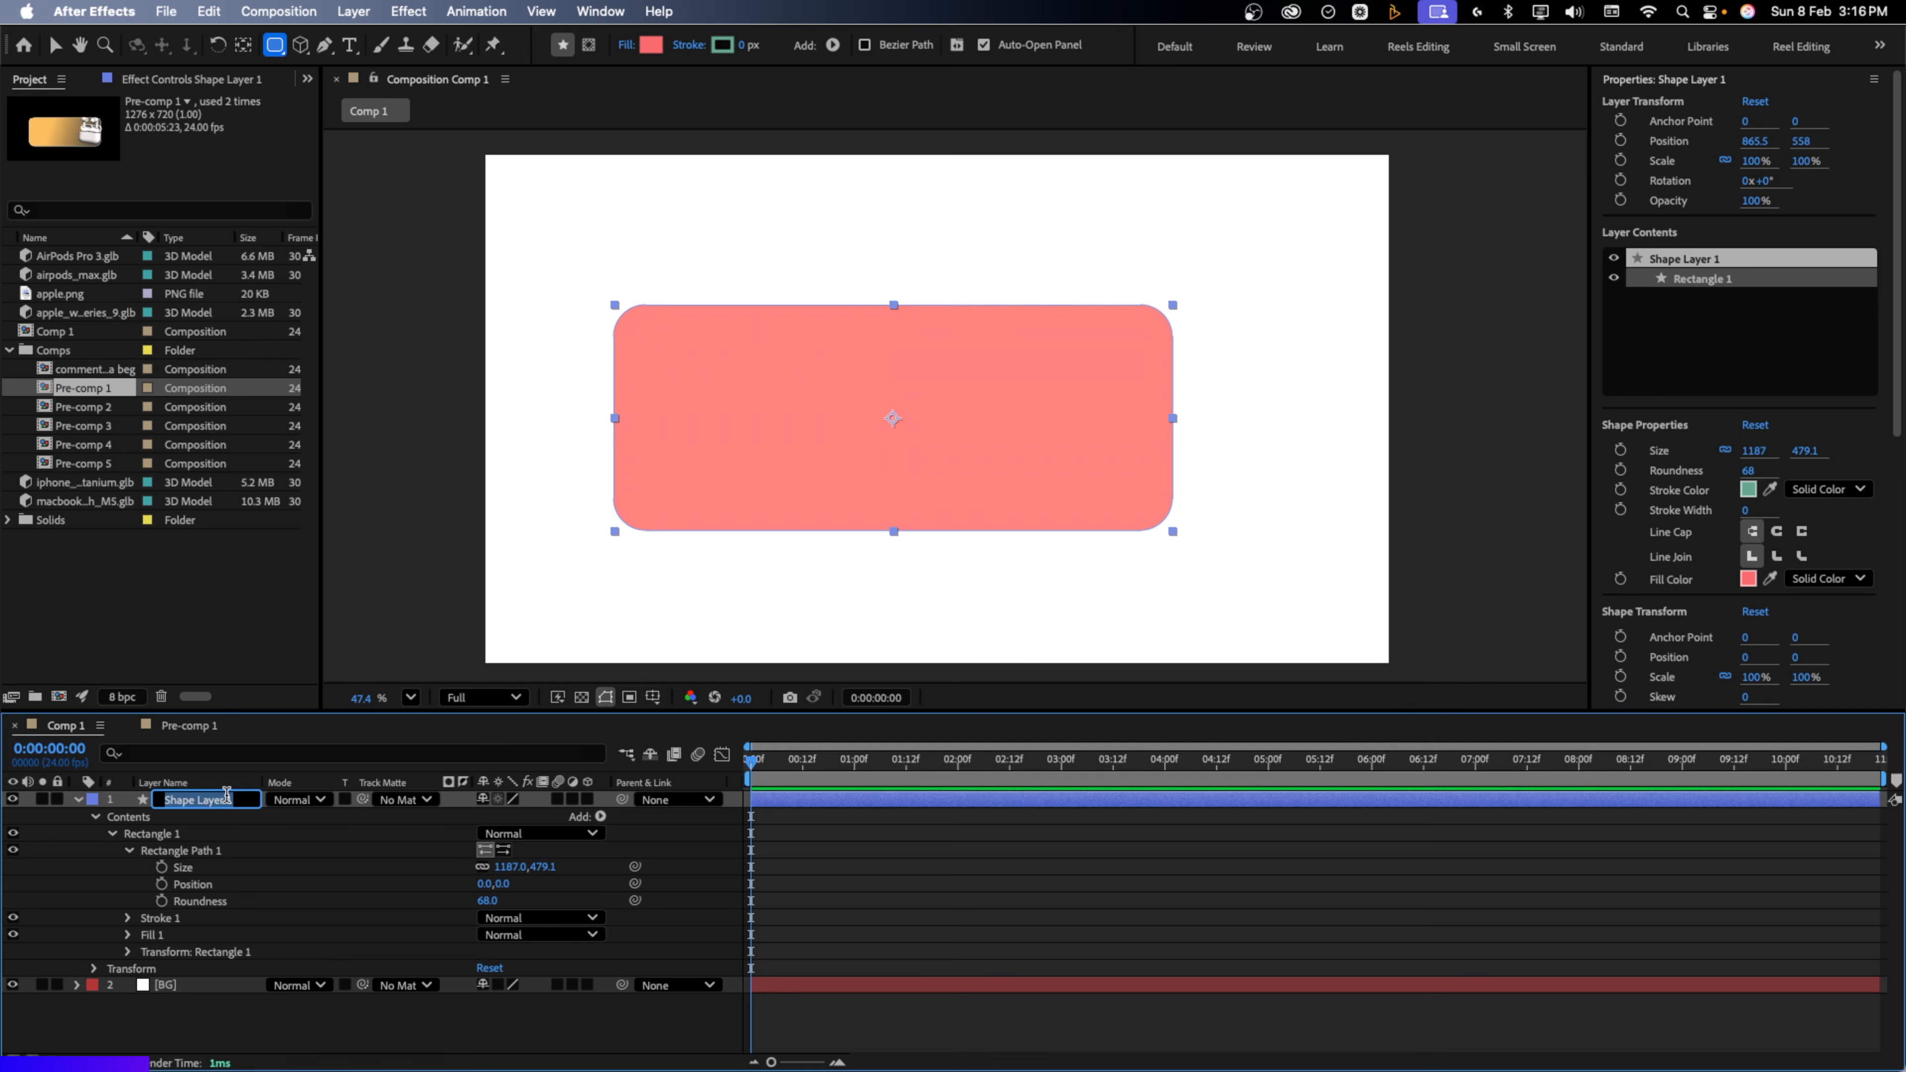
Name the rectangle layer 'Base 1' and centre it in the composition at 960, 540
text(Base 1)
click(244, 1004)
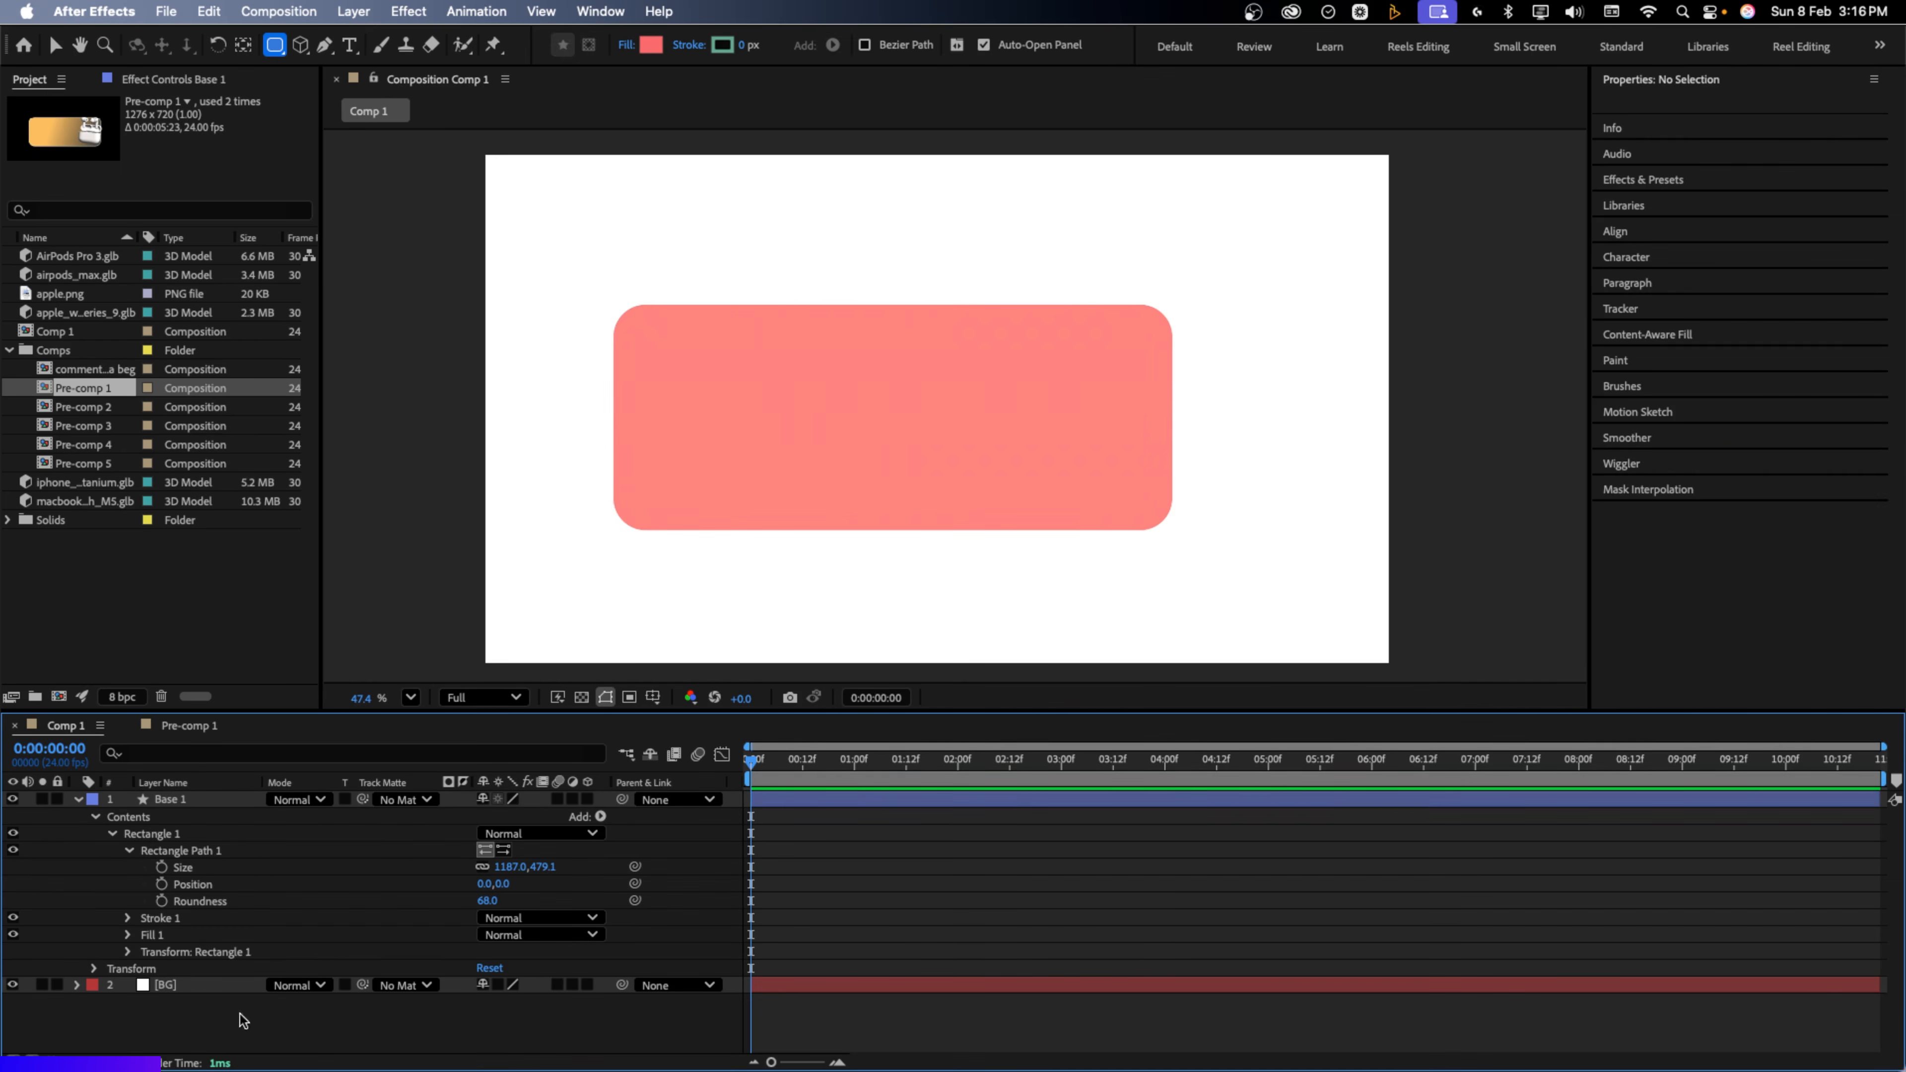
click(227, 800)
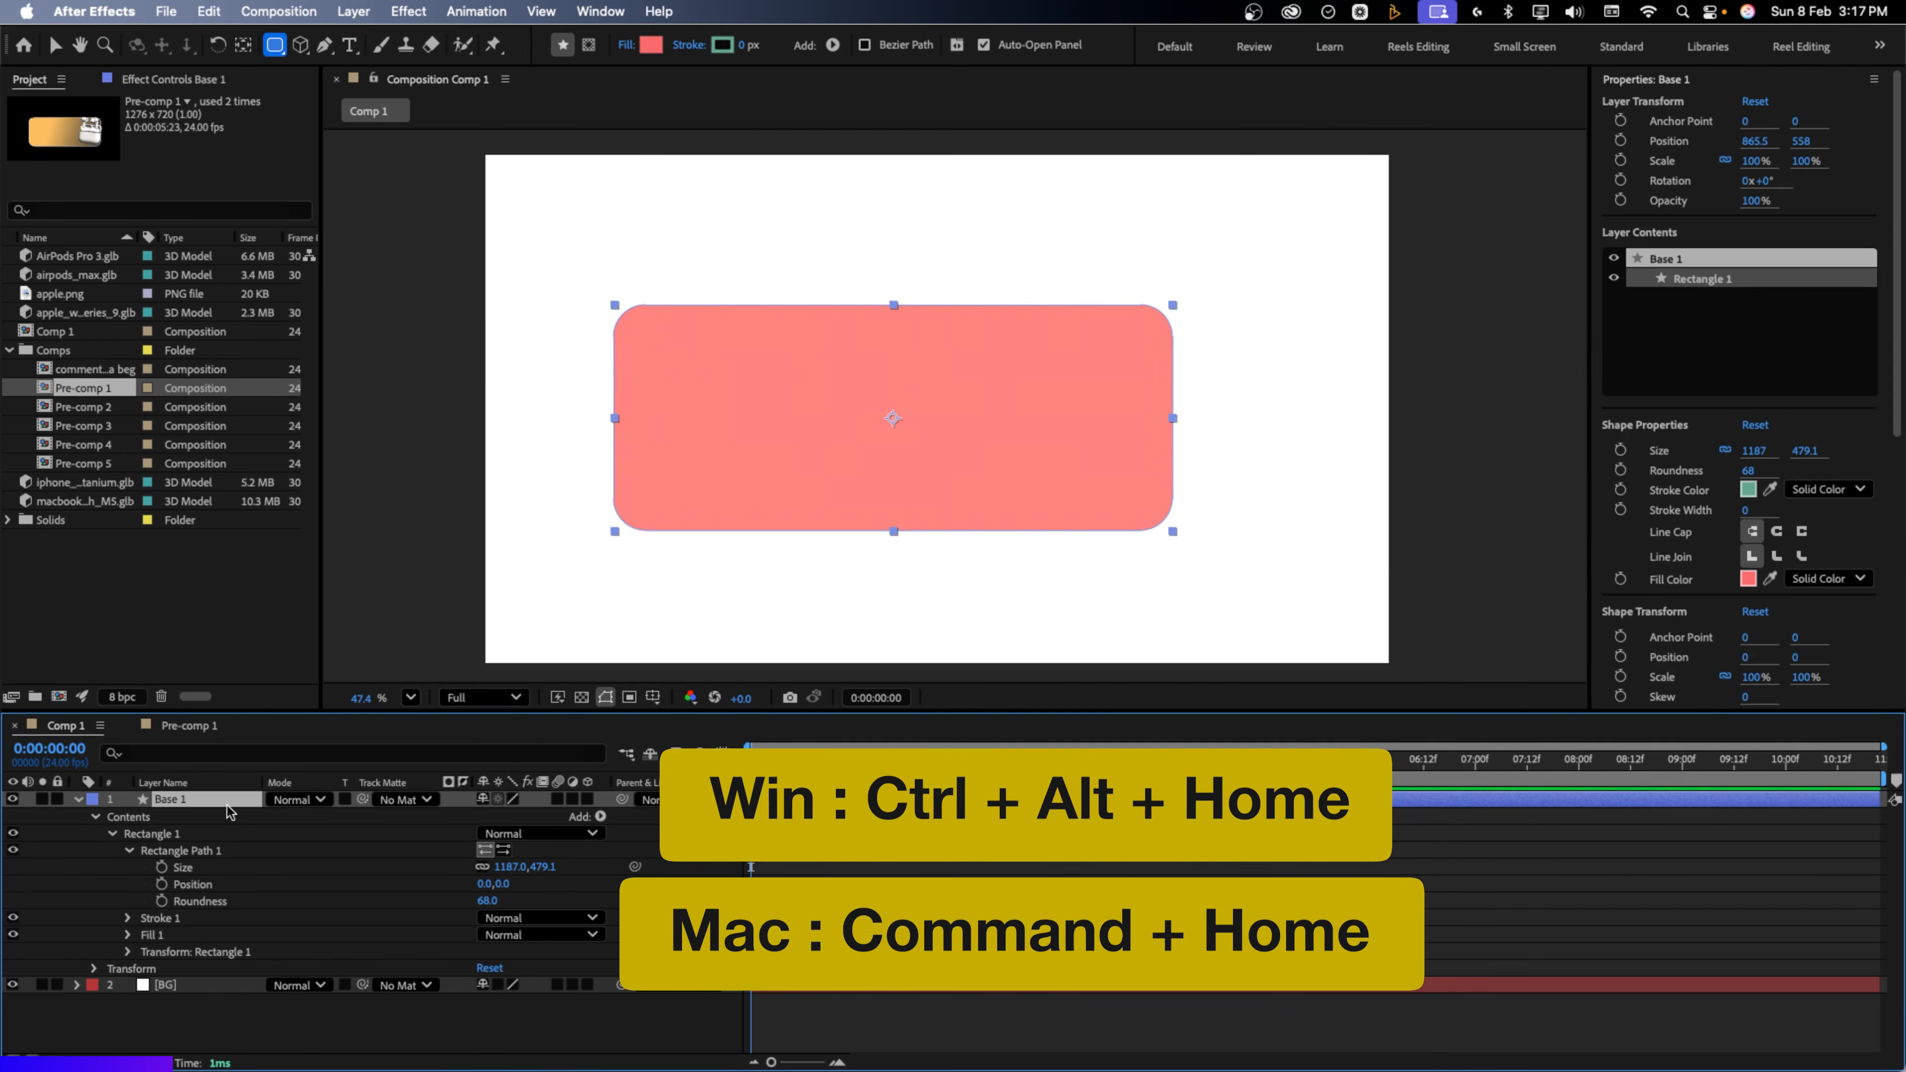
key(super+Home)
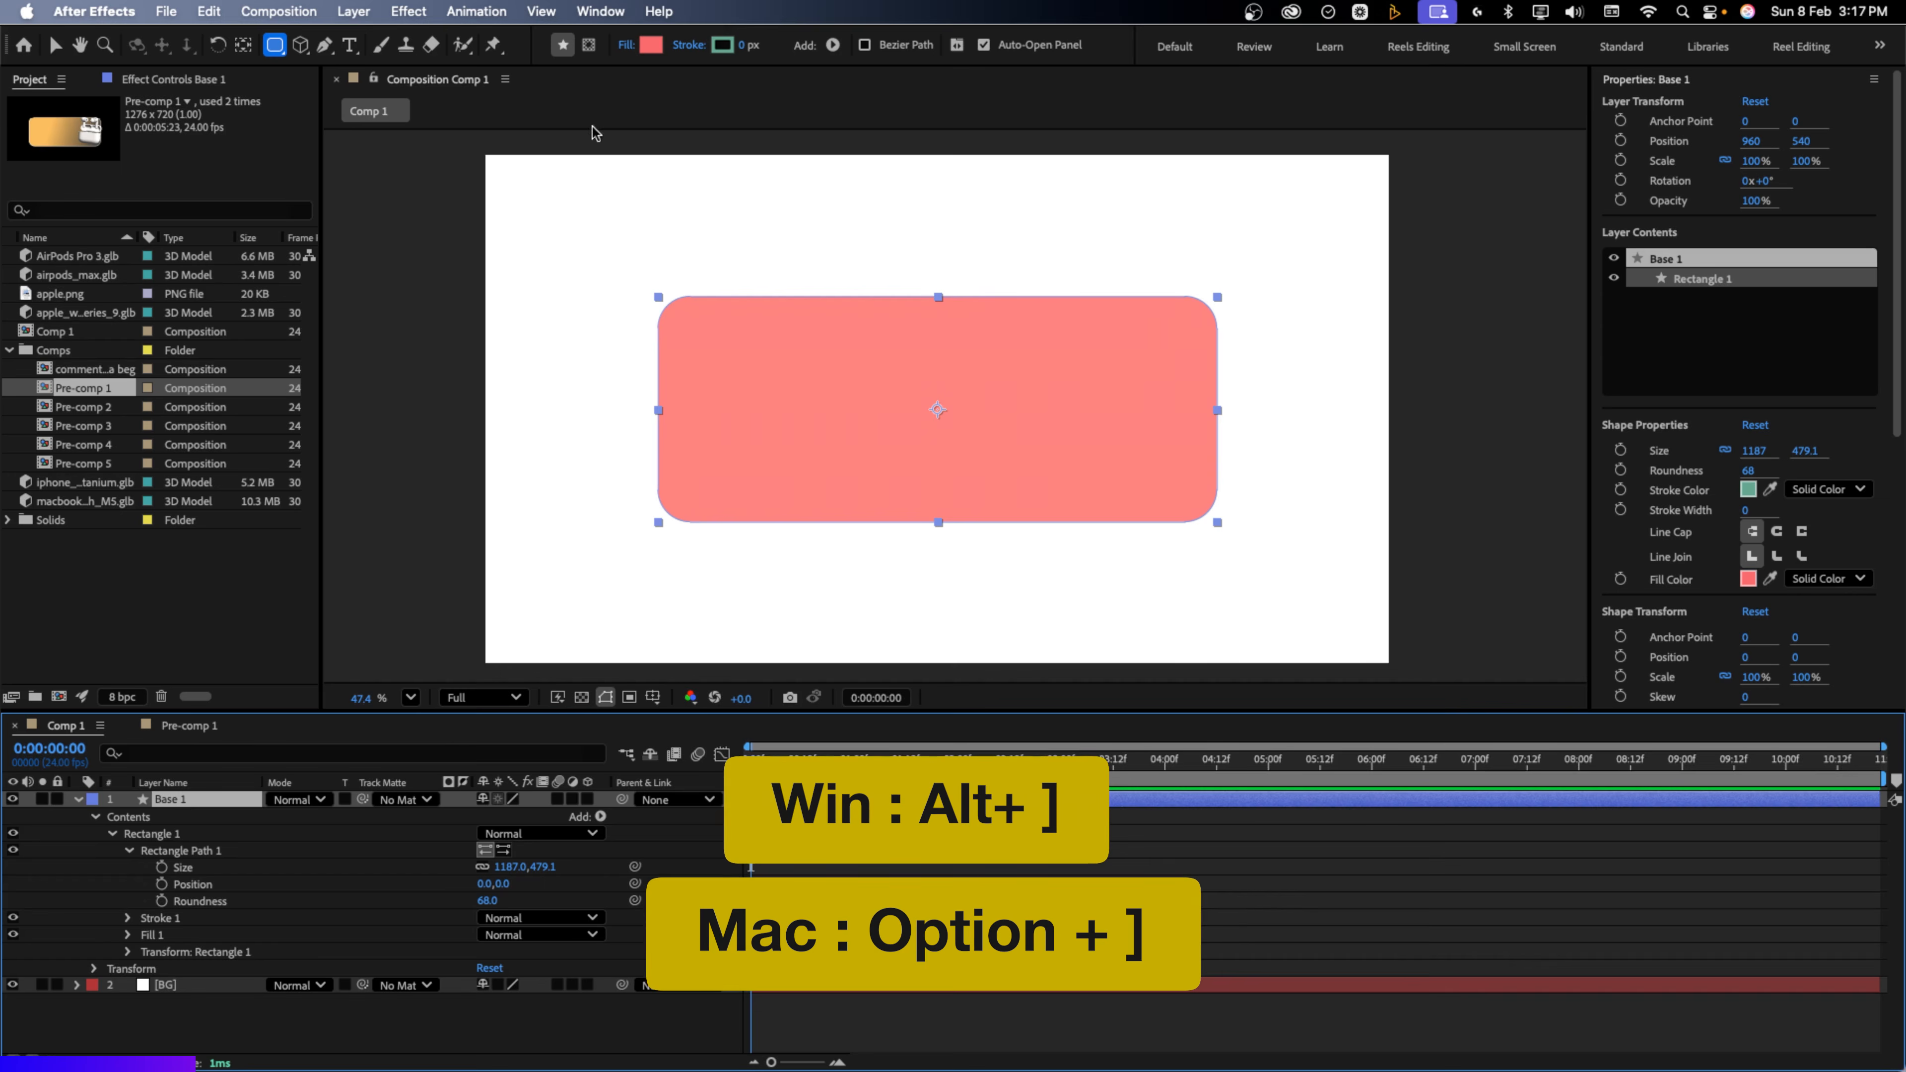
Give Base 1 a linear gradient fill from orange FCBE61 to near-black
click(650, 47)
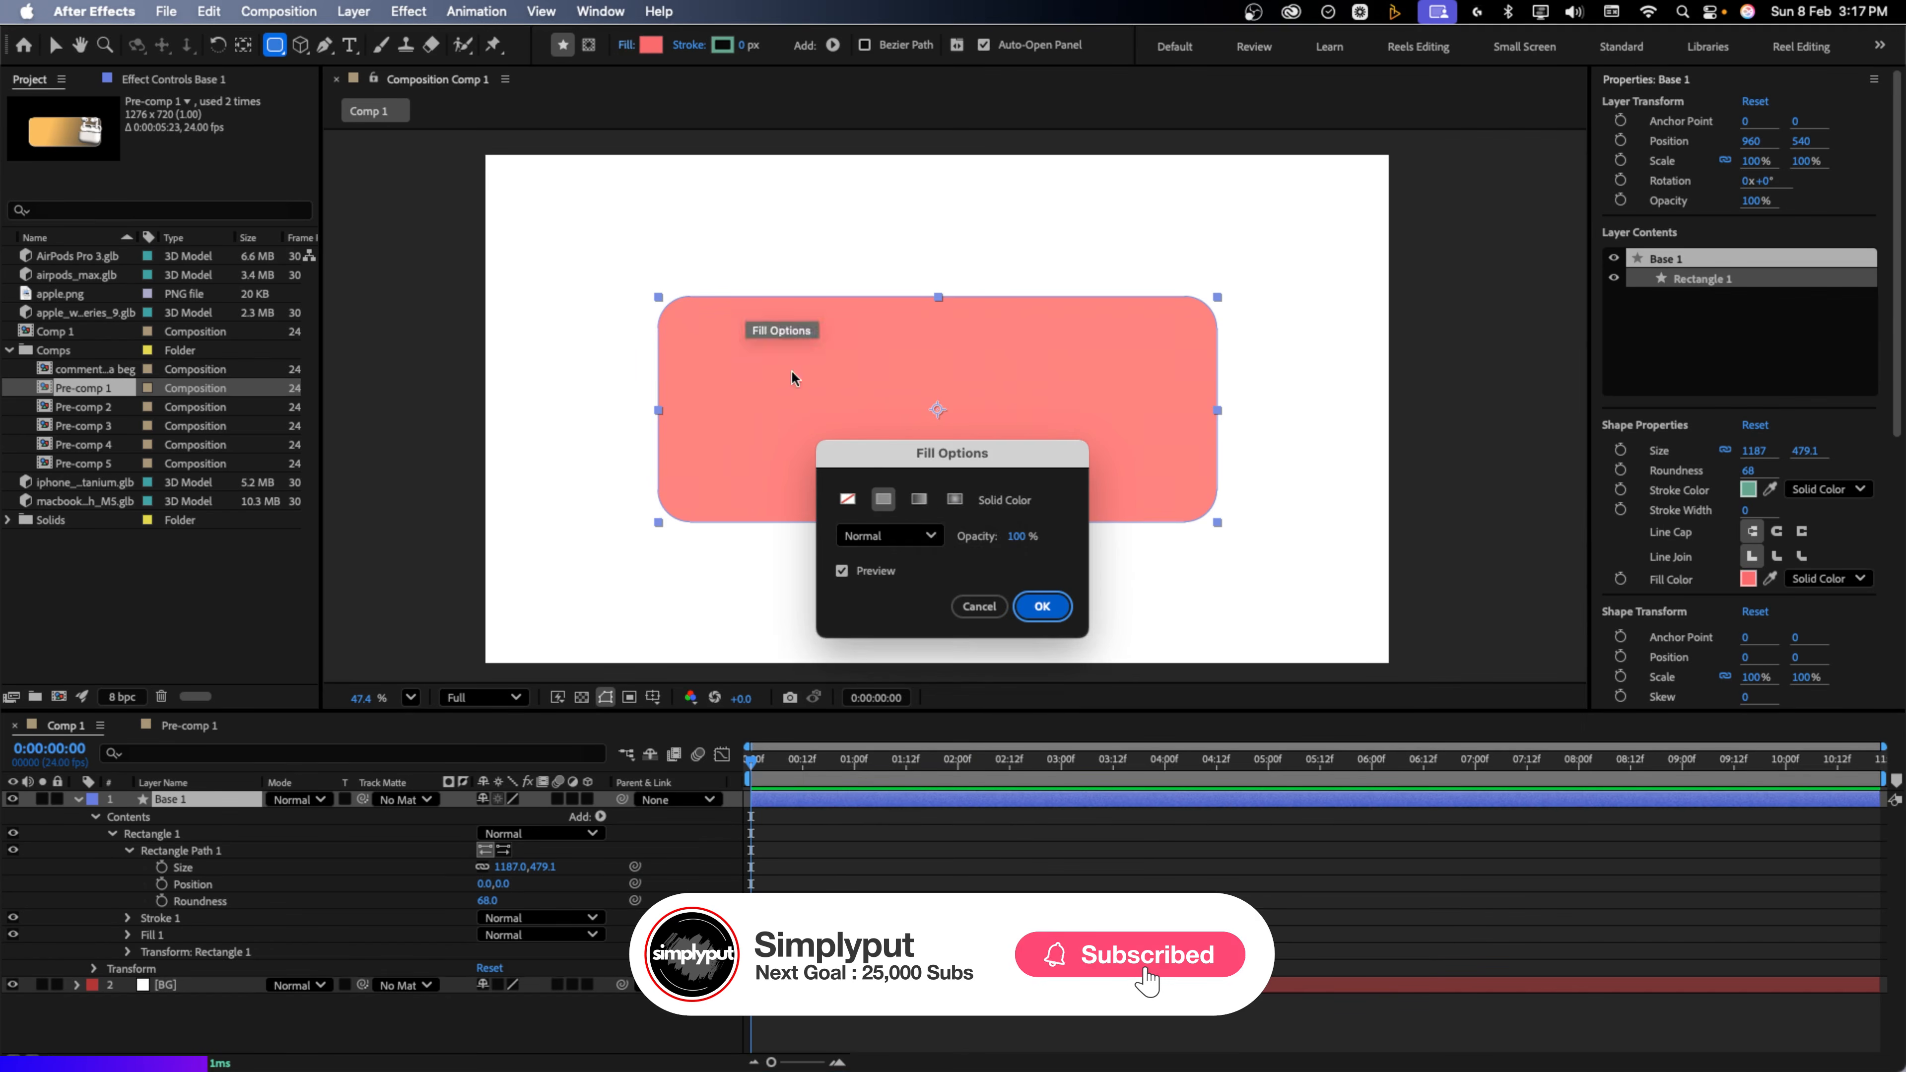
click(920, 500)
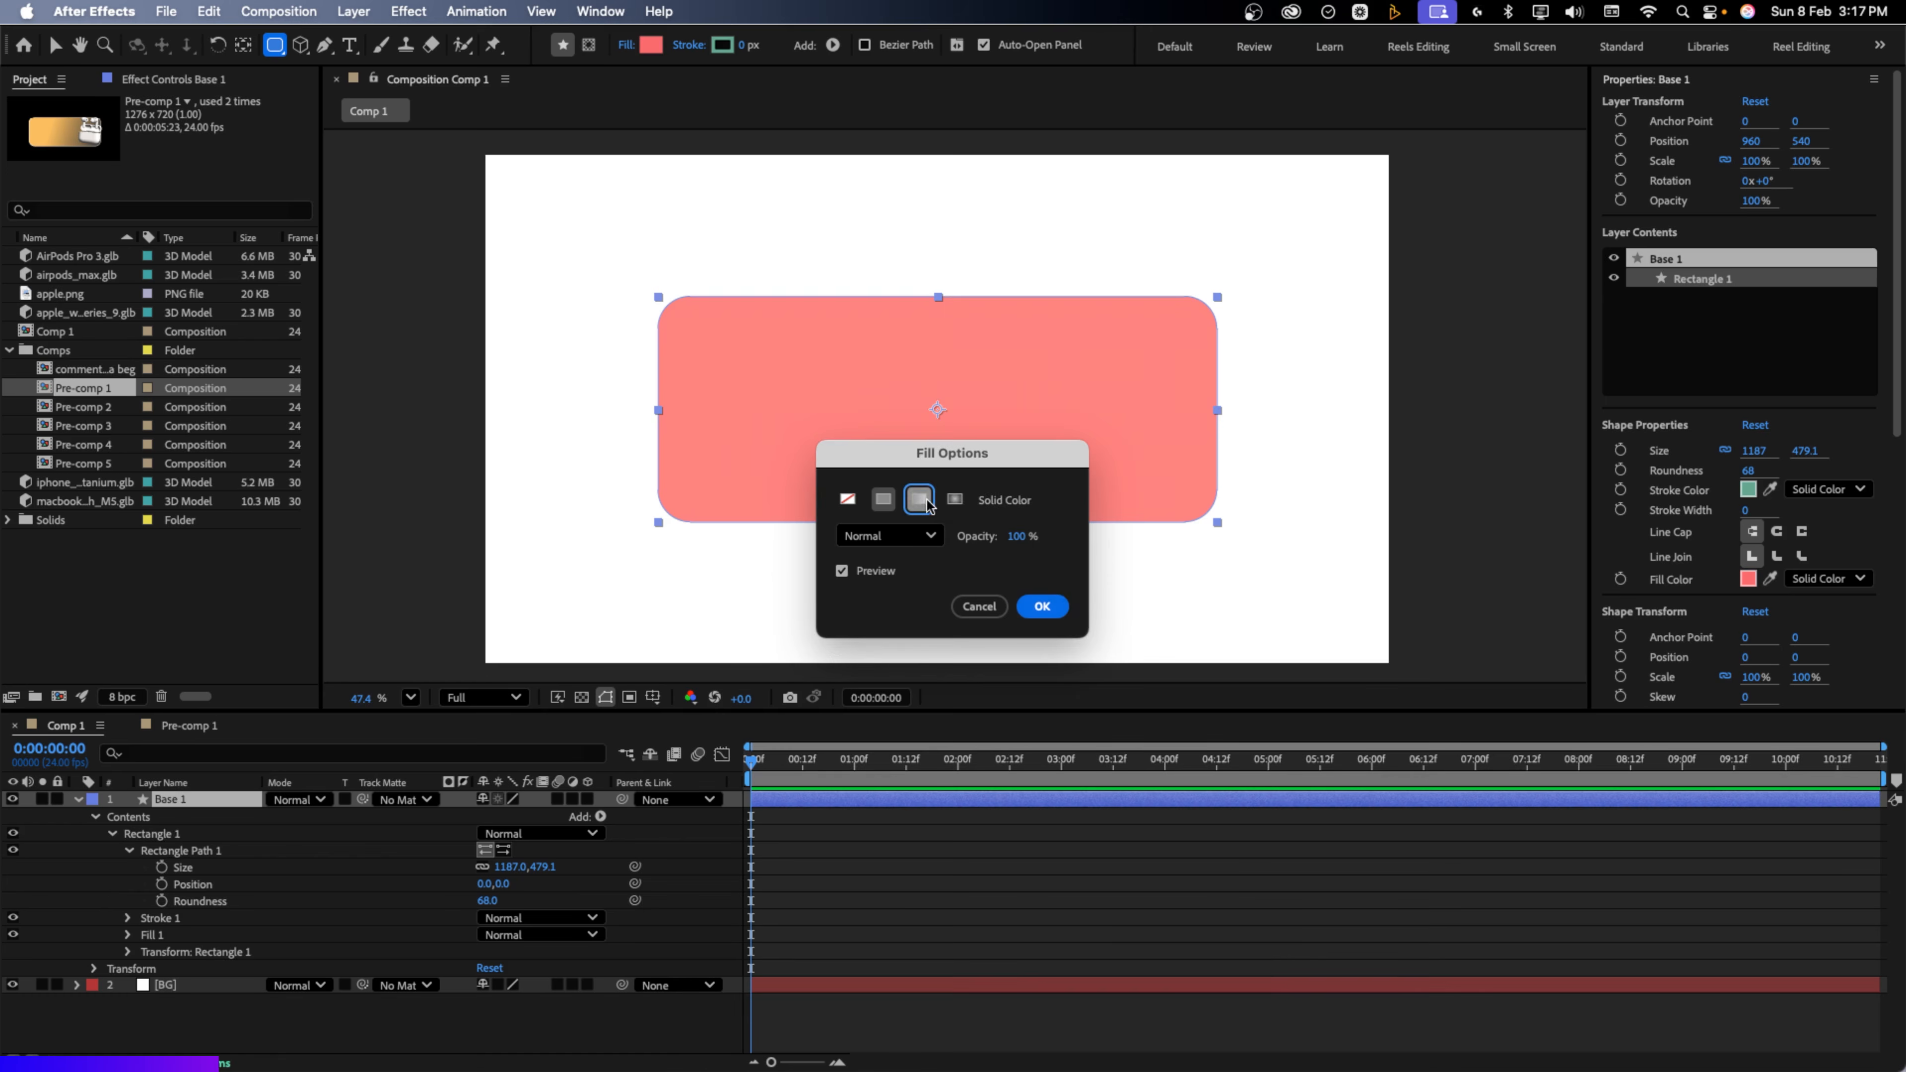
click(1042, 607)
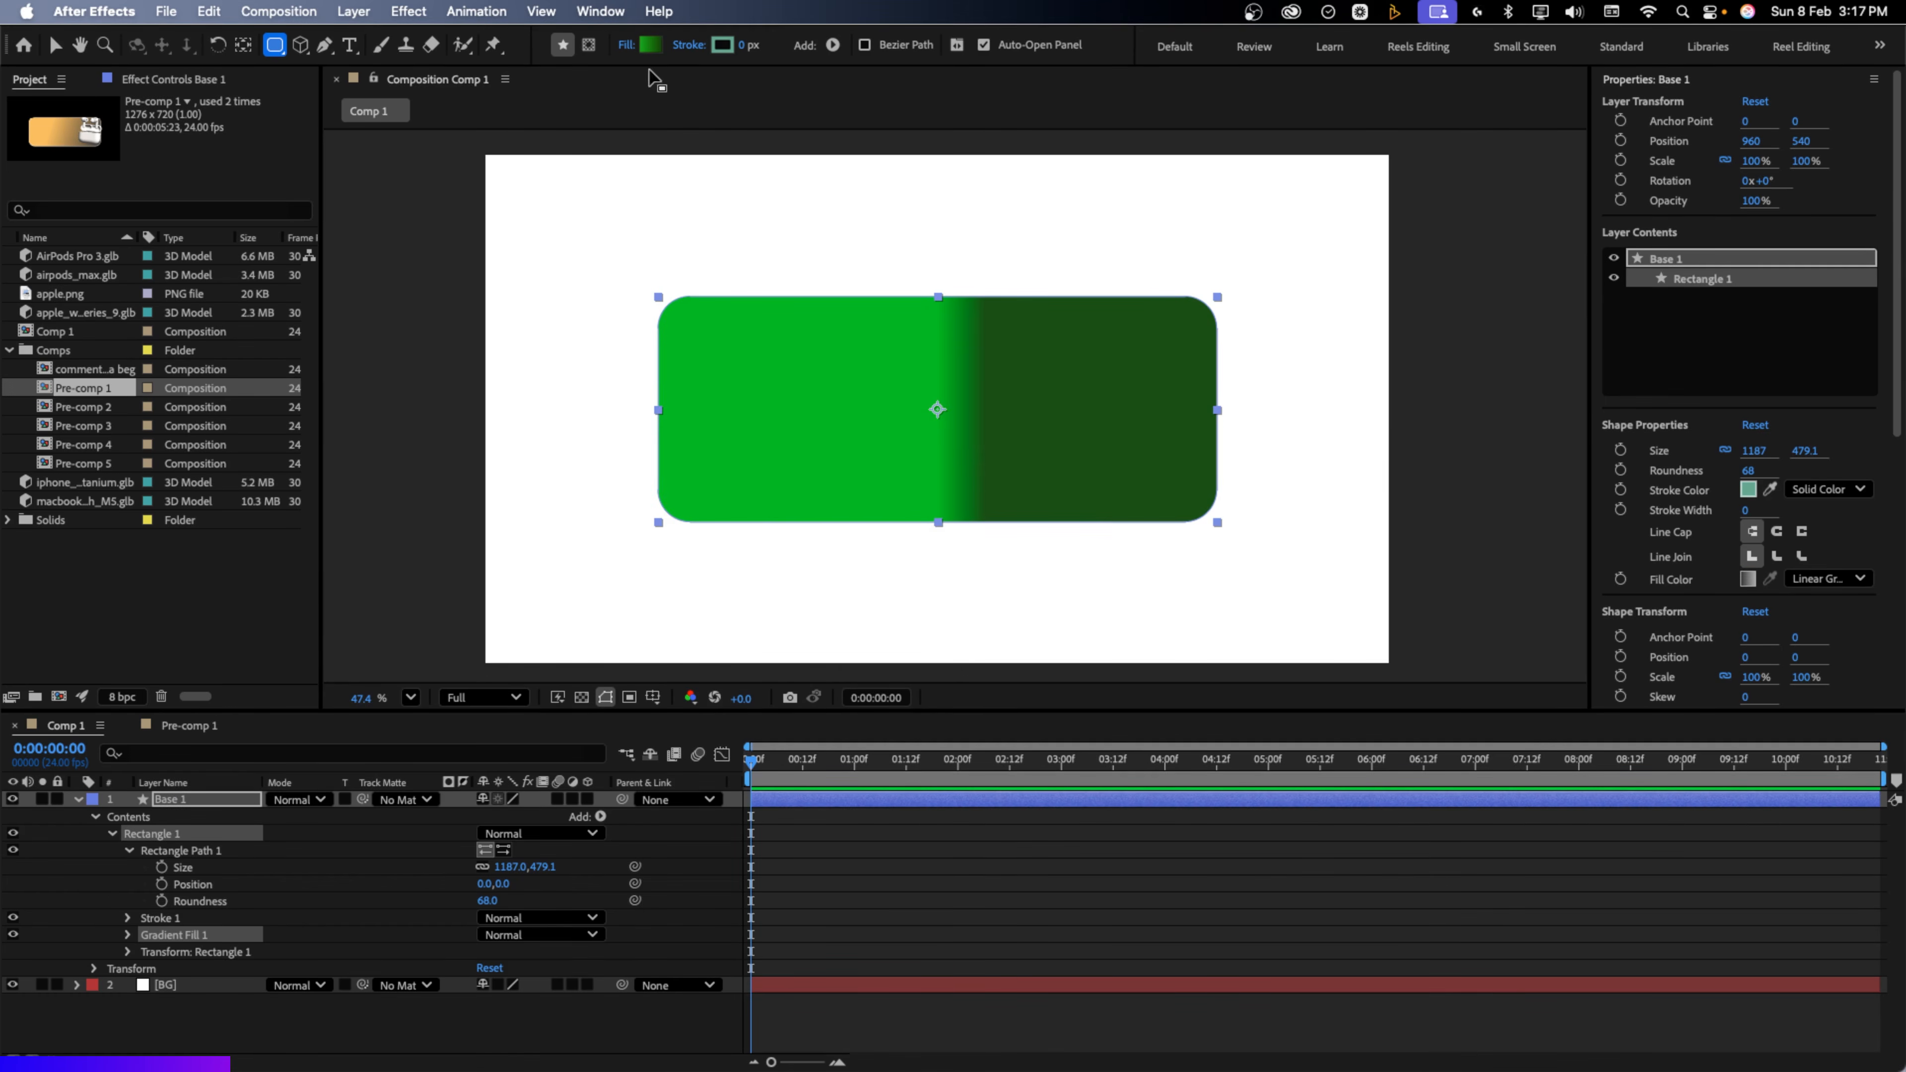
click(650, 46)
click(715, 428)
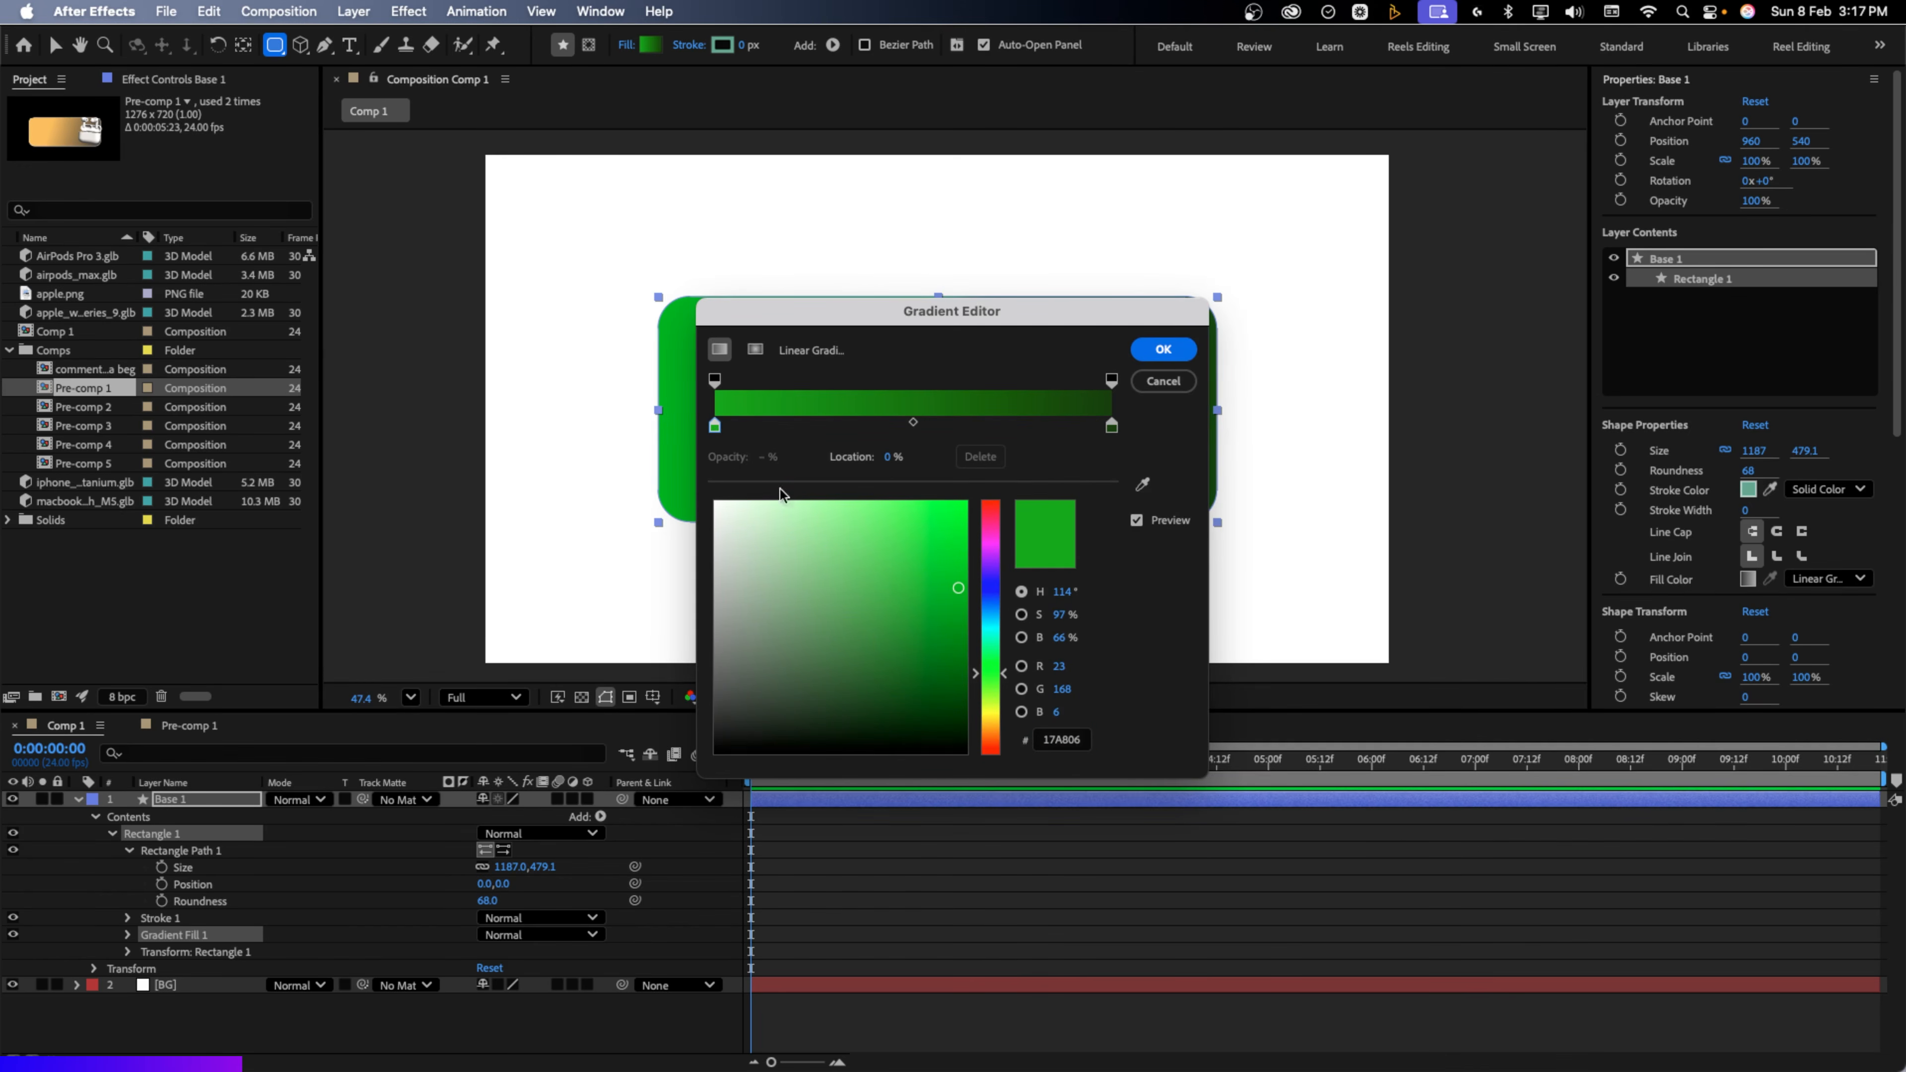
click(1059, 742)
key(super+v)
click(1111, 429)
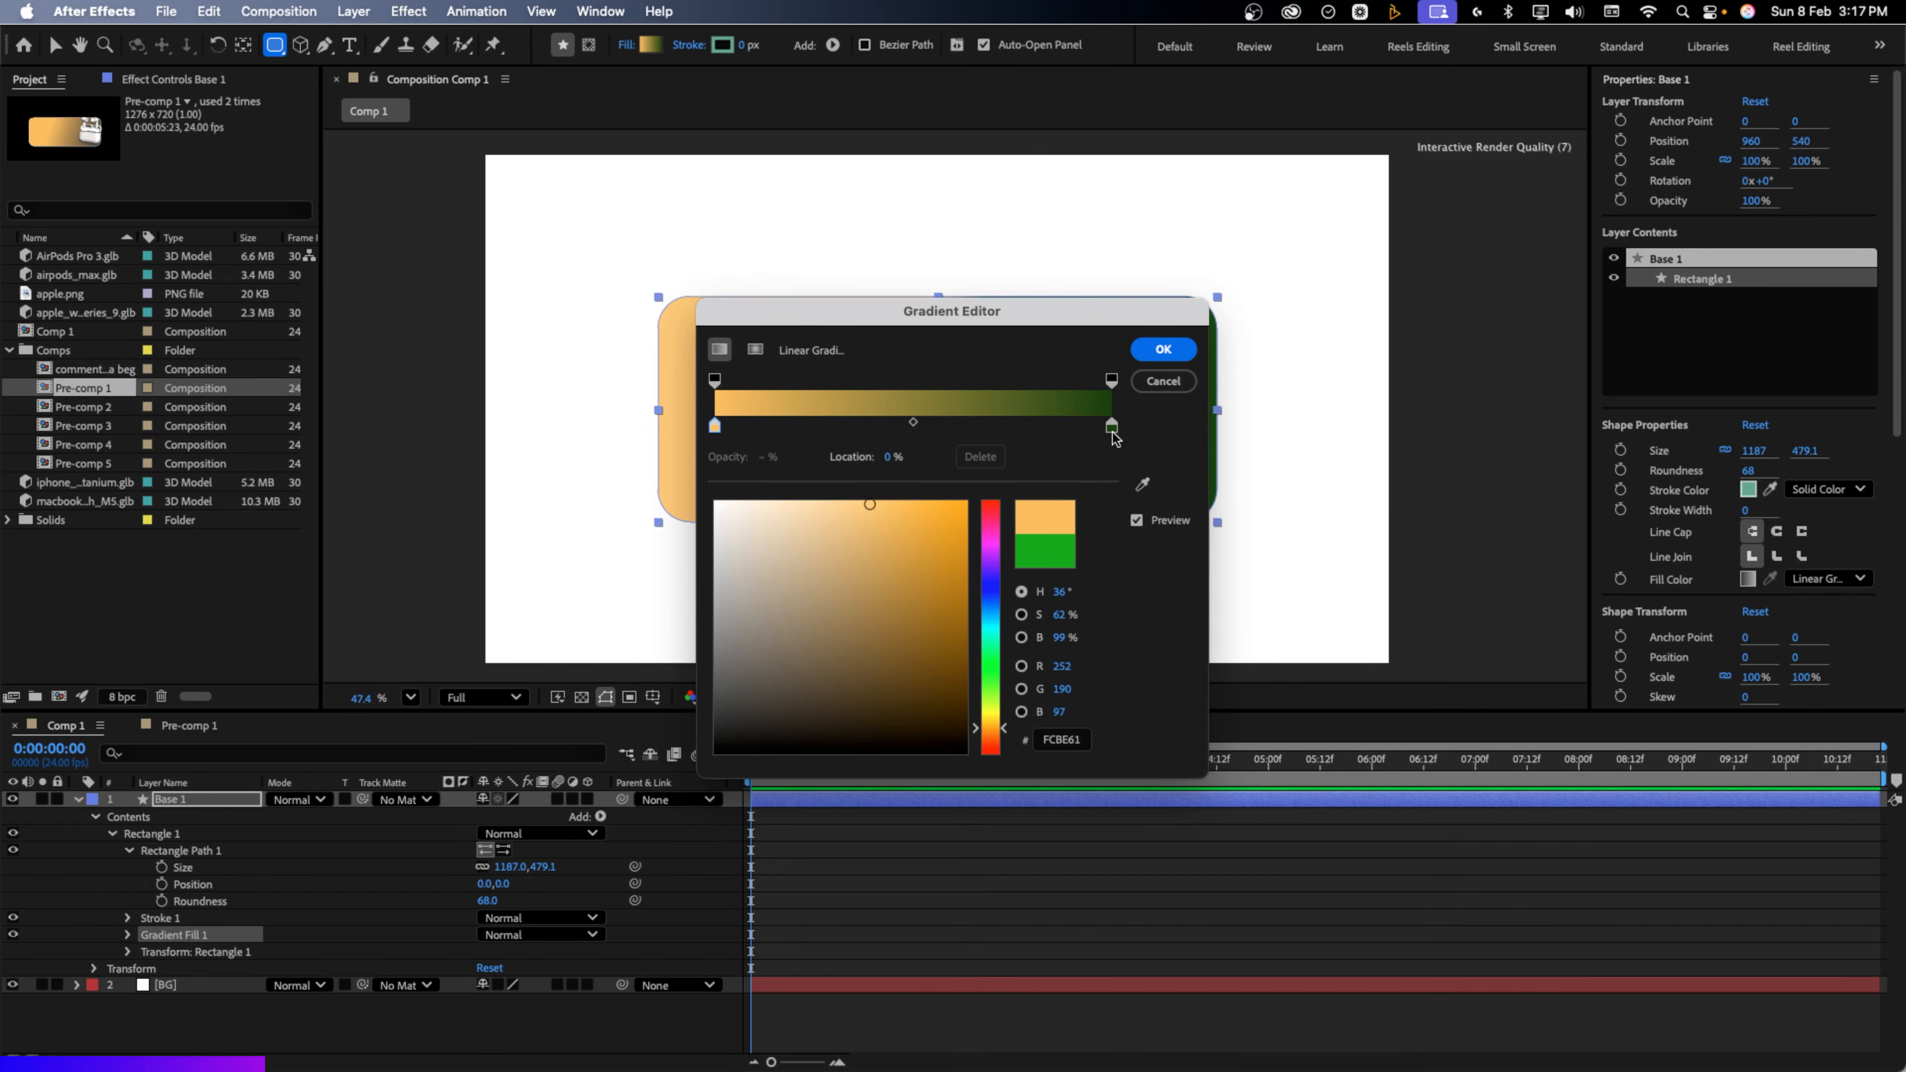
drag(909, 698, 678, 748)
drag(714, 426, 908, 428)
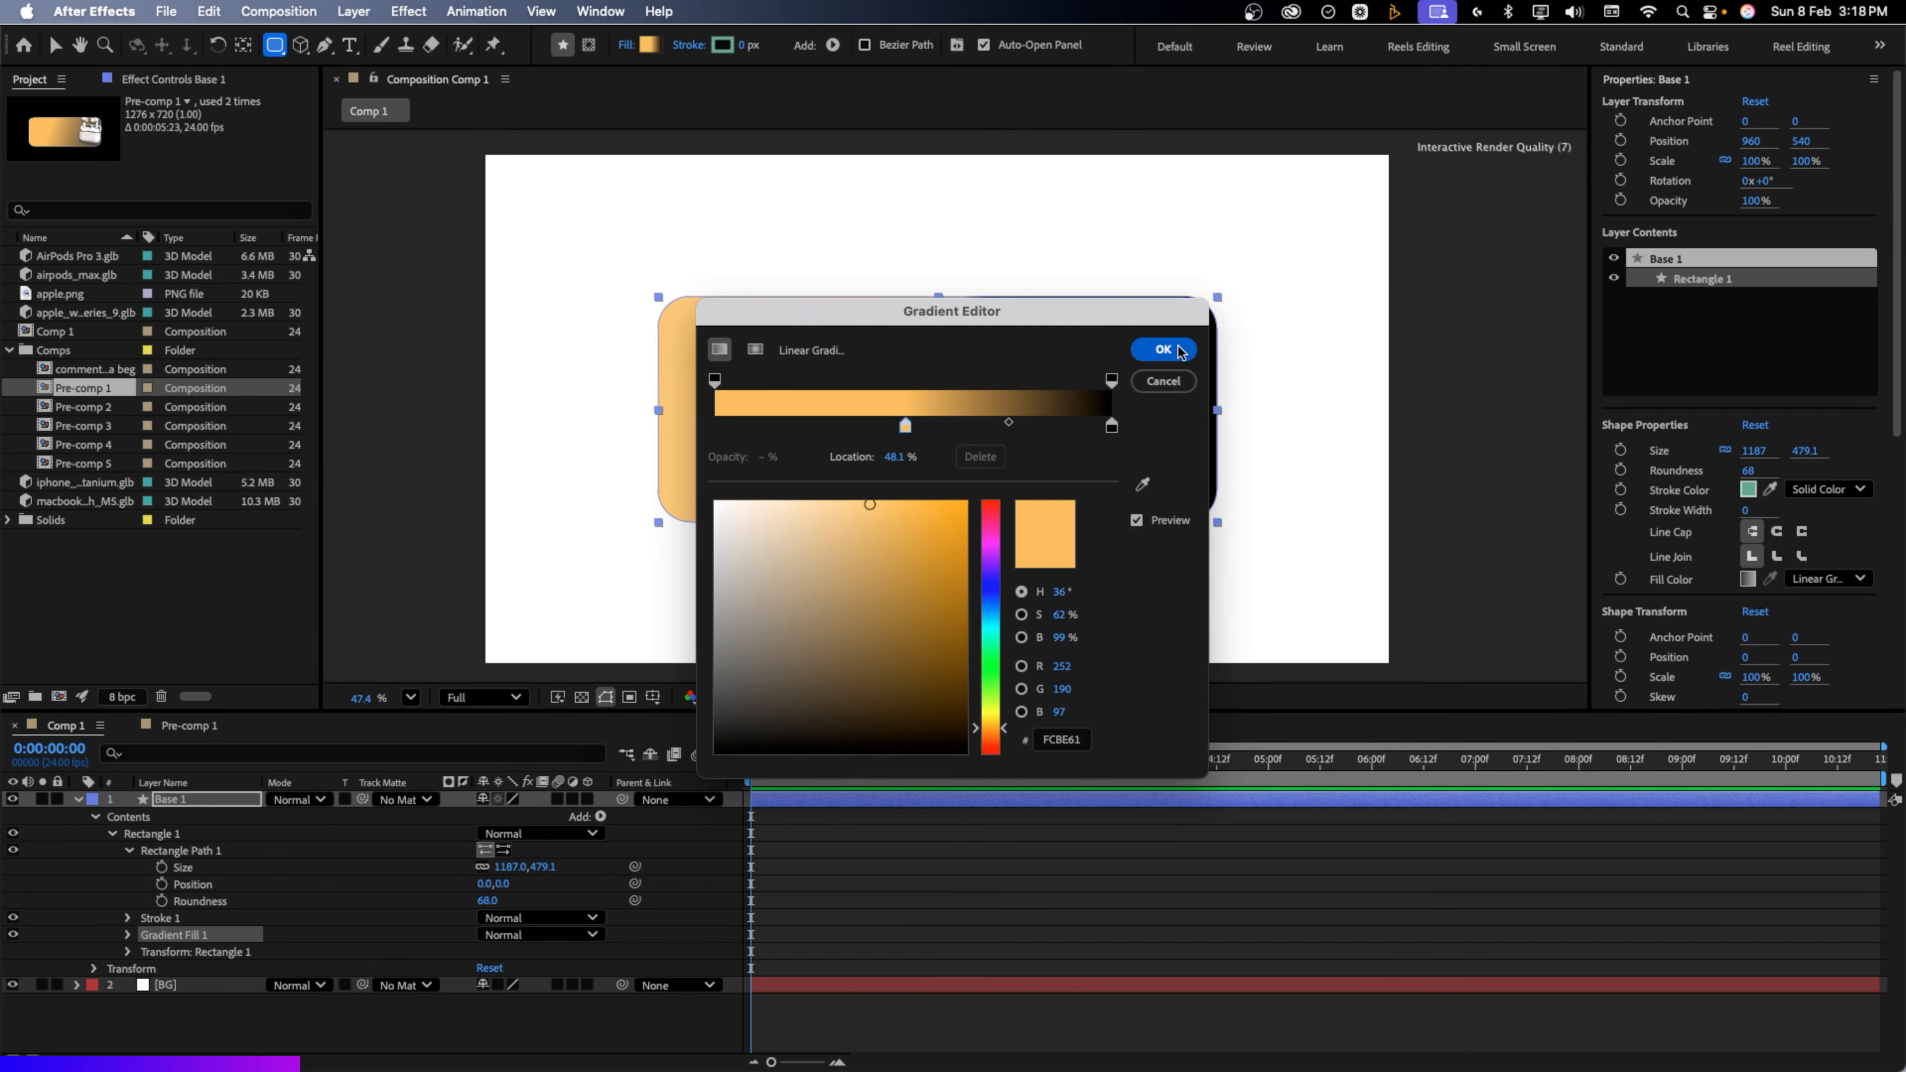
click(1163, 349)
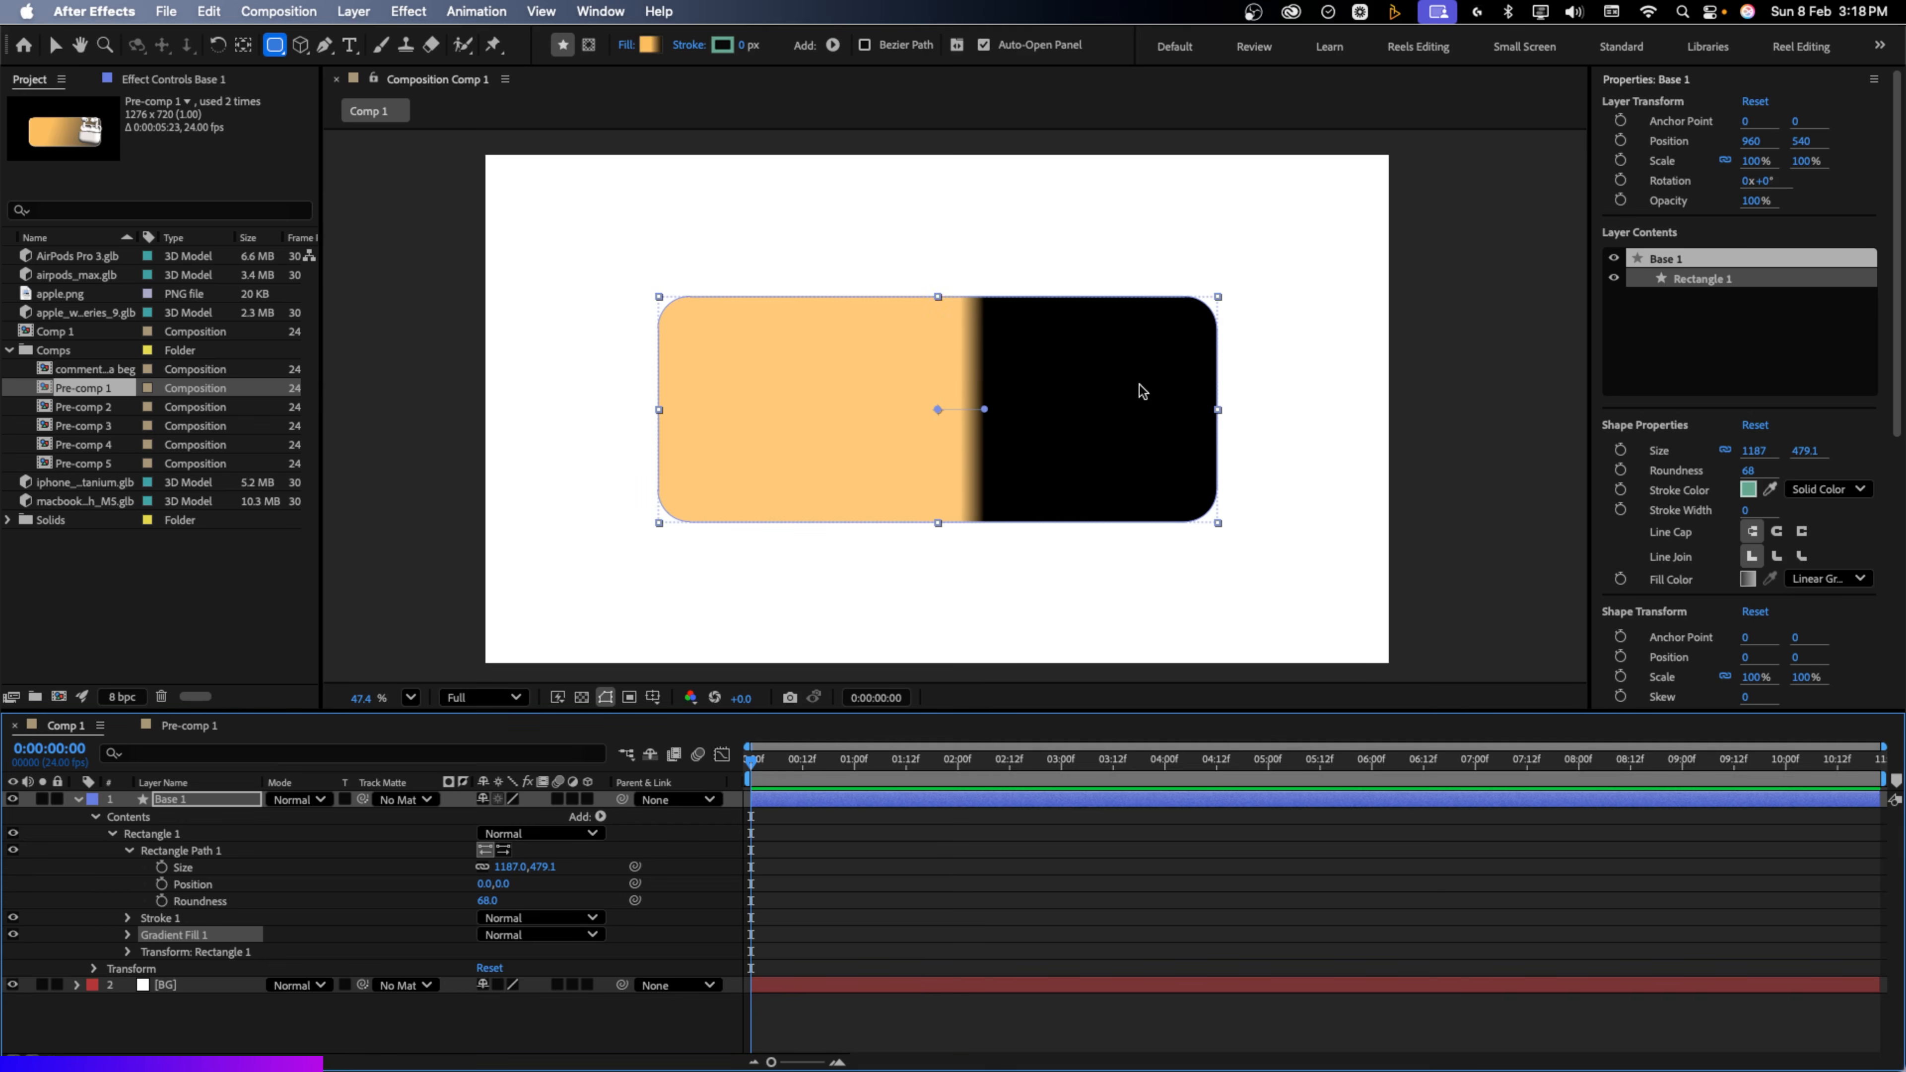
Drag the gradient handles from the card's left edge to the top-right to soften the blend
key(v)
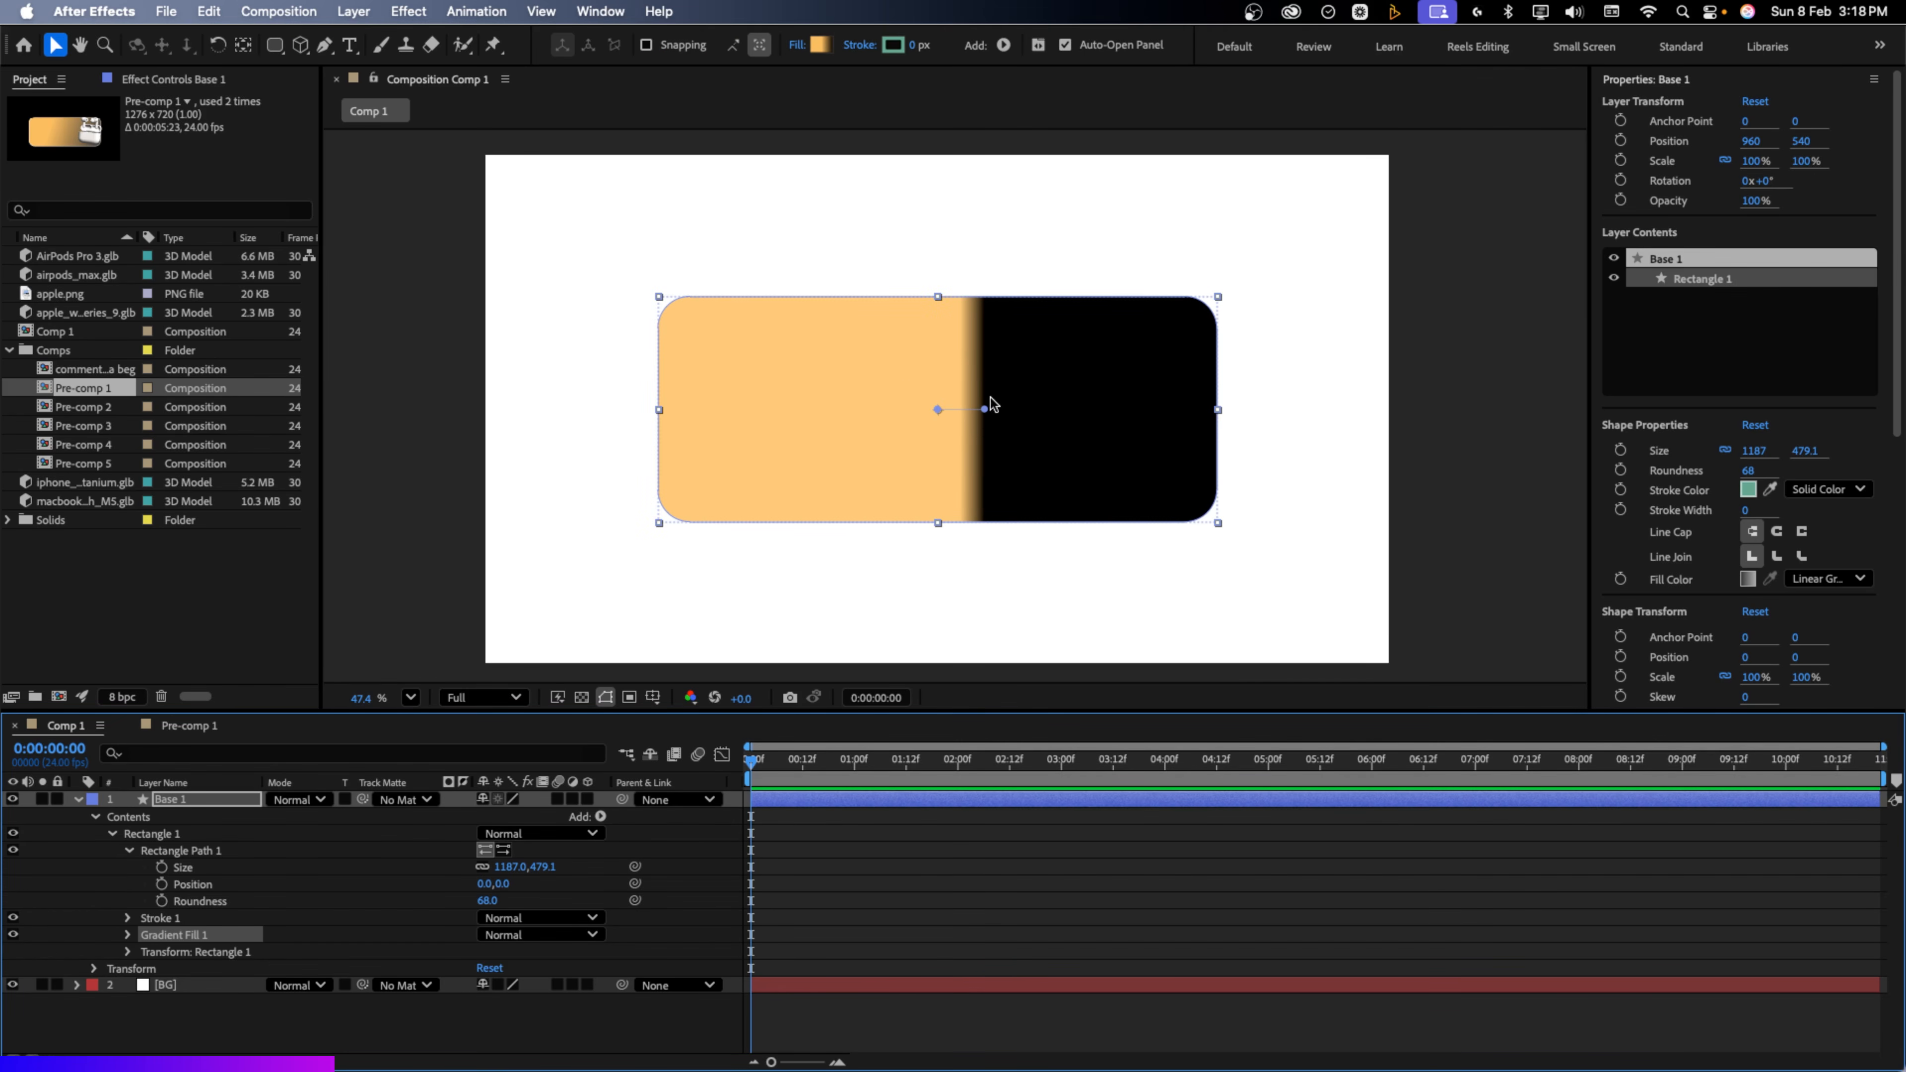
drag(938, 409, 639, 409)
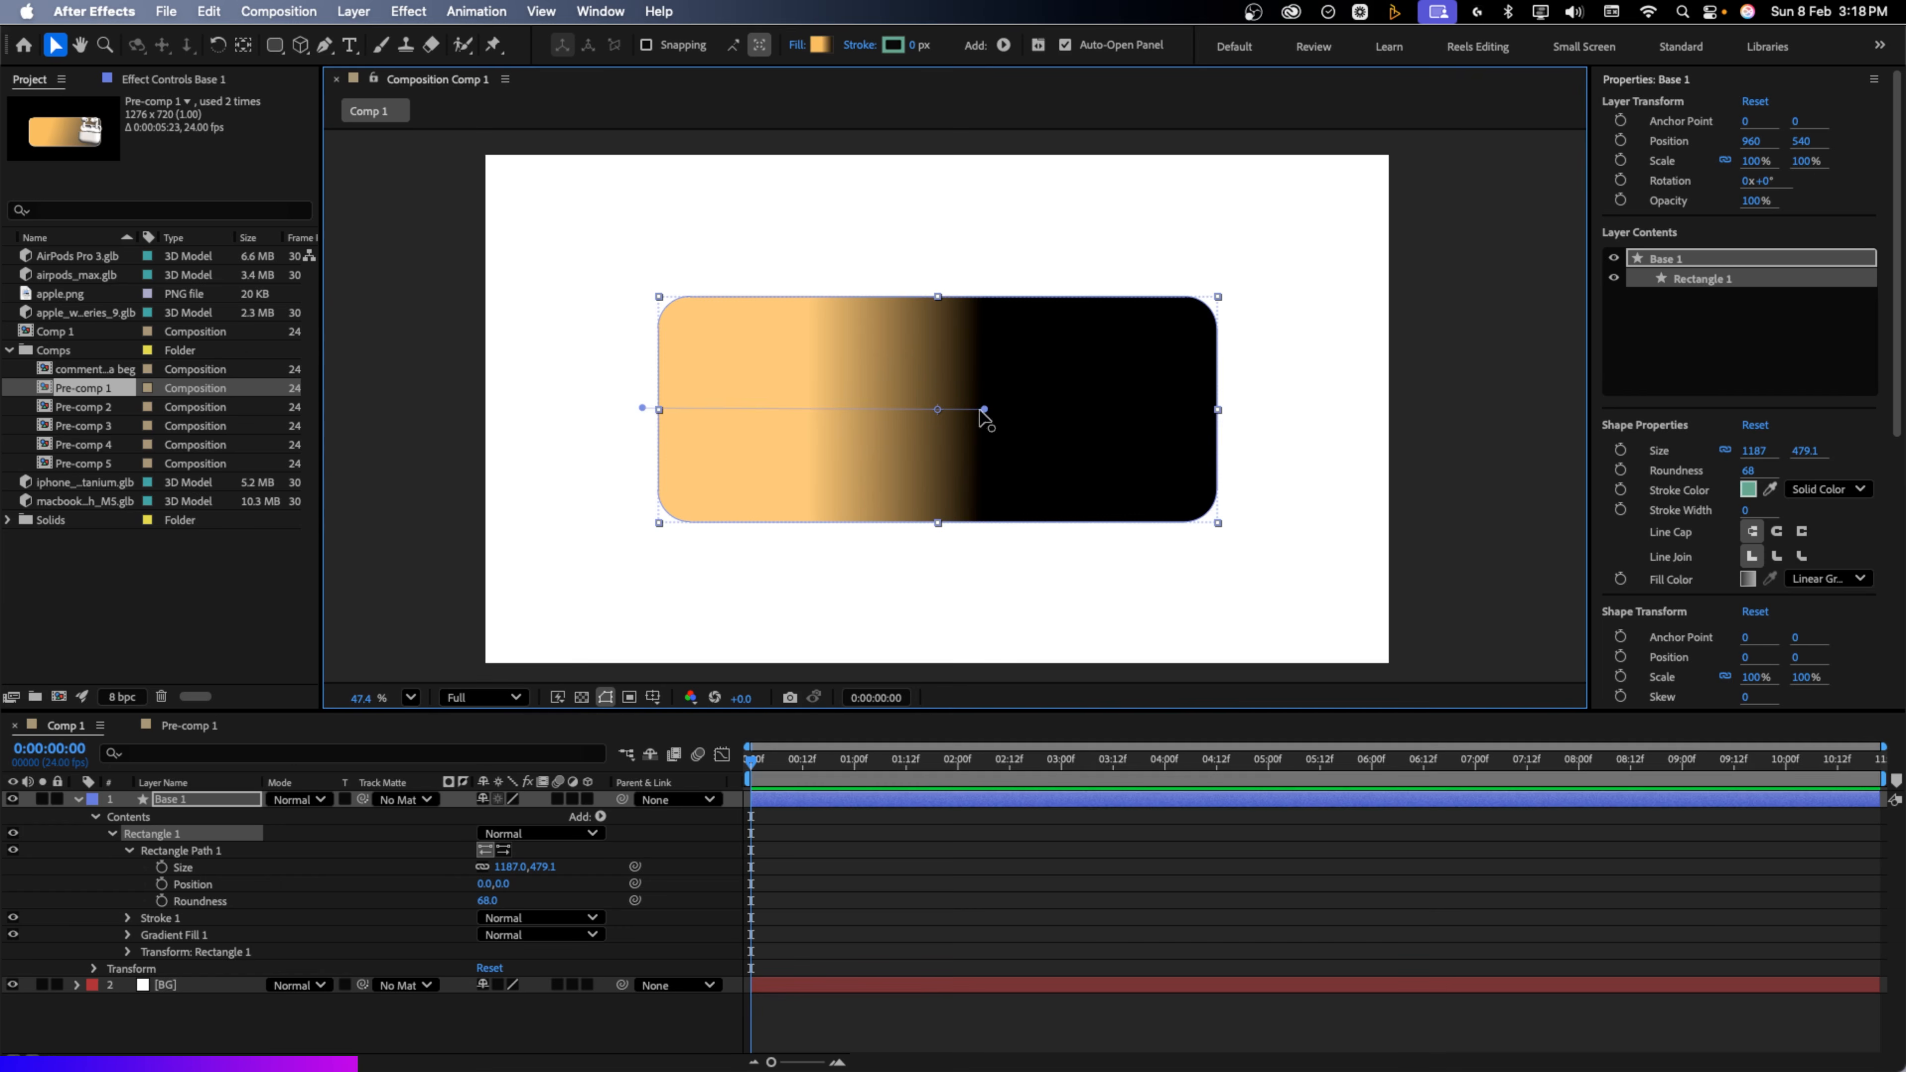
drag(986, 409, 1231, 310)
click(1233, 317)
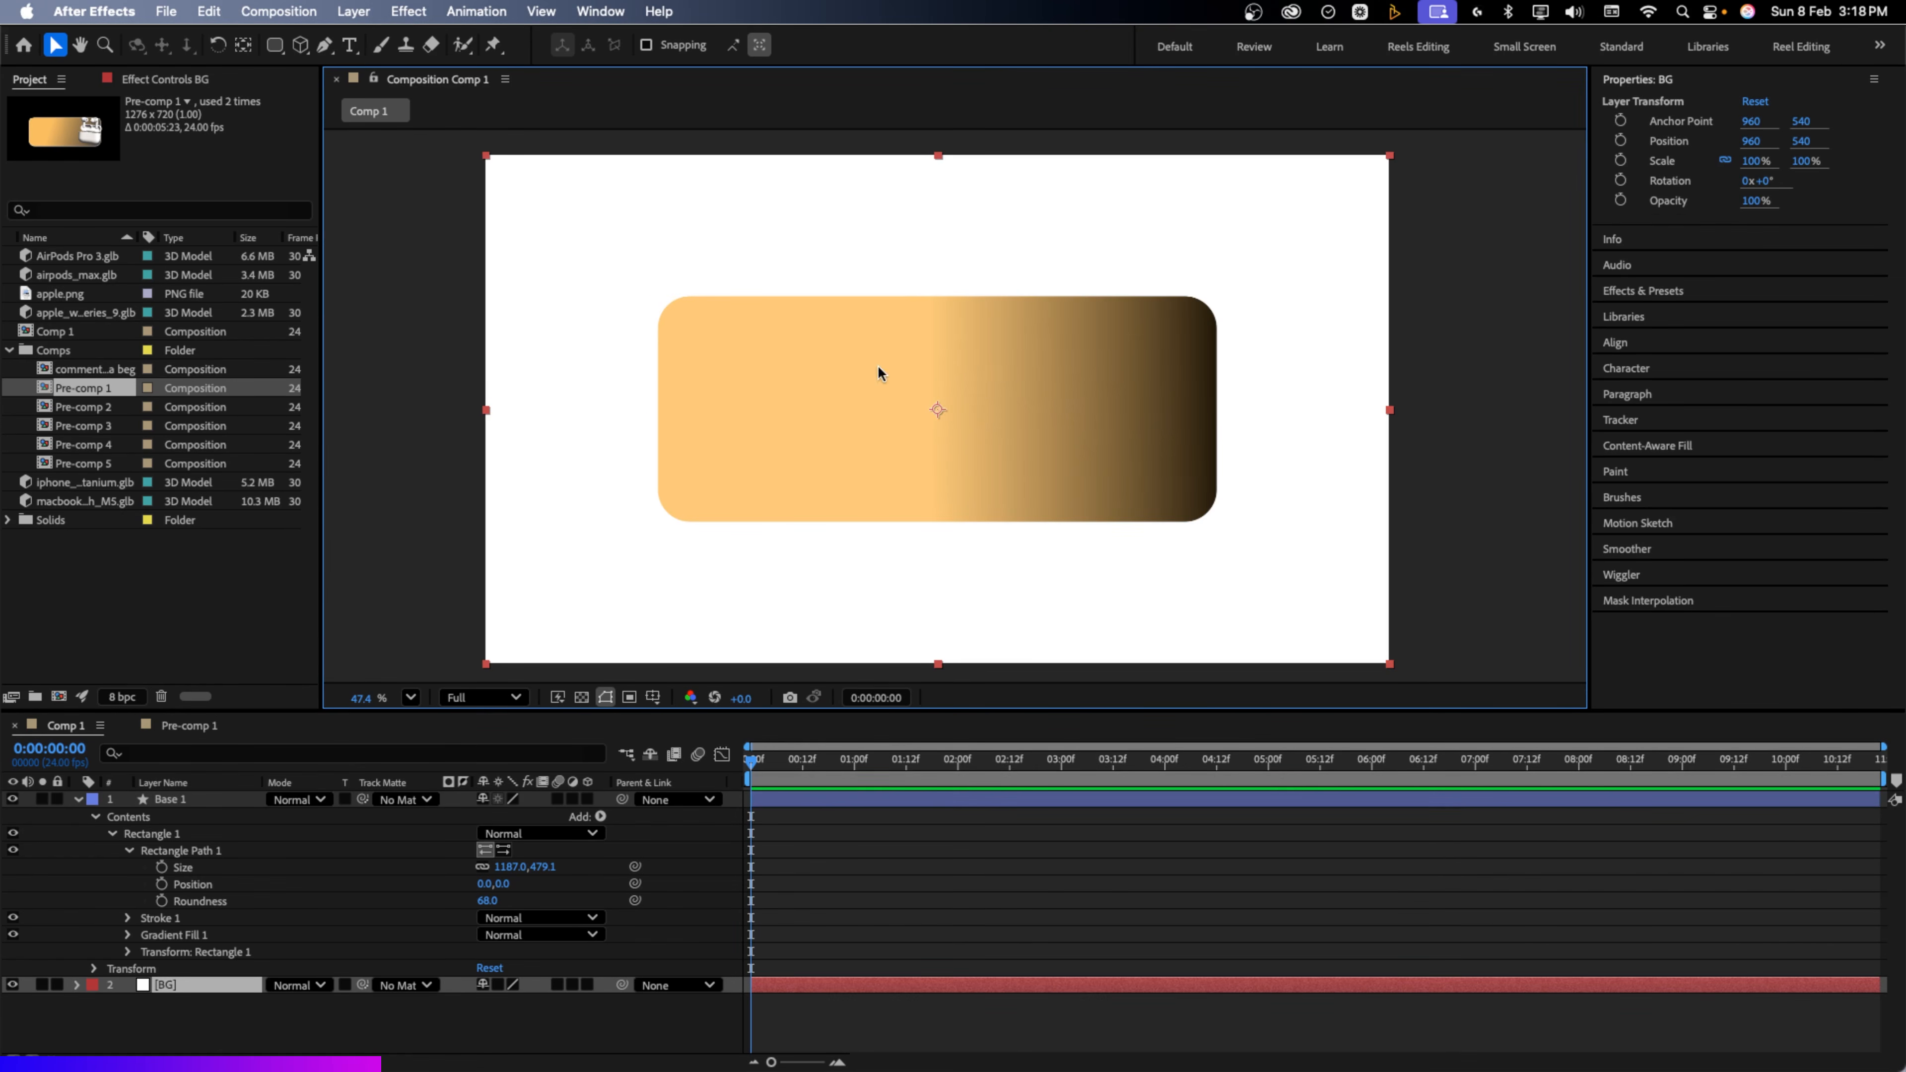
Add a white Inner Glow layer style to Base 1 with size 31
right_click(199, 800)
click(186, 801)
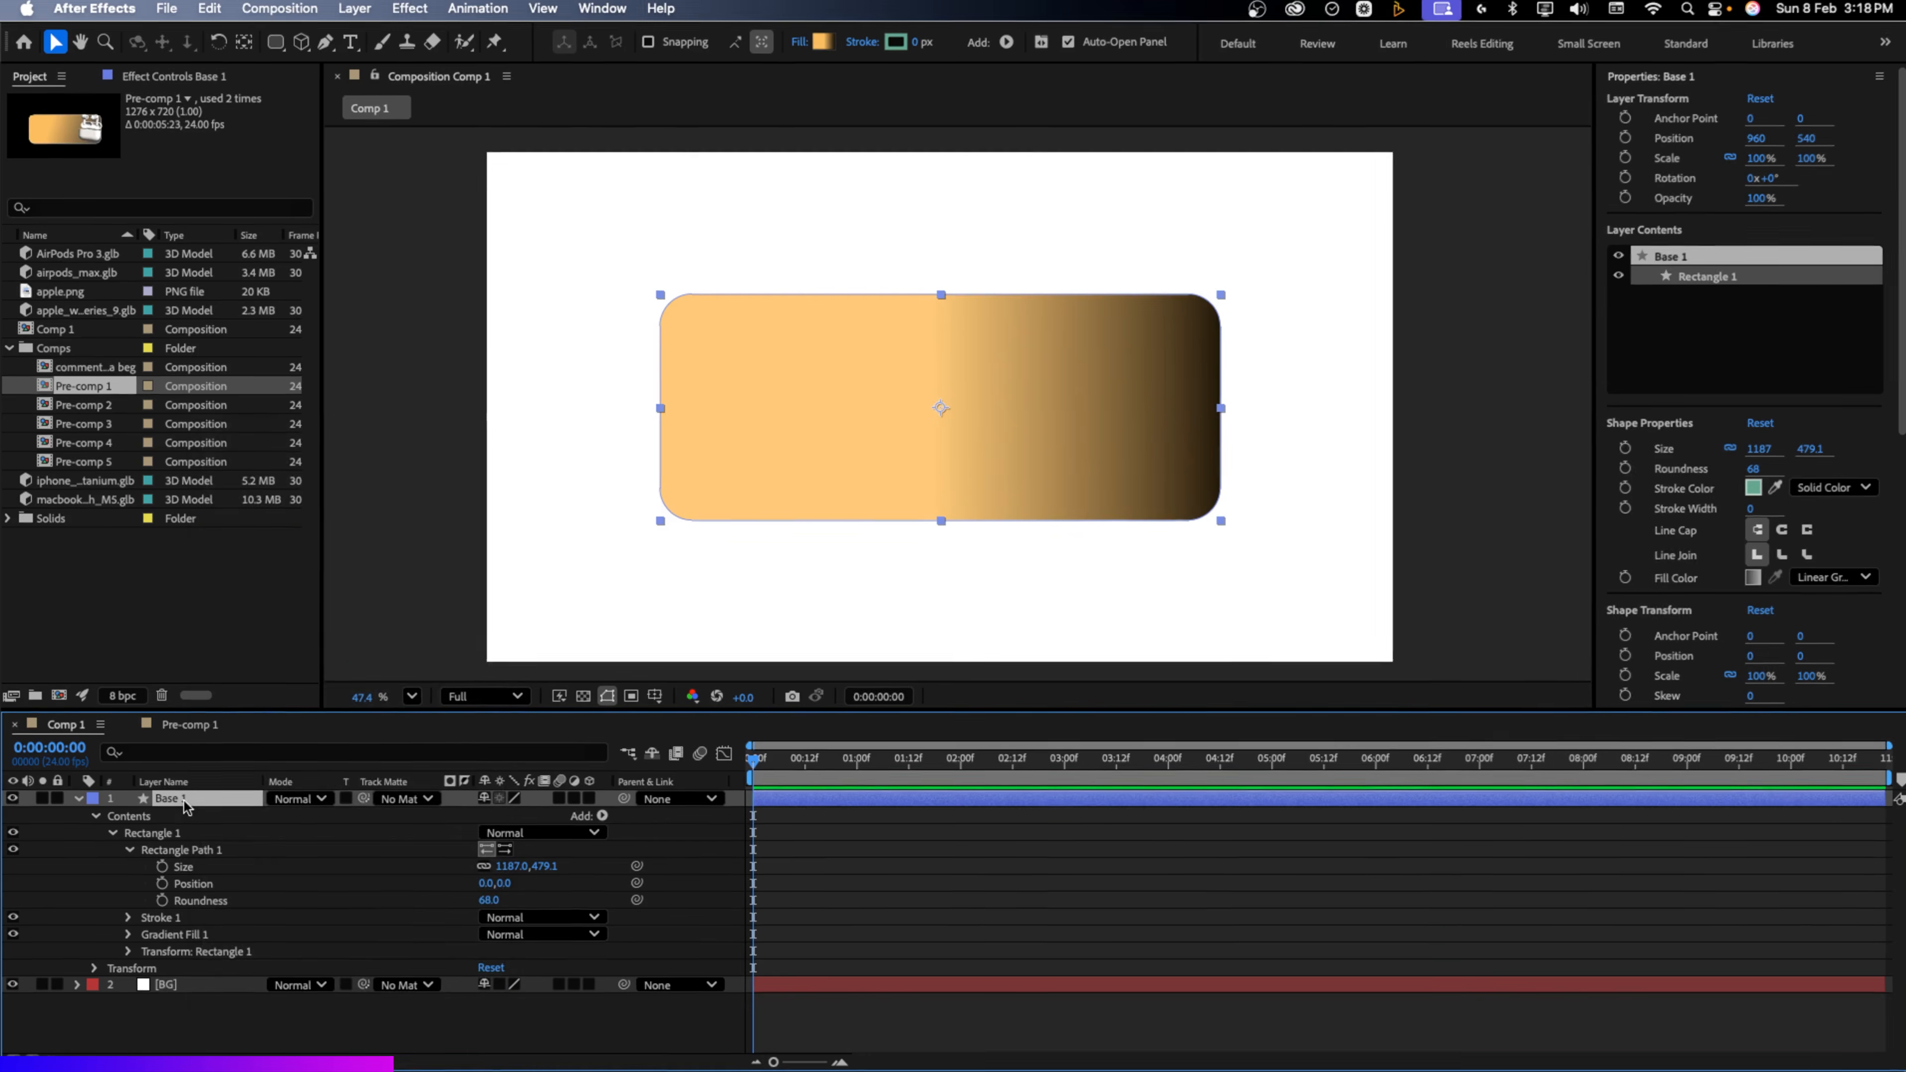
right_click(185, 800)
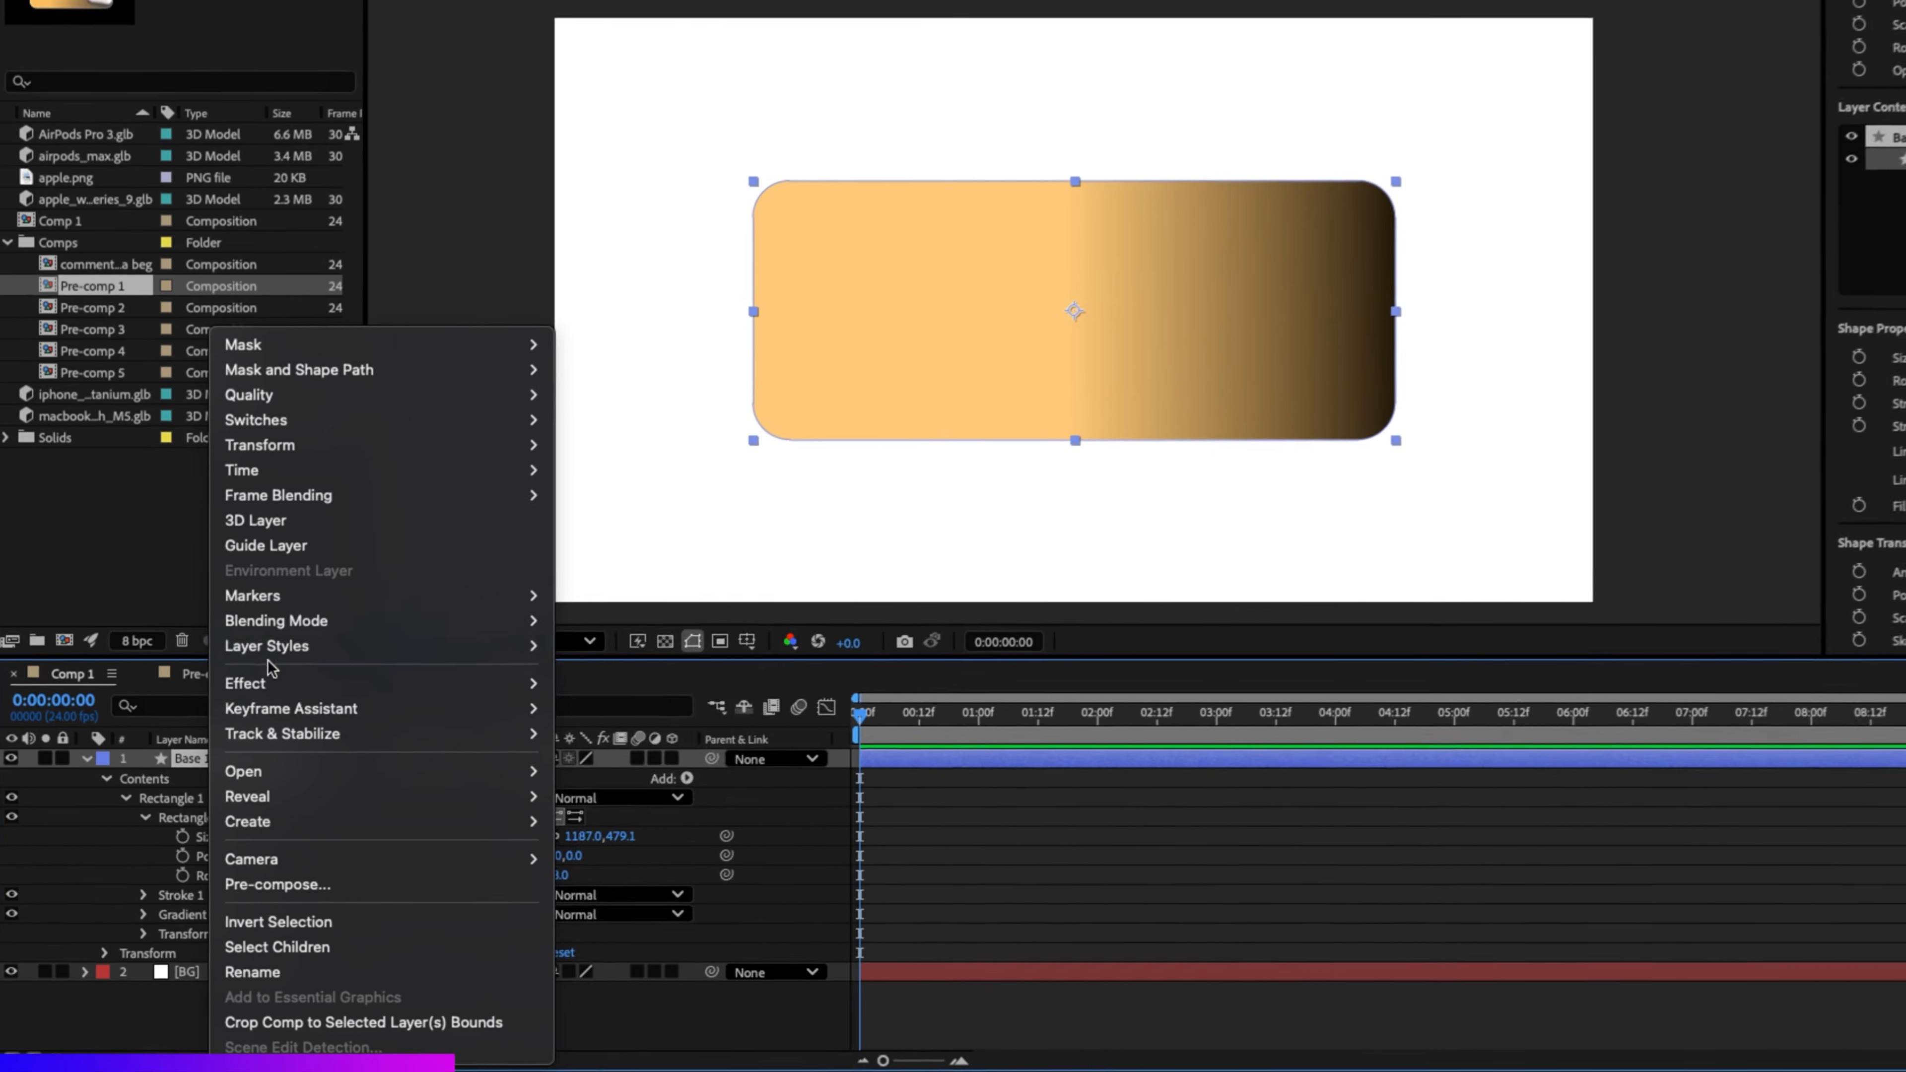
mouse_move(270, 647)
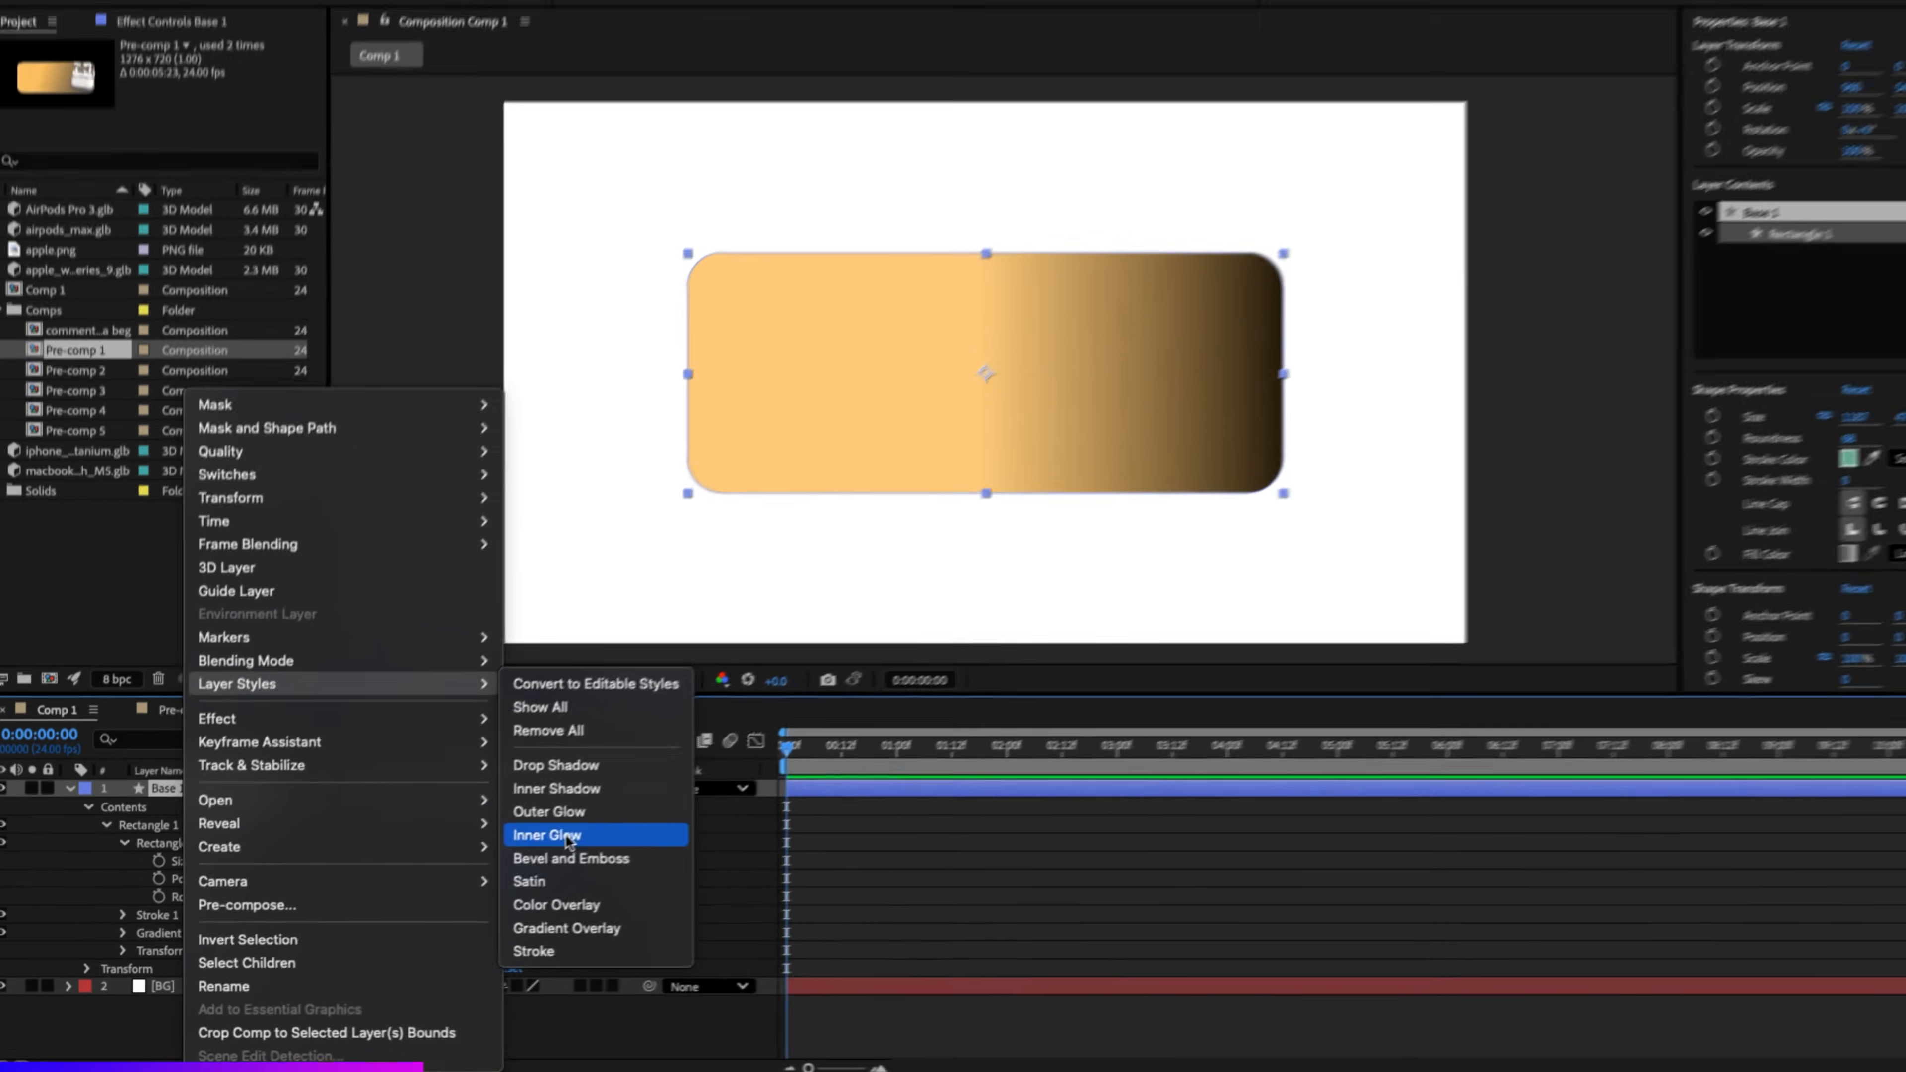
click(568, 835)
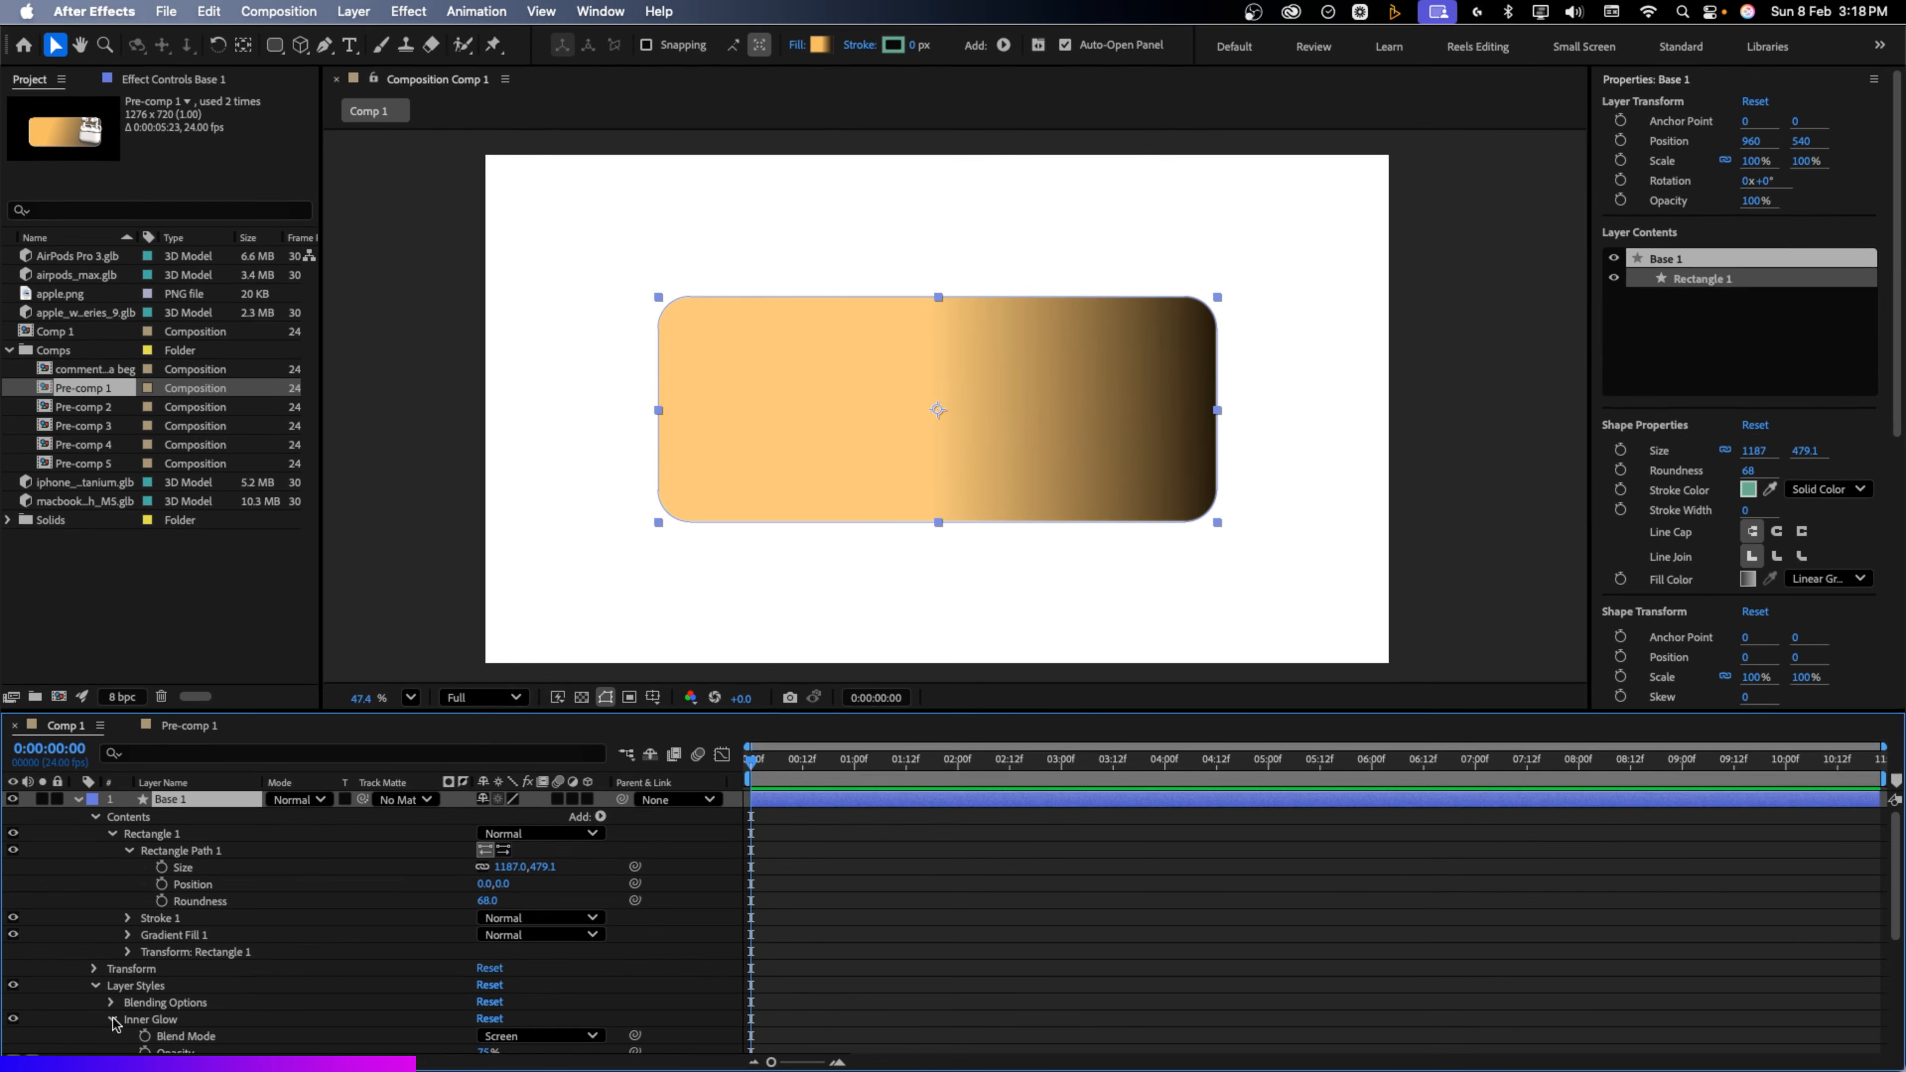
scroll(313, 983, down, 4)
click(488, 966)
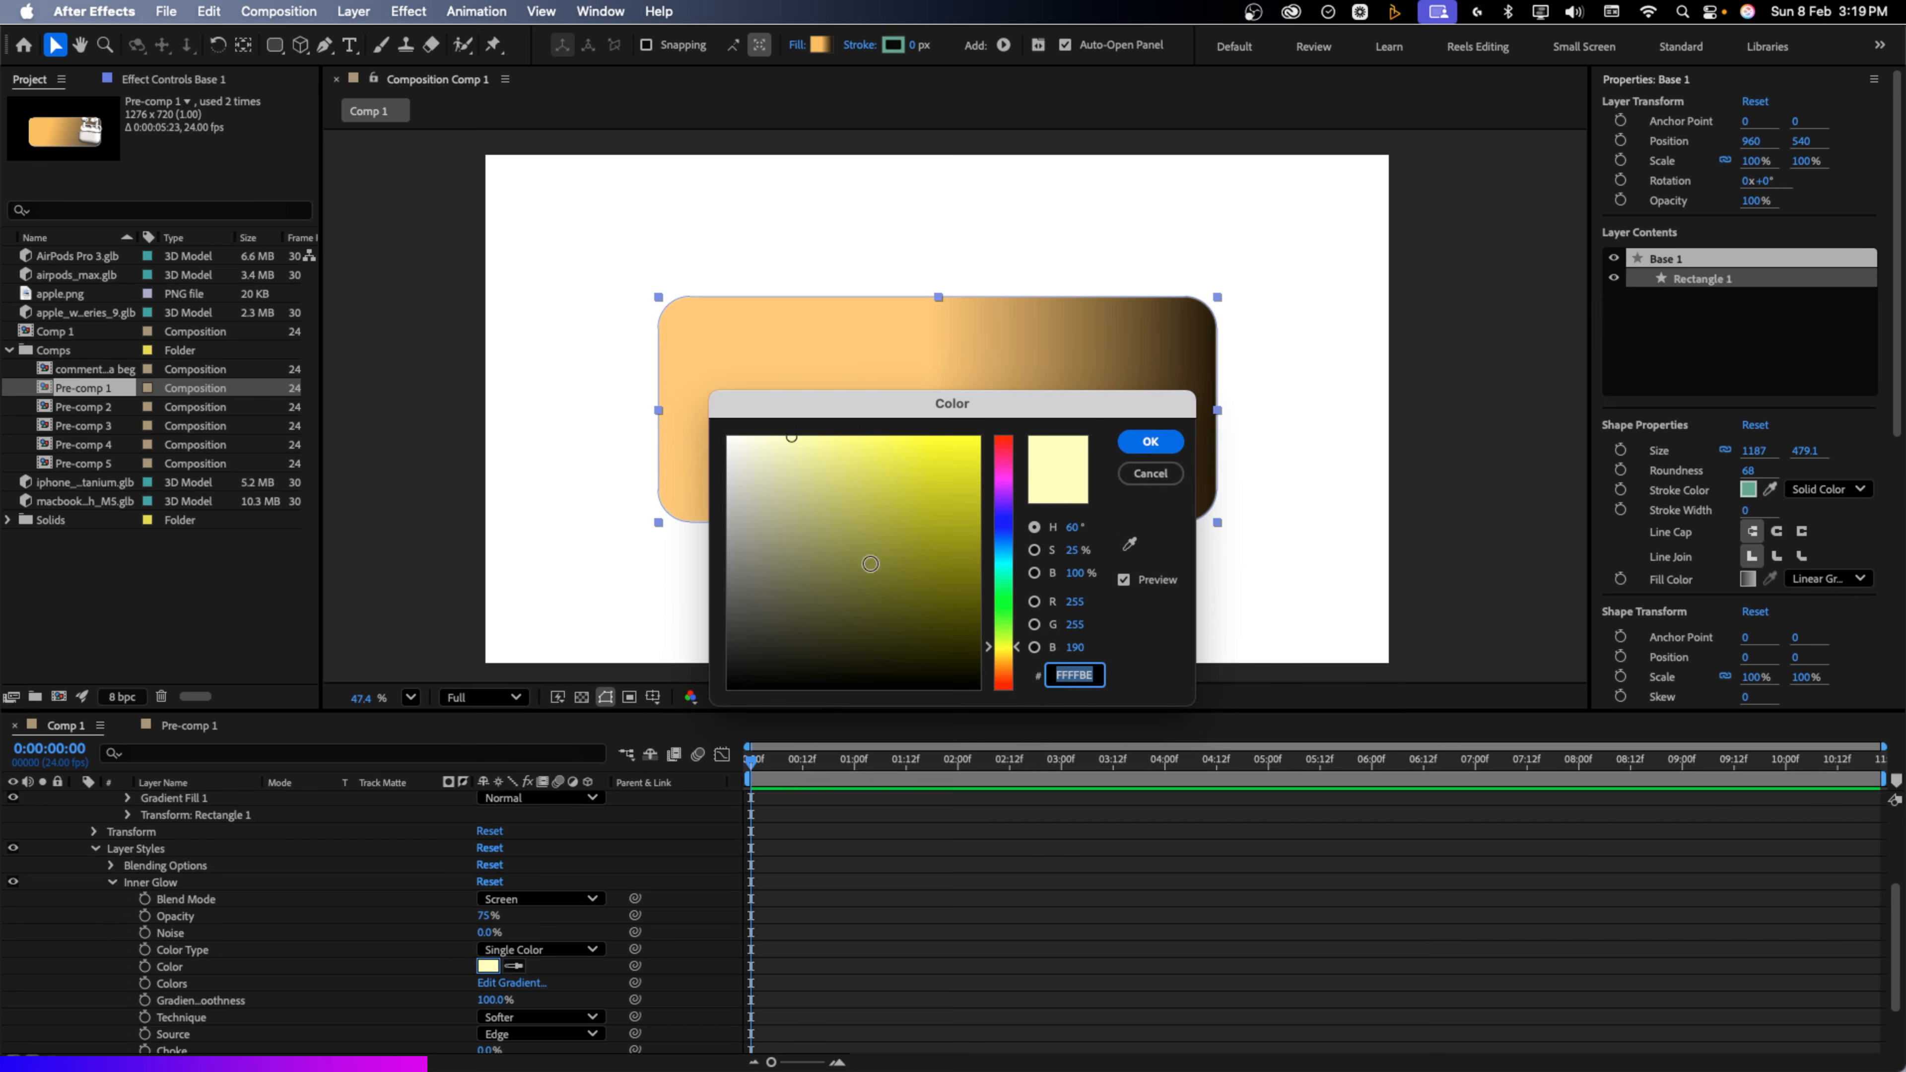
mouse_move(871, 562)
mouse_down()
mouse_move(808, 469)
mouse_move(649, 435)
mouse_up()
click(1148, 442)
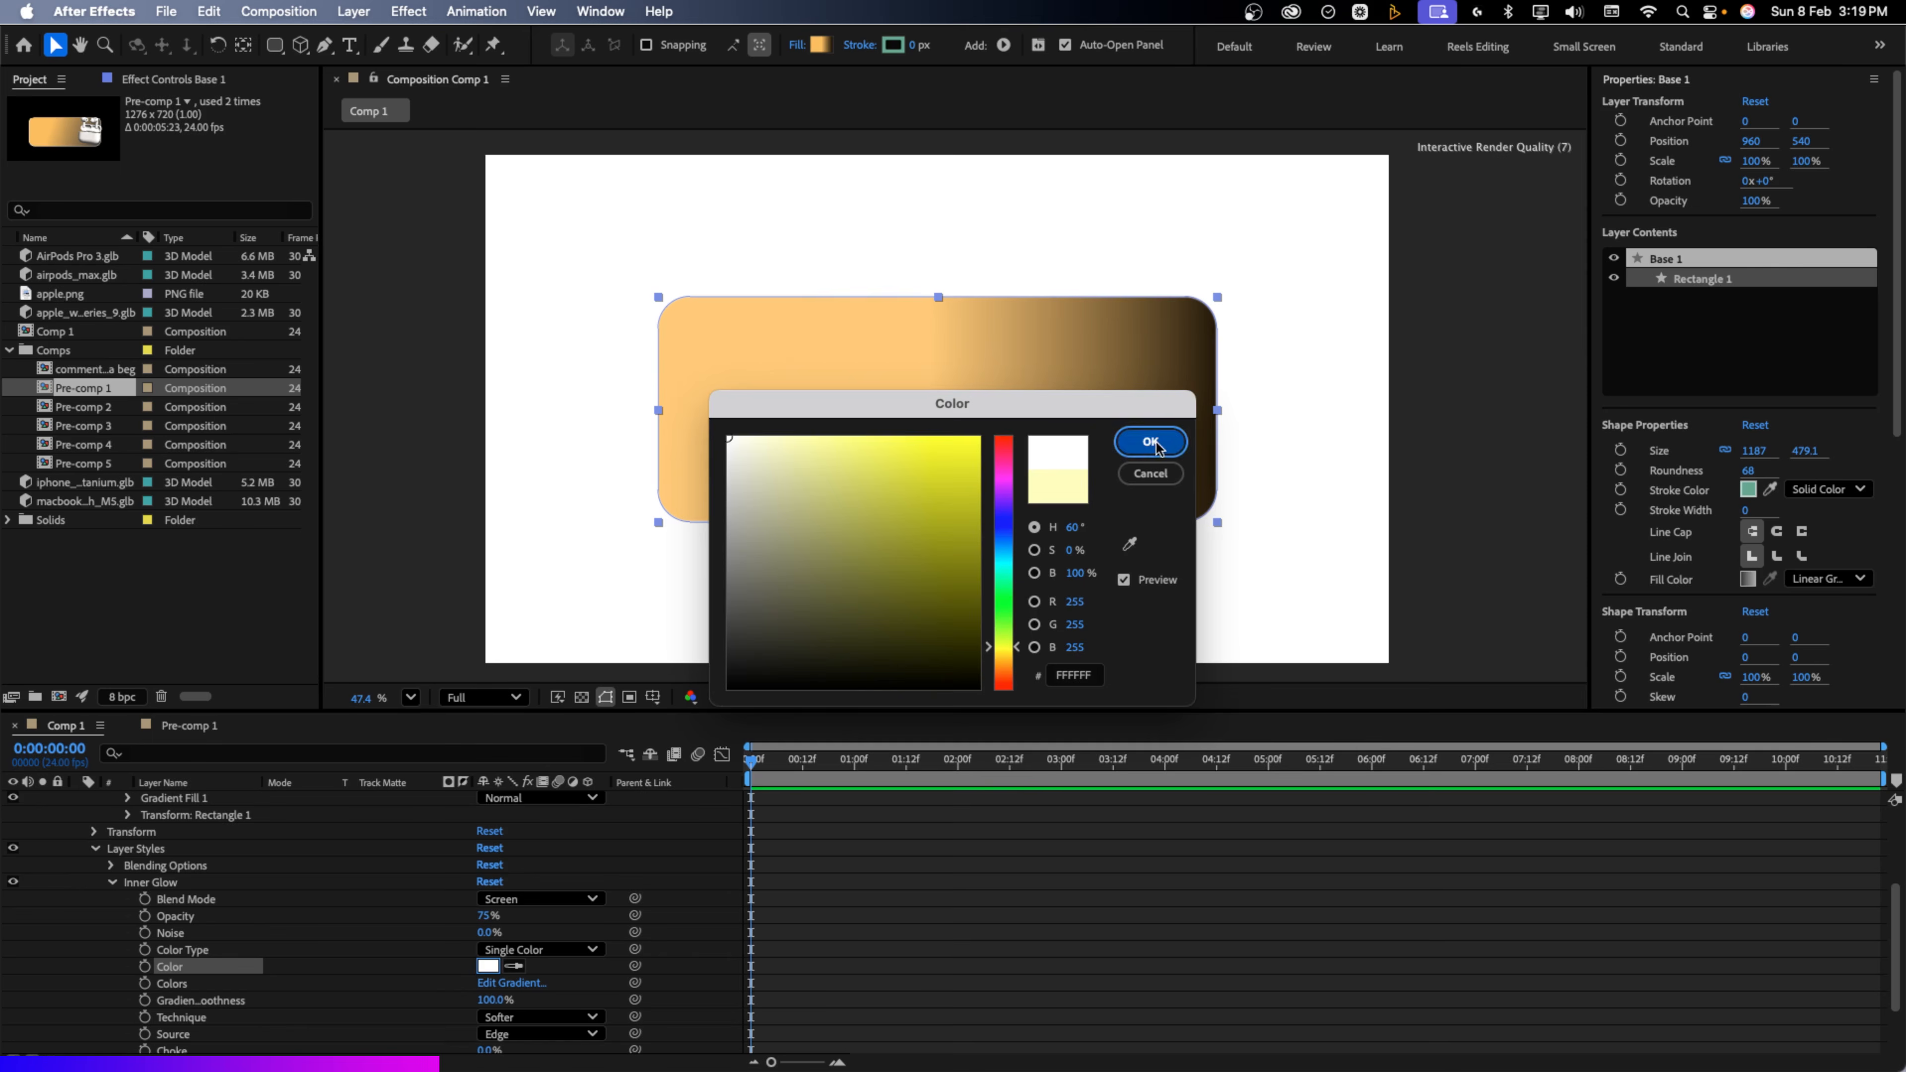
scroll(495, 1014, down, 2)
drag(480, 1010, 615, 1009)
click(969, 911)
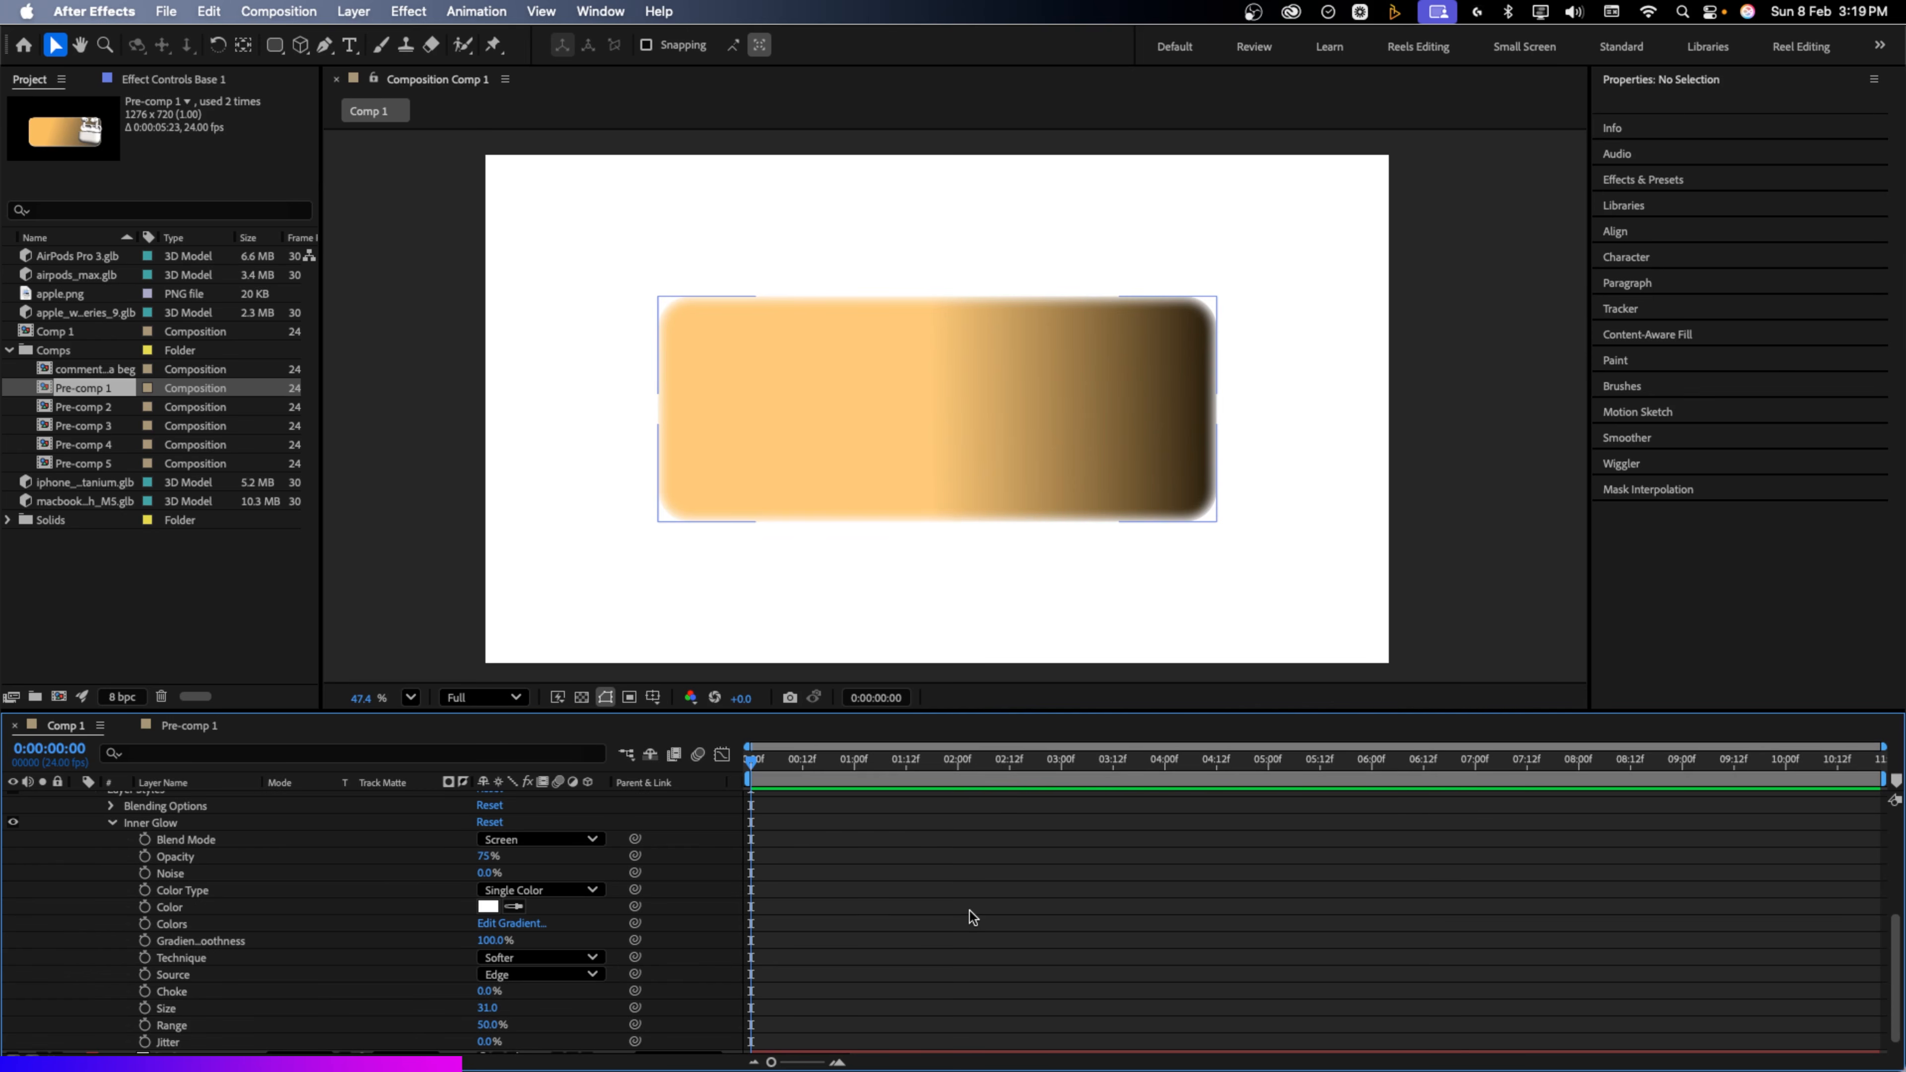
Add a Drop Shadow layer style to Base 1 with size 35 and 60% opacity
scroll(147, 910, up, 6)
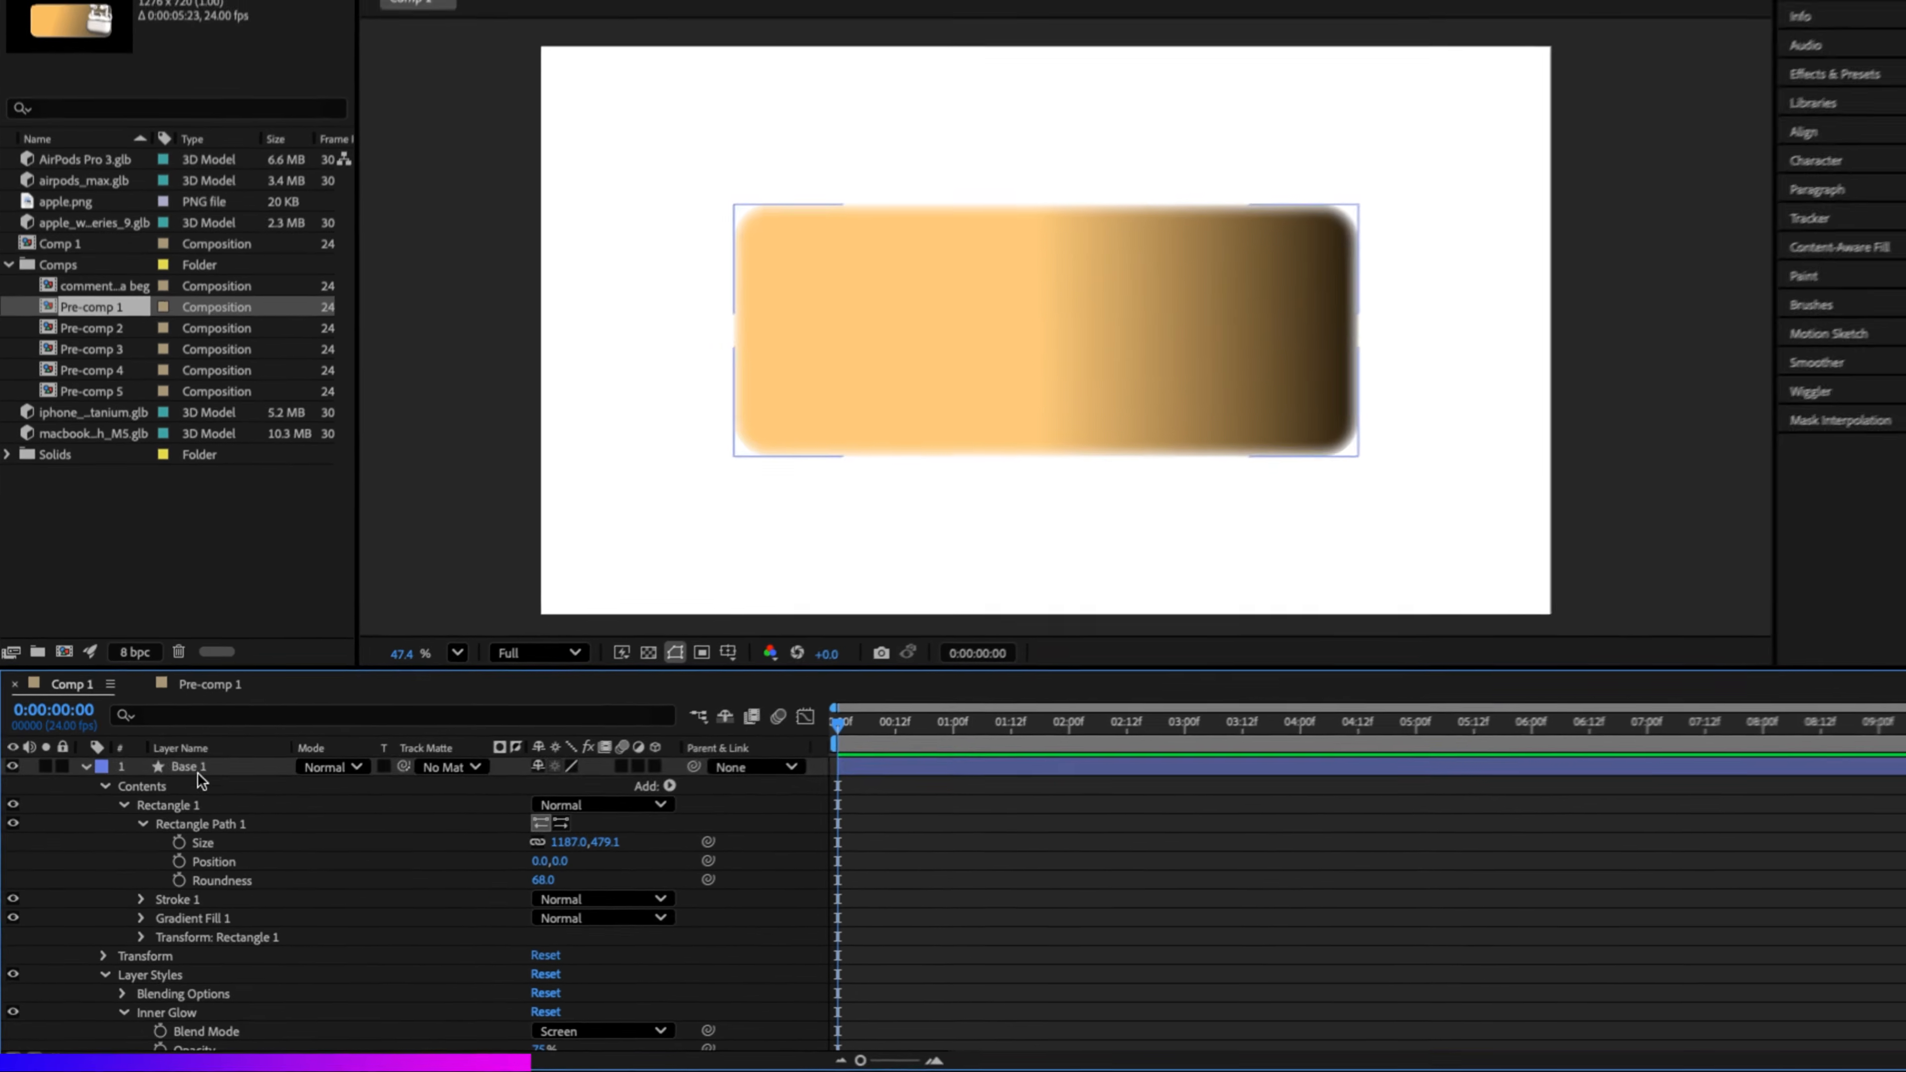
click(184, 794)
right_click(187, 794)
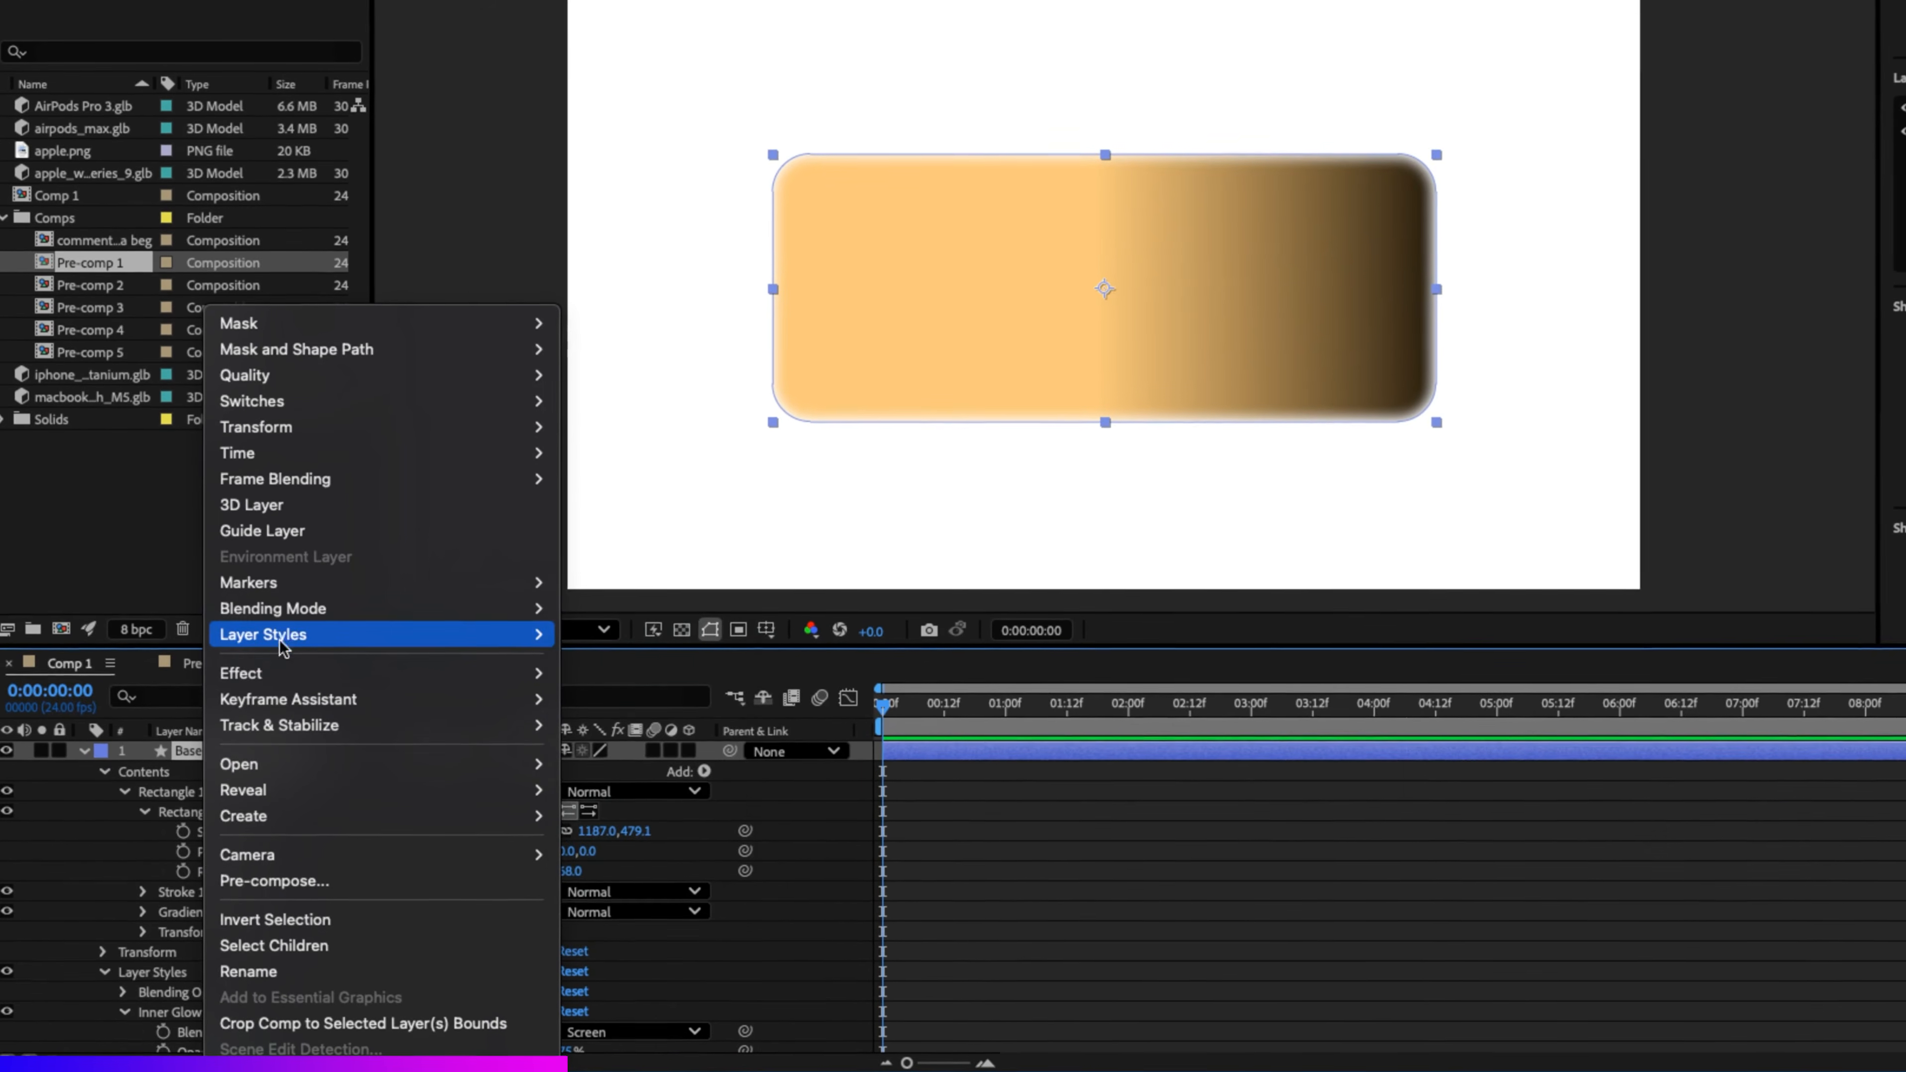
mouse_move(283, 637)
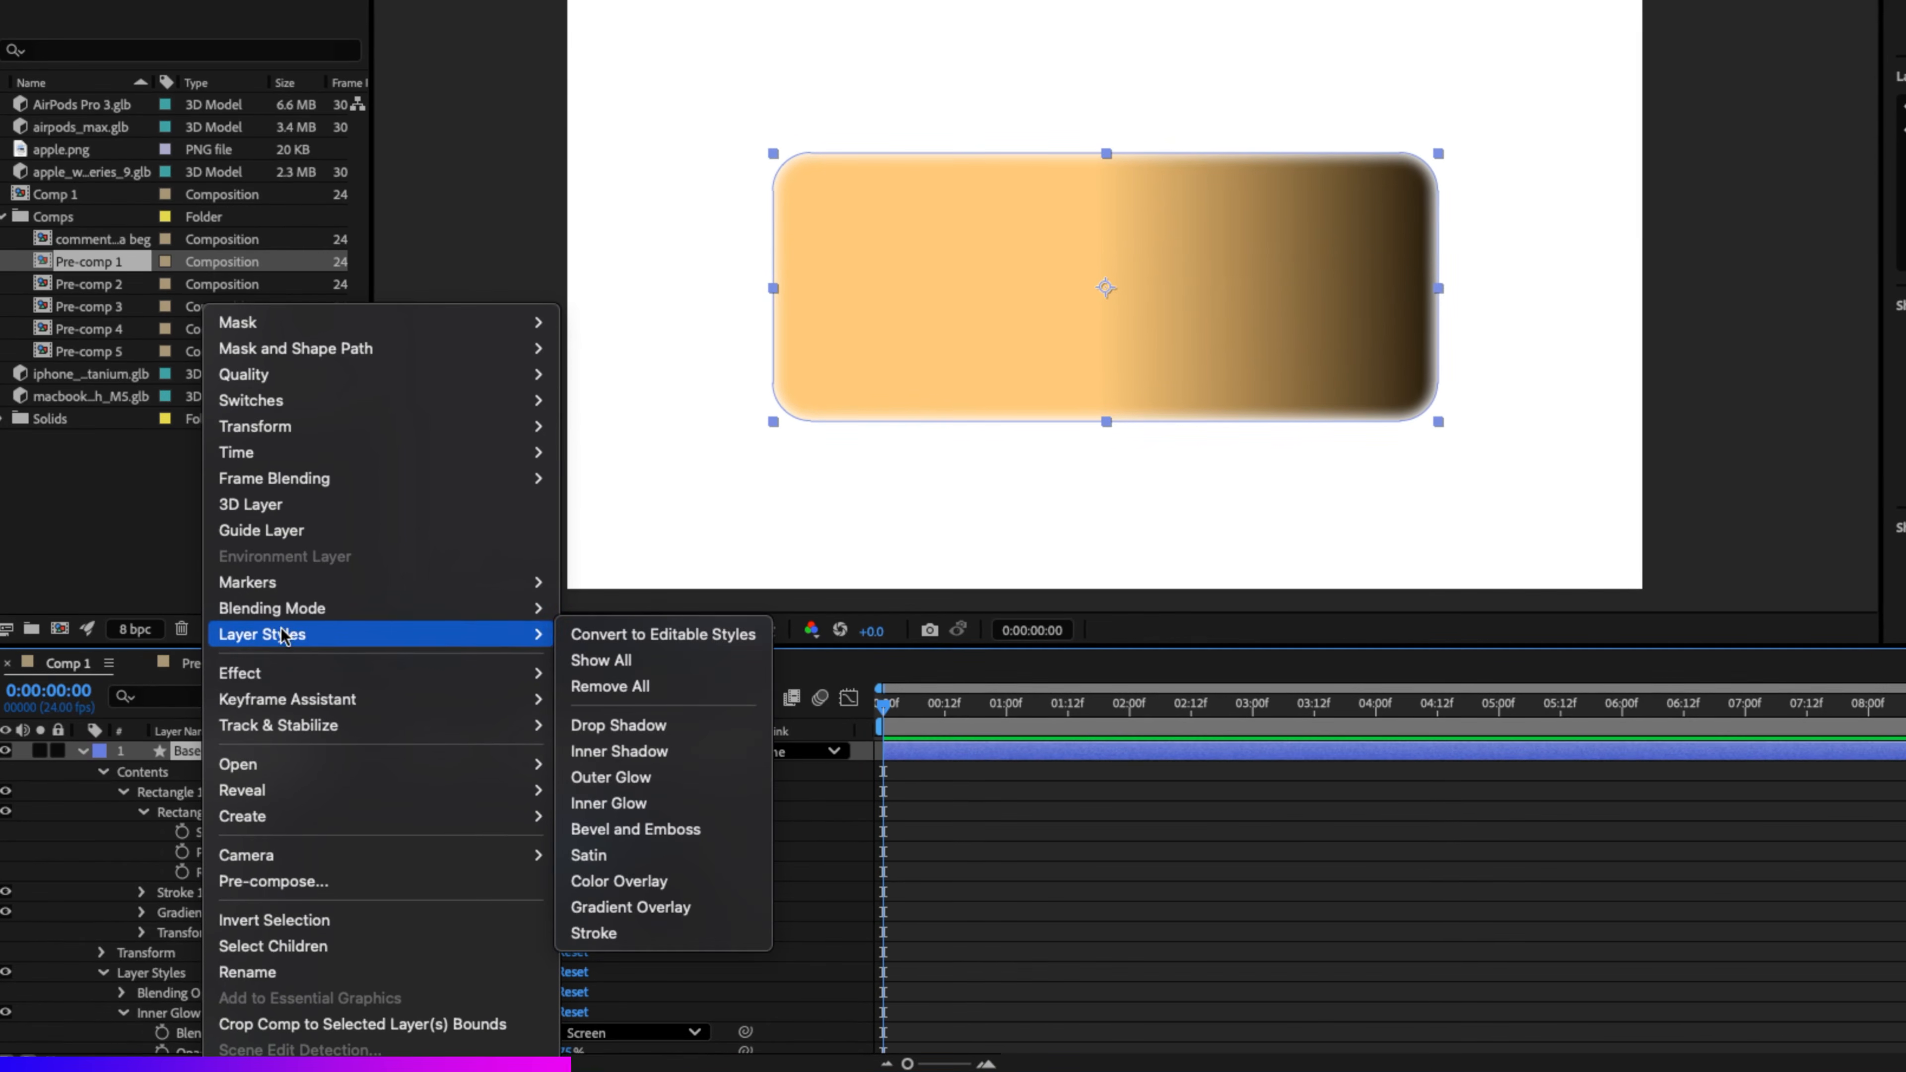
click(619, 725)
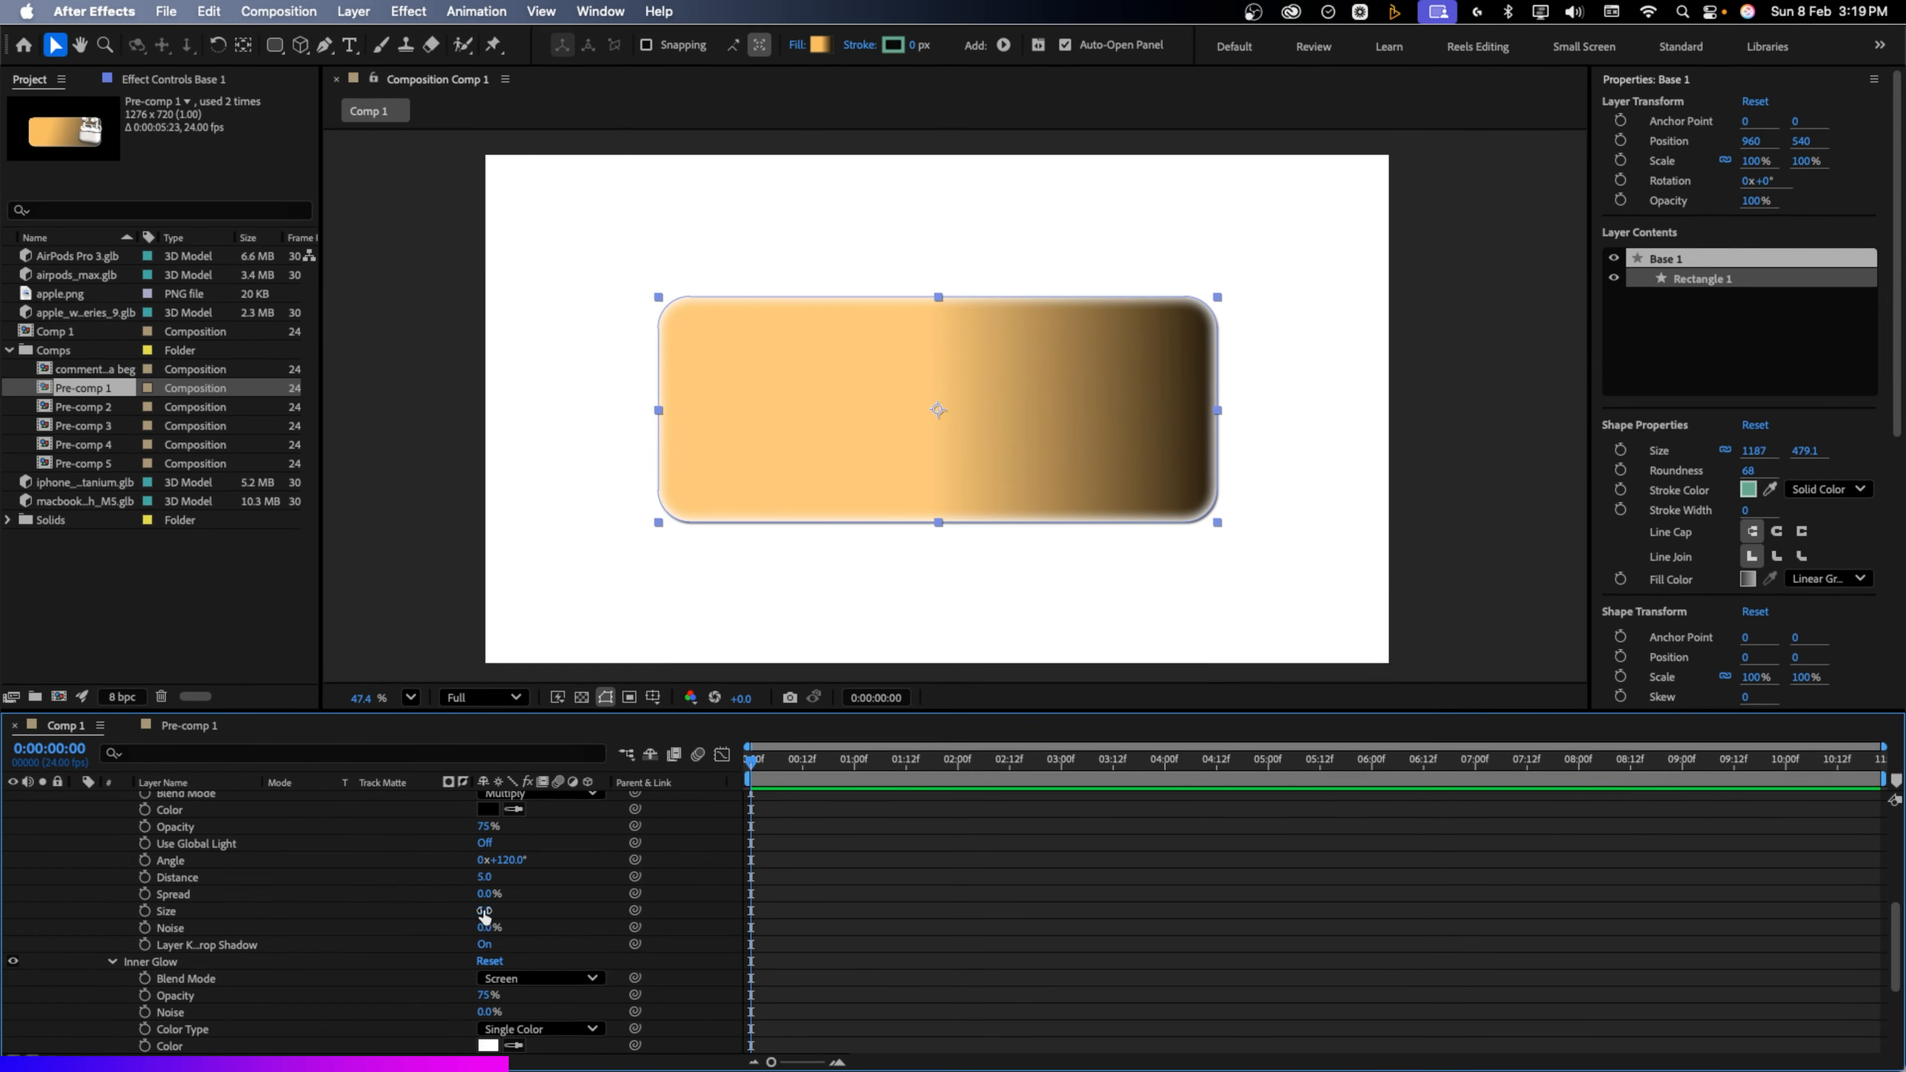
mouse_move(482, 911)
mouse_down()
mouse_move(510, 911)
mouse_move(490, 877)
mouse_up()
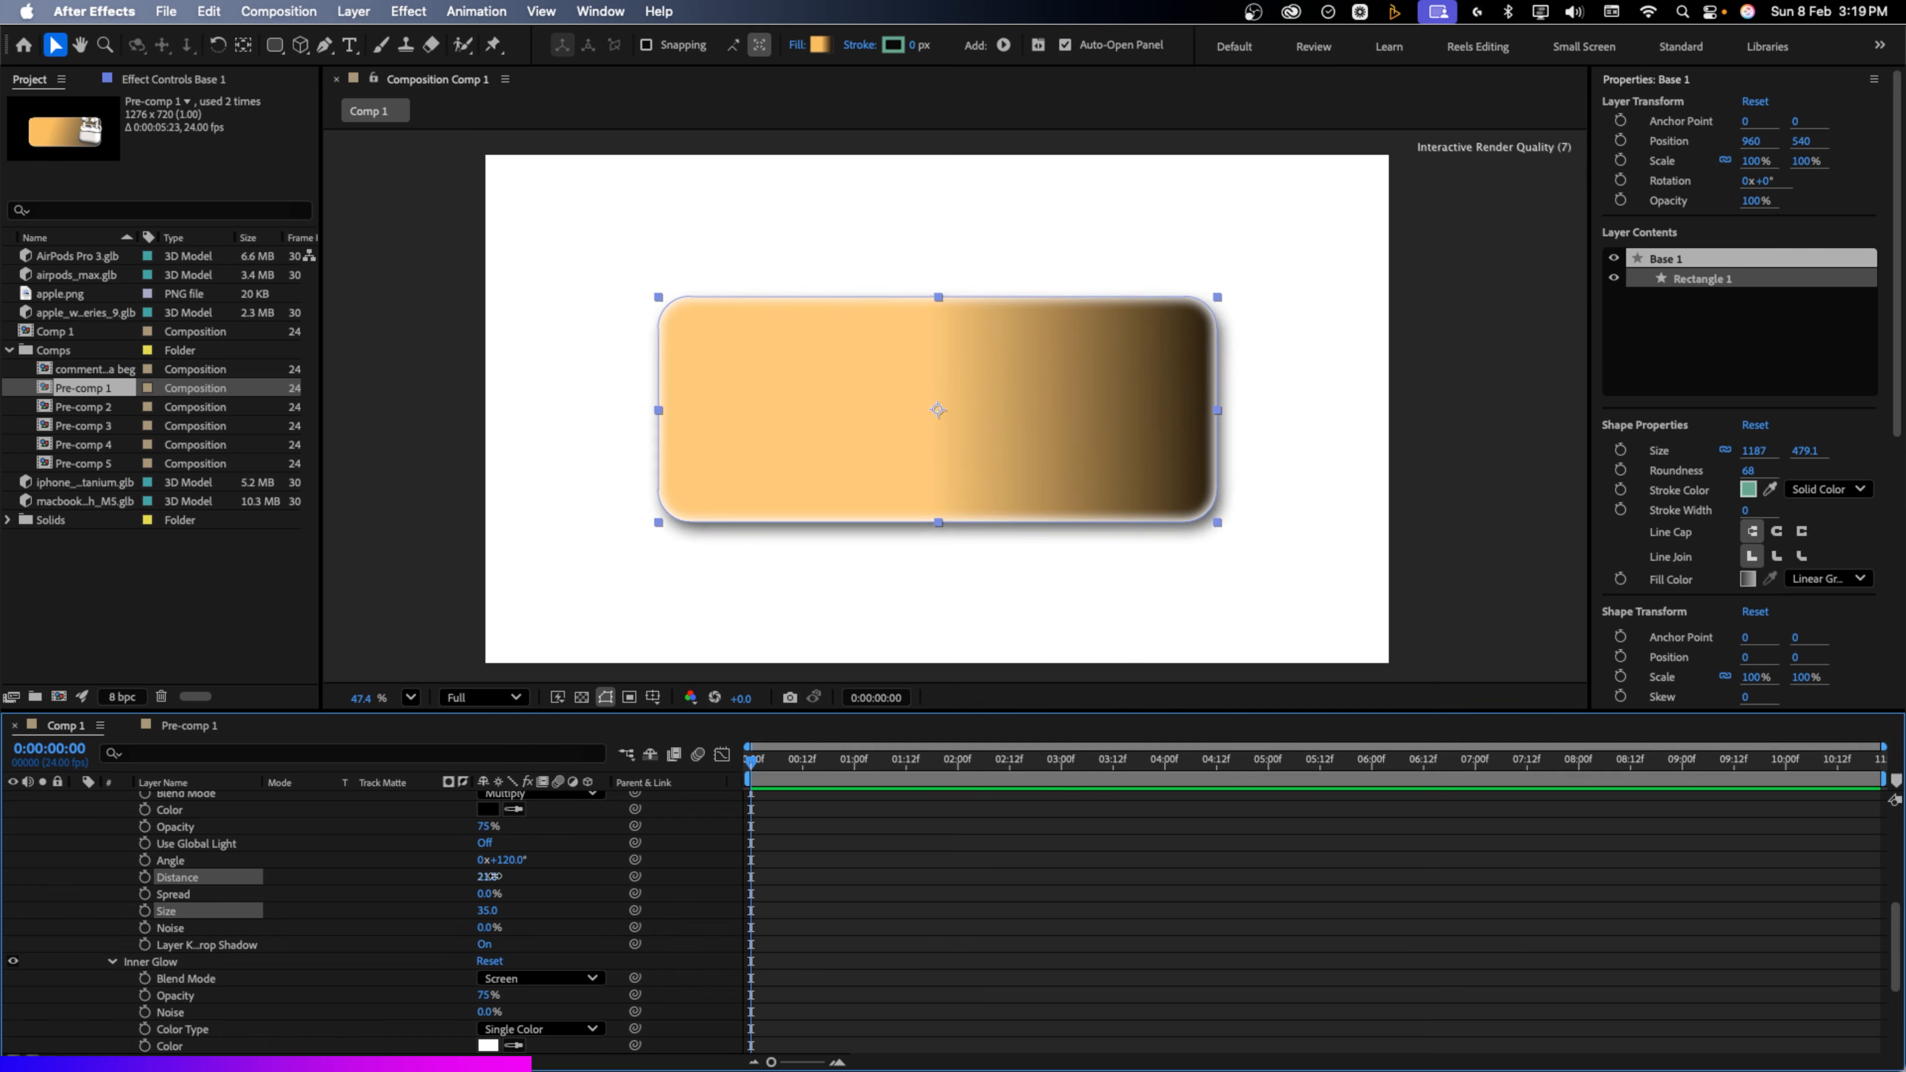
key(super+z)
scroll(508, 914, up, 2)
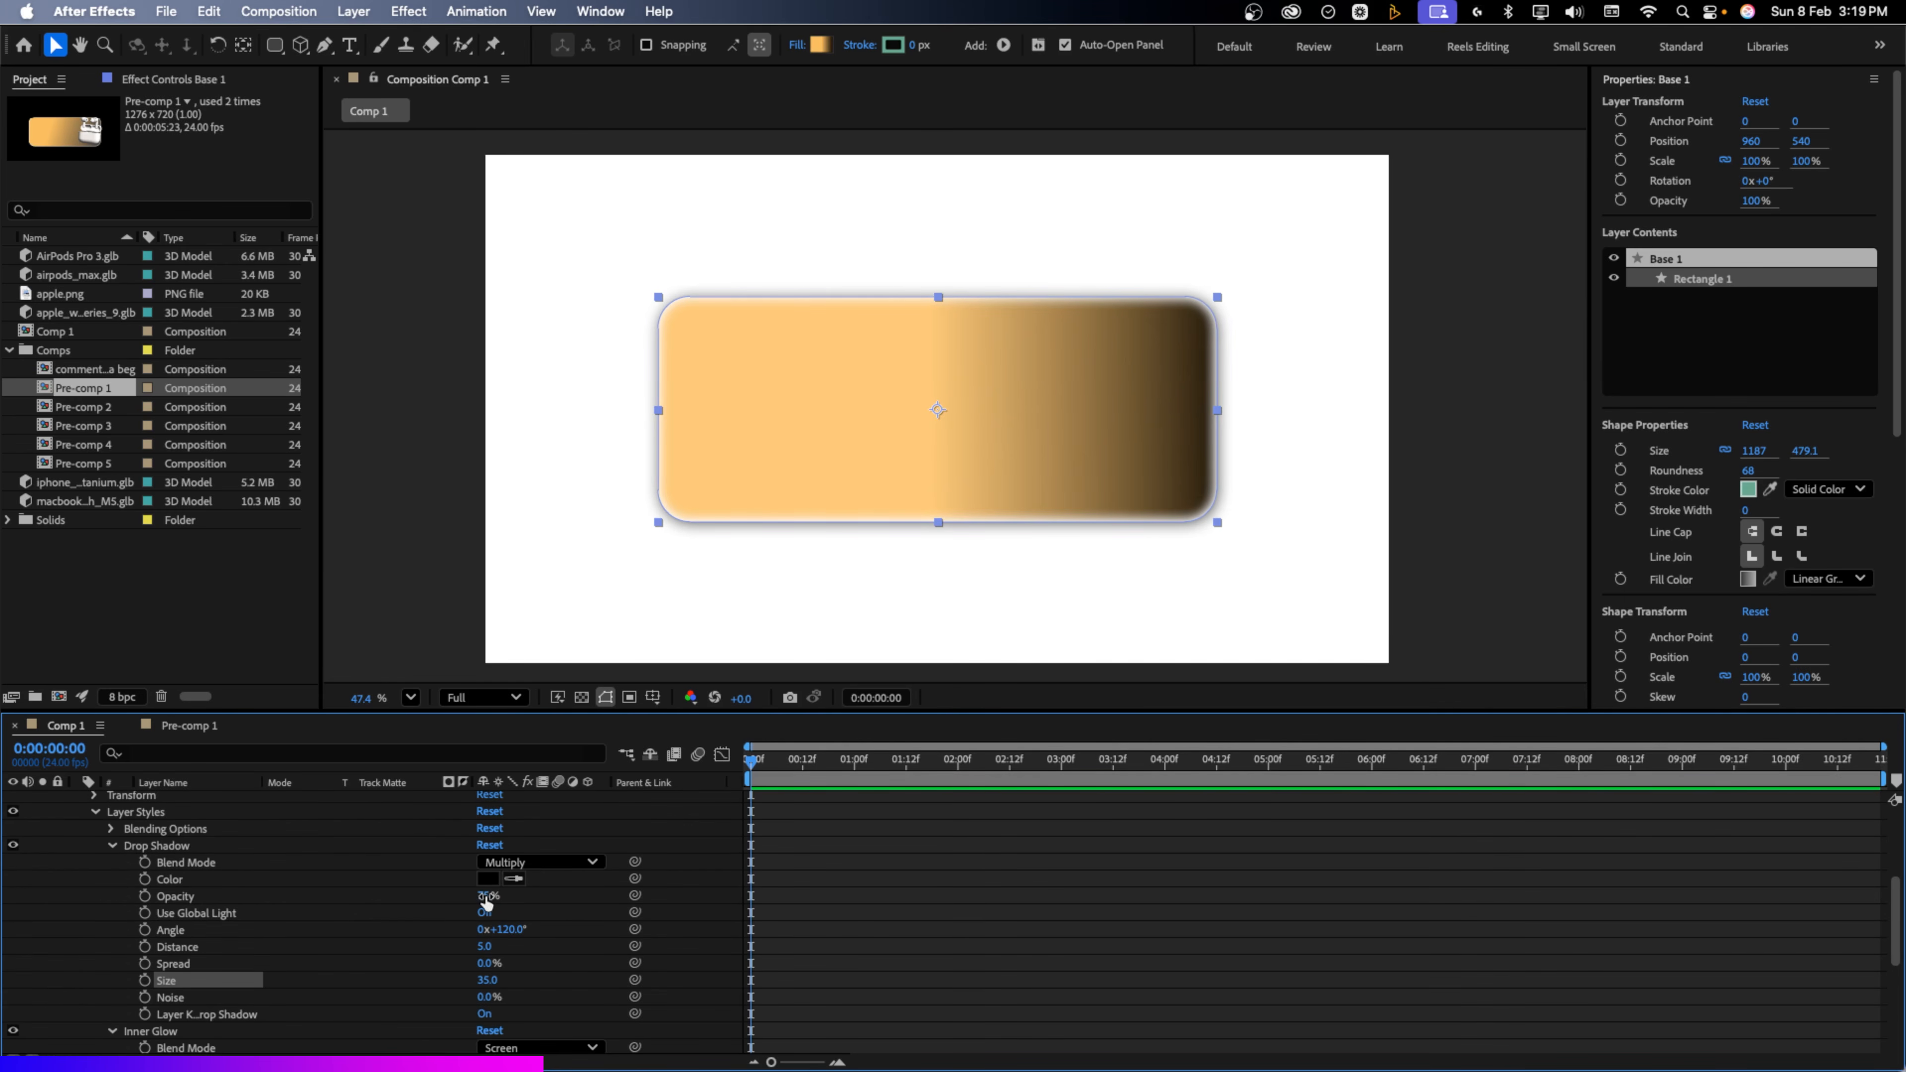
click(485, 896)
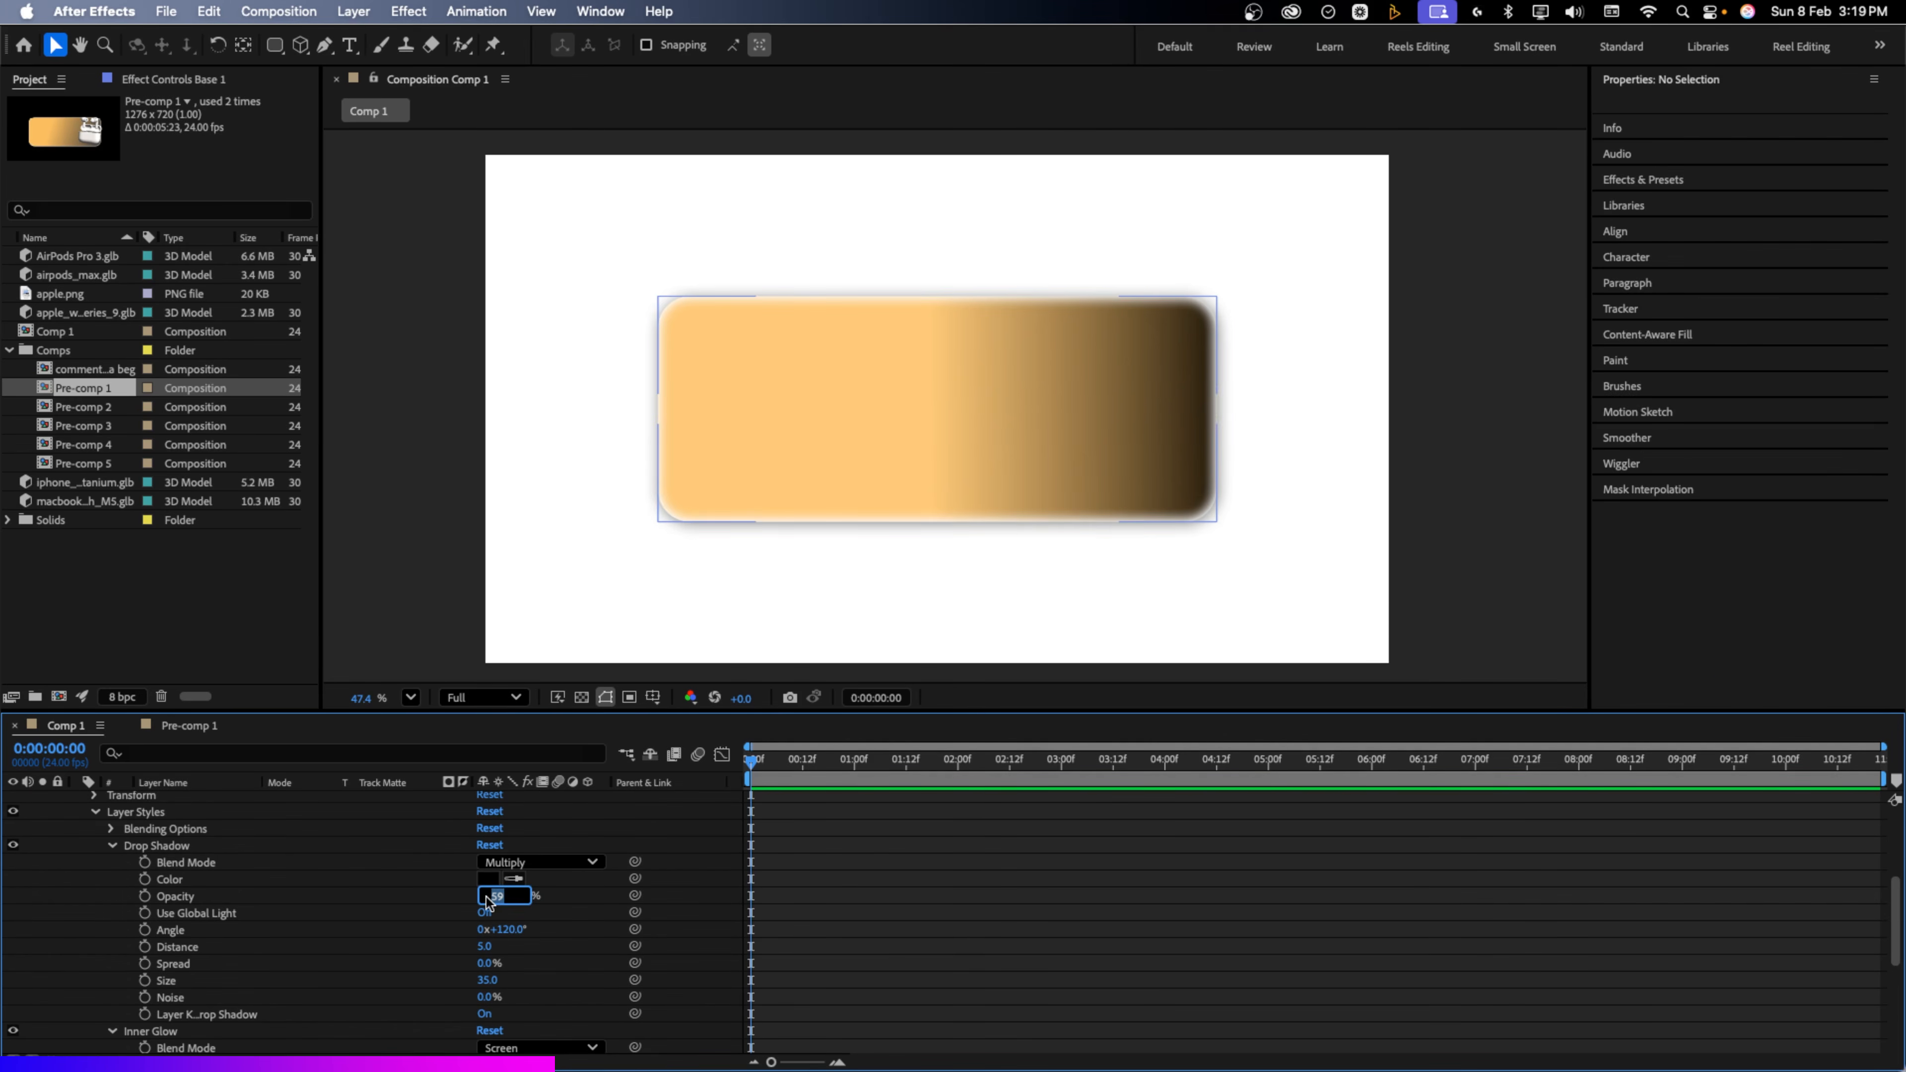
text(60)
click(578, 904)
scroll(339, 887, up, 5)
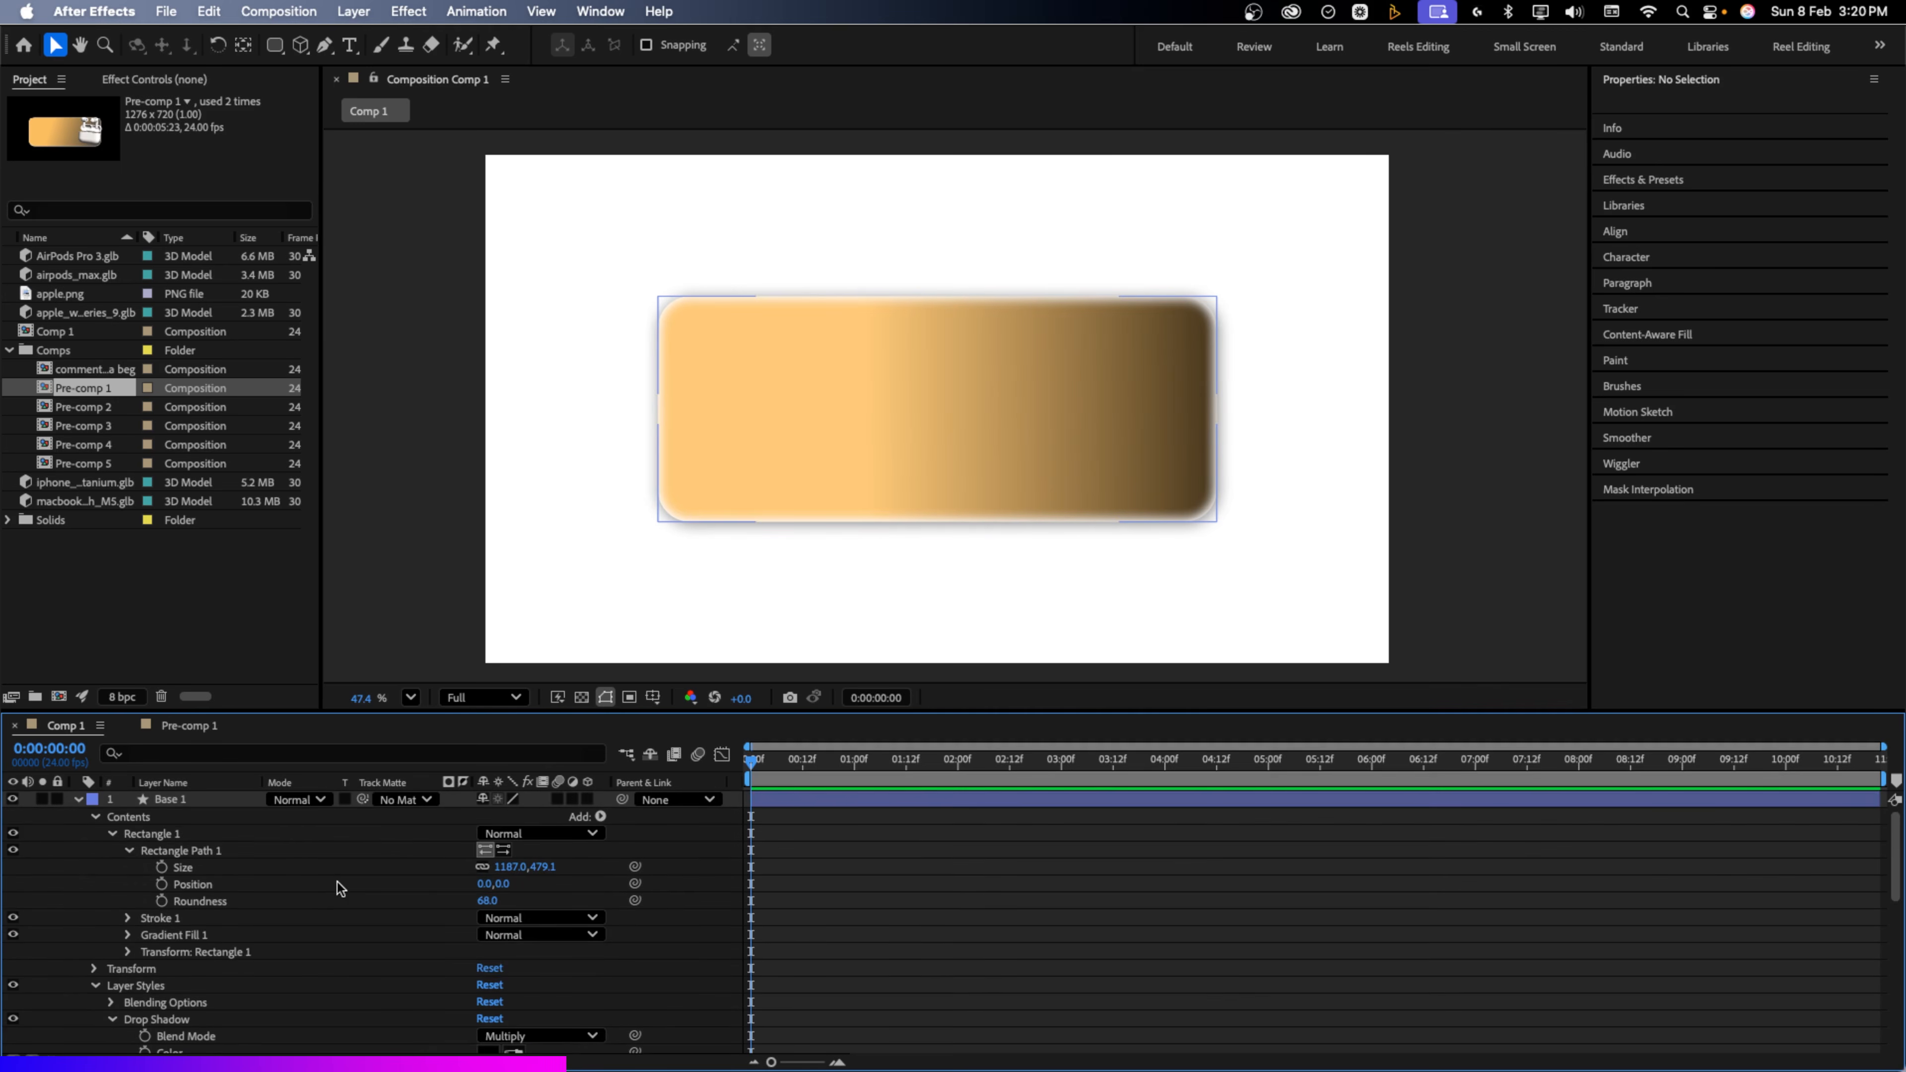
Add the AirPods Pro 3 model, scale it to 3% and move it to the card's right side
click(78, 798)
click(145, 608)
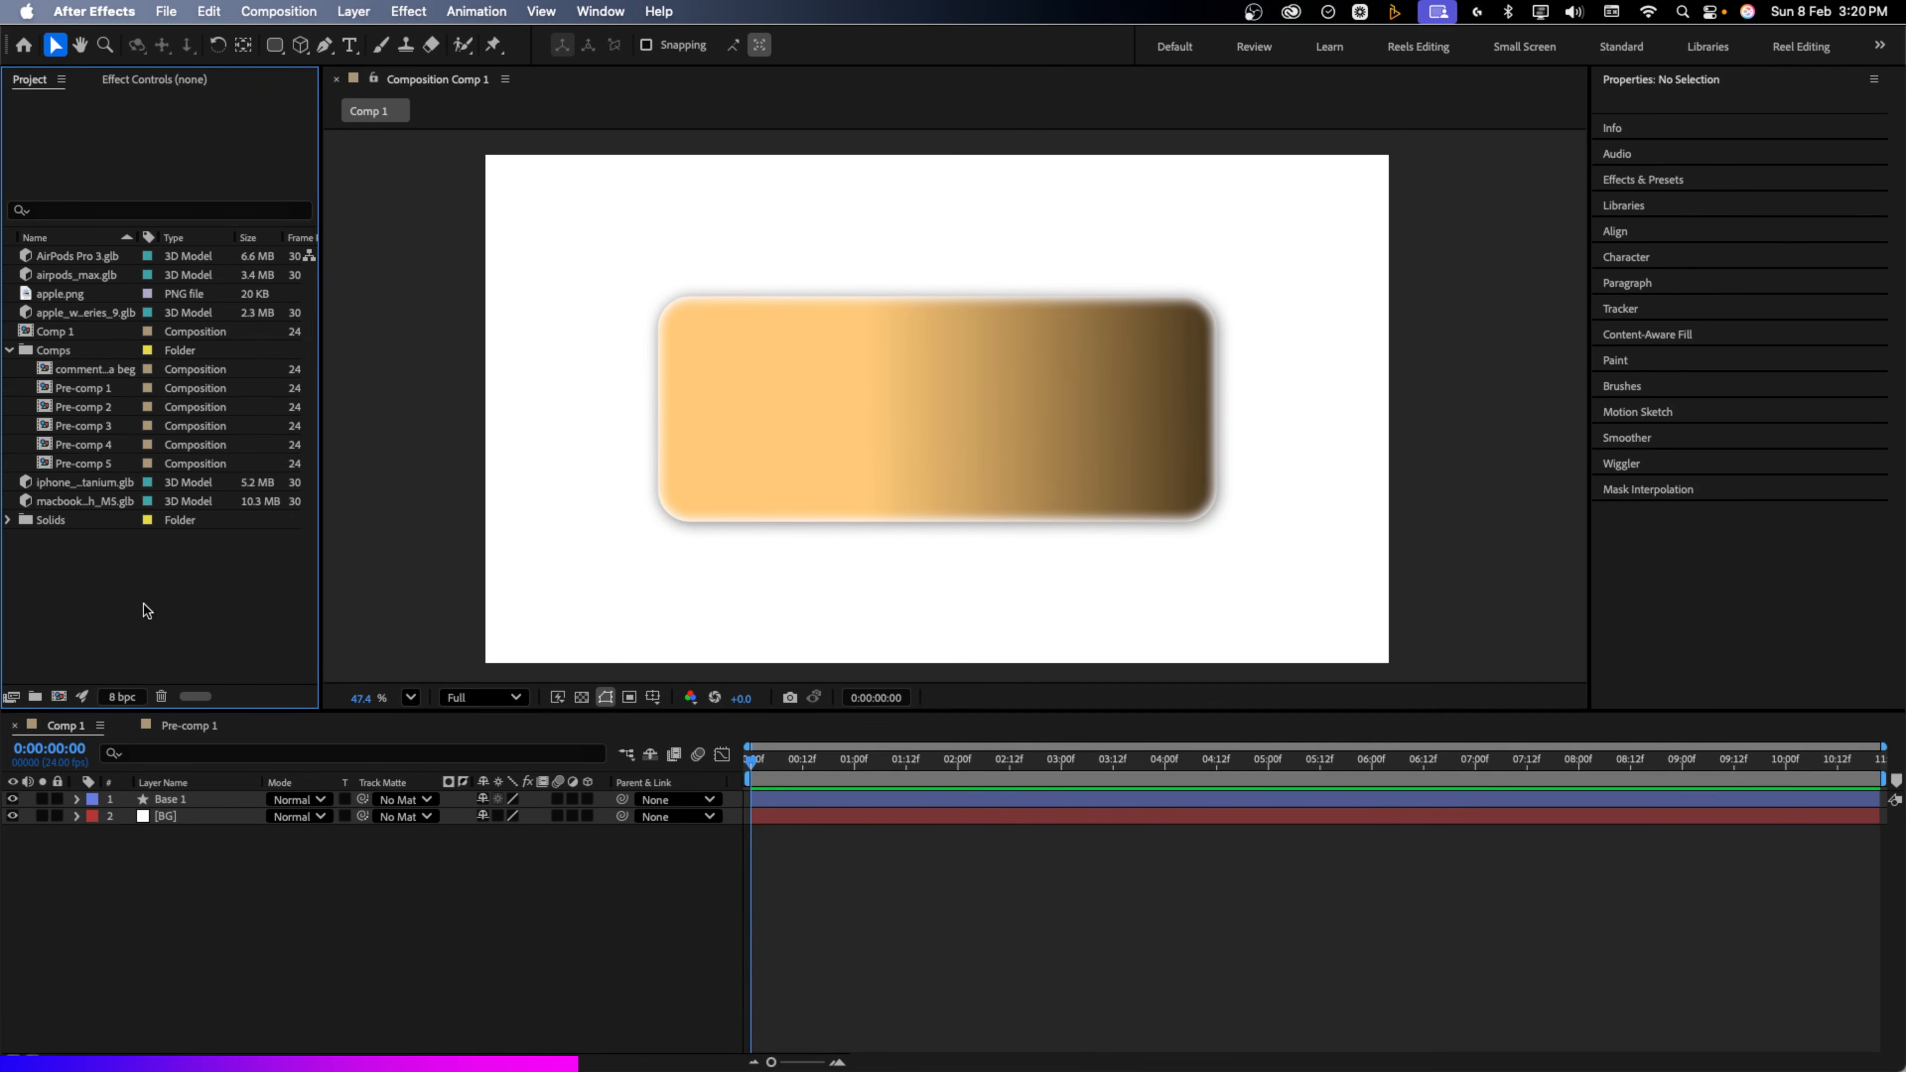
drag(73, 259, 249, 800)
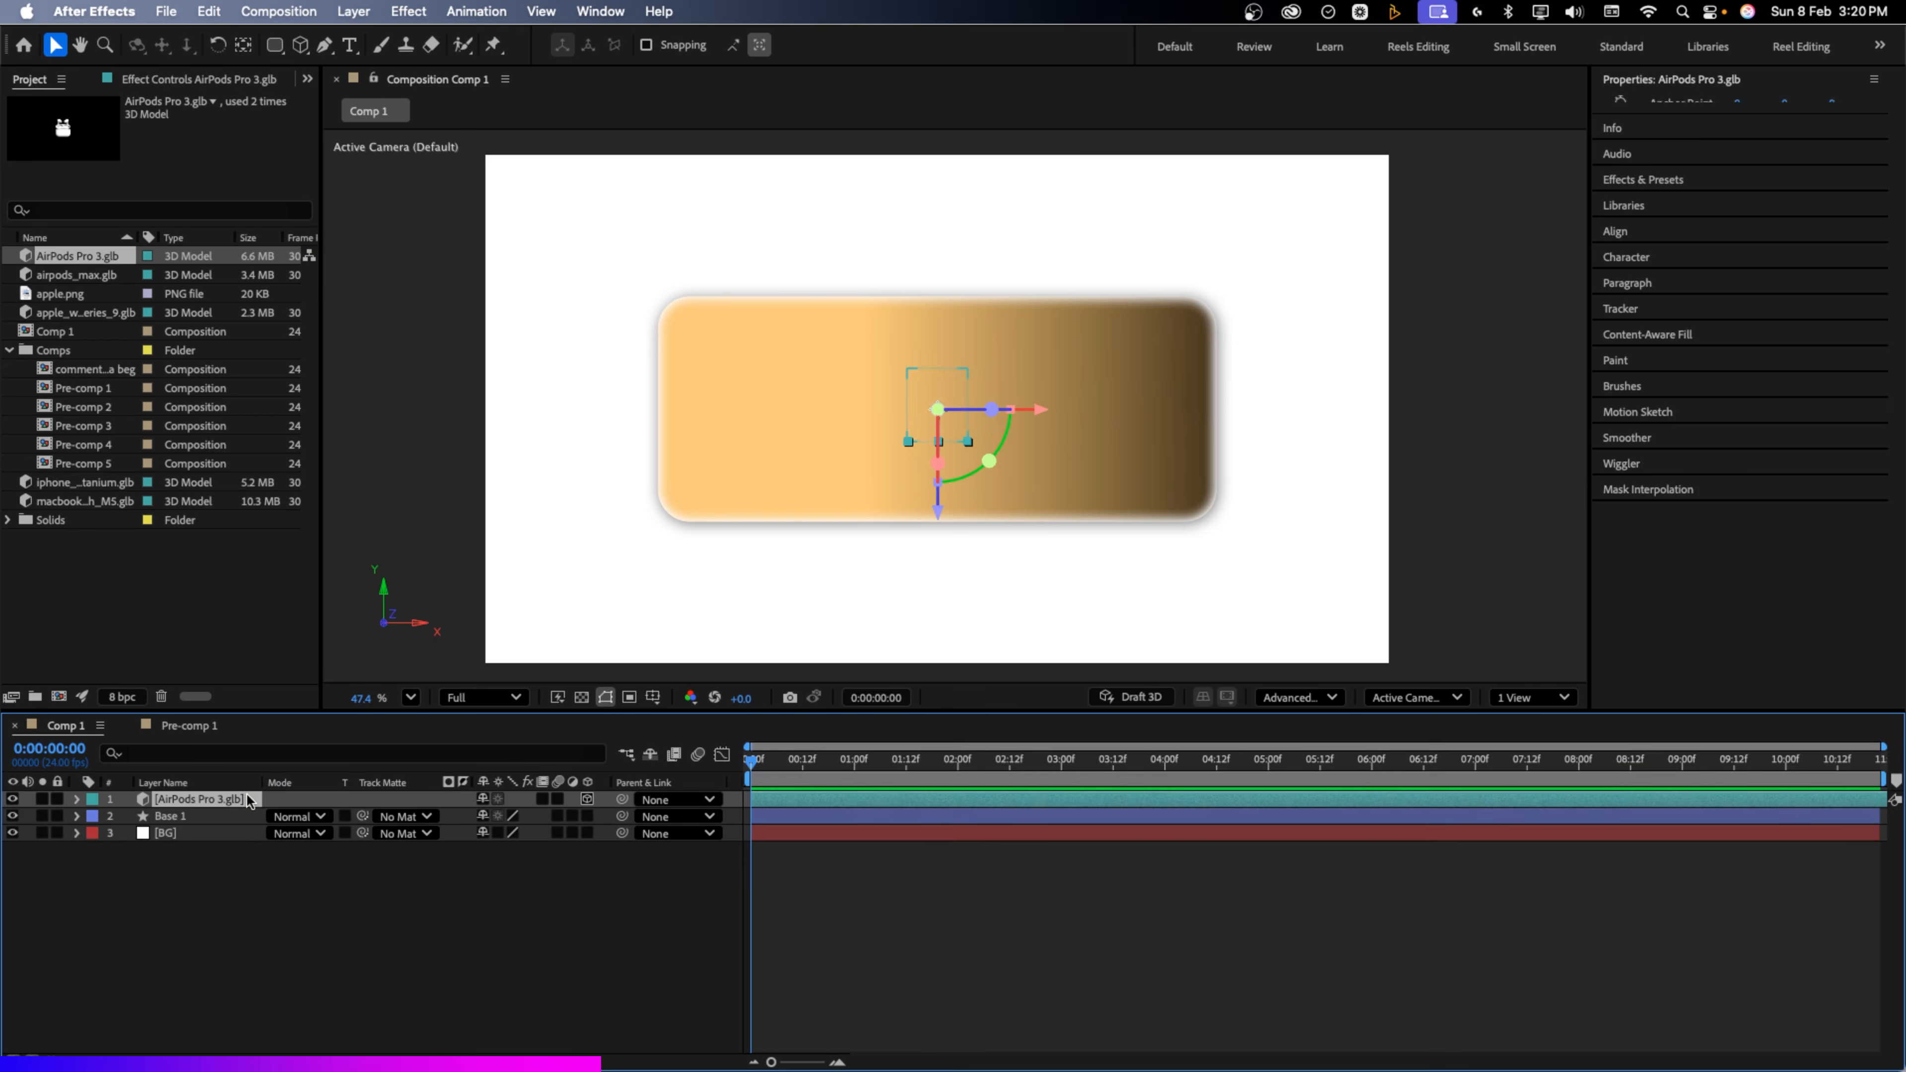
key(s)
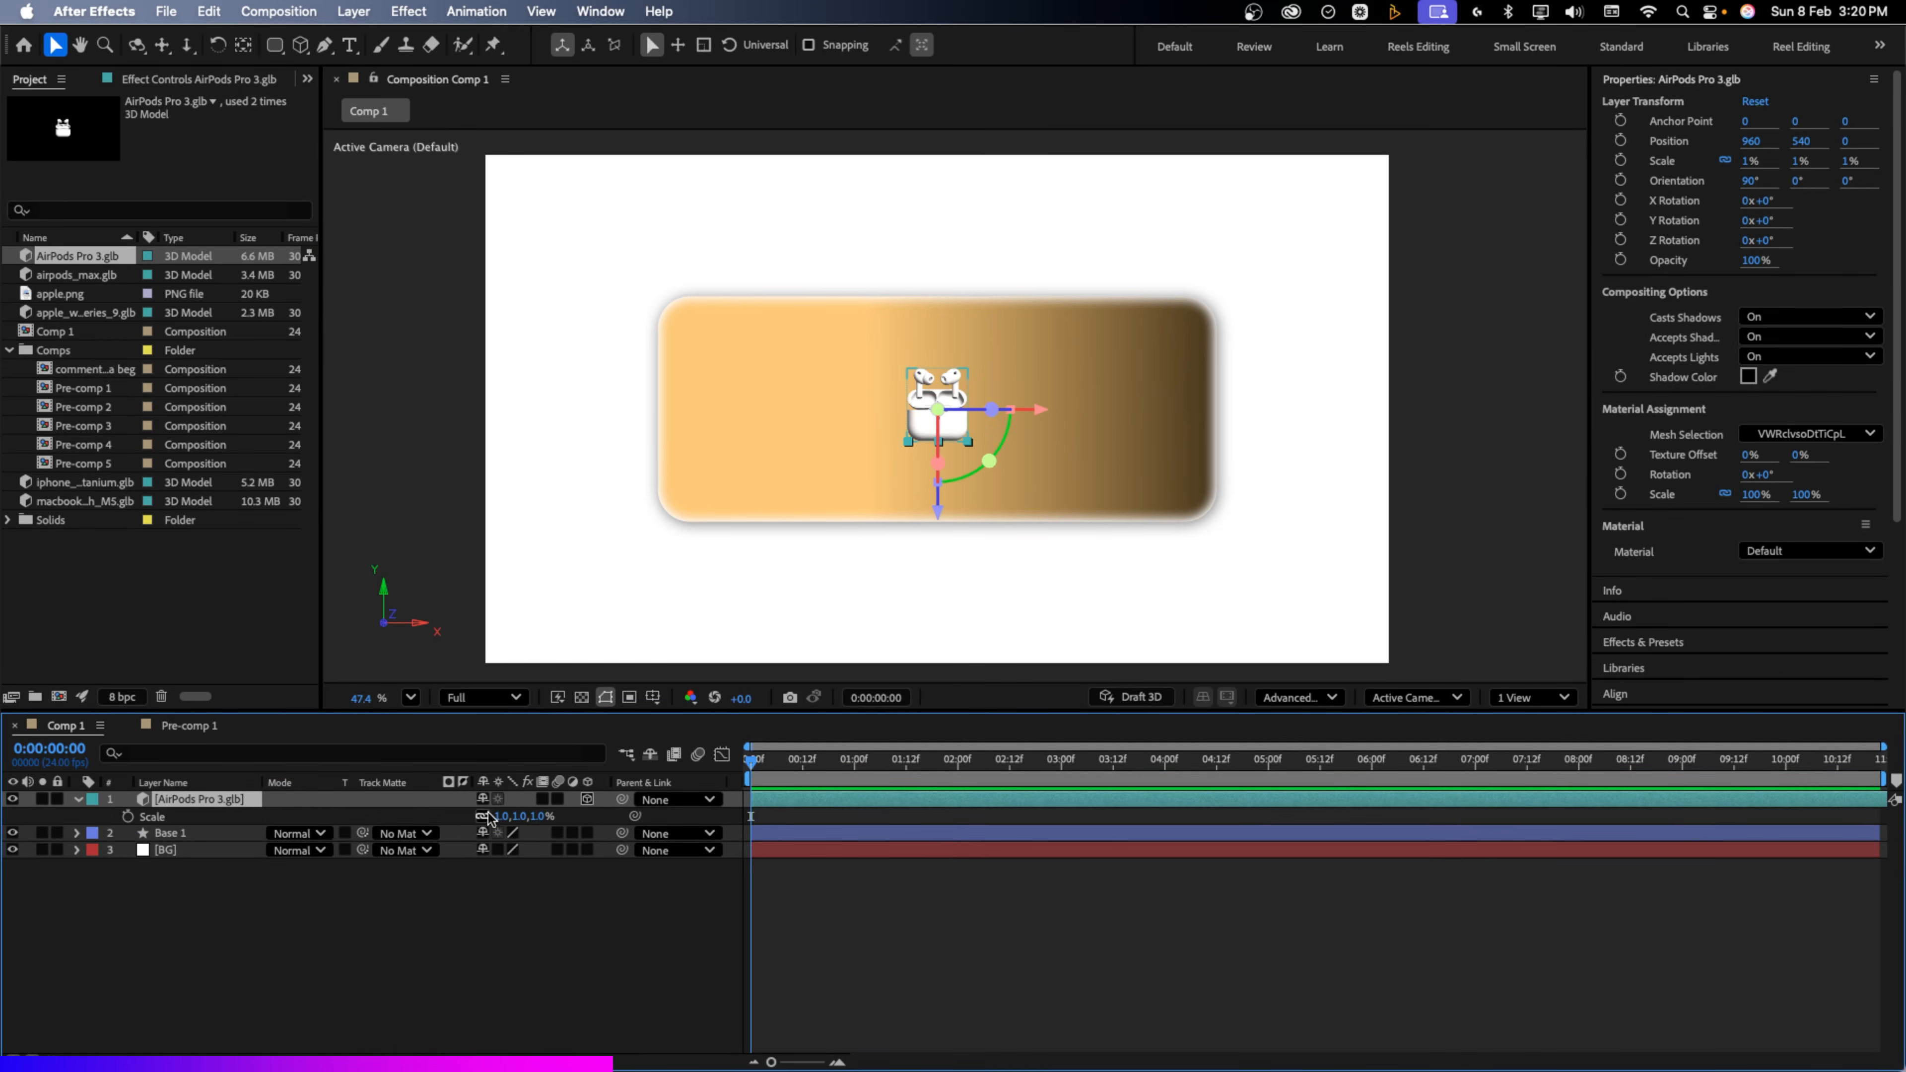
click(541, 816)
text(2)
key(Return)
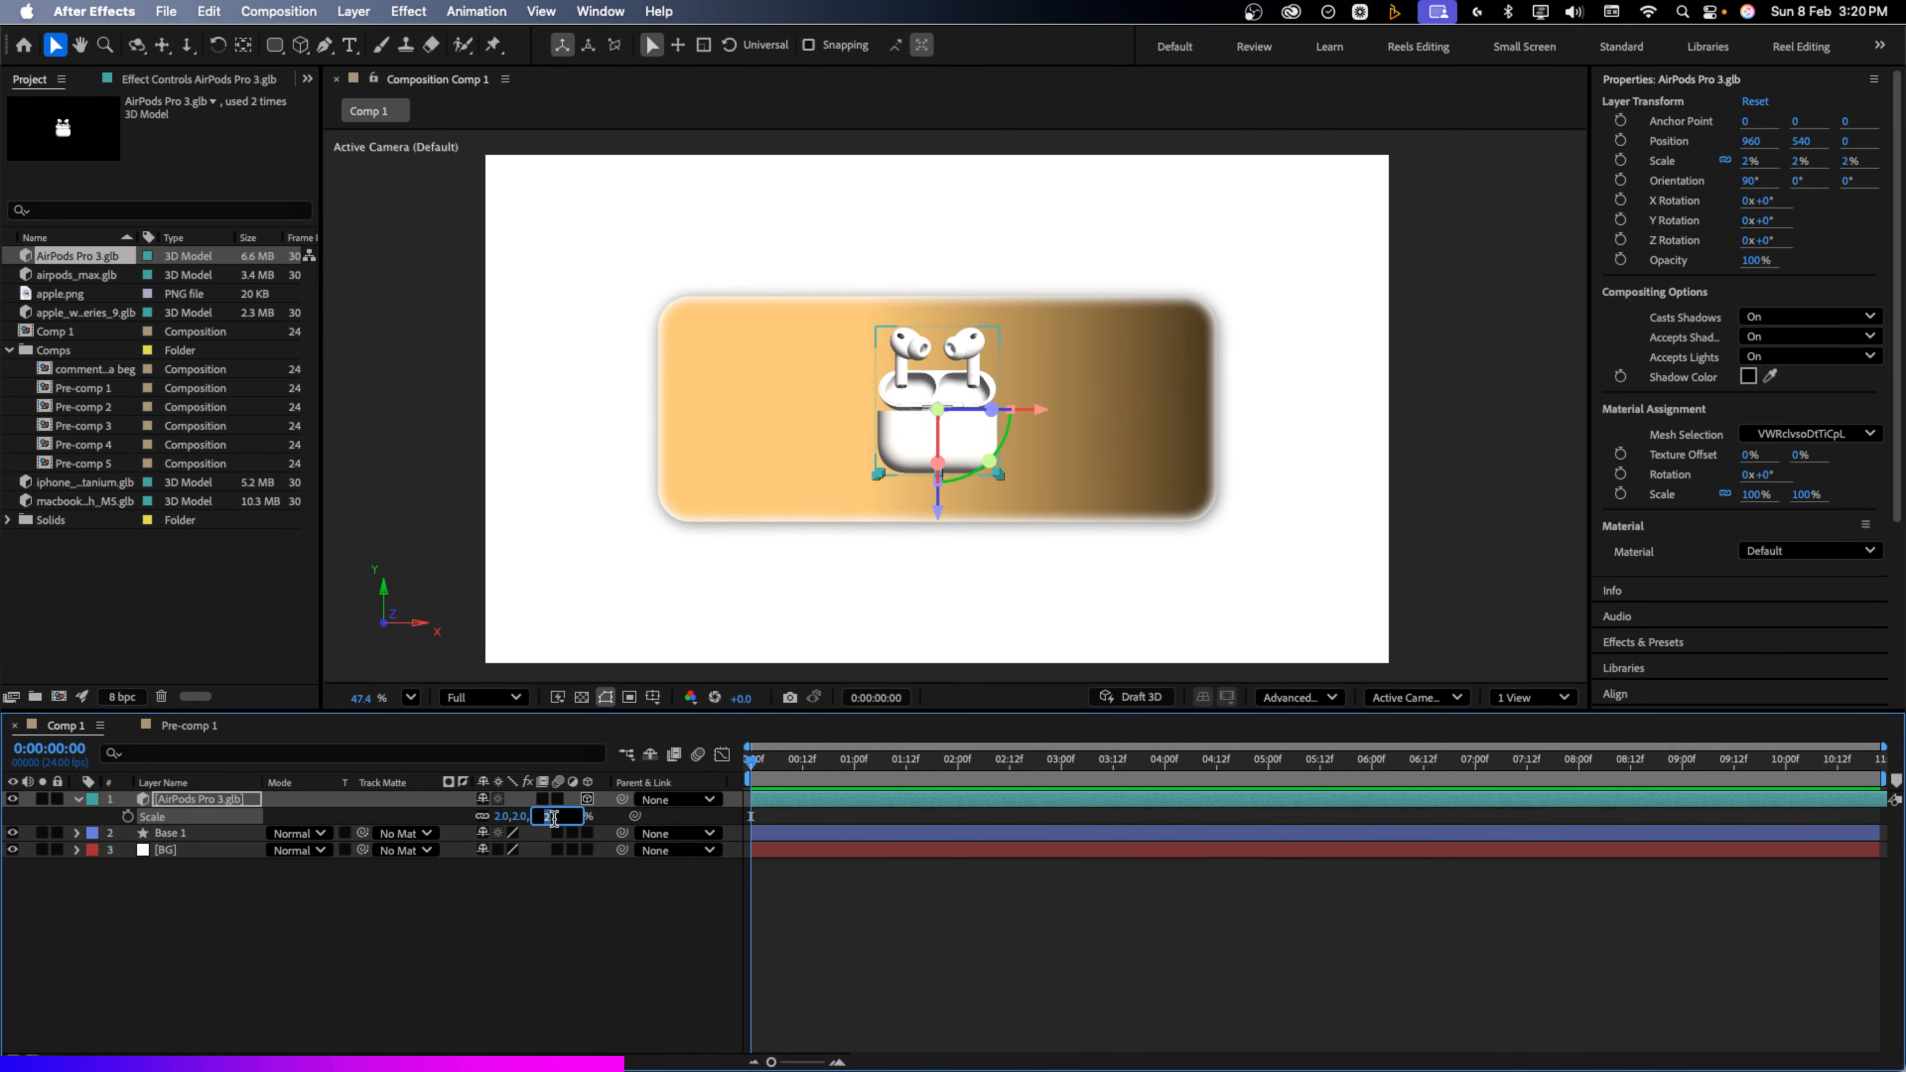
text(3)
click(621, 820)
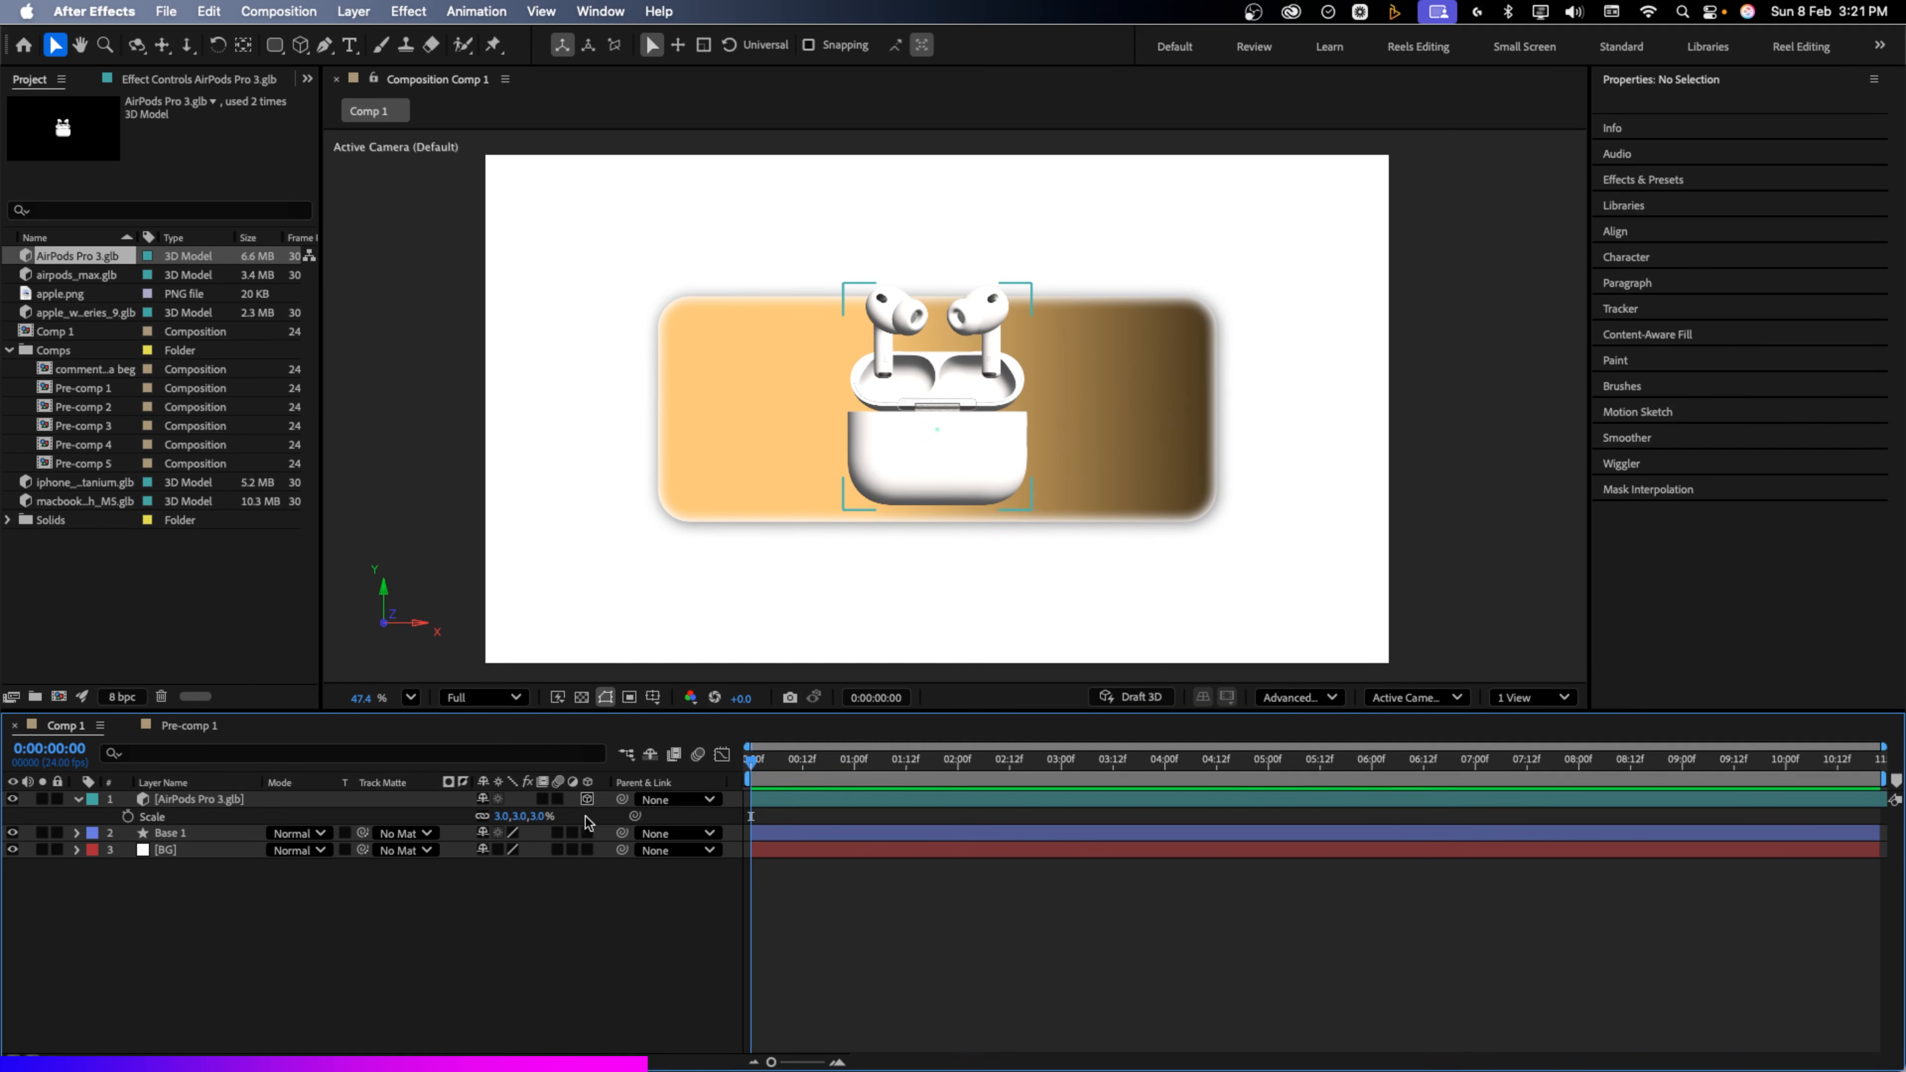
drag(955, 418, 1203, 418)
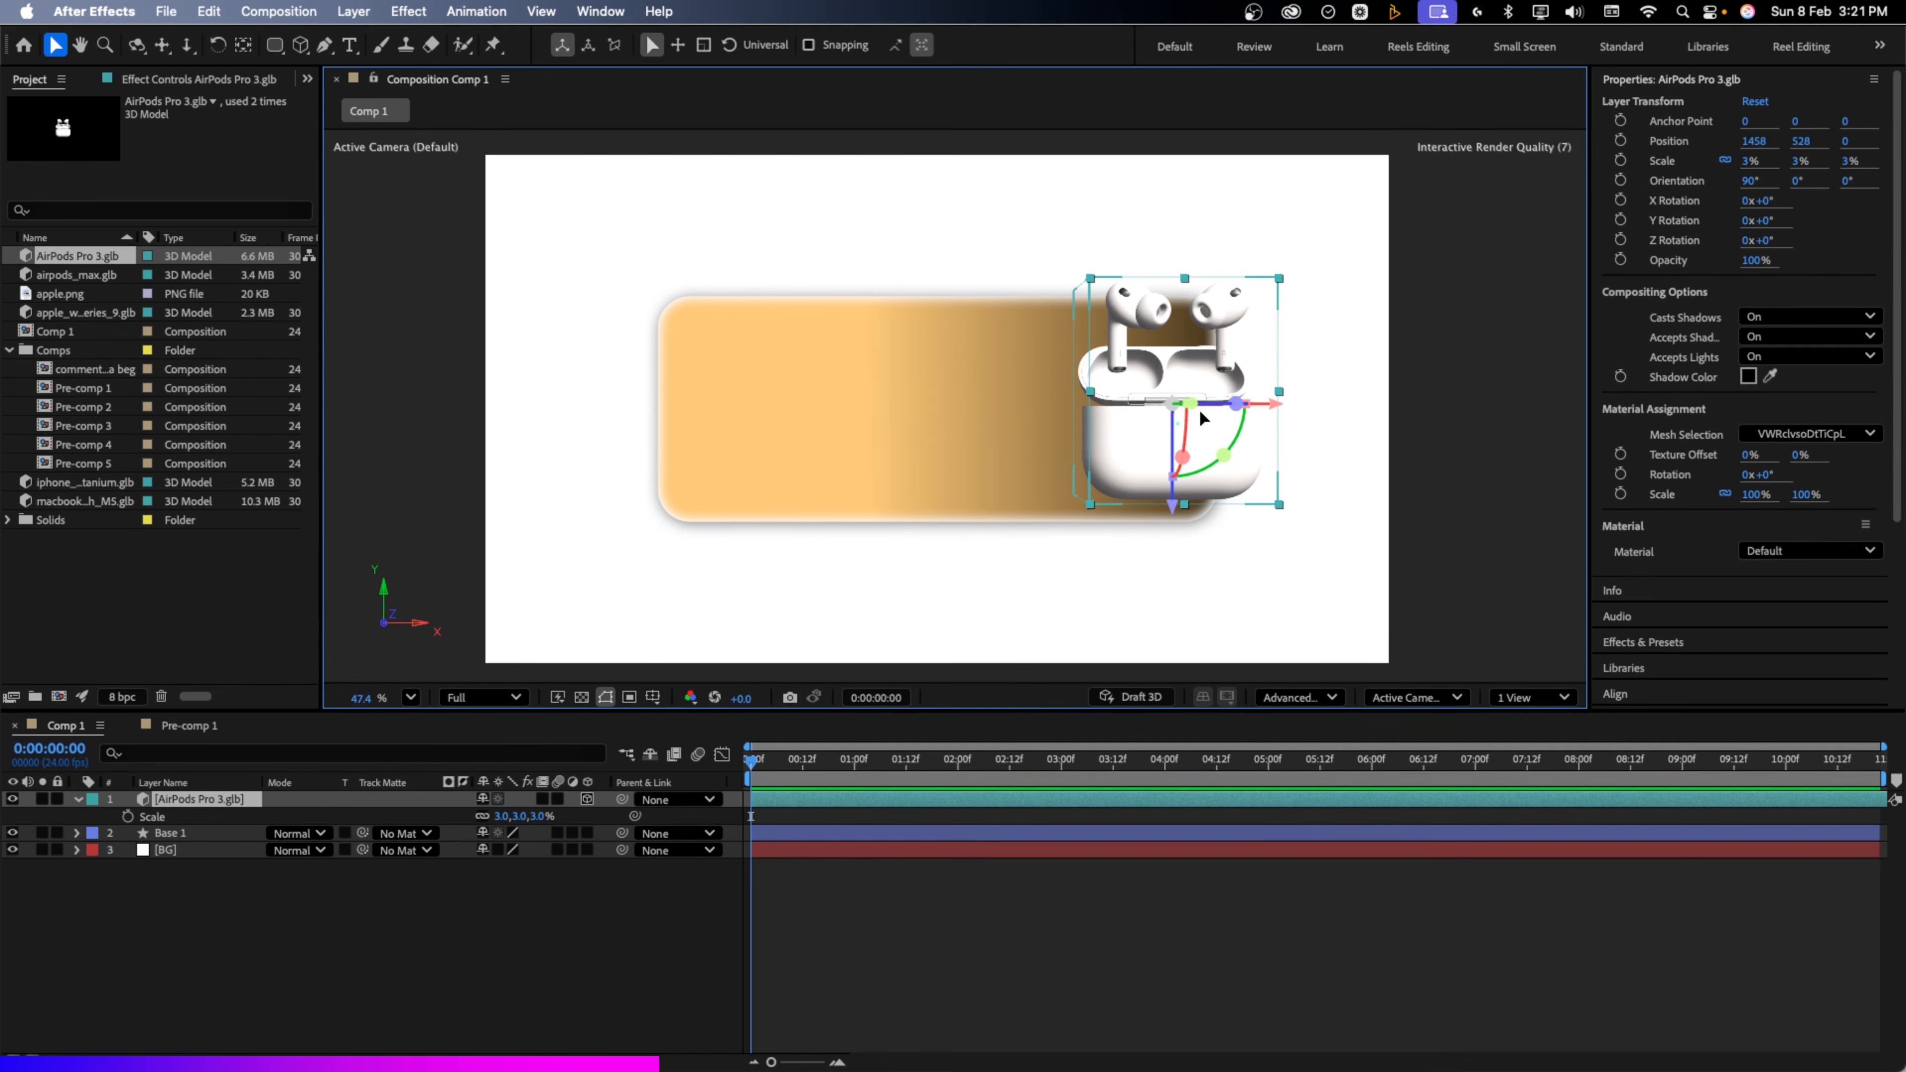
Rotate the model to 333° on Z and -3° on X, then set its scale to 3.5%
key(r)
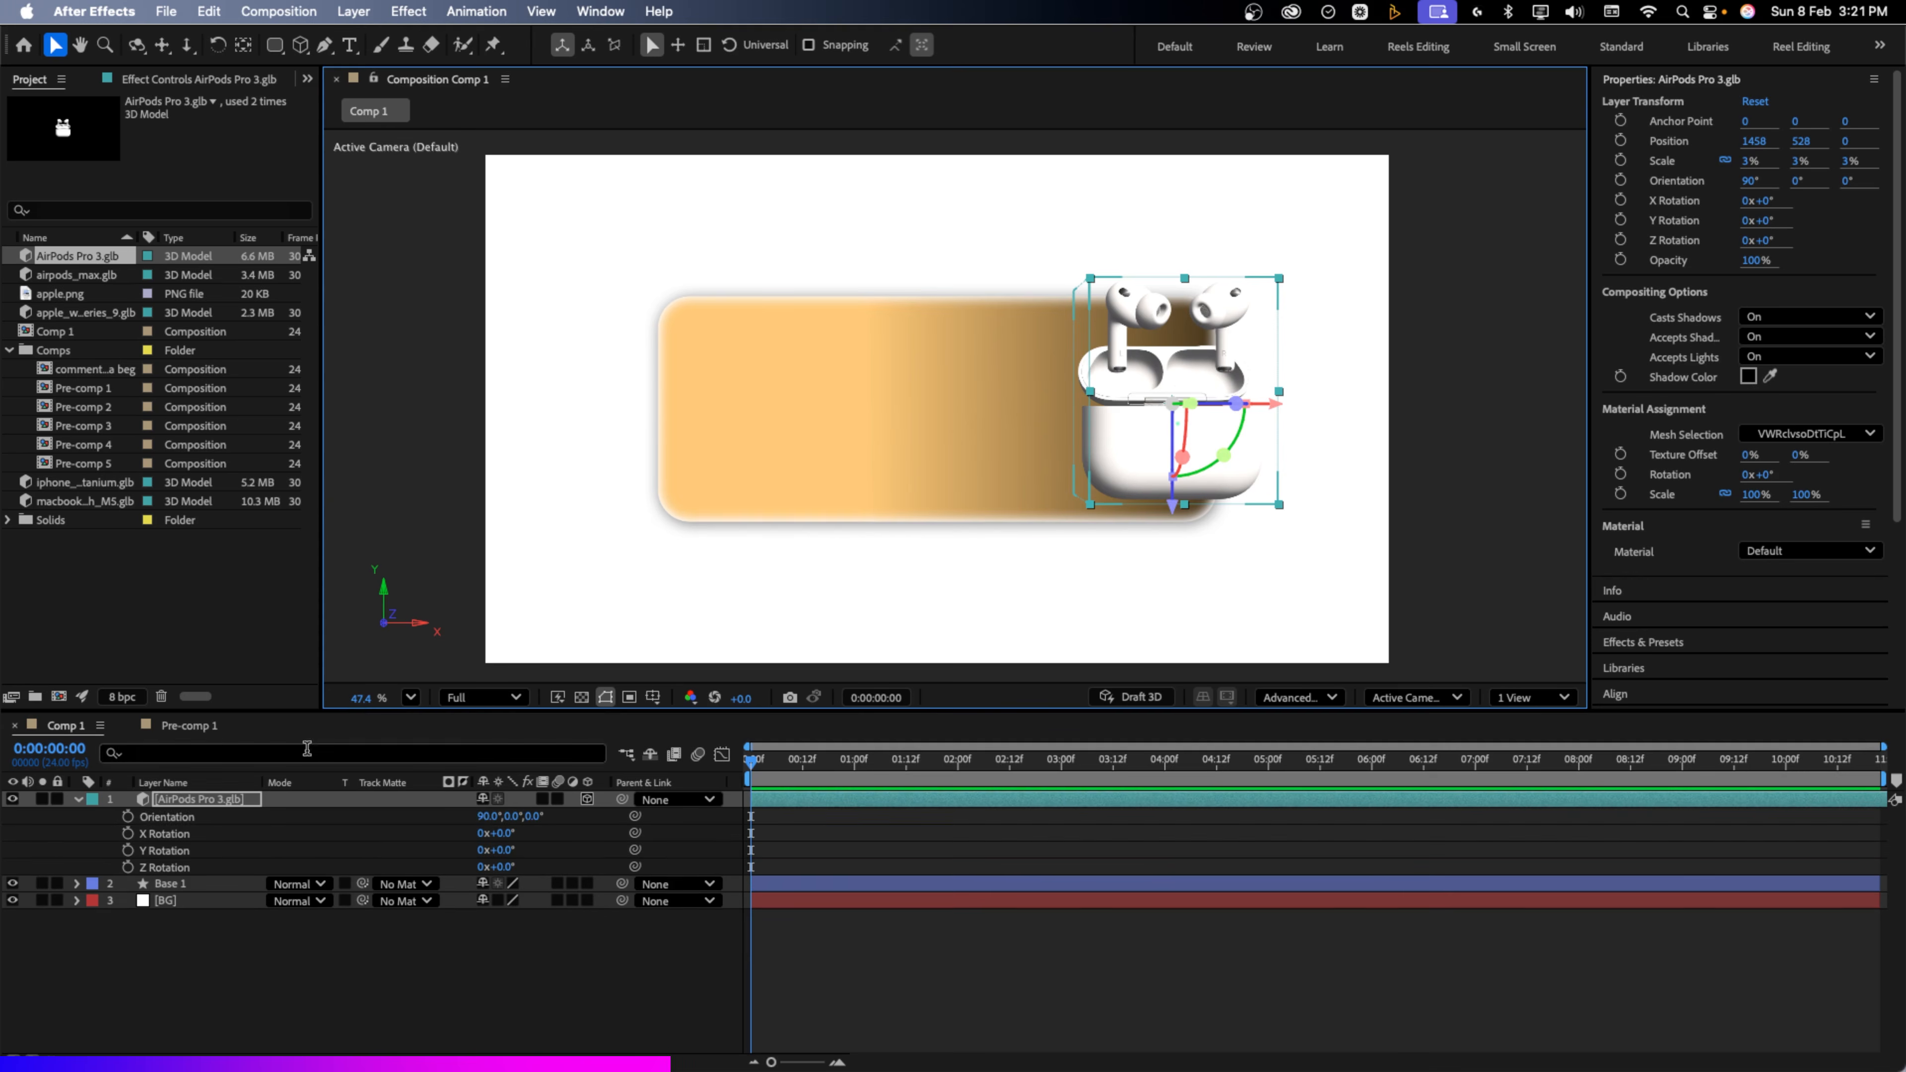
drag(525, 819, 513, 826)
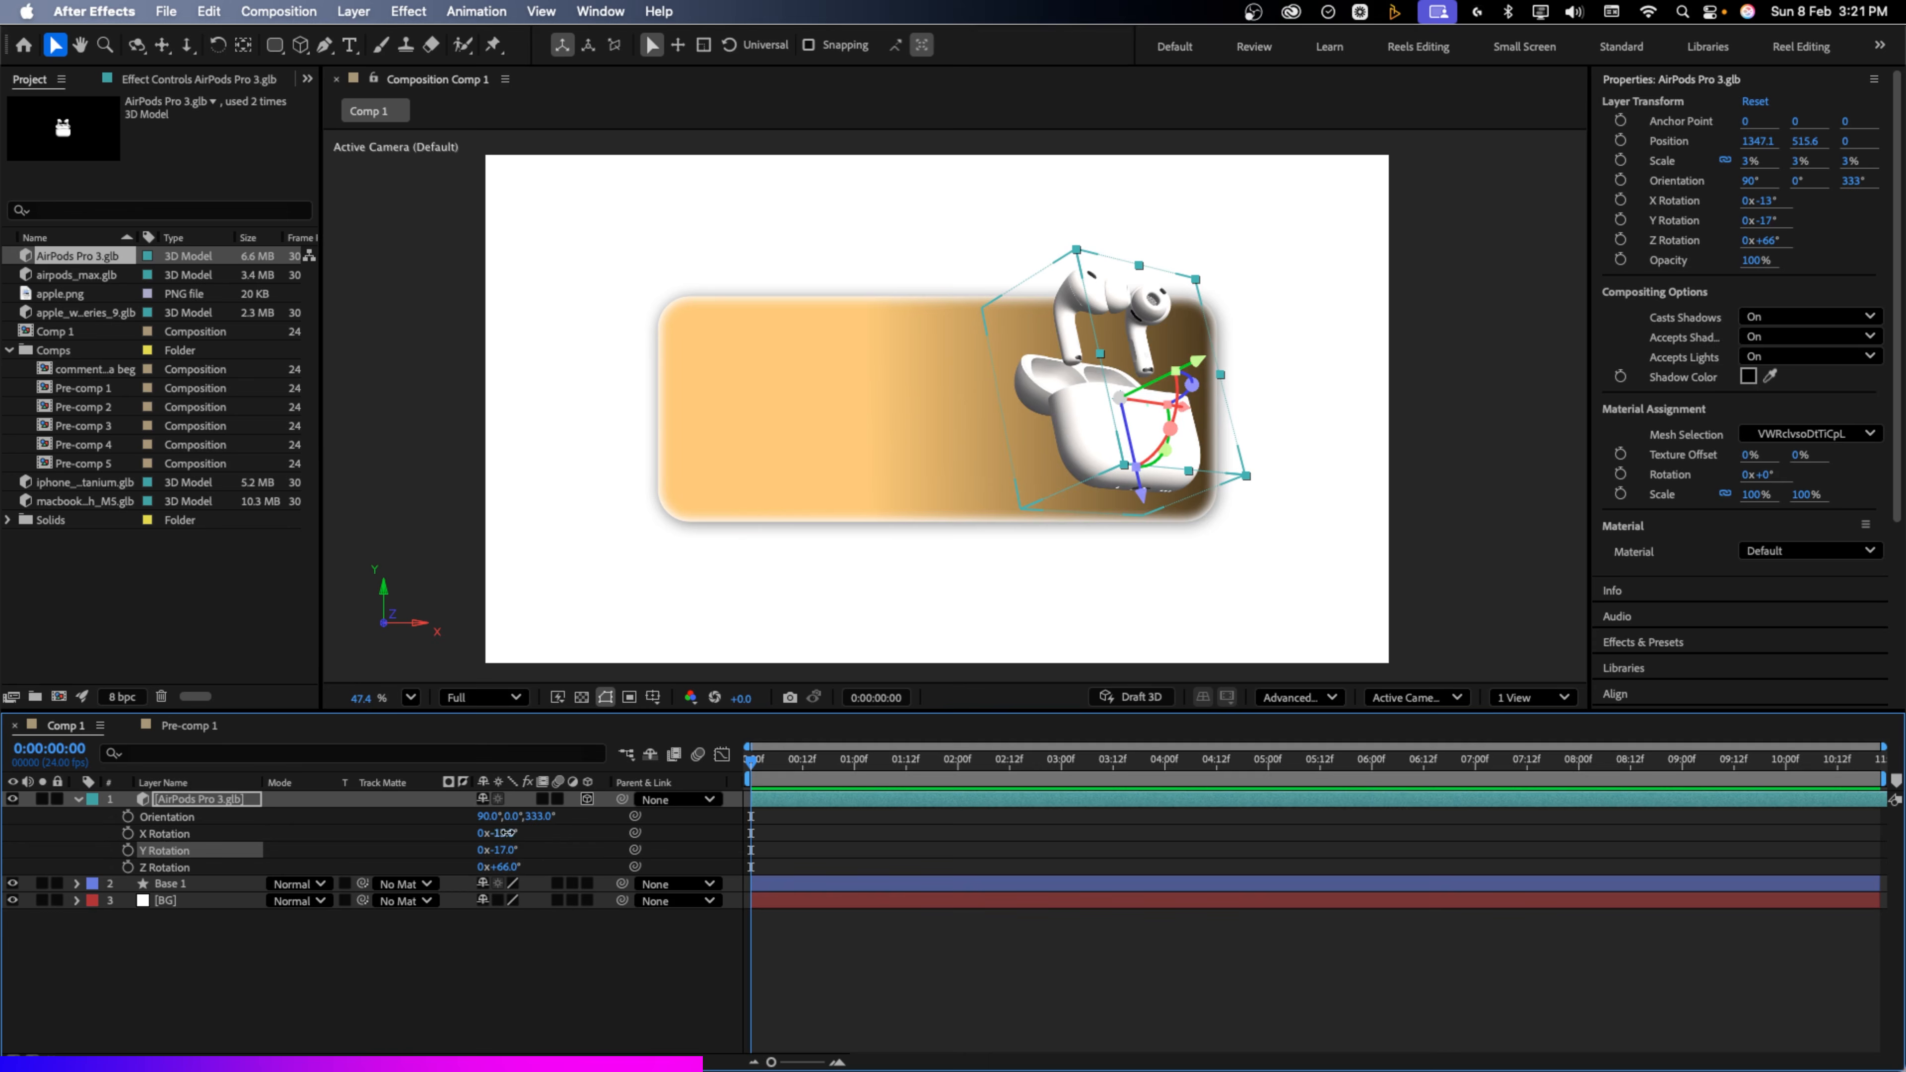
drag(508, 832, 526, 830)
key(shift+s)
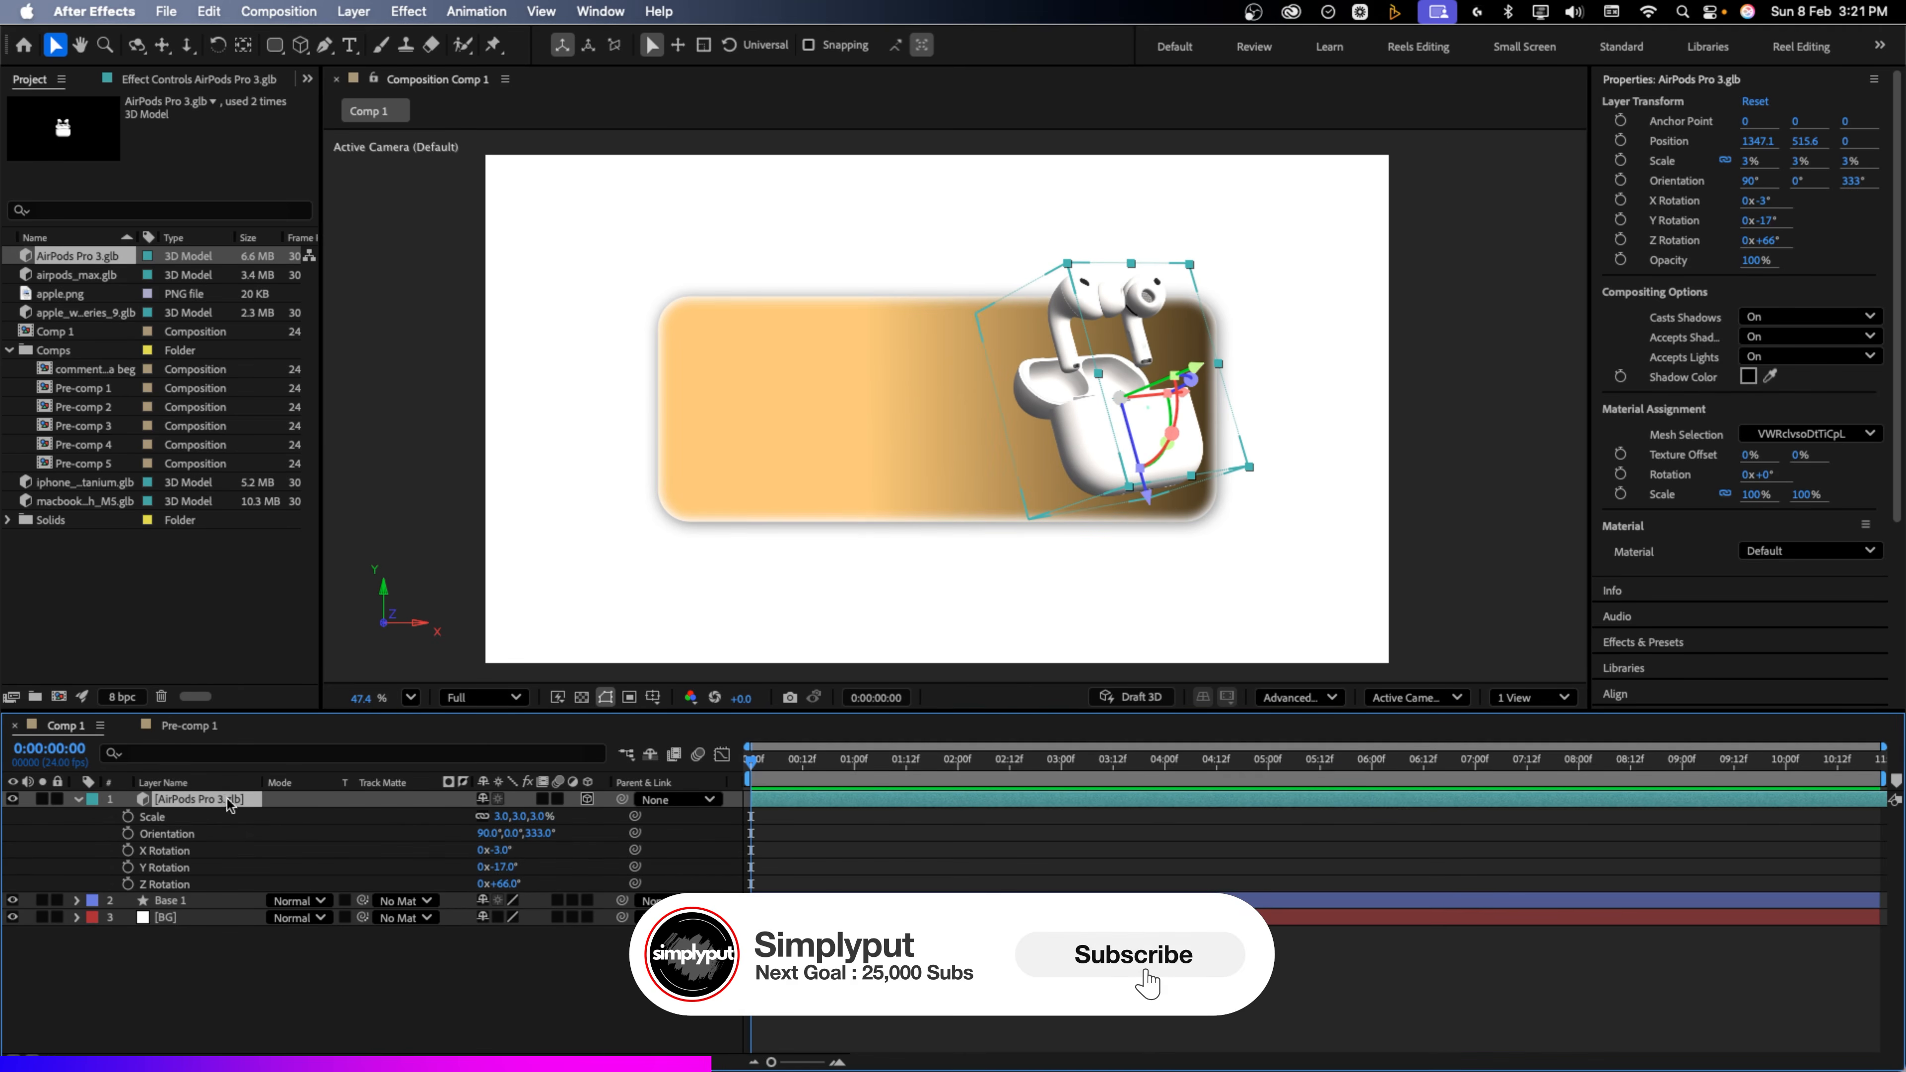
click(545, 816)
text(3.5)
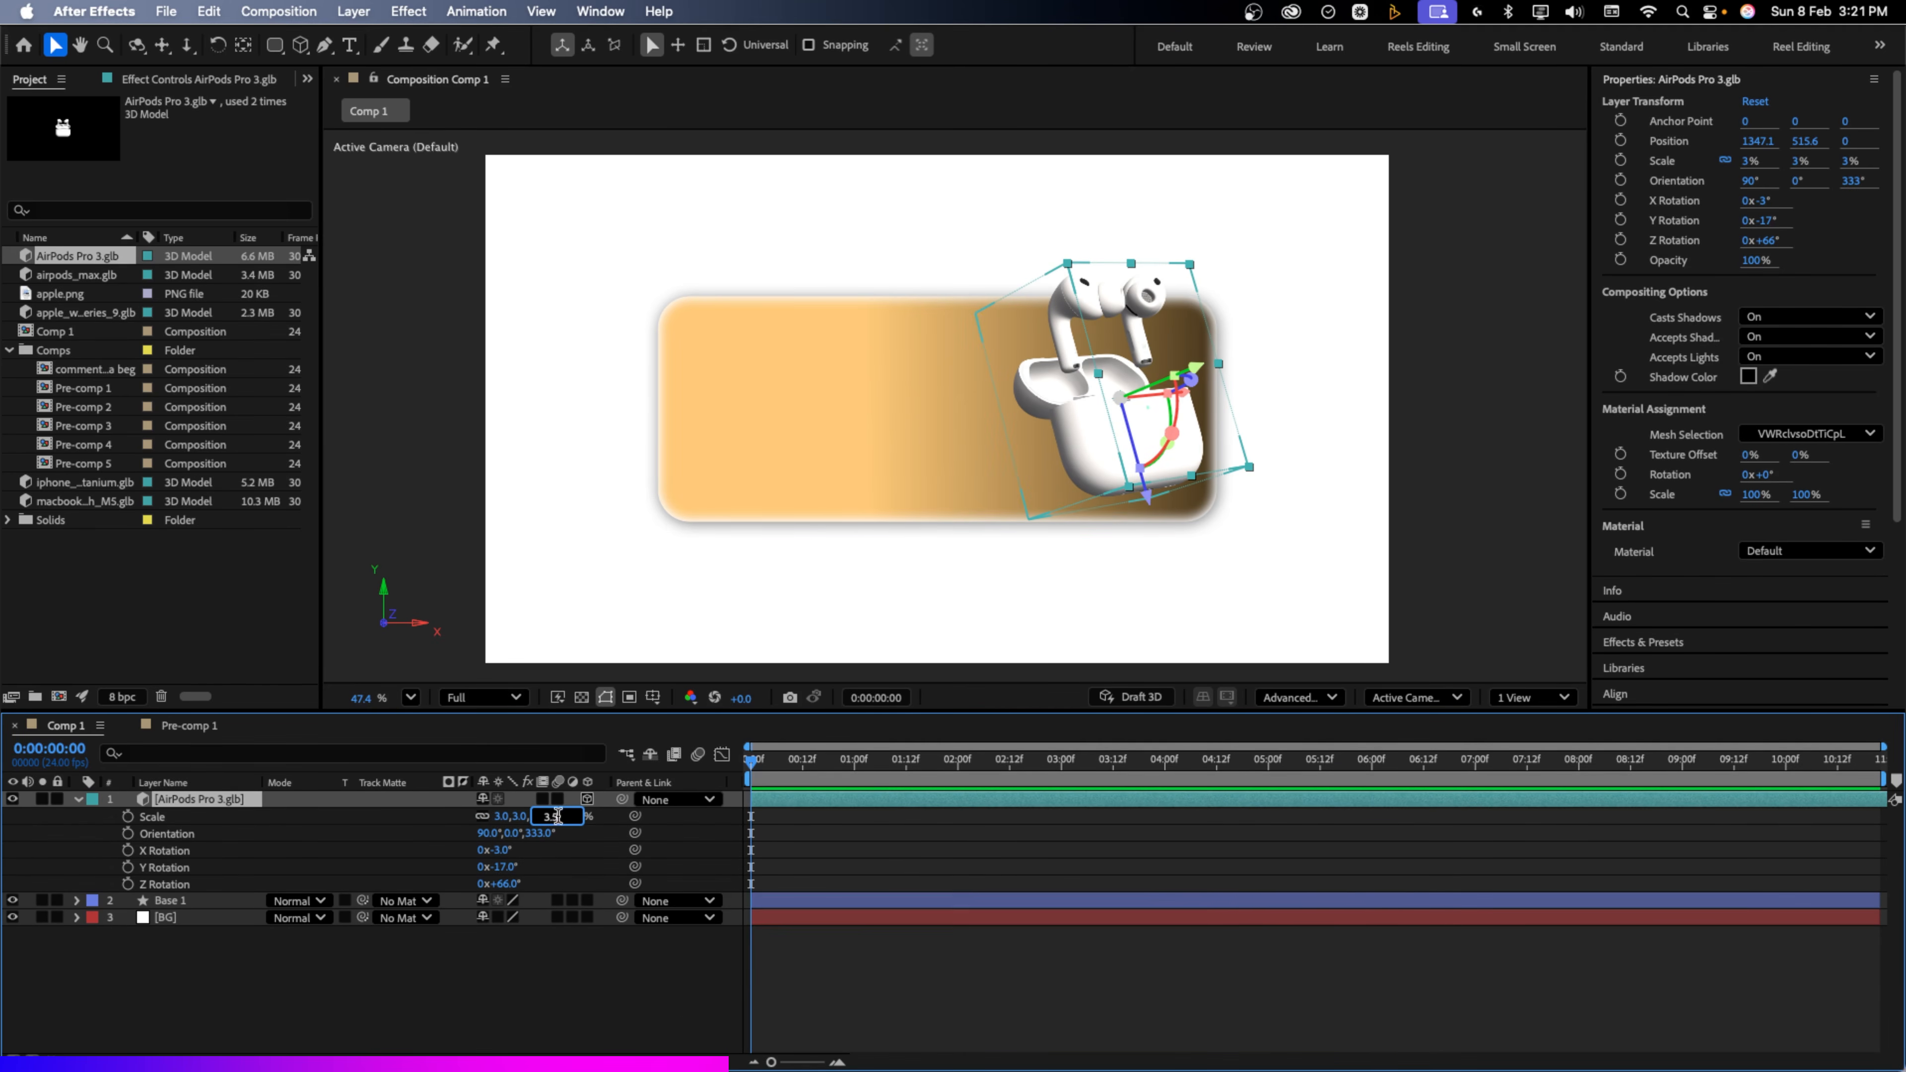
click(609, 824)
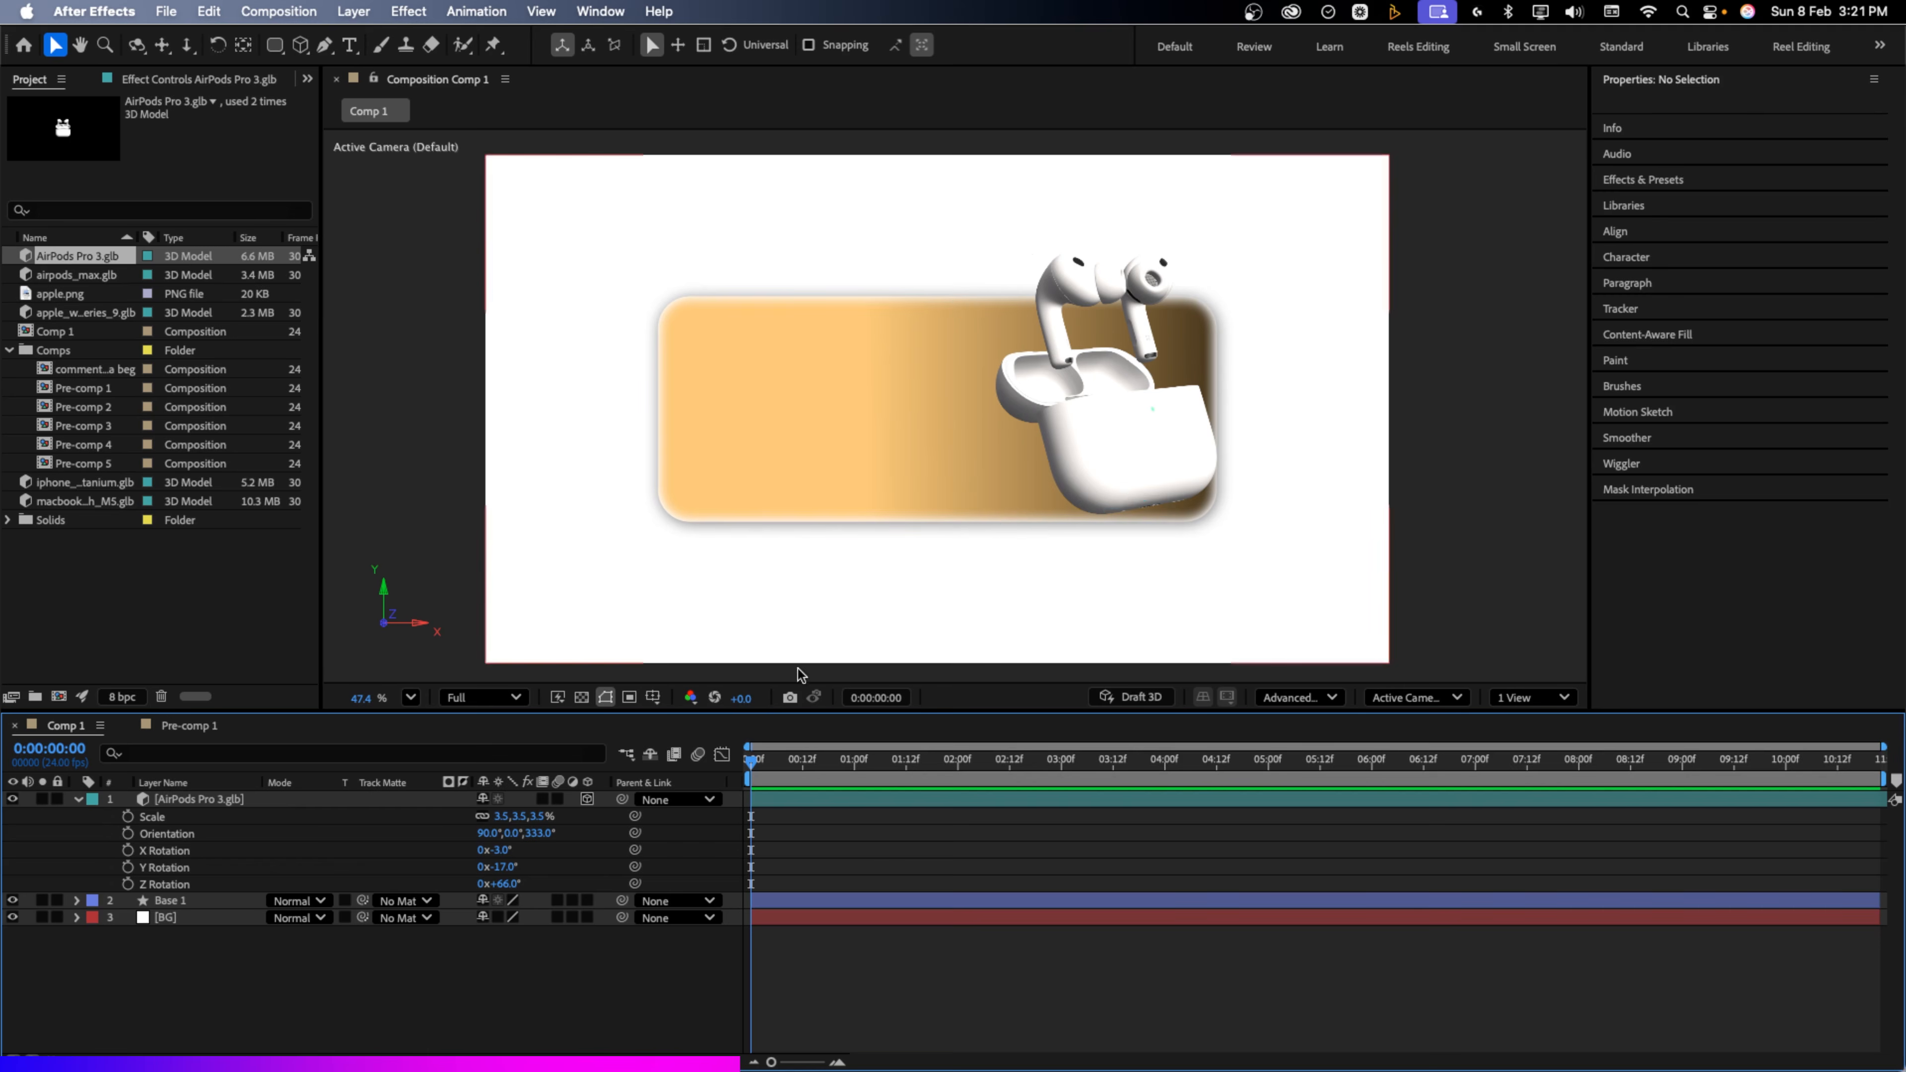
Pre-compose the AirPods model layer into a new composition named Airpods
click(218, 800)
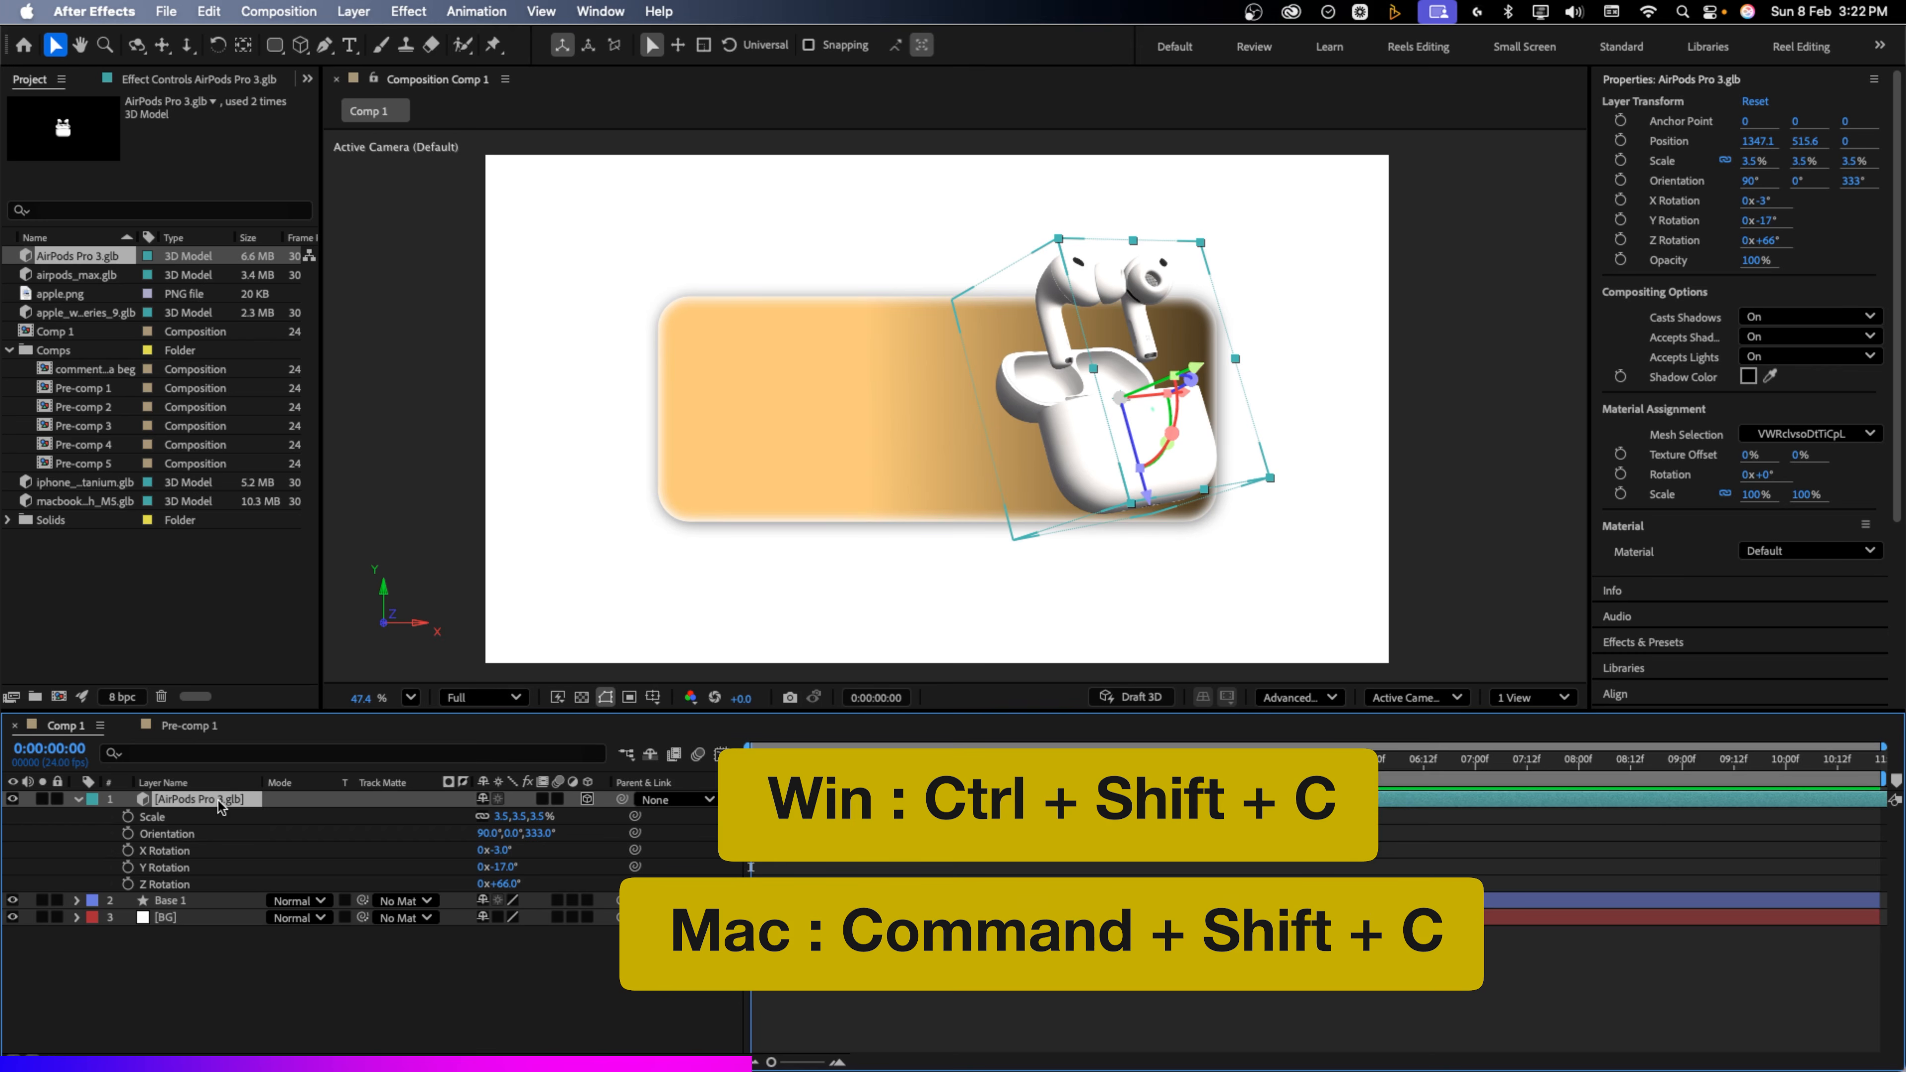
key(super+shift+c)
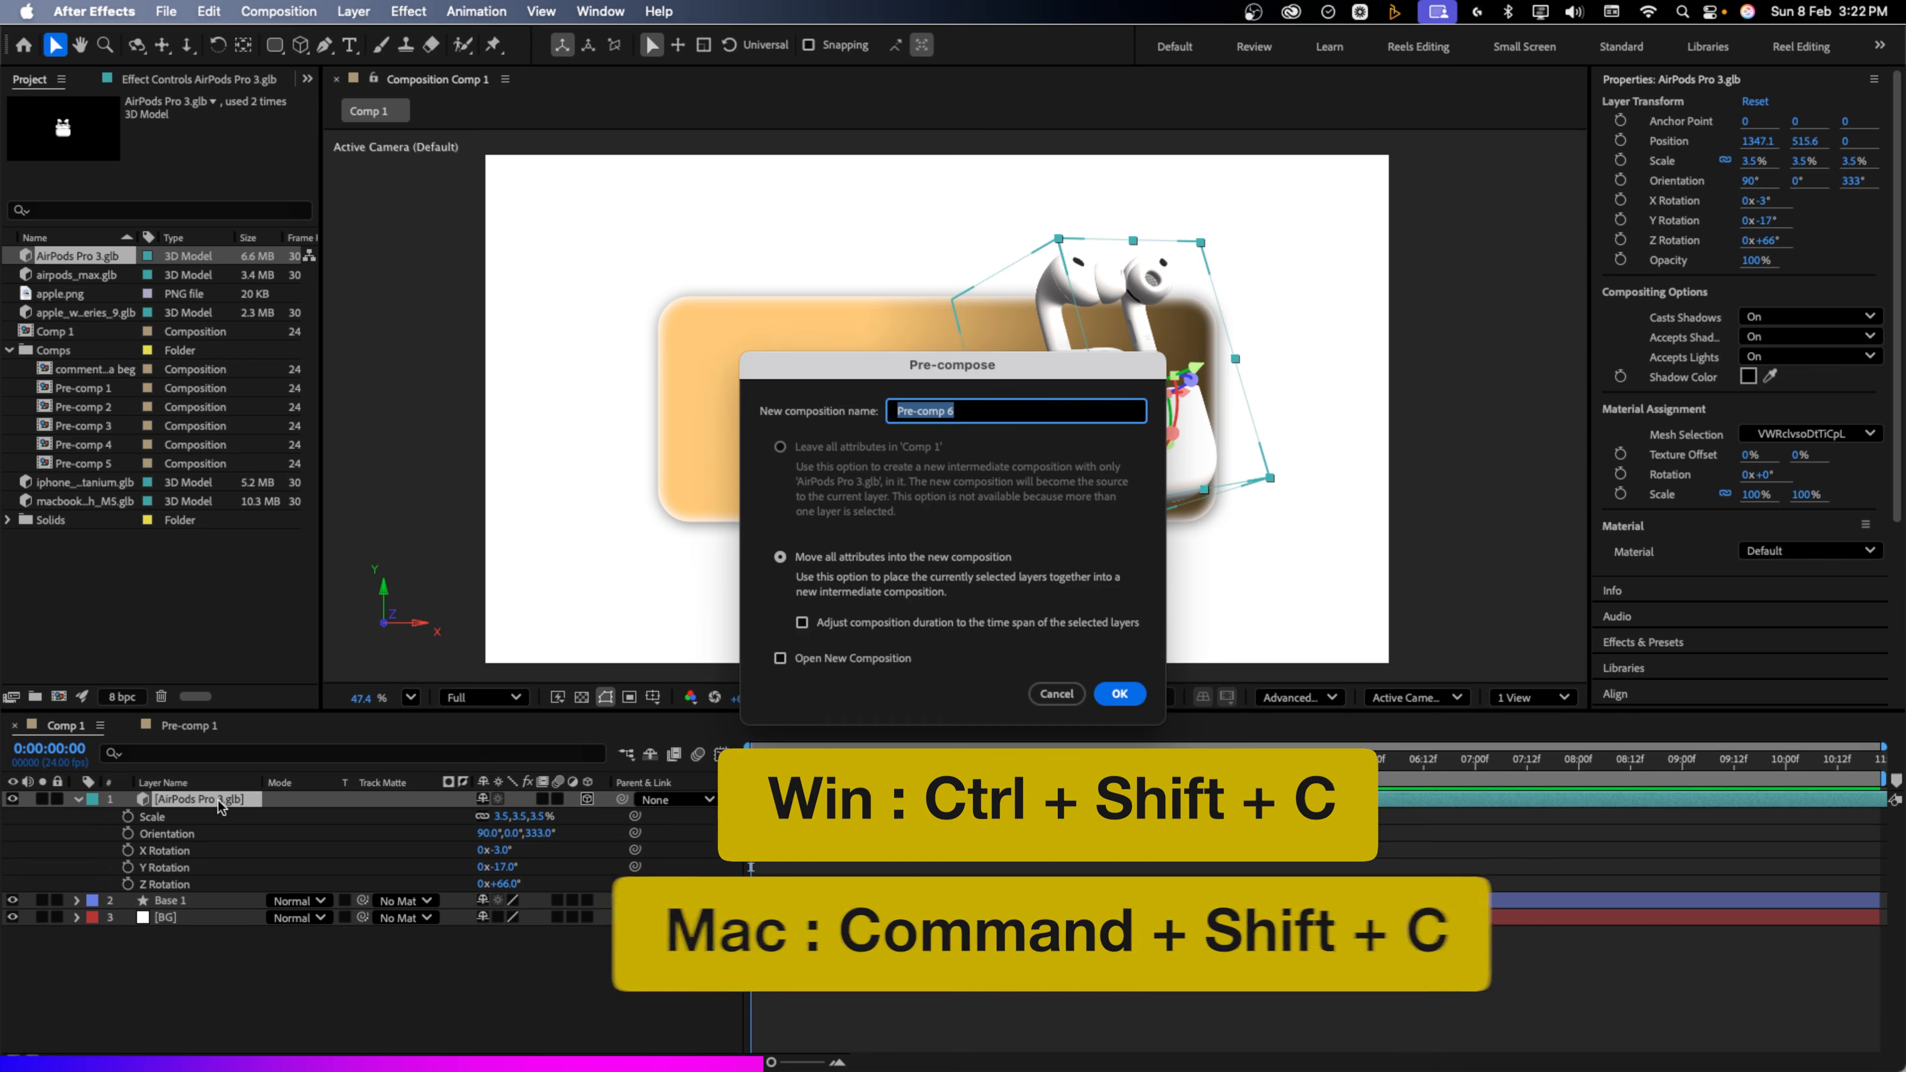
text(Airpods)
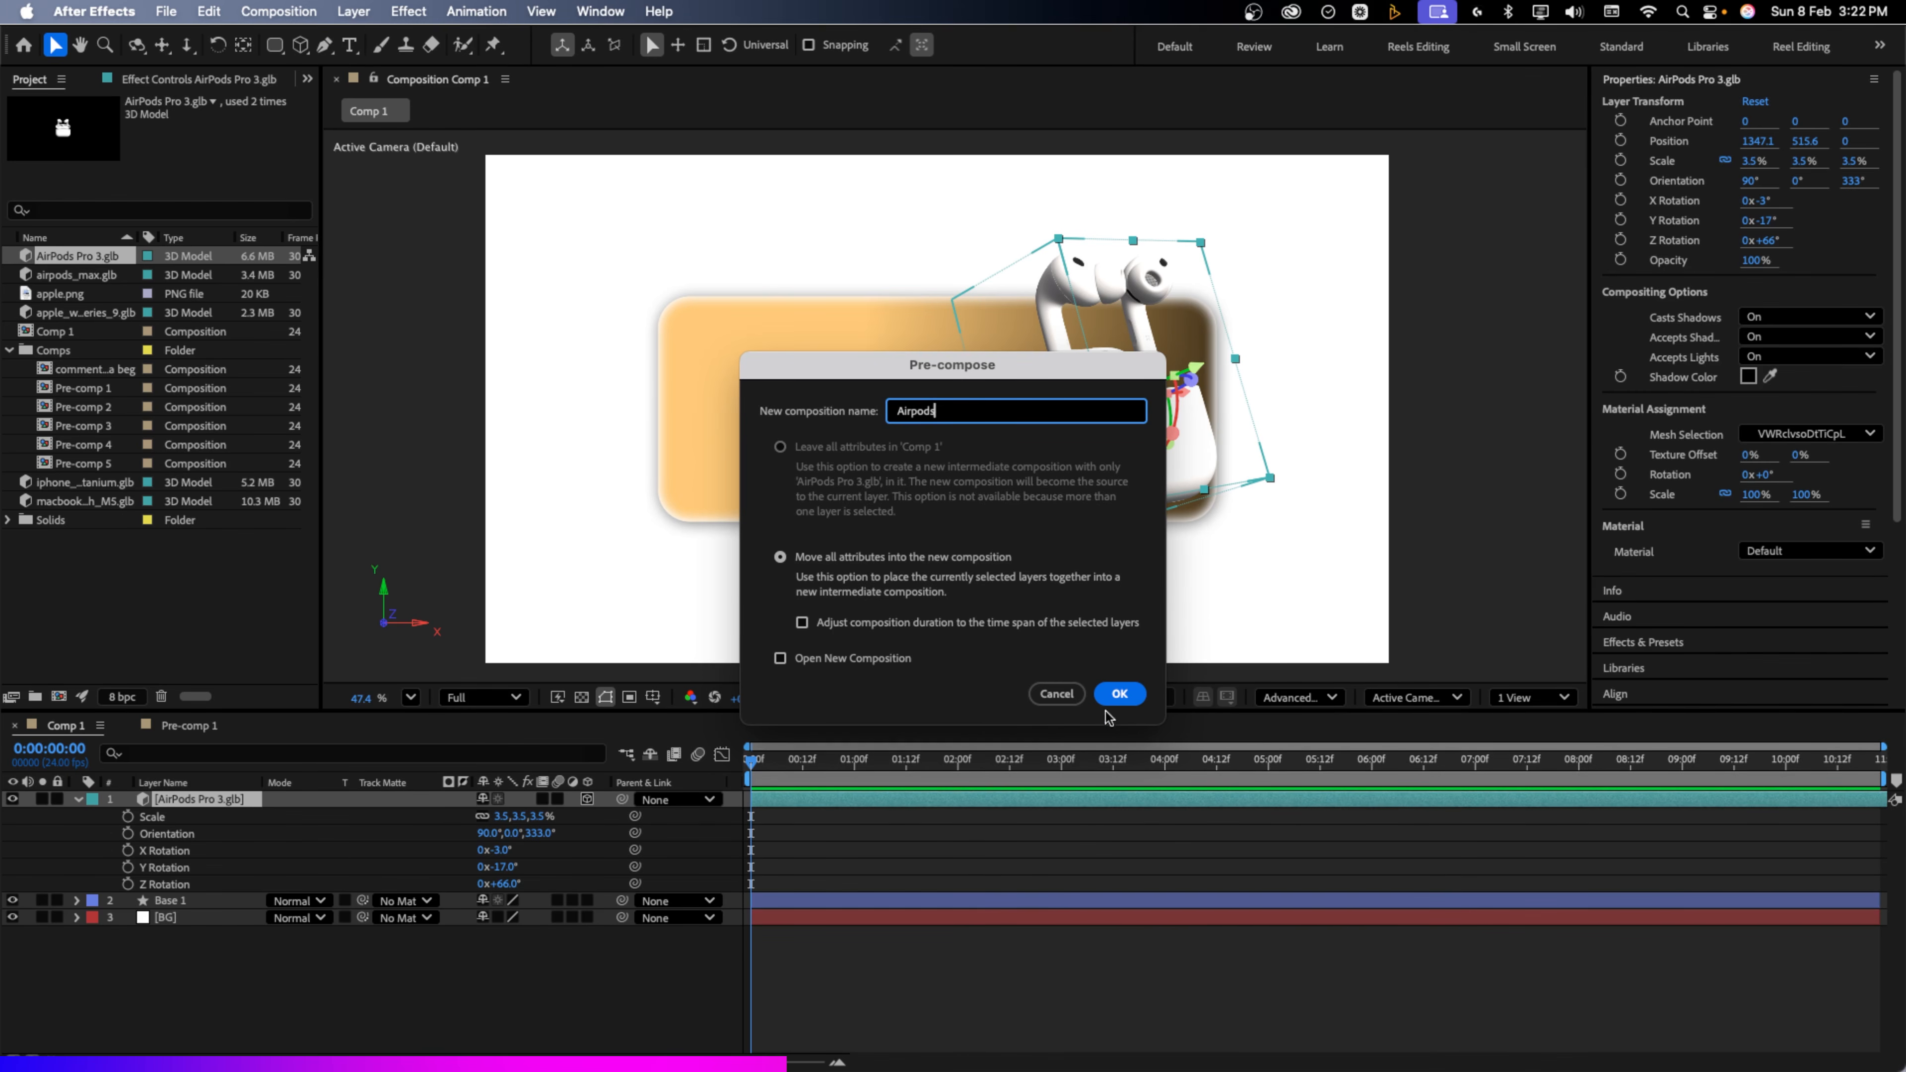
click(1116, 694)
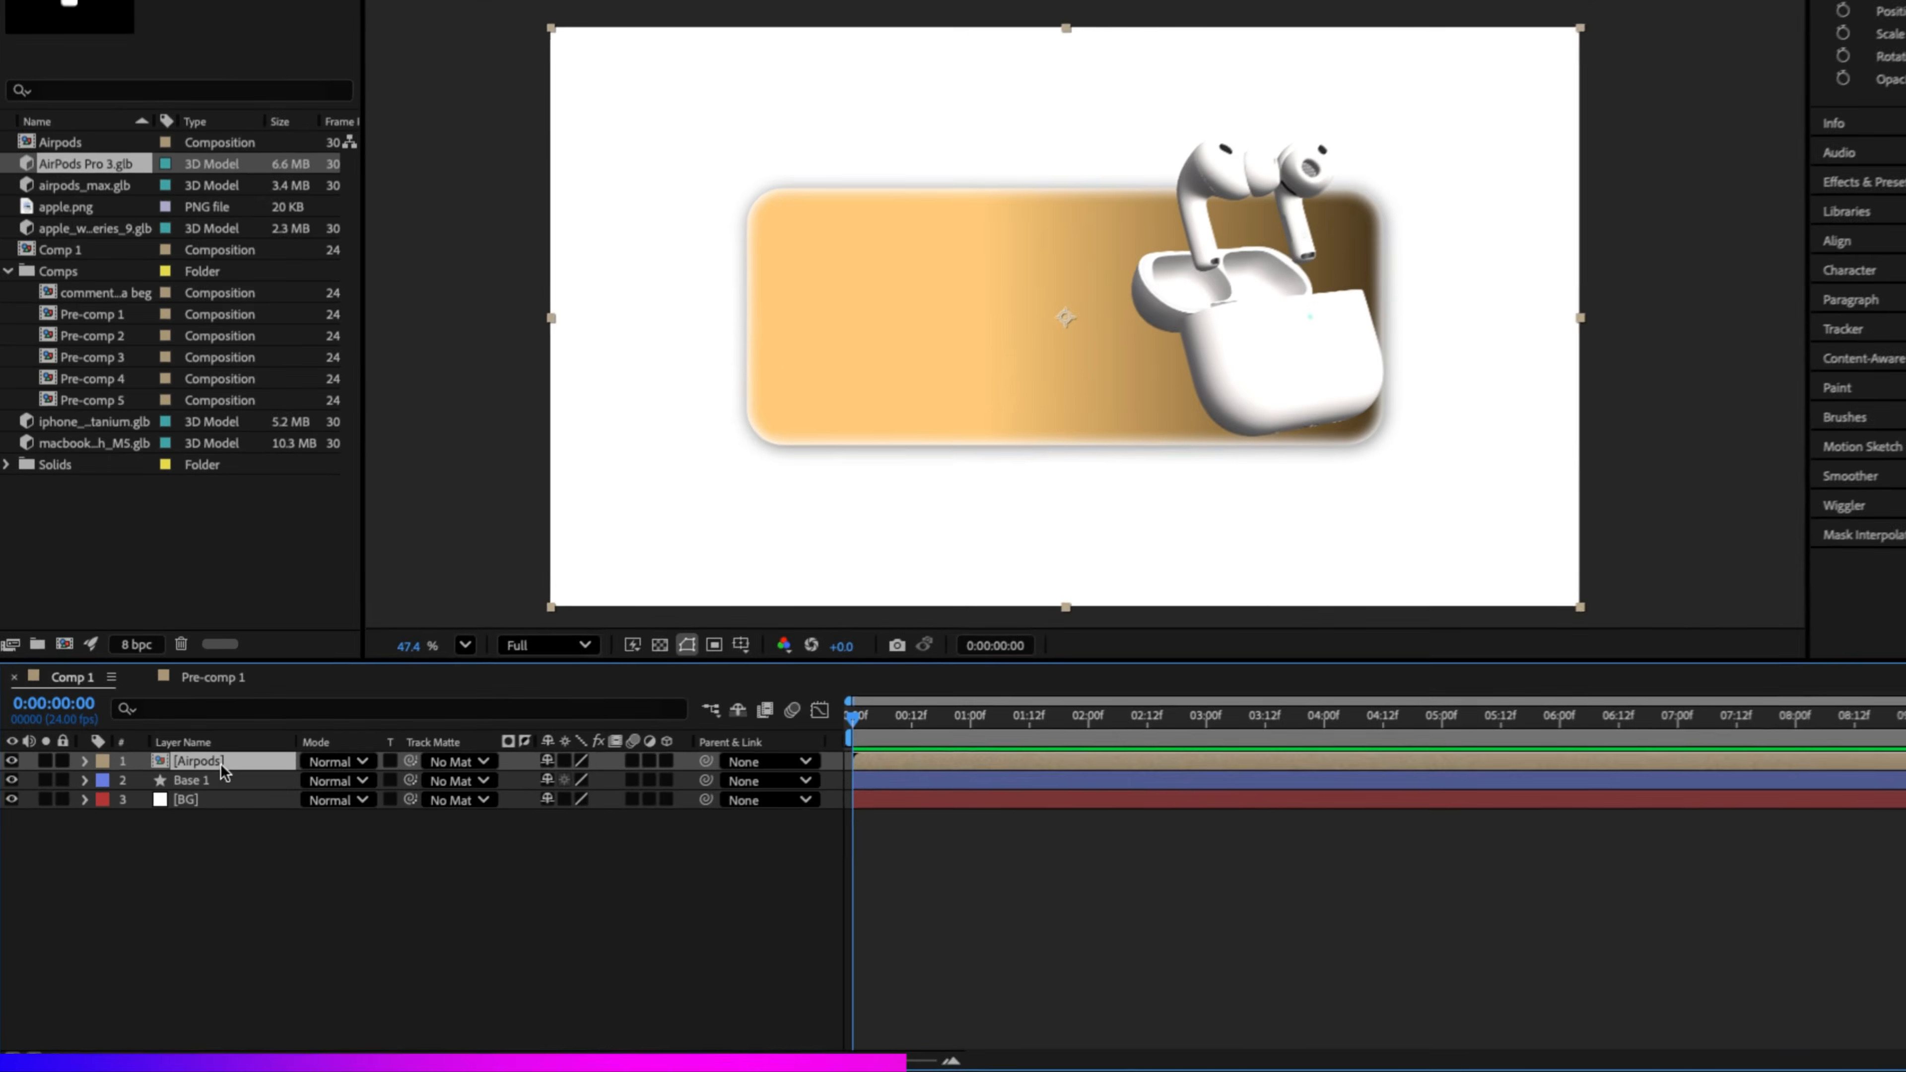
Add a Drop Shadow to the Airpods layer with distance 40, size 65 and angle 99°
right_click(221, 765)
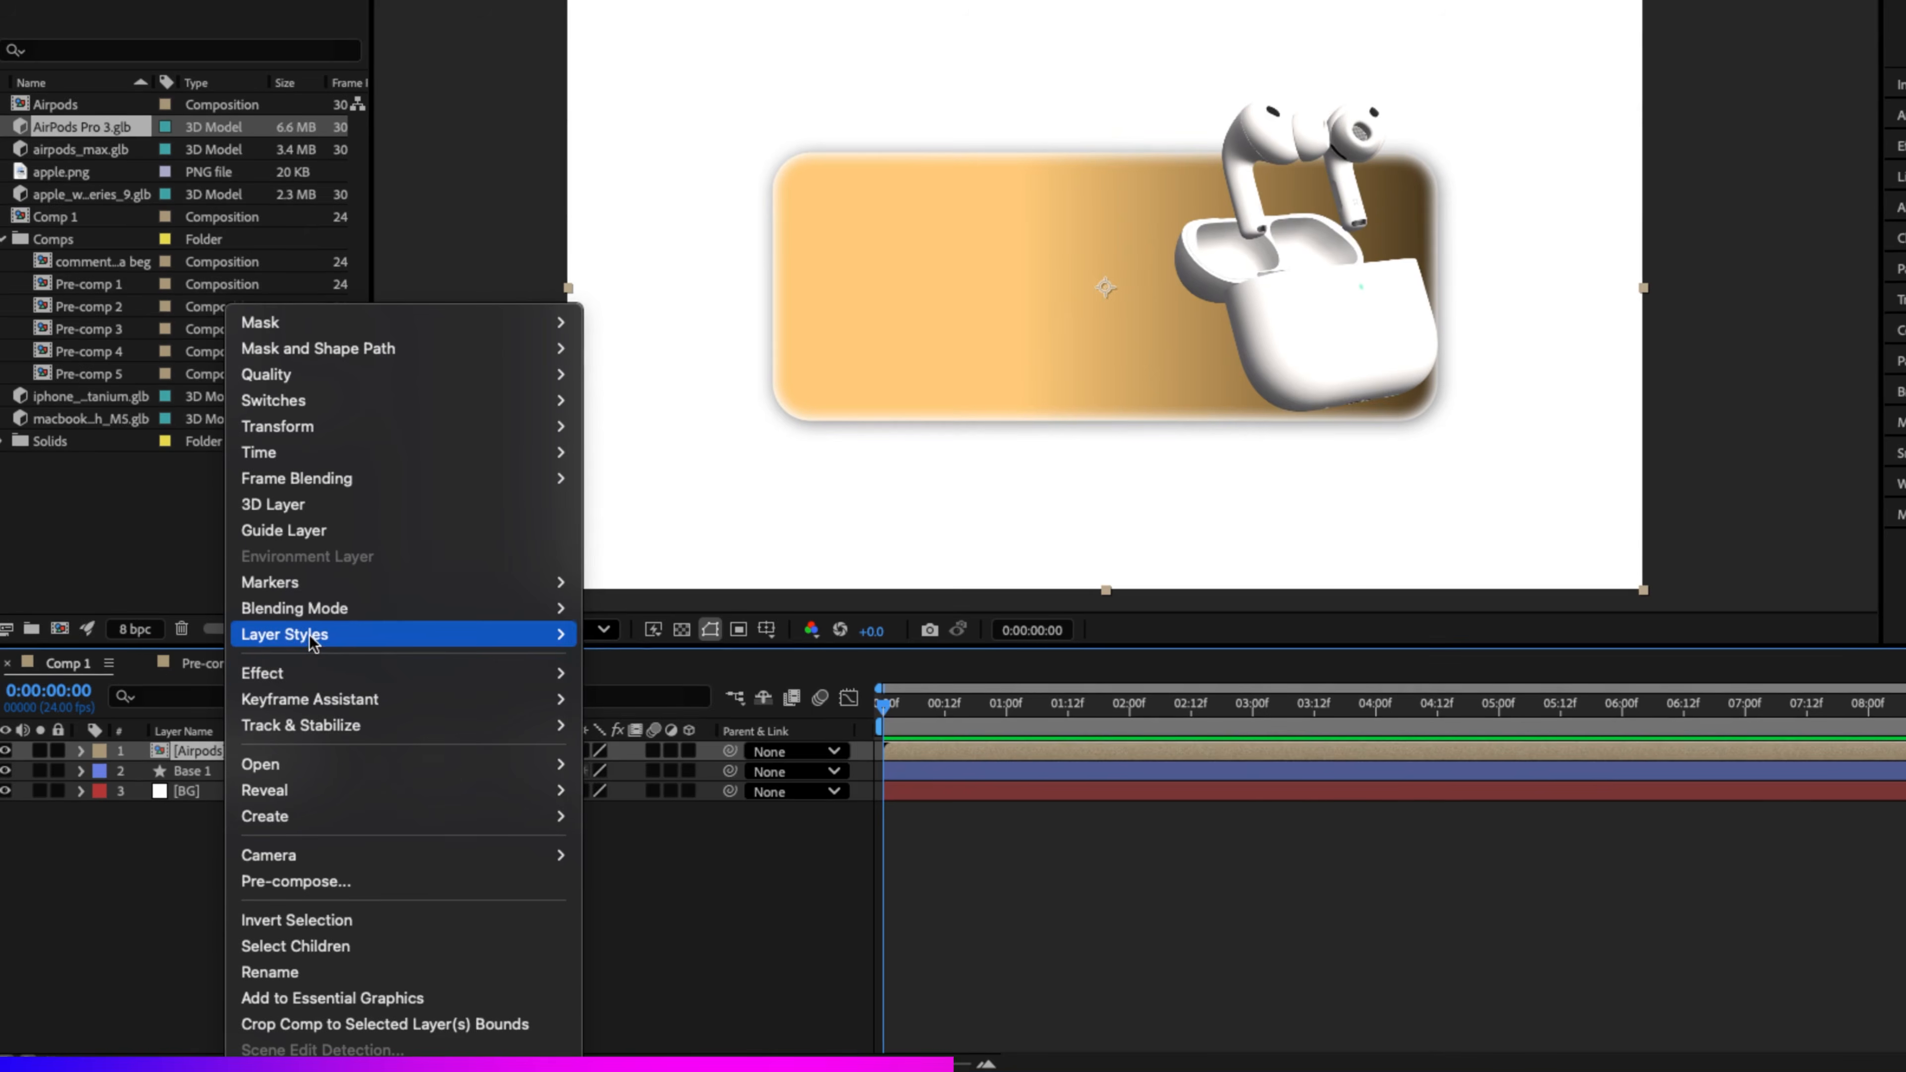
mouse_move(311, 642)
click(644, 716)
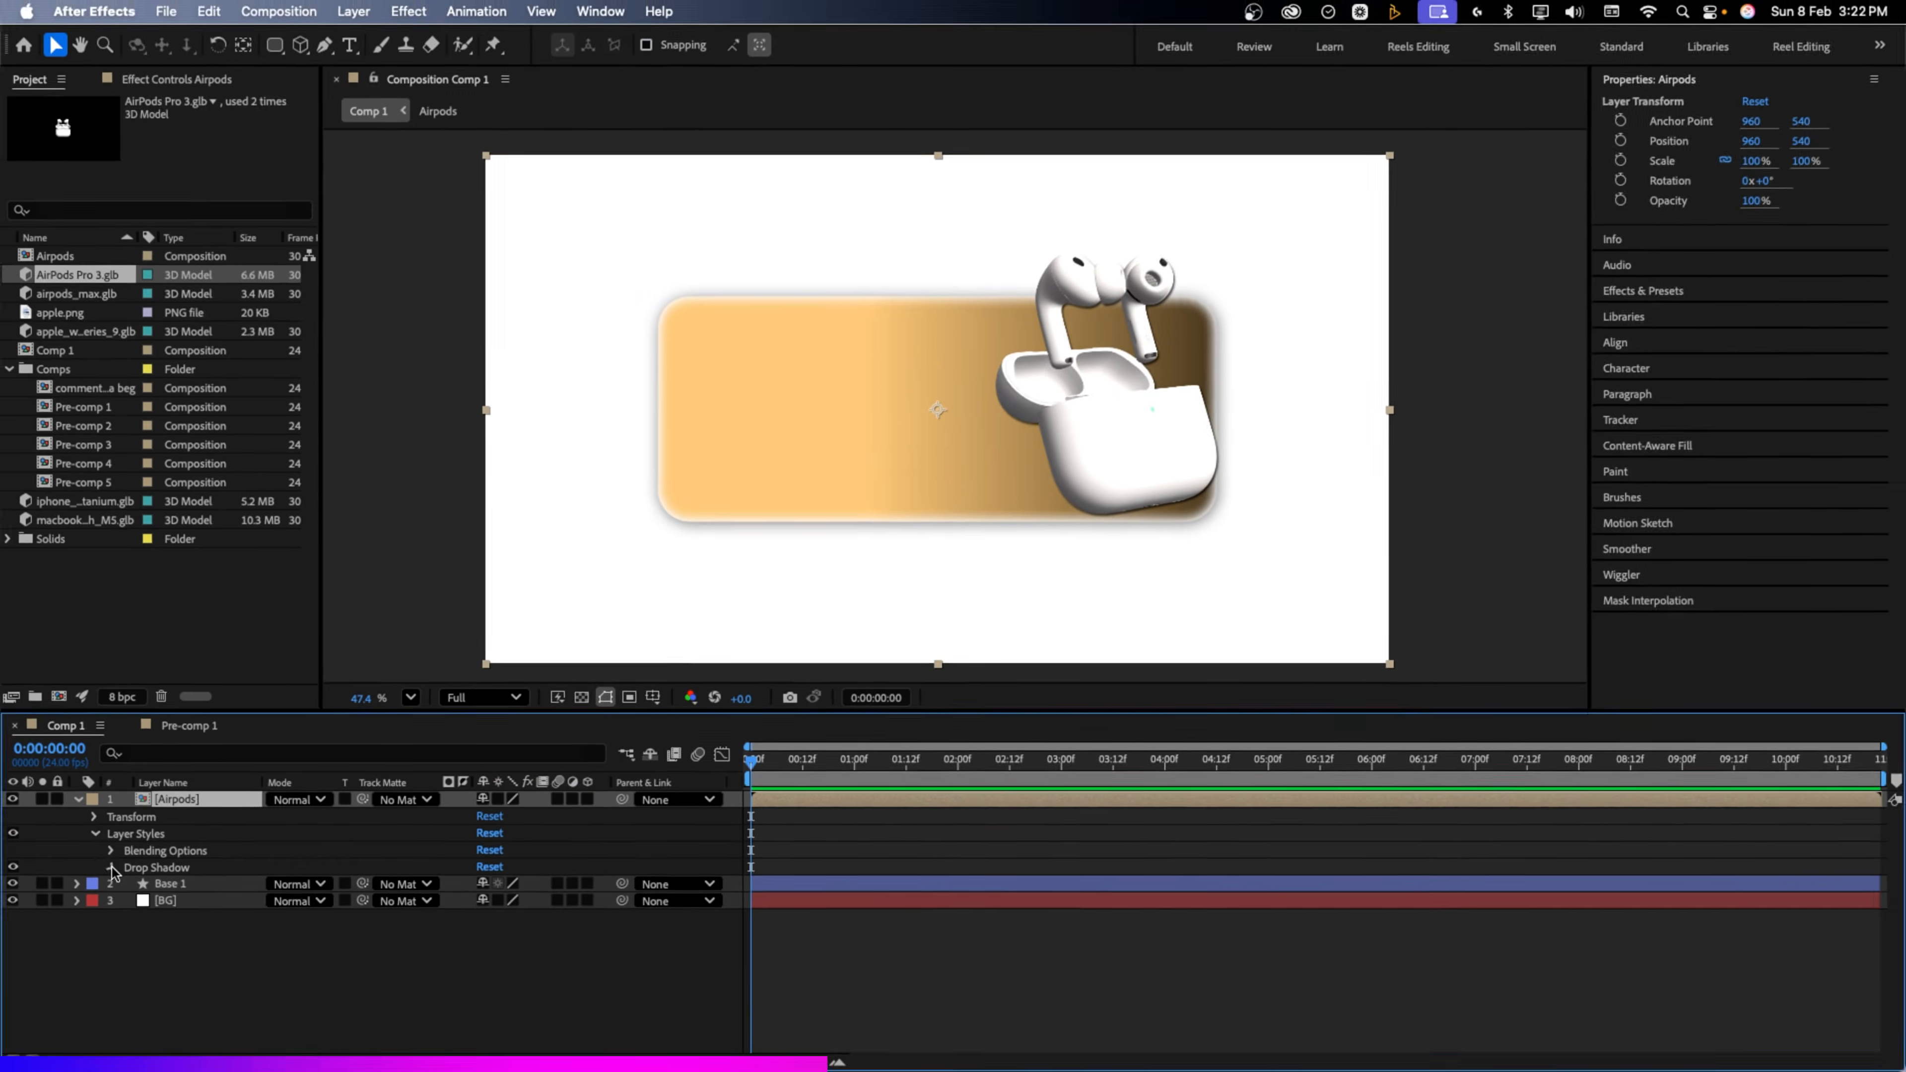
click(120, 832)
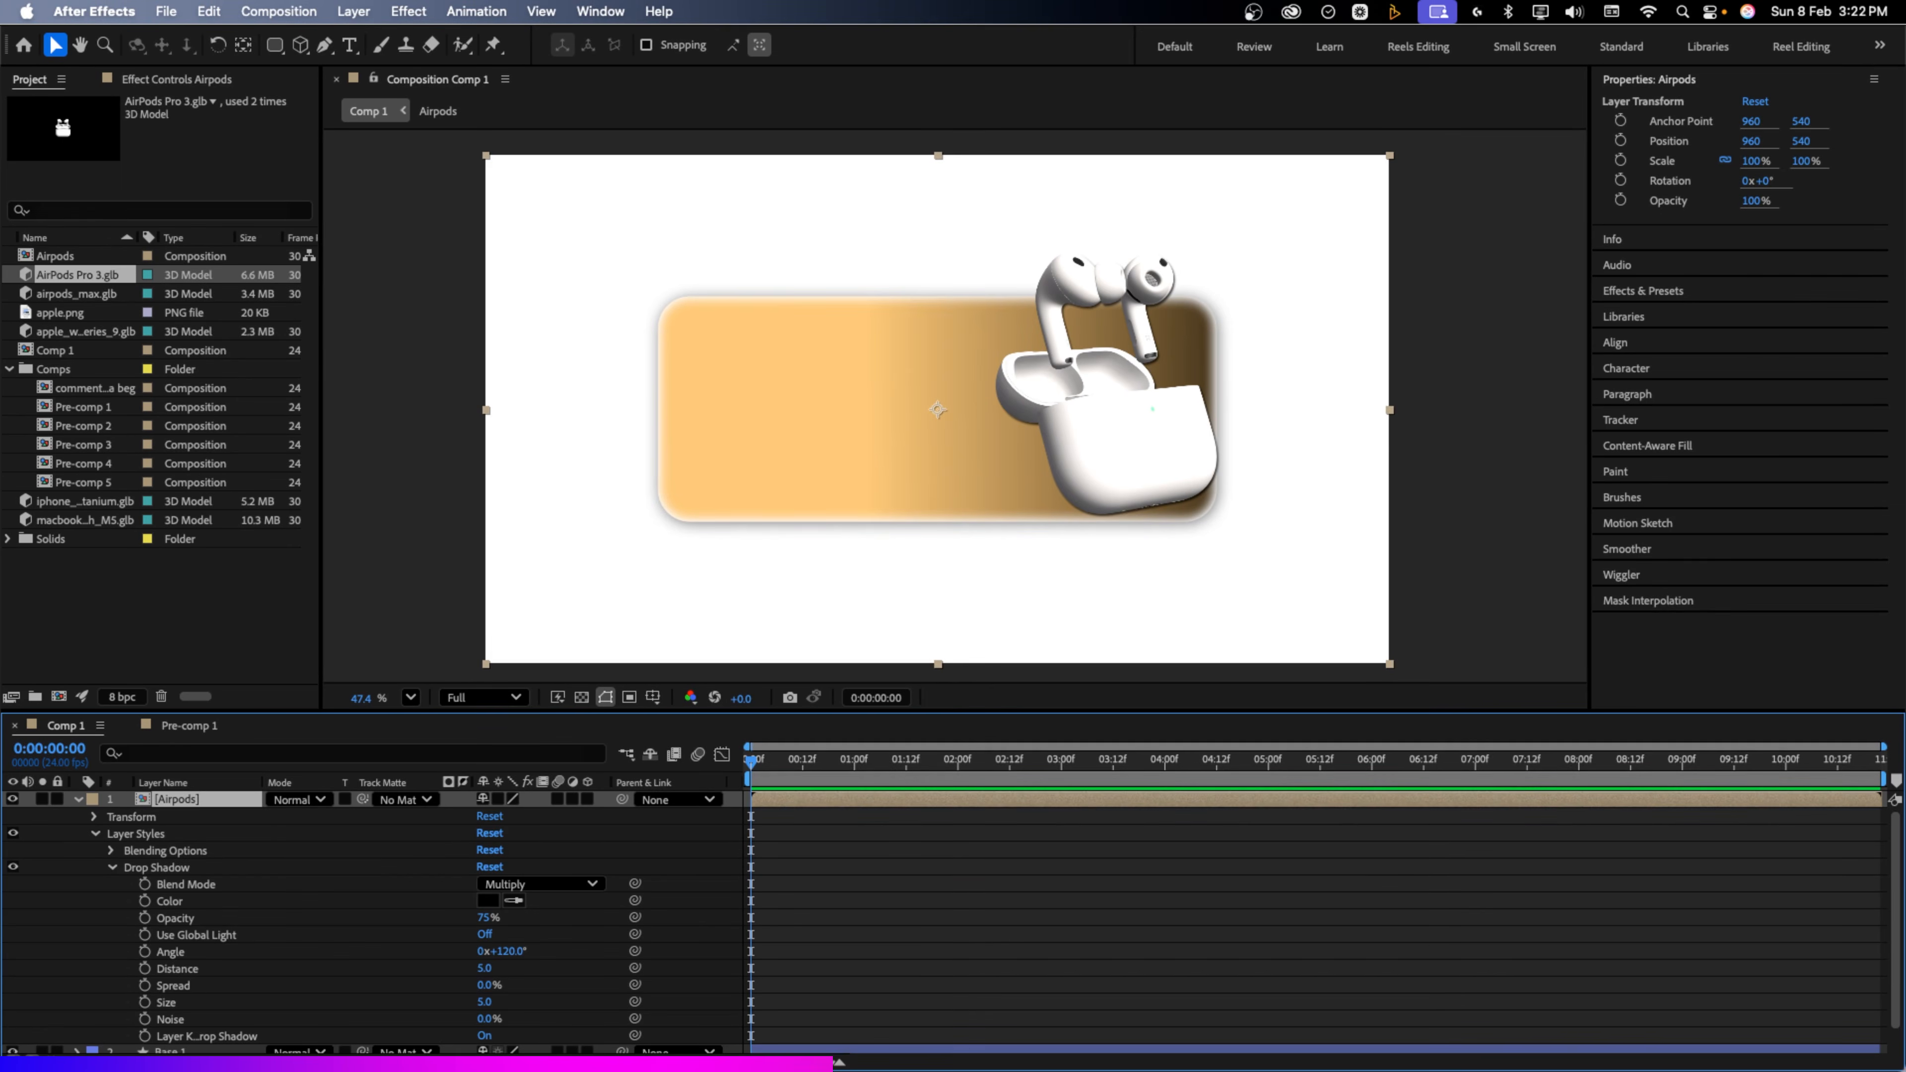
drag(487, 1003, 500, 953)
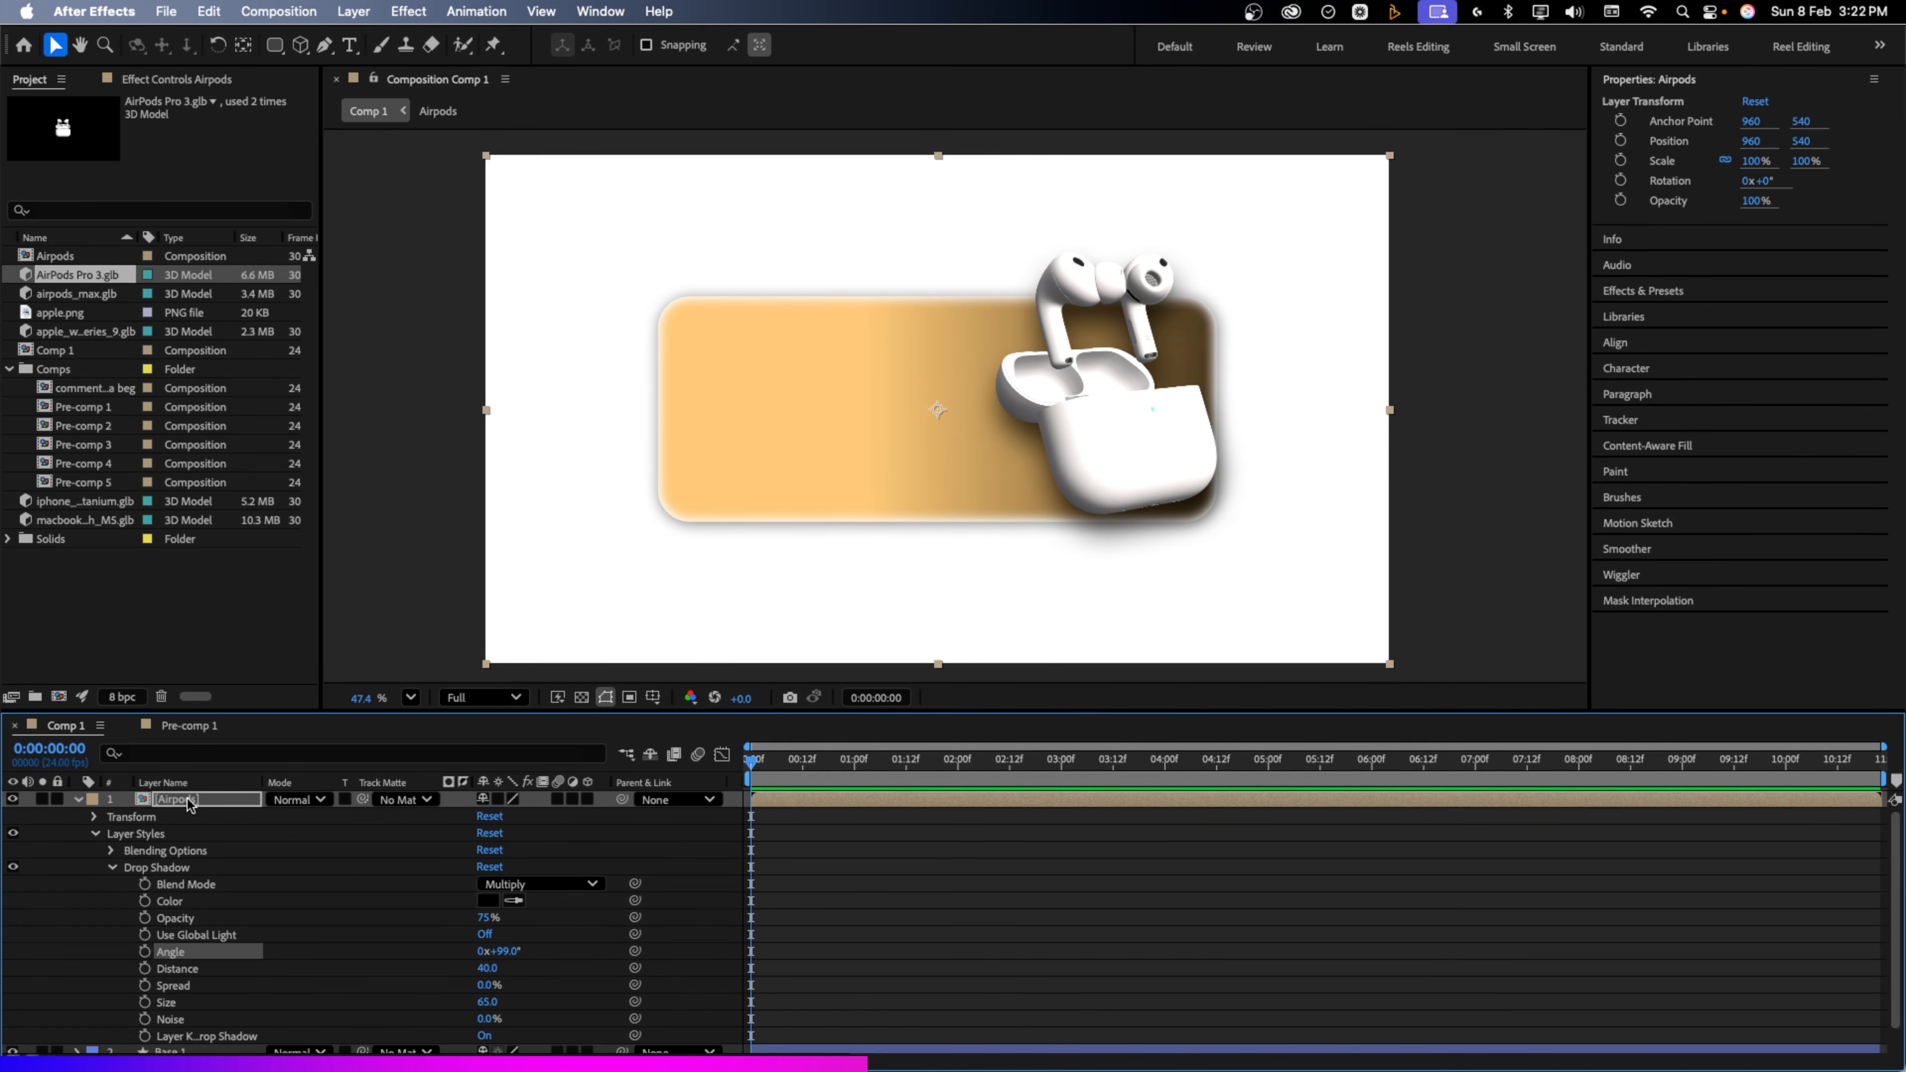
click(78, 800)
click(400, 985)
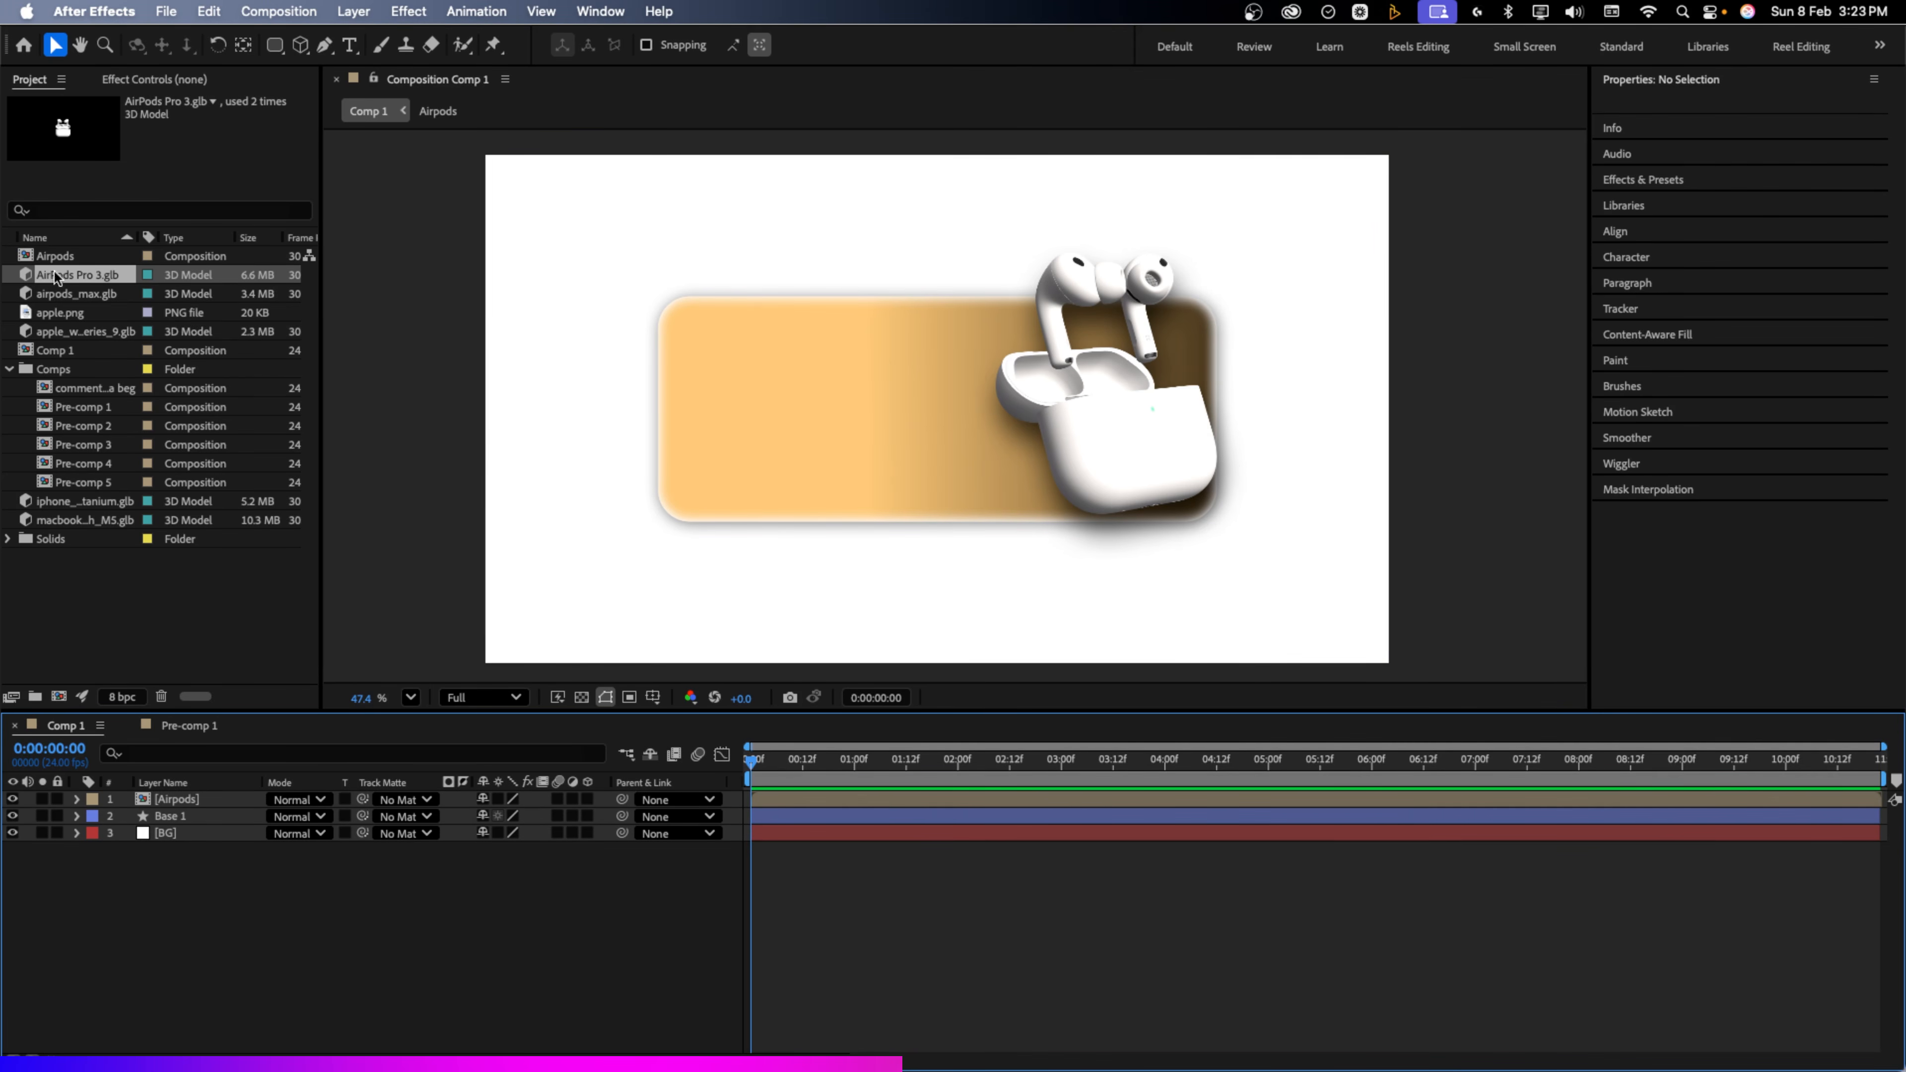
Add the apple logo at 13% scale and move the AirPods title beside it
drag(66, 314, 186, 797)
drag(187, 797, 186, 799)
key(s)
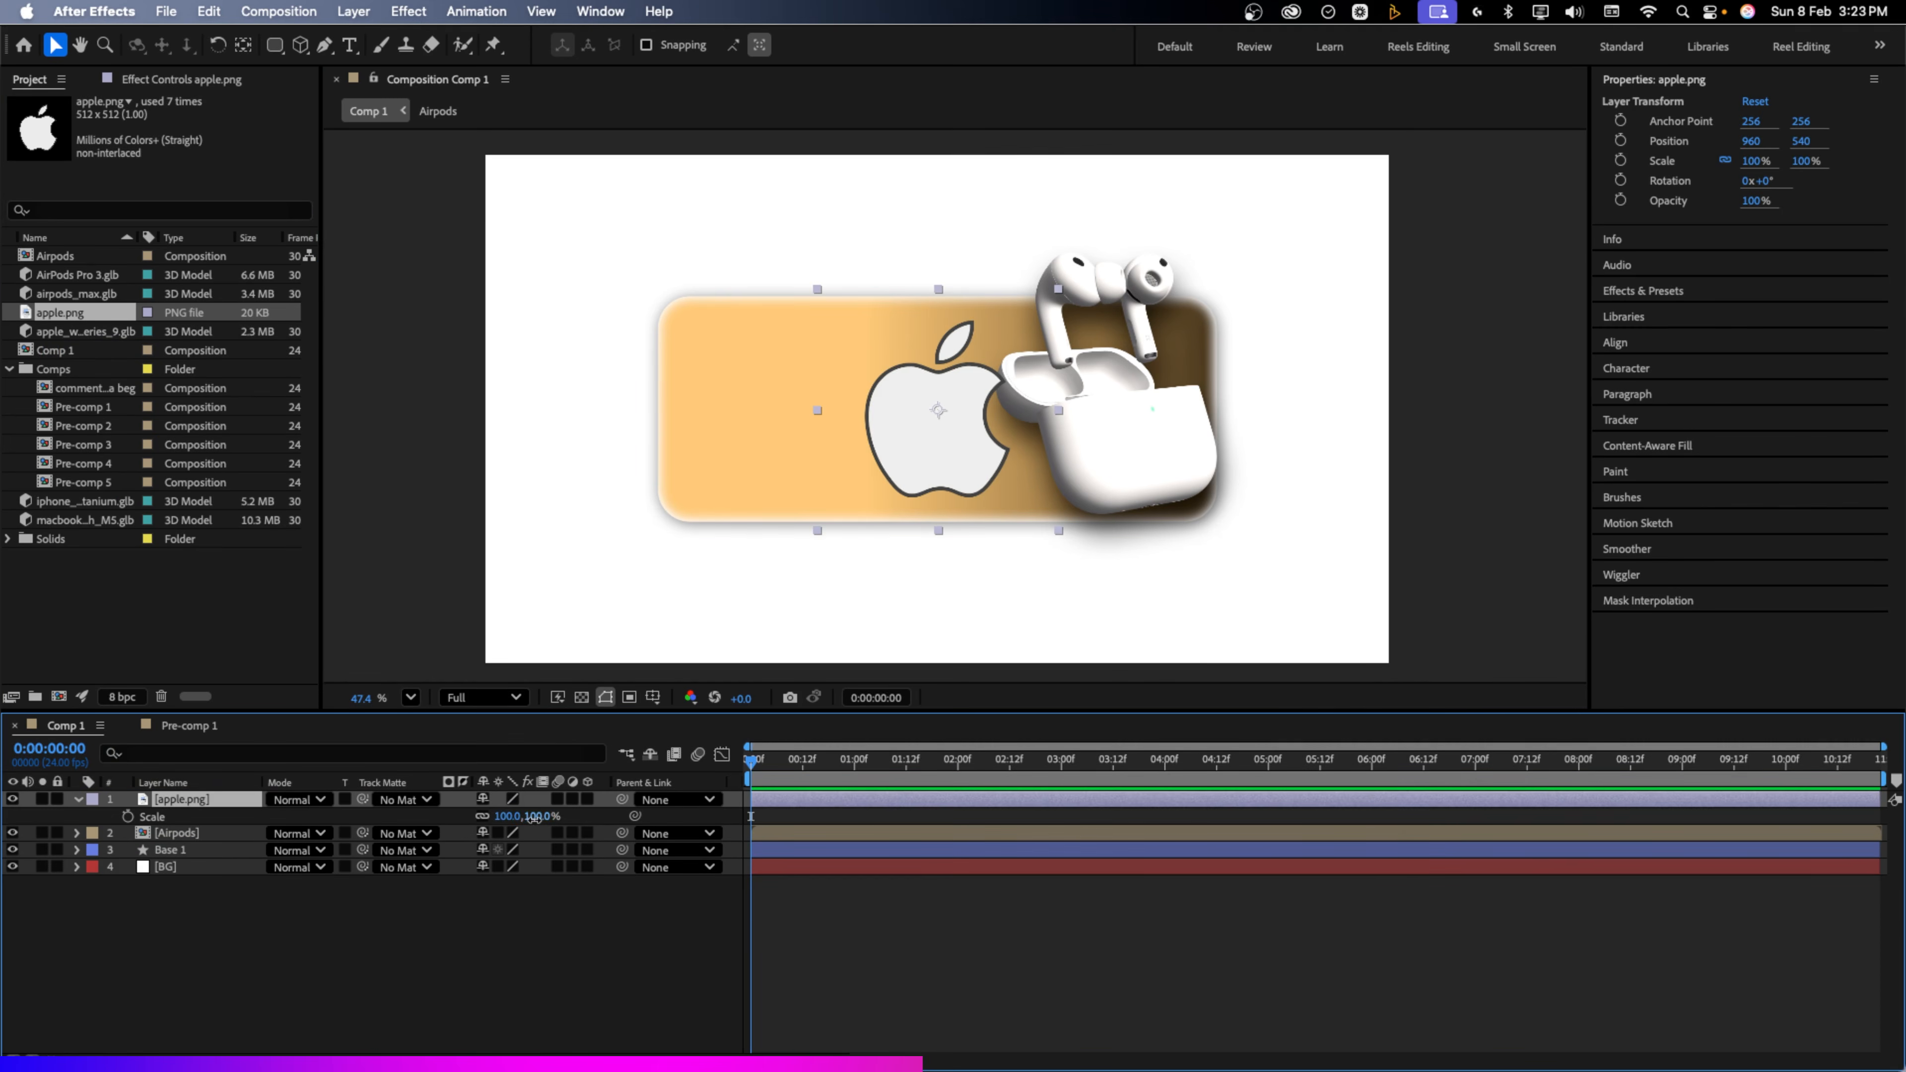
drag(529, 818, 463, 834)
click(530, 817)
text(10)
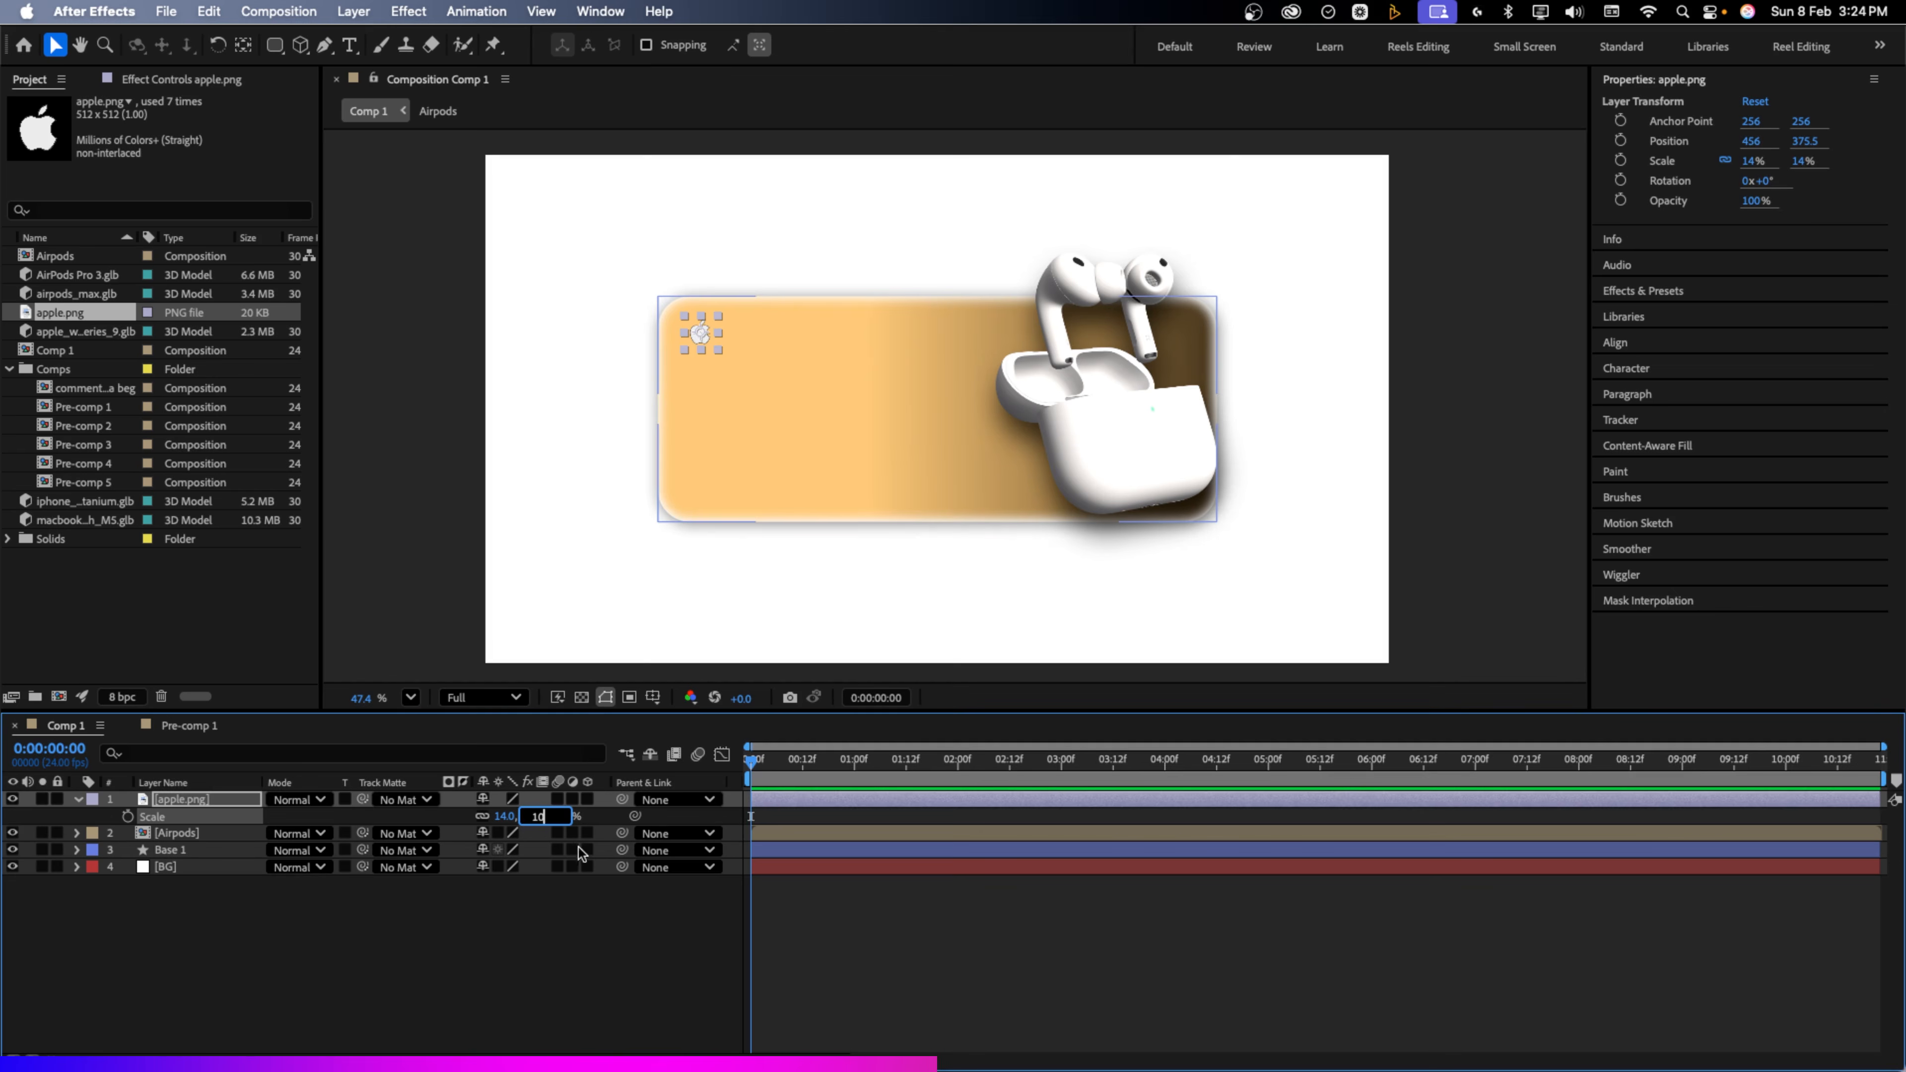
key(Return)
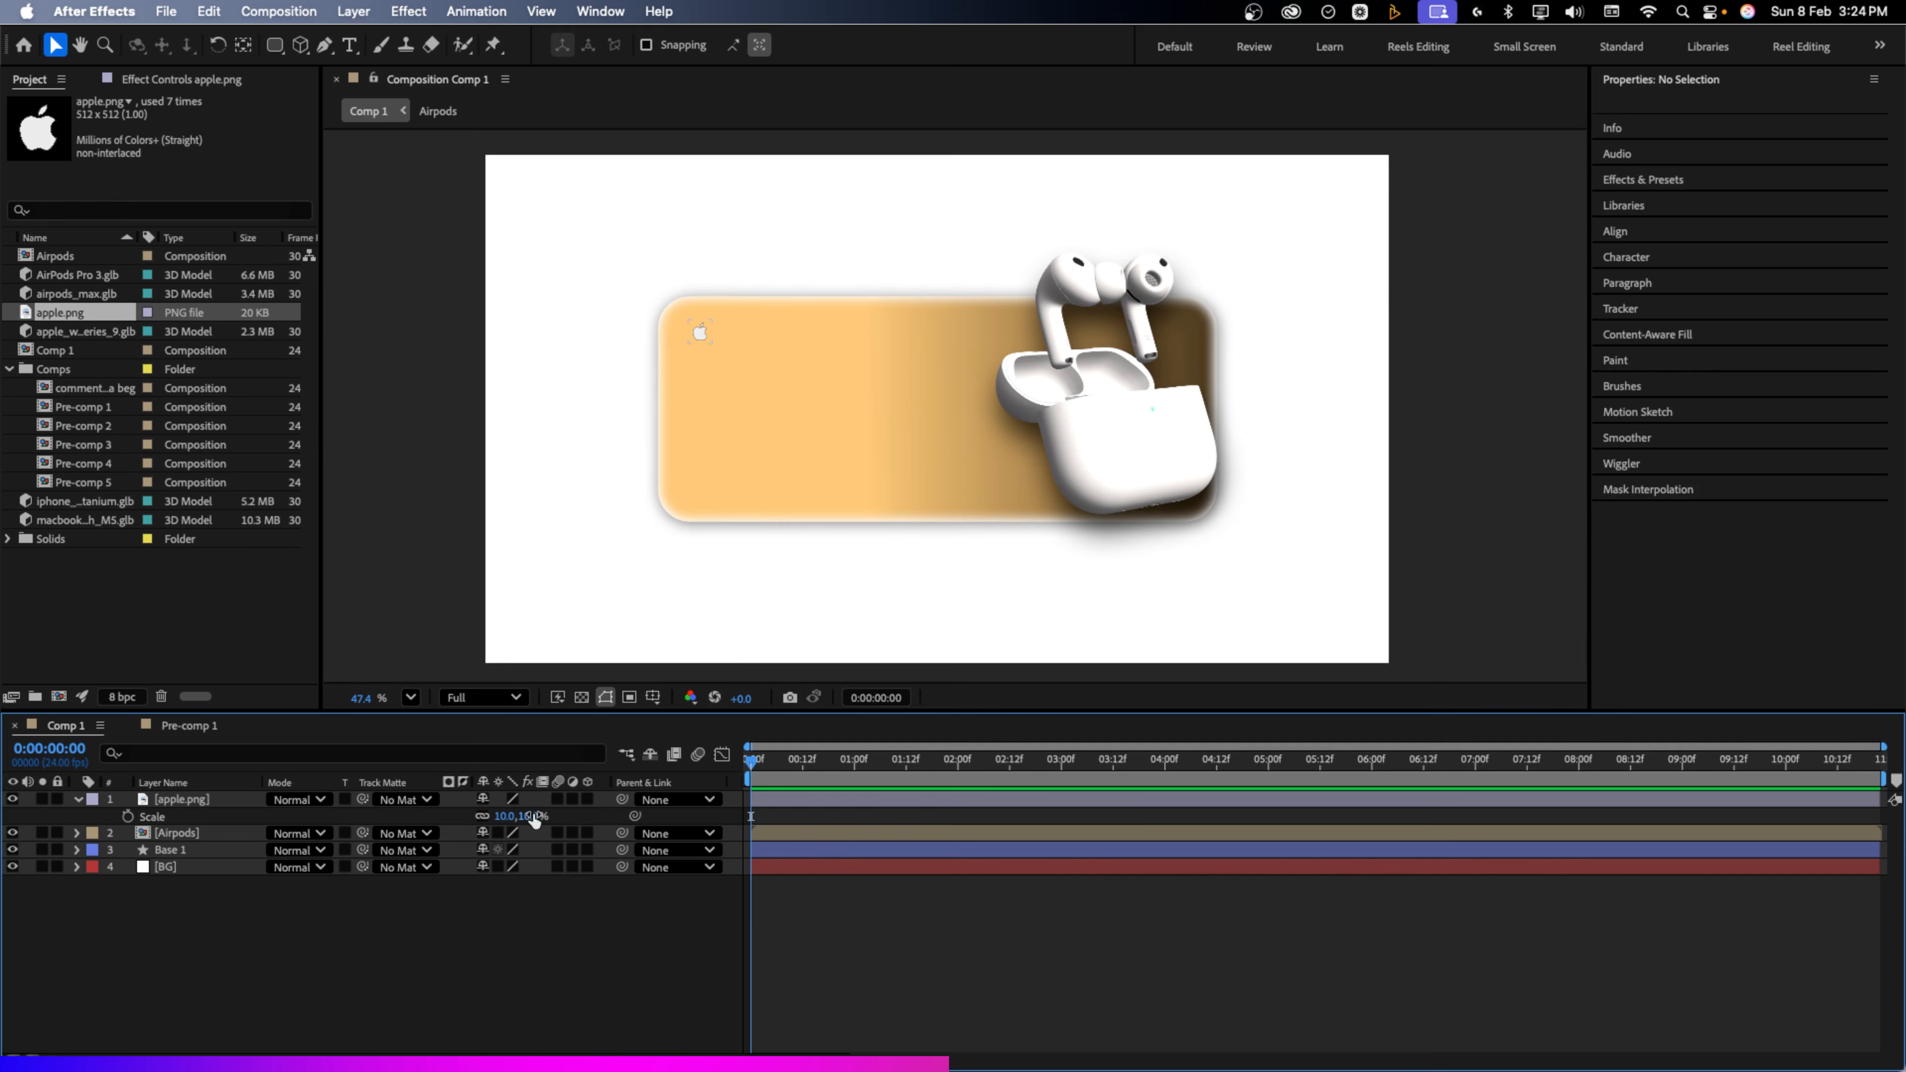
drag(529, 817, 531, 816)
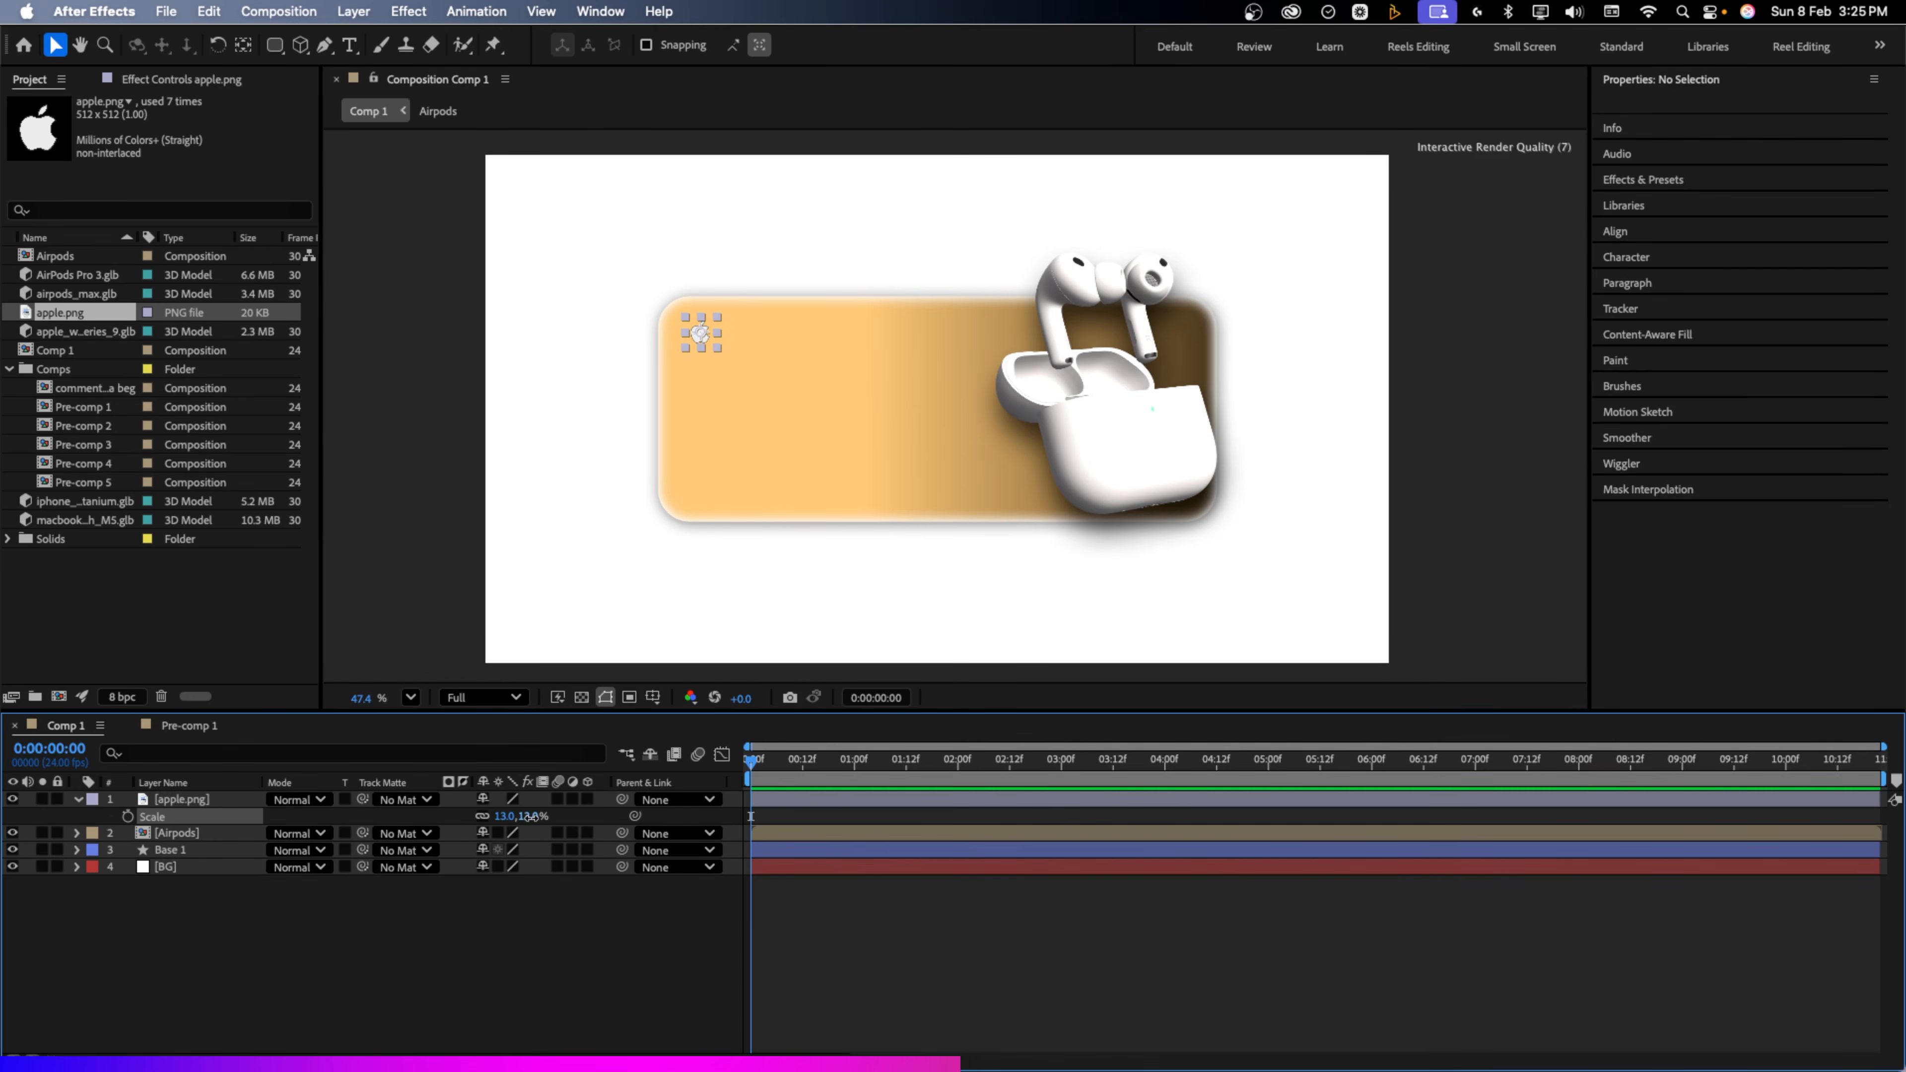
click(510, 970)
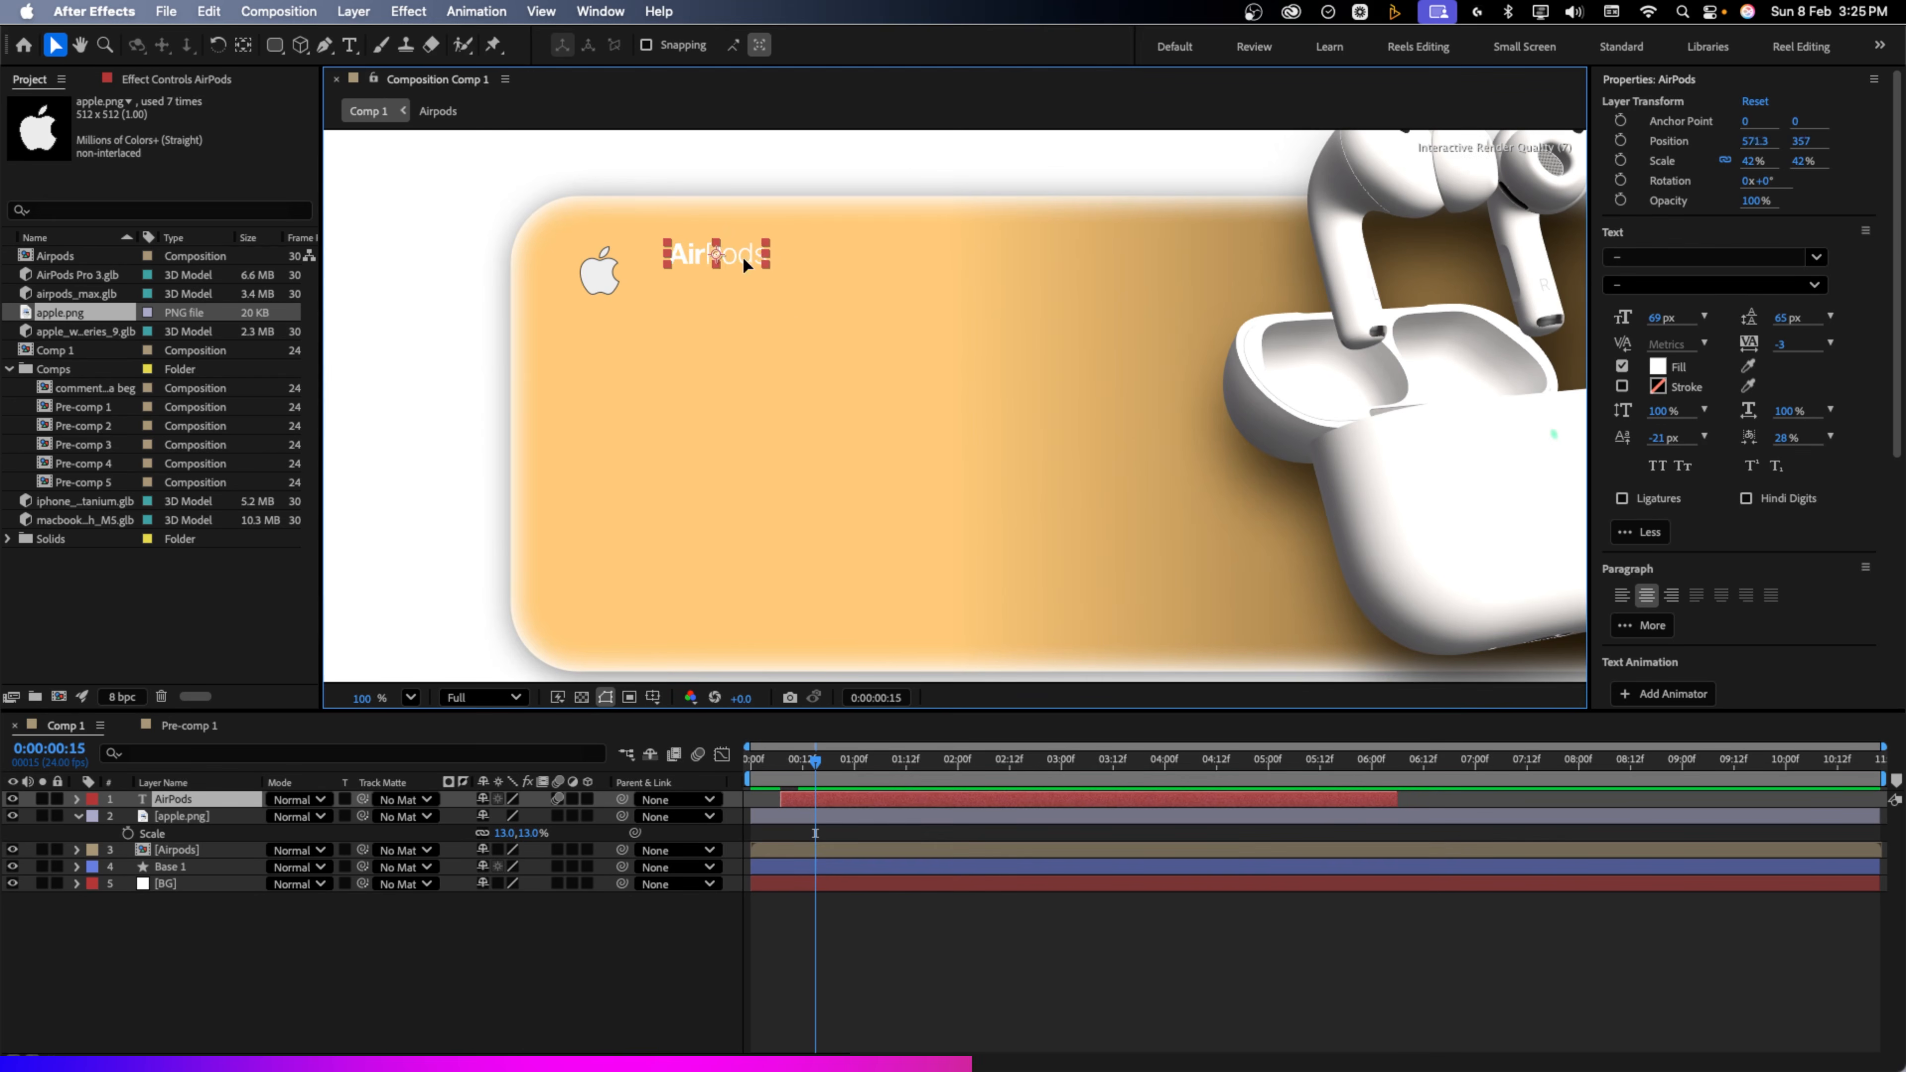
drag(742, 256, 721, 276)
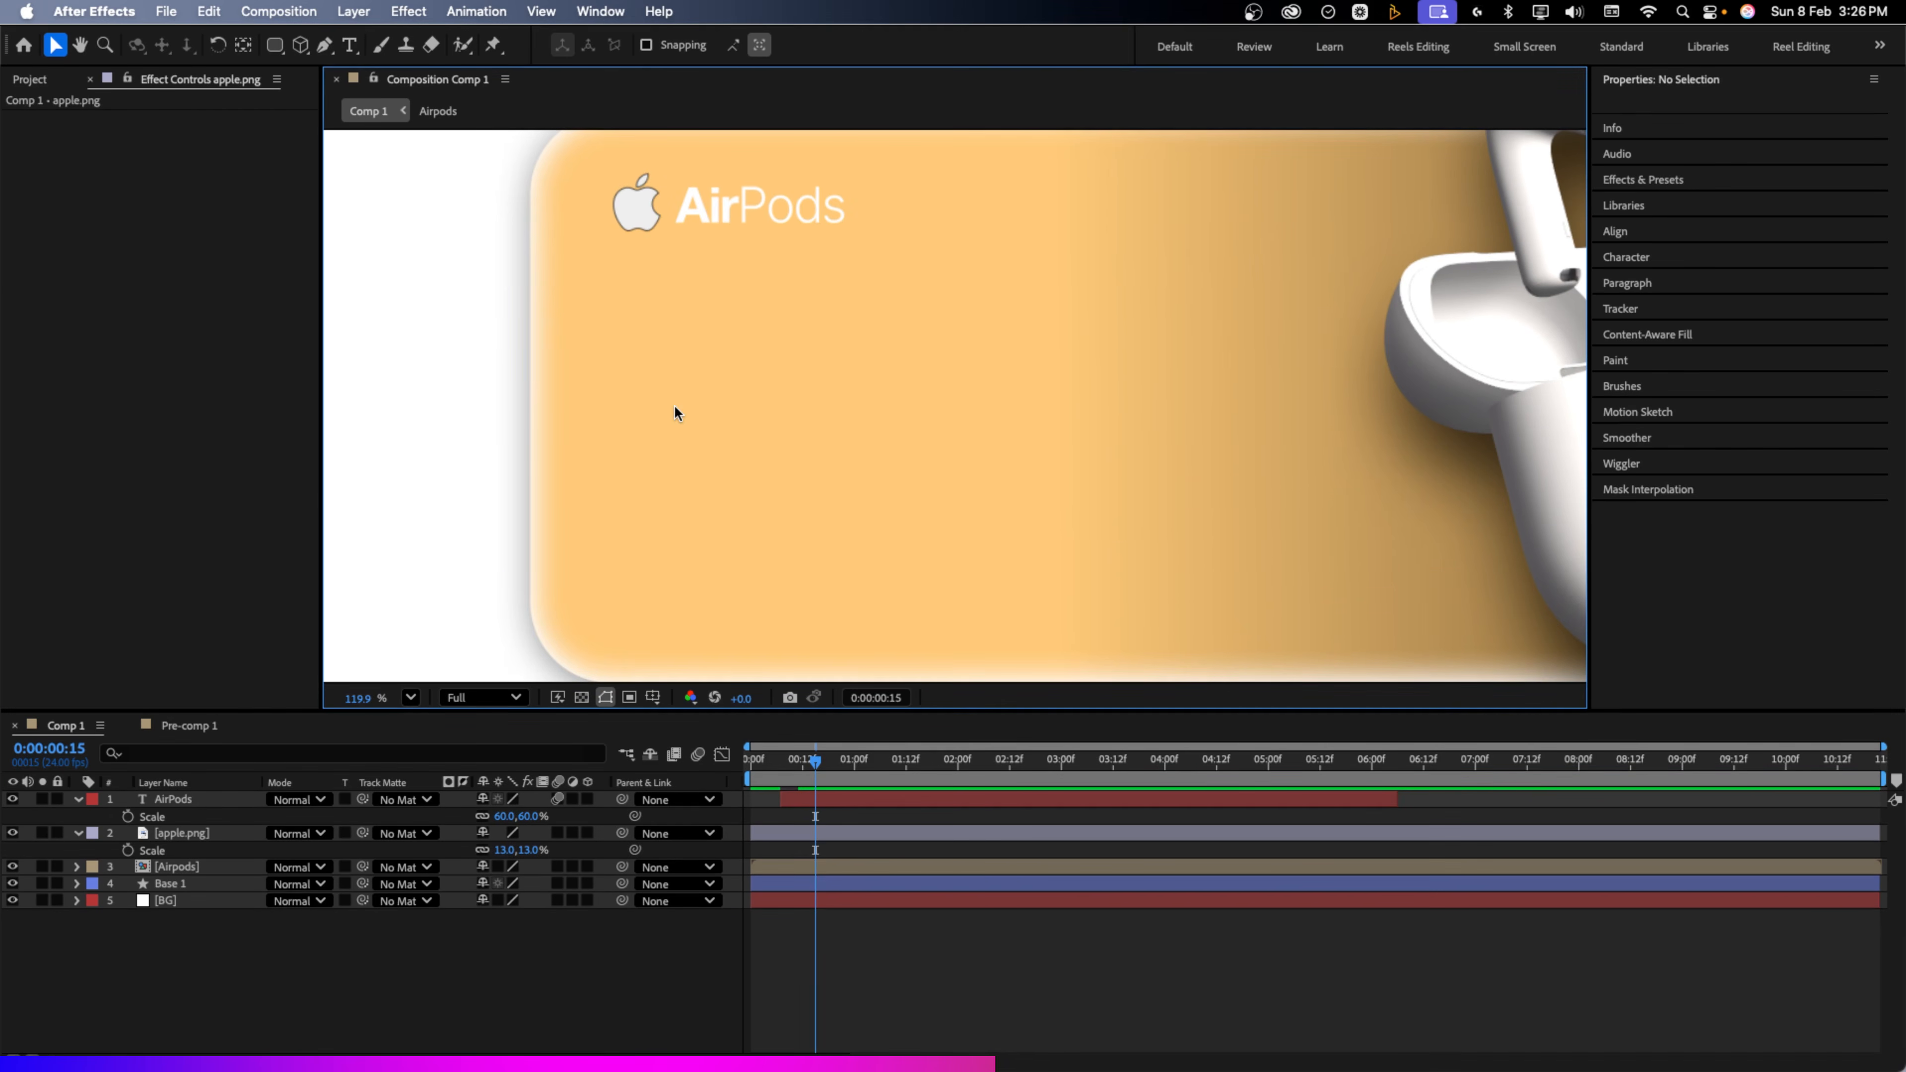
key(super+t)
Add white Heavy-weight 'Now Supersonic' text positioned under the AirPods title
click(657, 282)
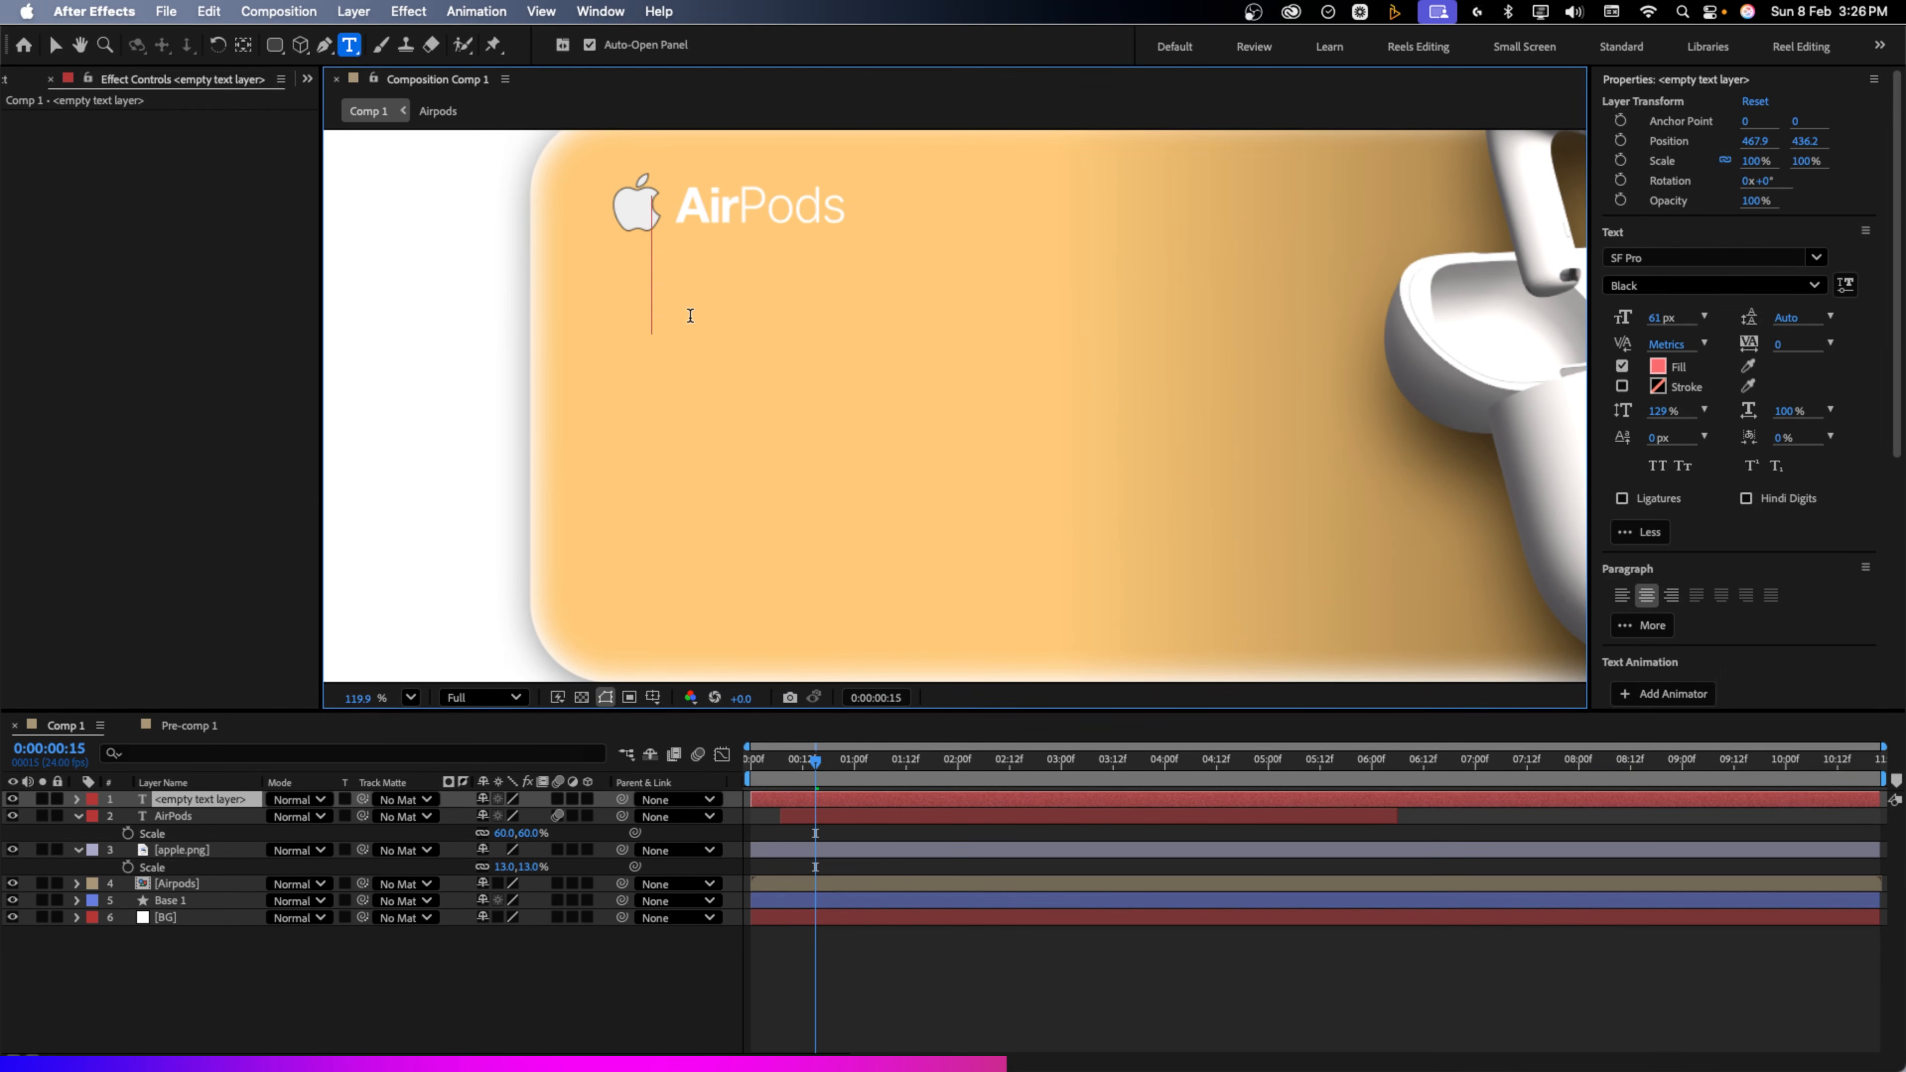
text(Now)
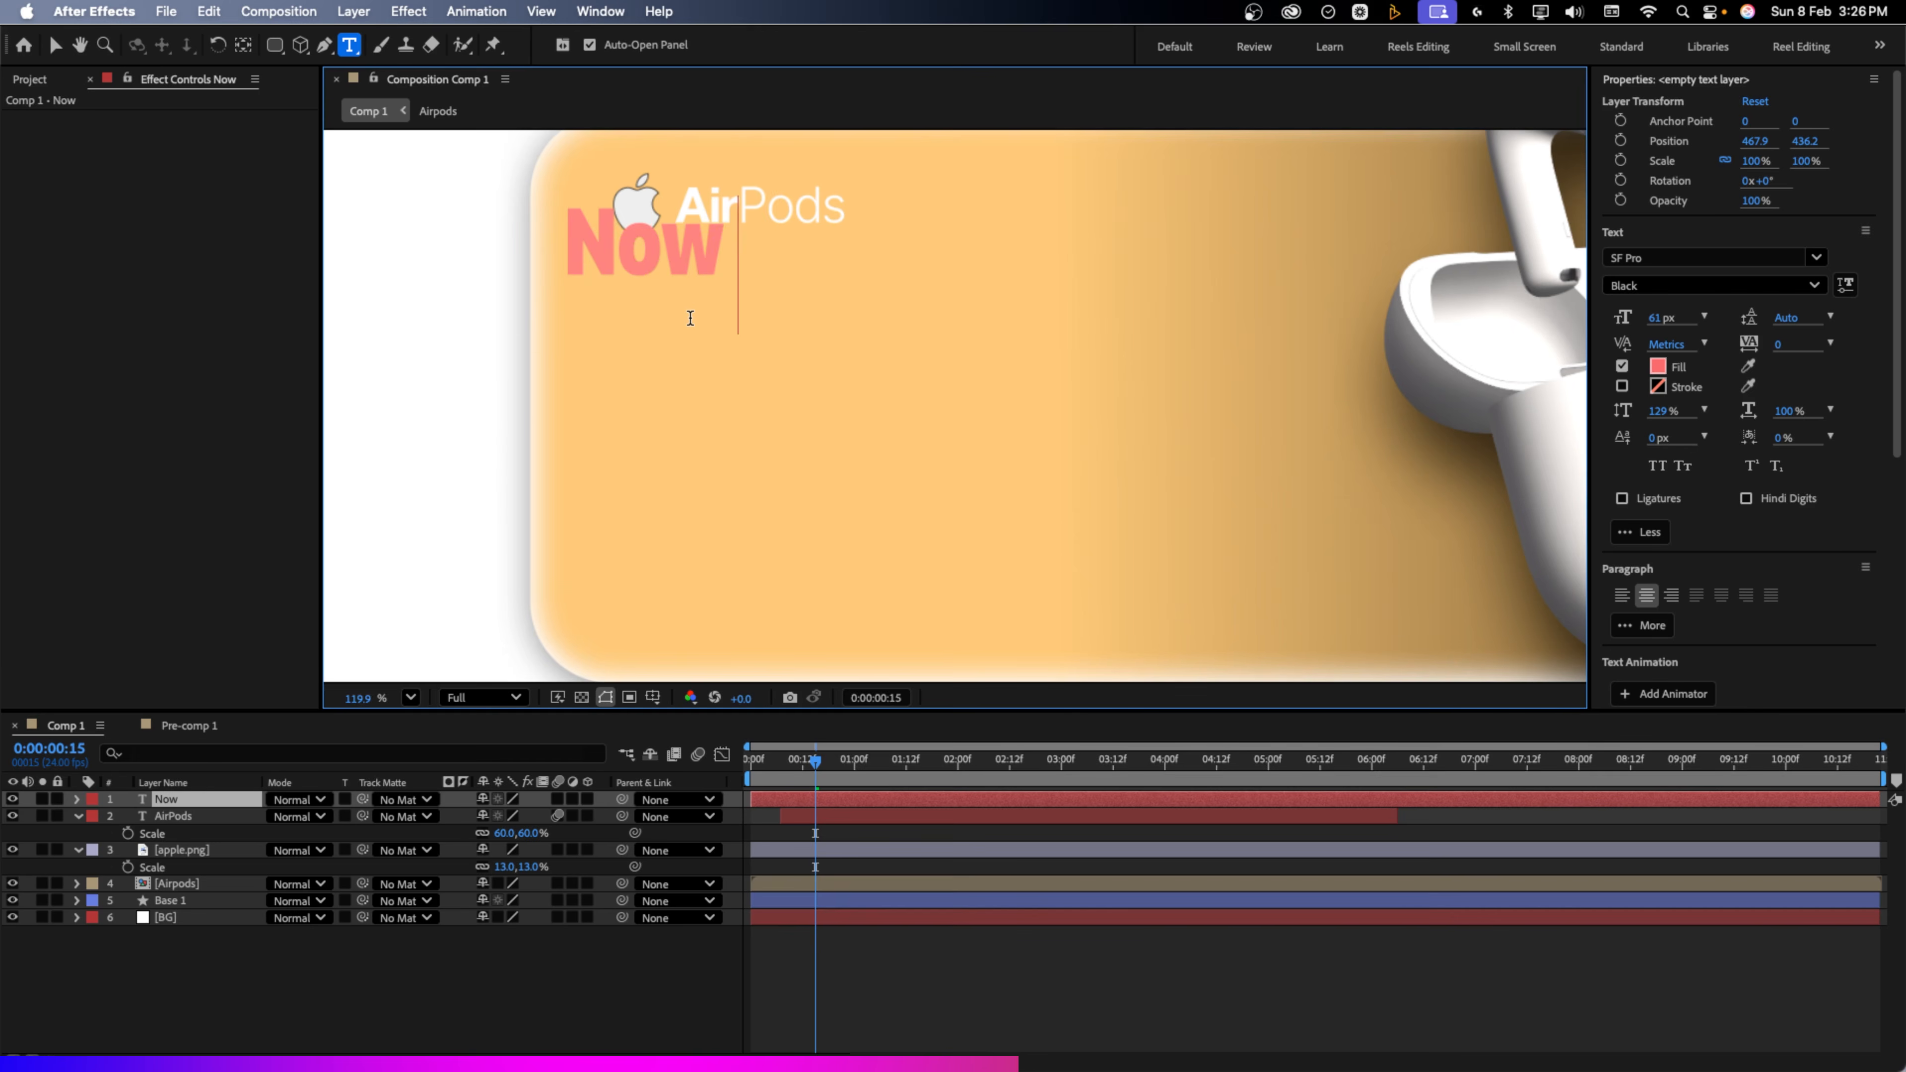
text( Supersonic)
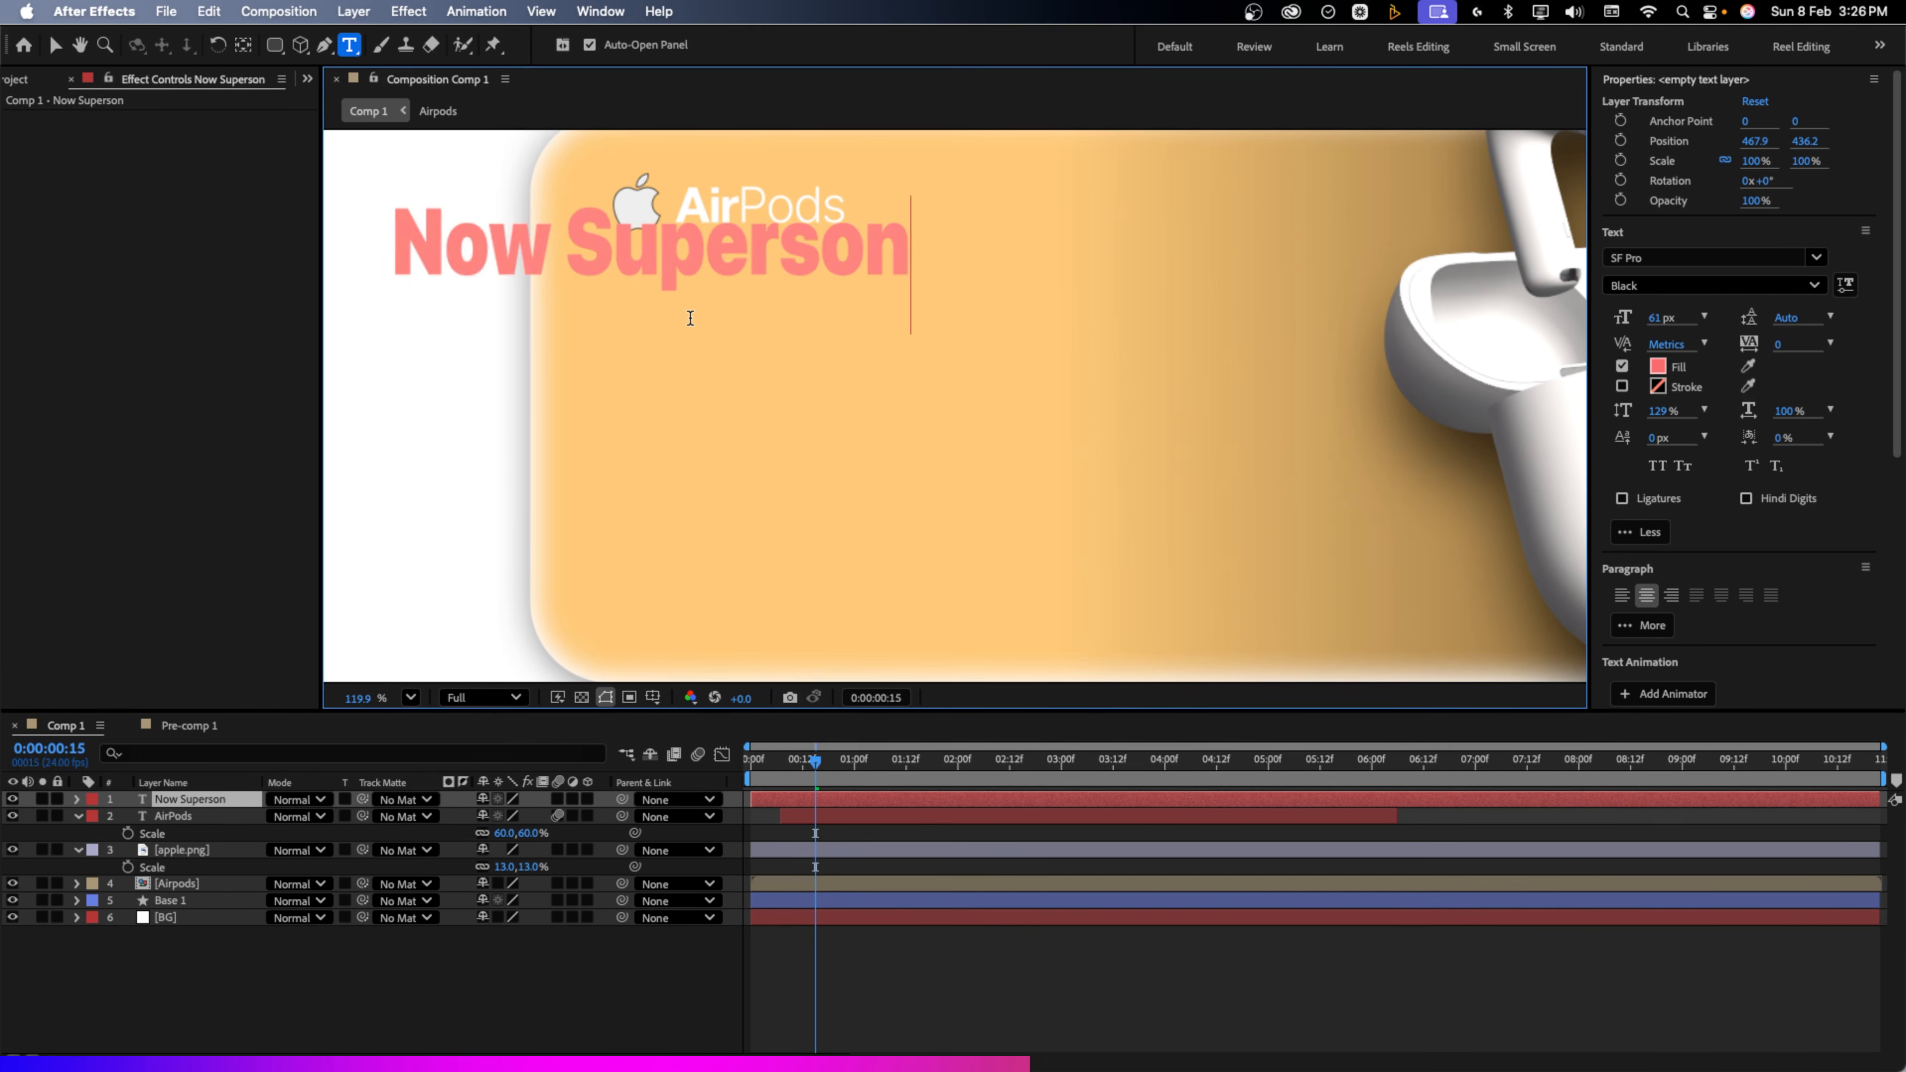
key(super+a)
click(1709, 285)
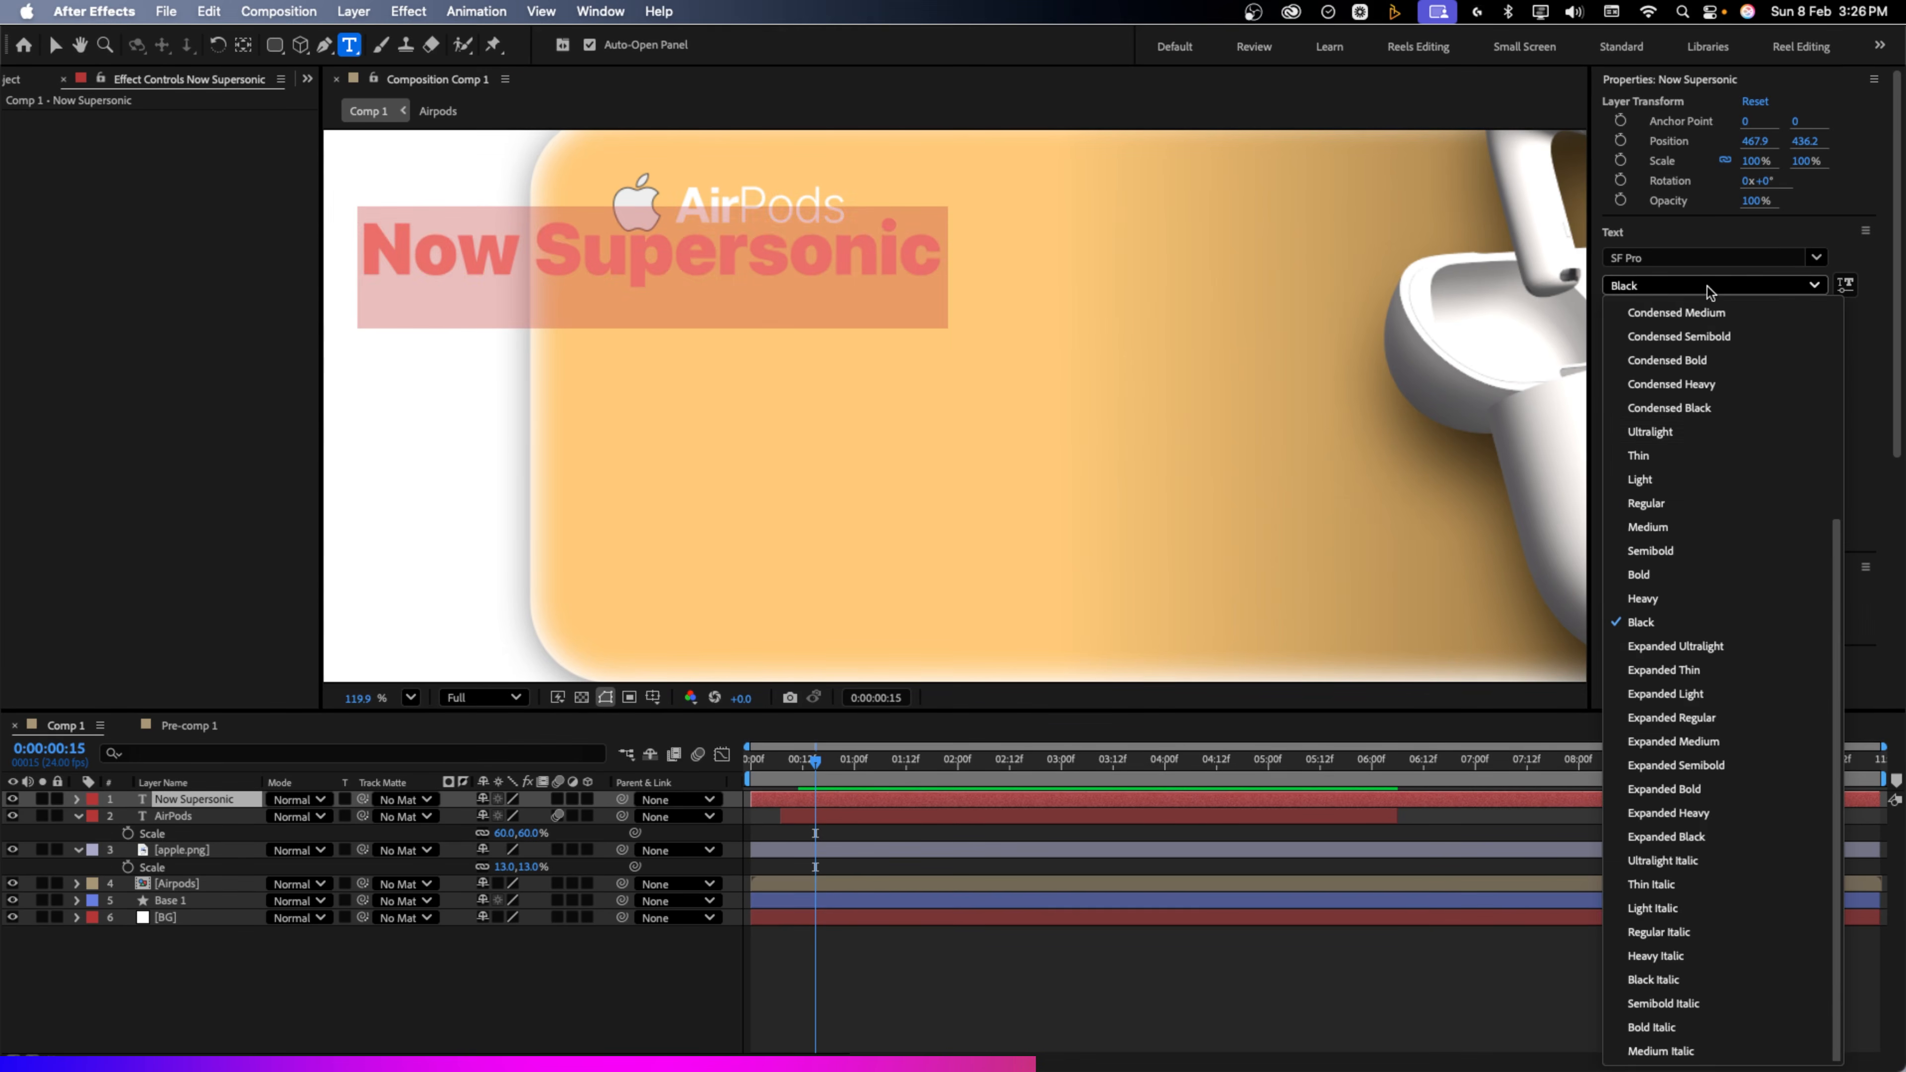
click(1688, 606)
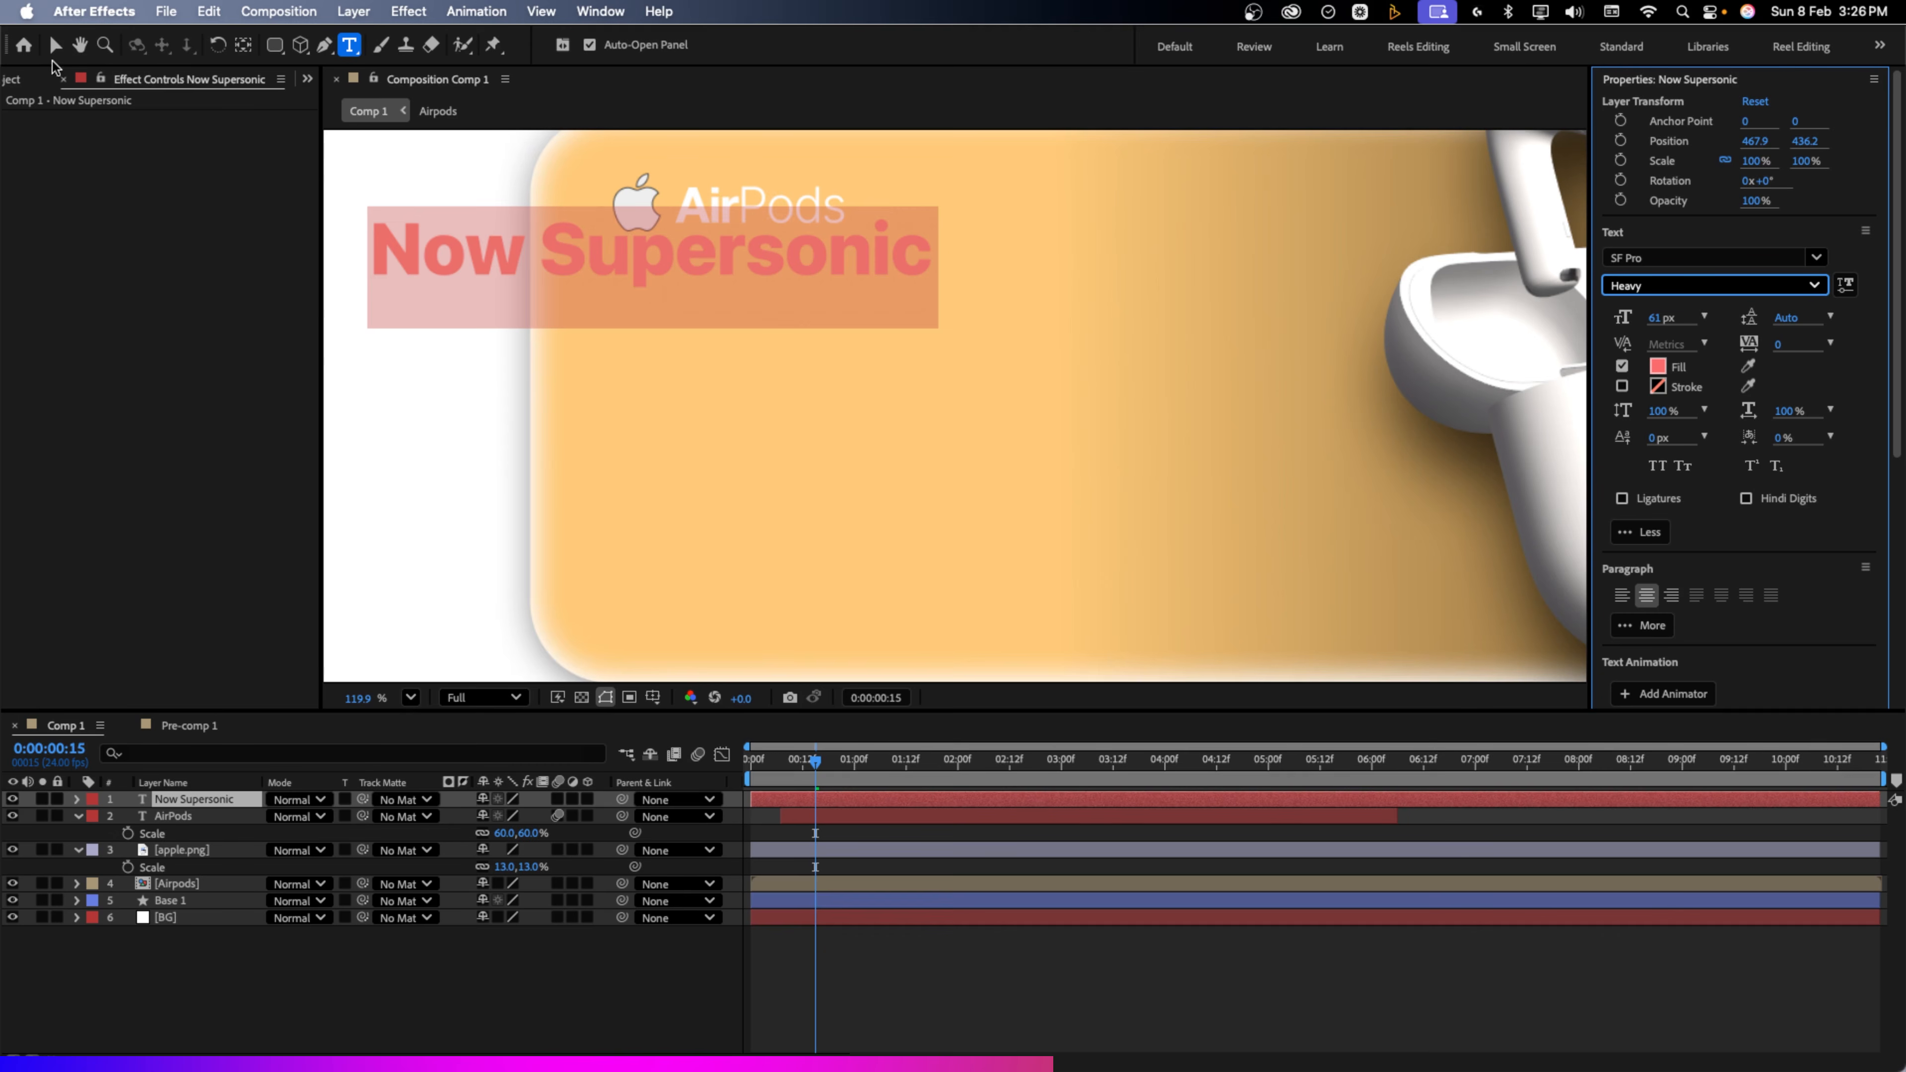
click(1664, 365)
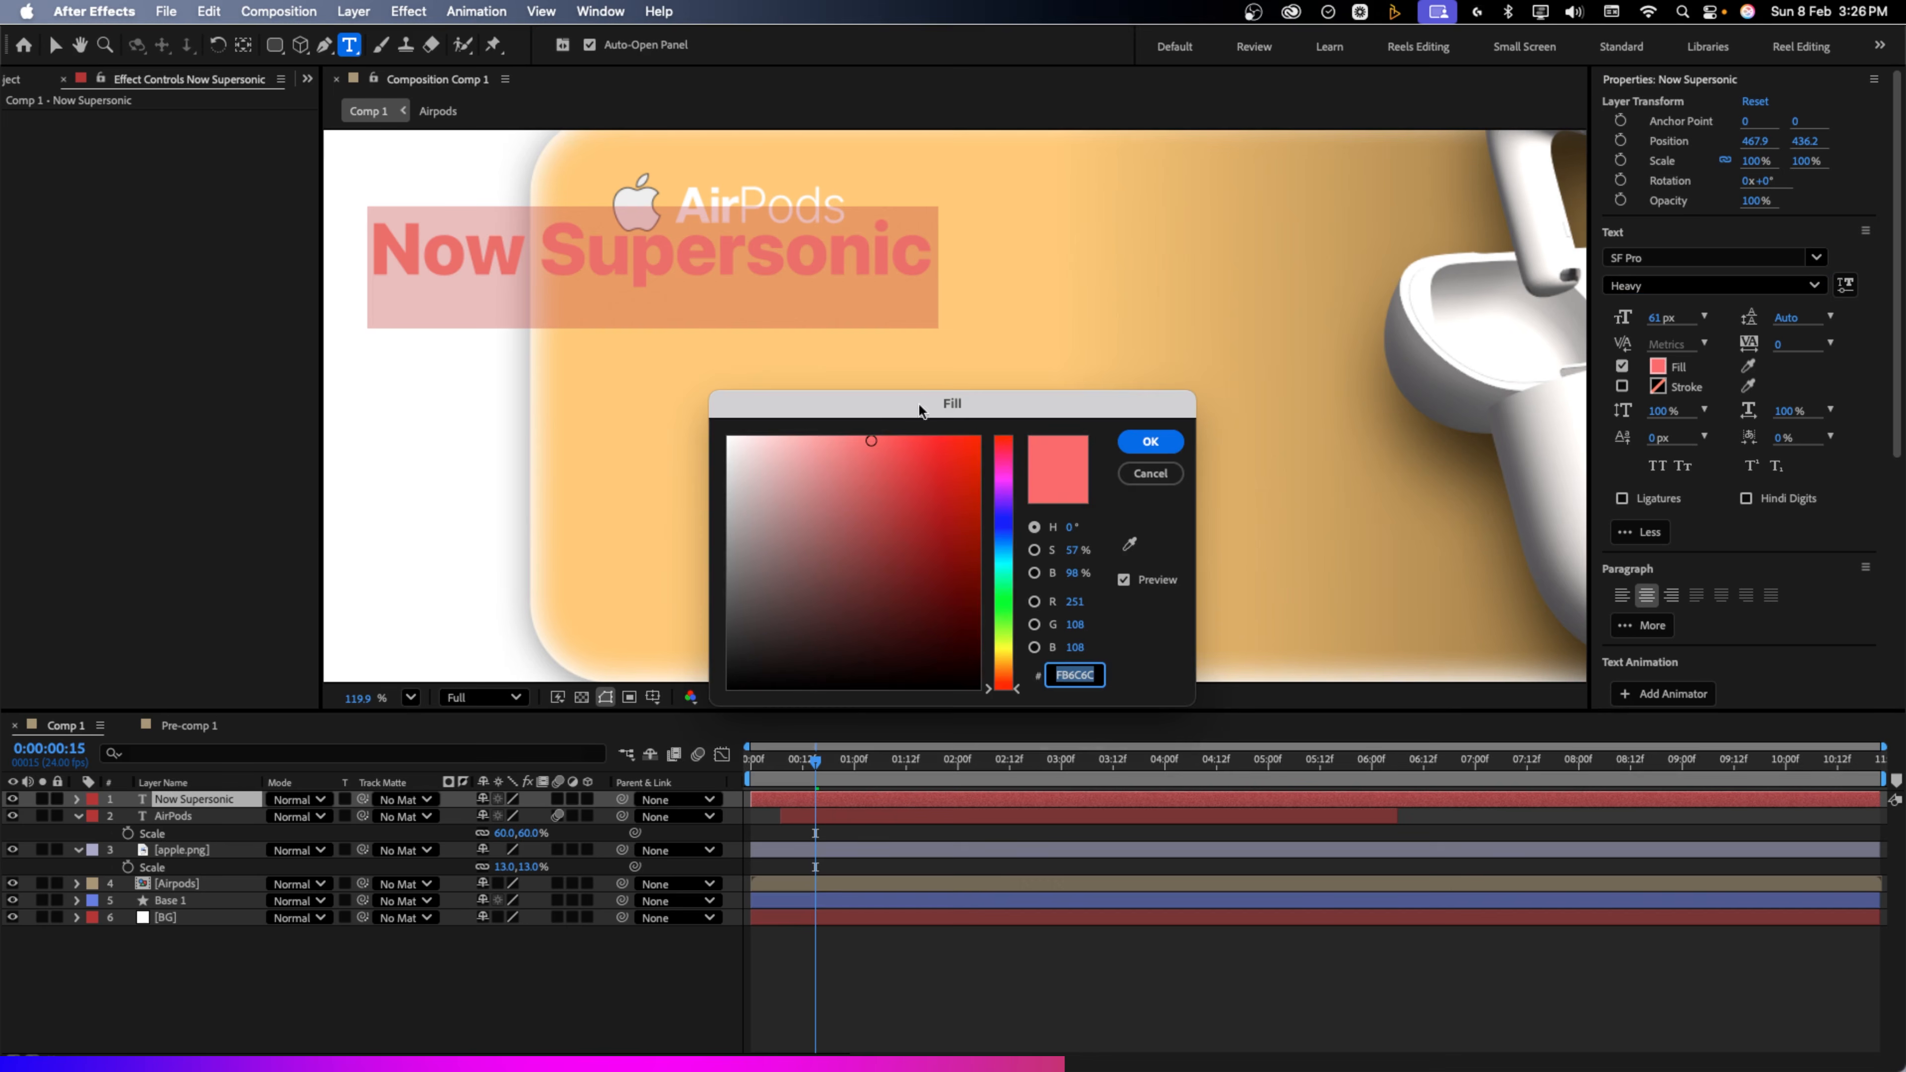
drag(789, 462, 545, 442)
click(1170, 441)
key(v)
drag(704, 244, 951, 269)
click(645, 975)
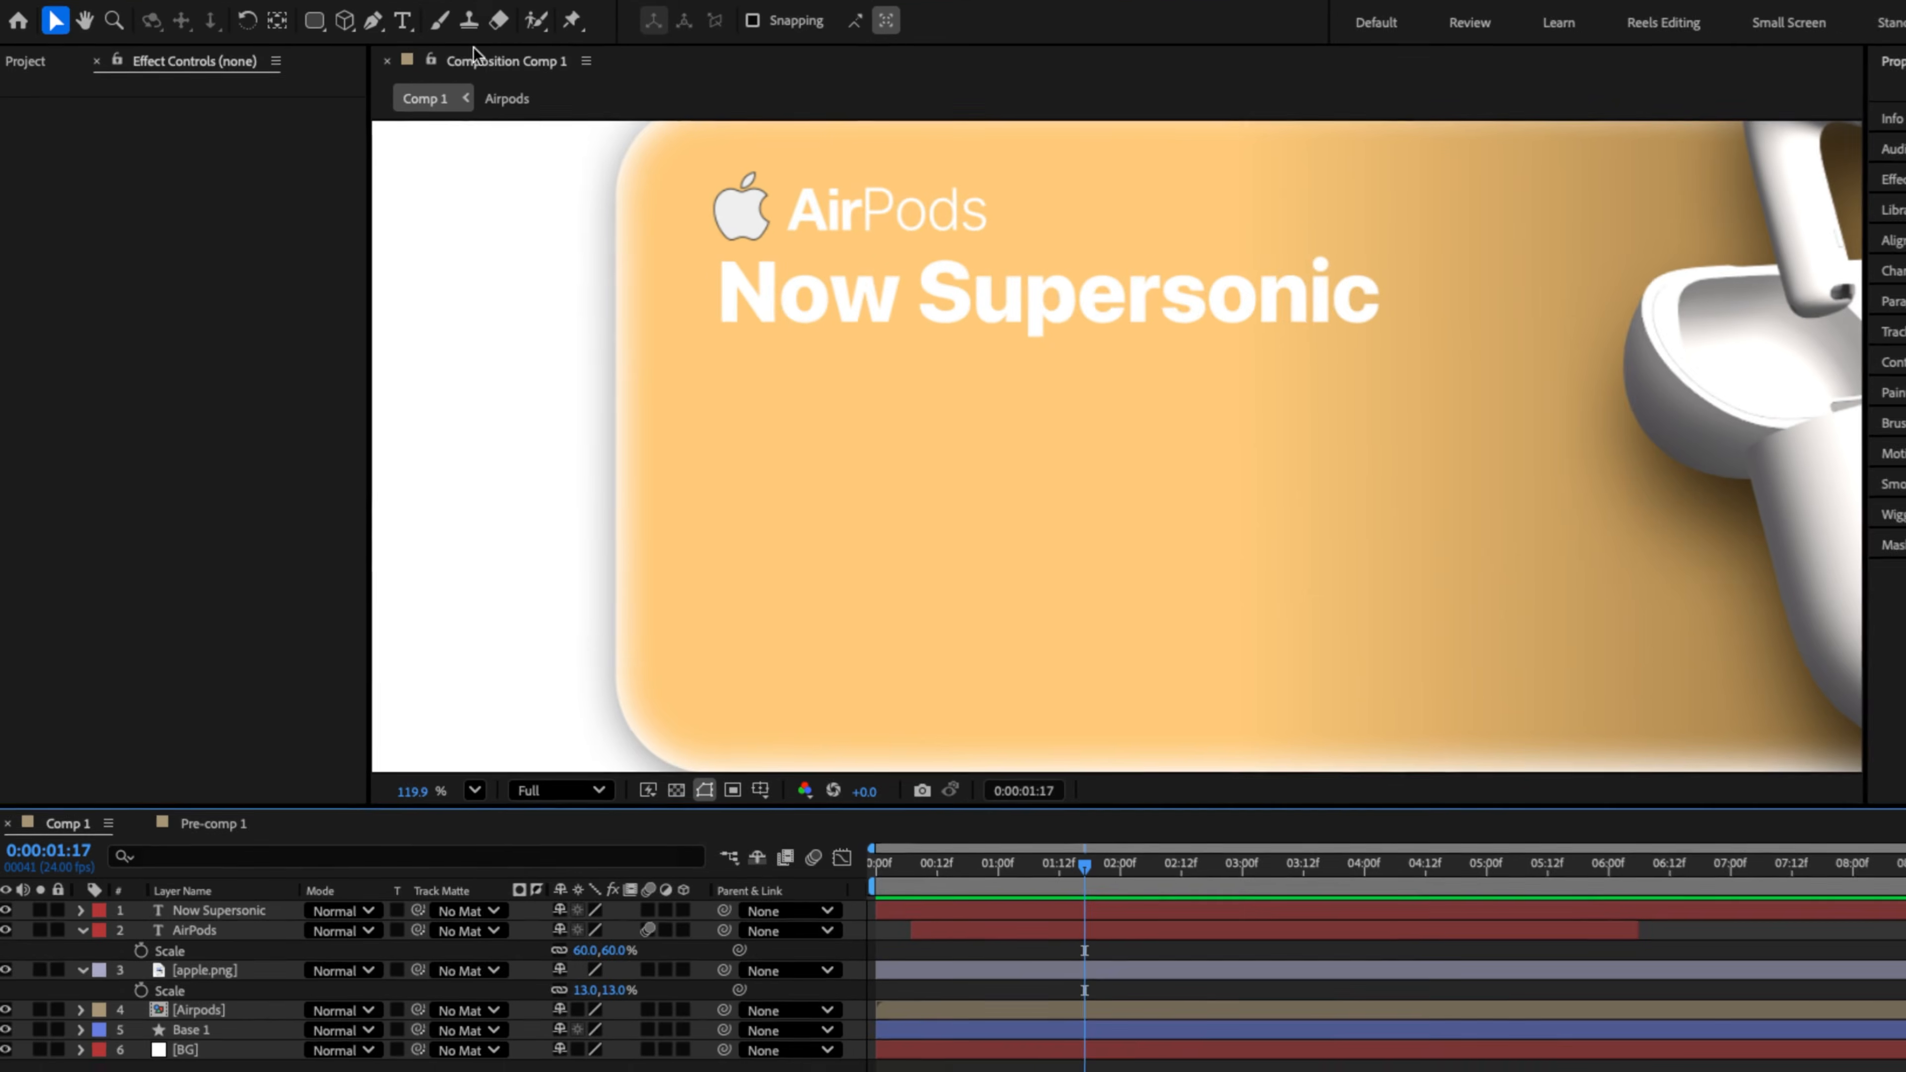
Add a '0' text layer near the card's bottom left
click(350, 45)
click(776, 671)
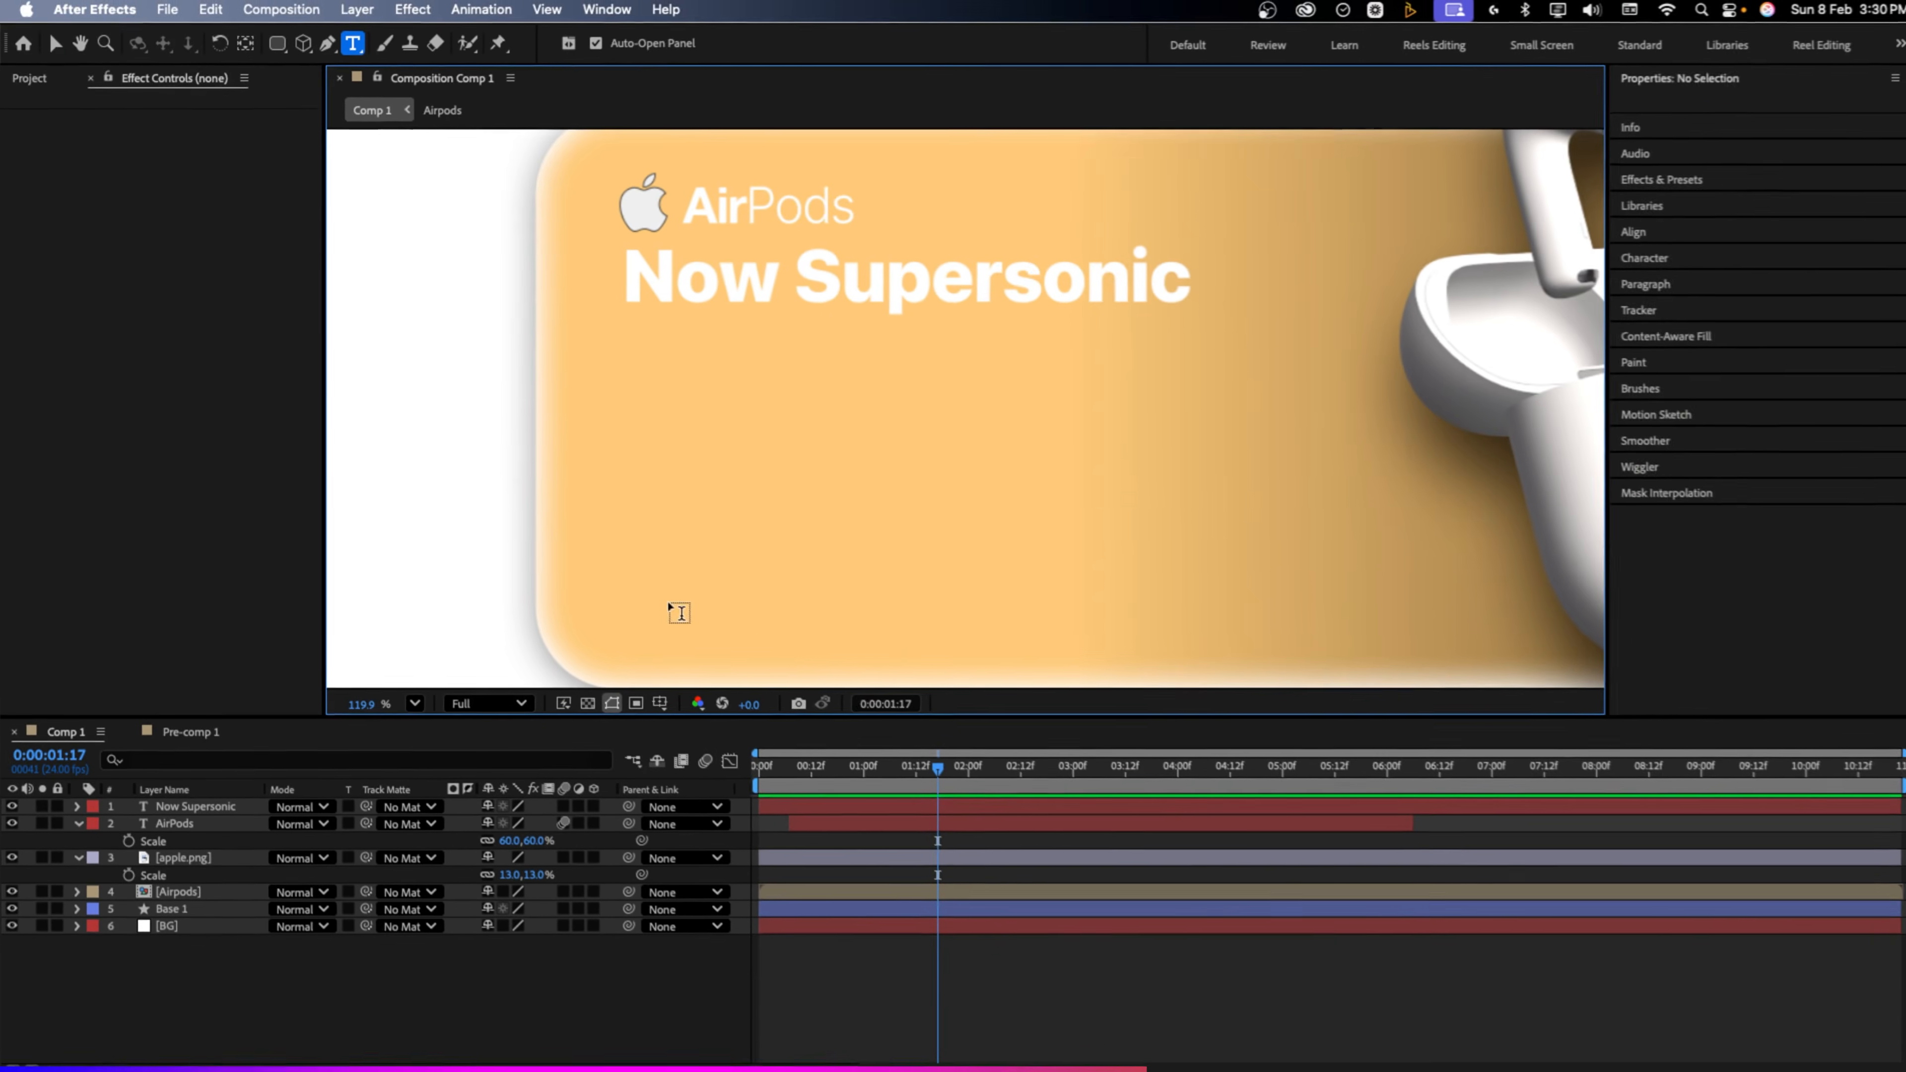
text(0)
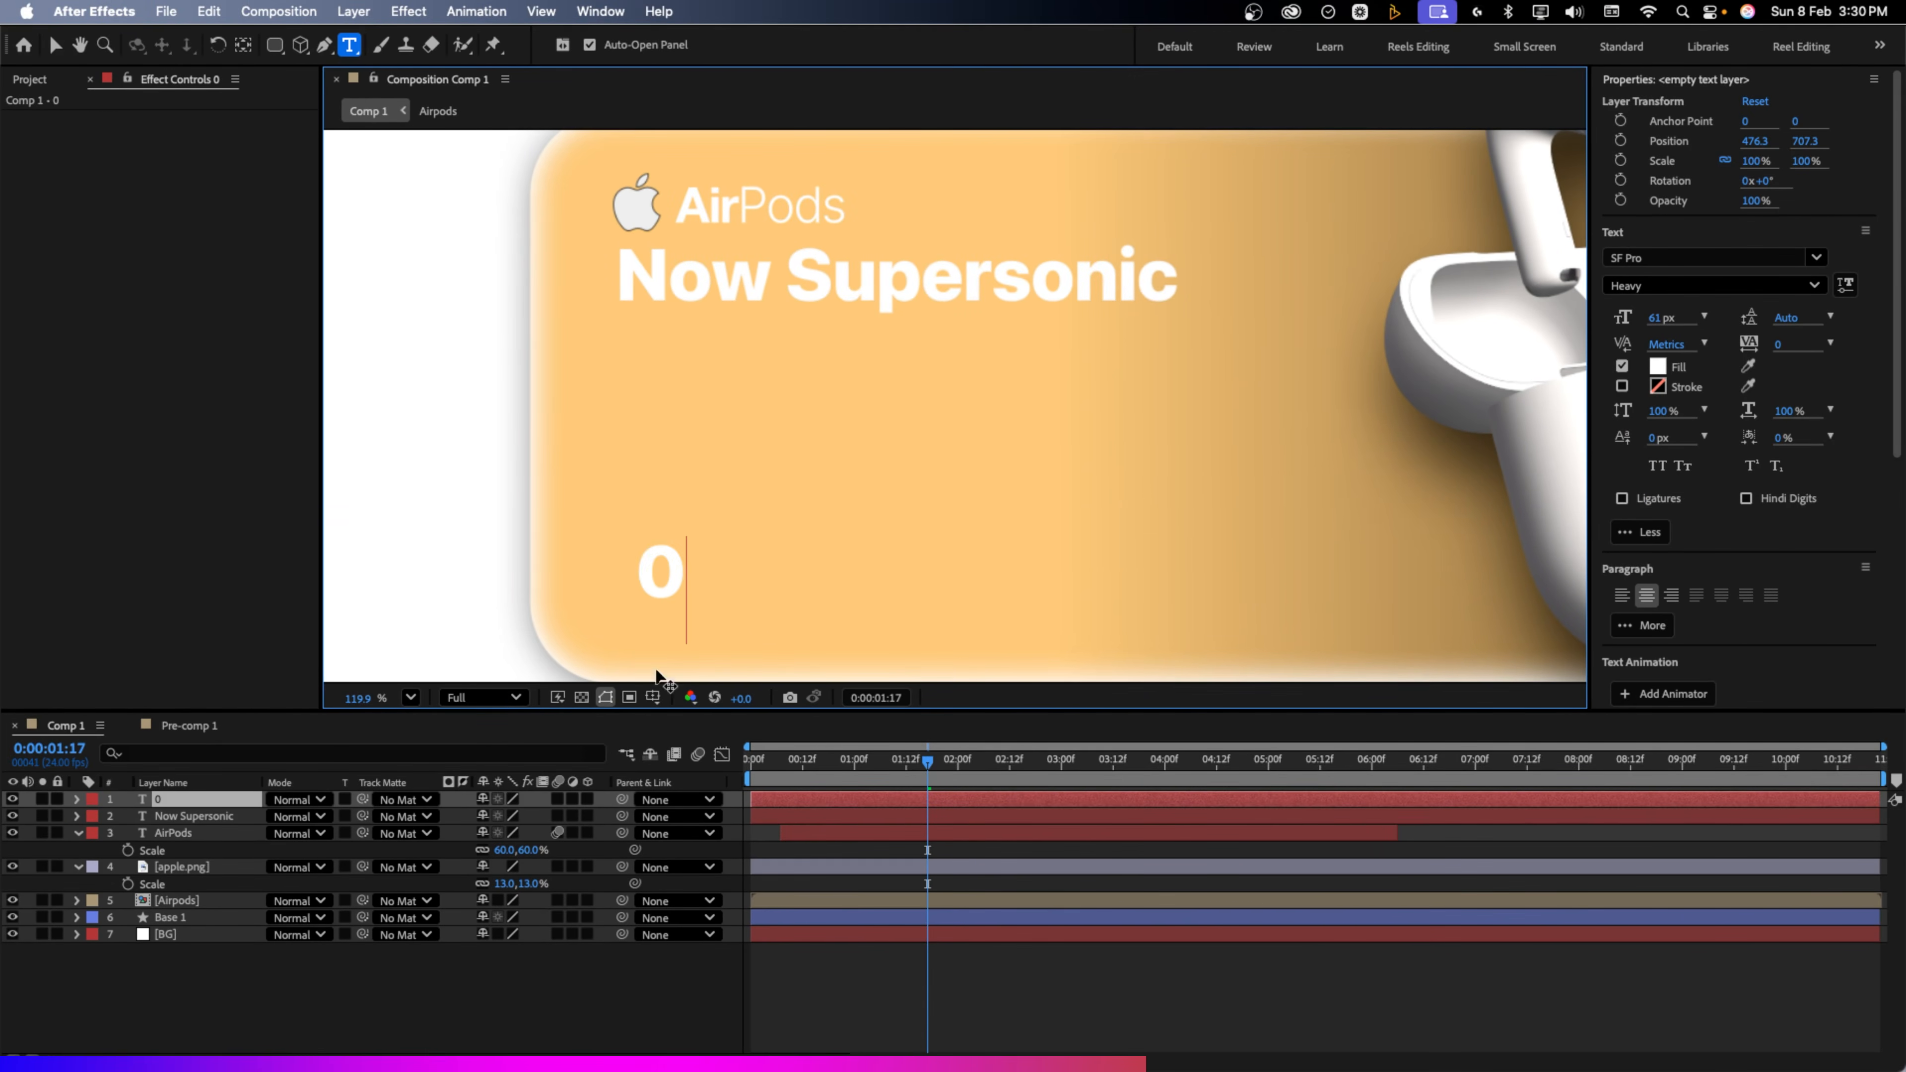
click(349, 1014)
key(v)
click(200, 800)
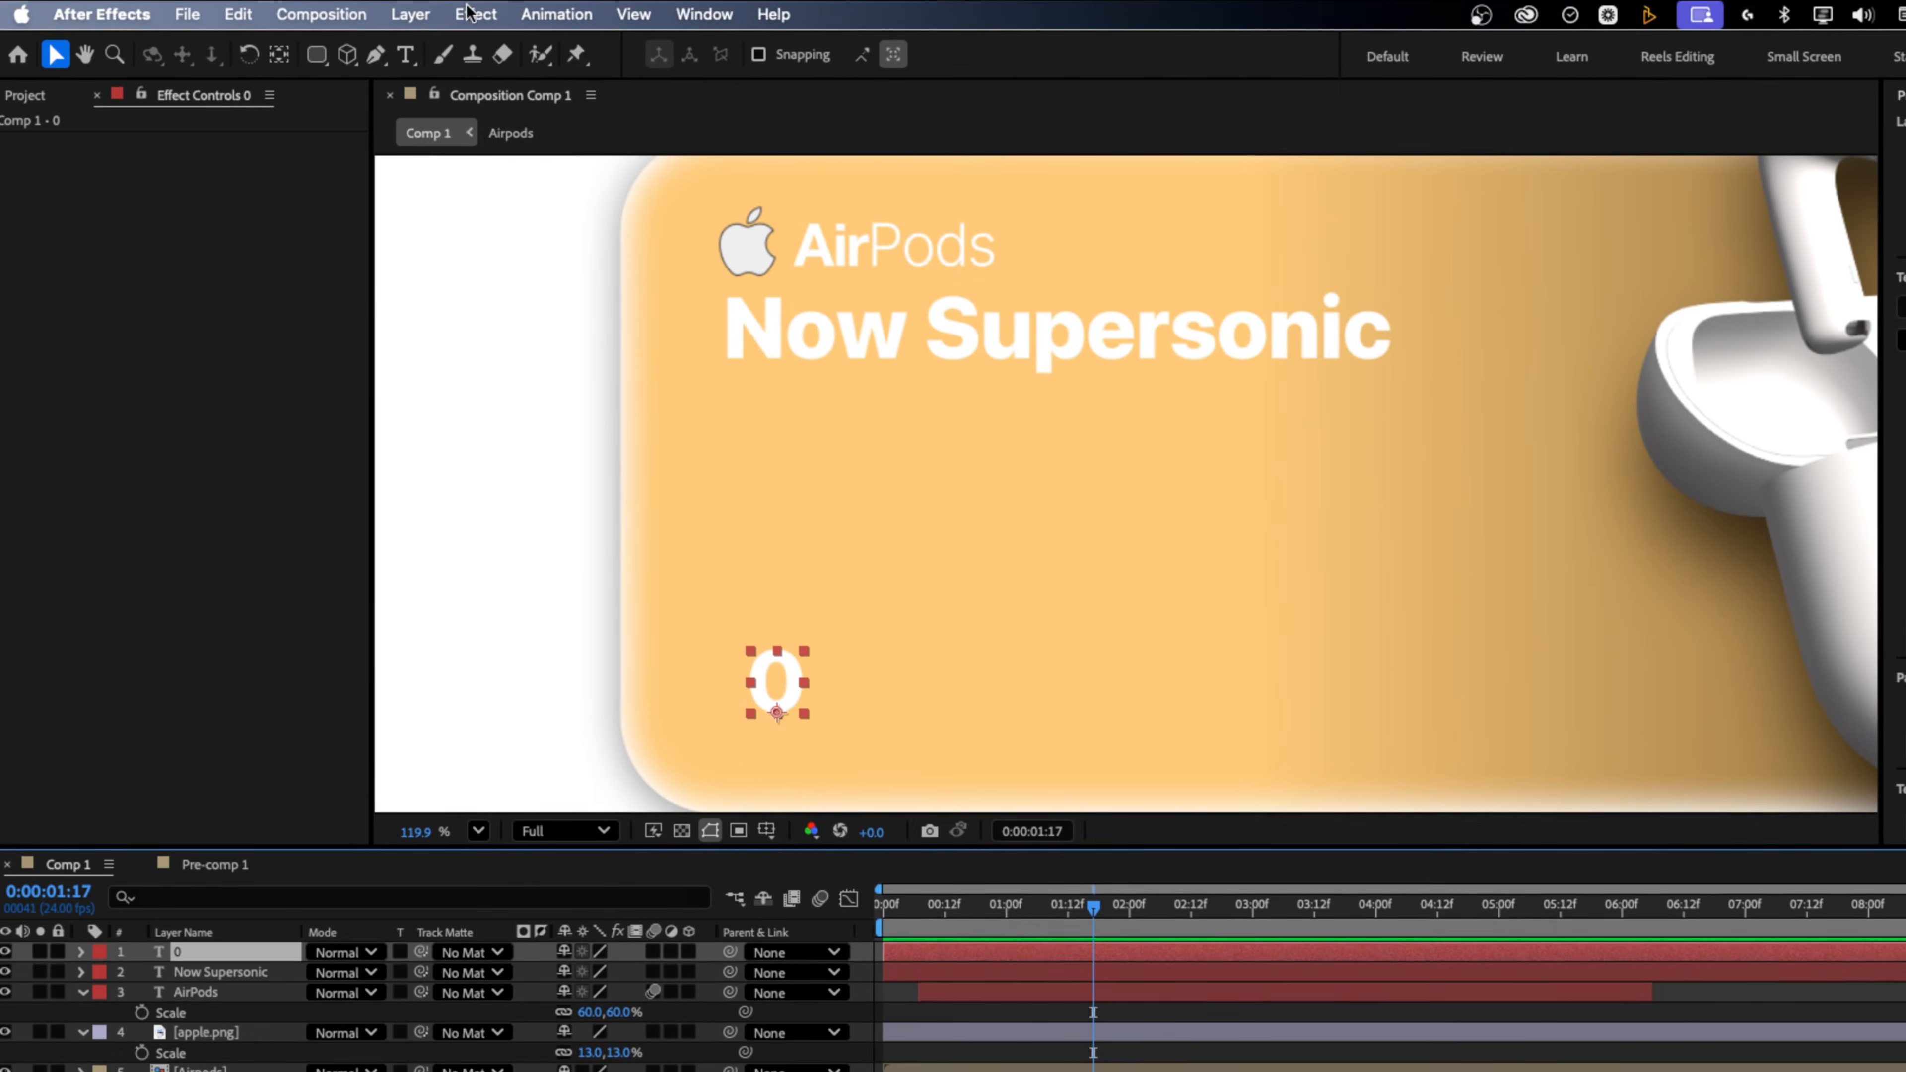
Add a Slider Control effect to the 0 text layer and start an expression on its Source Text
click(465, 13)
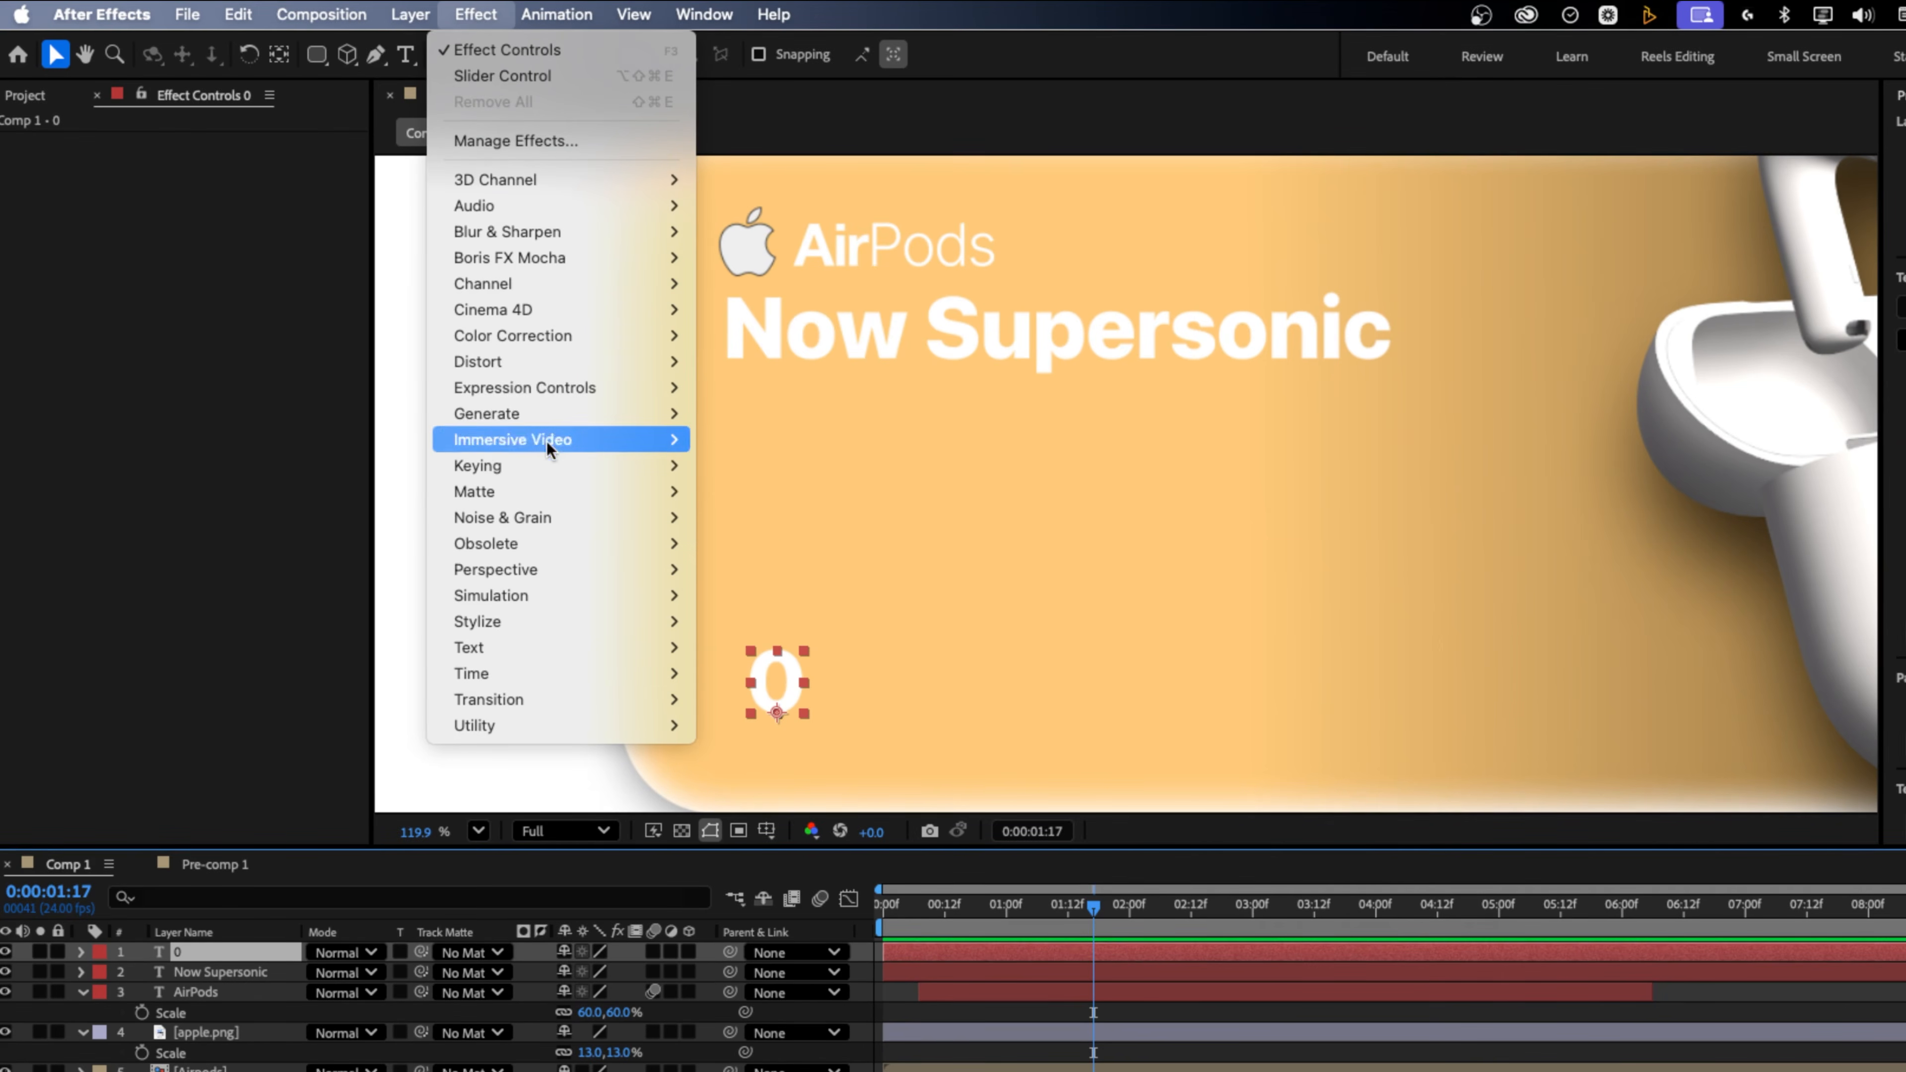
mouse_move(553, 390)
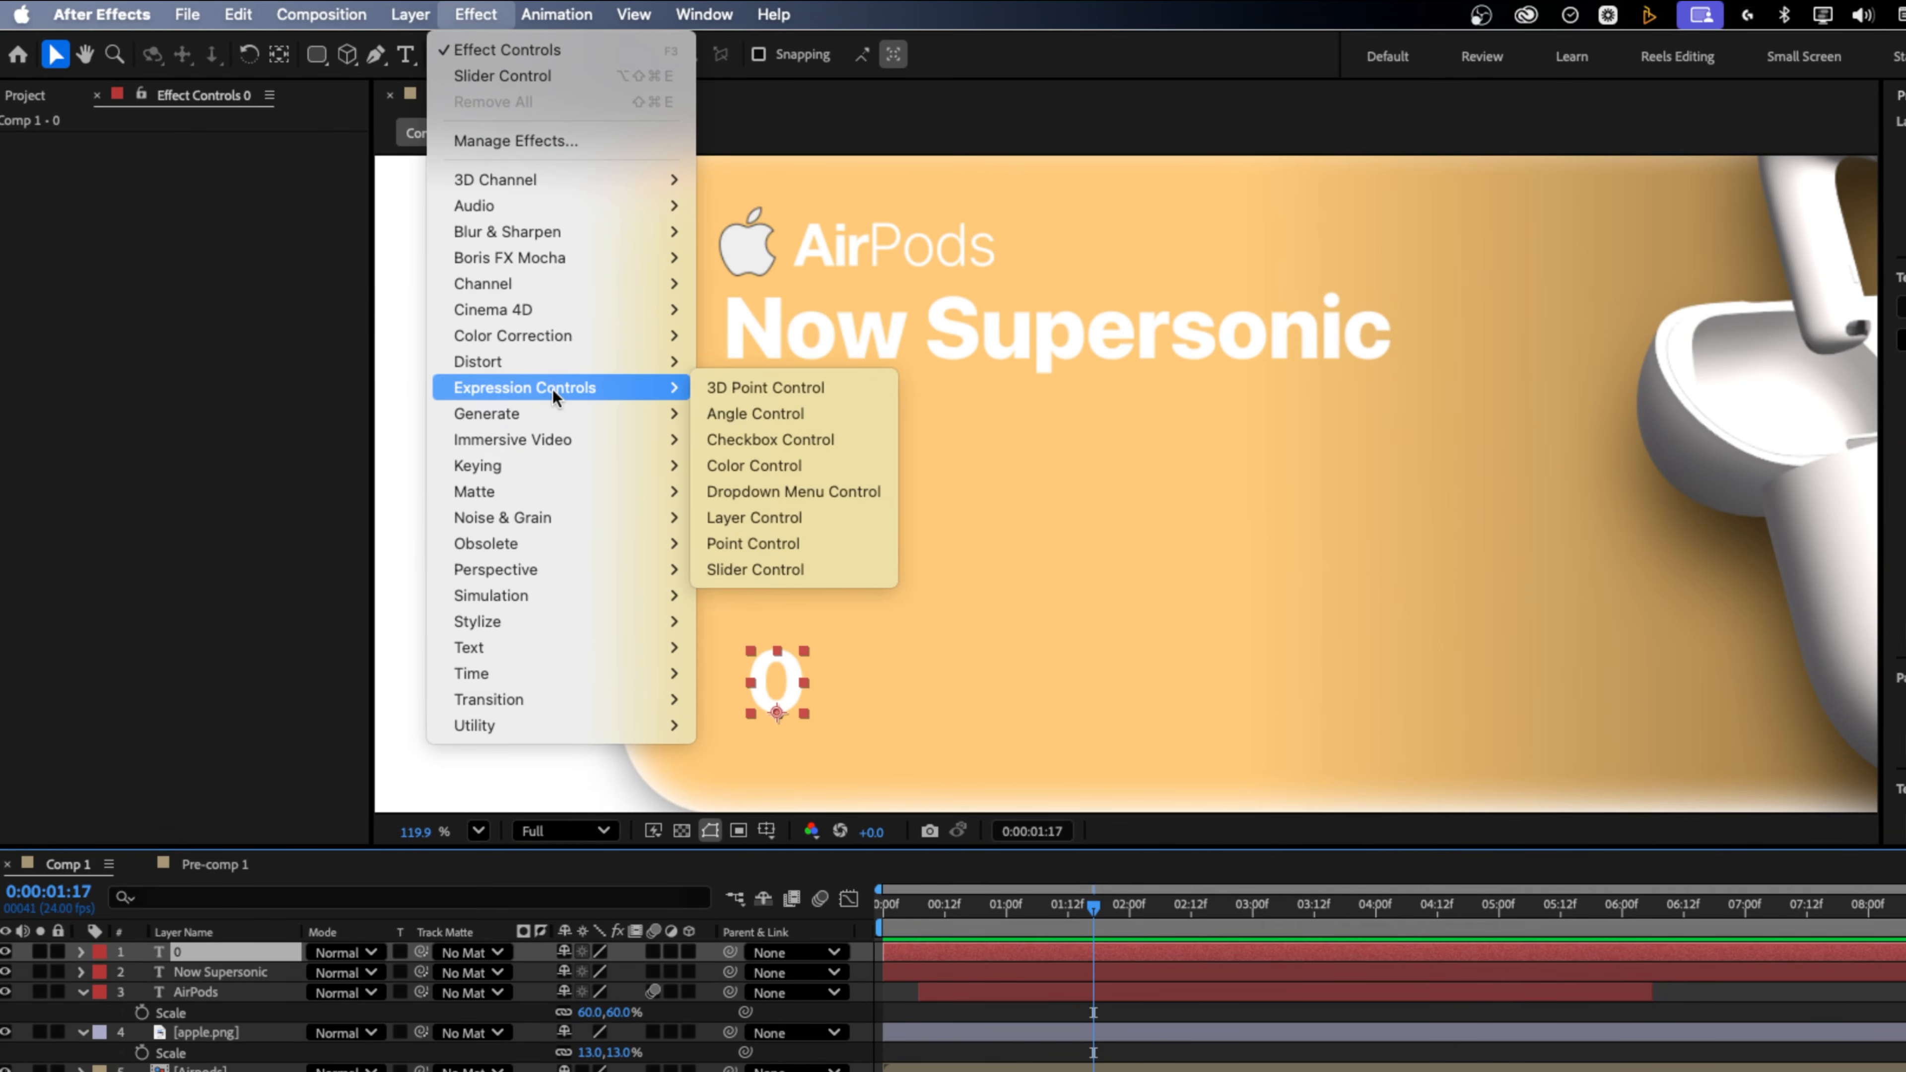
click(813, 577)
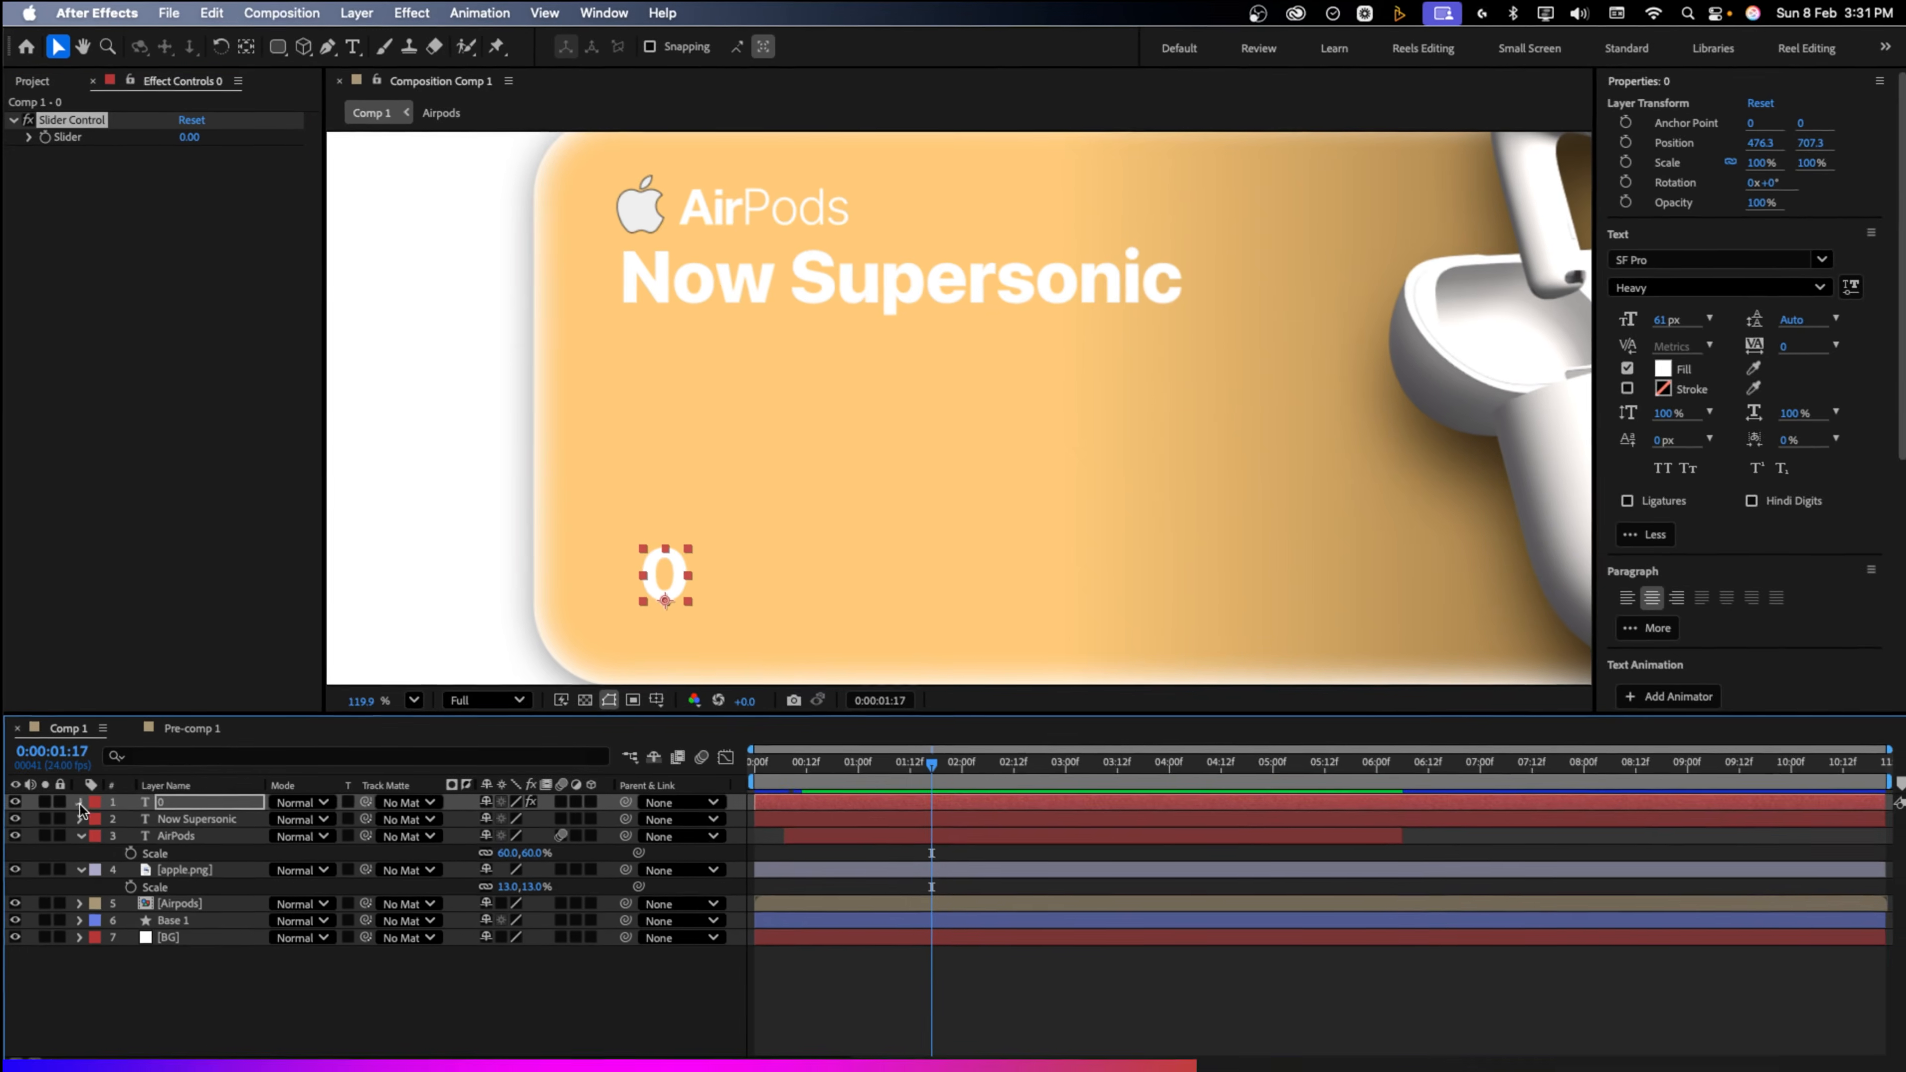
click(80, 803)
click(93, 817)
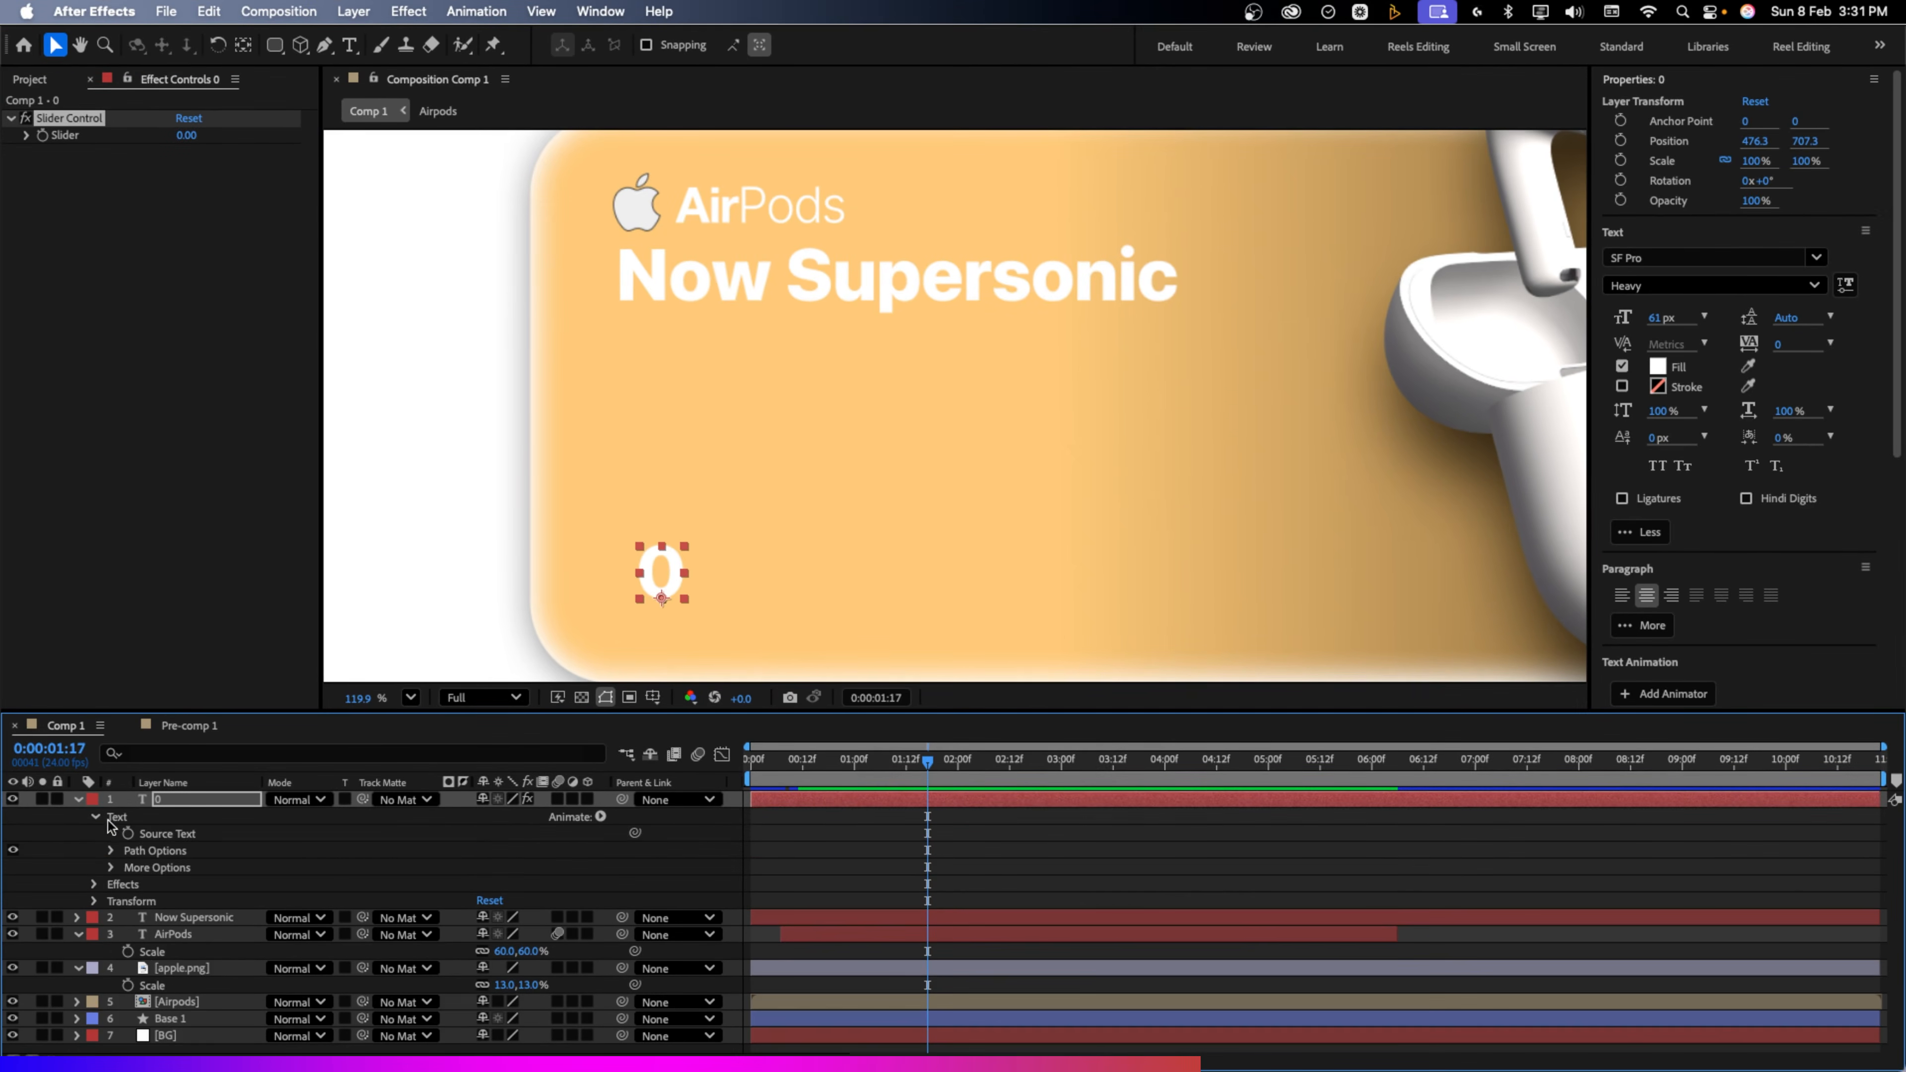
alt+click(128, 834)
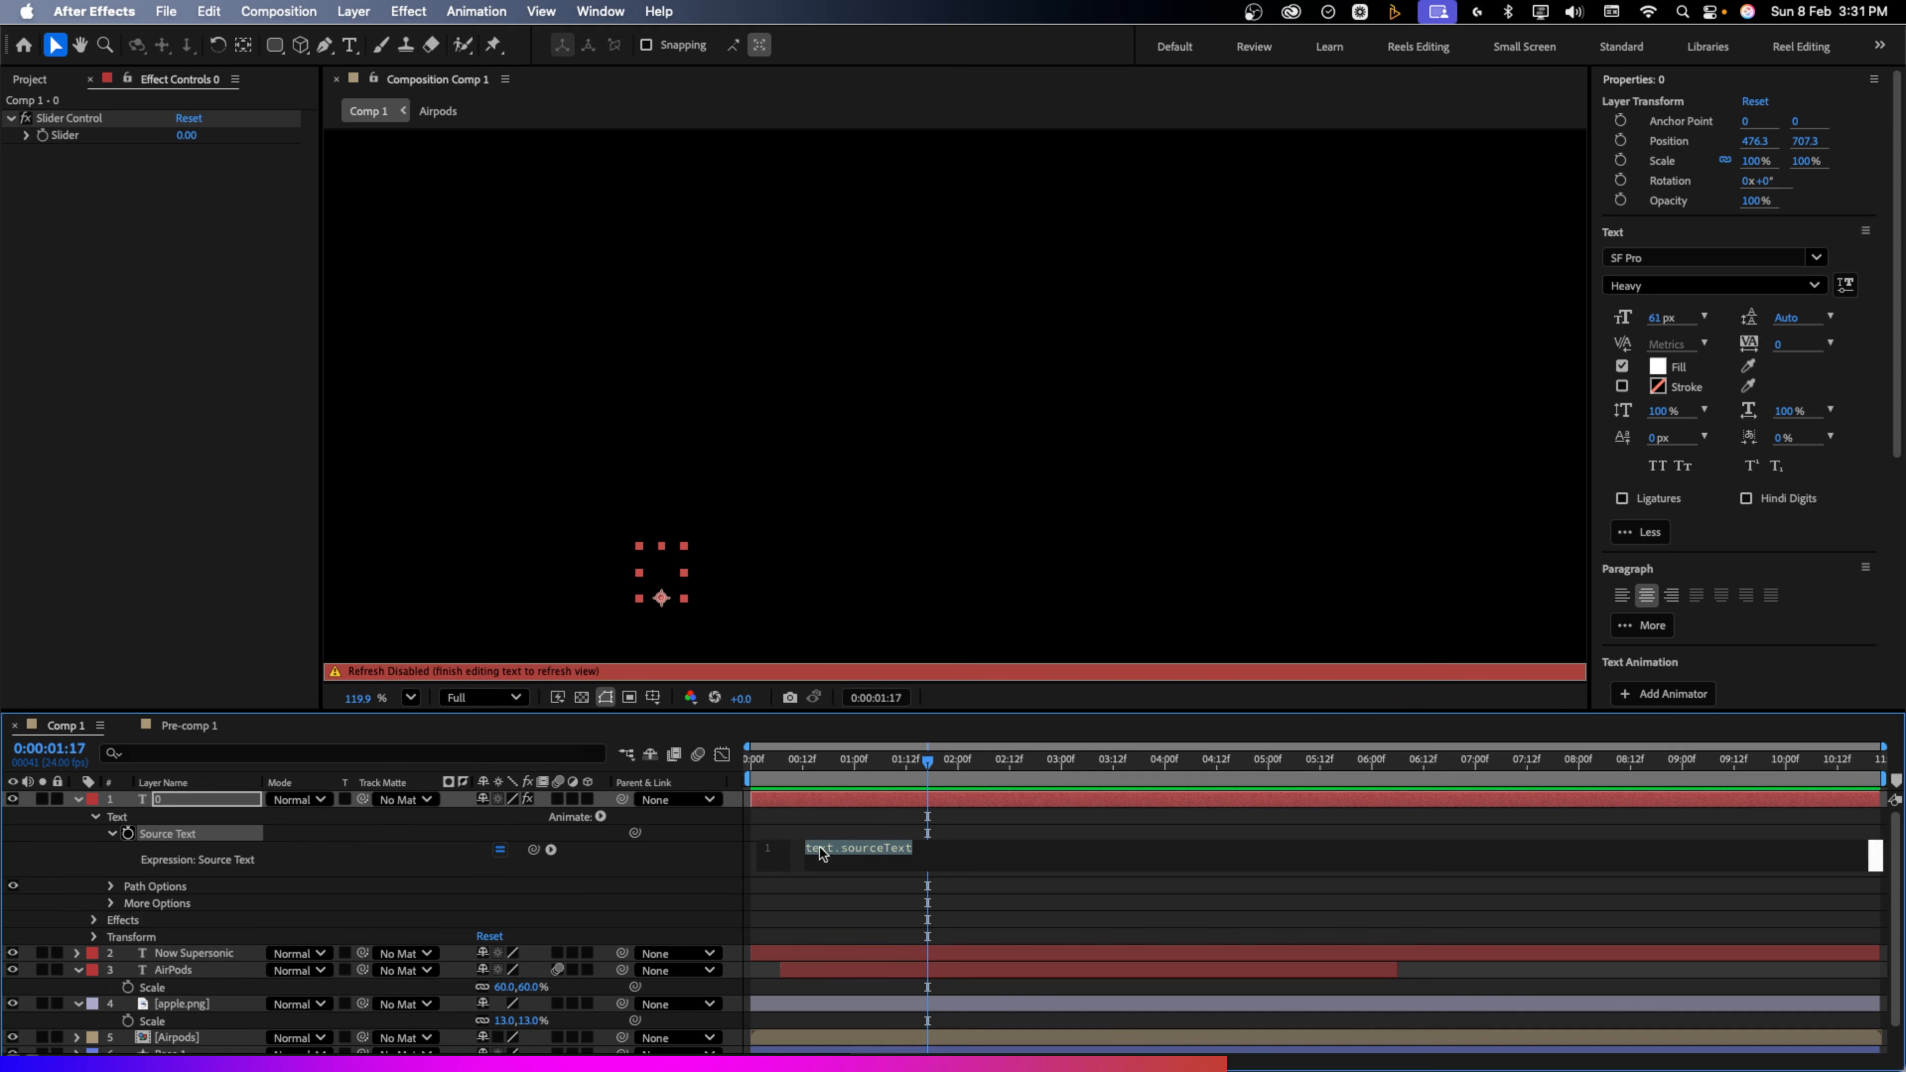
Set the Source Text expression to "$"+effect("Slider Control")("Slider").value.toFixed(0) so the card shows $0
text("$"+effect("Slider Control")("Slider").value.toFixed(0))
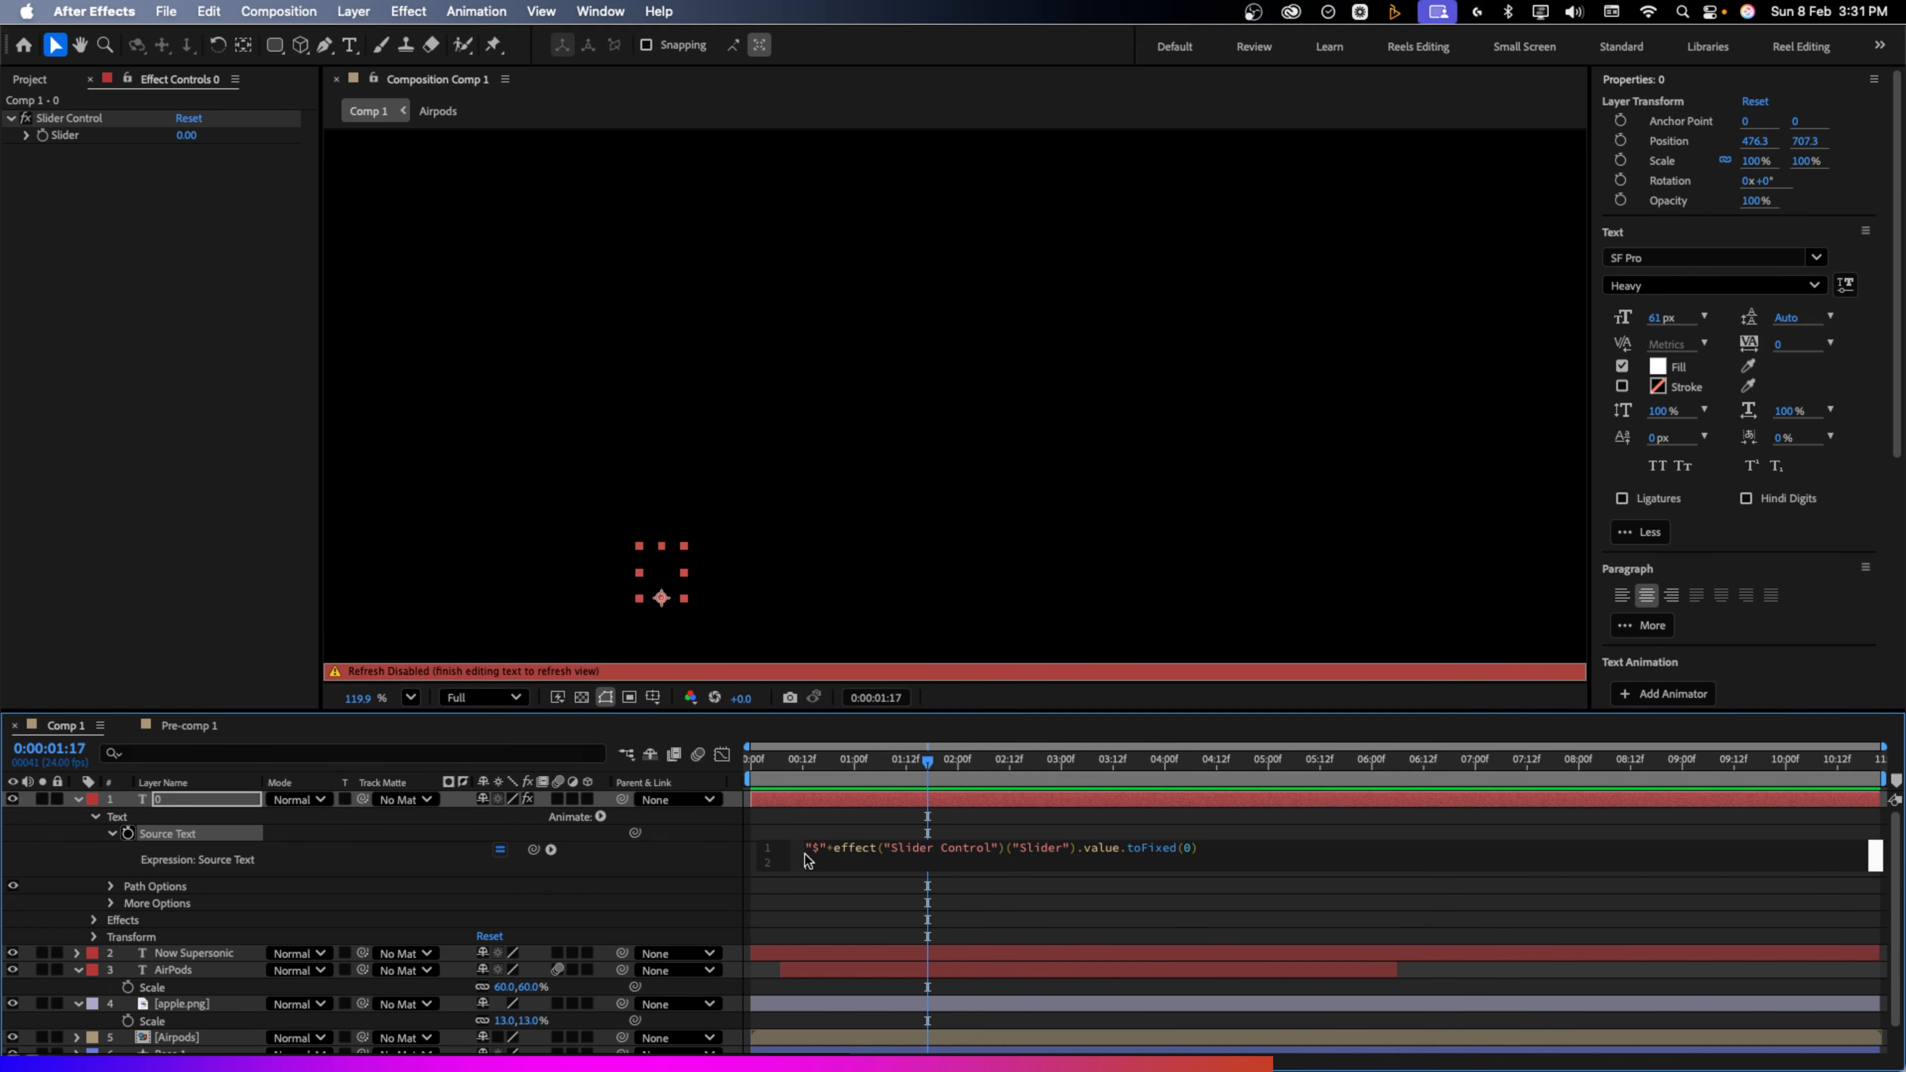
click(720, 865)
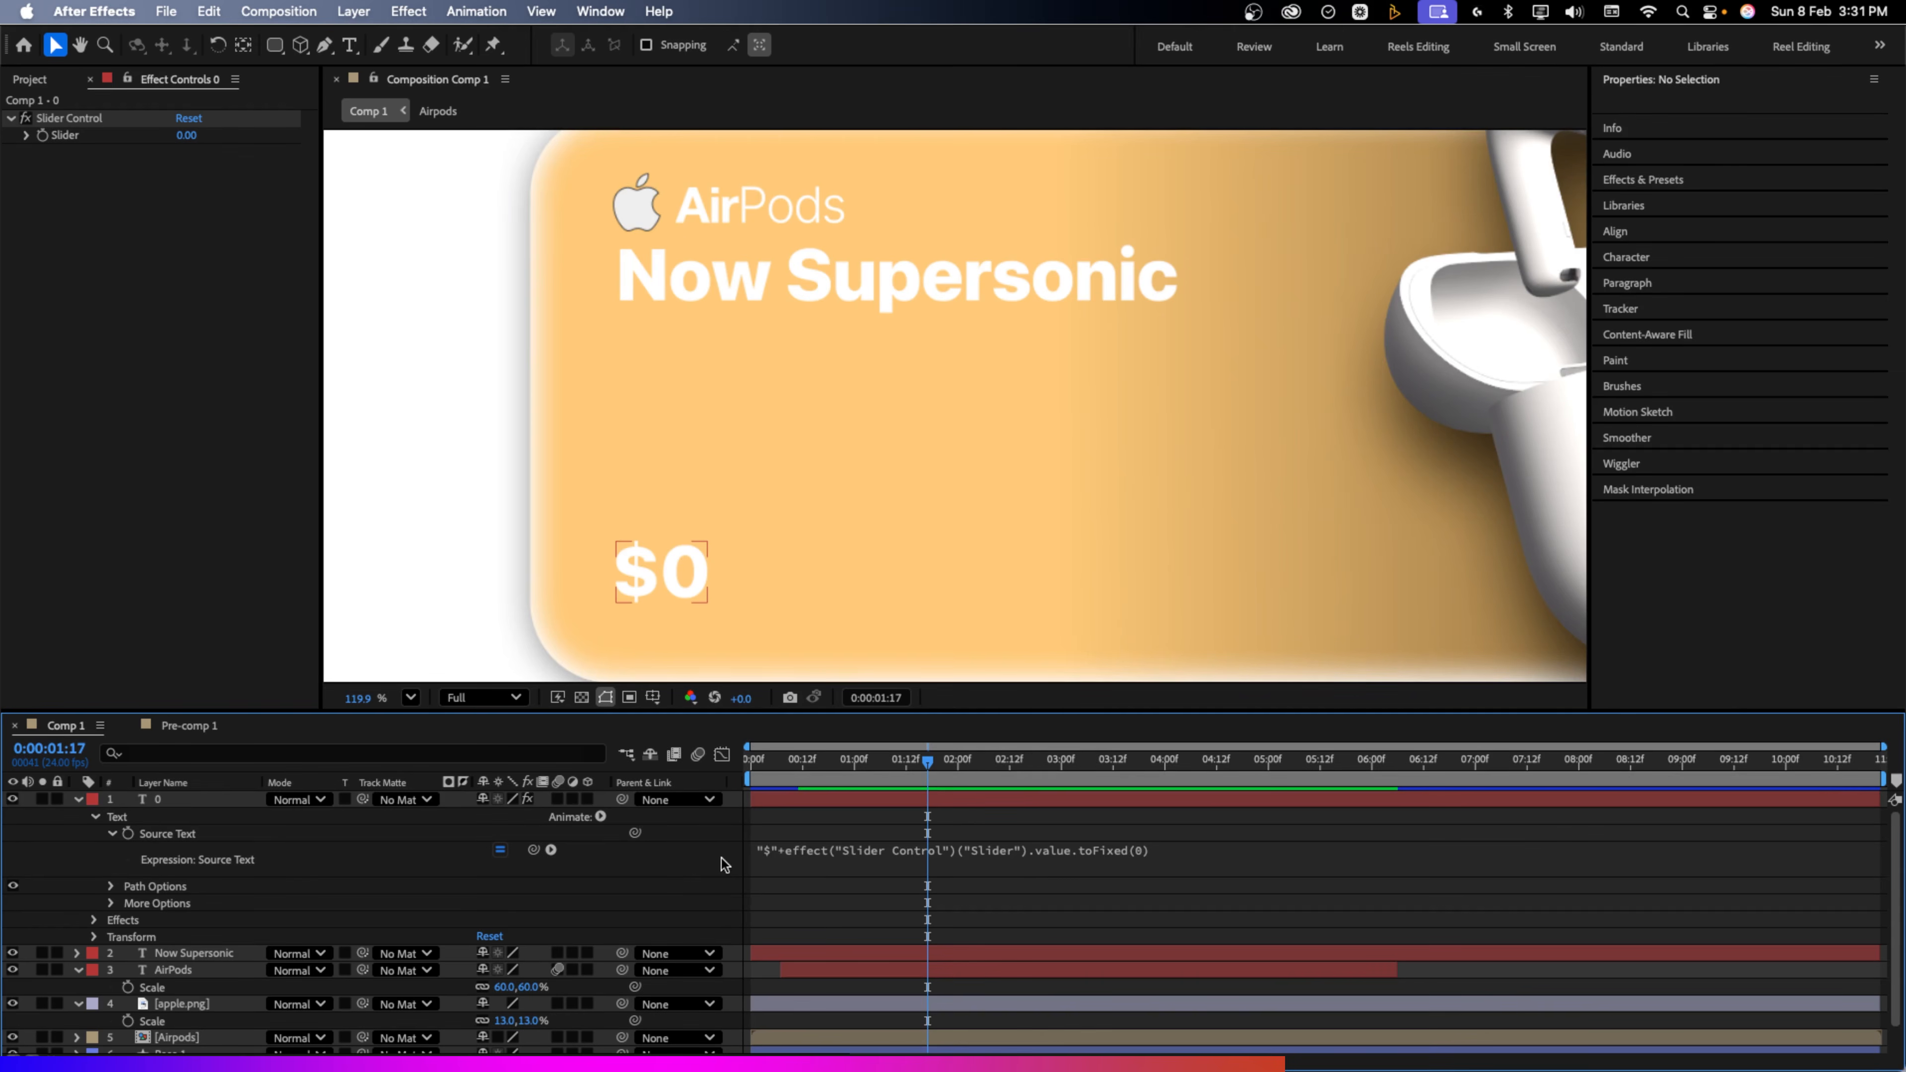
Keyframe the Slider Control from 0 near 0:00:00:12 to 120 at 0:00:01:01
click(93, 920)
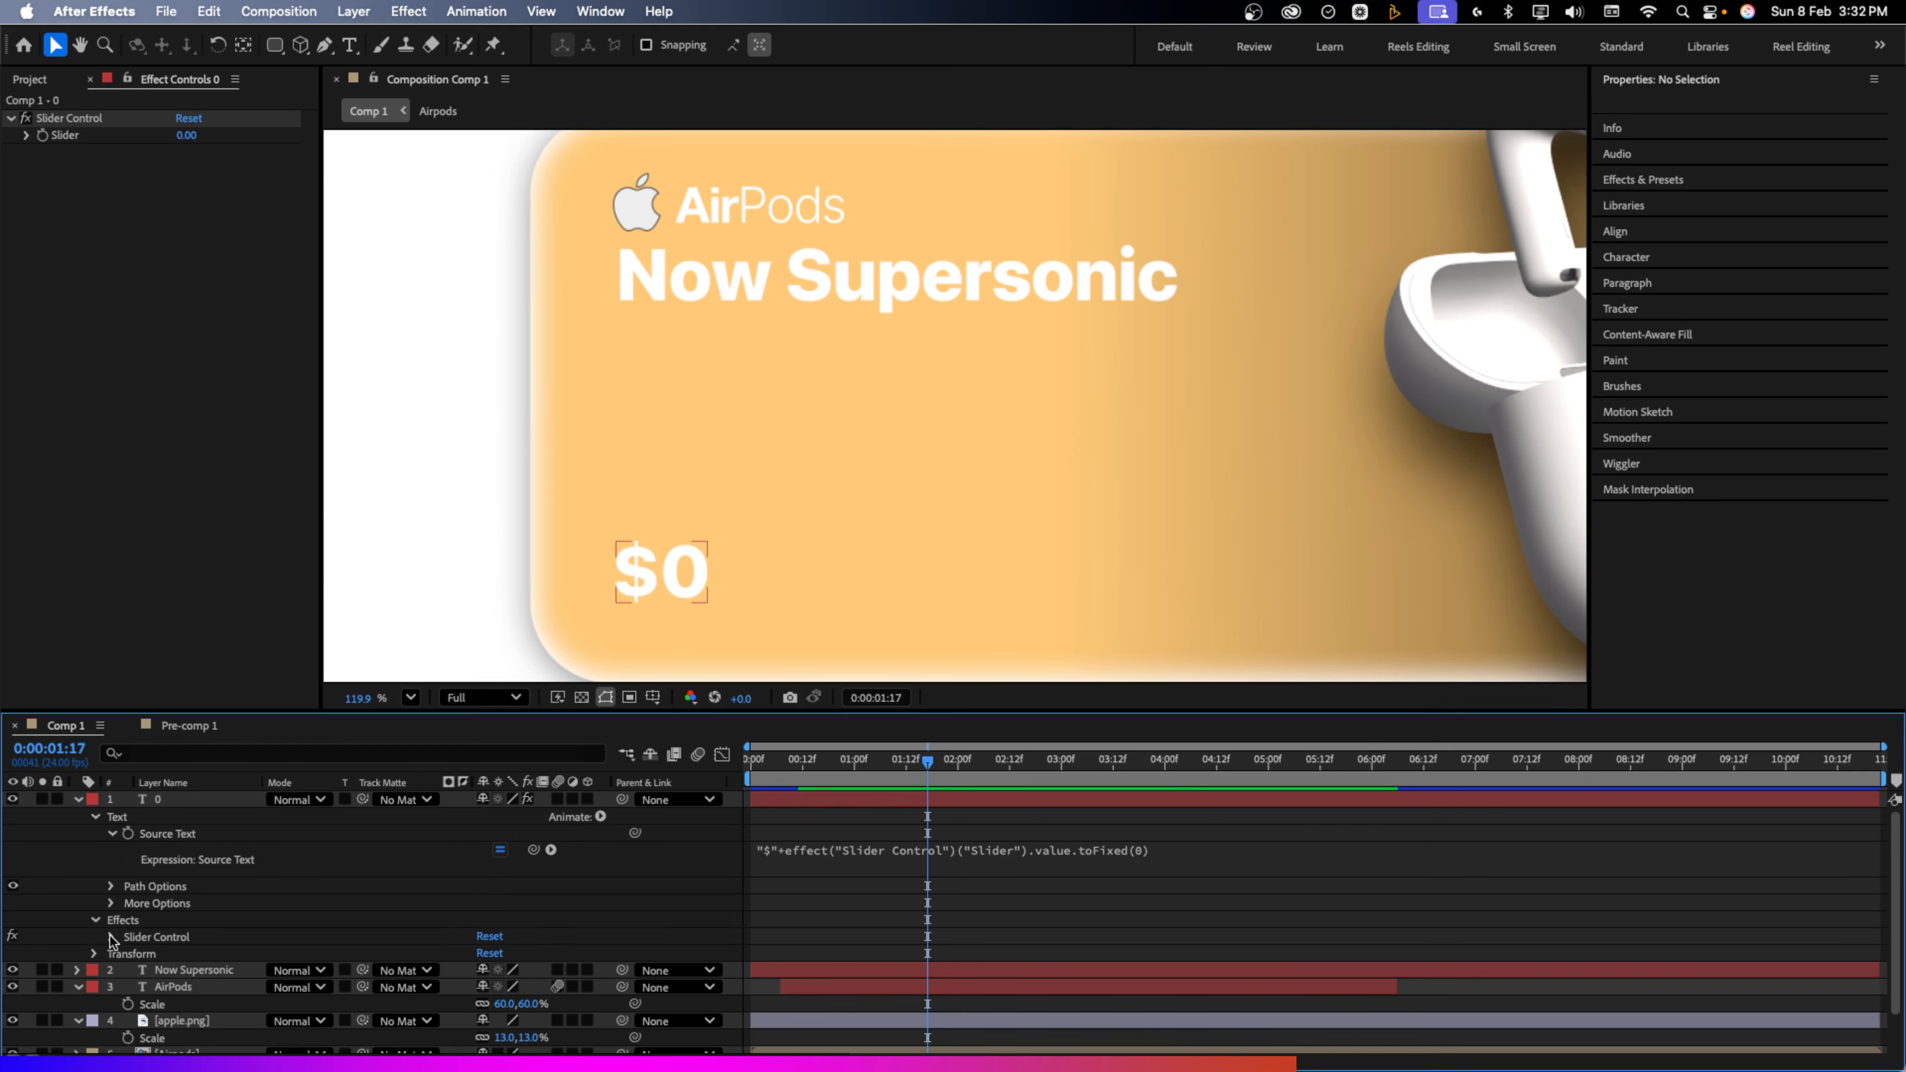
click(112, 937)
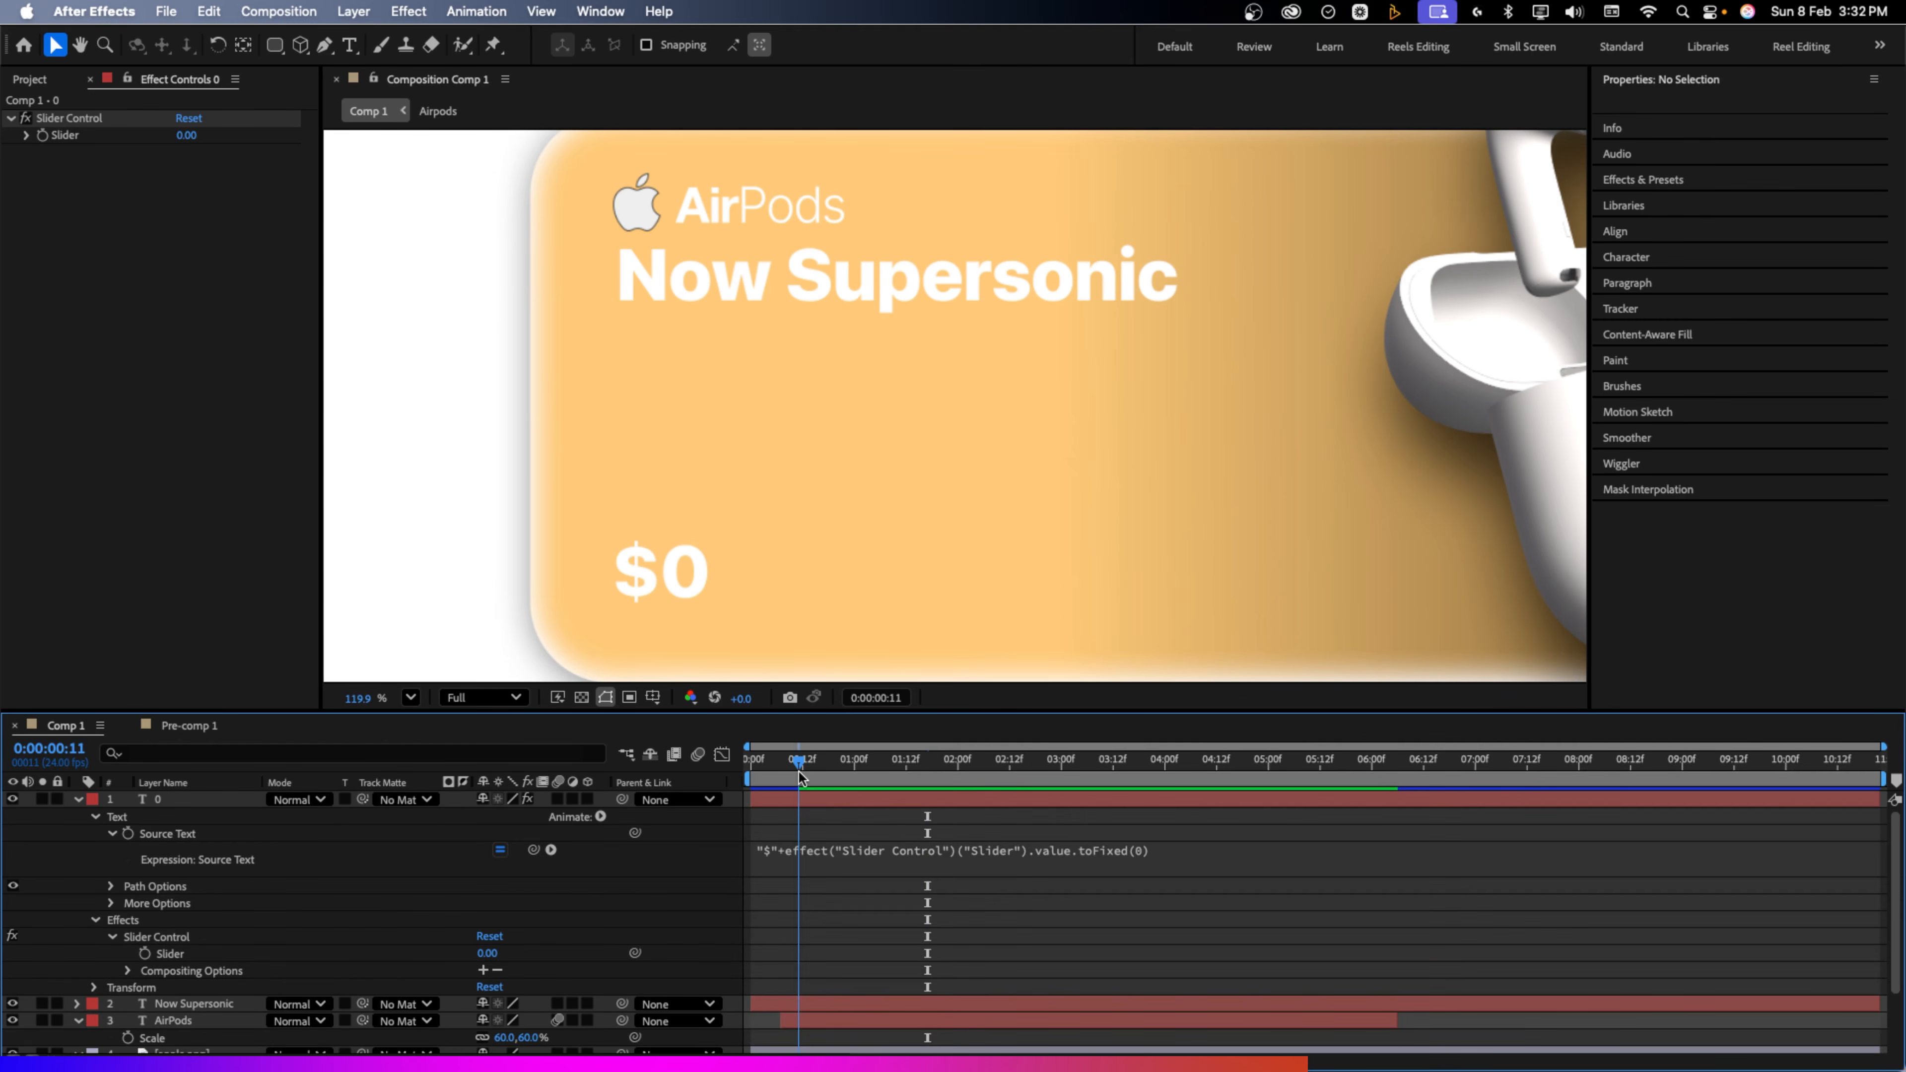
drag(798, 771, 860, 773)
click(144, 954)
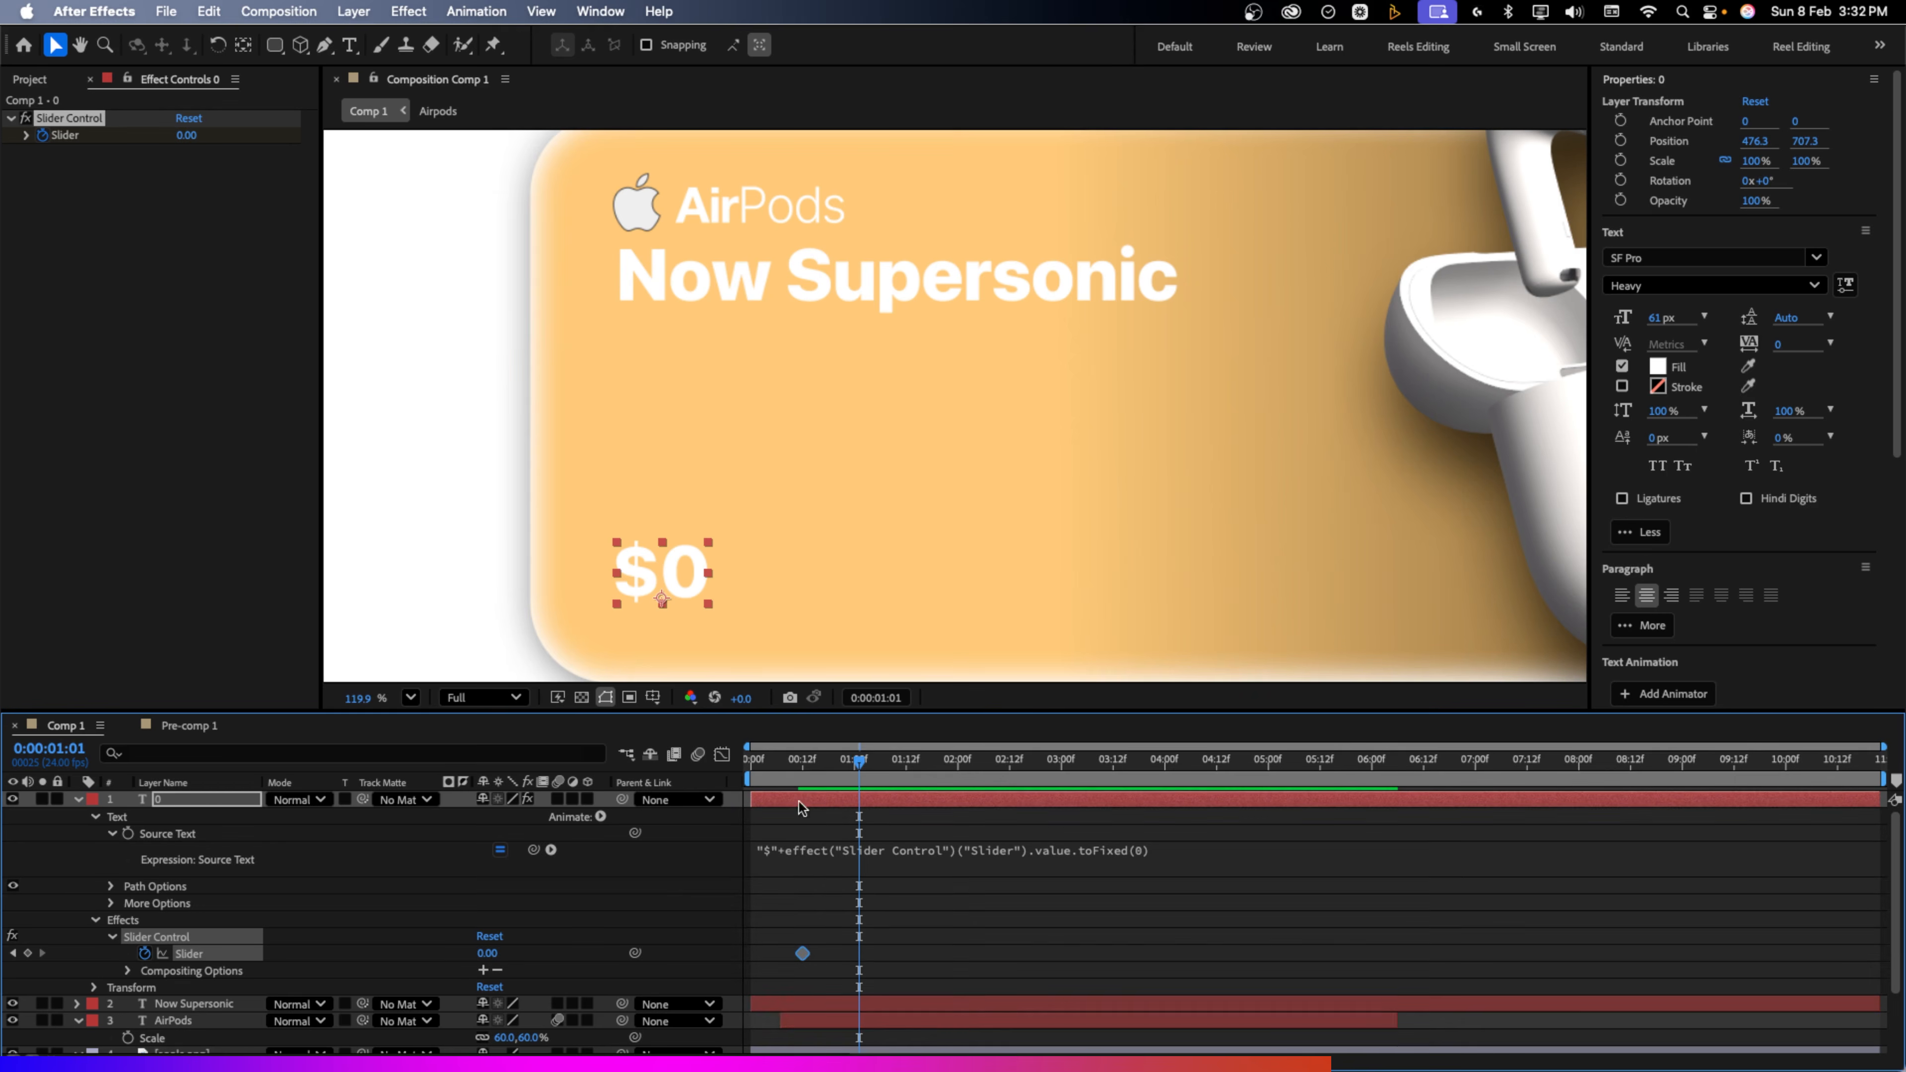
click(484, 954)
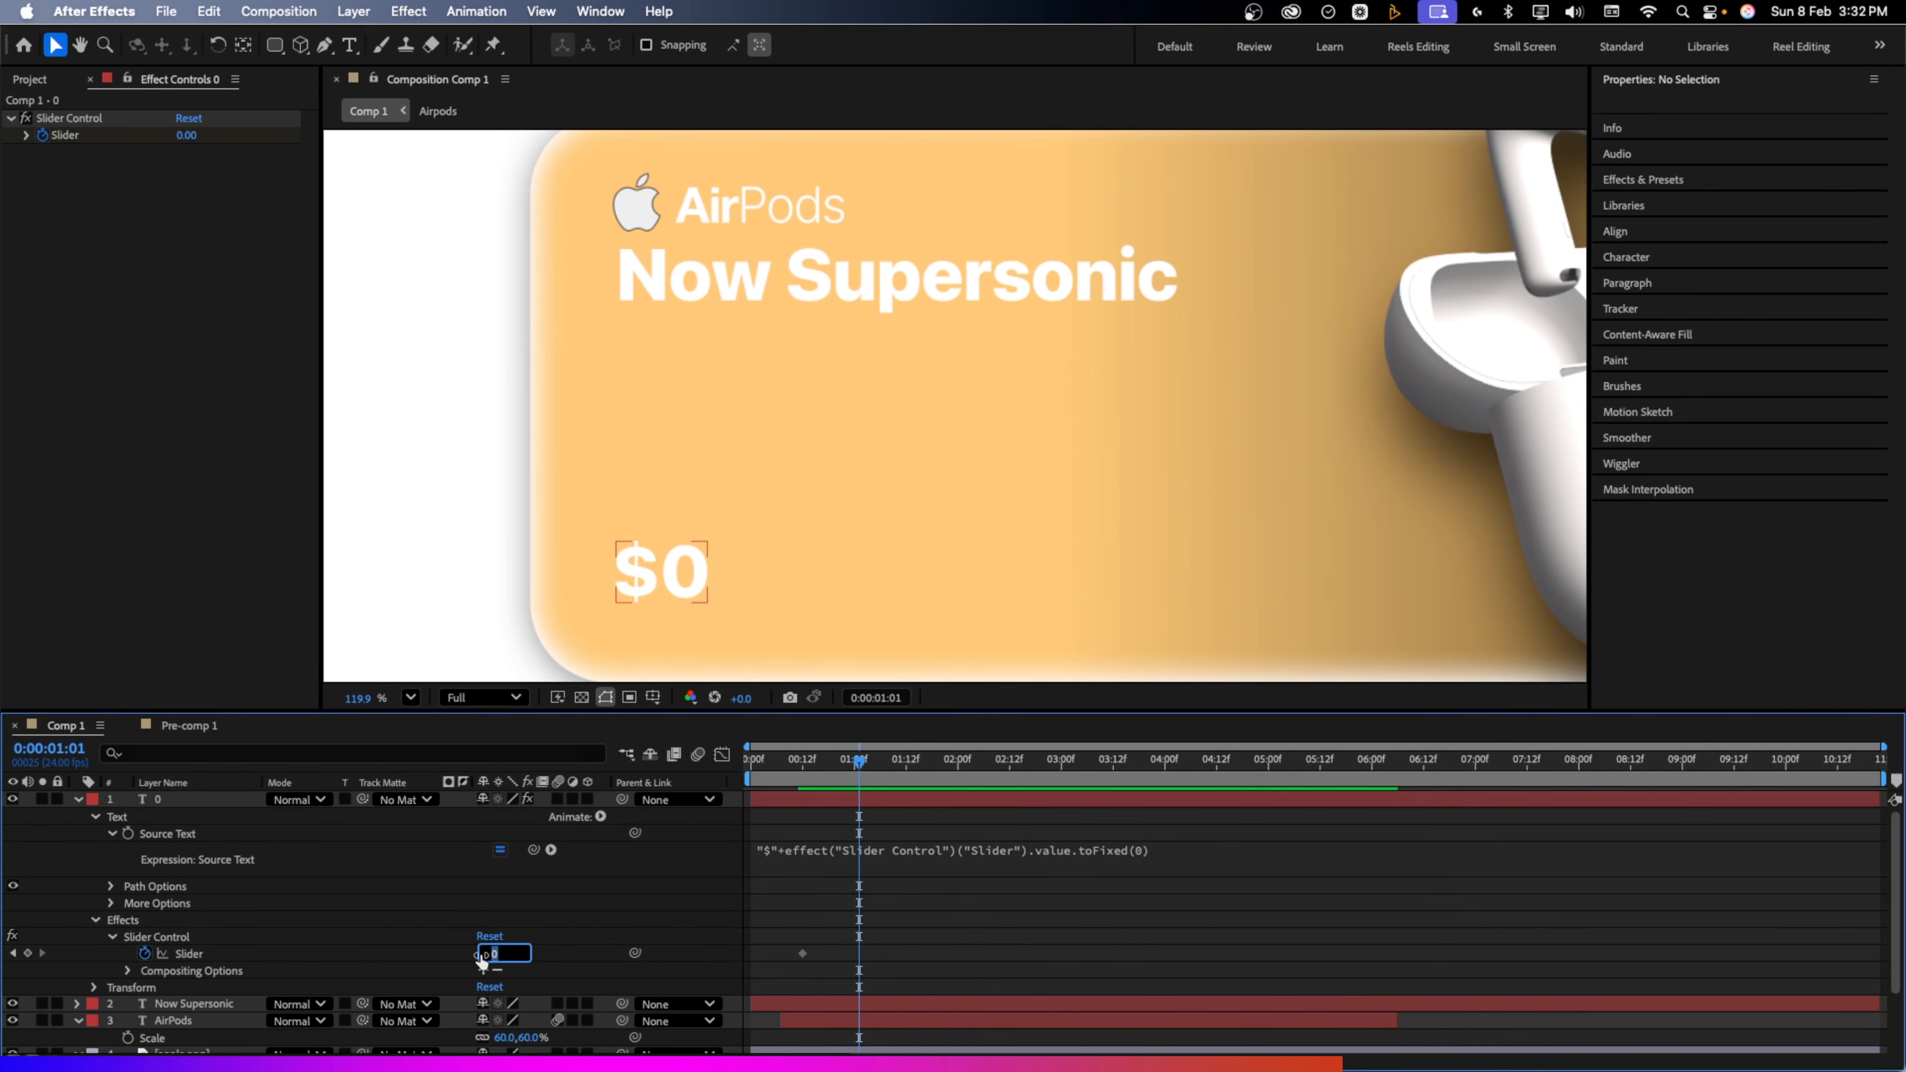
text(120)
key(Return)
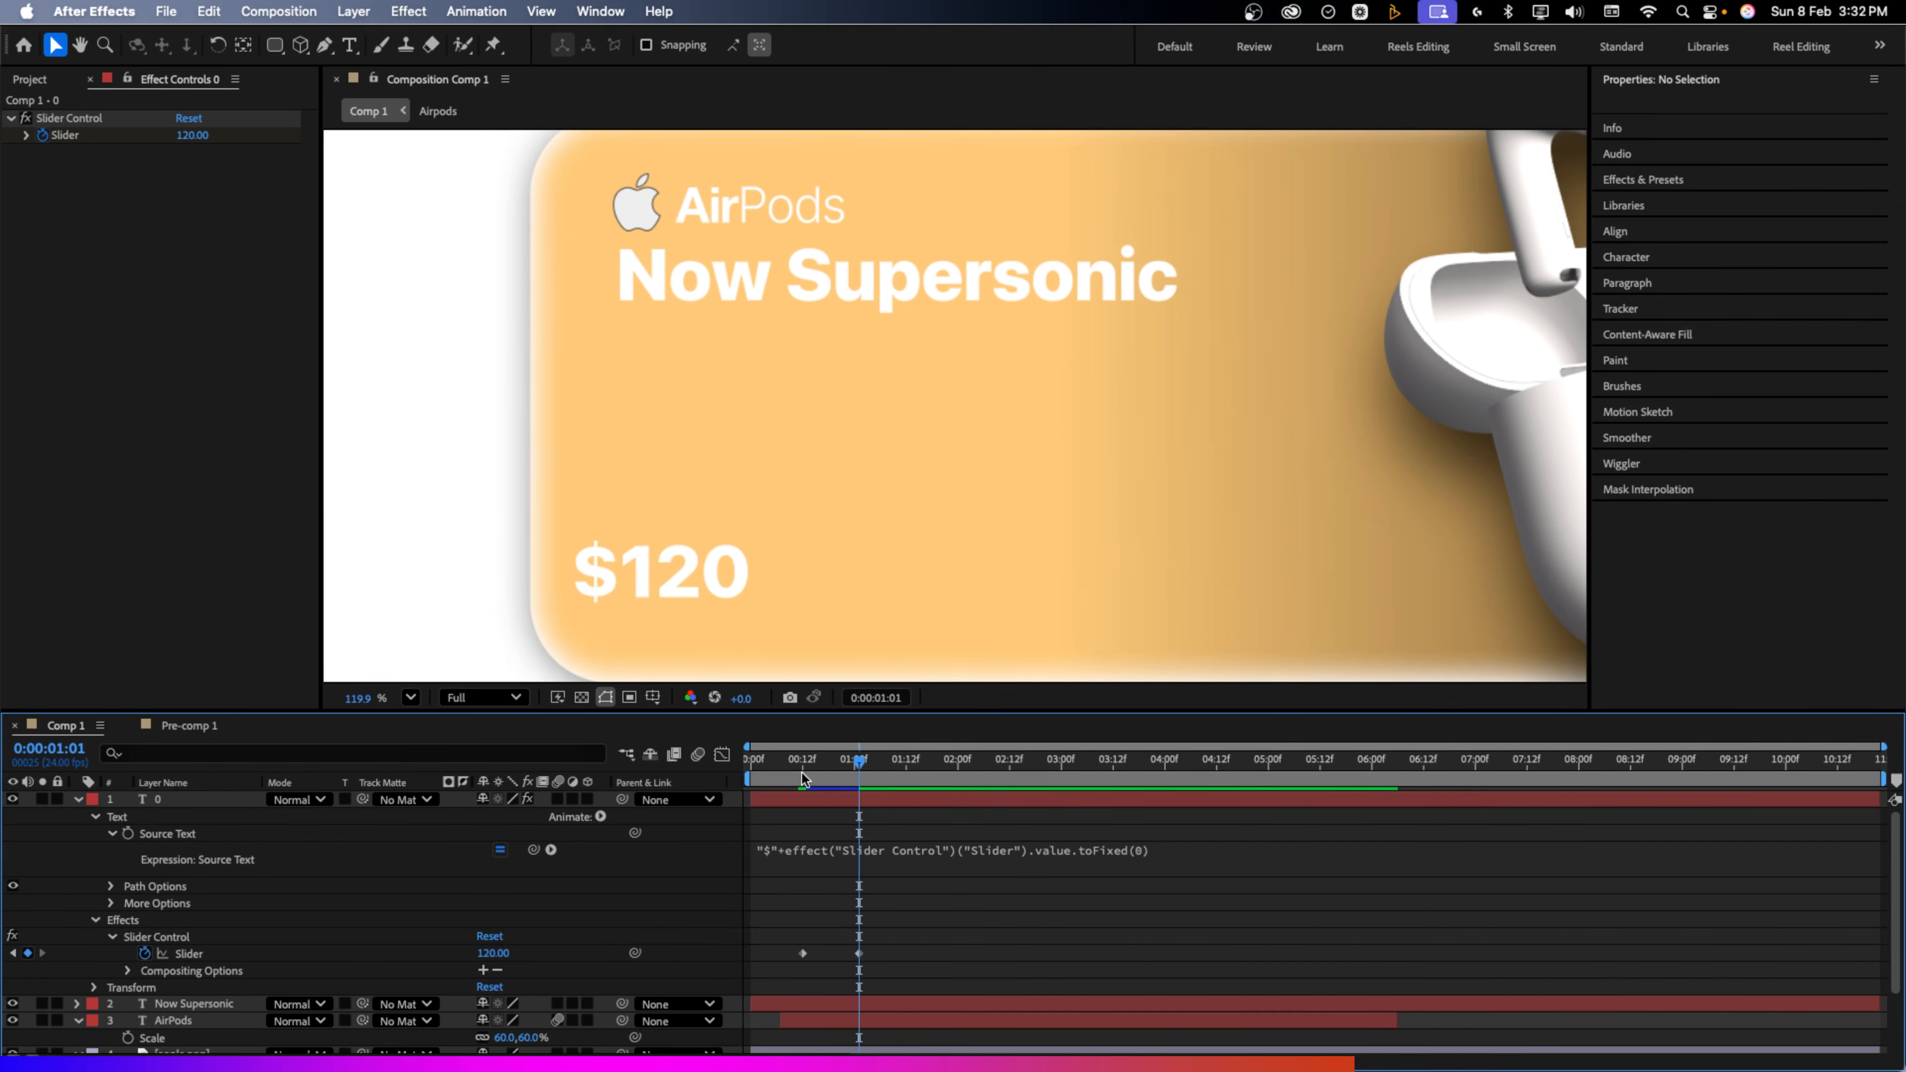
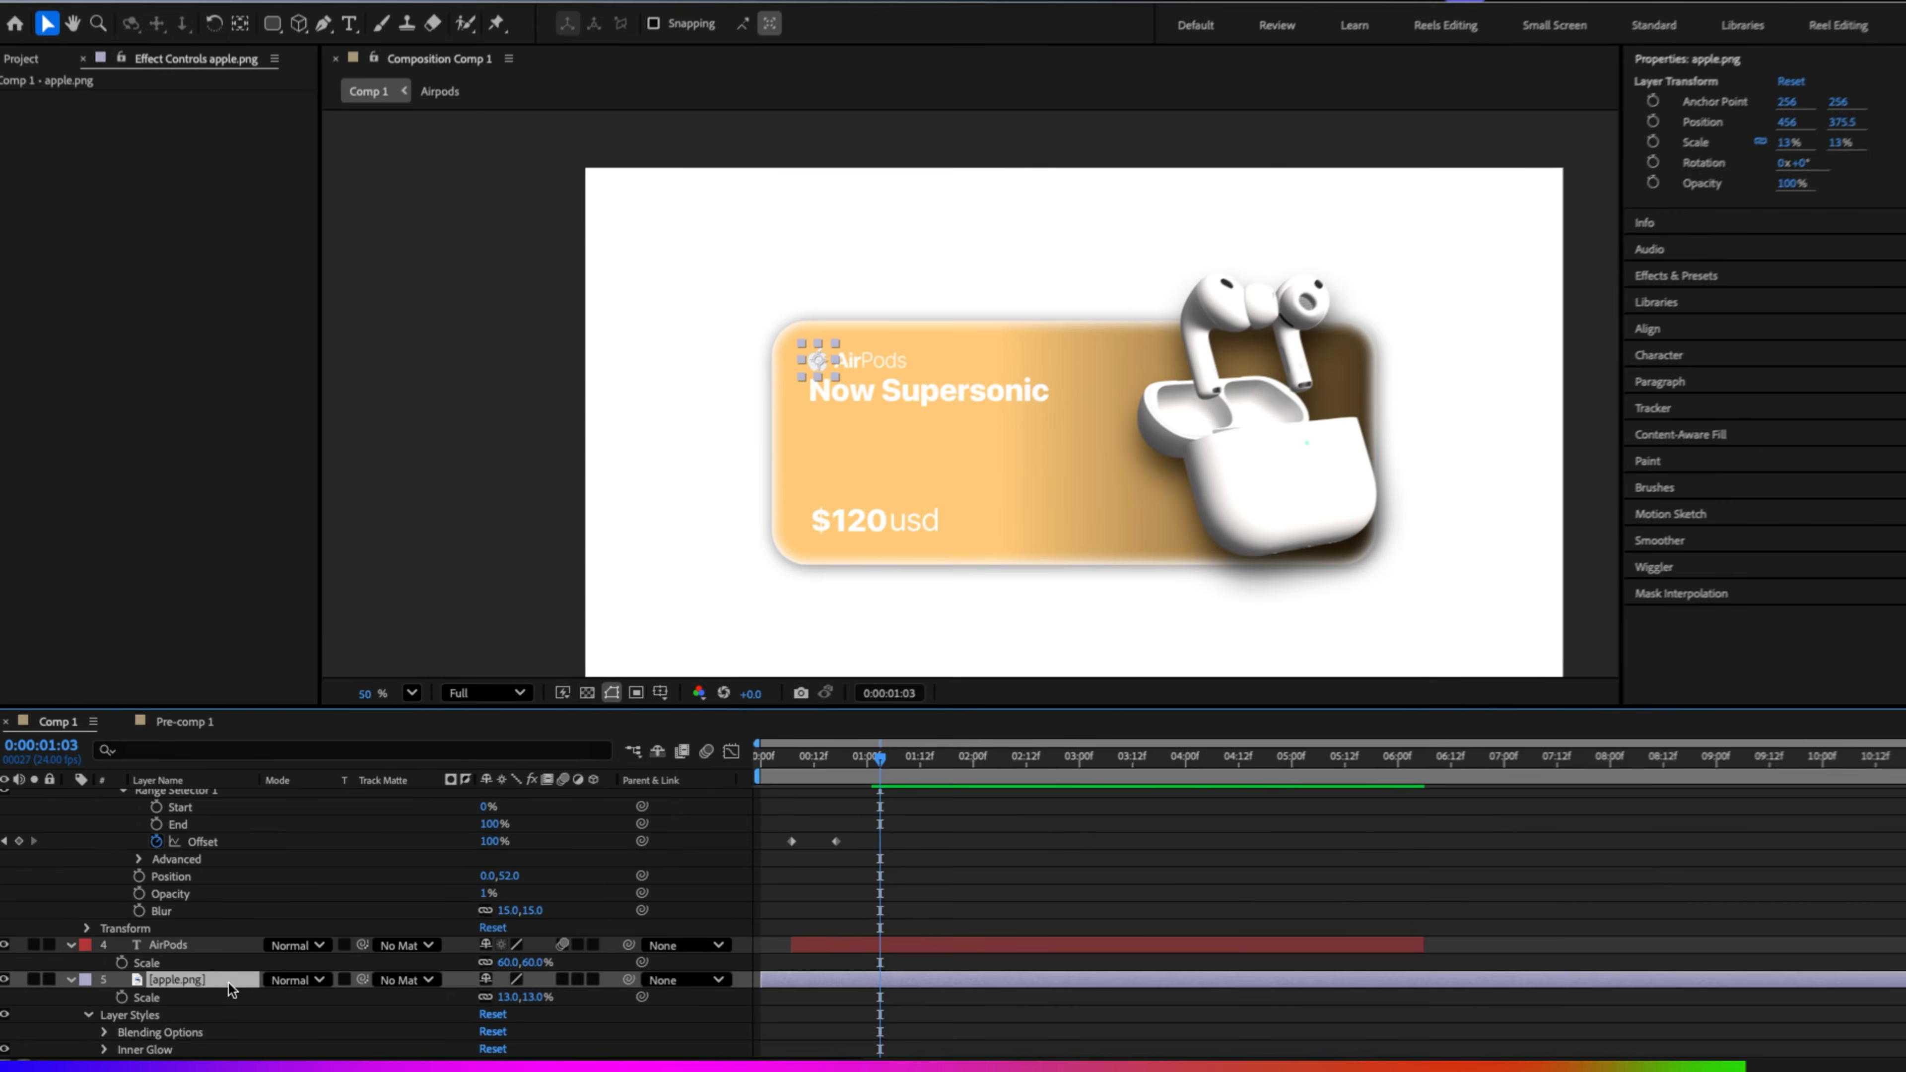
Keyframe apple.png's opacity from 0% at frame 0 to 100% at 00:17, then preview the fade-in
key(alt+shift+t)
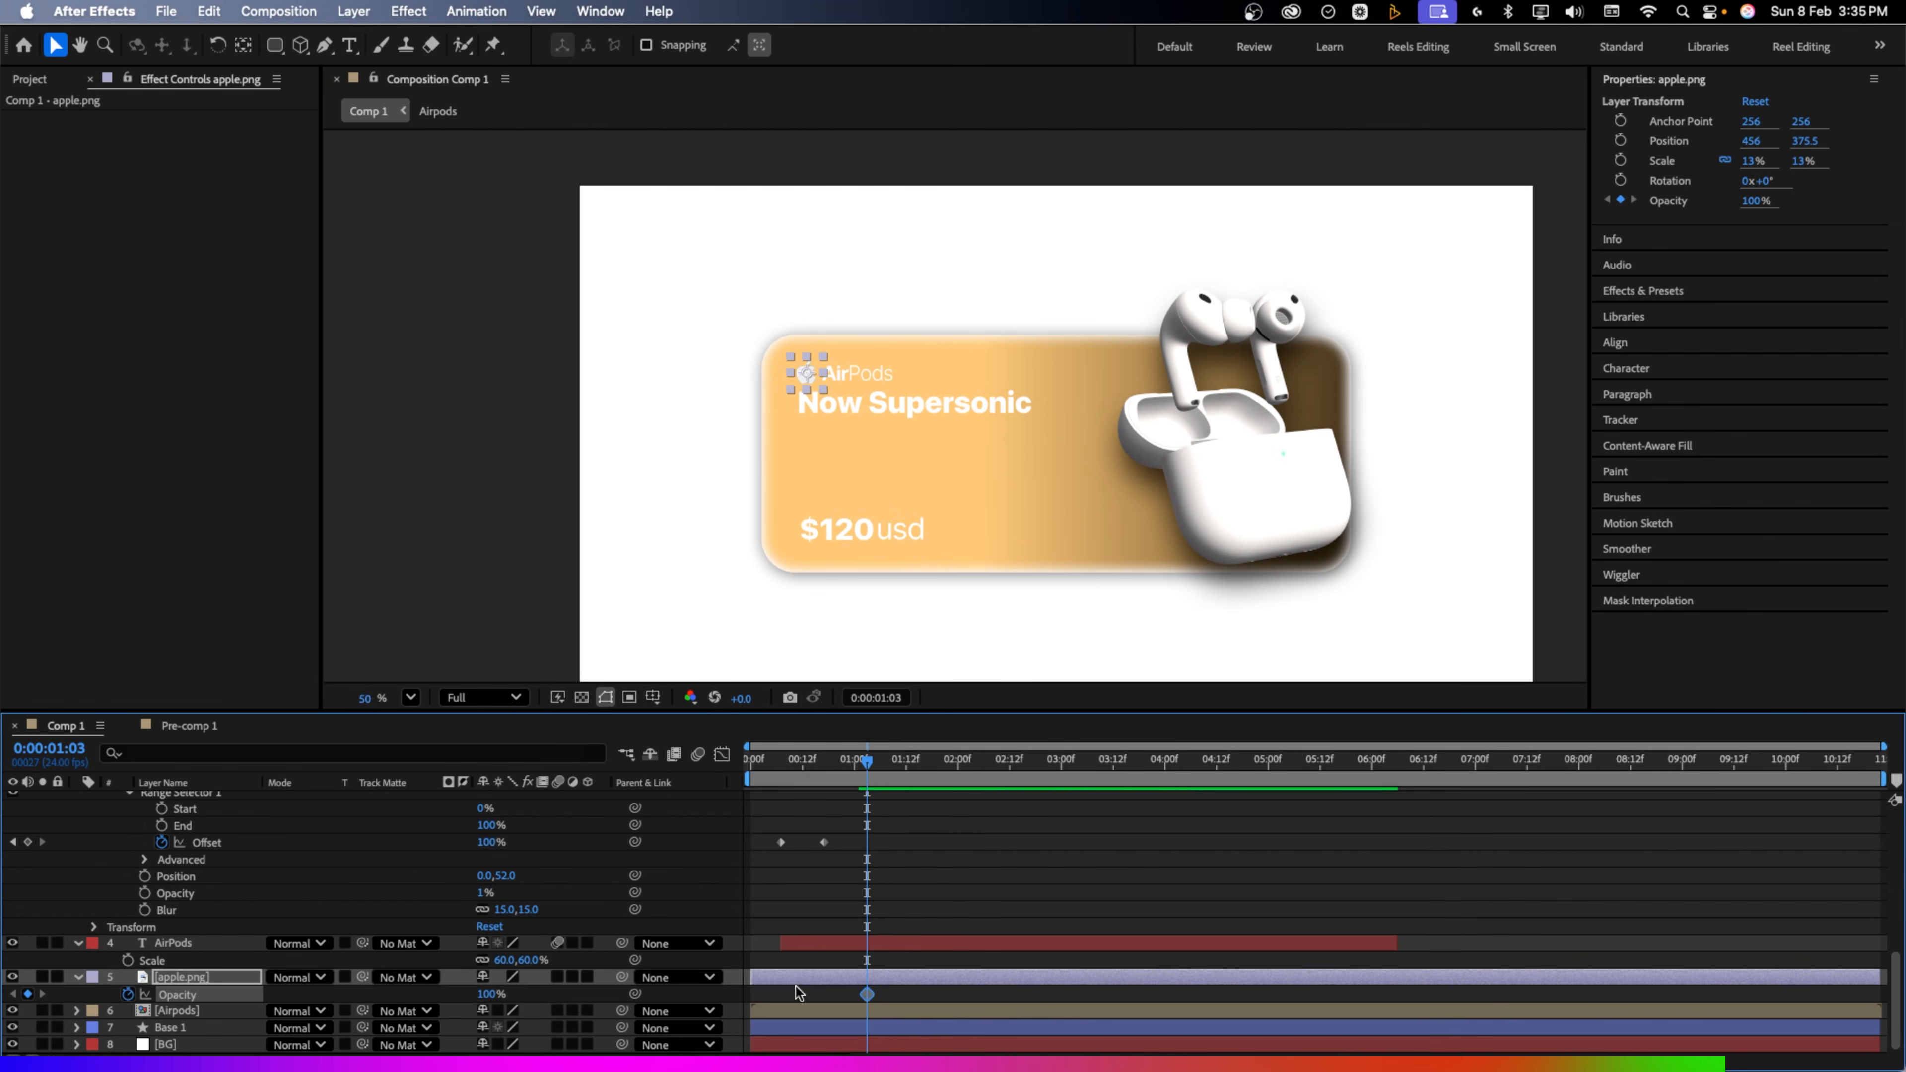
drag(866, 994, 802, 995)
drag(759, 783, 747, 782)
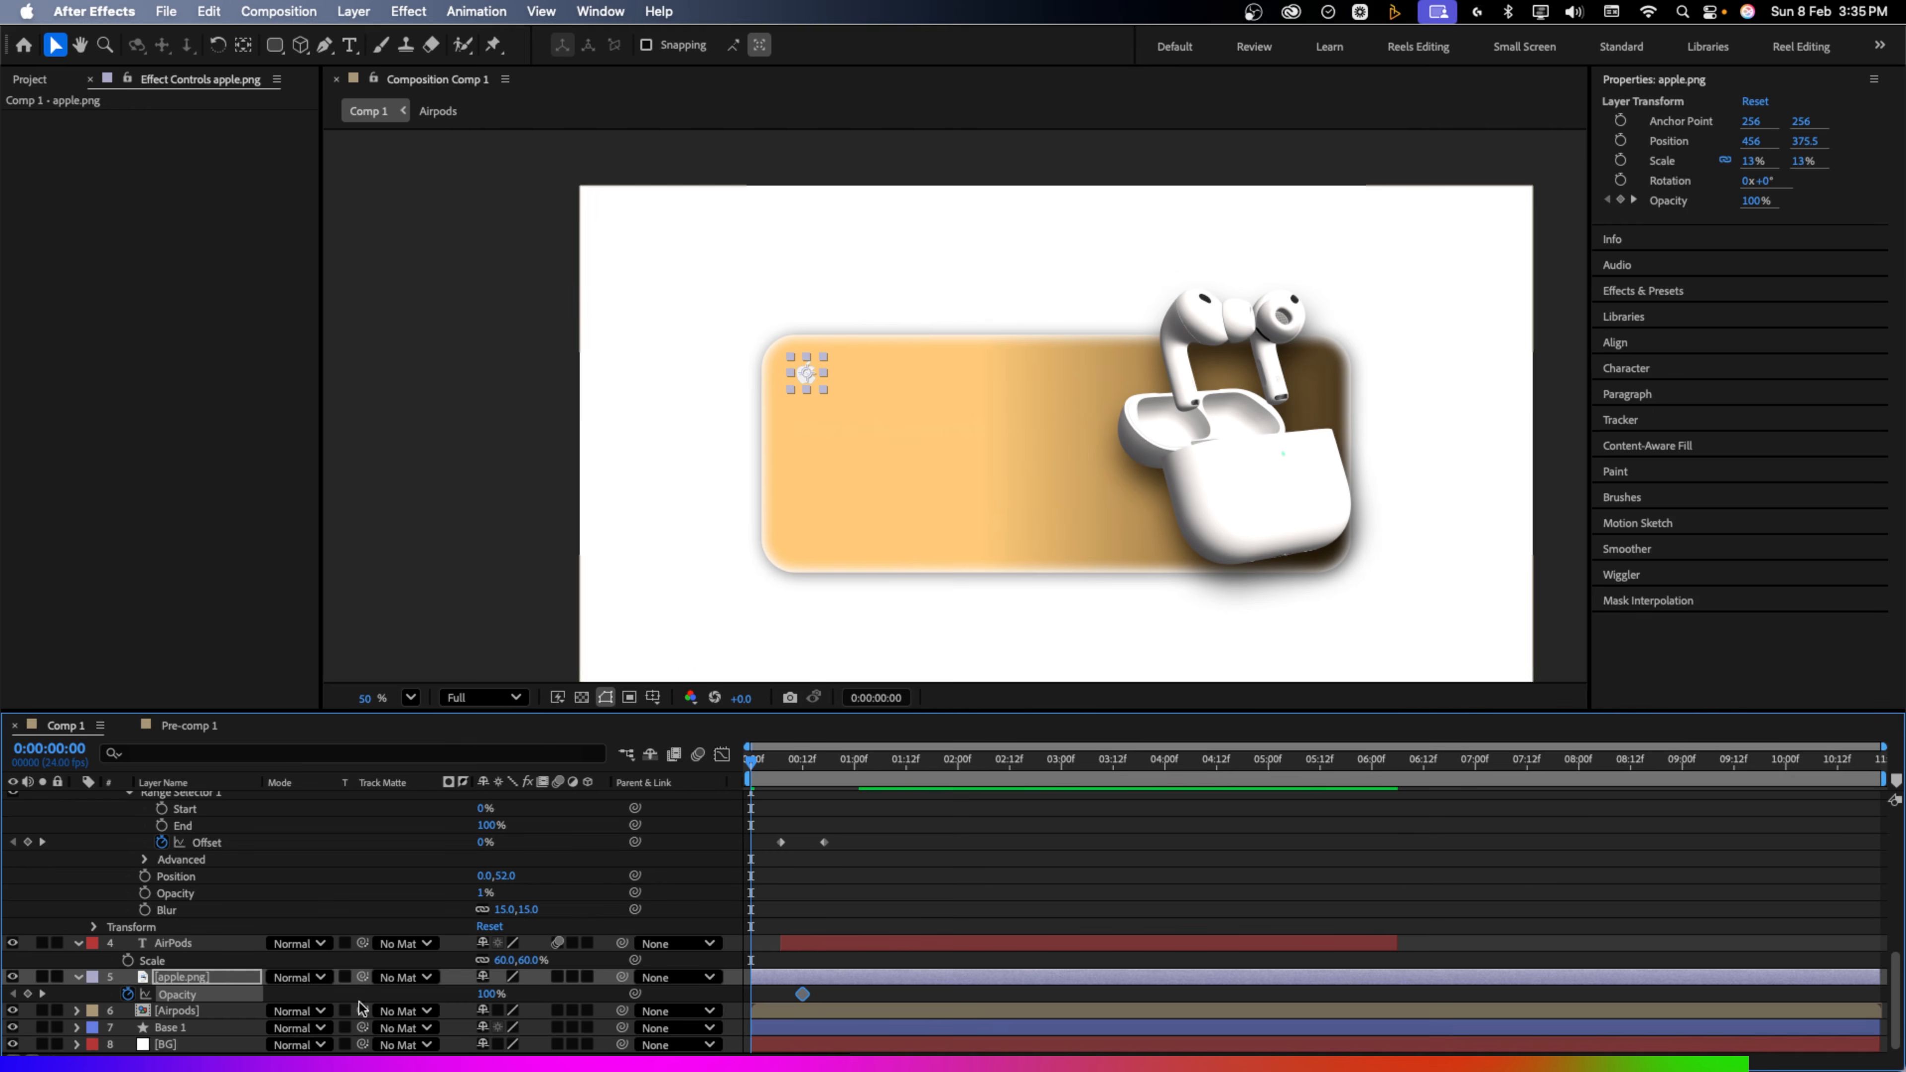
drag(490, 995, 284, 1009)
key(space)
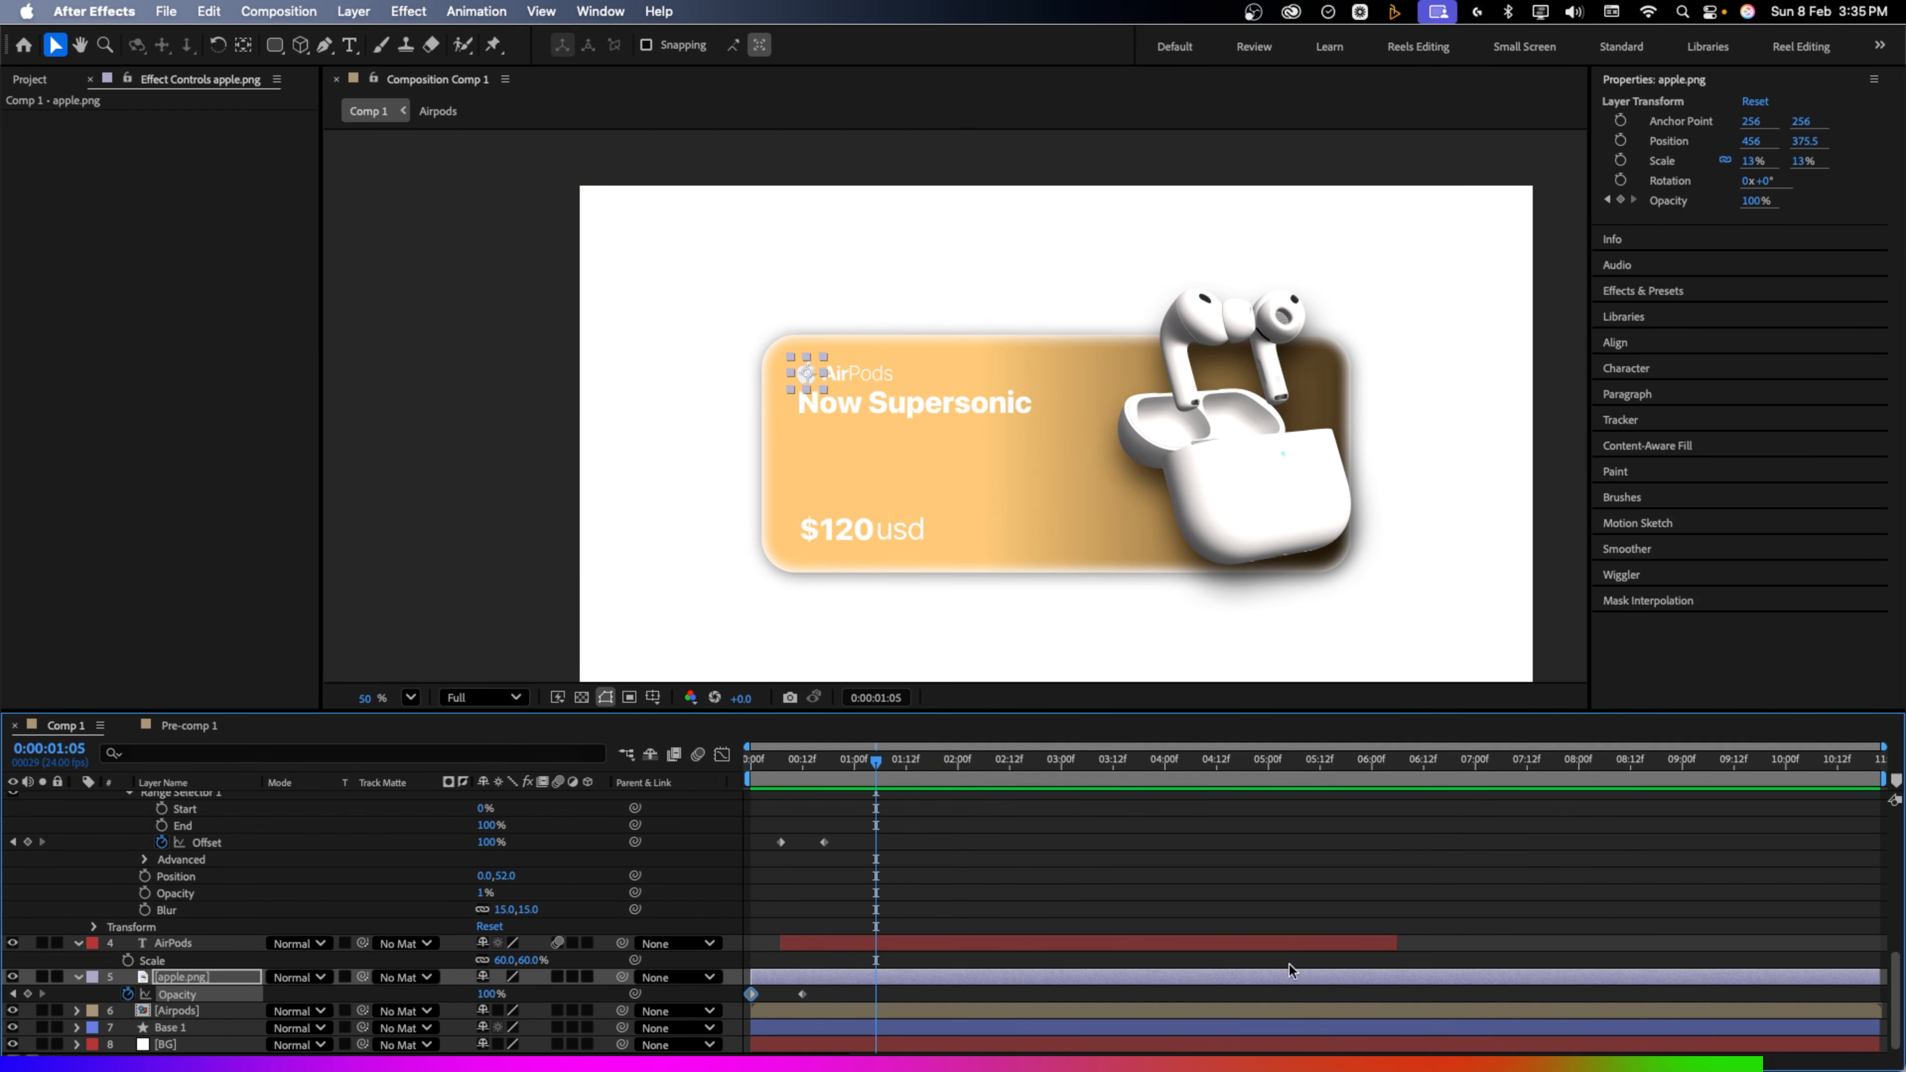
Open the Airpods composition containing the 3D model
scroll(1289, 970, up, 10)
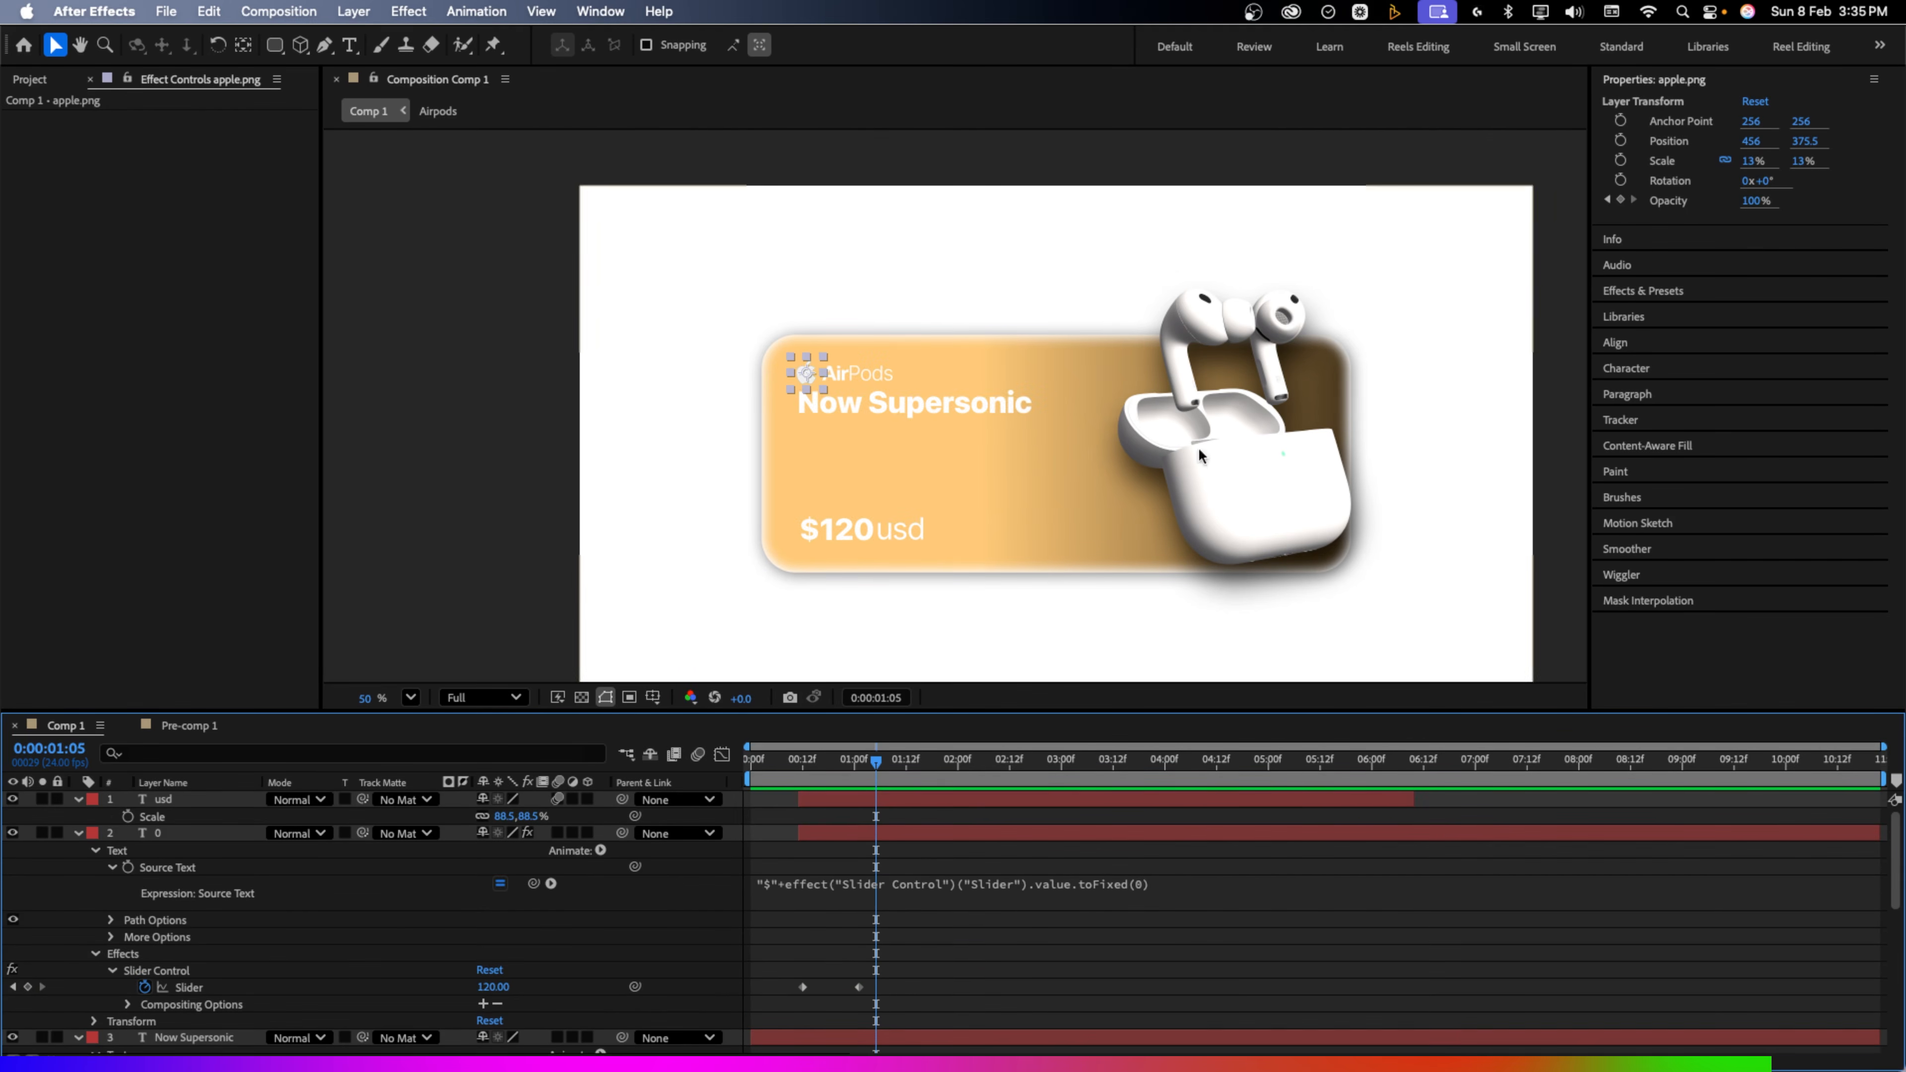
scroll(372, 844, down, 10)
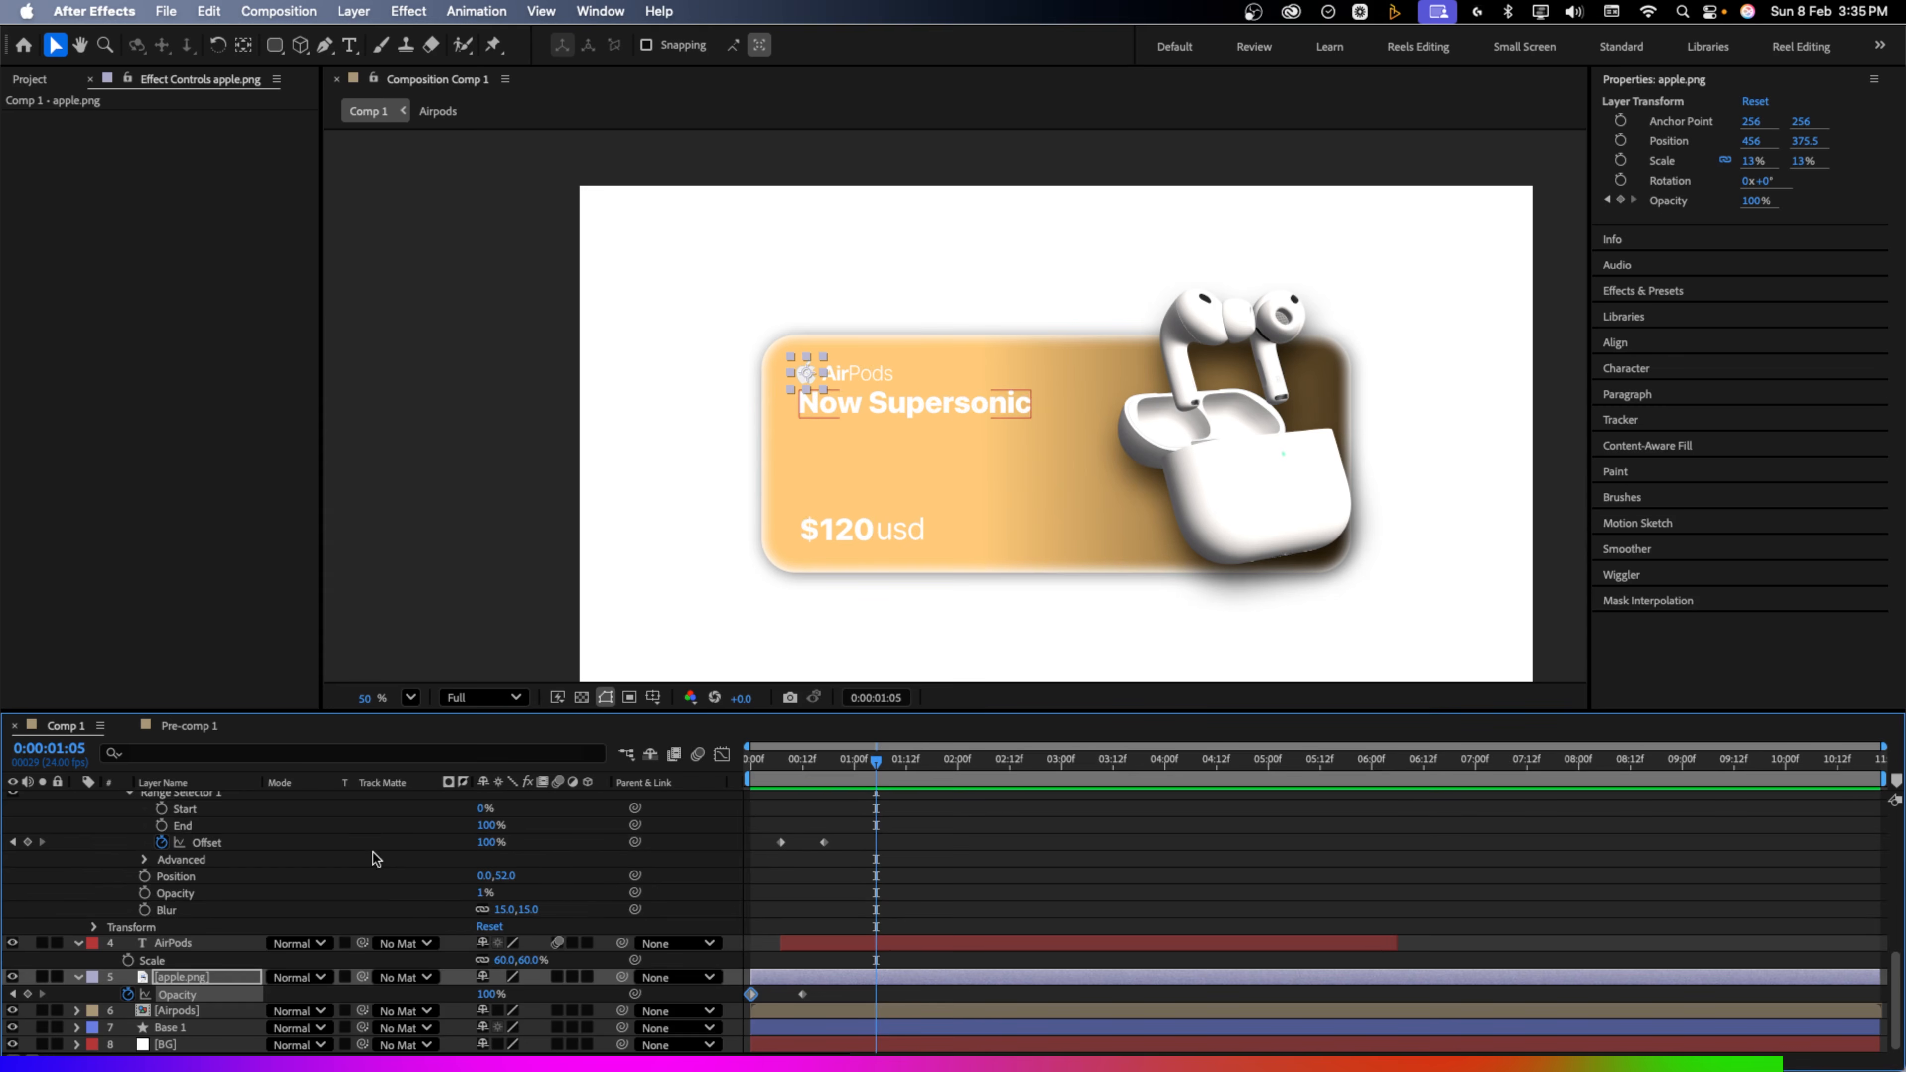
double_click(207, 1016)
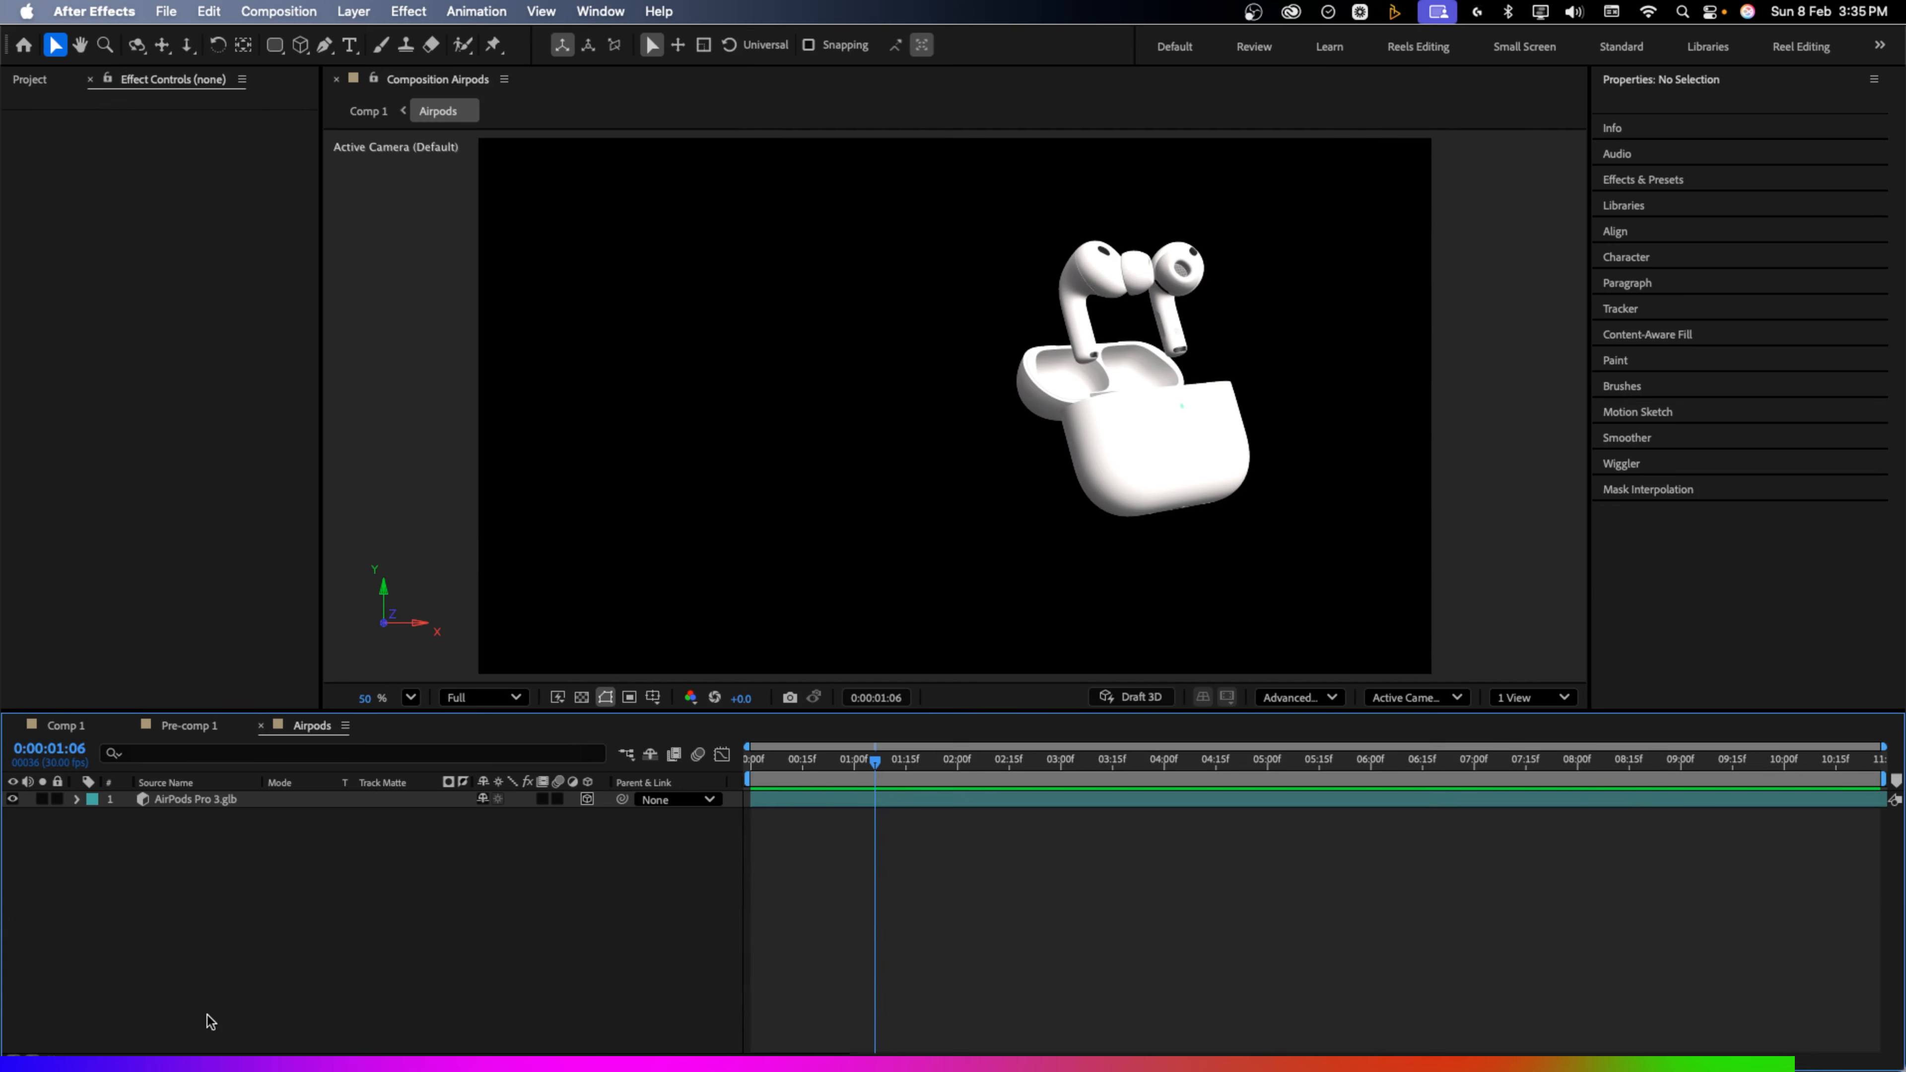
Keyframe the AirPods model's Z Rotation from 0x+66° at 0:00 to 1x+127° at four seconds
drag(761, 778, 729, 781)
click(174, 802)
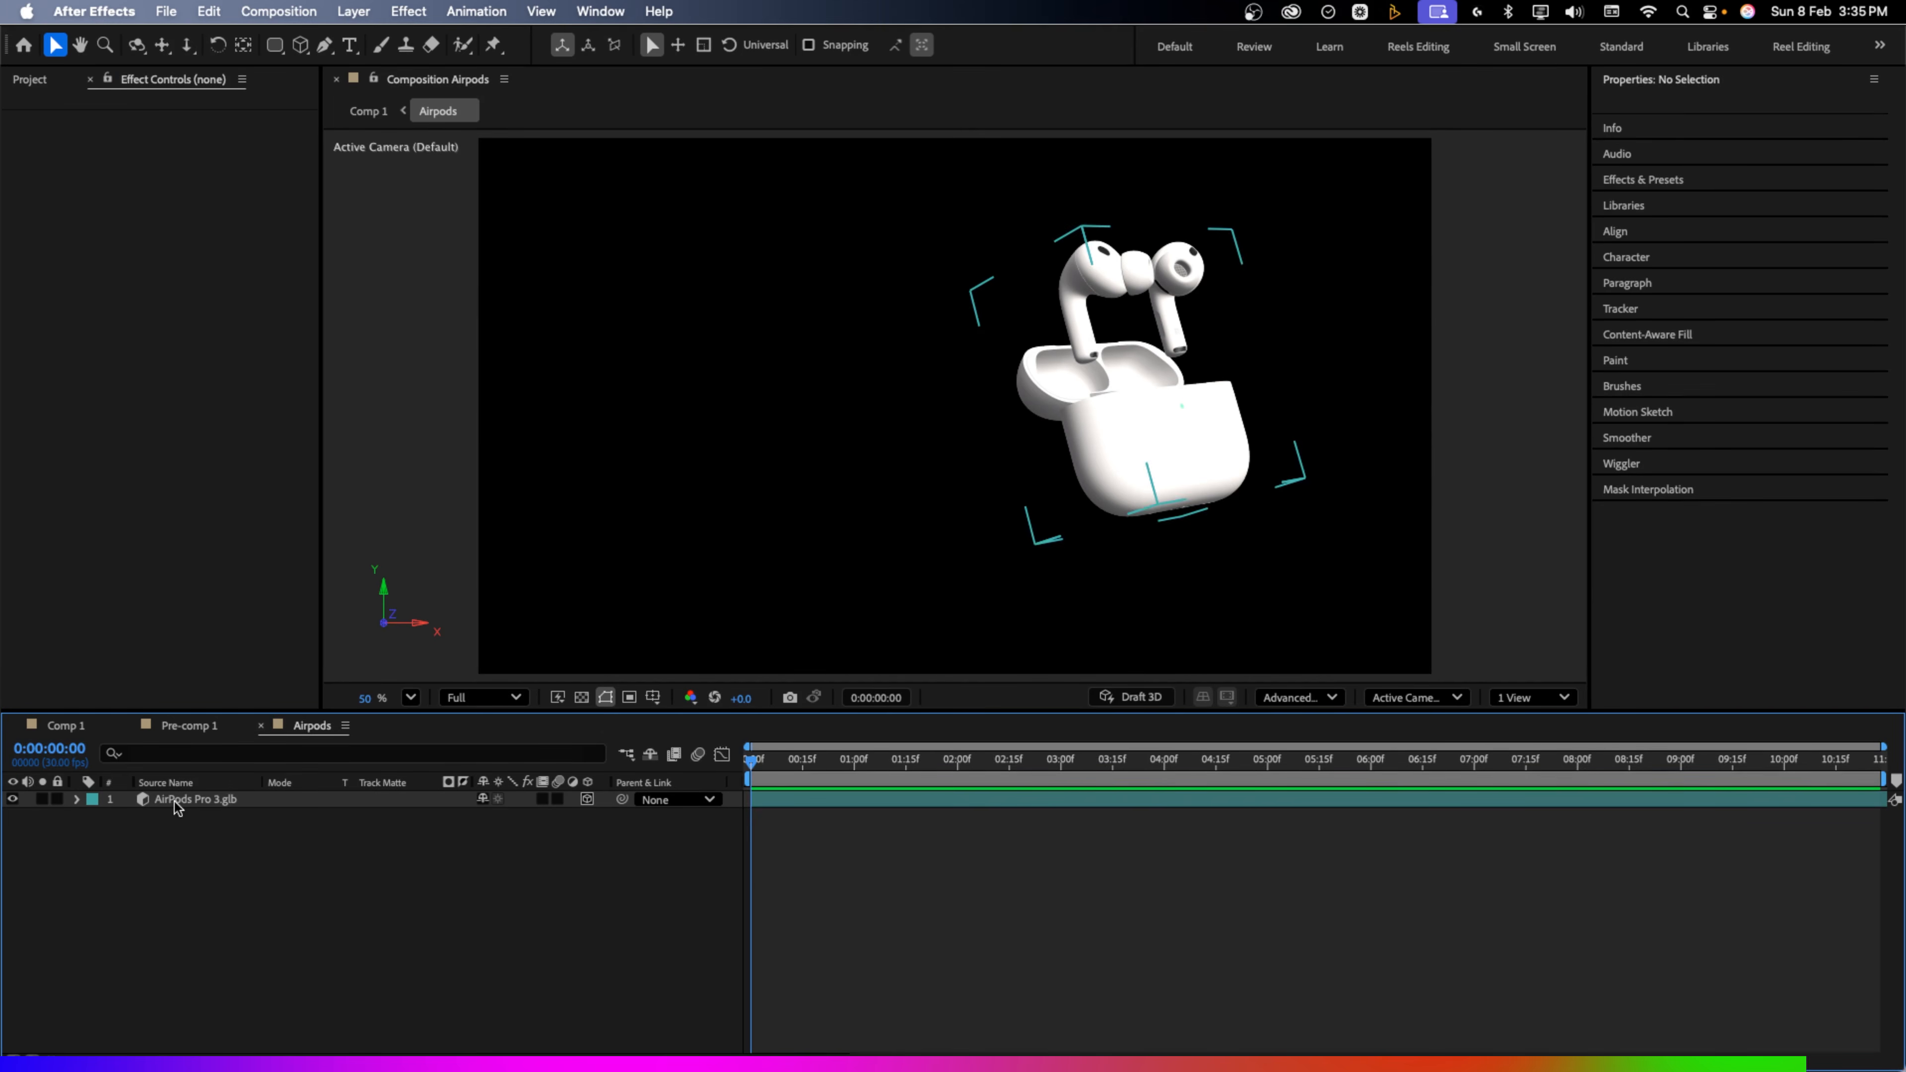
key(r)
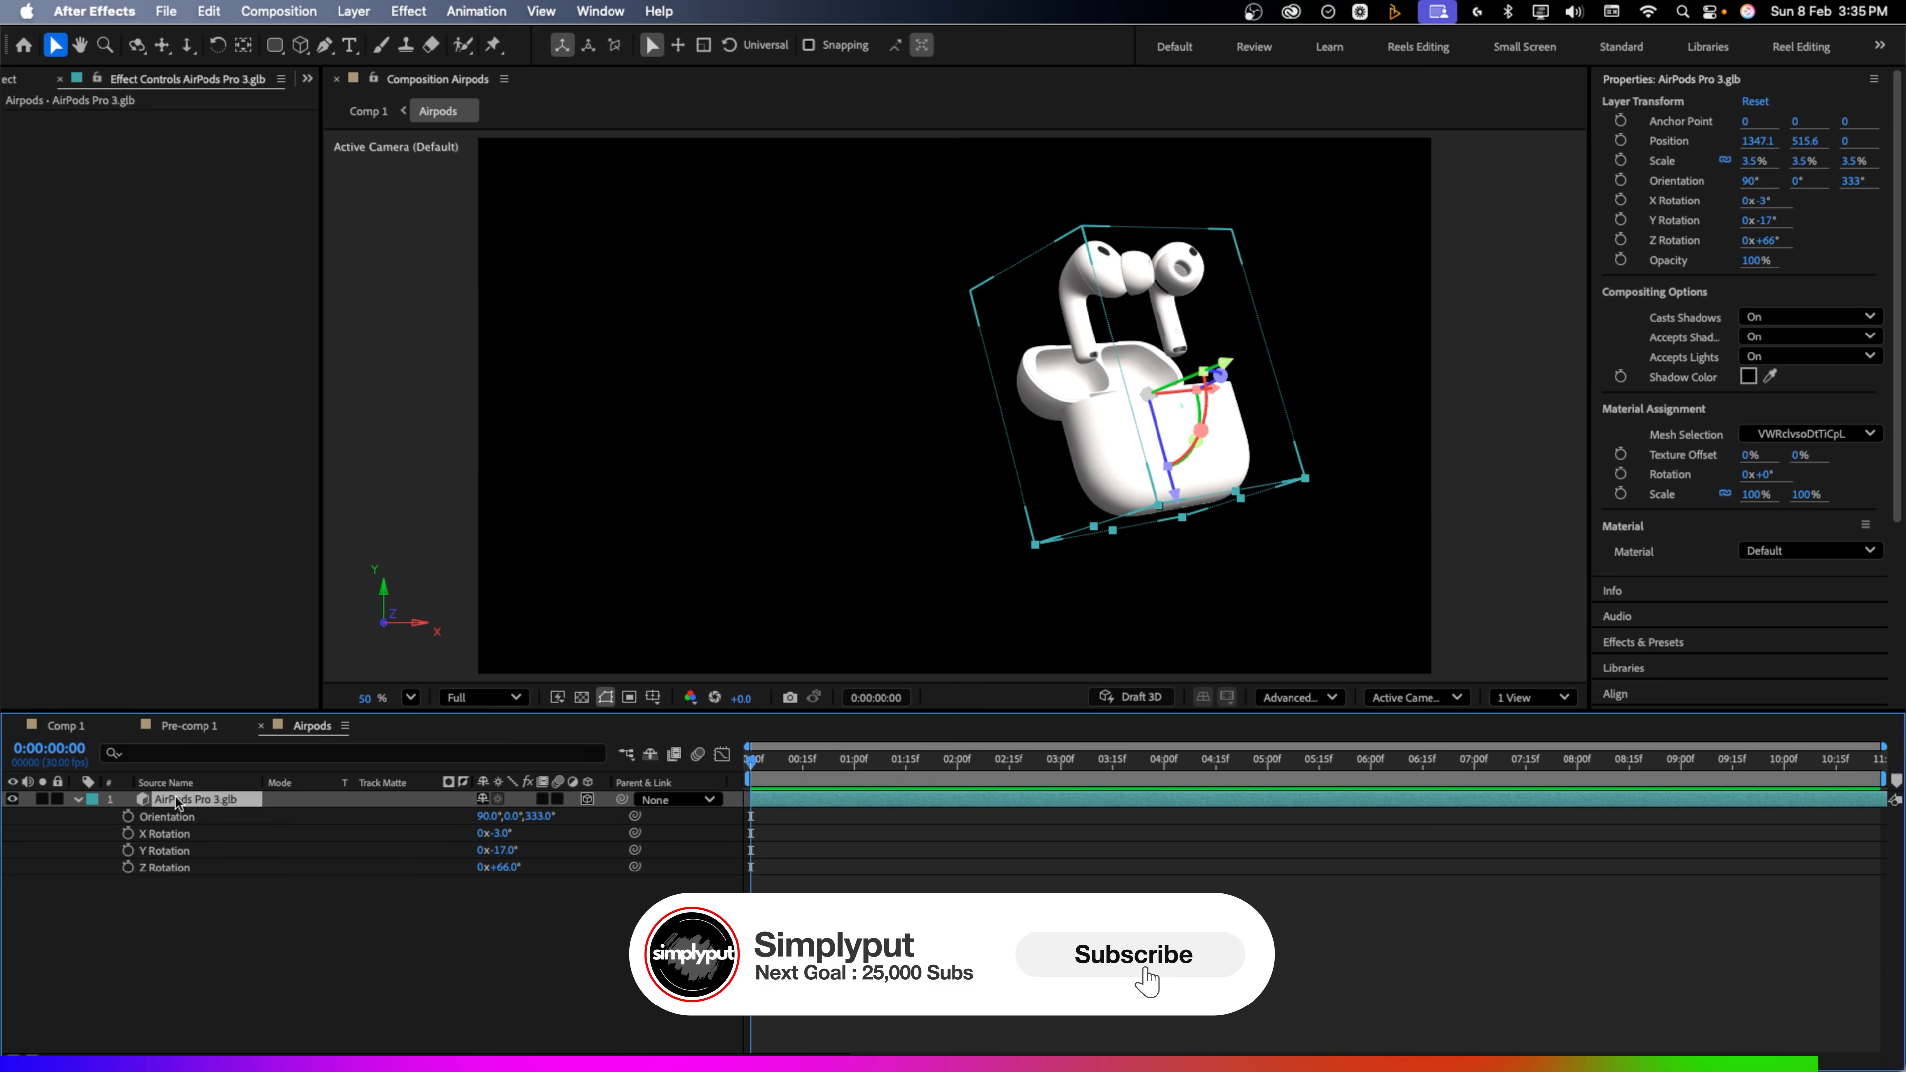
click(128, 866)
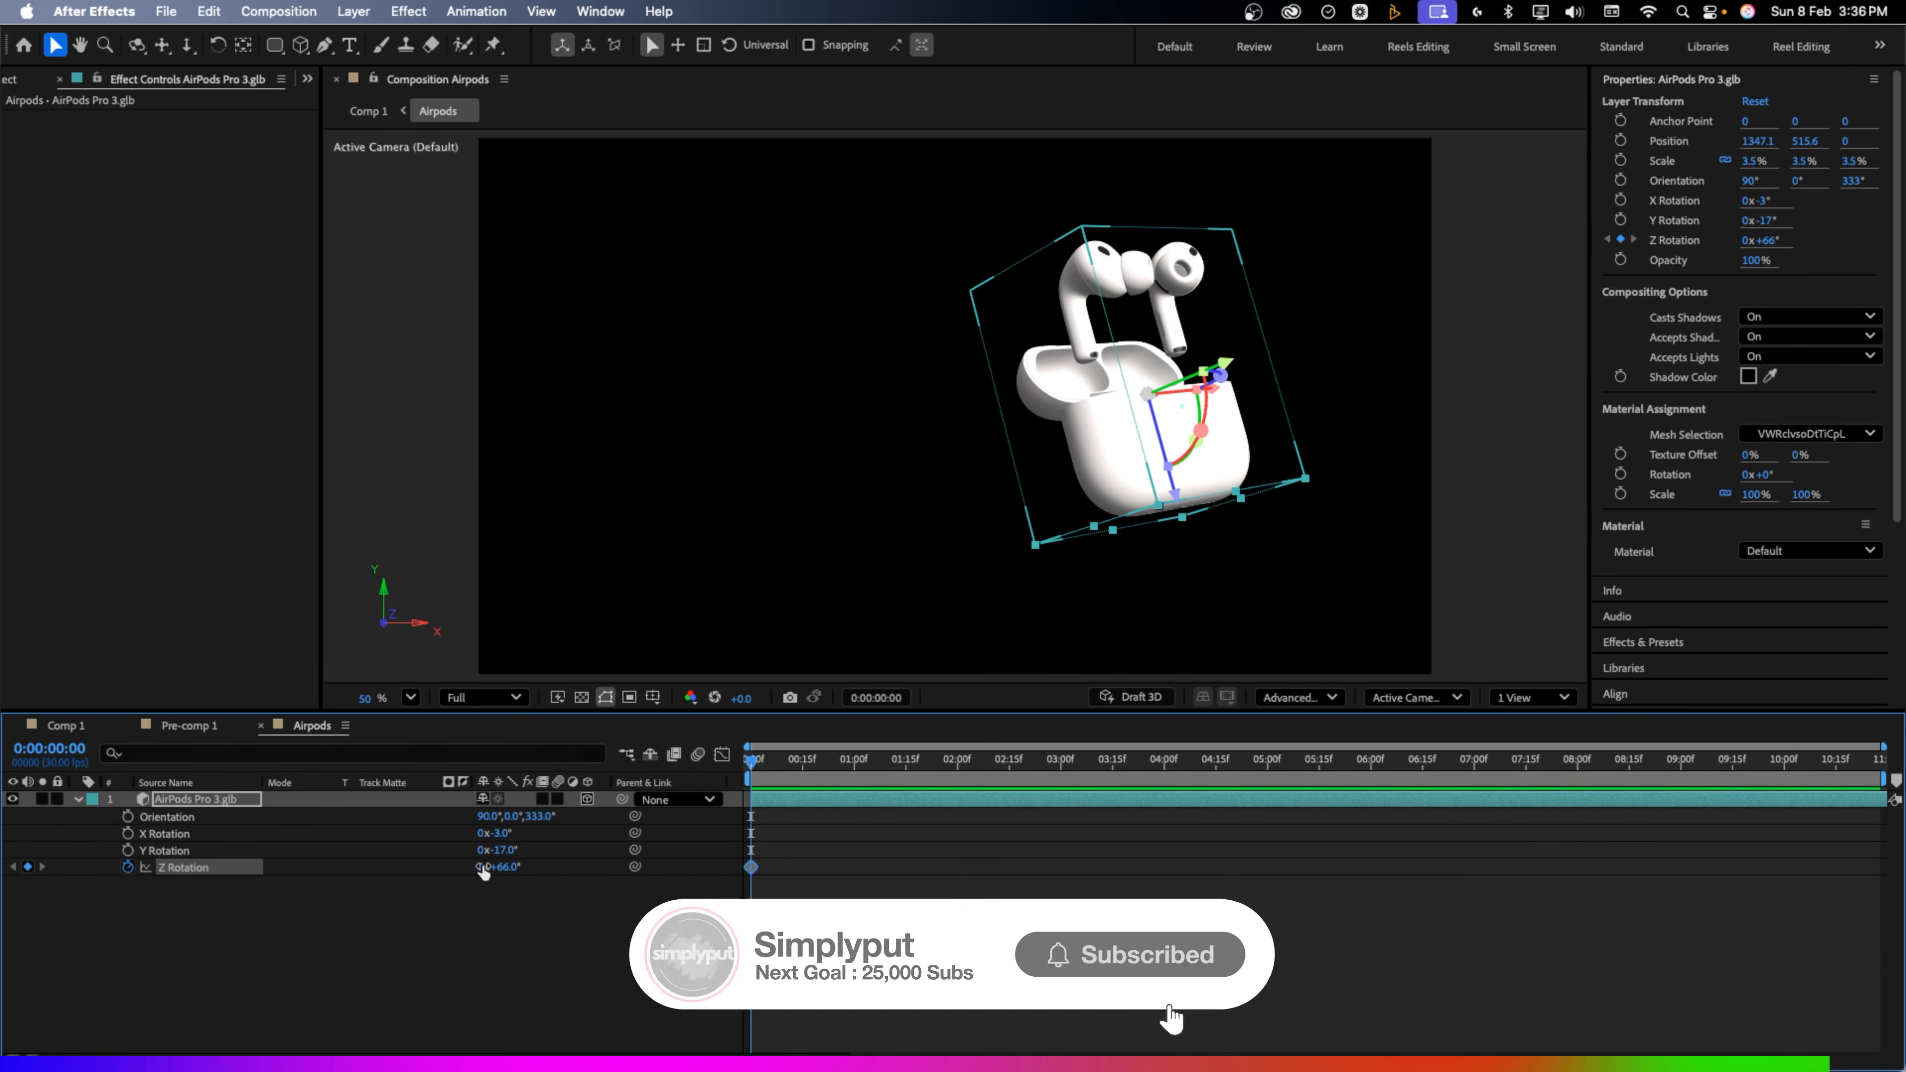
drag(754, 785, 1163, 792)
mouse_move(514, 873)
mouse_down()
mouse_move(717, 860)
mouse_move(516, 868)
mouse_move(536, 867)
mouse_up()
Return to the AirPods card composition and play it from the start to check the spin
click(72, 725)
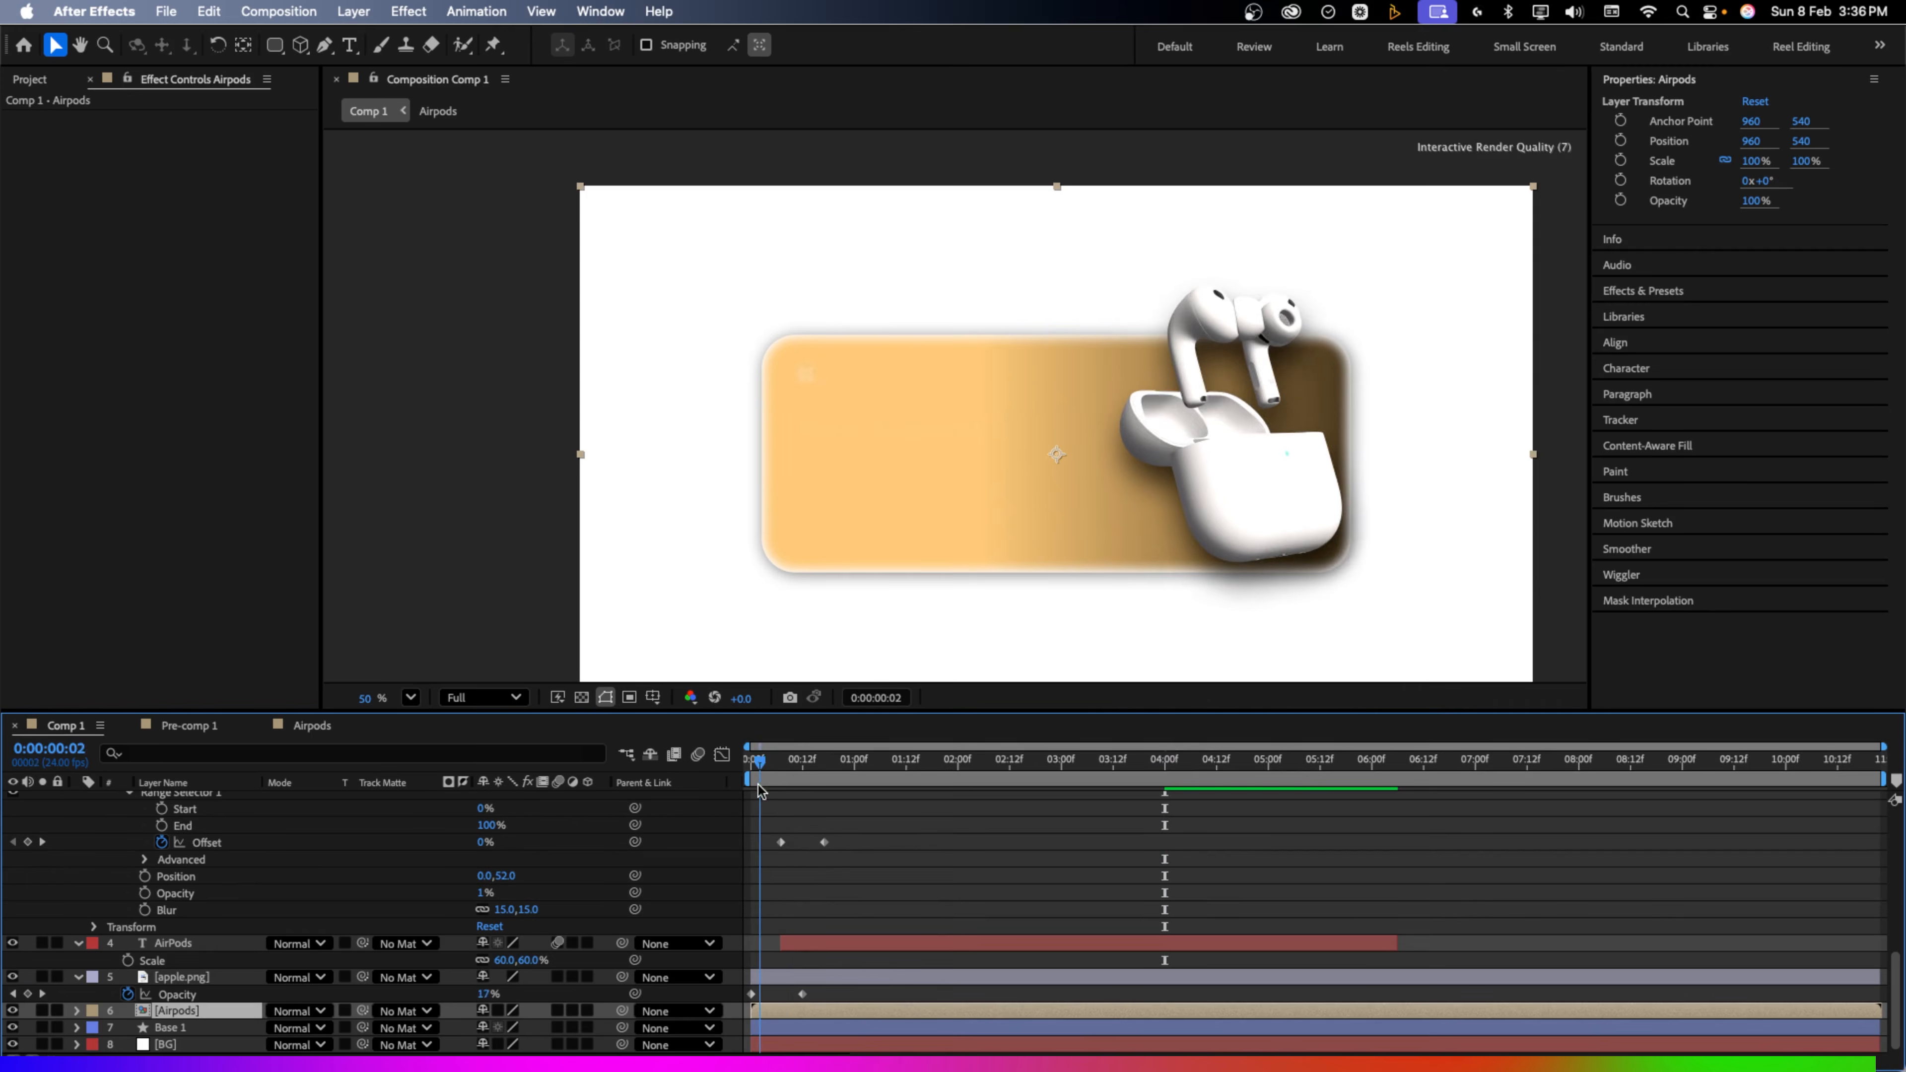
click(752, 760)
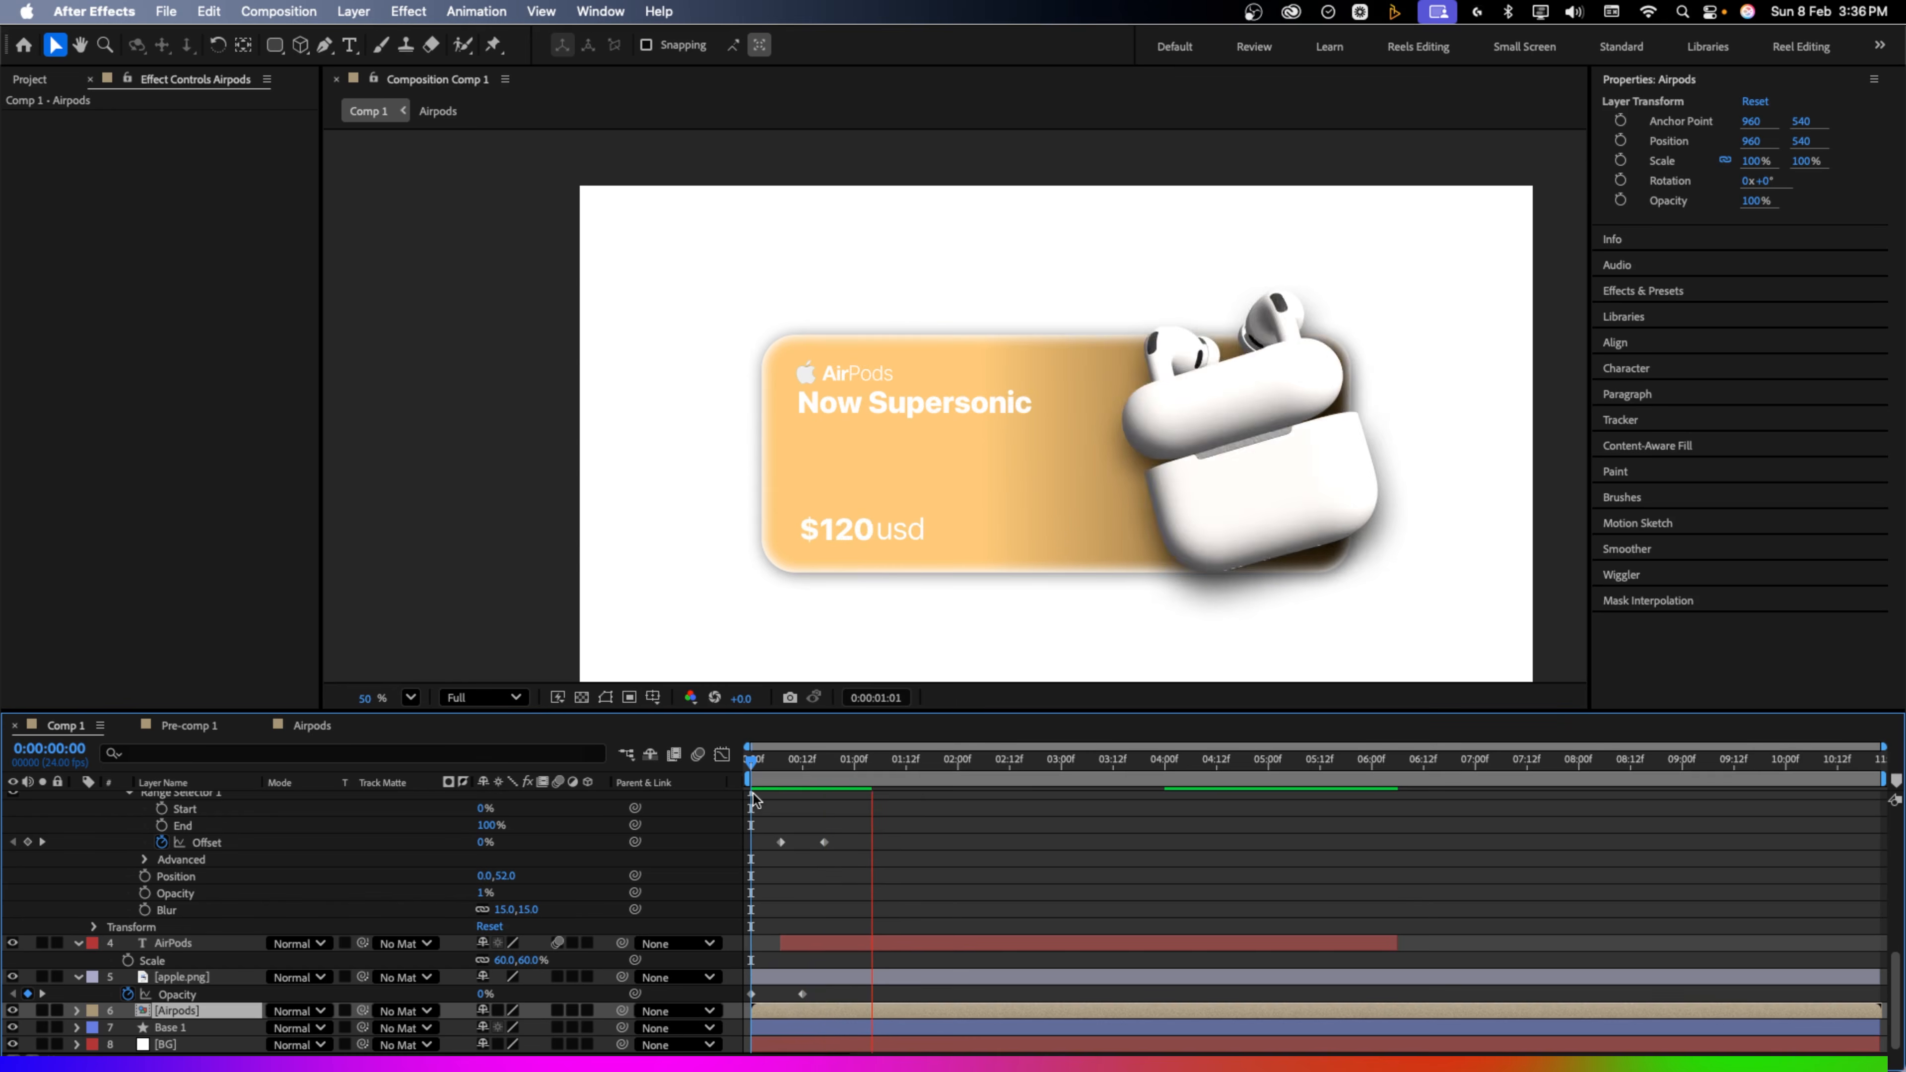
click(822, 786)
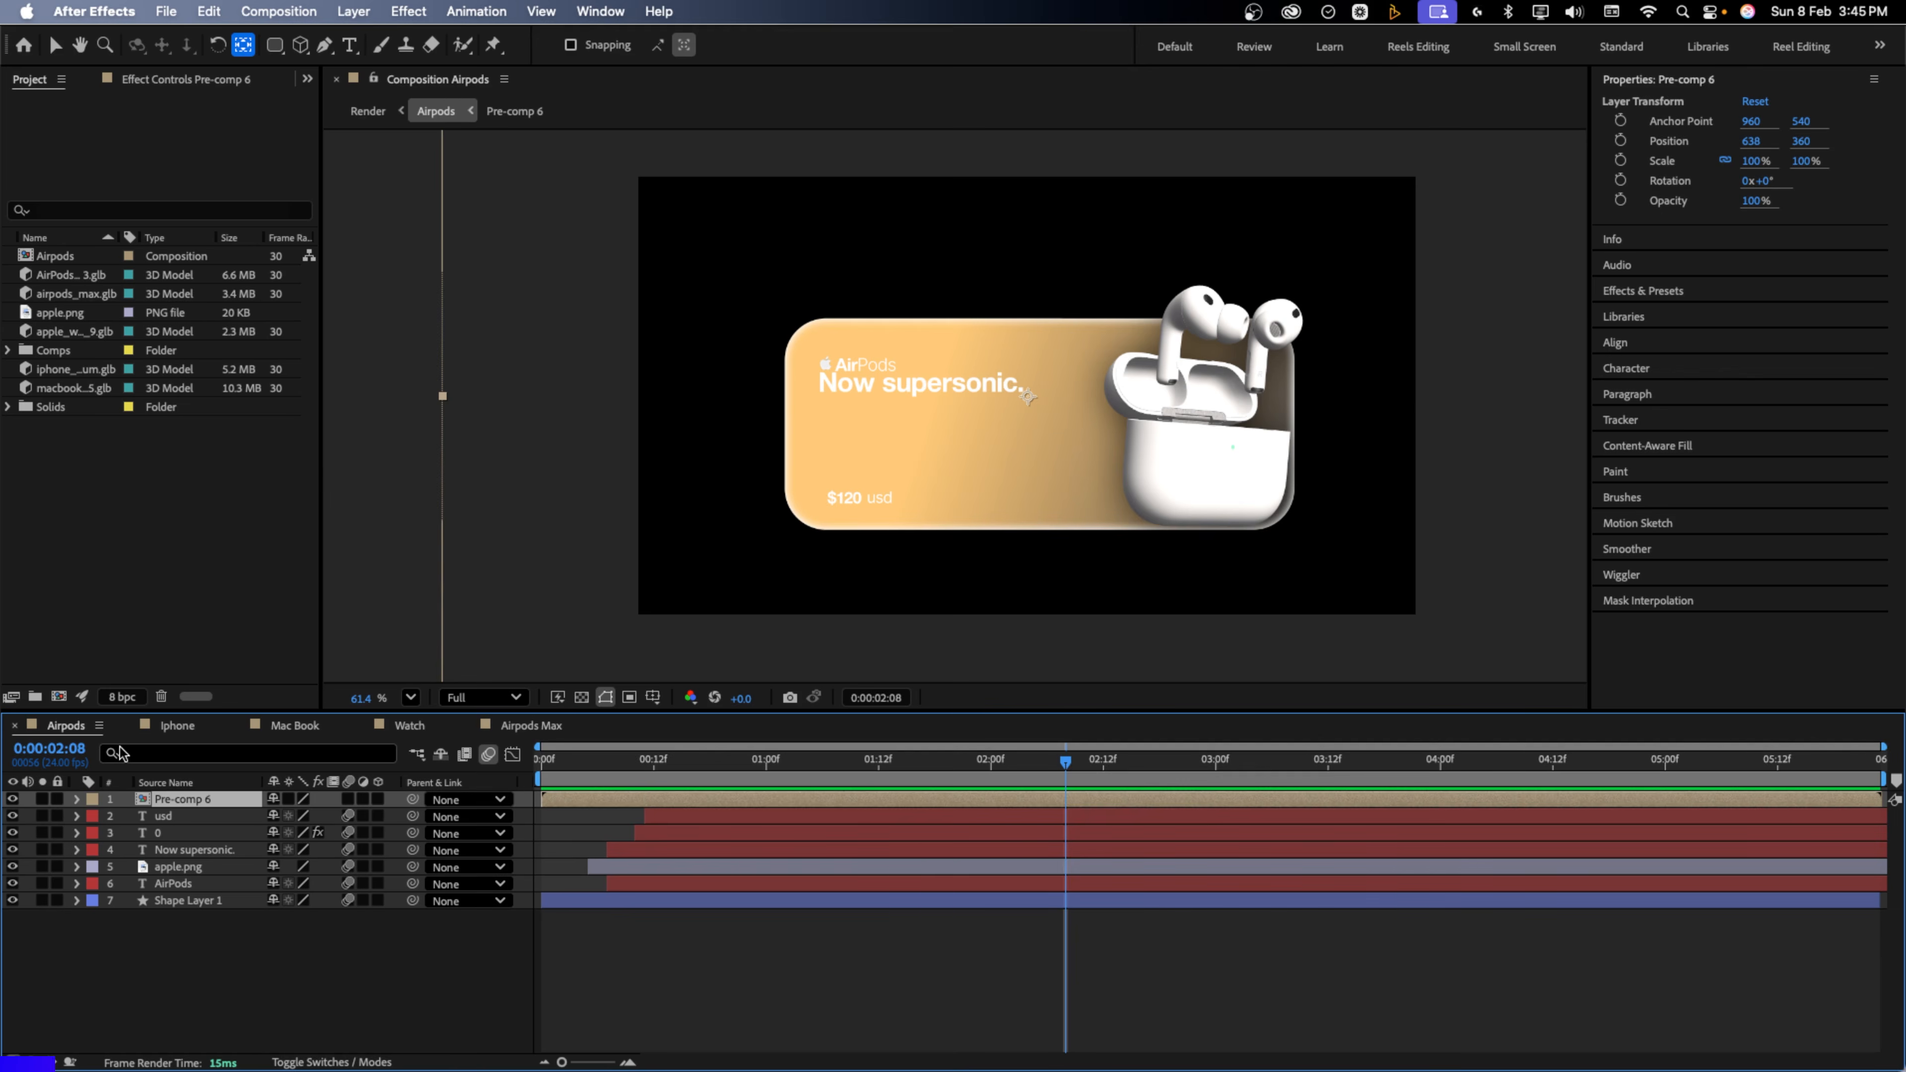
Review the Iphone, Mac Book, Watch and Airpods Max card compositions
click(178, 725)
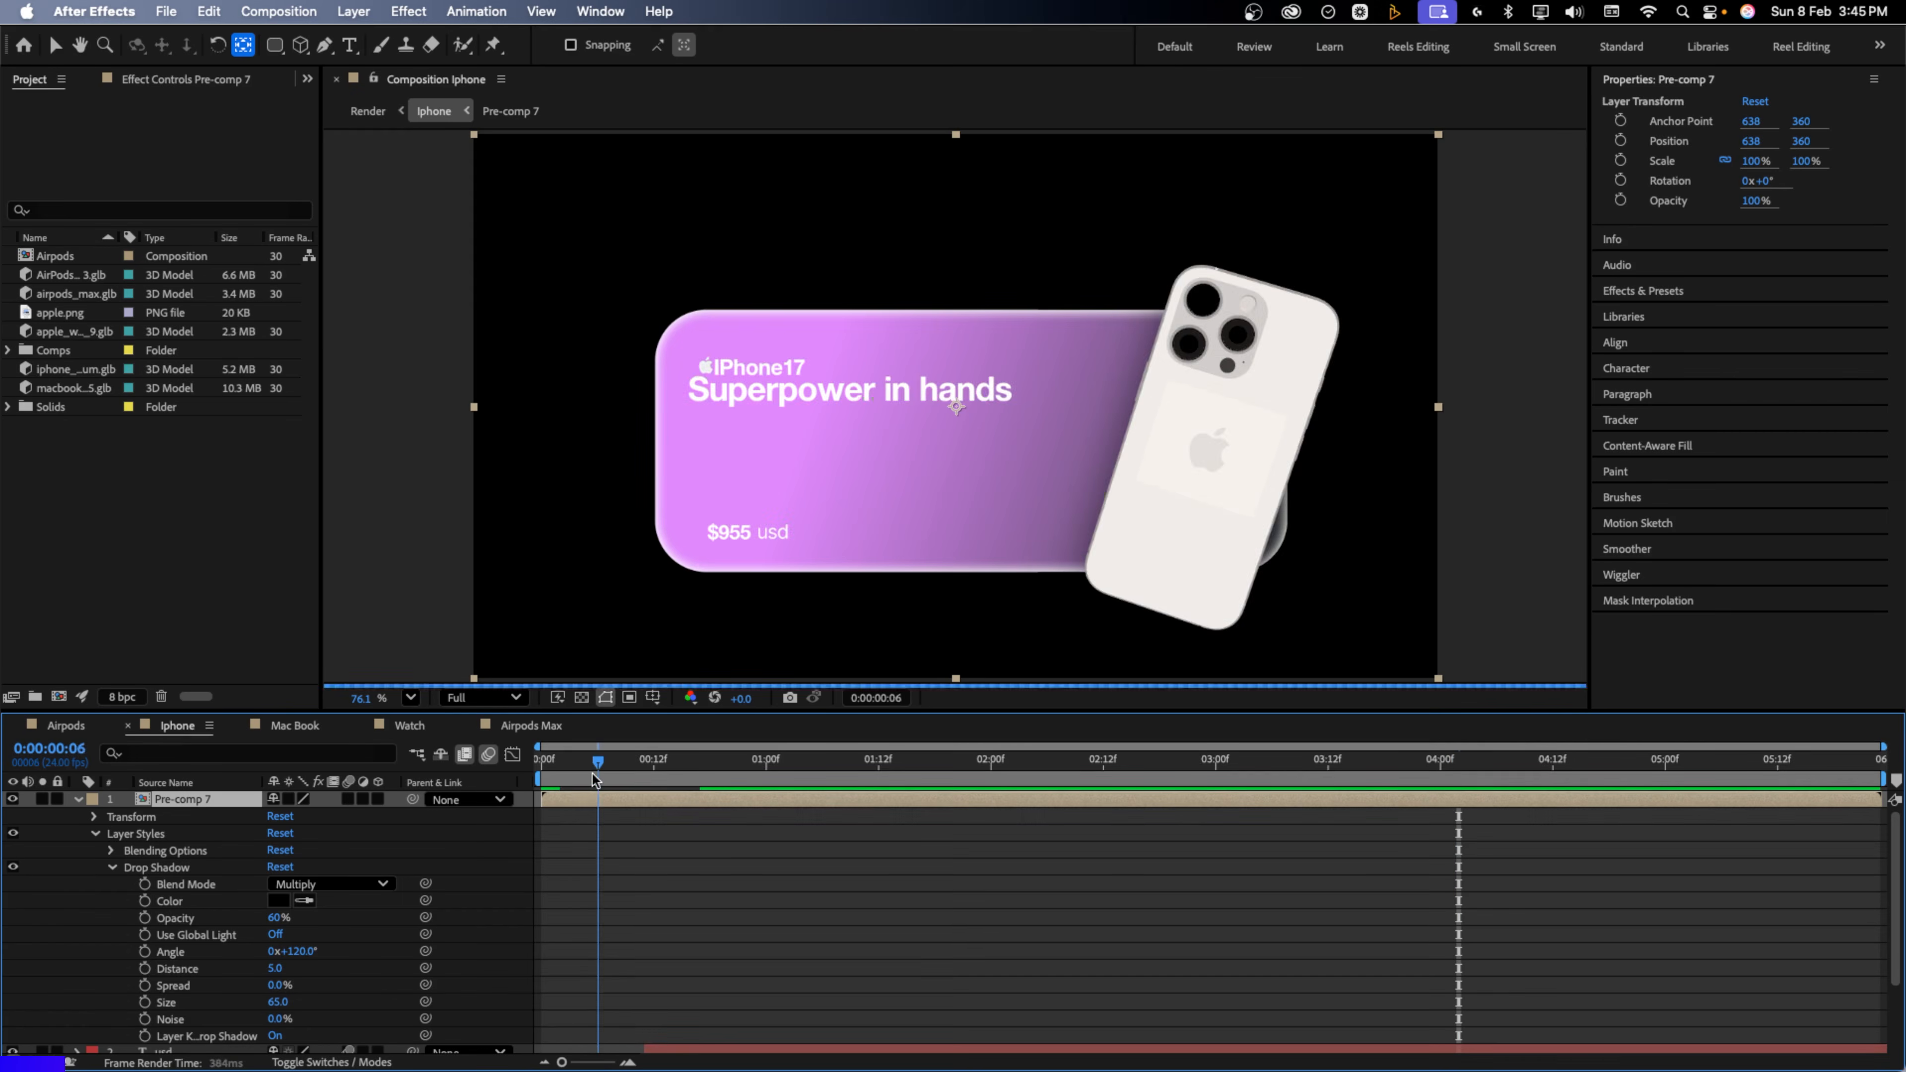
drag(552, 774, 1179, 773)
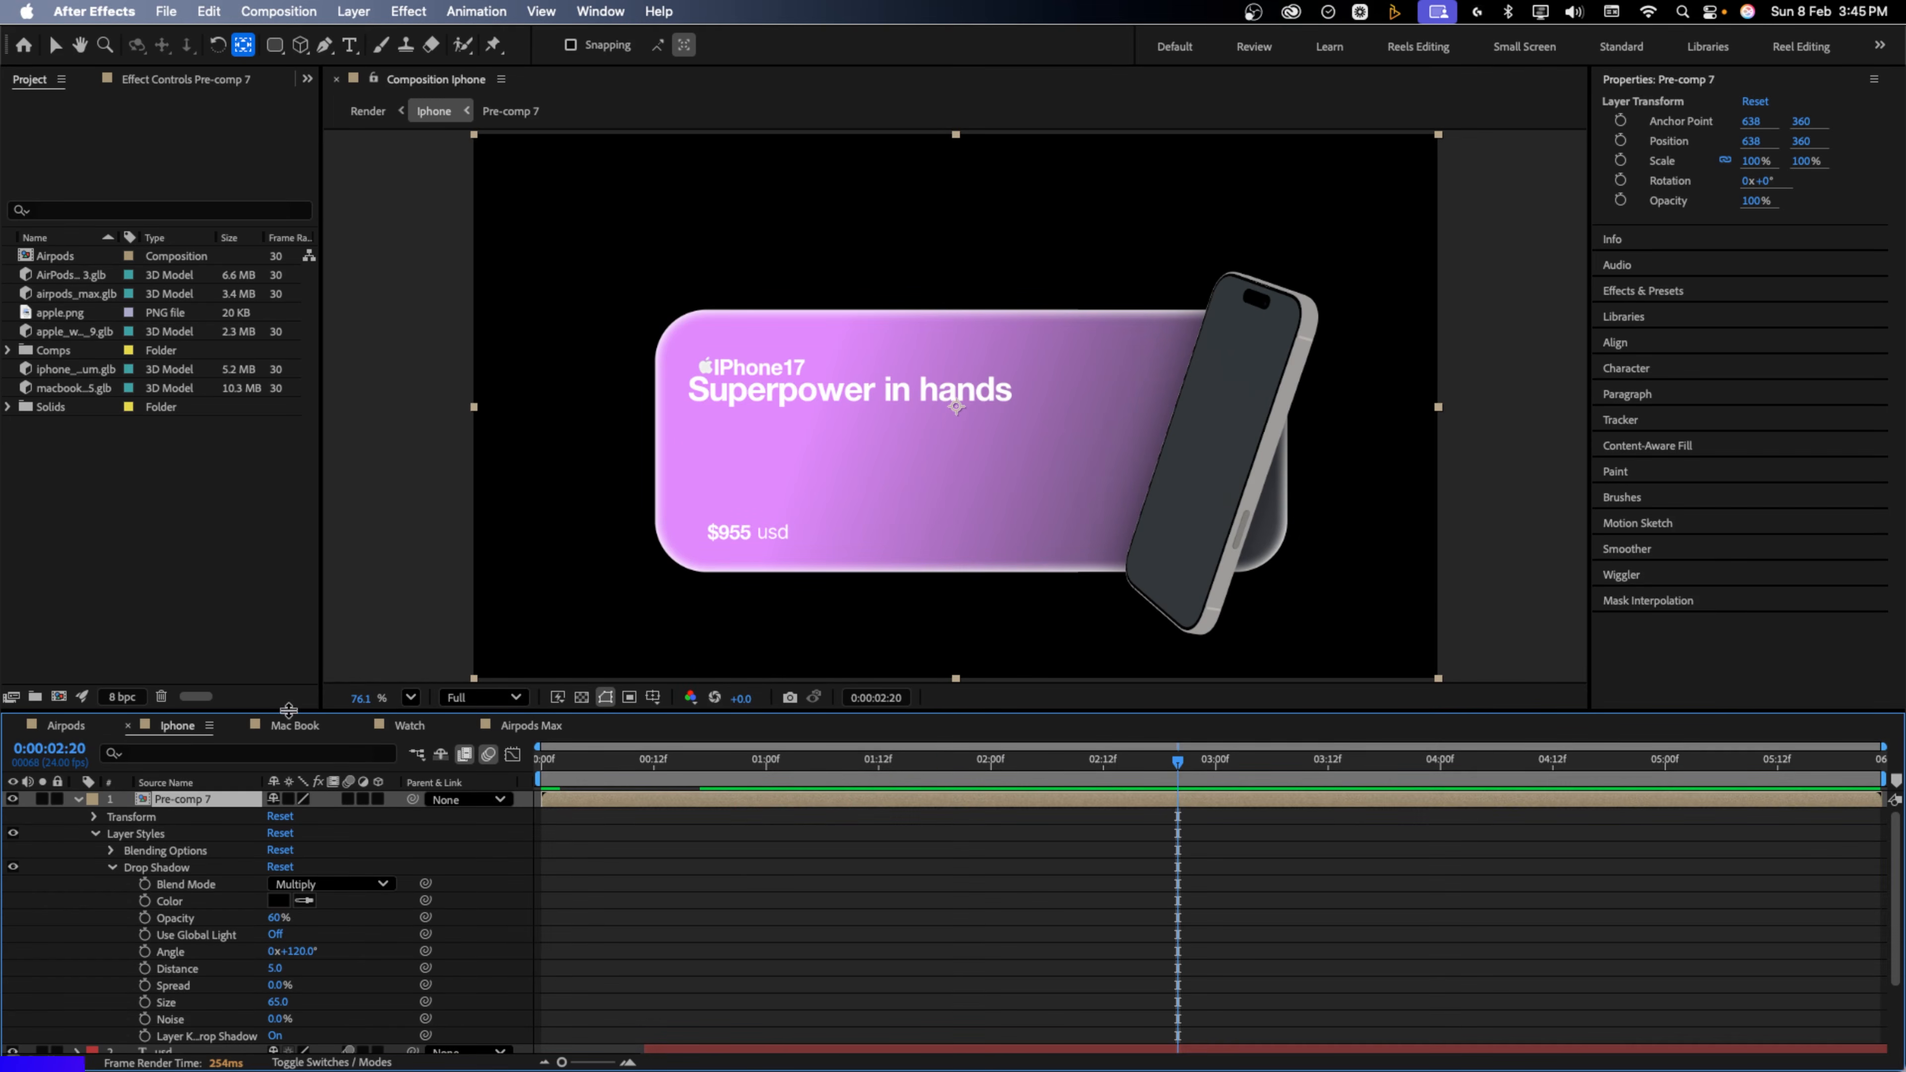
click(295, 725)
click(411, 725)
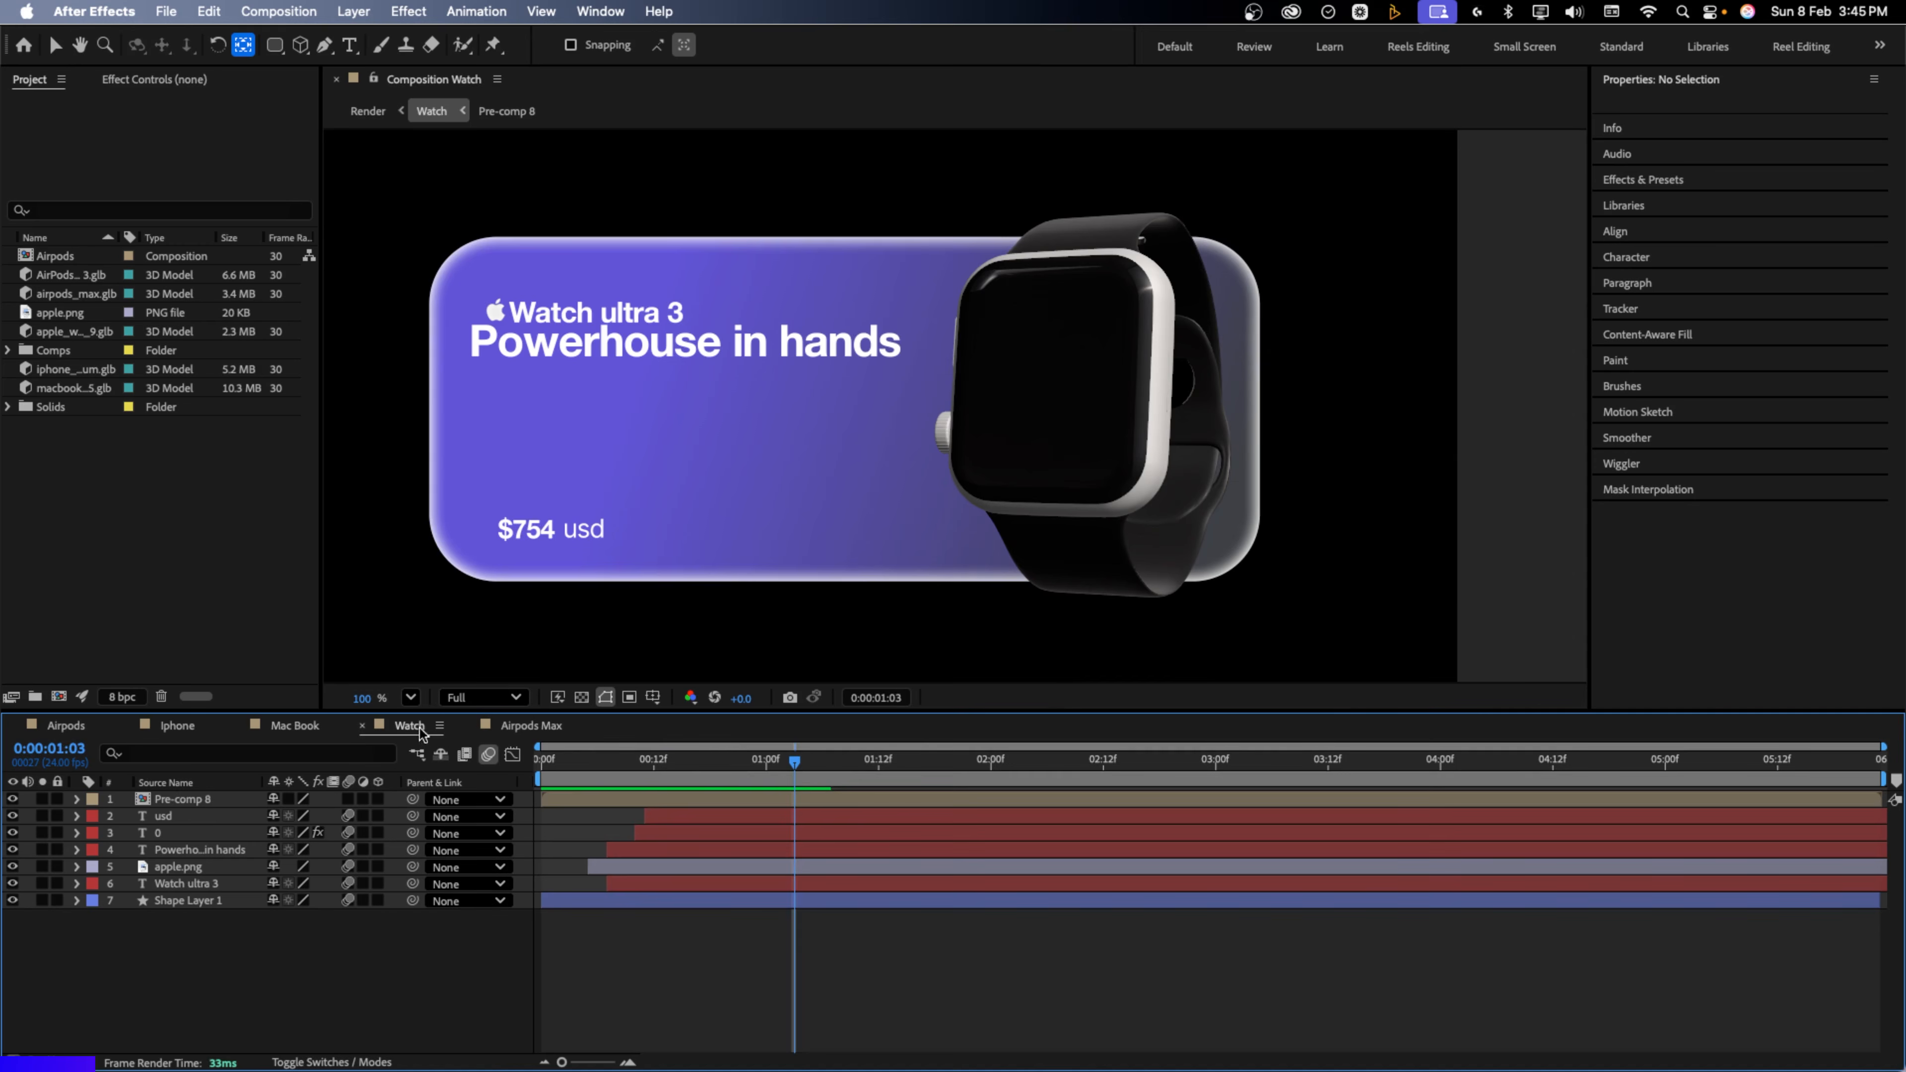
click(519, 732)
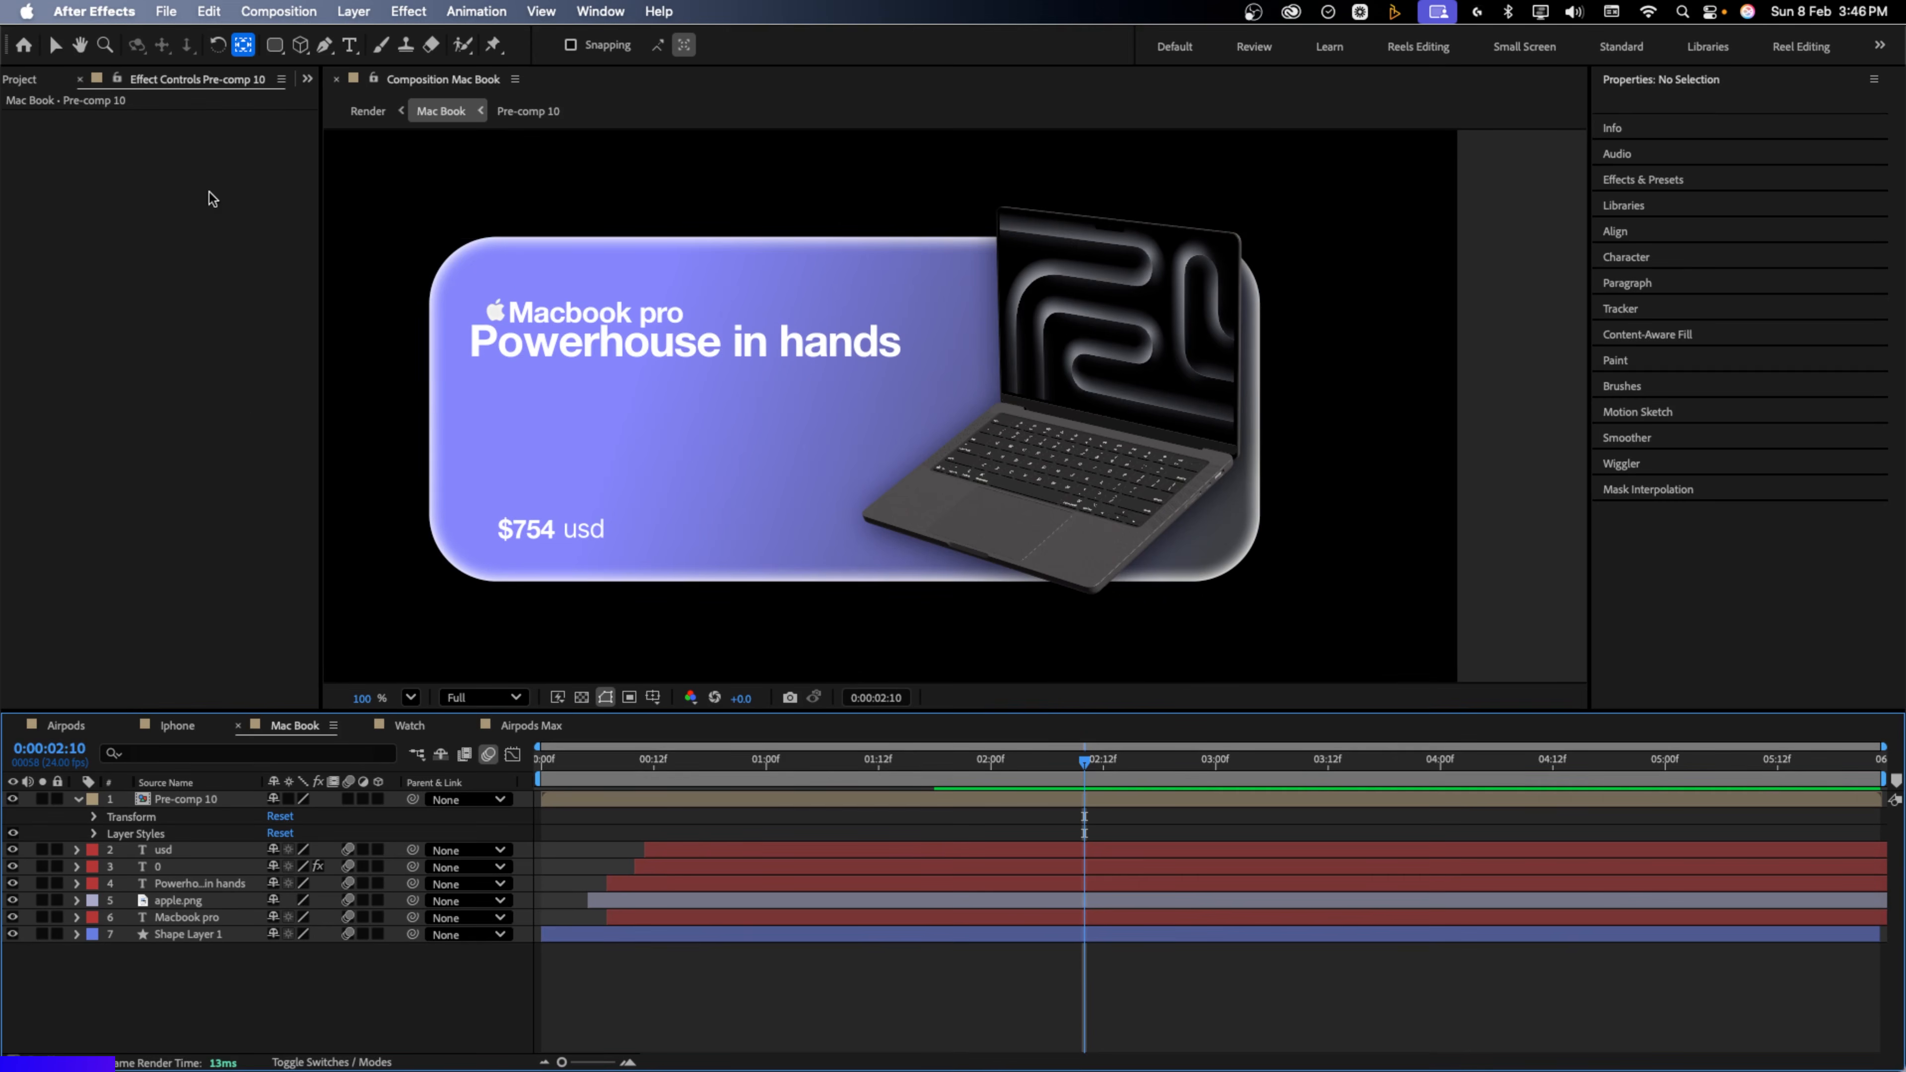
Start a new 1276×720, 24 fps composition named Main
click(30, 79)
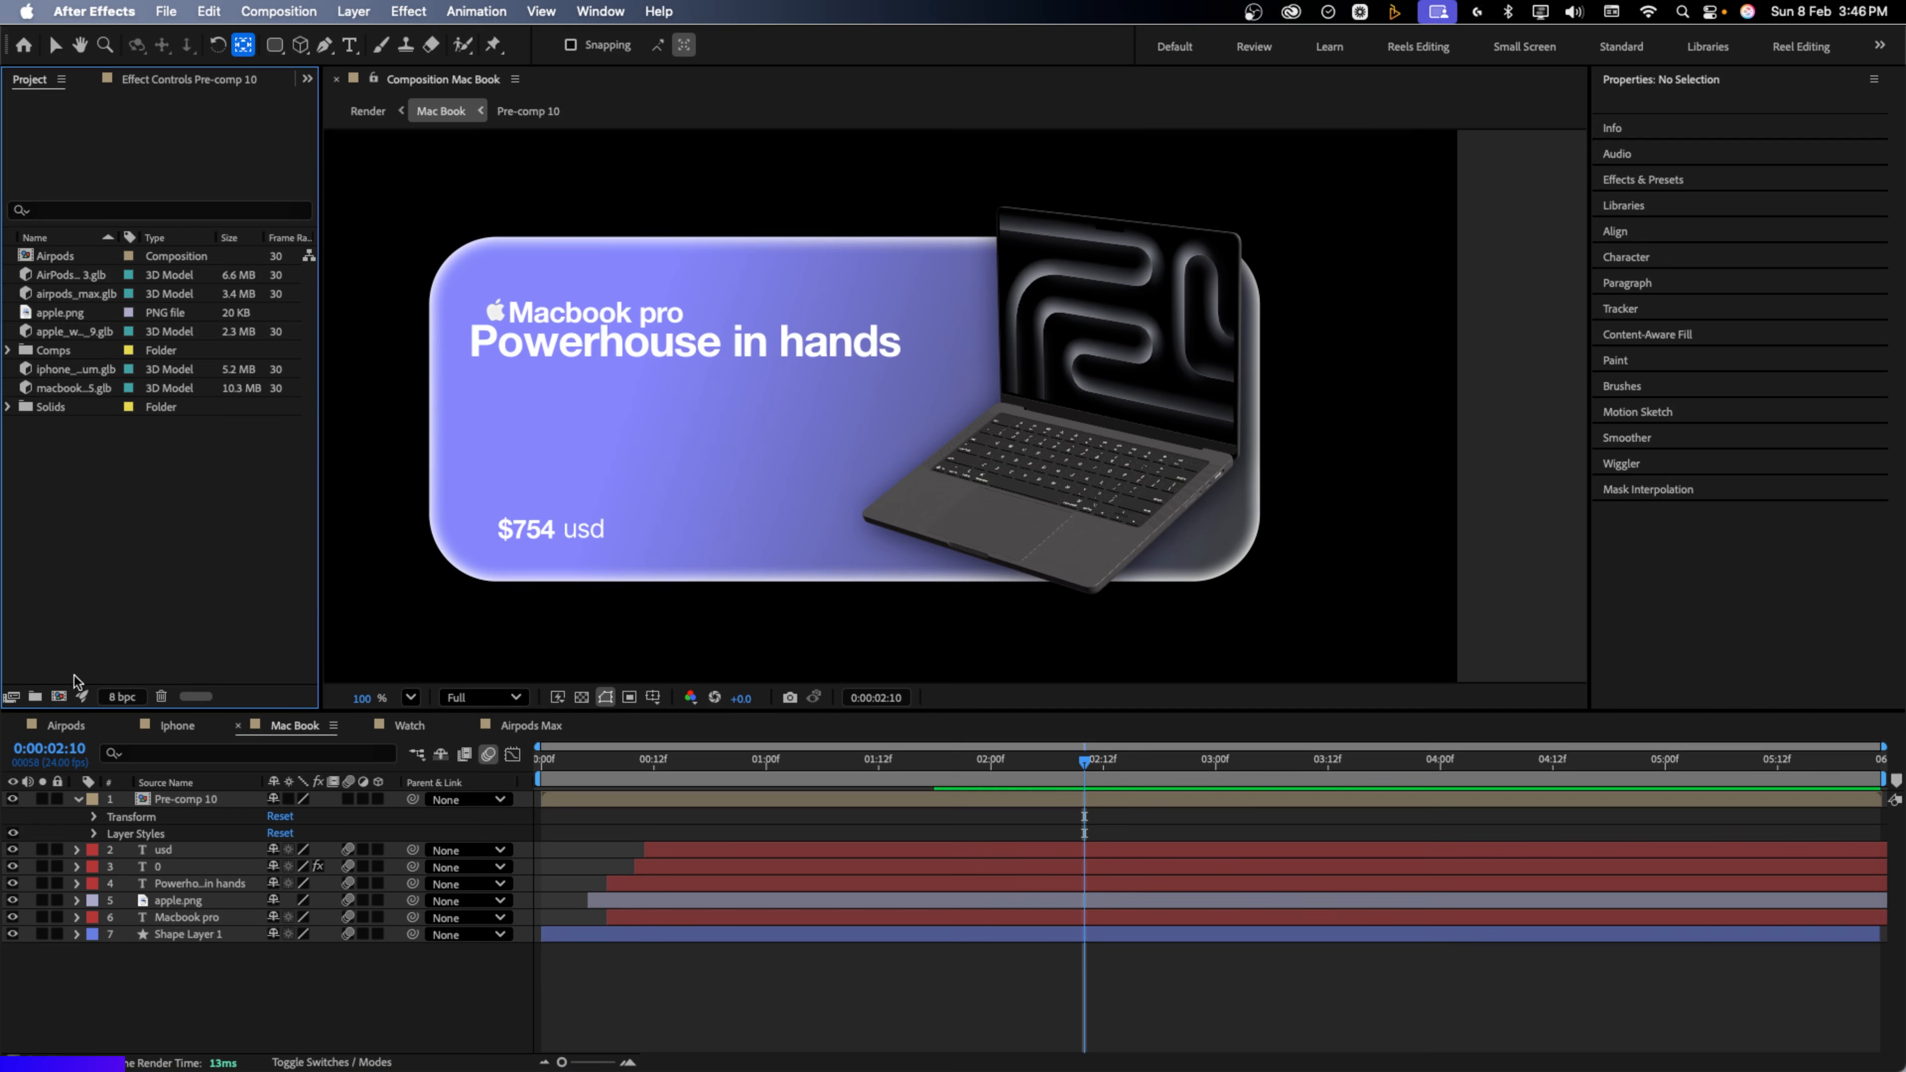
click(59, 696)
text(Main)
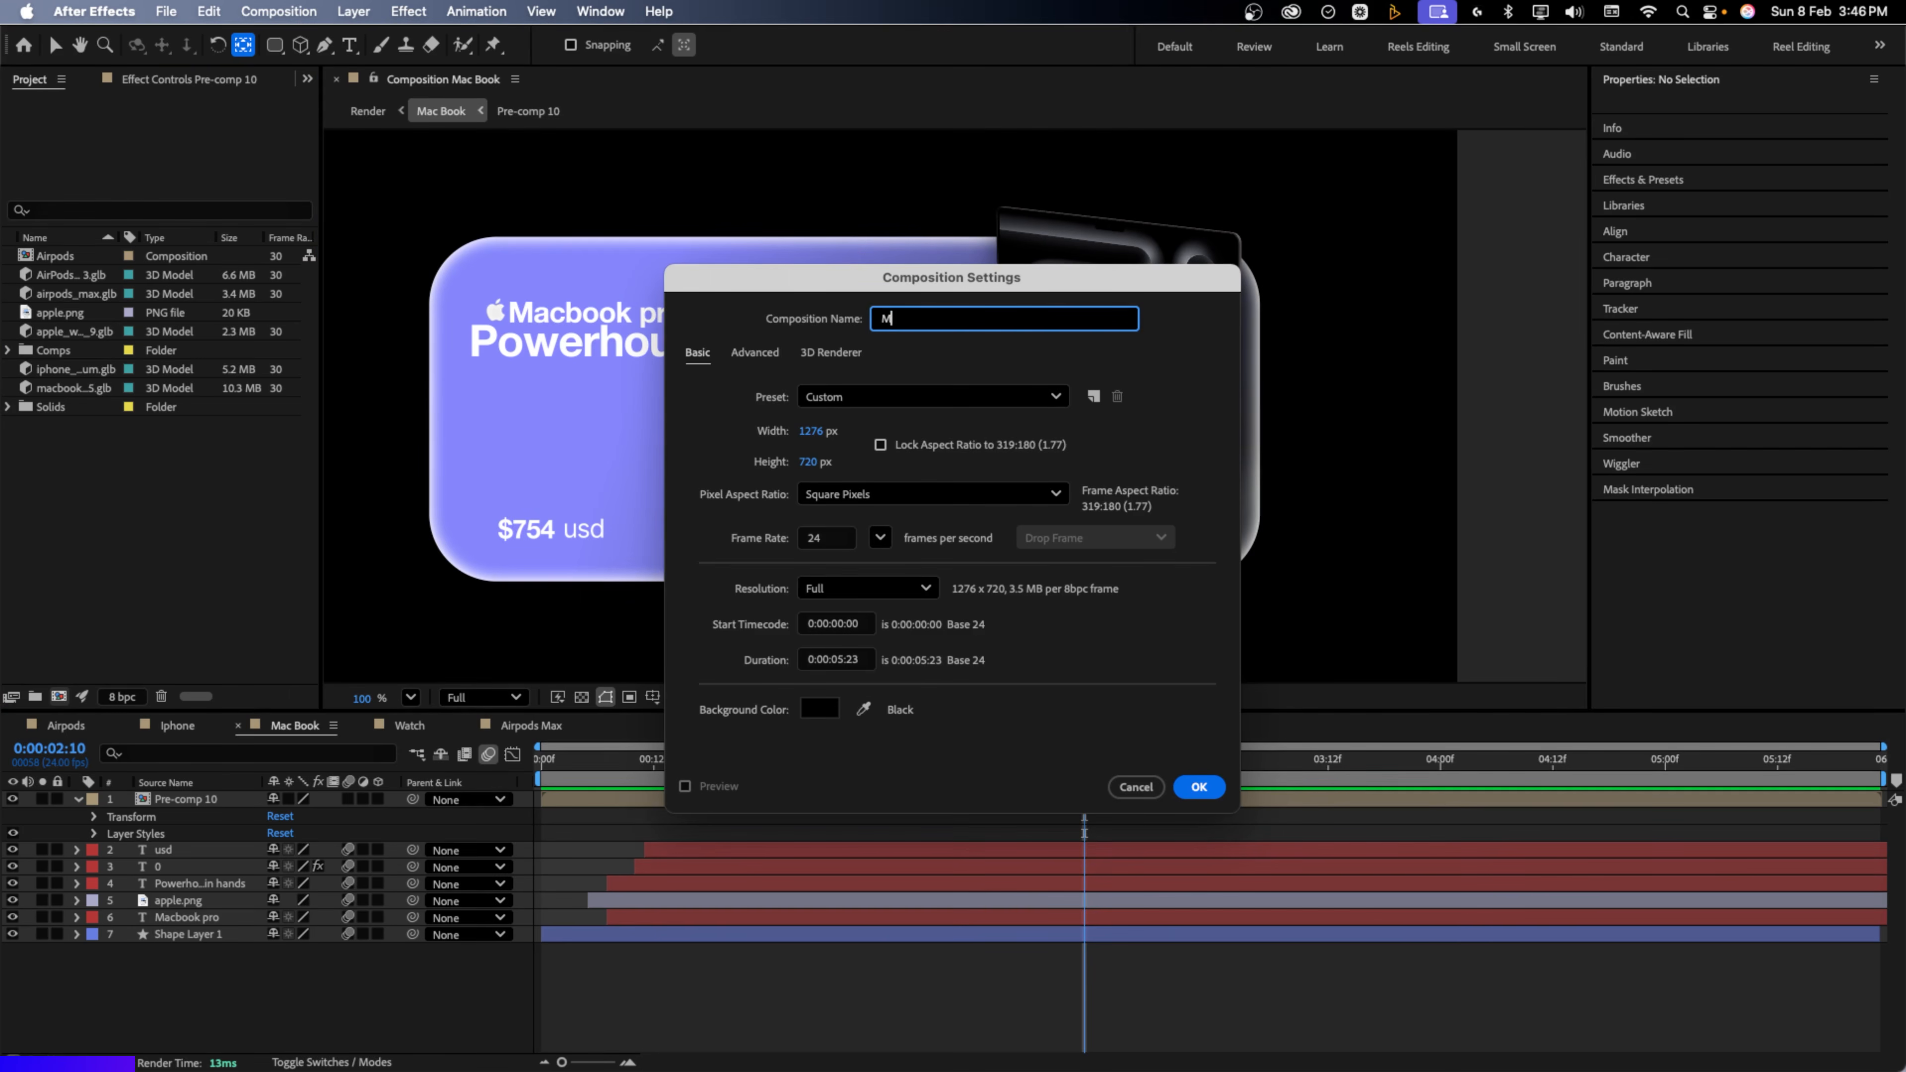
Create Main and add the Airpods, Airpods Max, Iphone, Mac Book and Watch comps as layers
click(1198, 787)
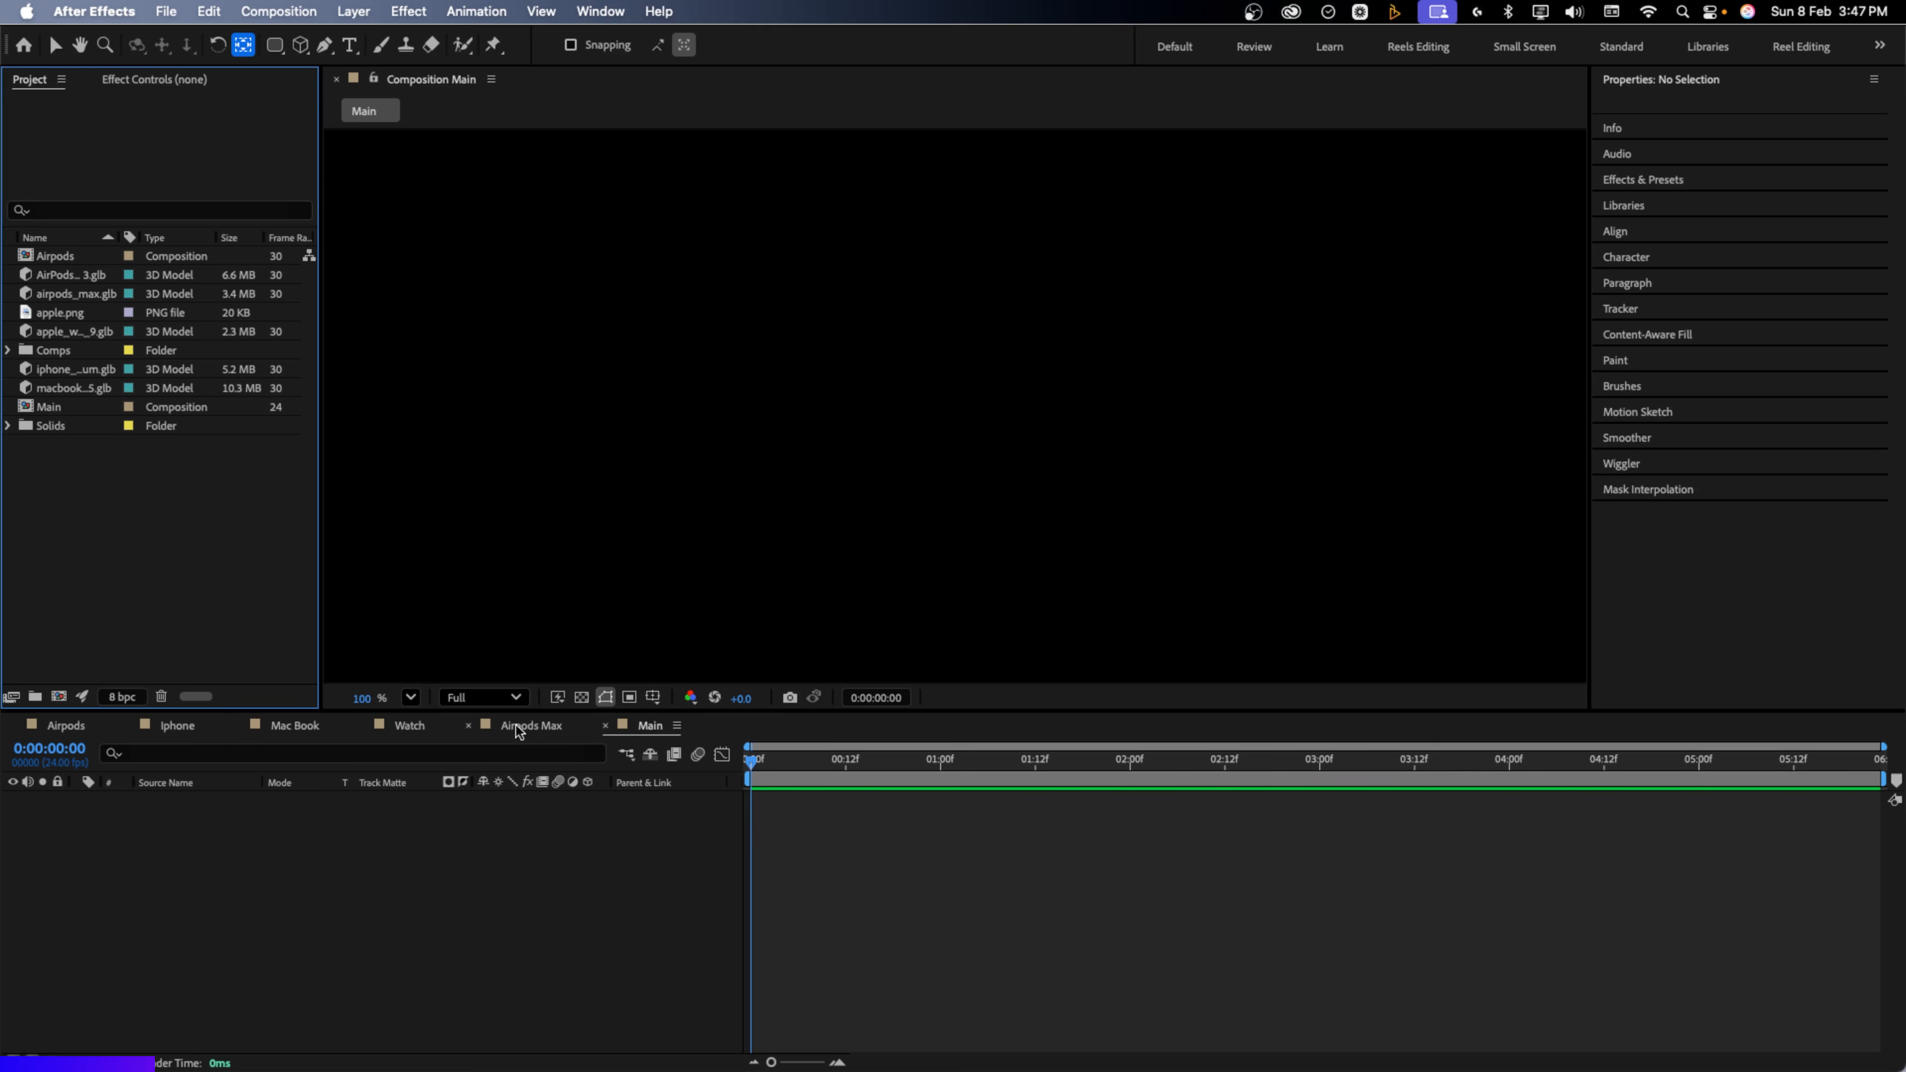
click(387, 885)
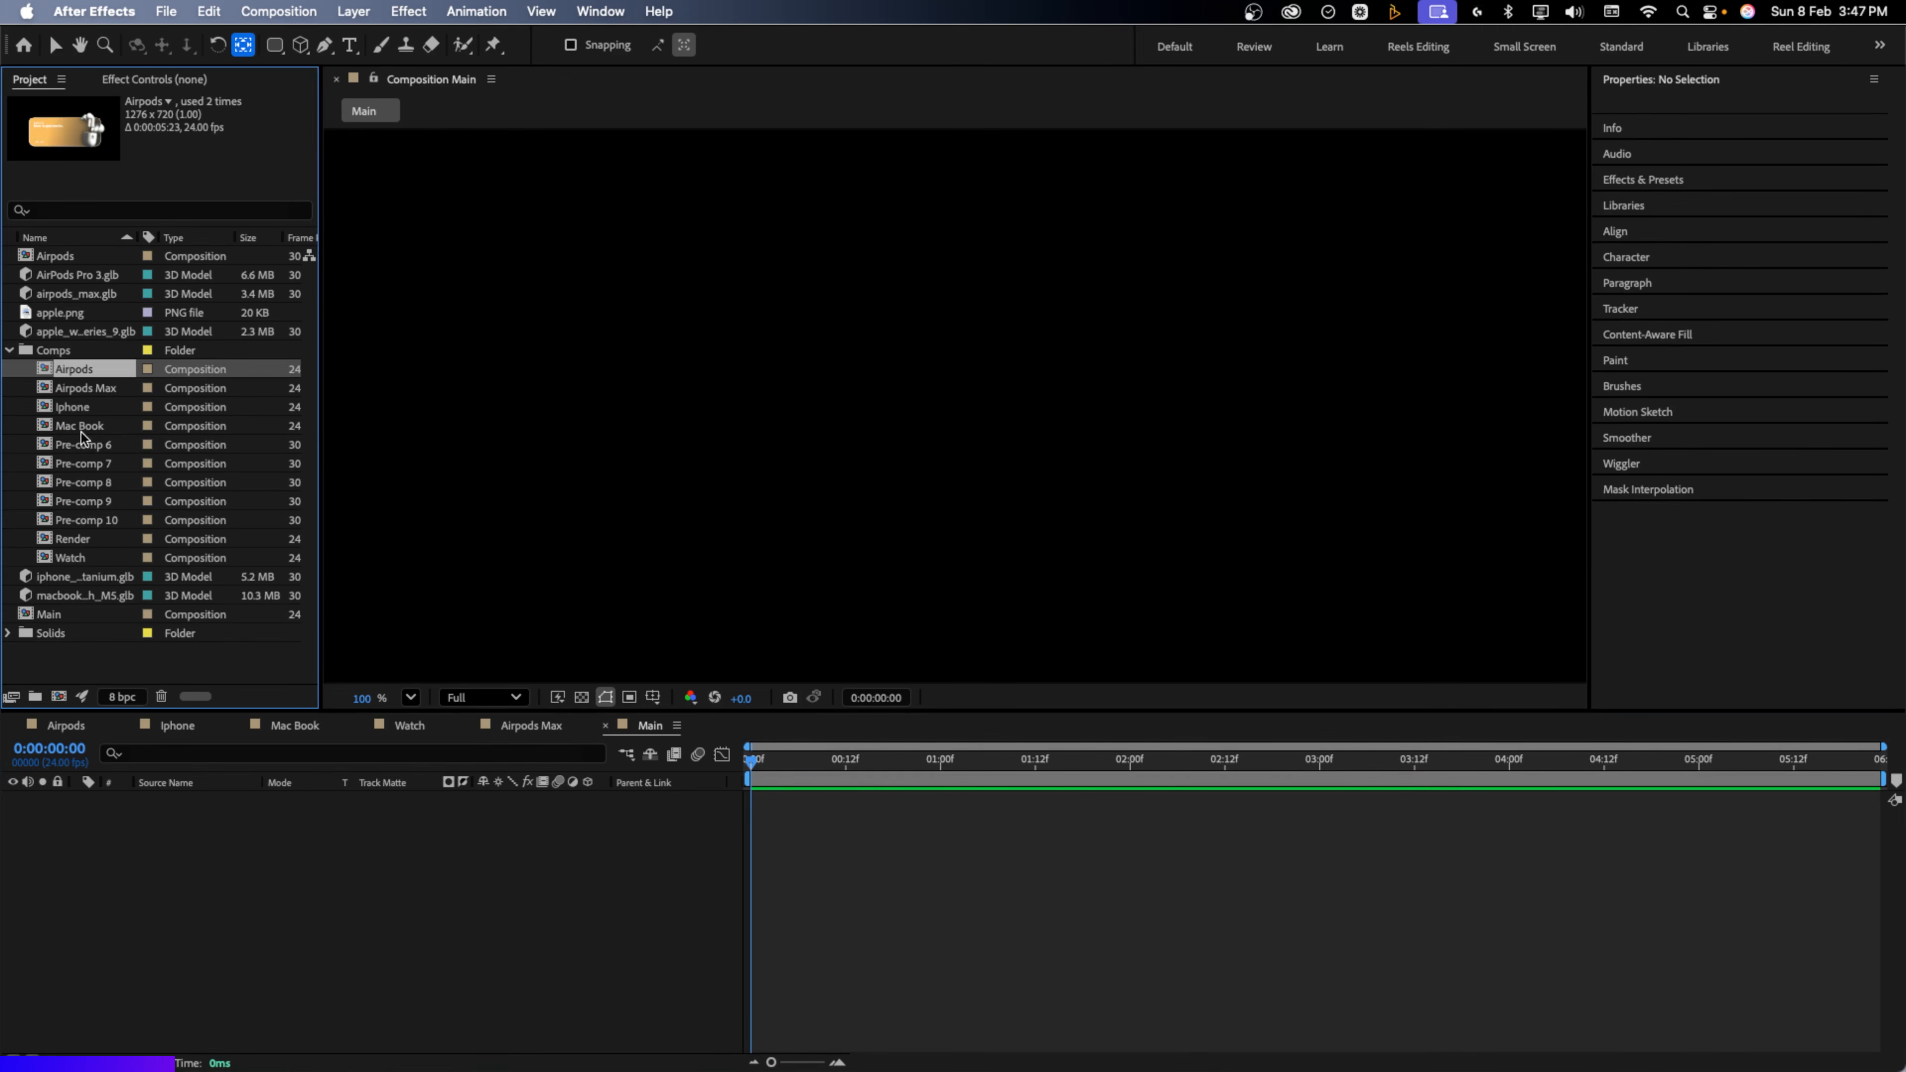
shift+click(80, 426)
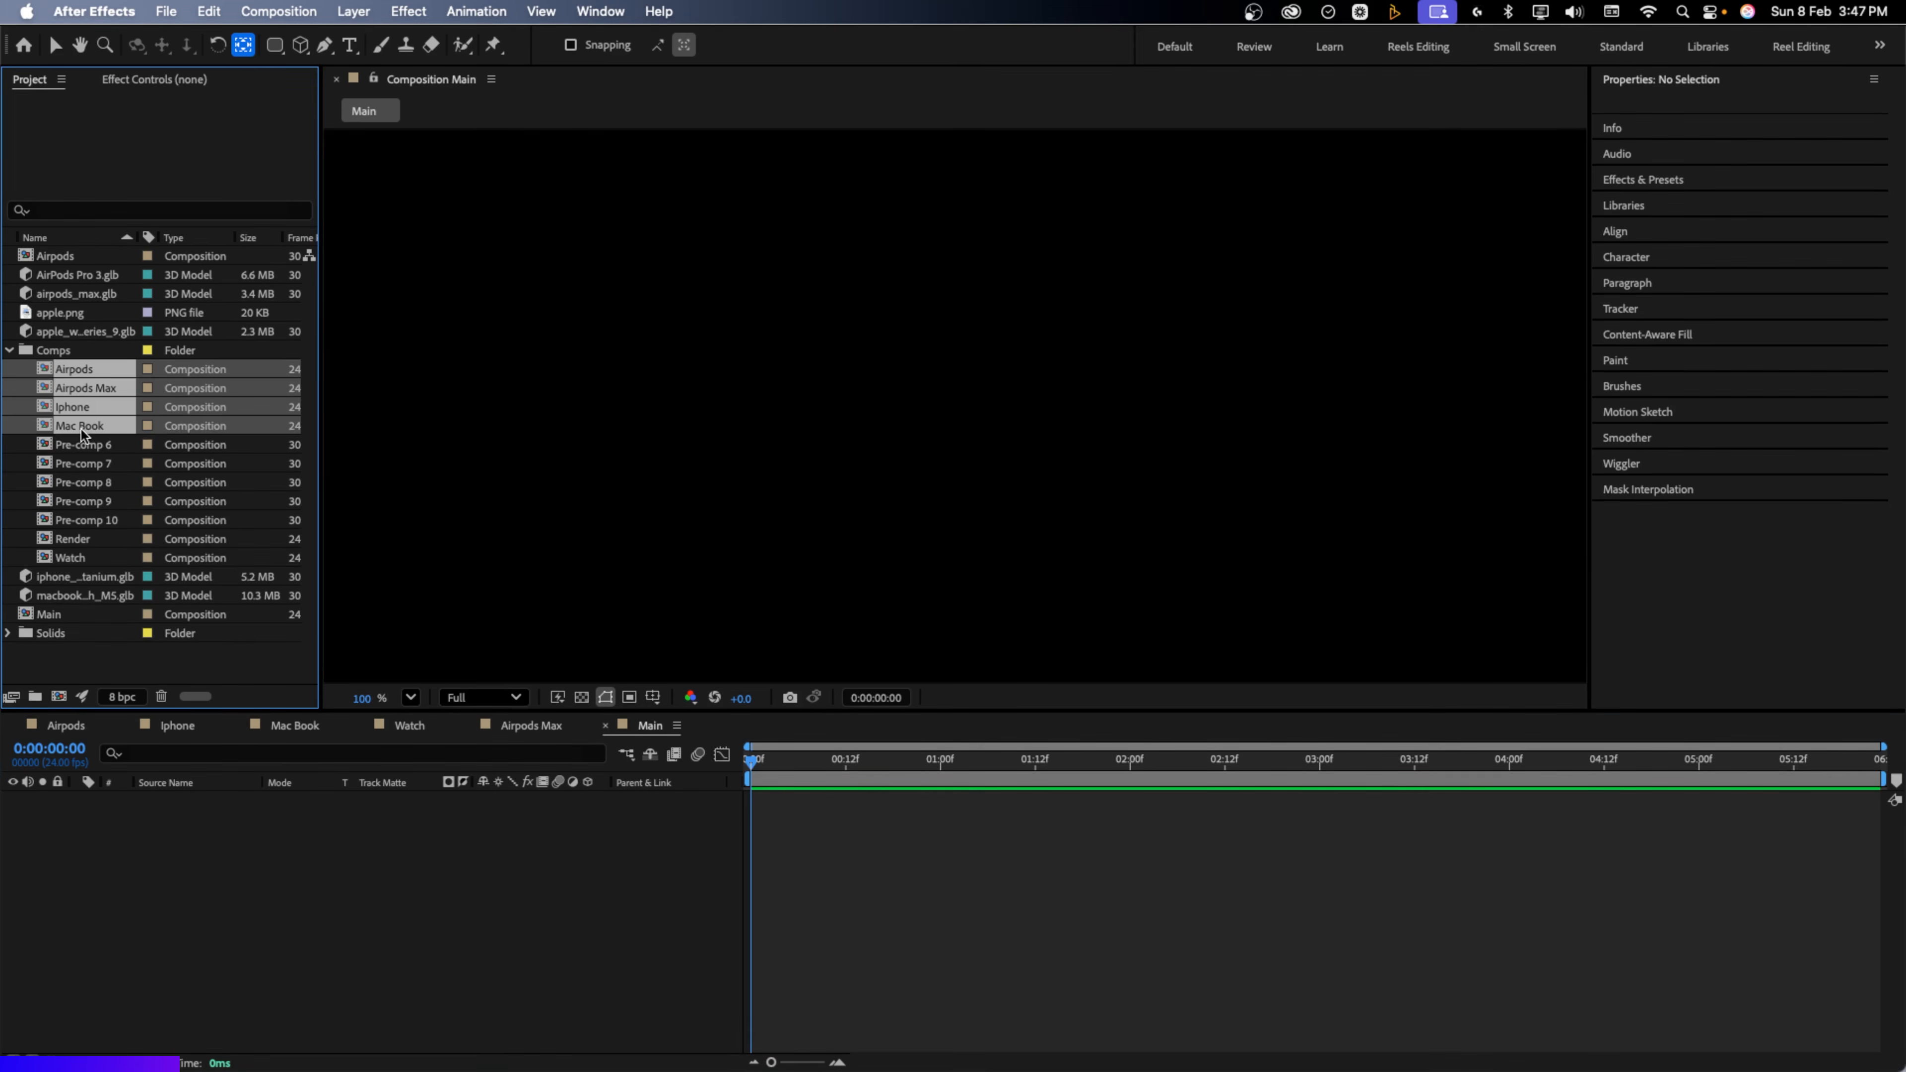
super+click(92, 561)
drag(85, 557, 174, 837)
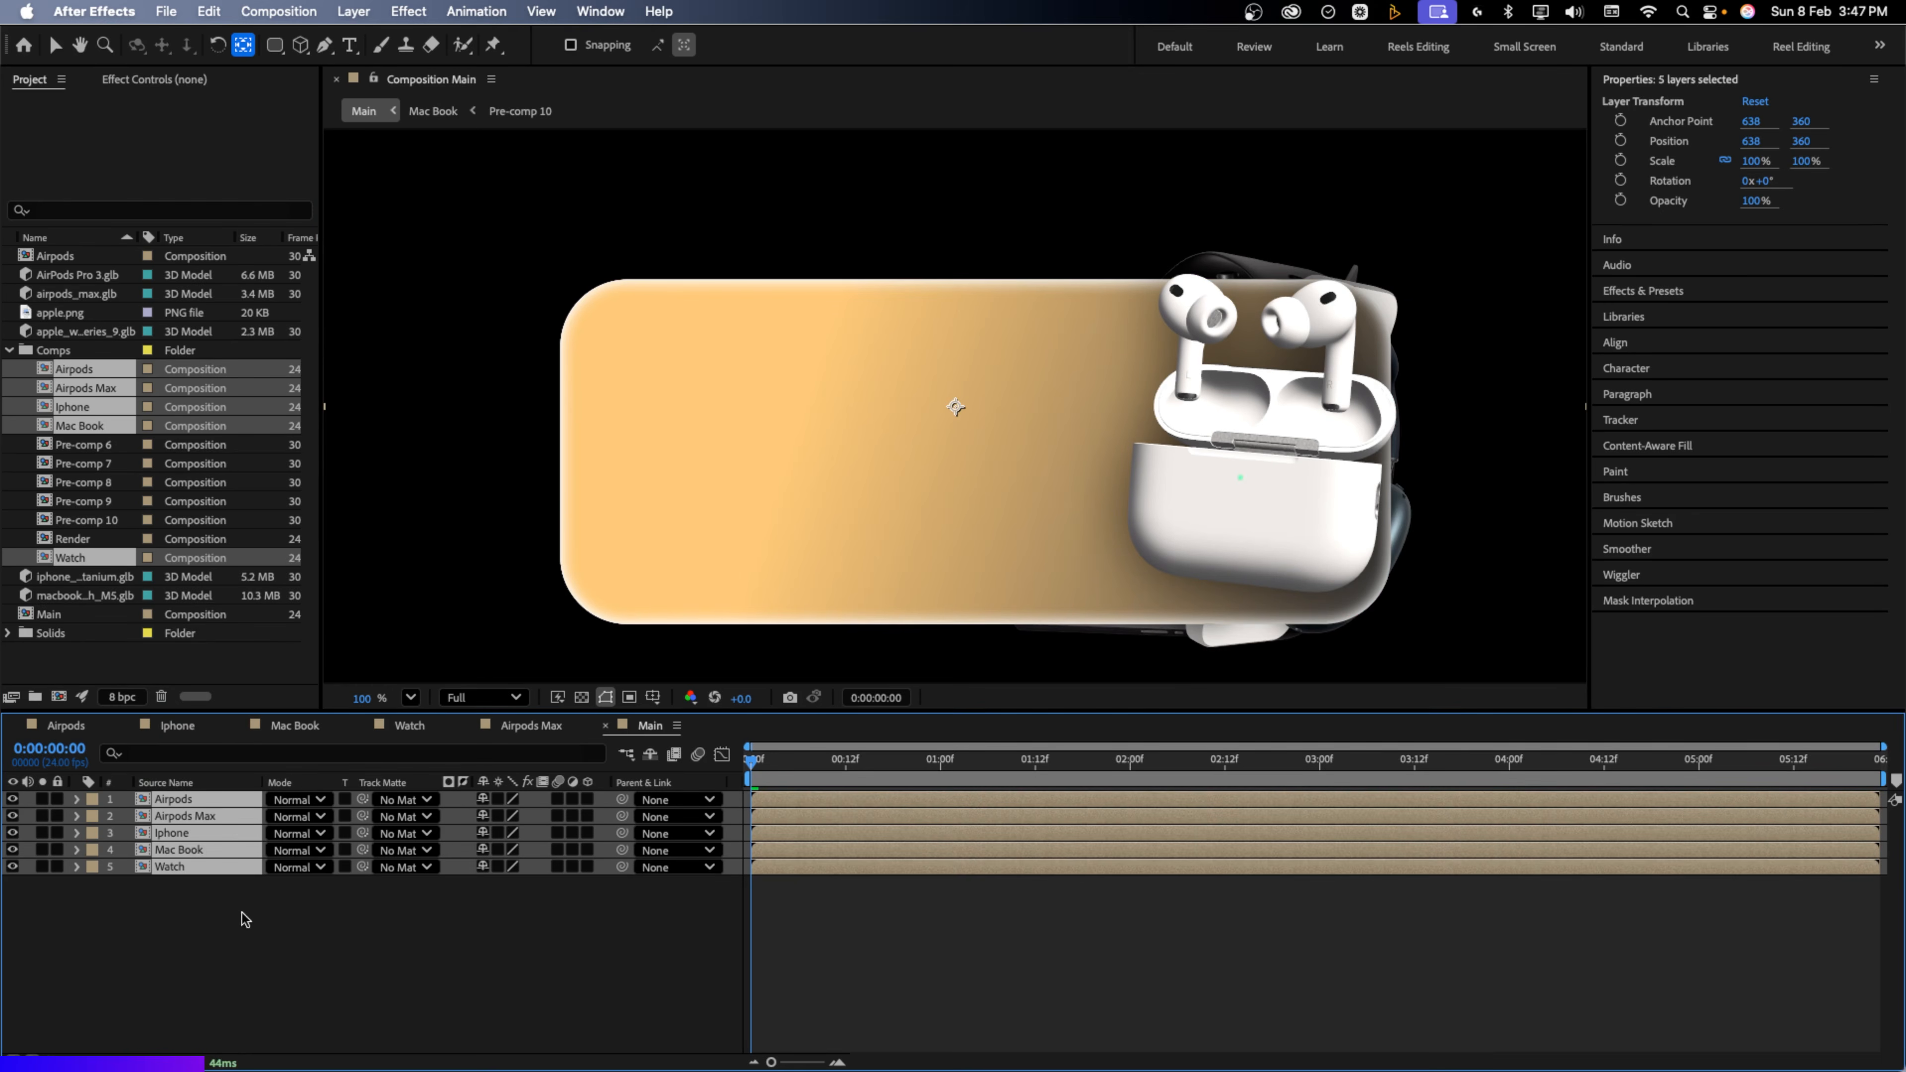
scroll(701, 420, down, 5)
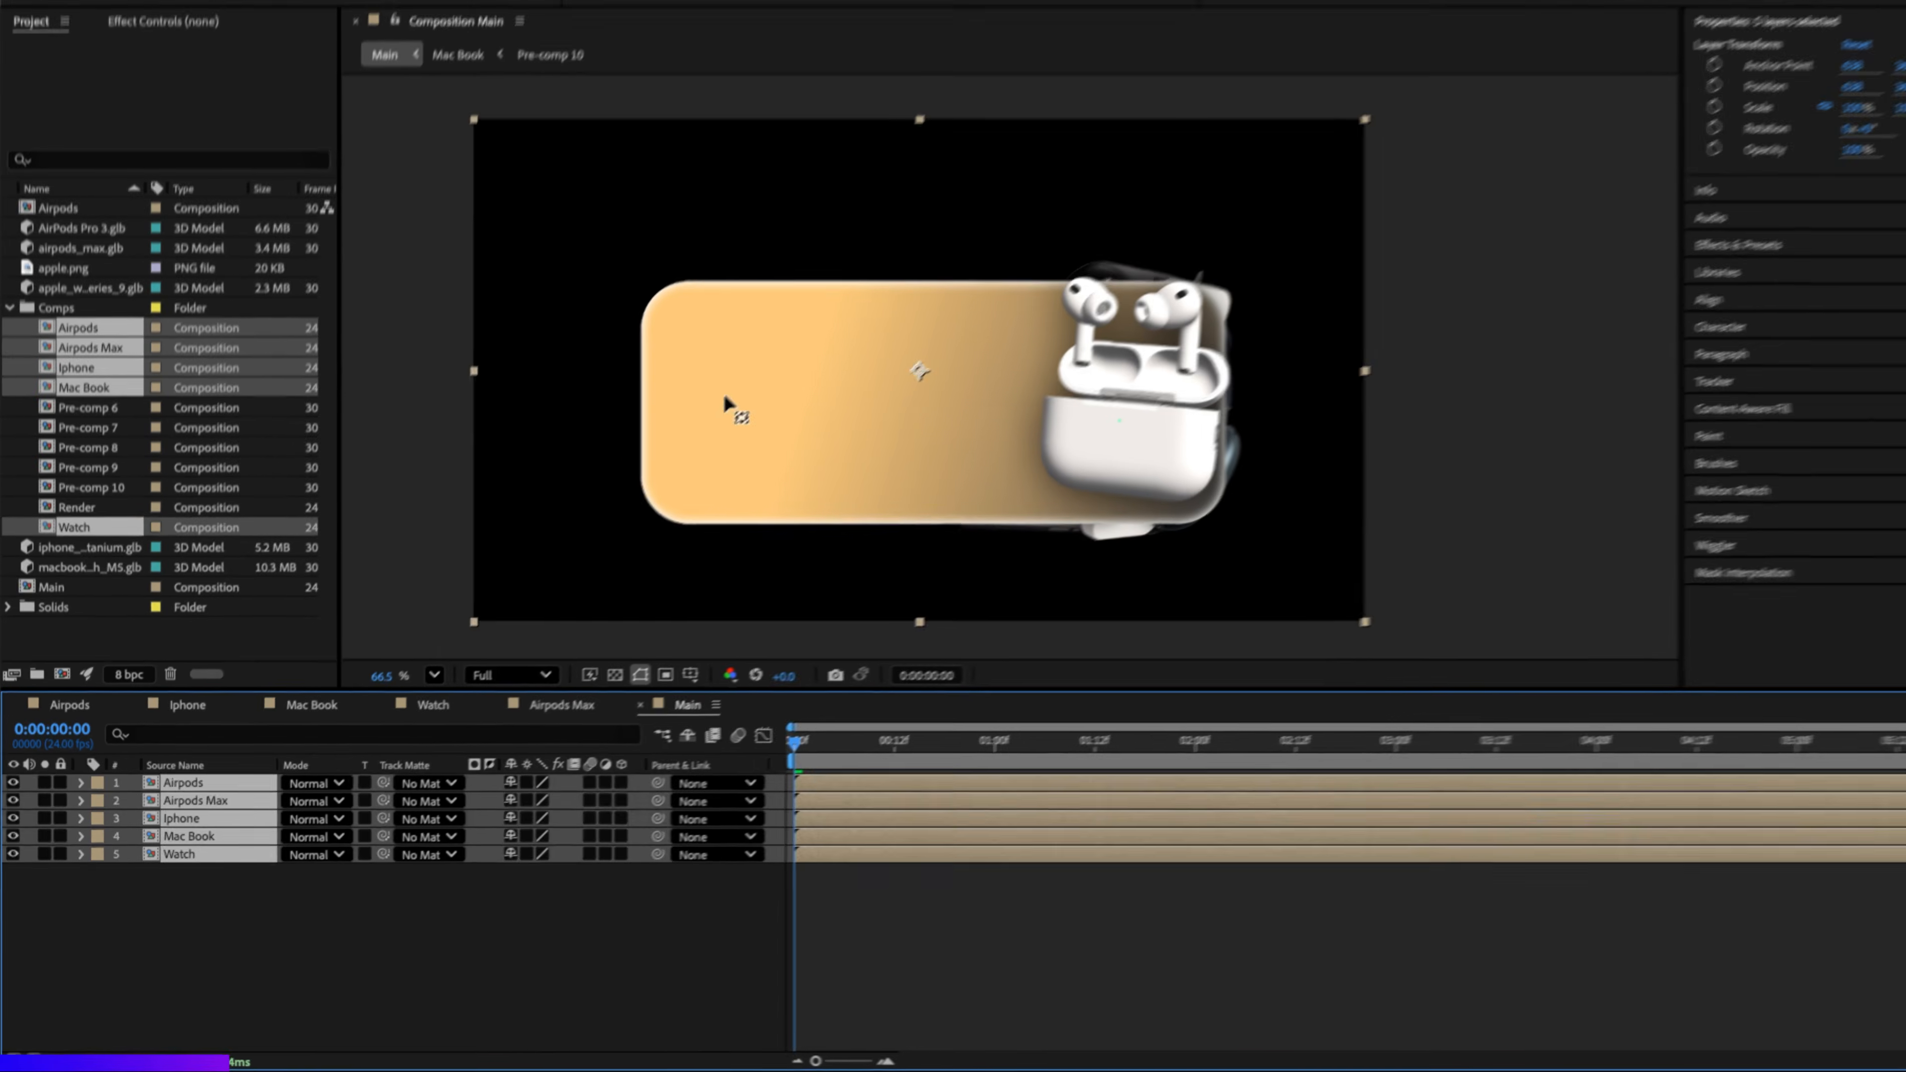
Add a white solid named BG, send it to the bottom, and hide the Iphone card
right_click(229, 905)
mouse_move(255, 797)
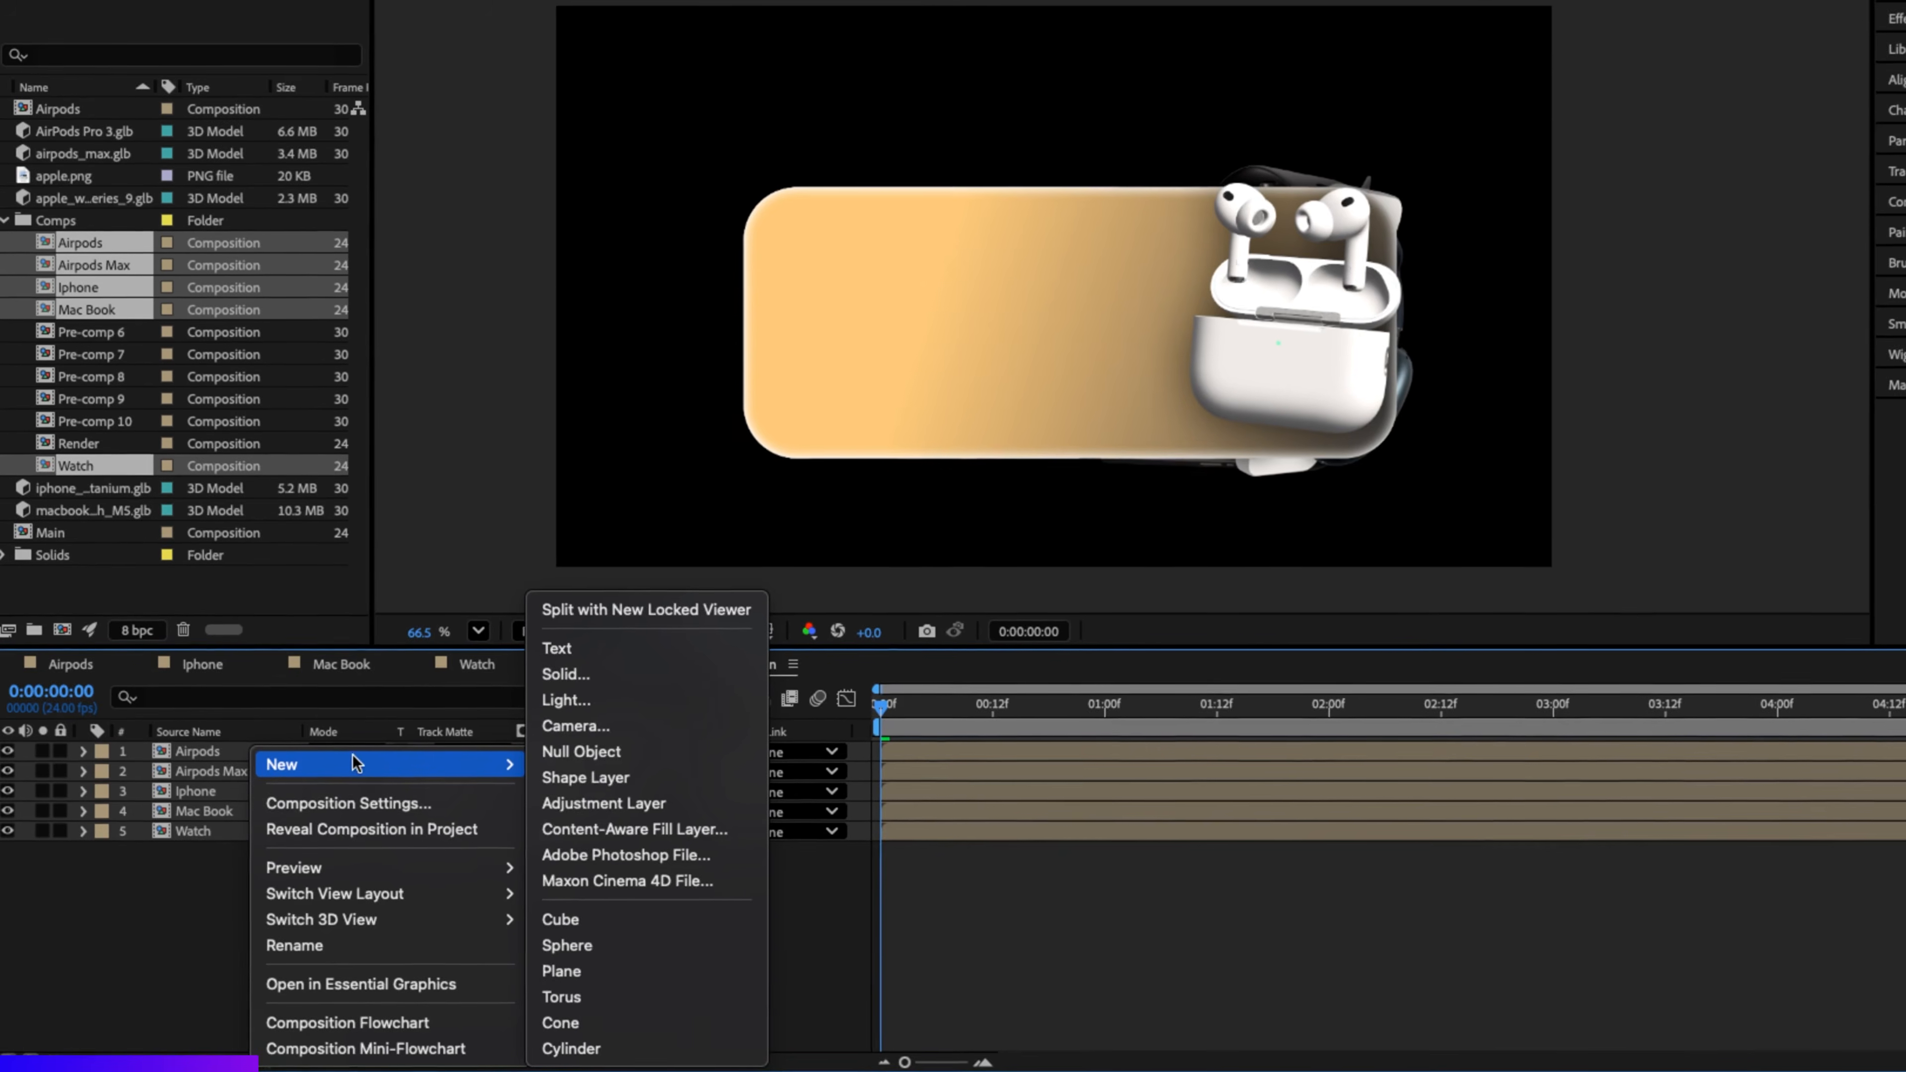
click(537, 724)
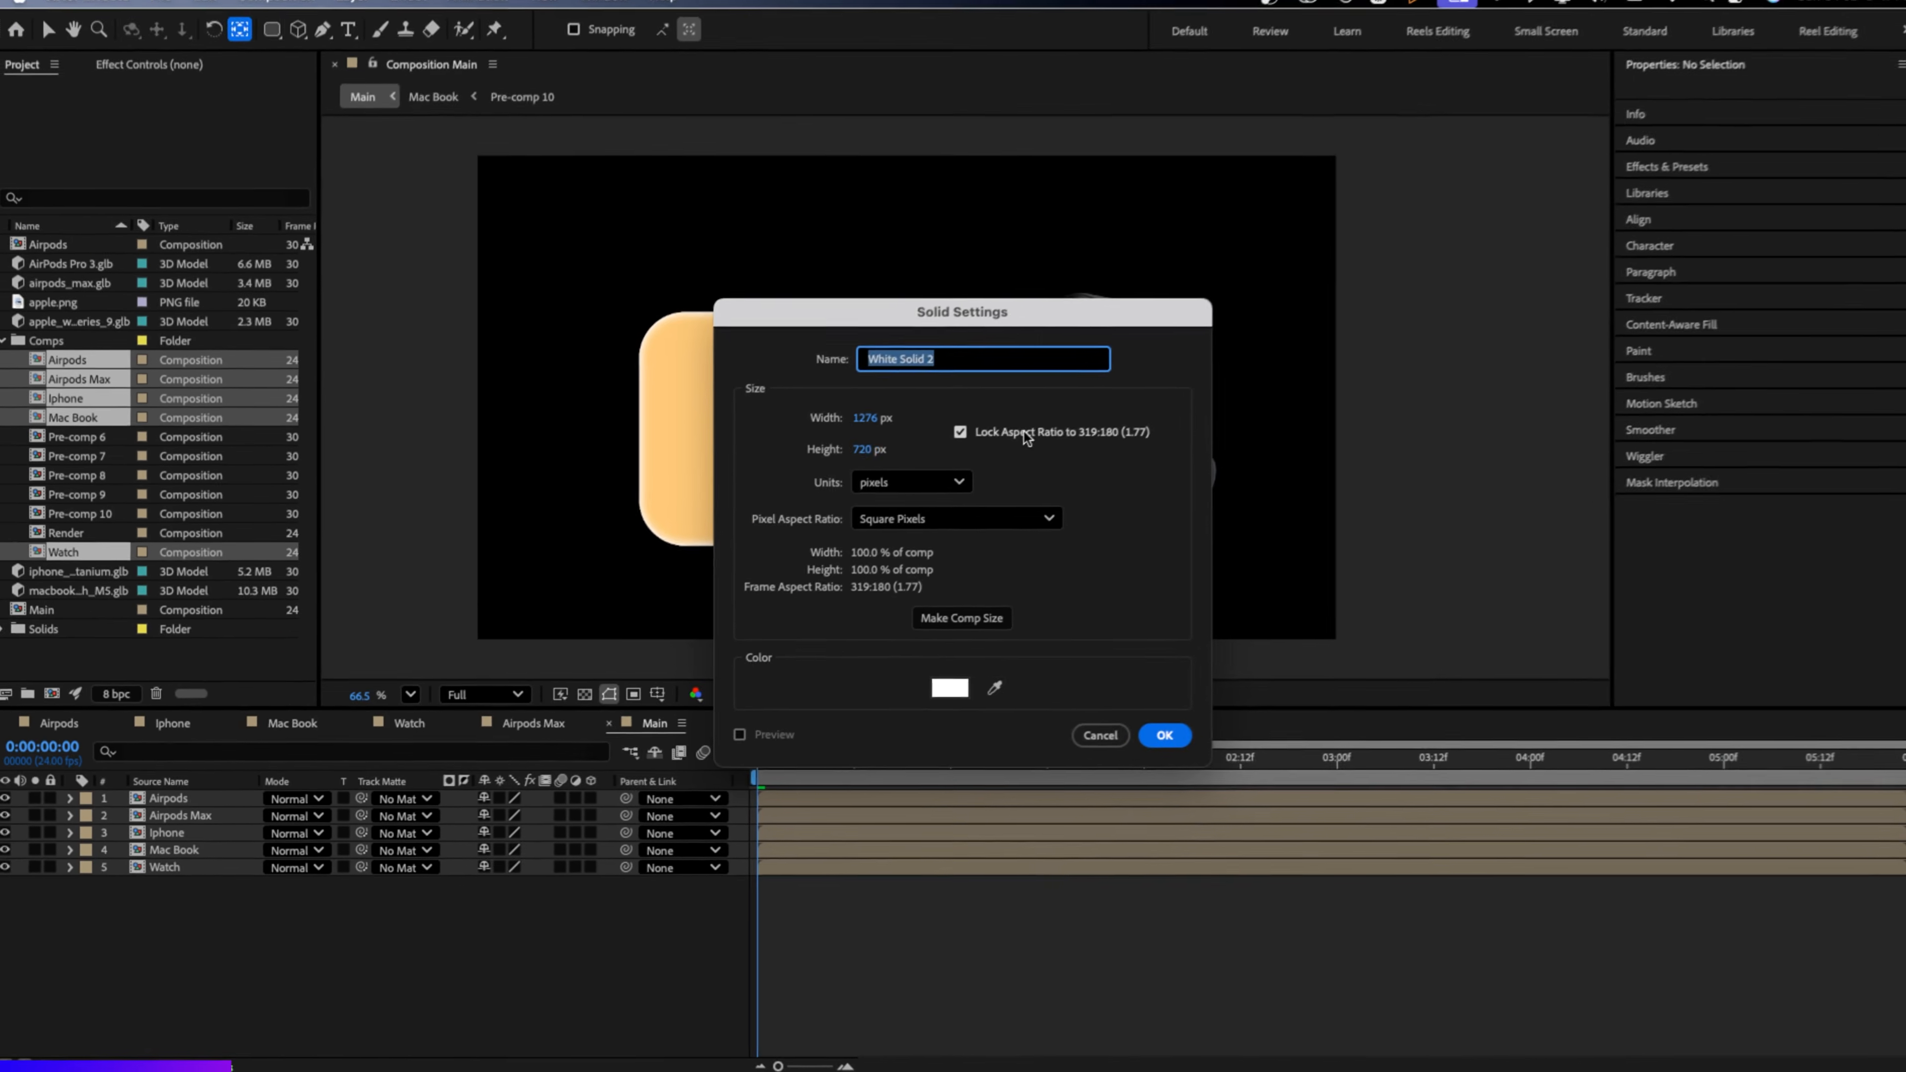
text(BG)
click(1144, 743)
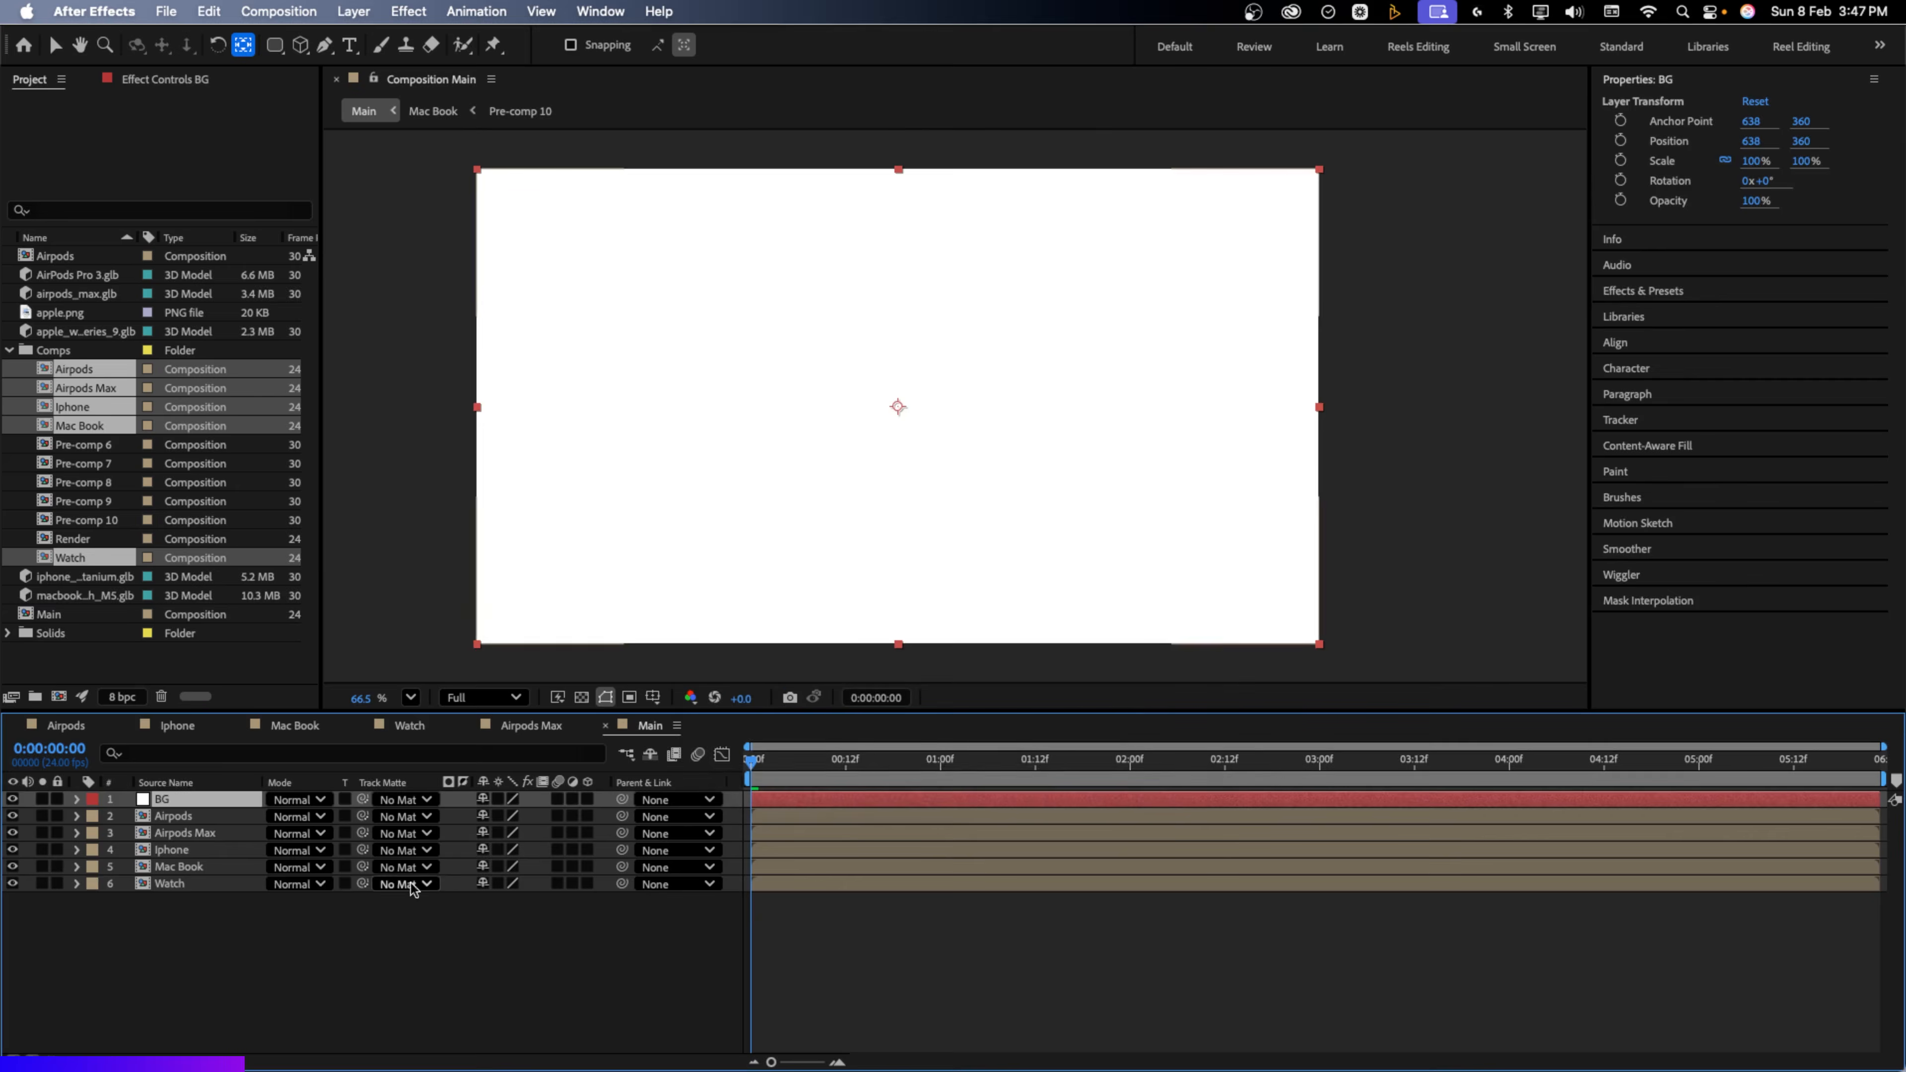
key(super+shift+bracketleft)
click(380, 977)
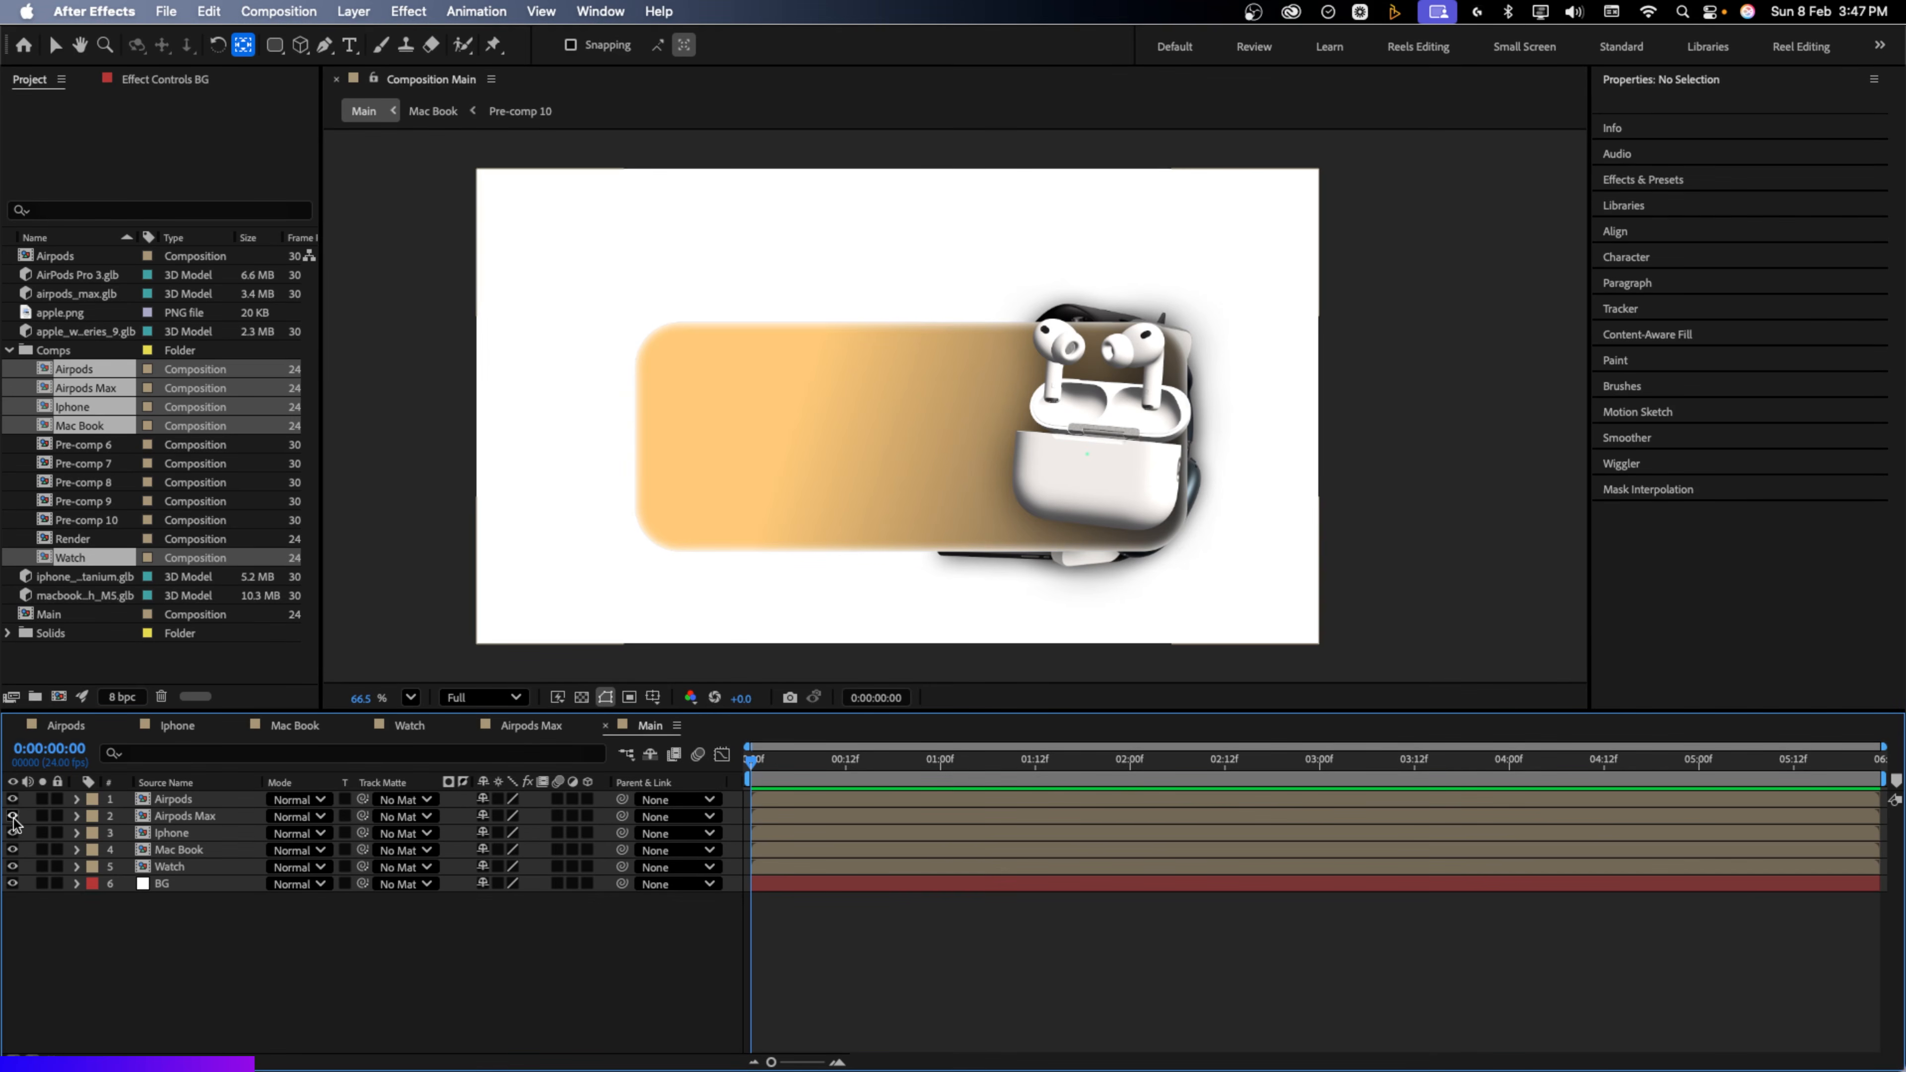
click(12, 833)
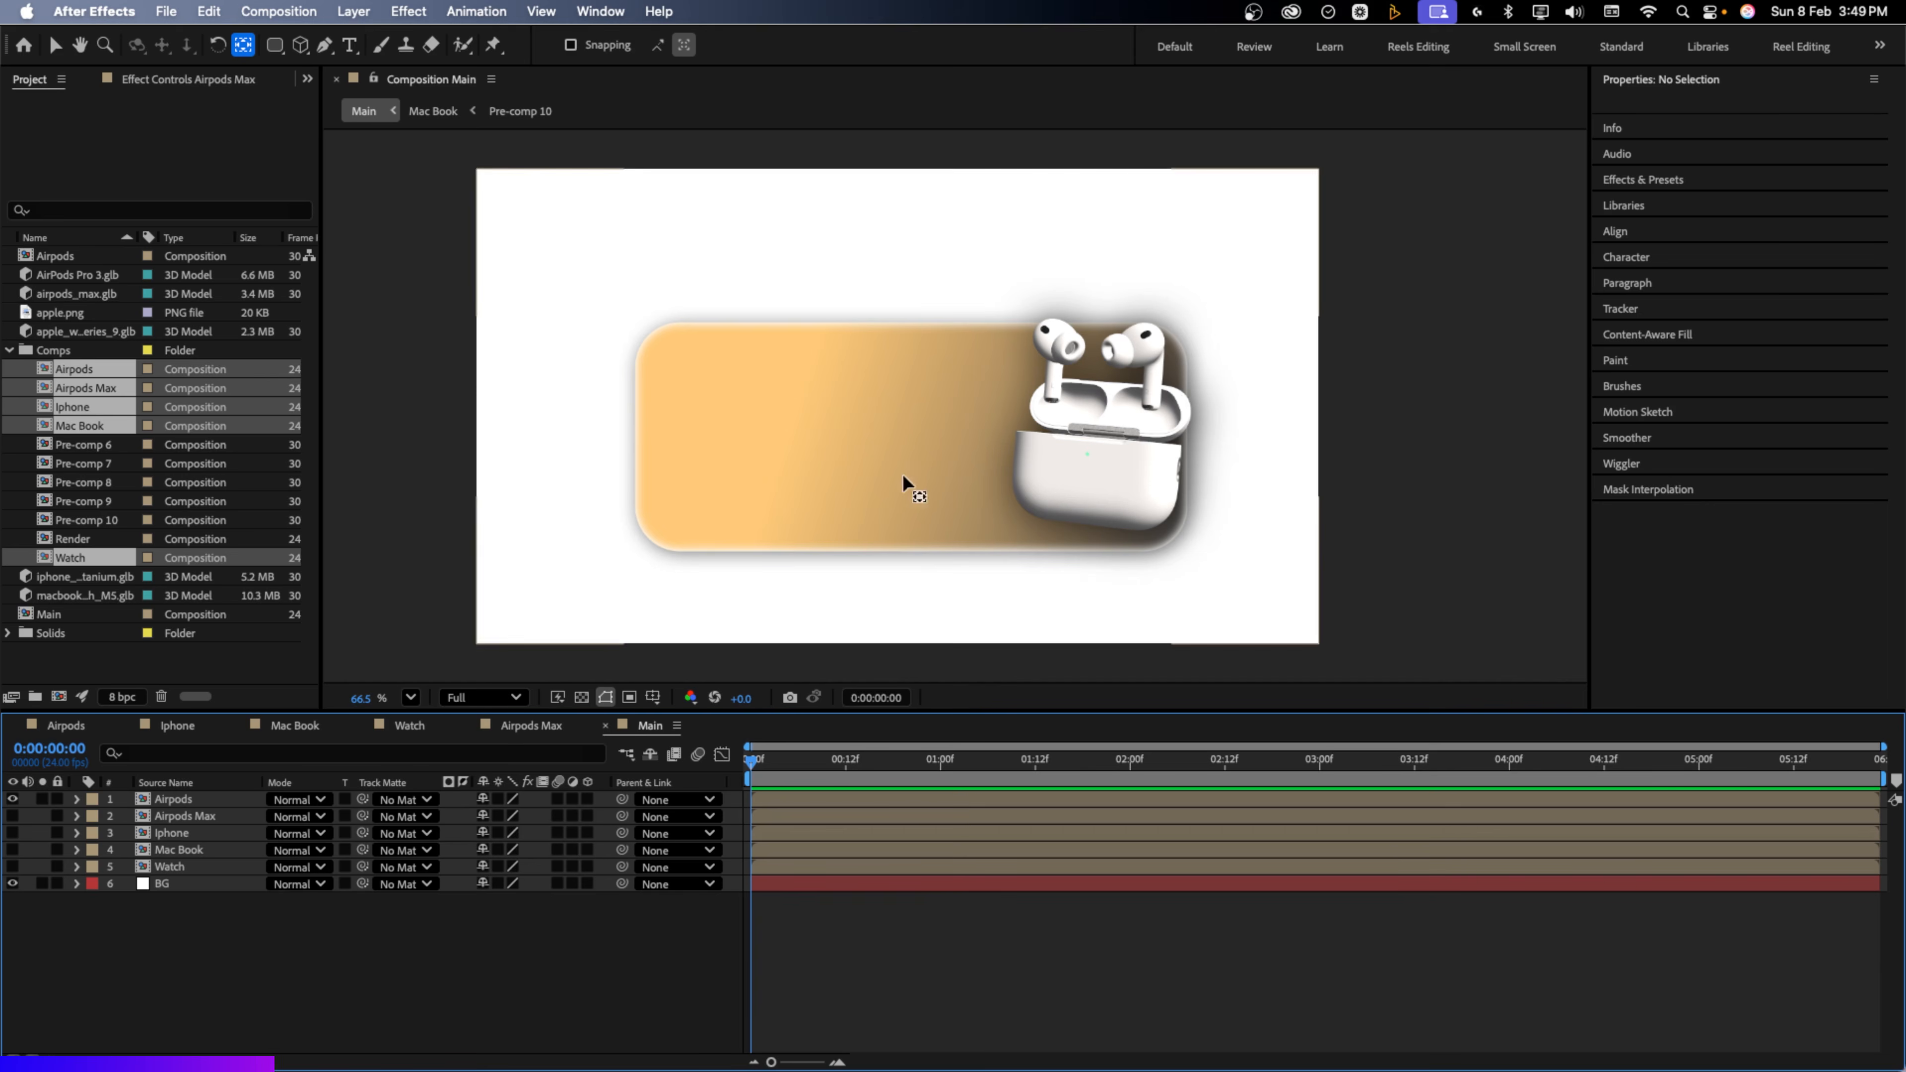
Keyframe the Airpods card's Position and Scale, landing at 638,360 and 100% around 12 frames
click(183, 802)
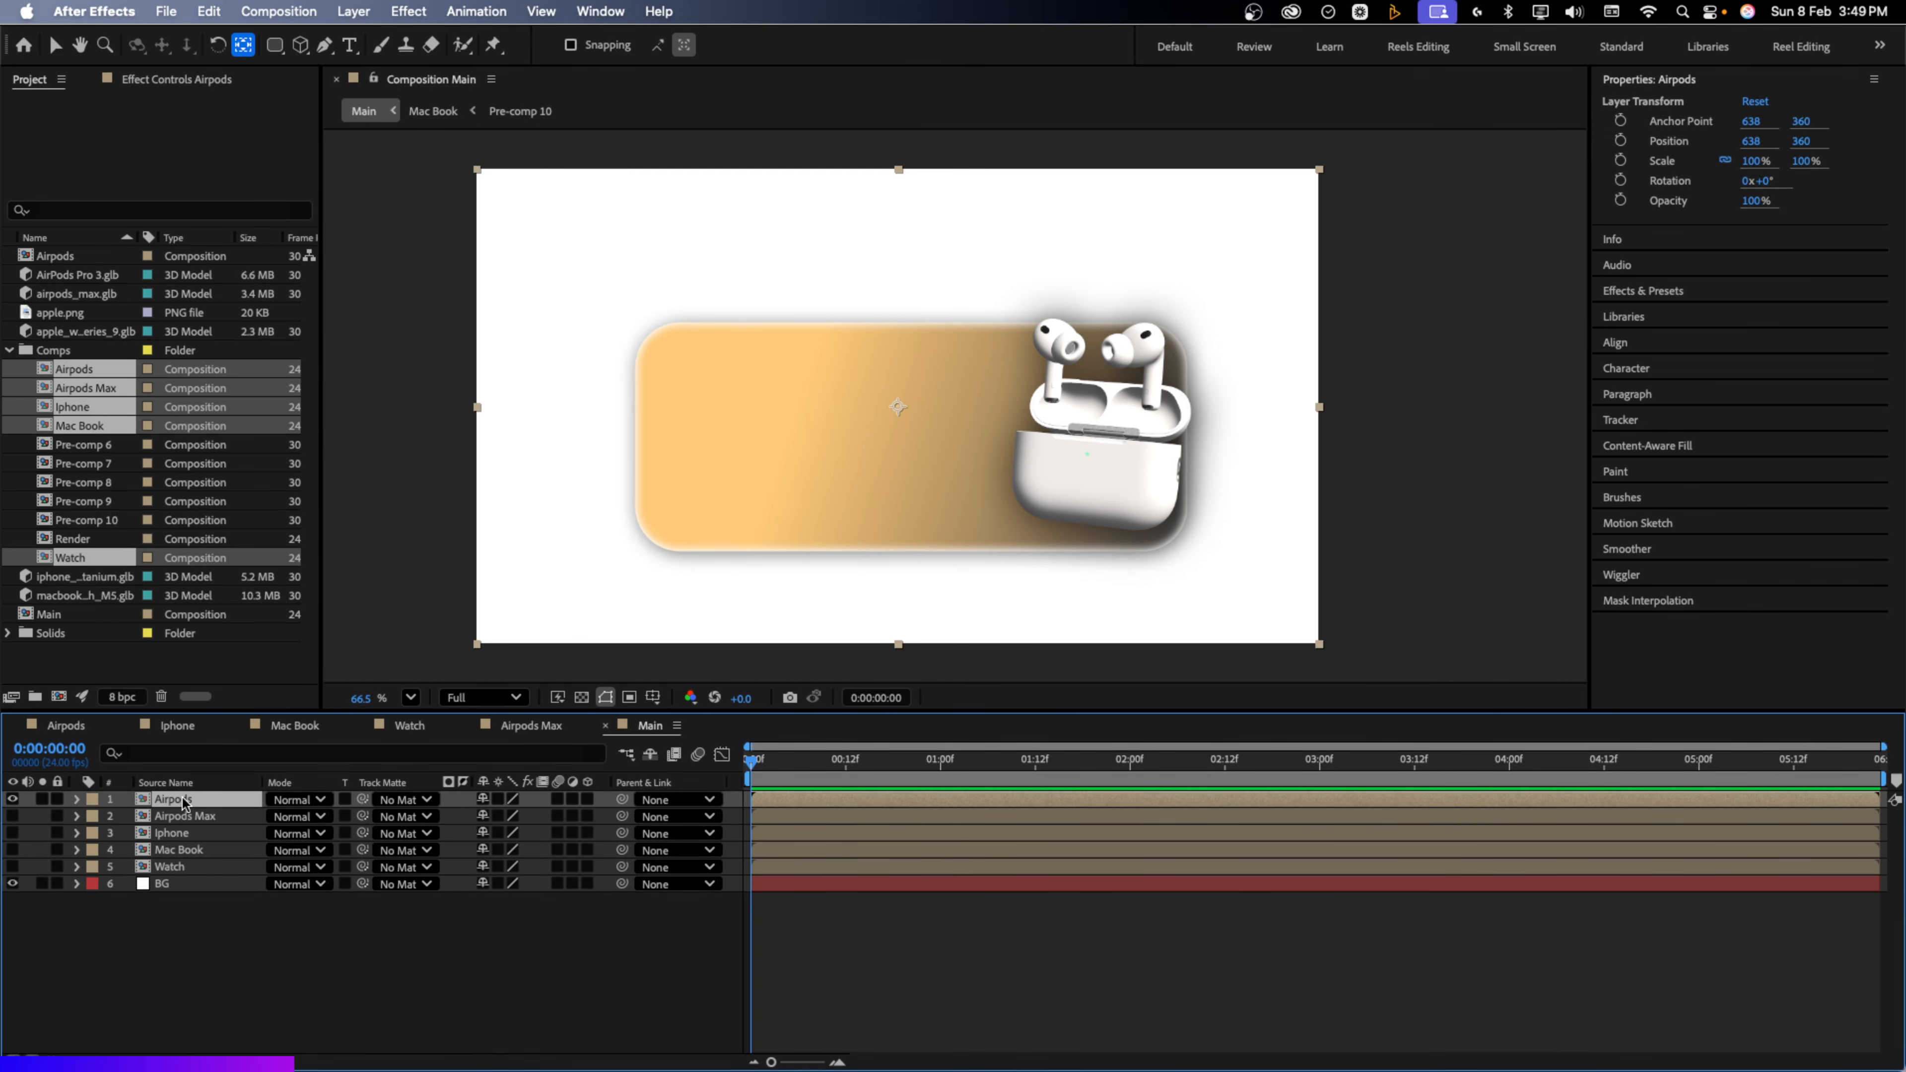
key(s)
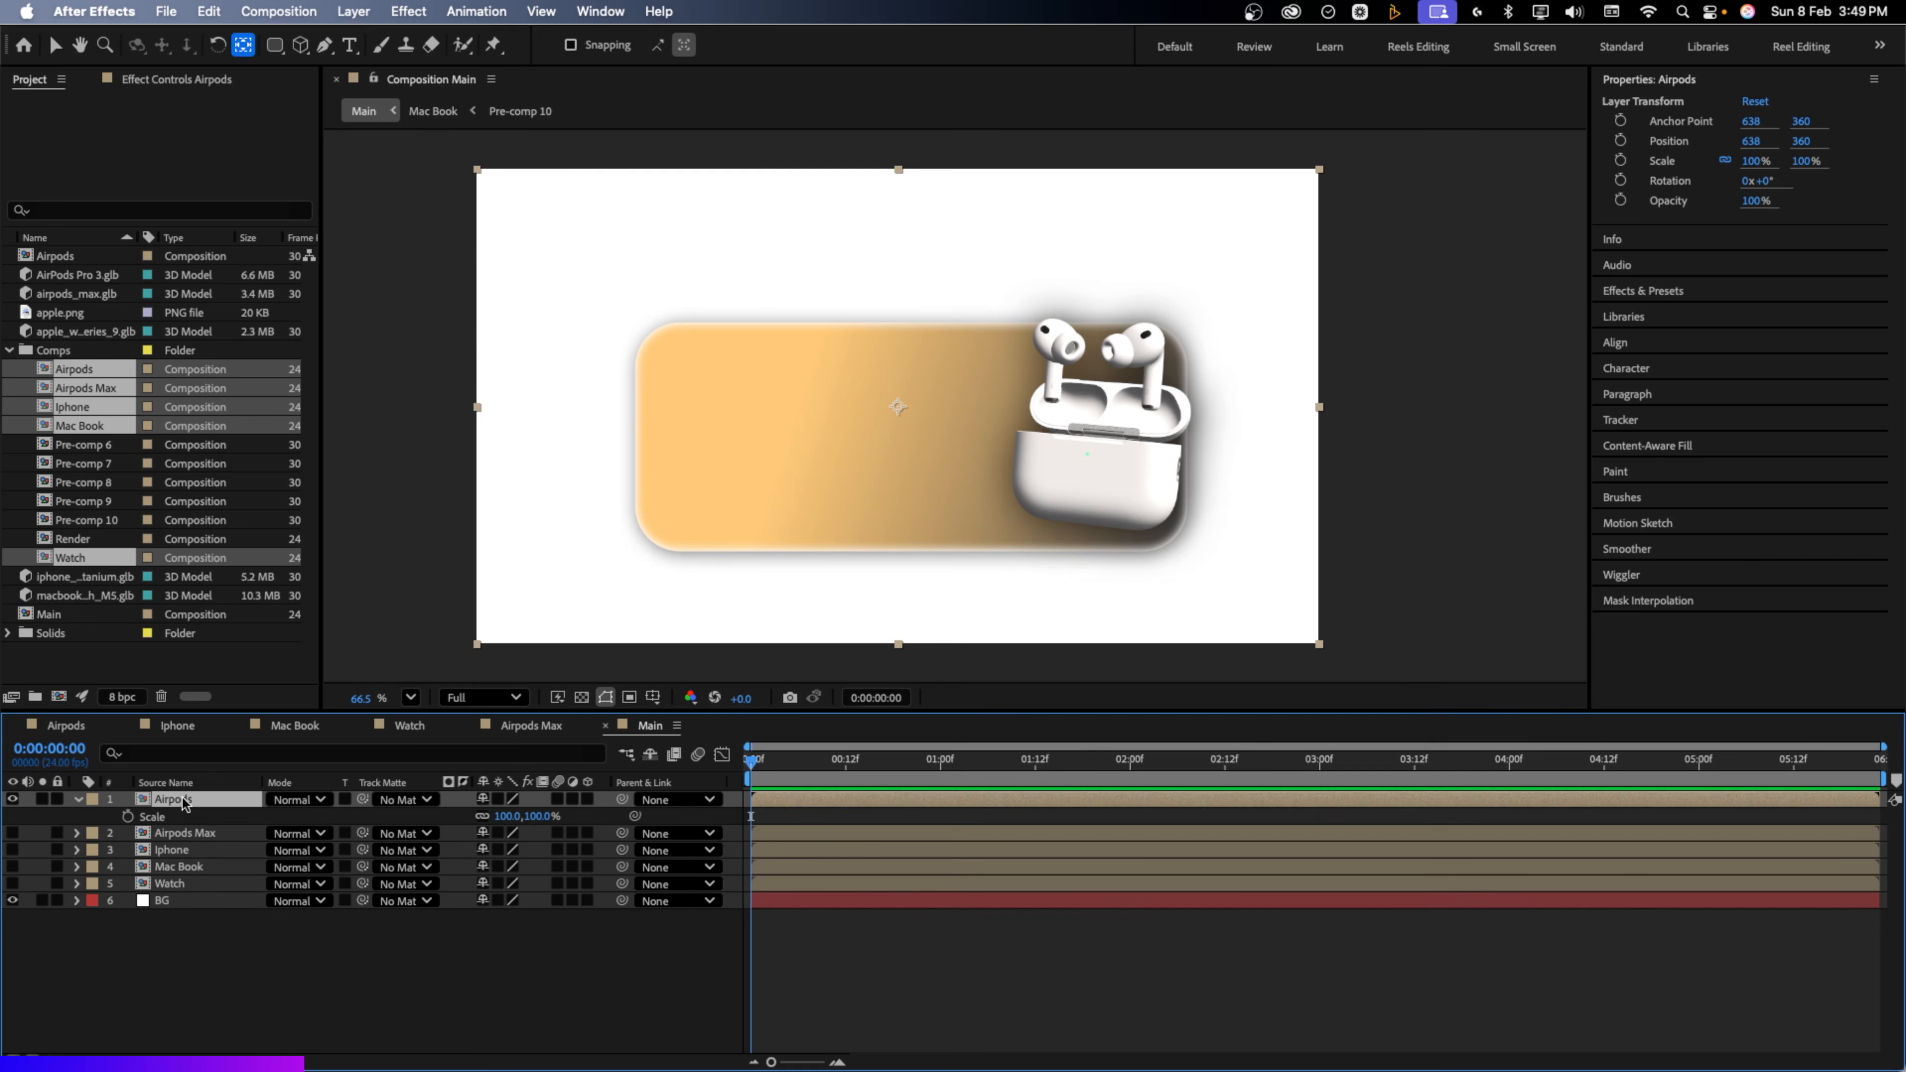
key(shift+p)
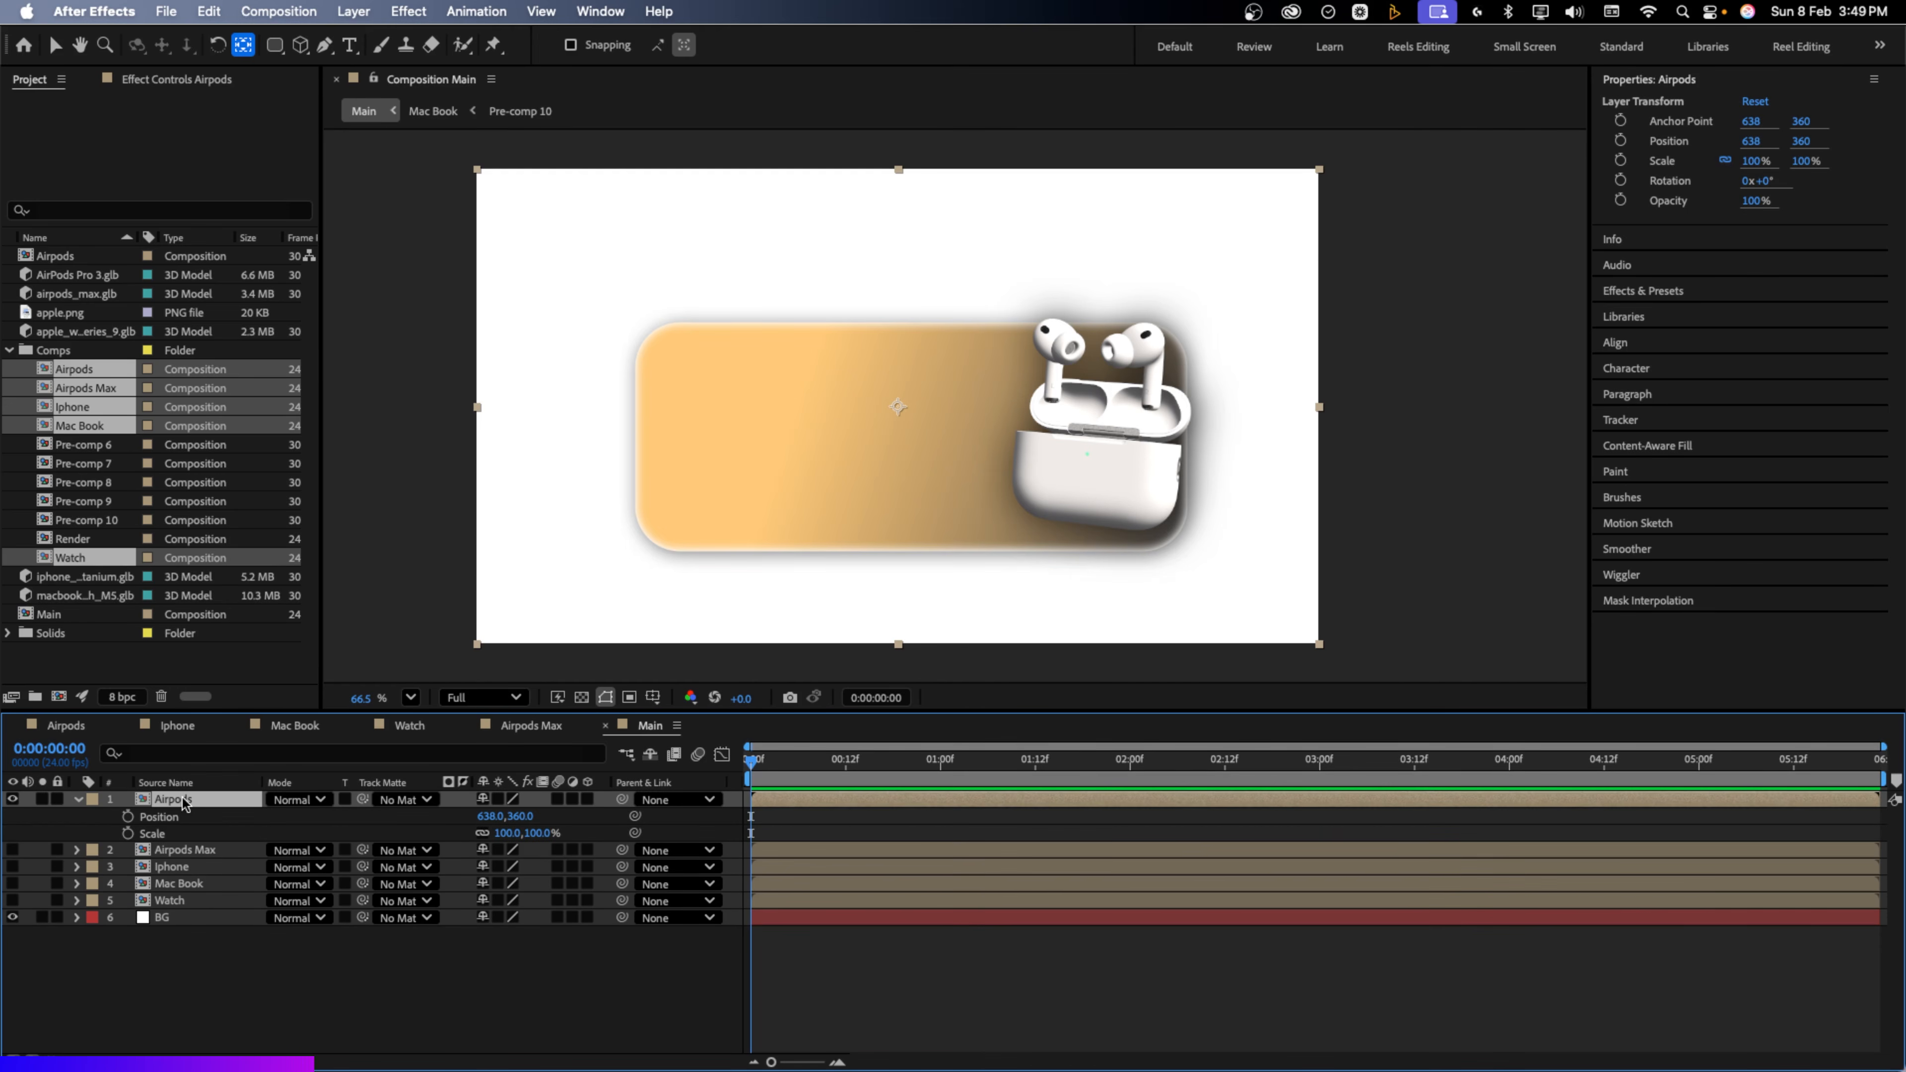
click(128, 815)
click(127, 832)
click(182, 833)
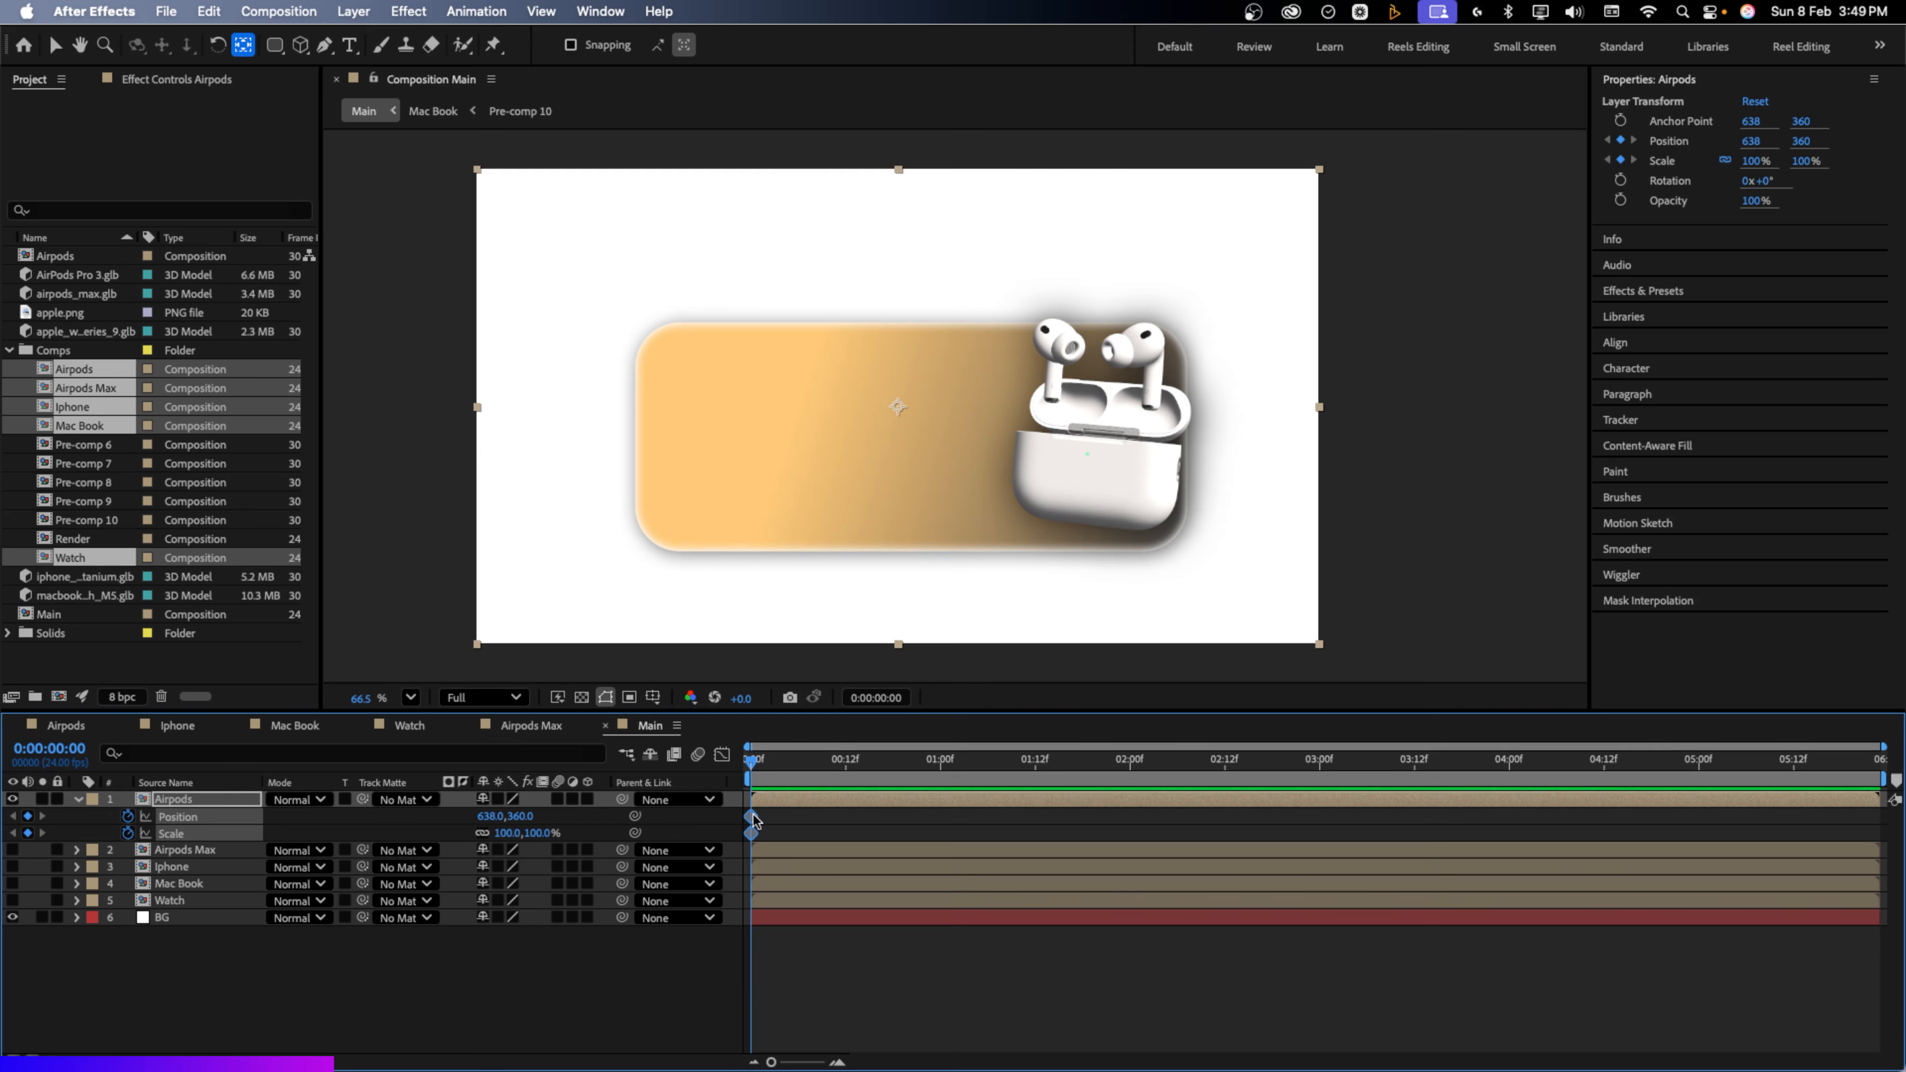
drag(752, 816, 846, 818)
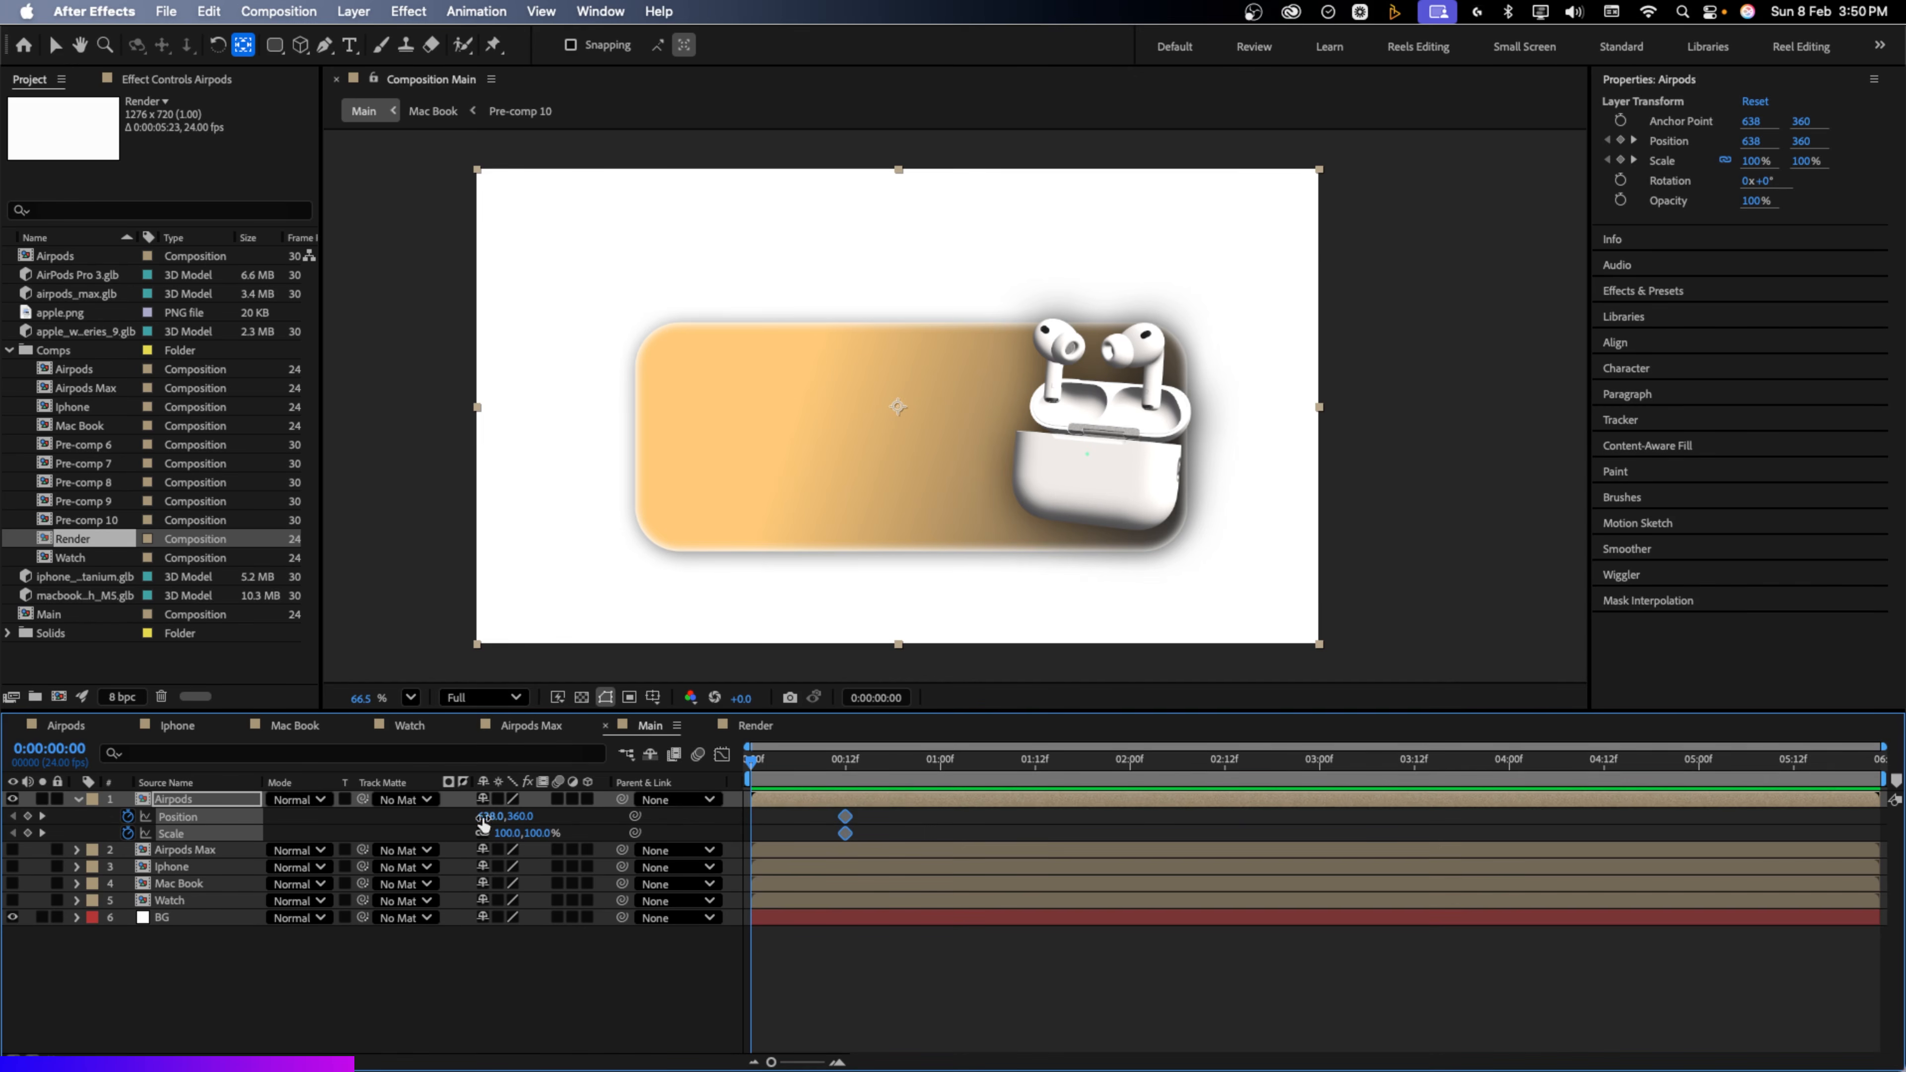
Start the card off-screen right at Position 1605,454 and 56% scale, then preview
drag(482, 819, 1148, 780)
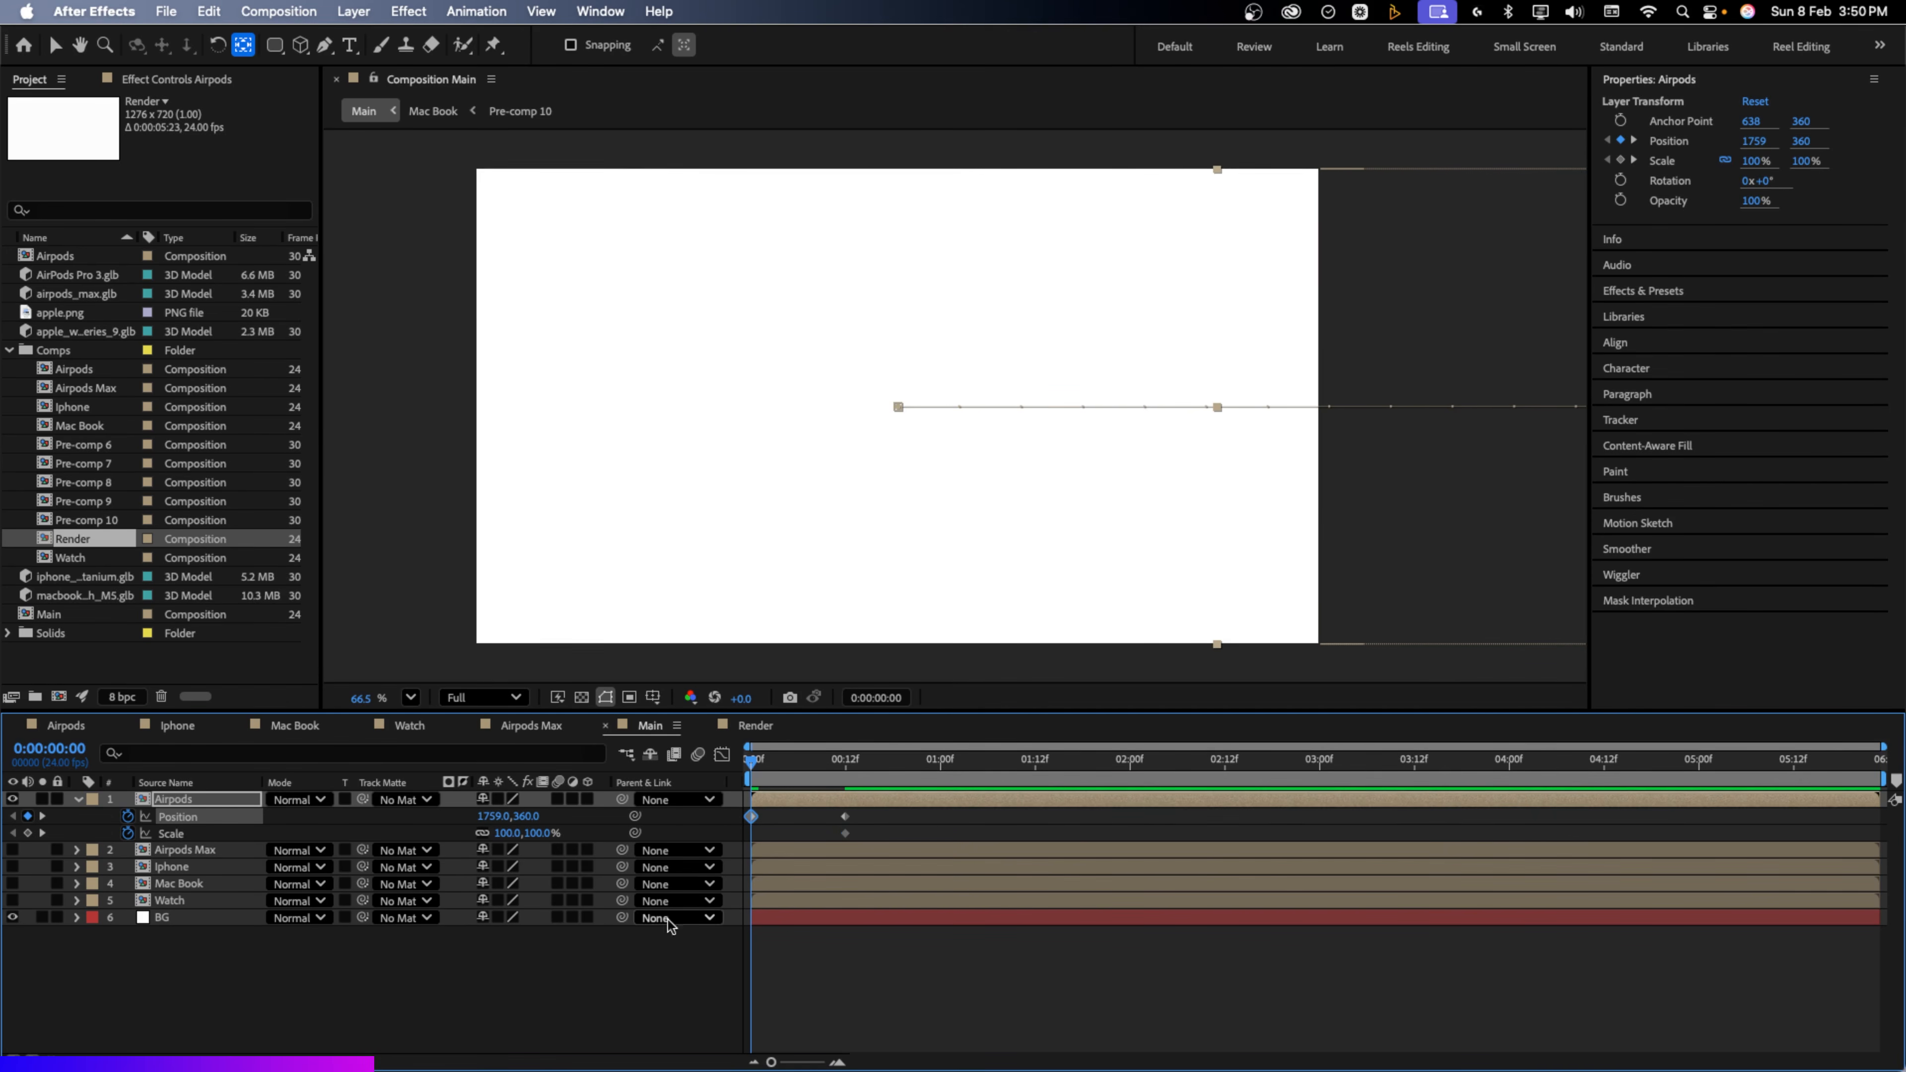
drag(537, 834, 505, 833)
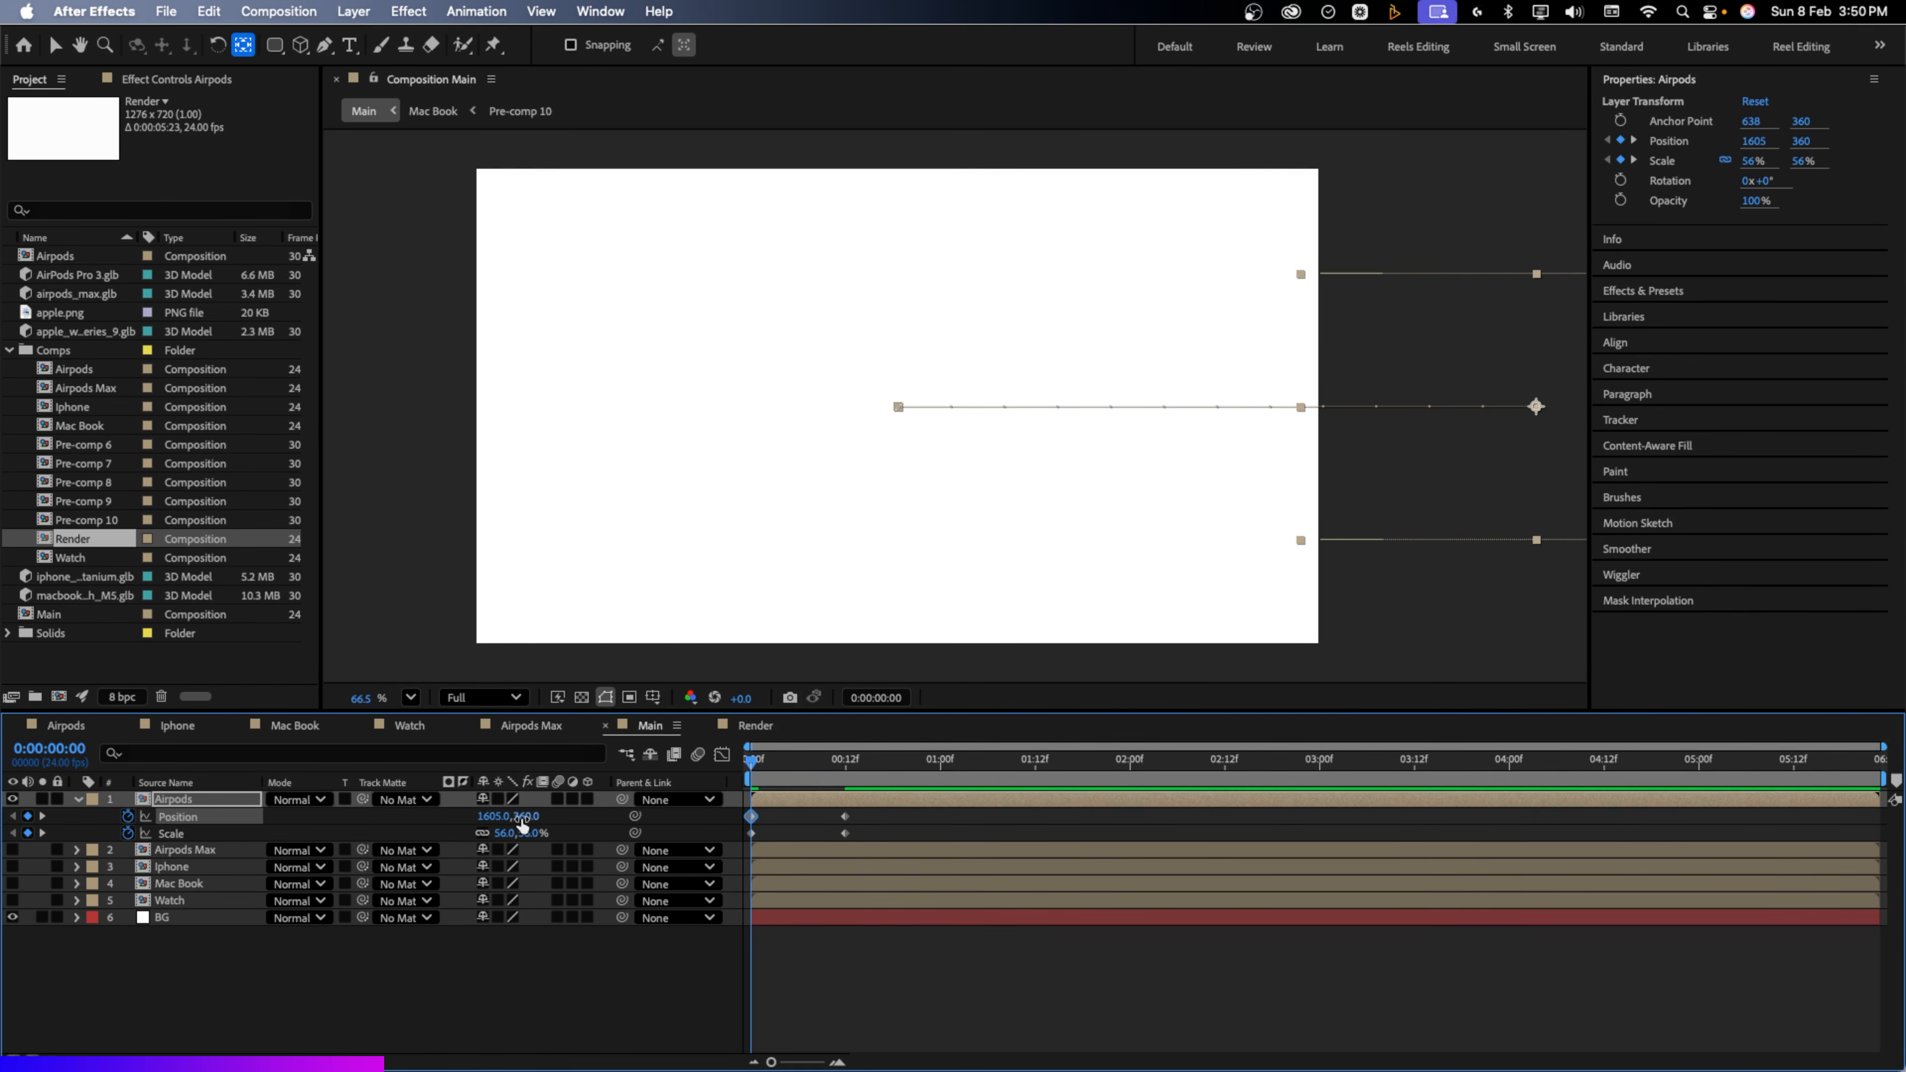
drag(523, 826, 759, 776)
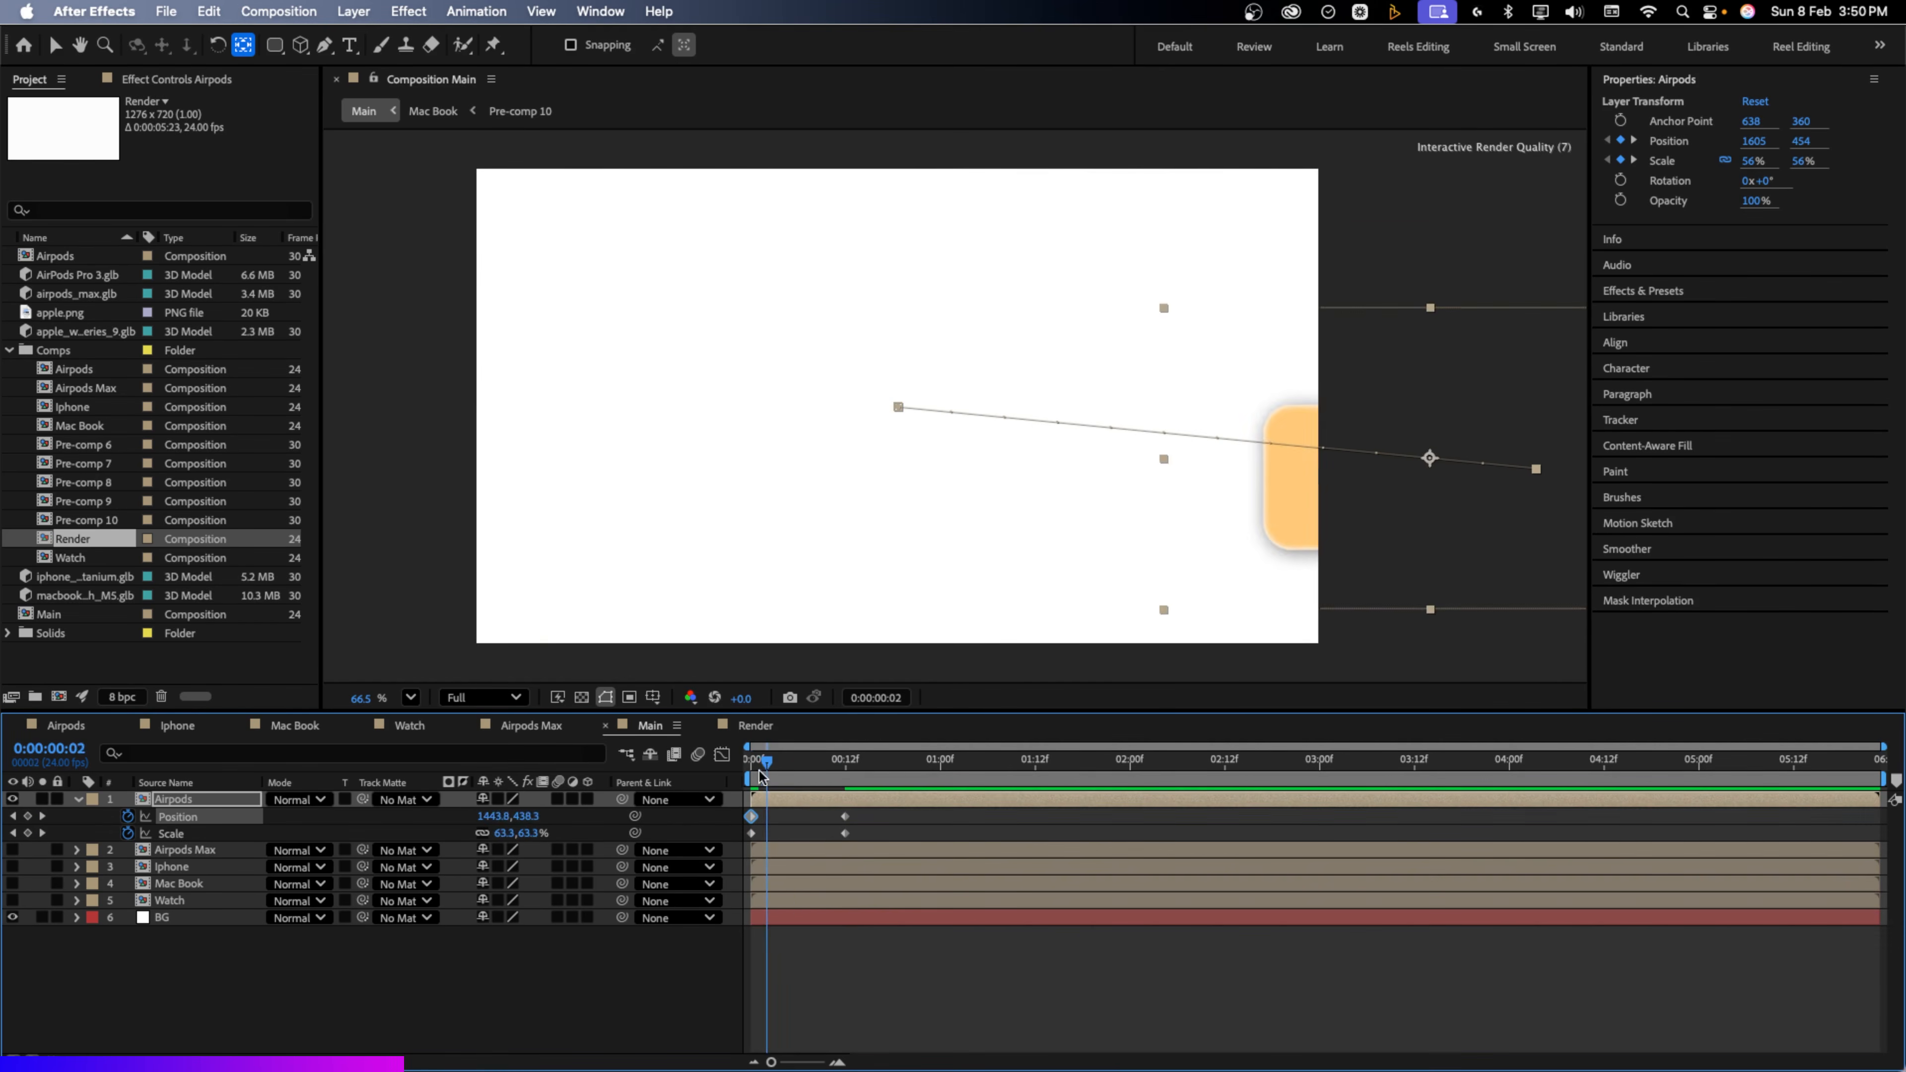
key(space)
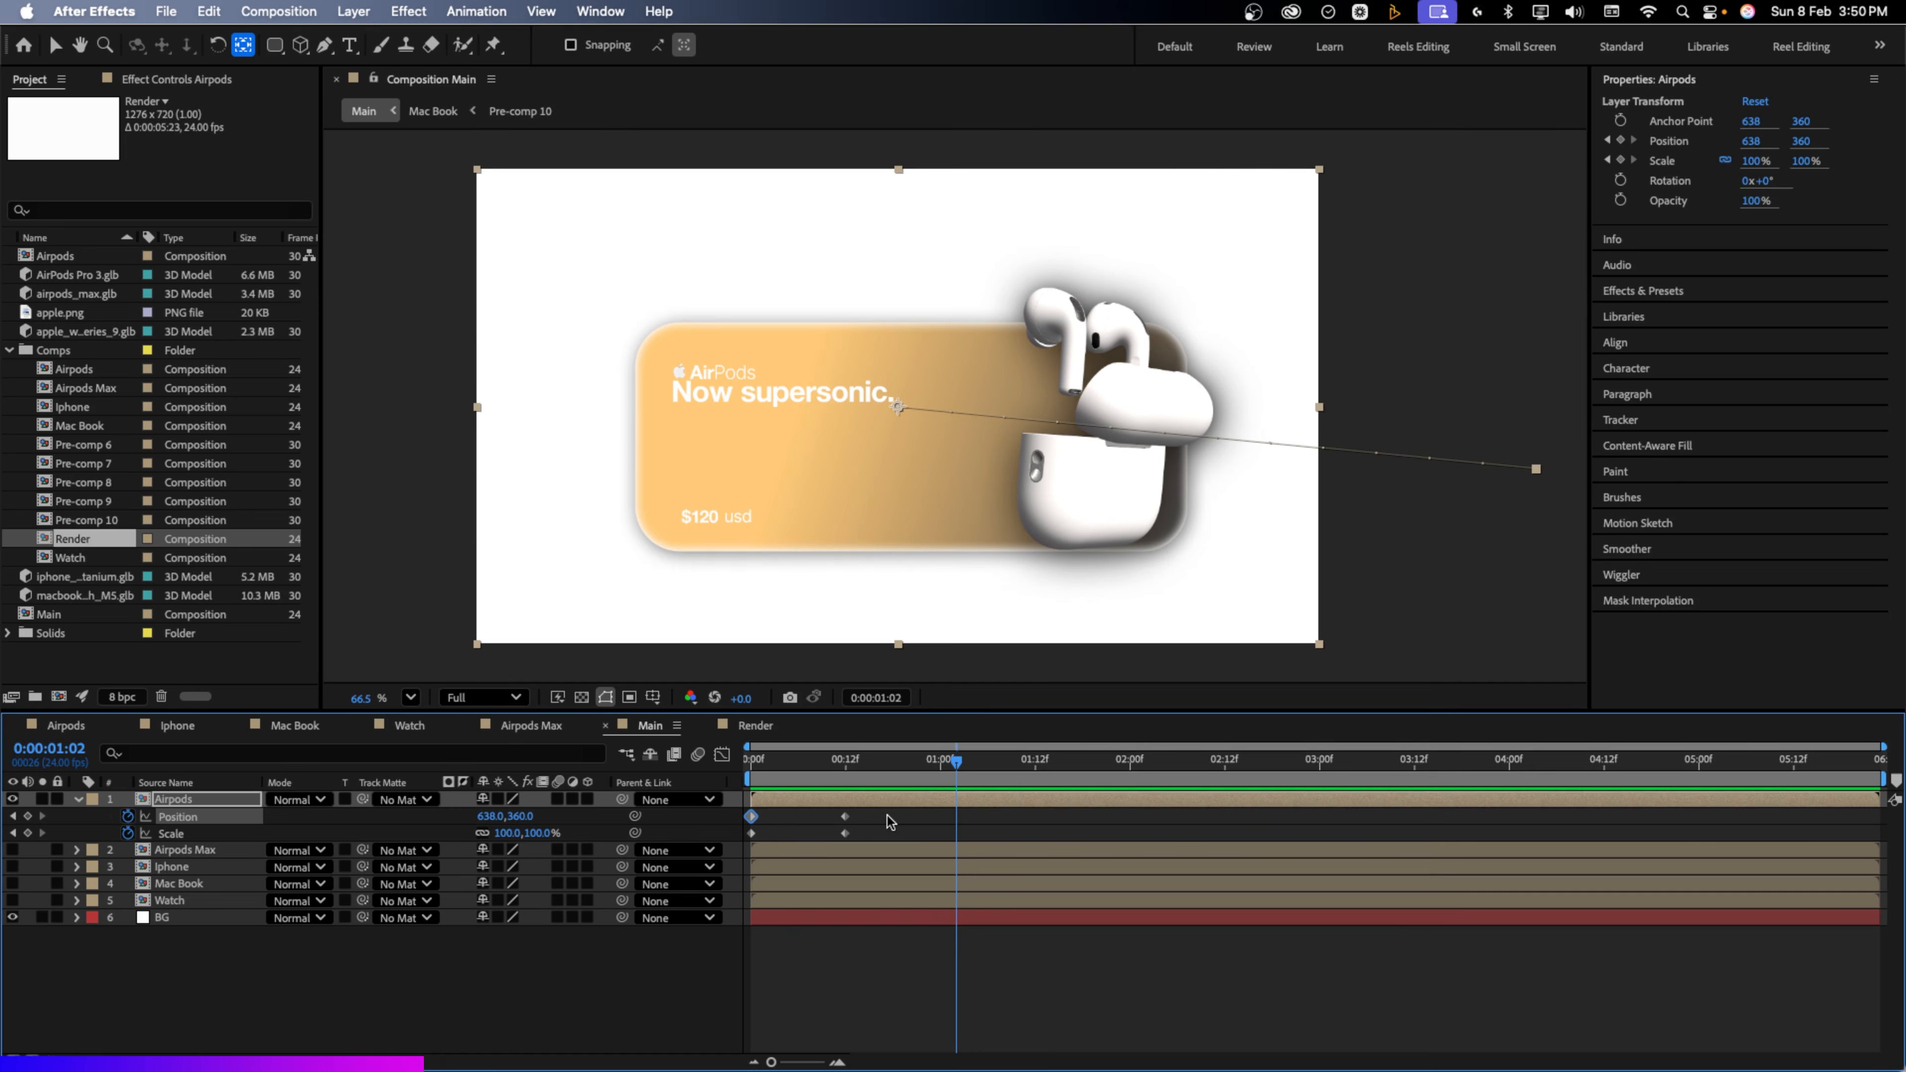
drag(889, 811, 739, 852)
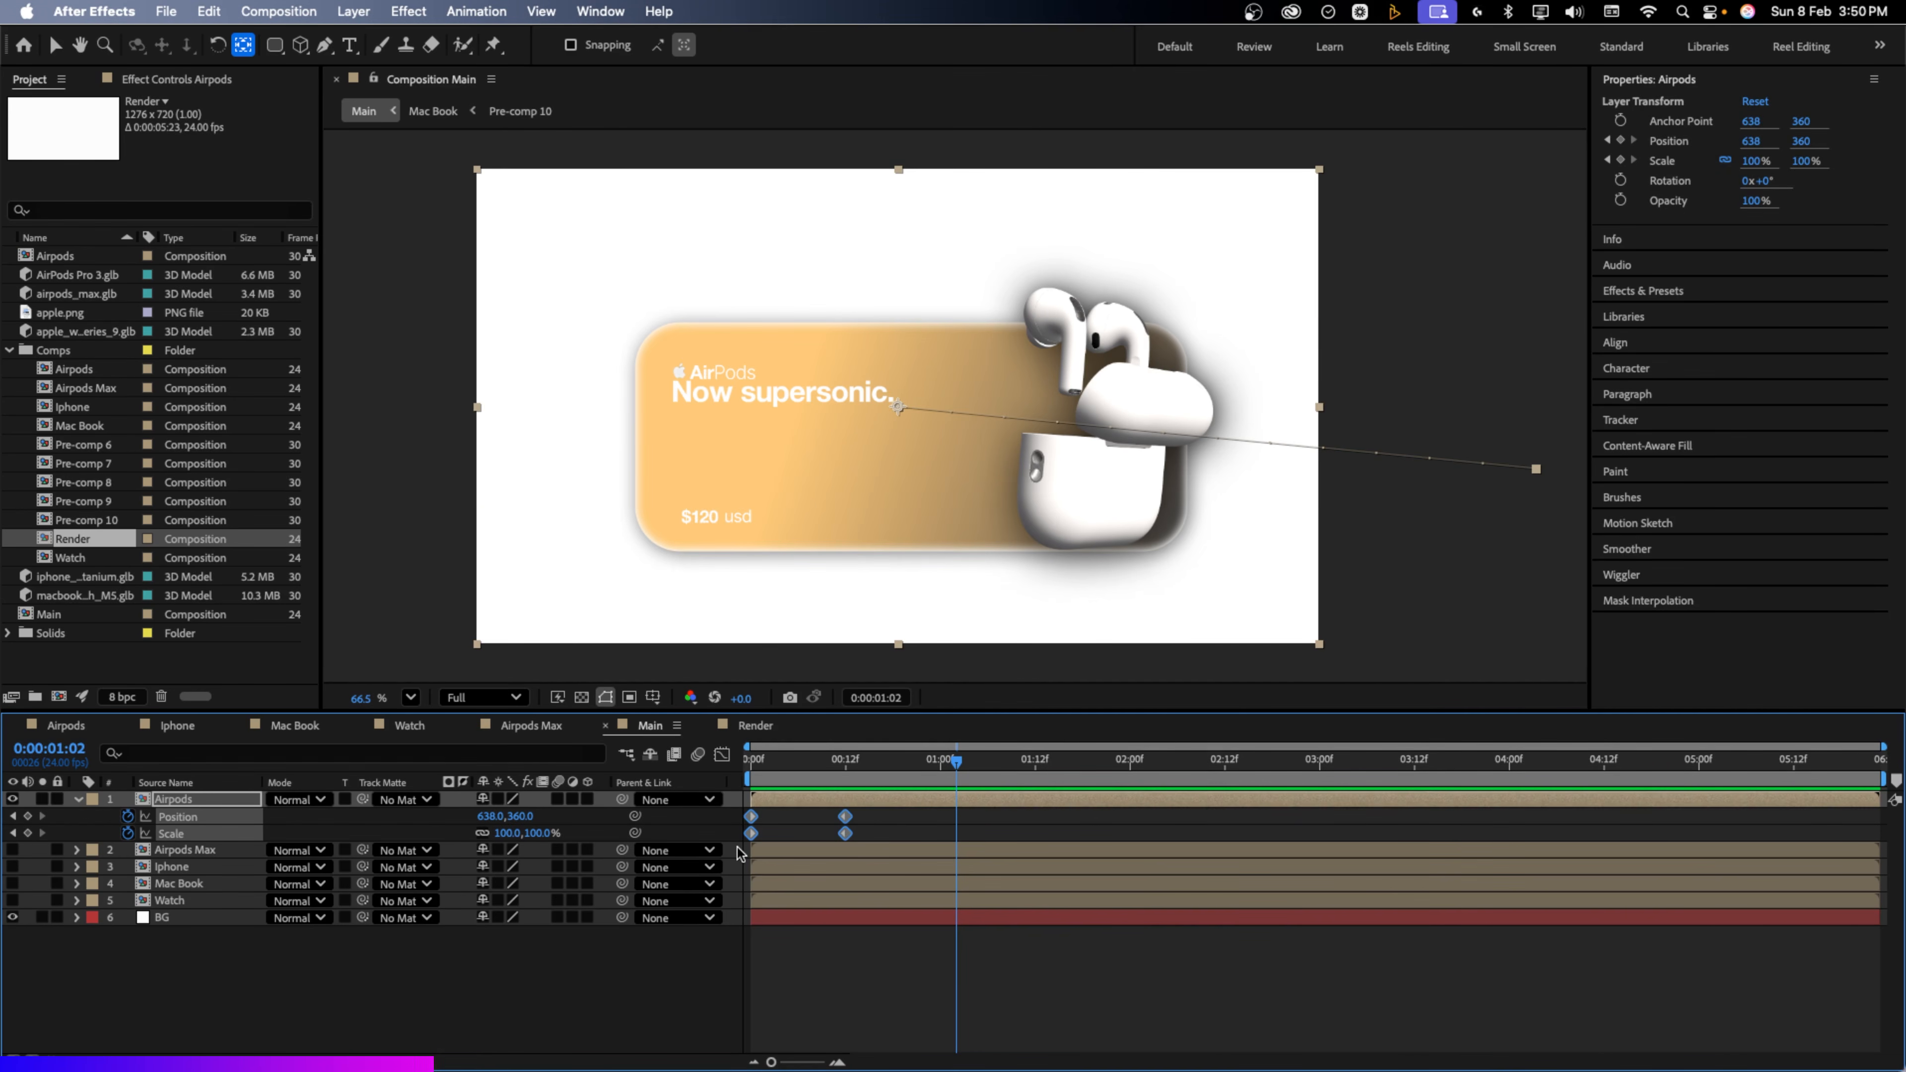
Ease the landing keyframe in the Graph Editor so the card shoots in and settles gently
click(723, 754)
drag(878, 987, 803, 999)
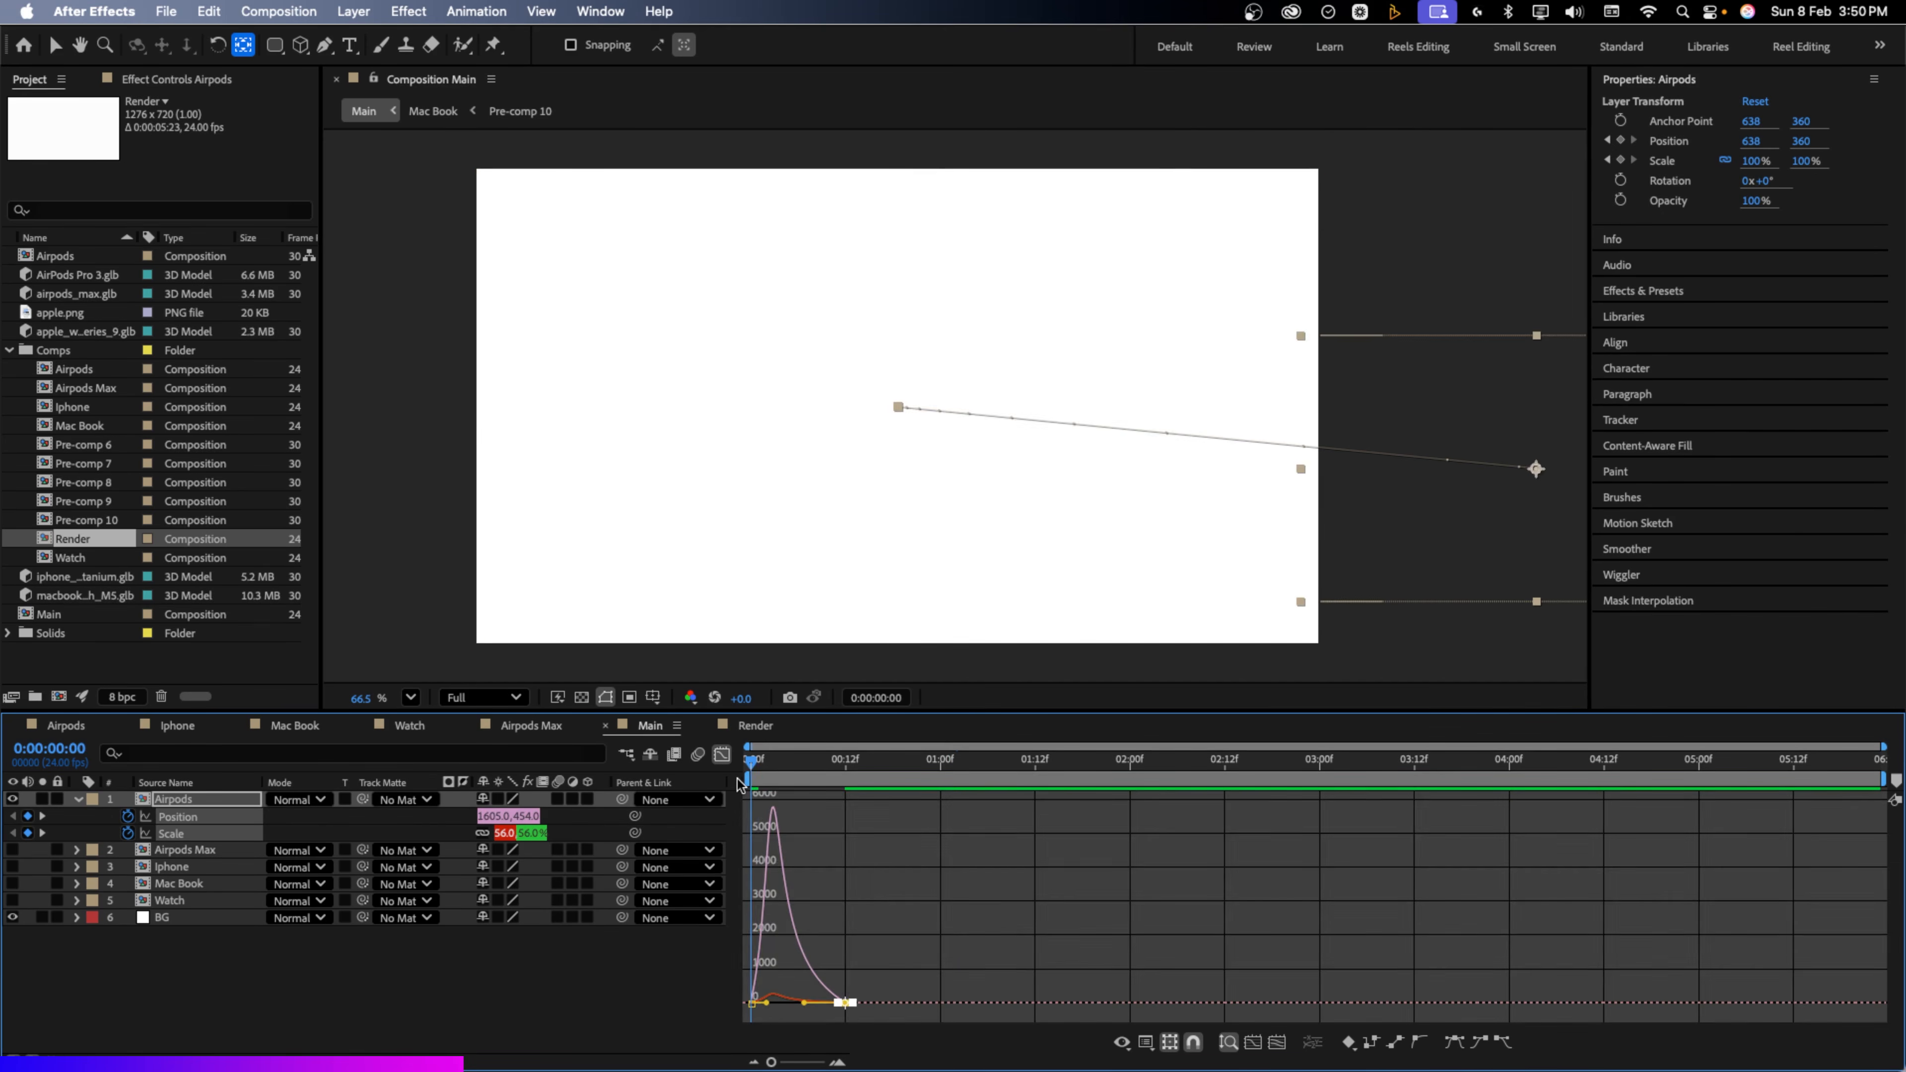
key(space)
key(space)
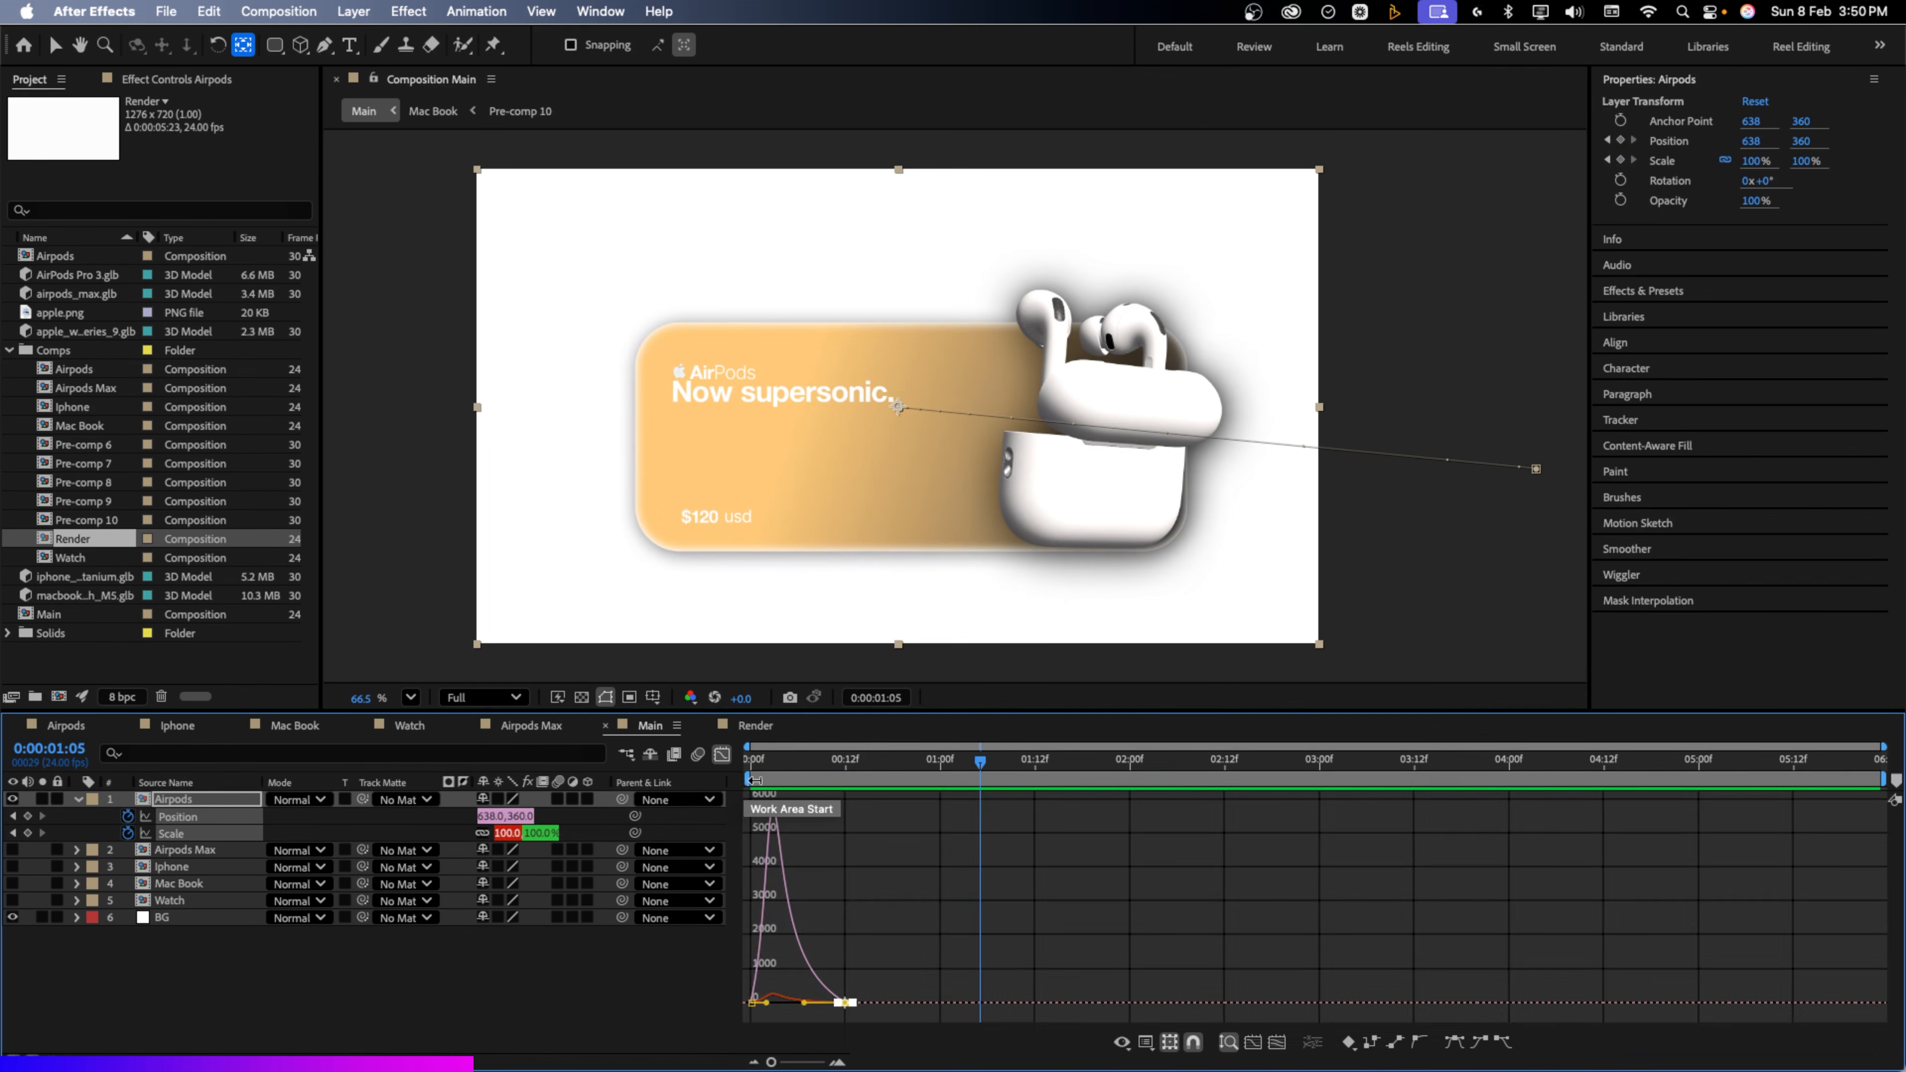
click(722, 754)
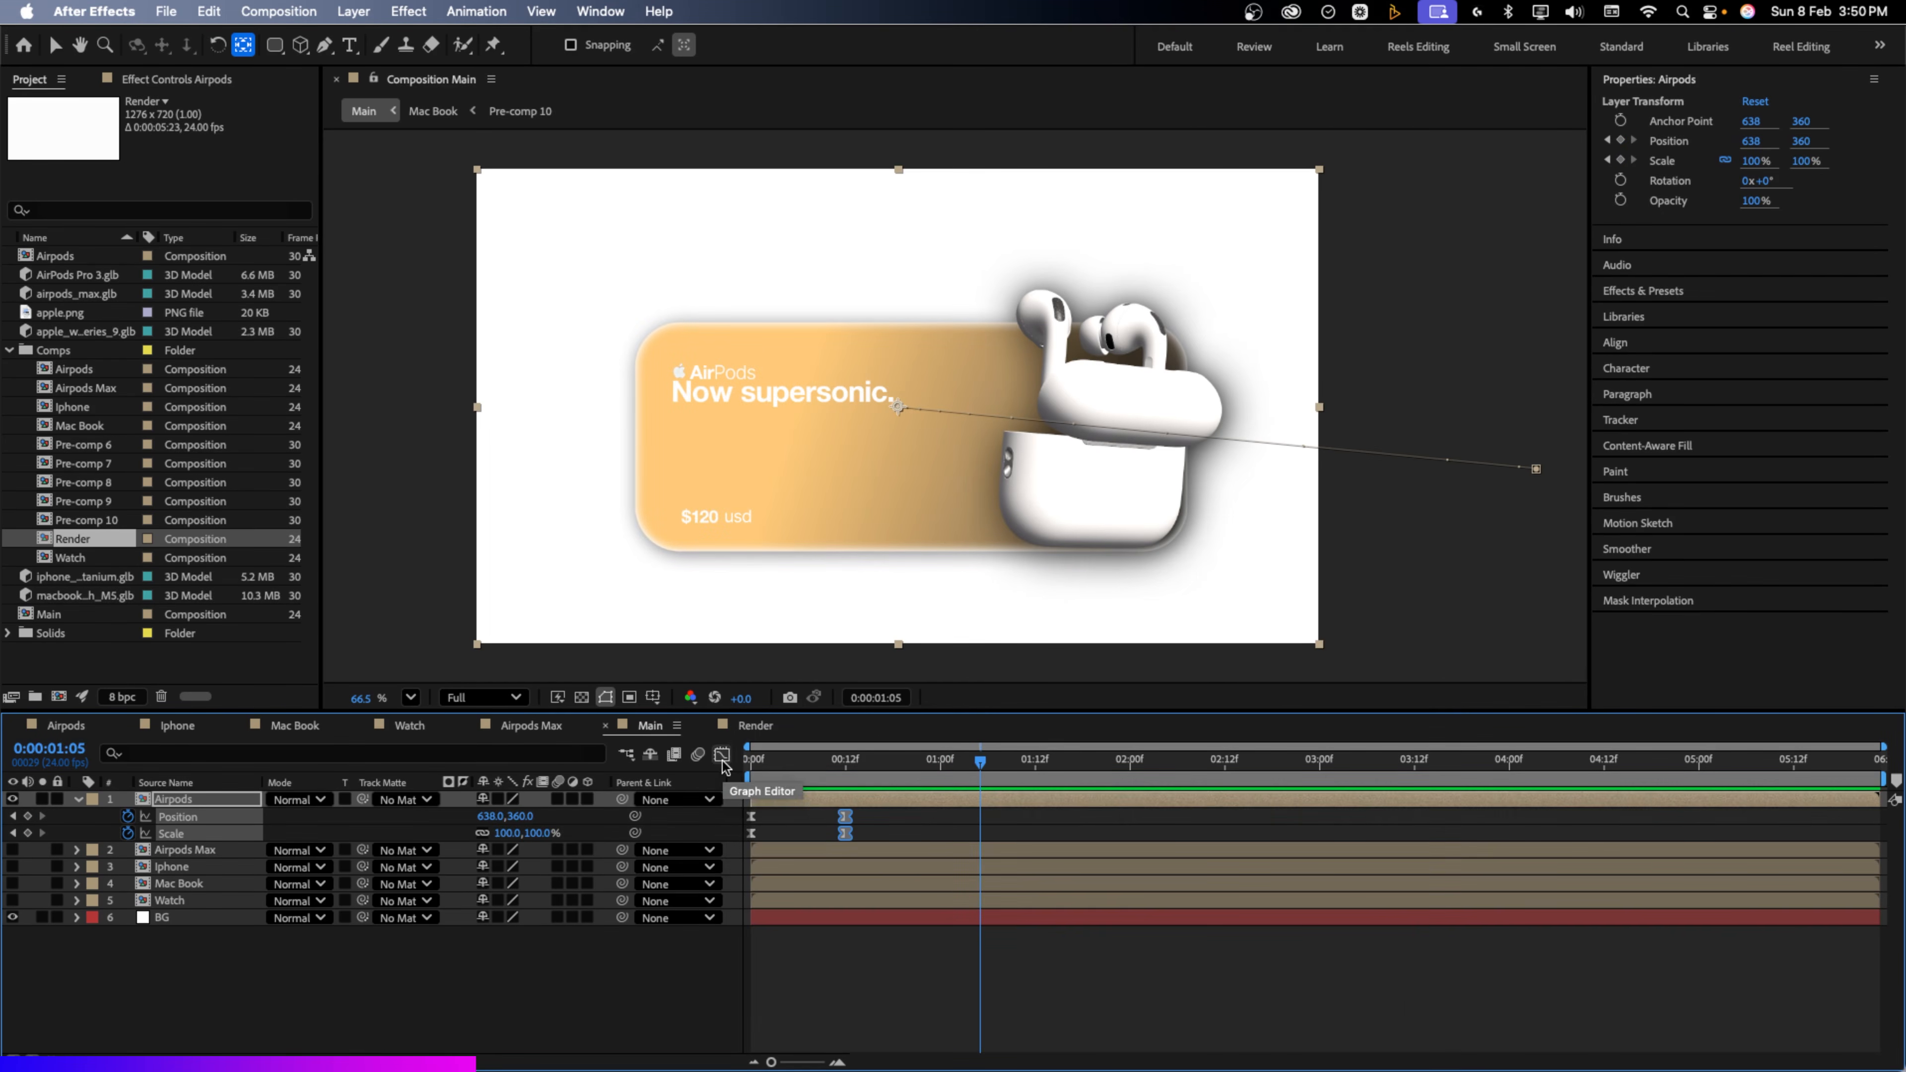
click(559, 799)
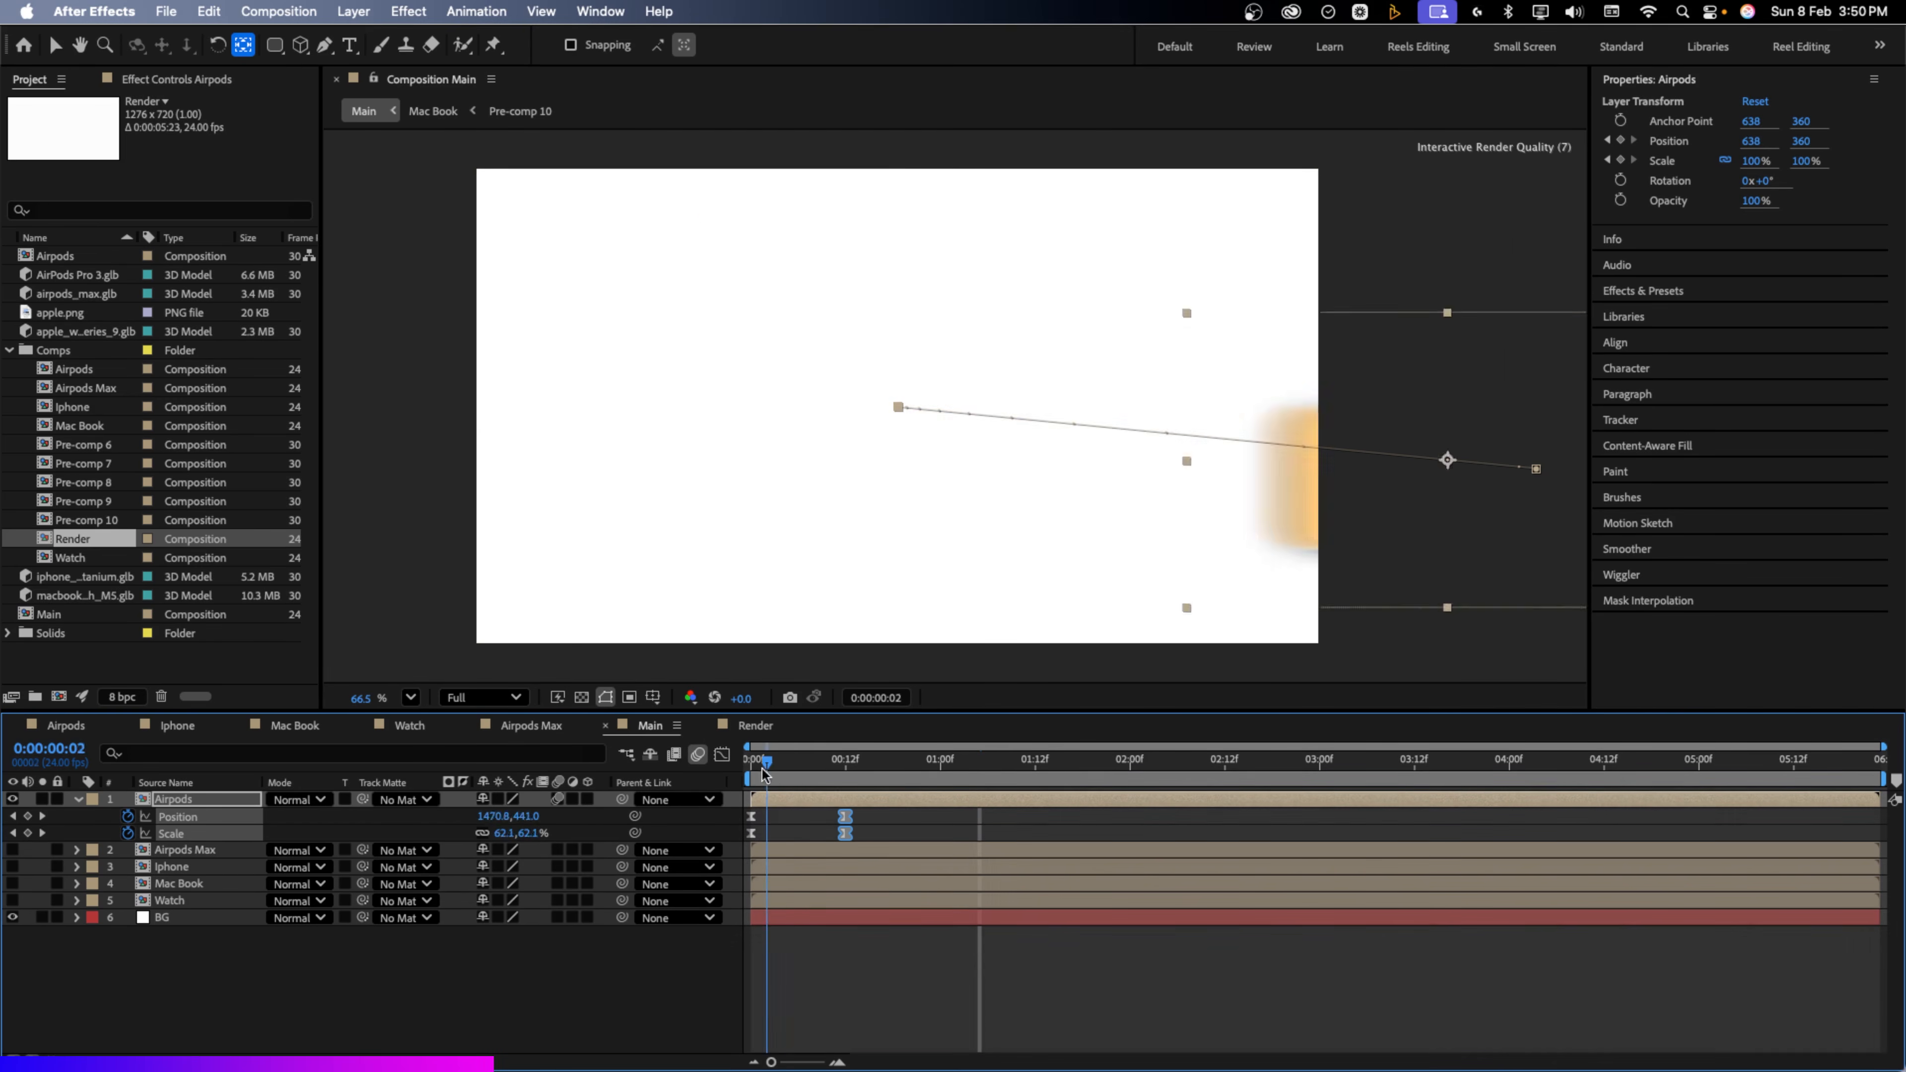
Enable motion blur on the Airpods card and move Airpods Max to the top, visible
click(765, 774)
mouse_move(765, 774)
mouse_down()
mouse_move(813, 774)
mouse_move(762, 773)
mouse_up()
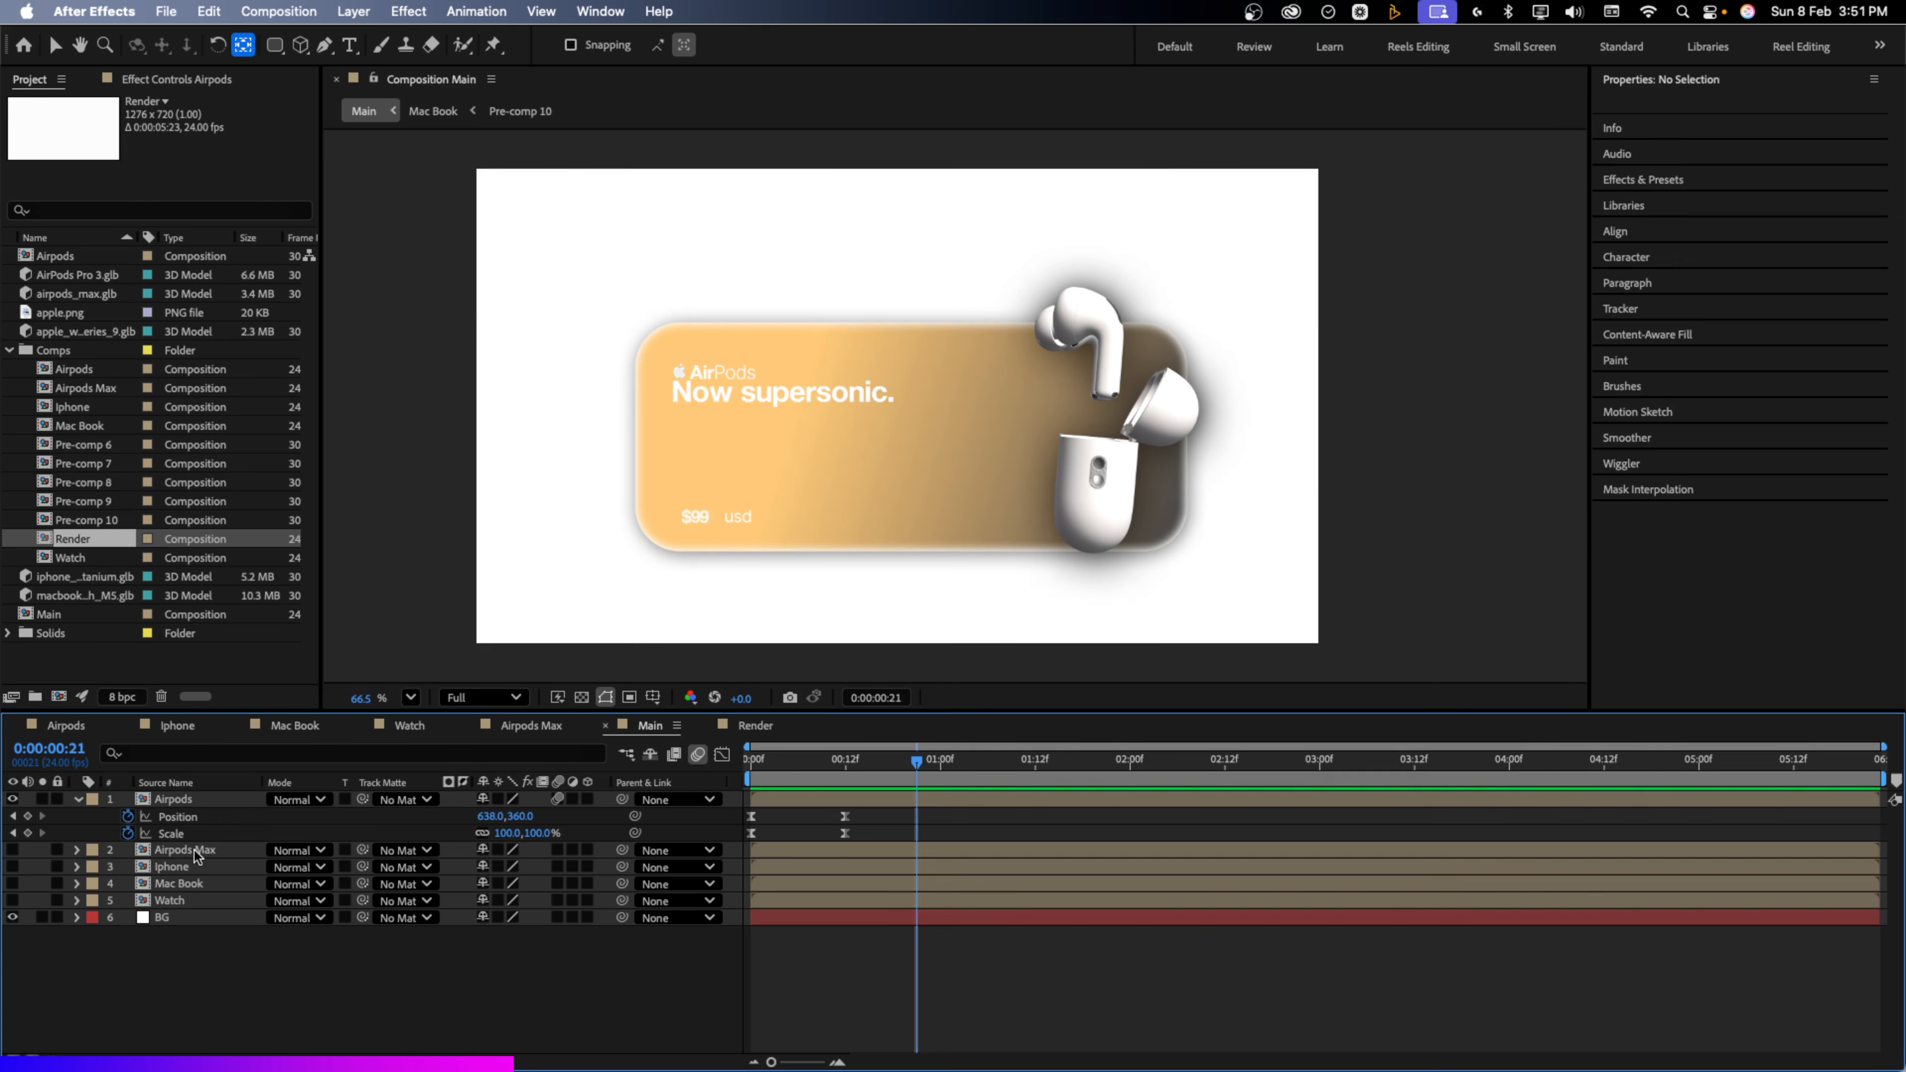
click(206, 842)
drag(207, 842, 217, 799)
click(13, 799)
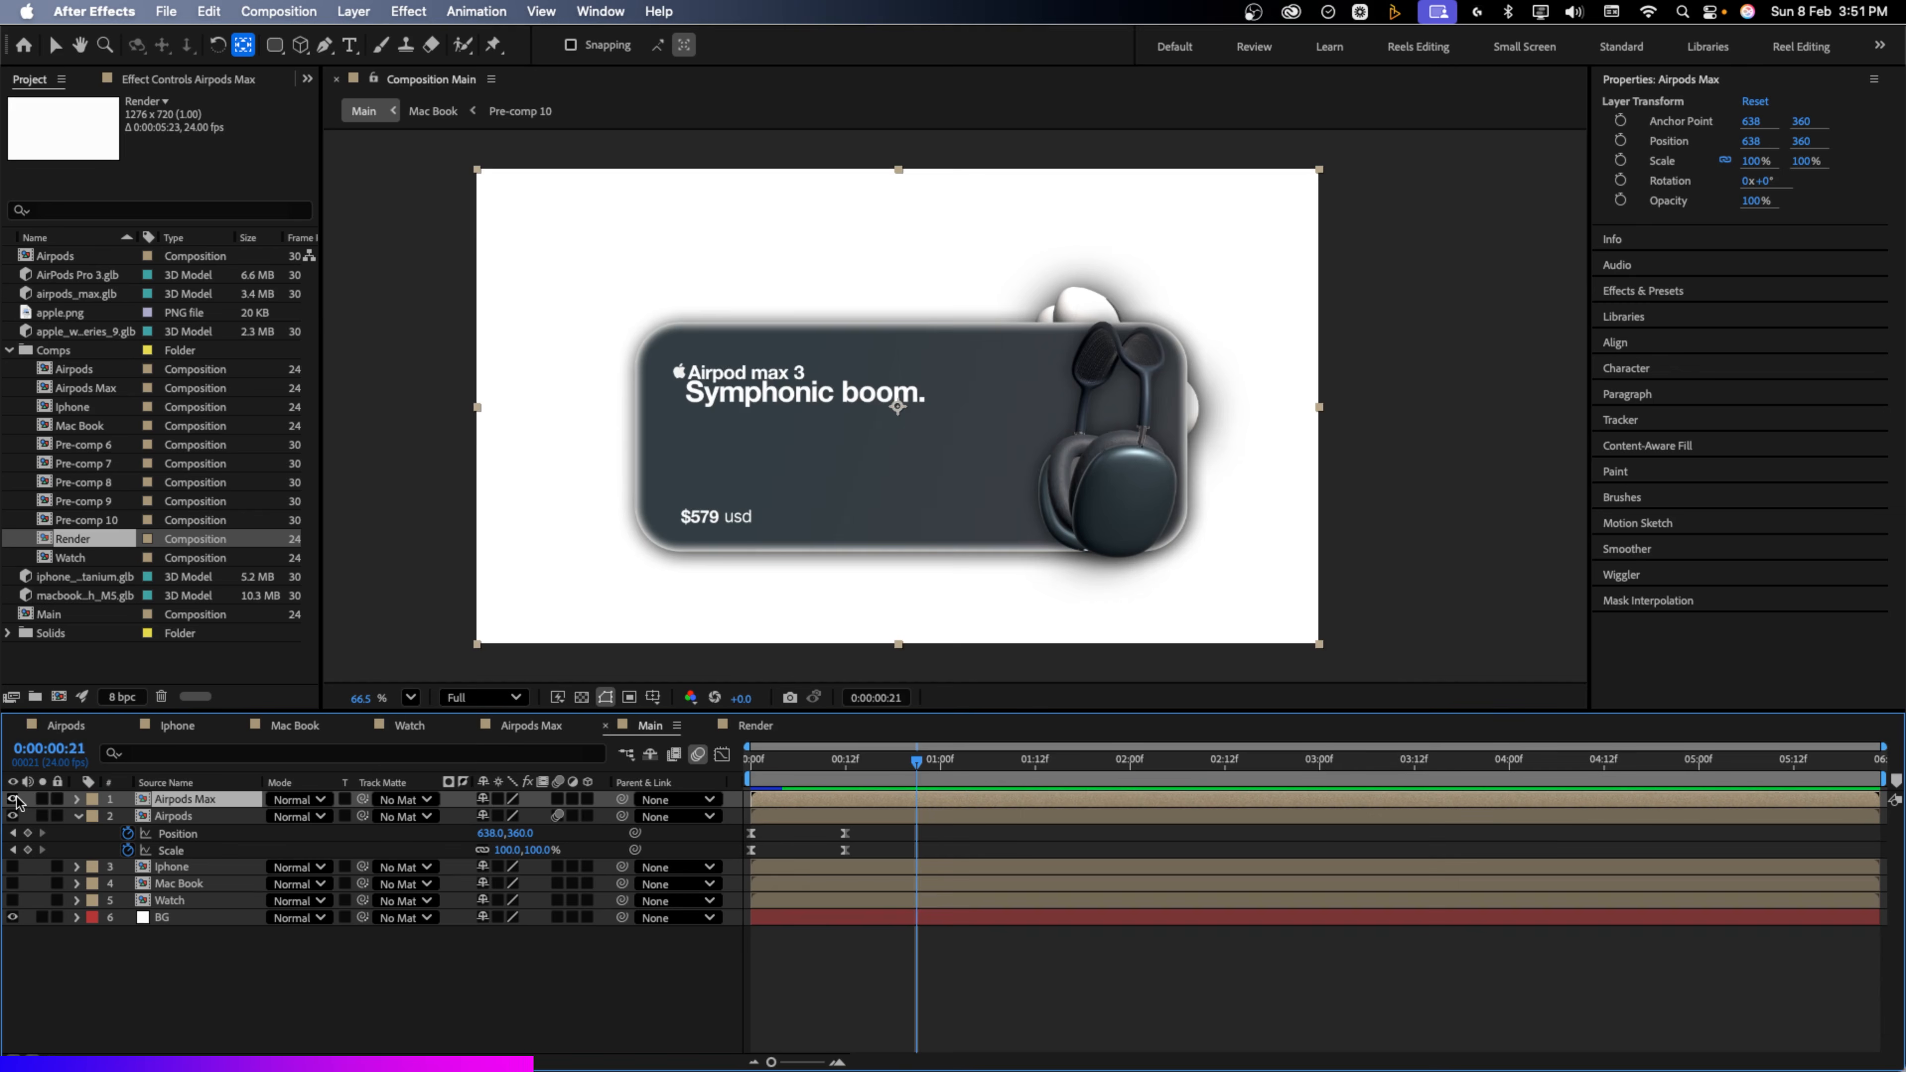
Put the Iphone layer on top instead, make it visible, and hide Airpods Max
mouse_move(193, 802)
mouse_down()
mouse_move(186, 865)
mouse_move(176, 795)
mouse_up()
click(13, 799)
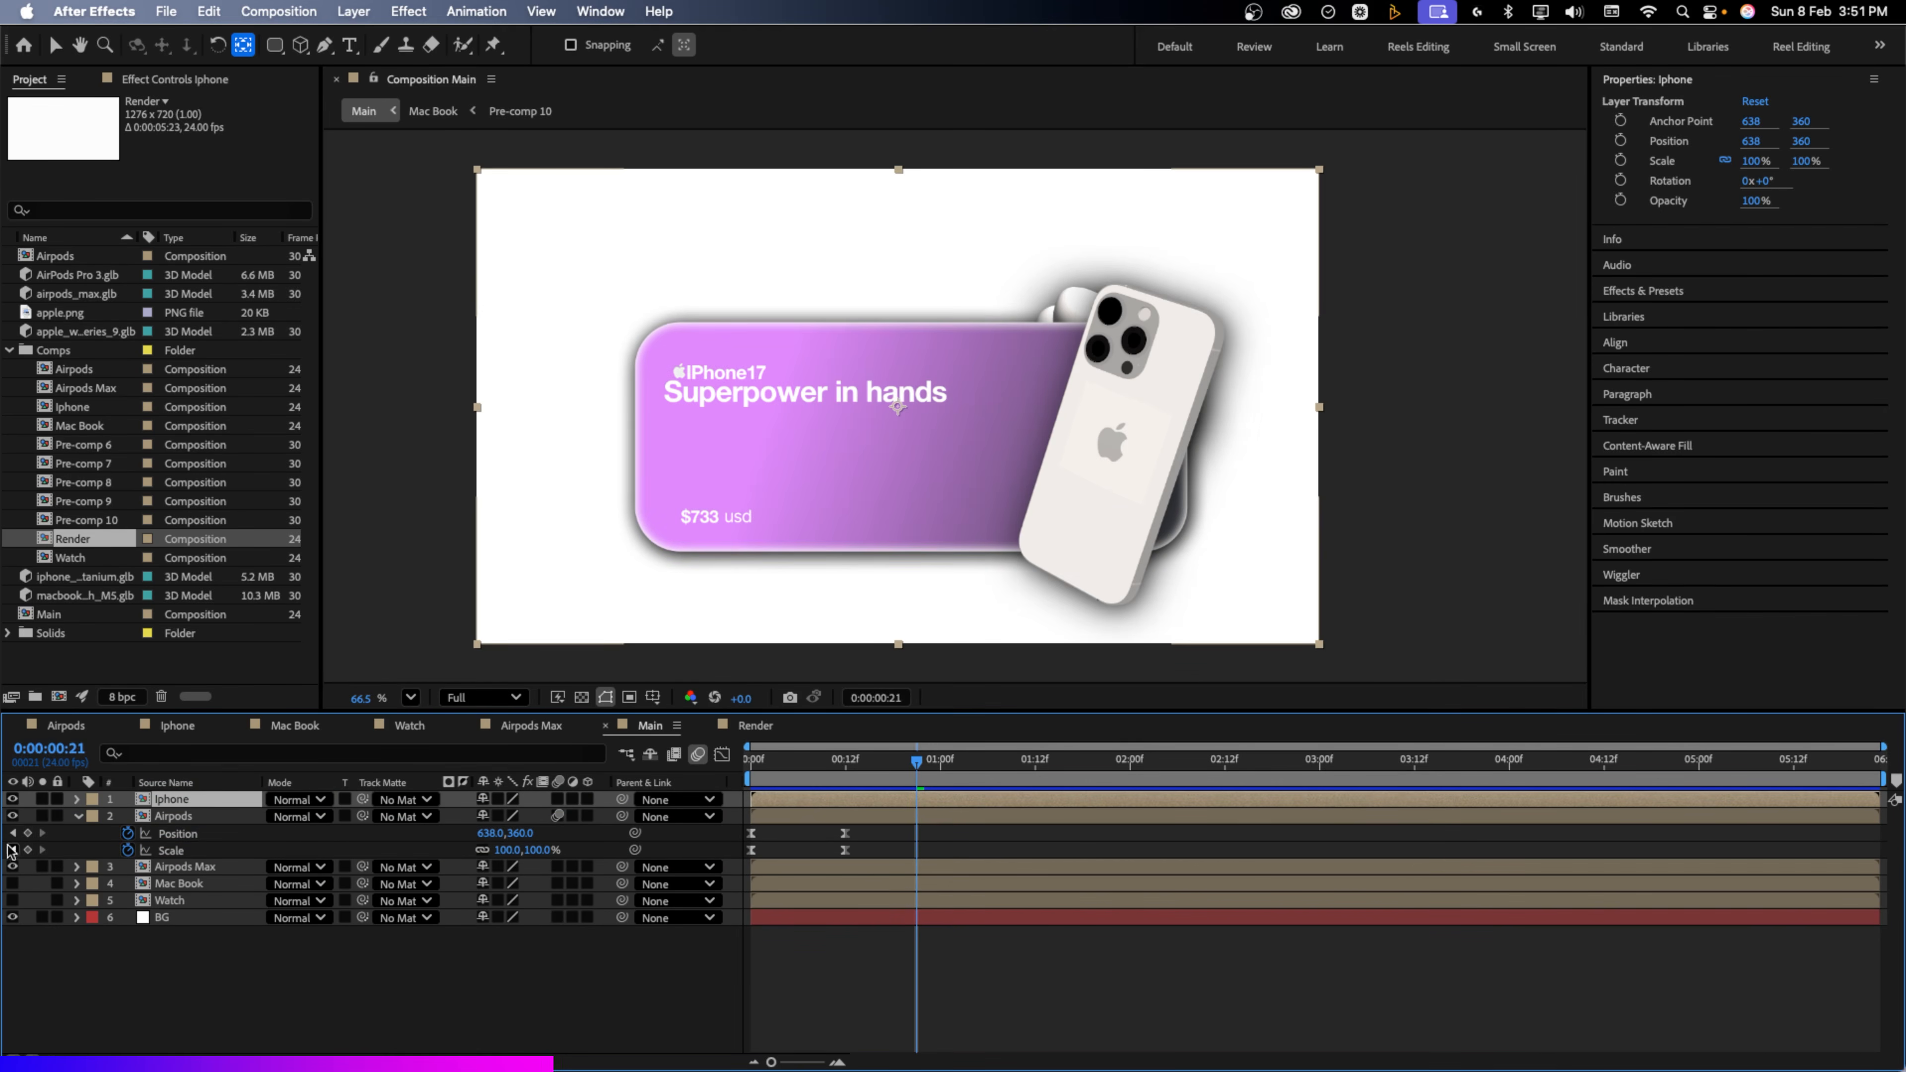
click(13, 867)
click(197, 1020)
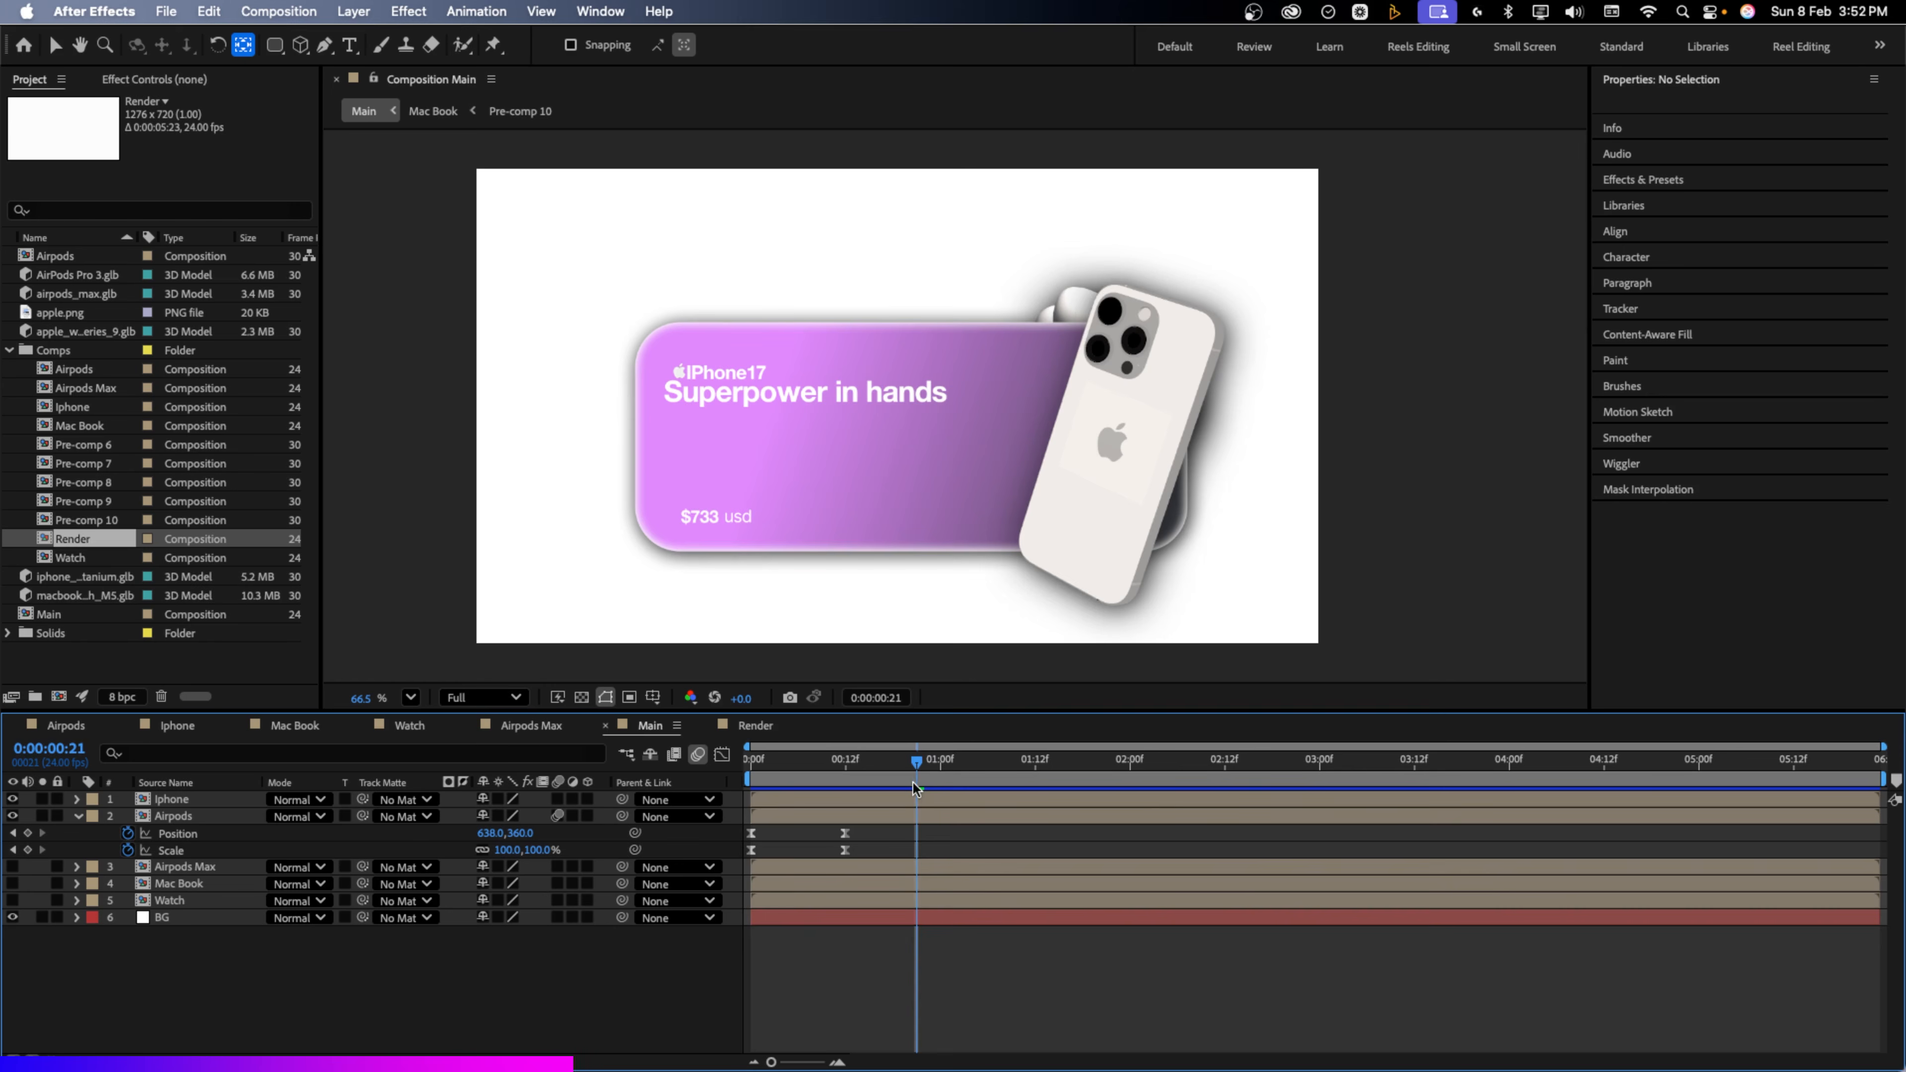
click(211, 801)
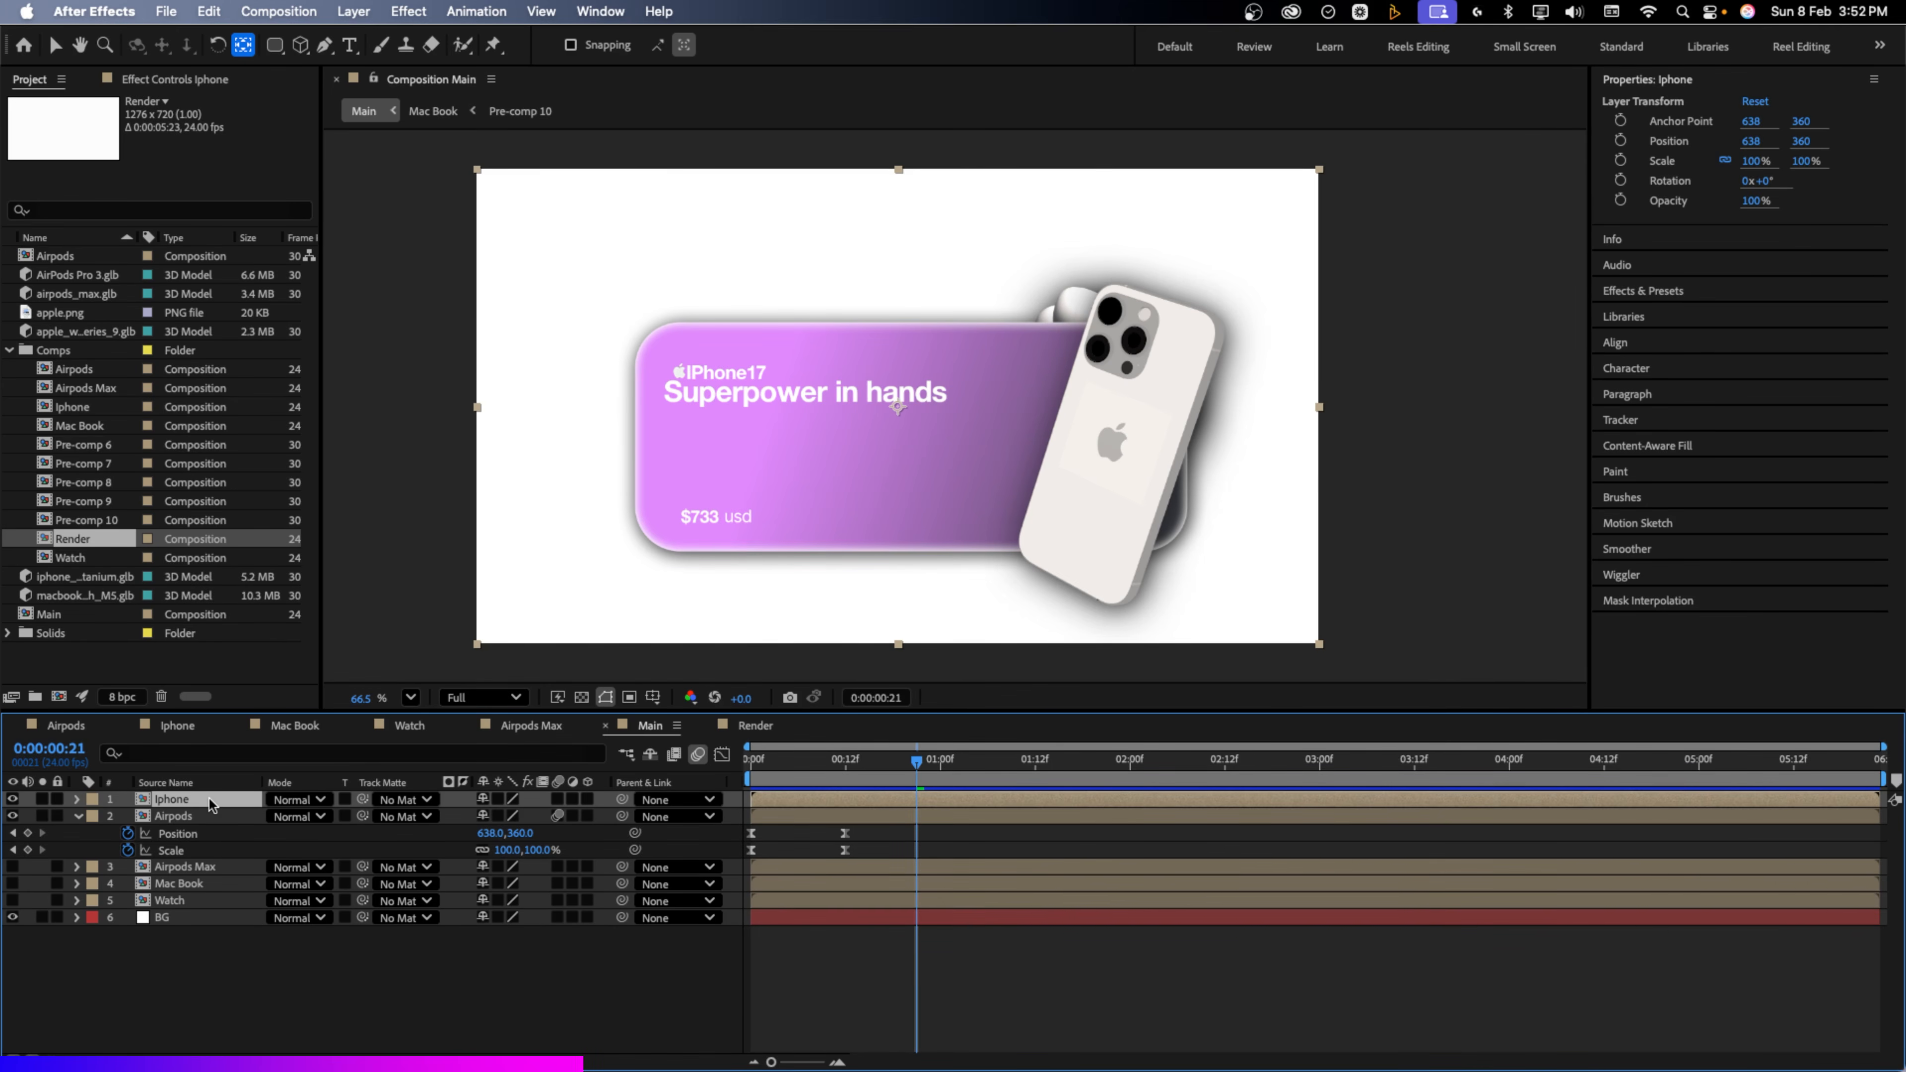
Keyframe the Iphone card's scale at 105% a few frames after frame 14
key(s)
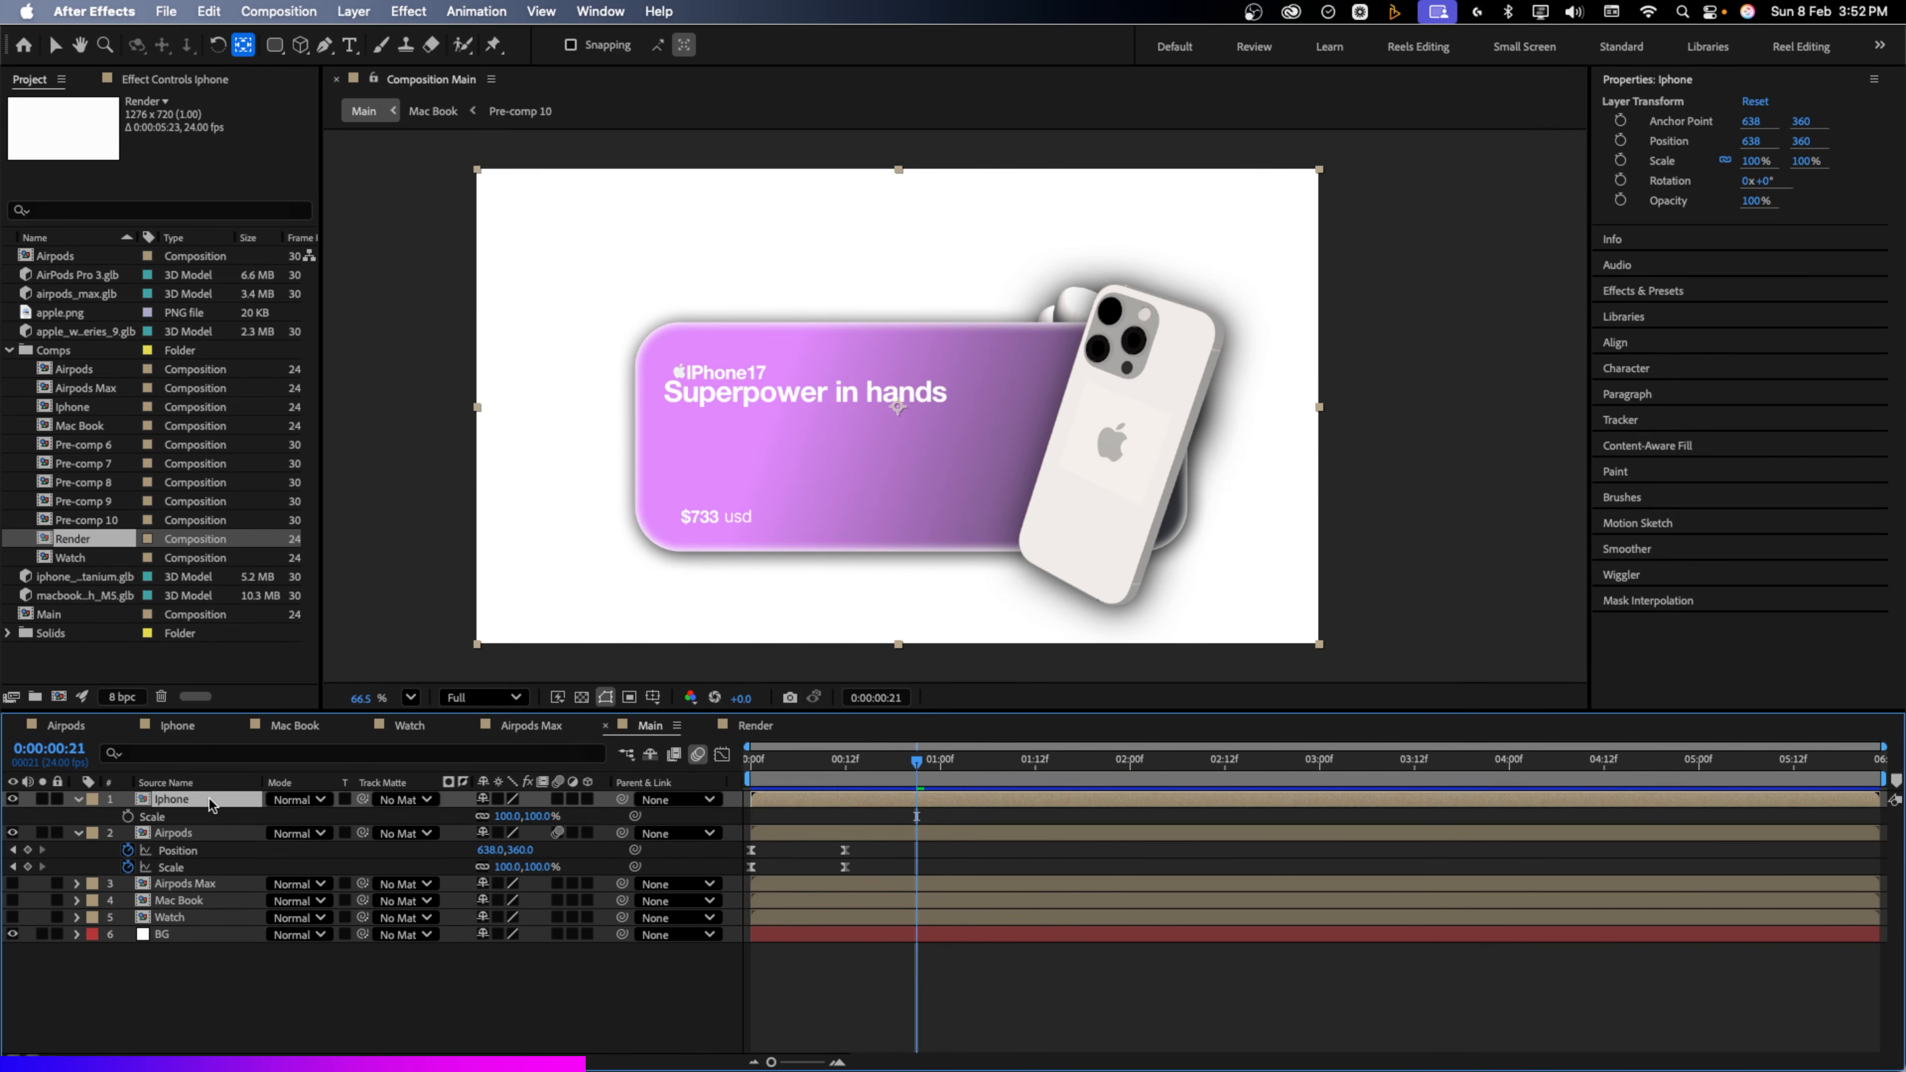
click(128, 816)
drag(916, 820, 940, 819)
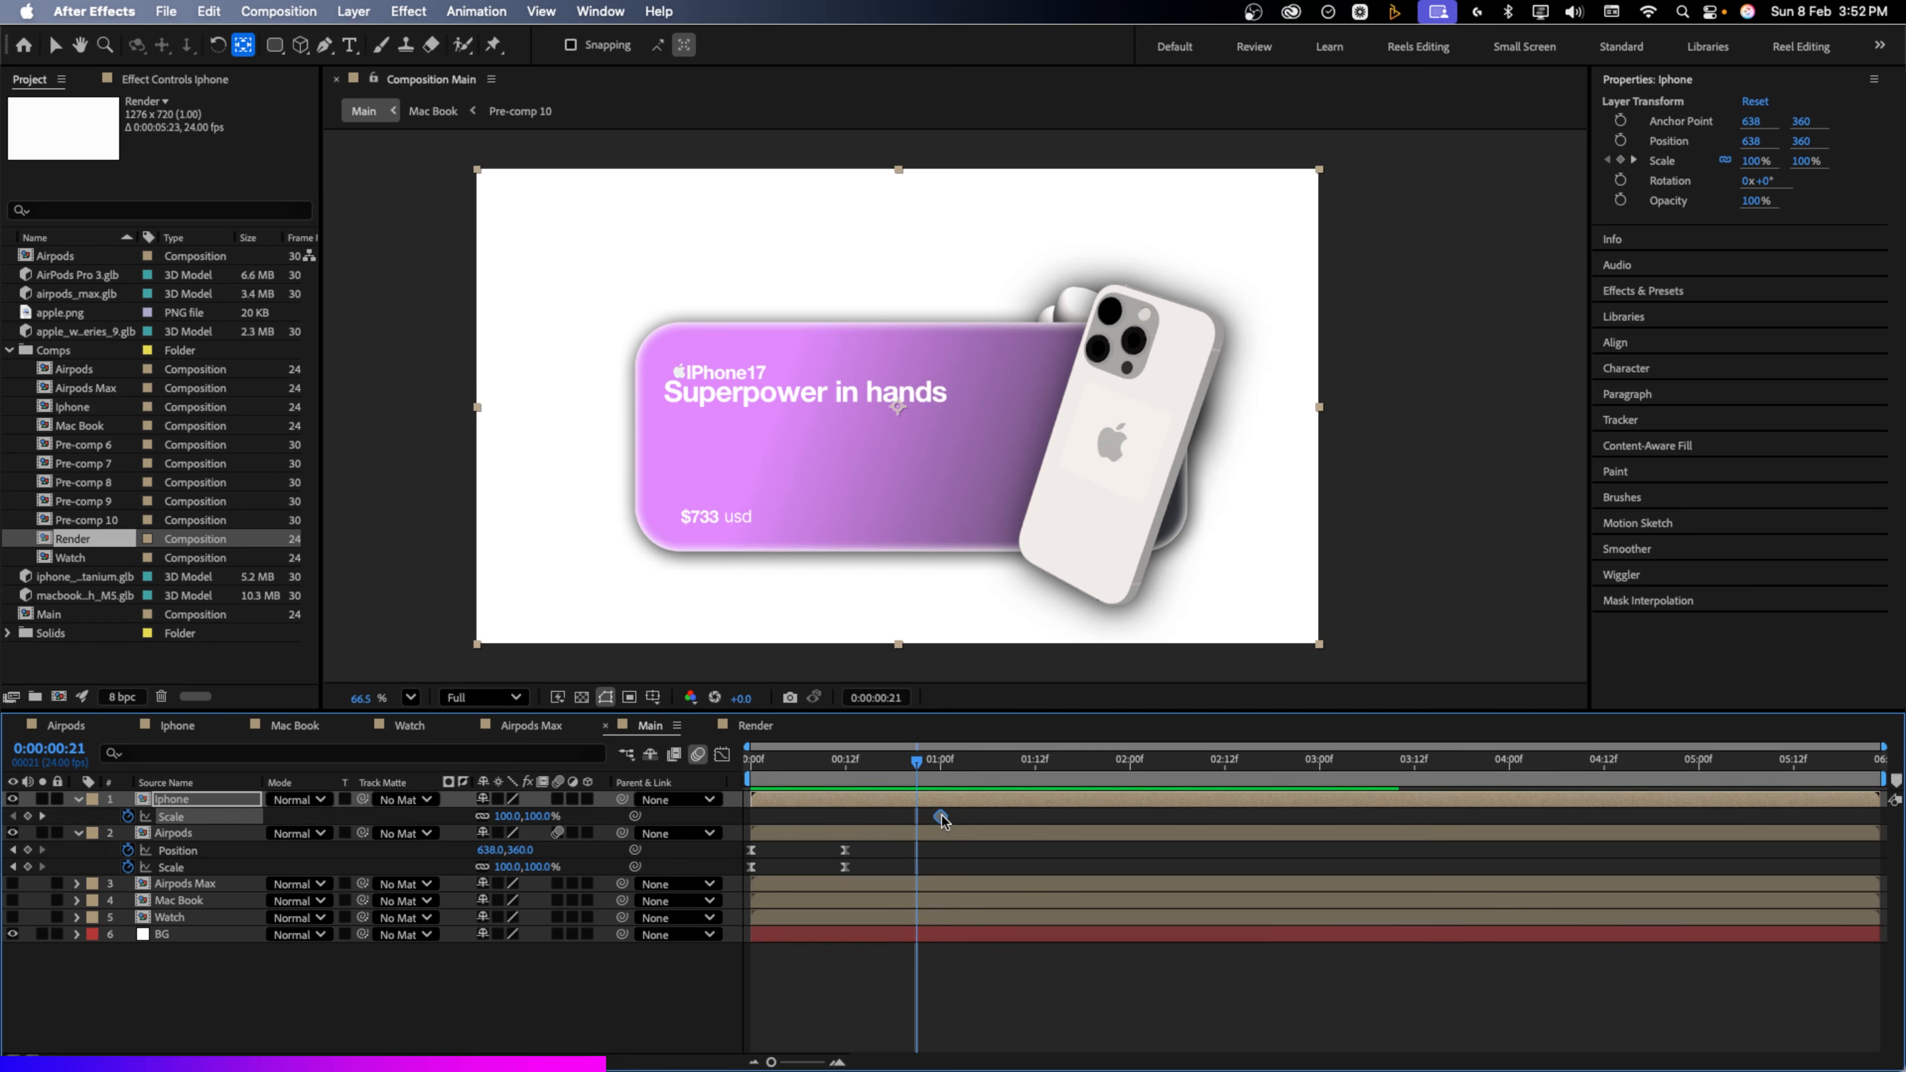
click(536, 821)
text(105)
click(608, 821)
Set the Iphone card's scale to 0% at frame 14 and scrub through the pop-in
drag(886, 771, 860, 774)
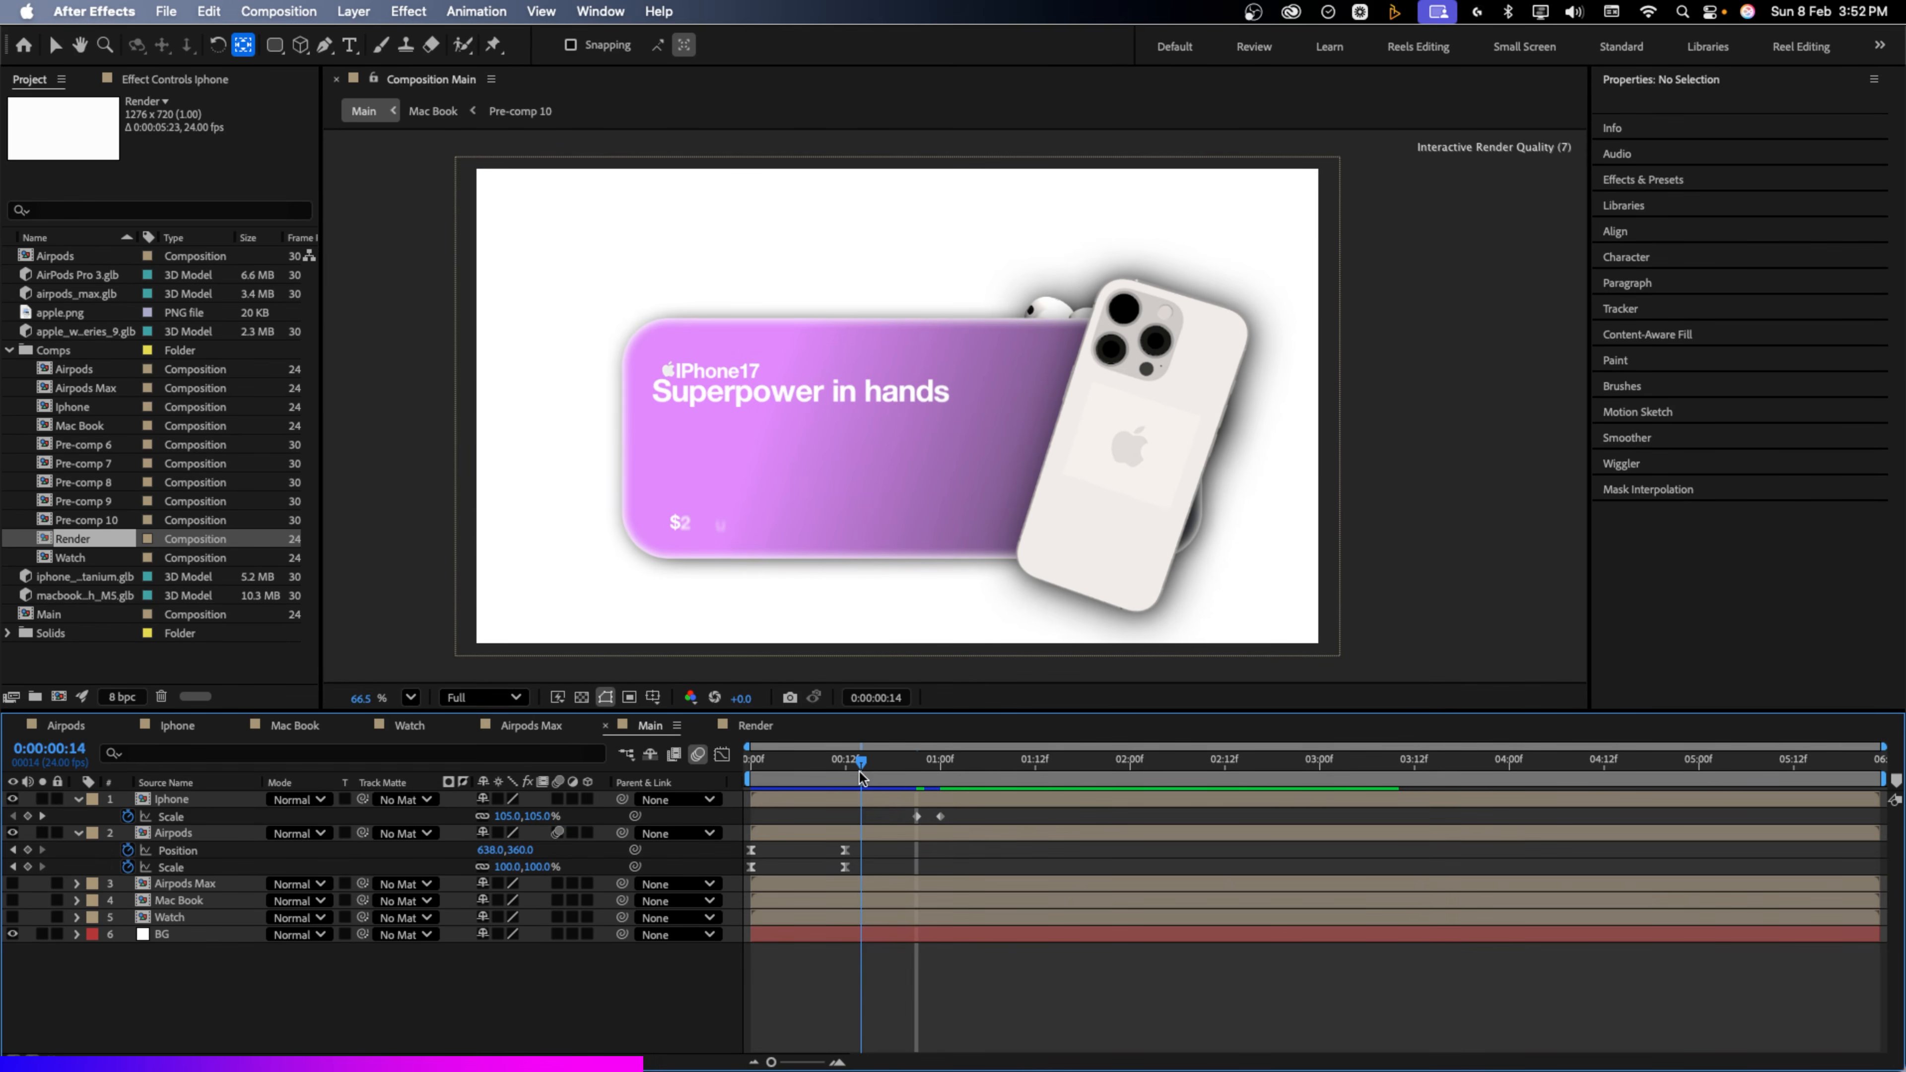
click(539, 817)
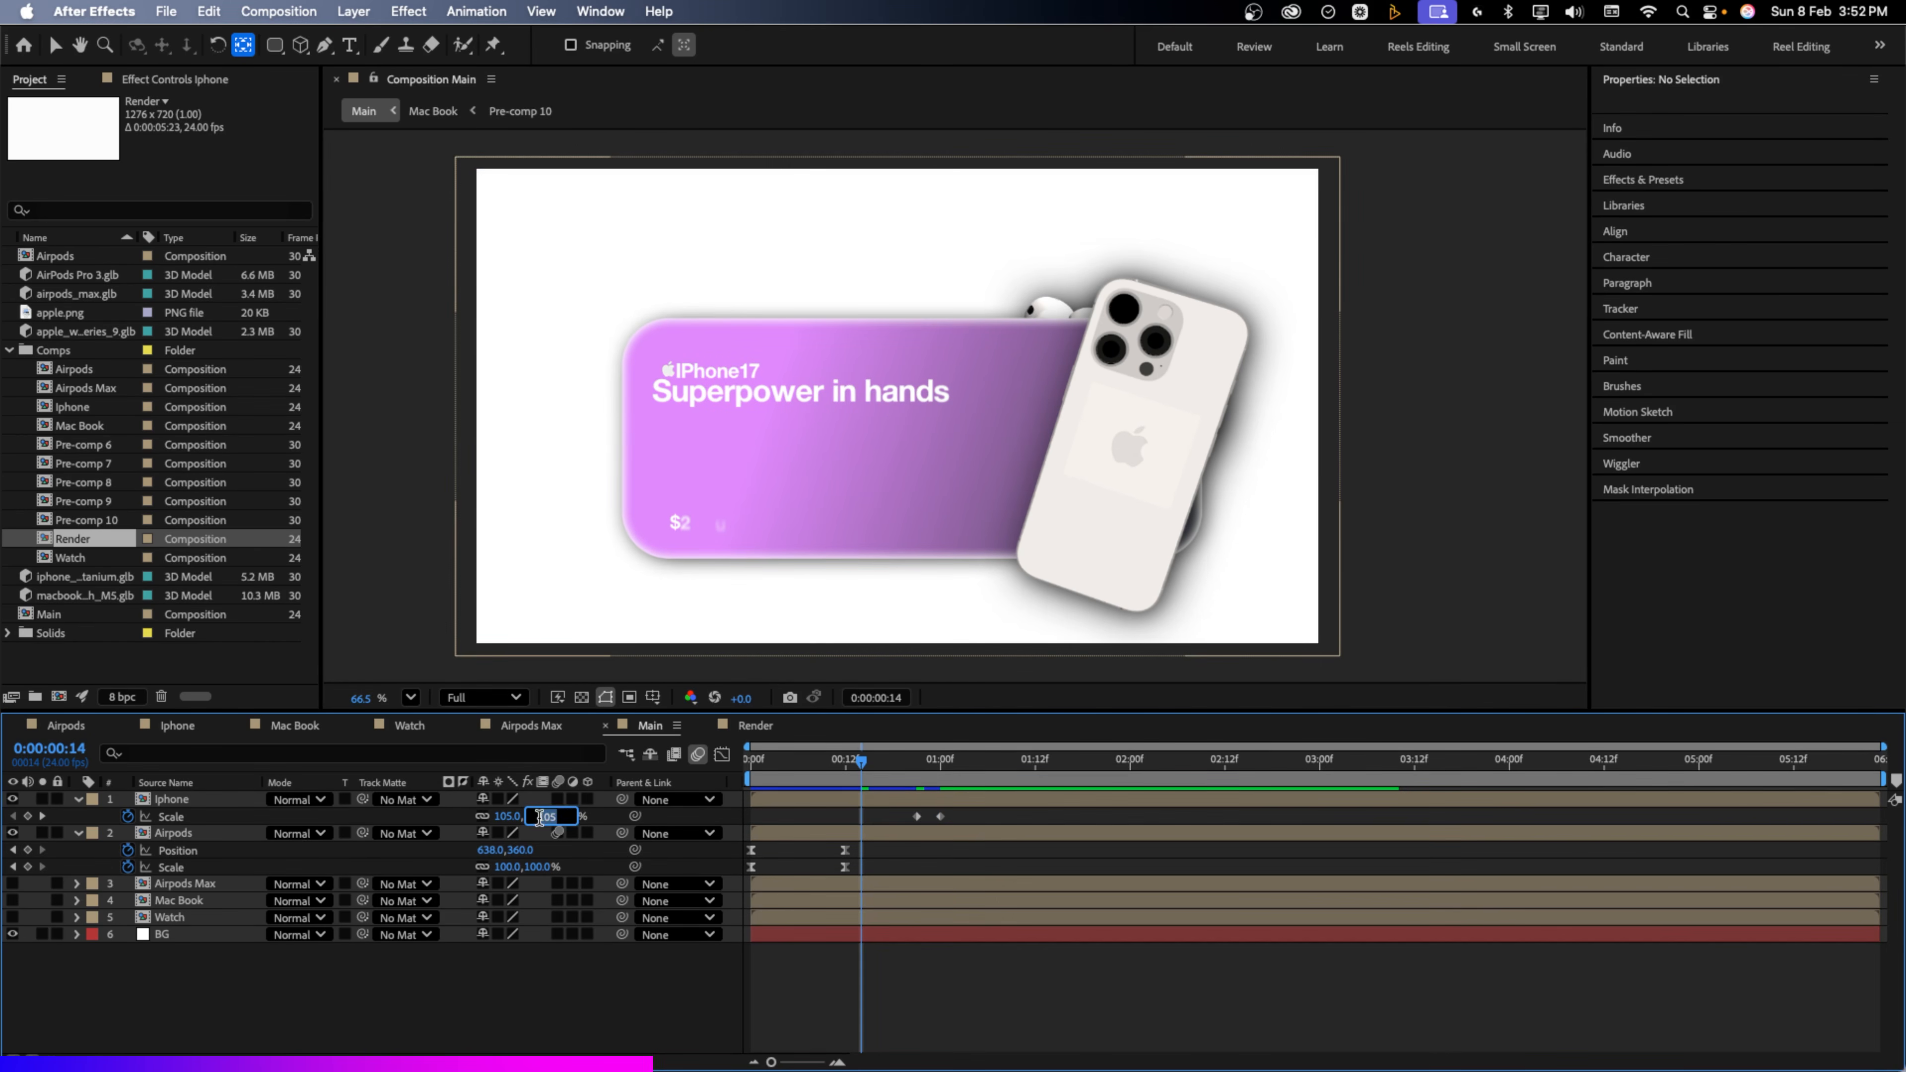
click(606, 824)
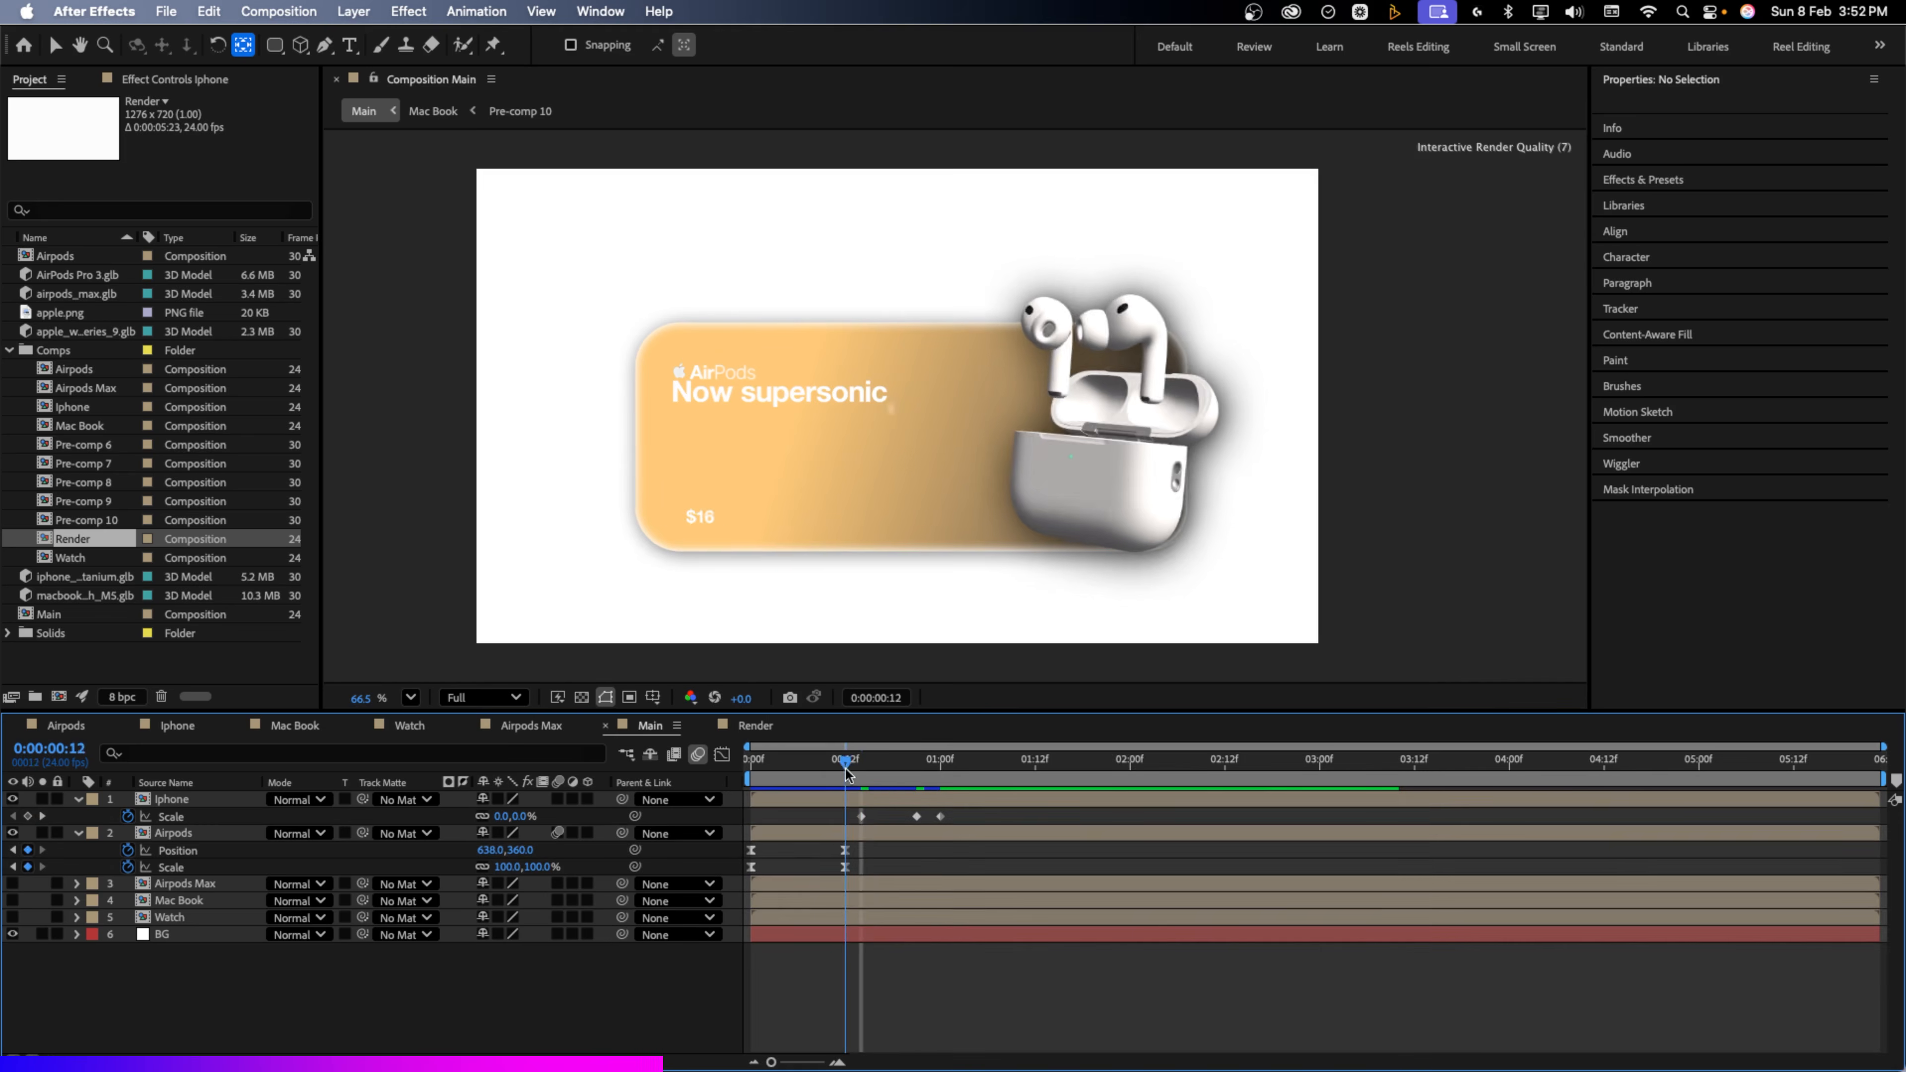
drag(844, 768, 934, 779)
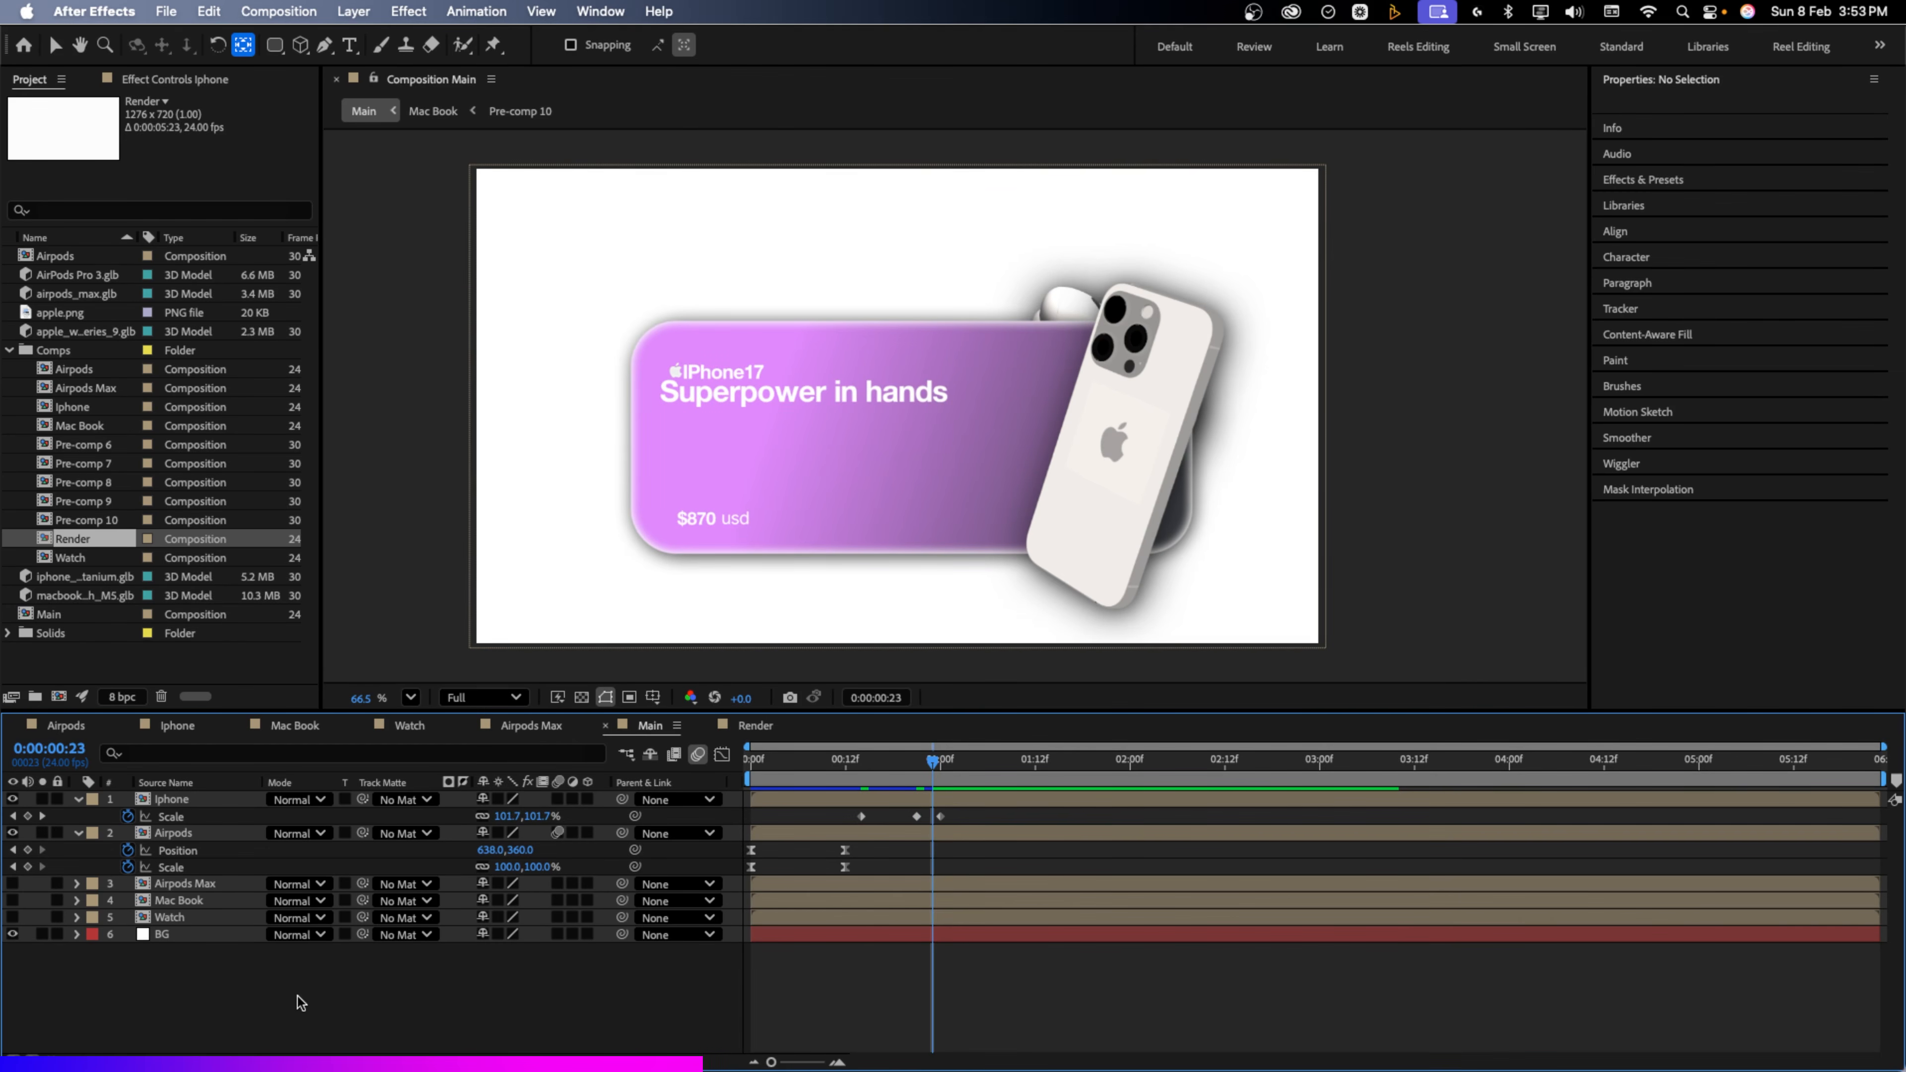
right_click(297, 996)
Add a null object and parent the Iphone through Watch card layers to it
mouse_move(353, 680)
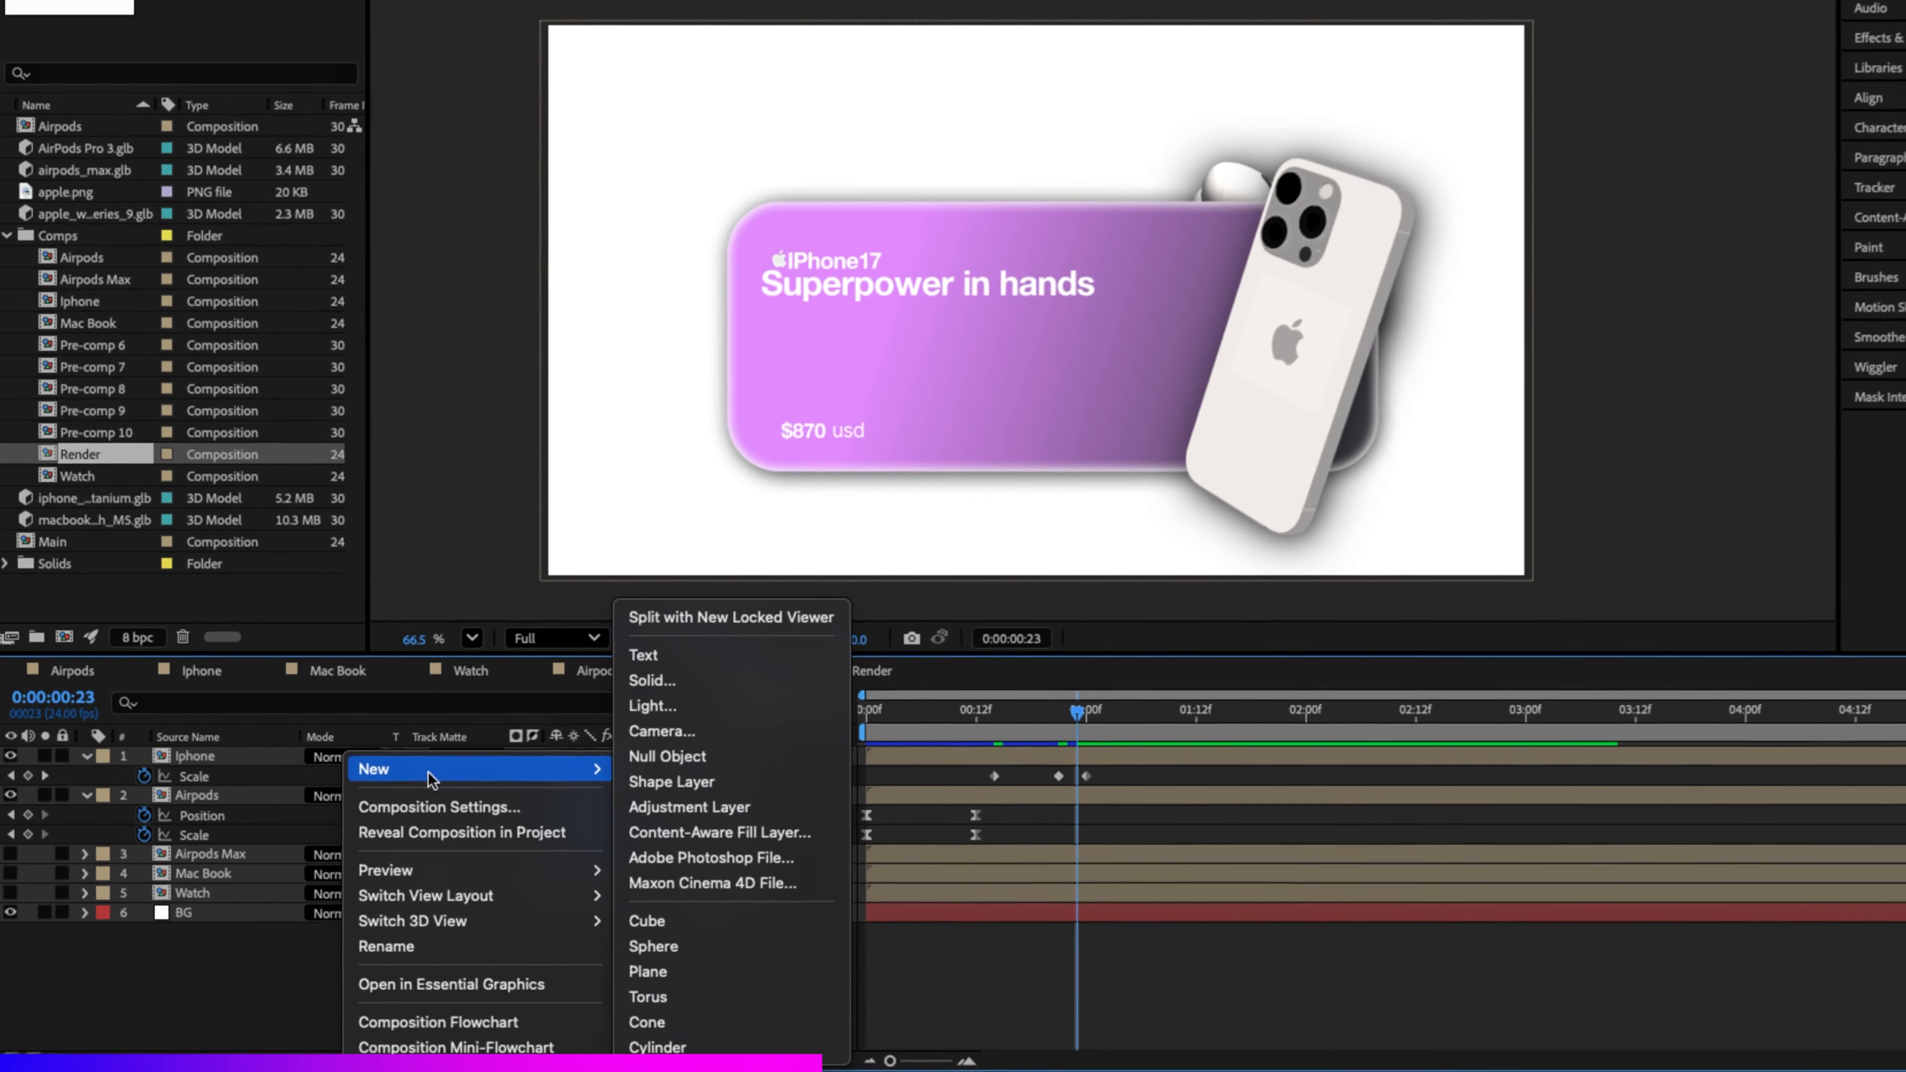
click(679, 751)
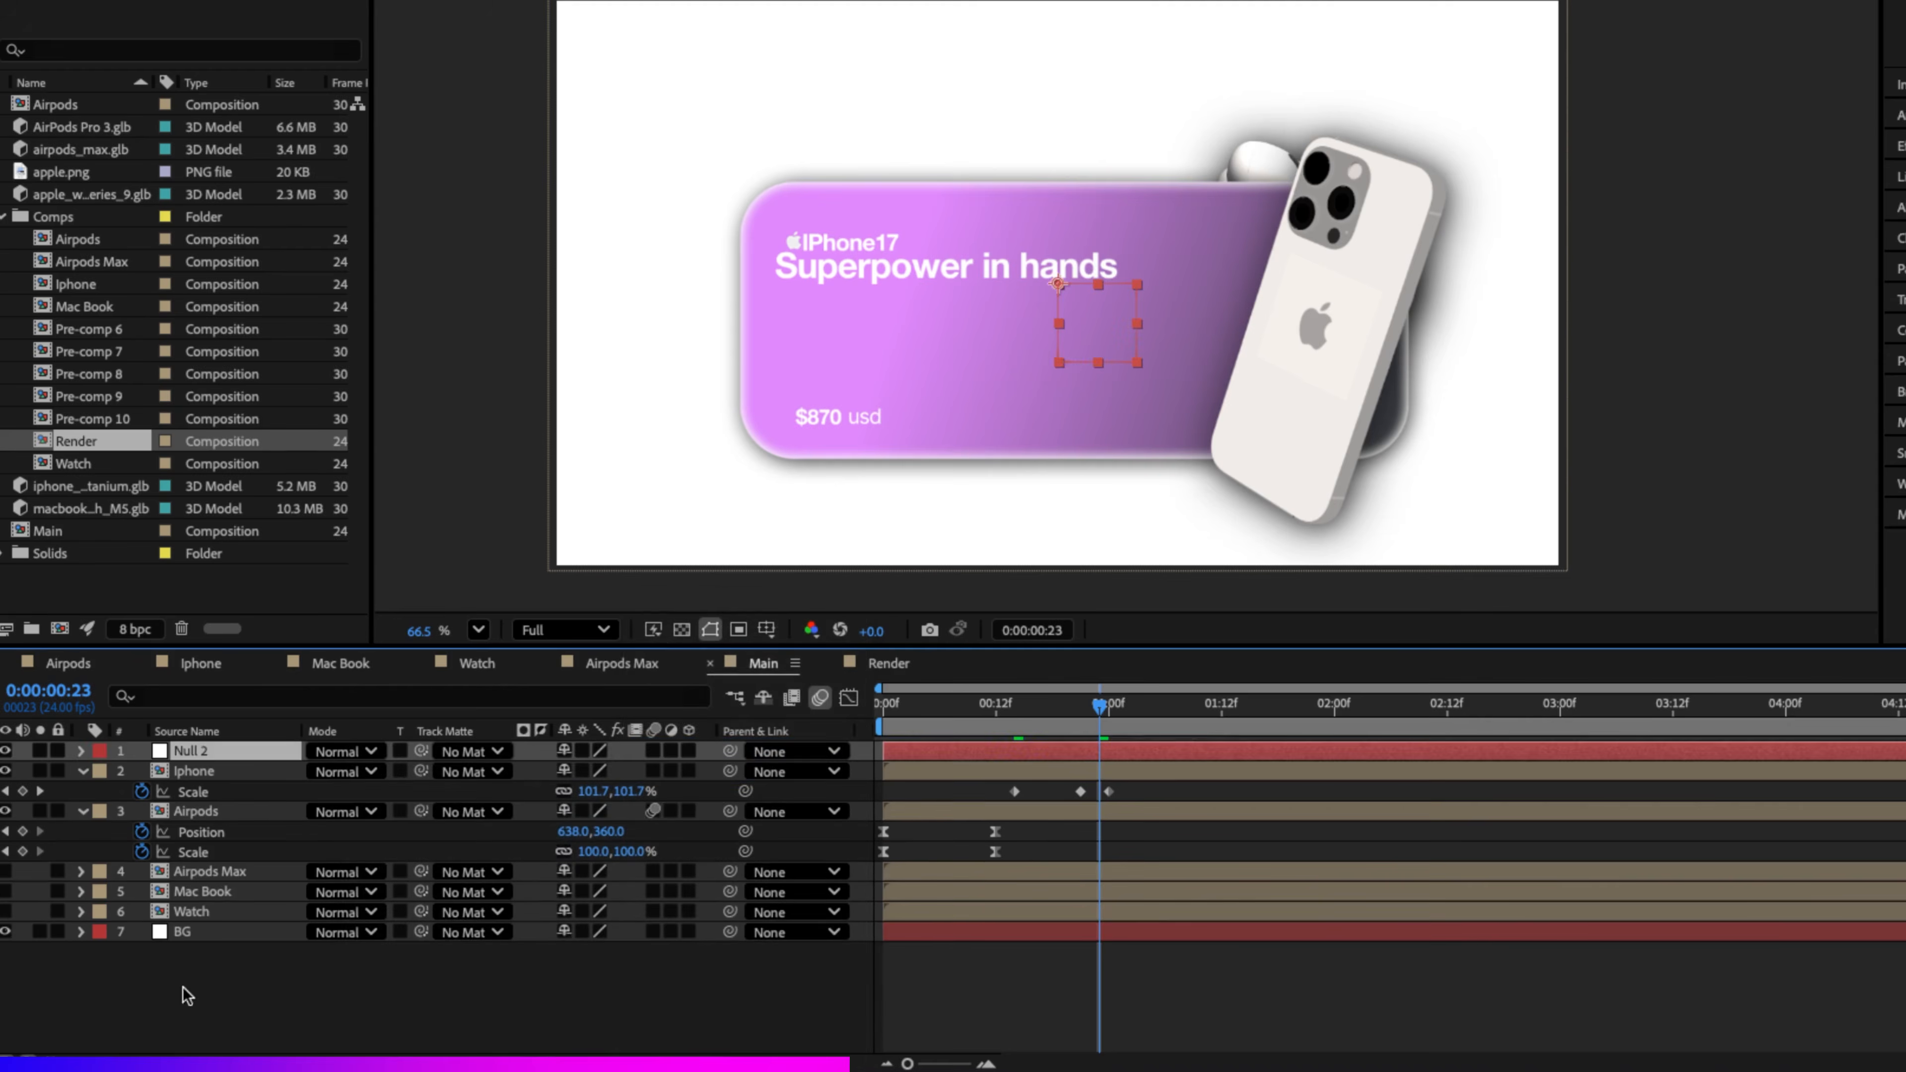
click(183, 813)
click(167, 812)
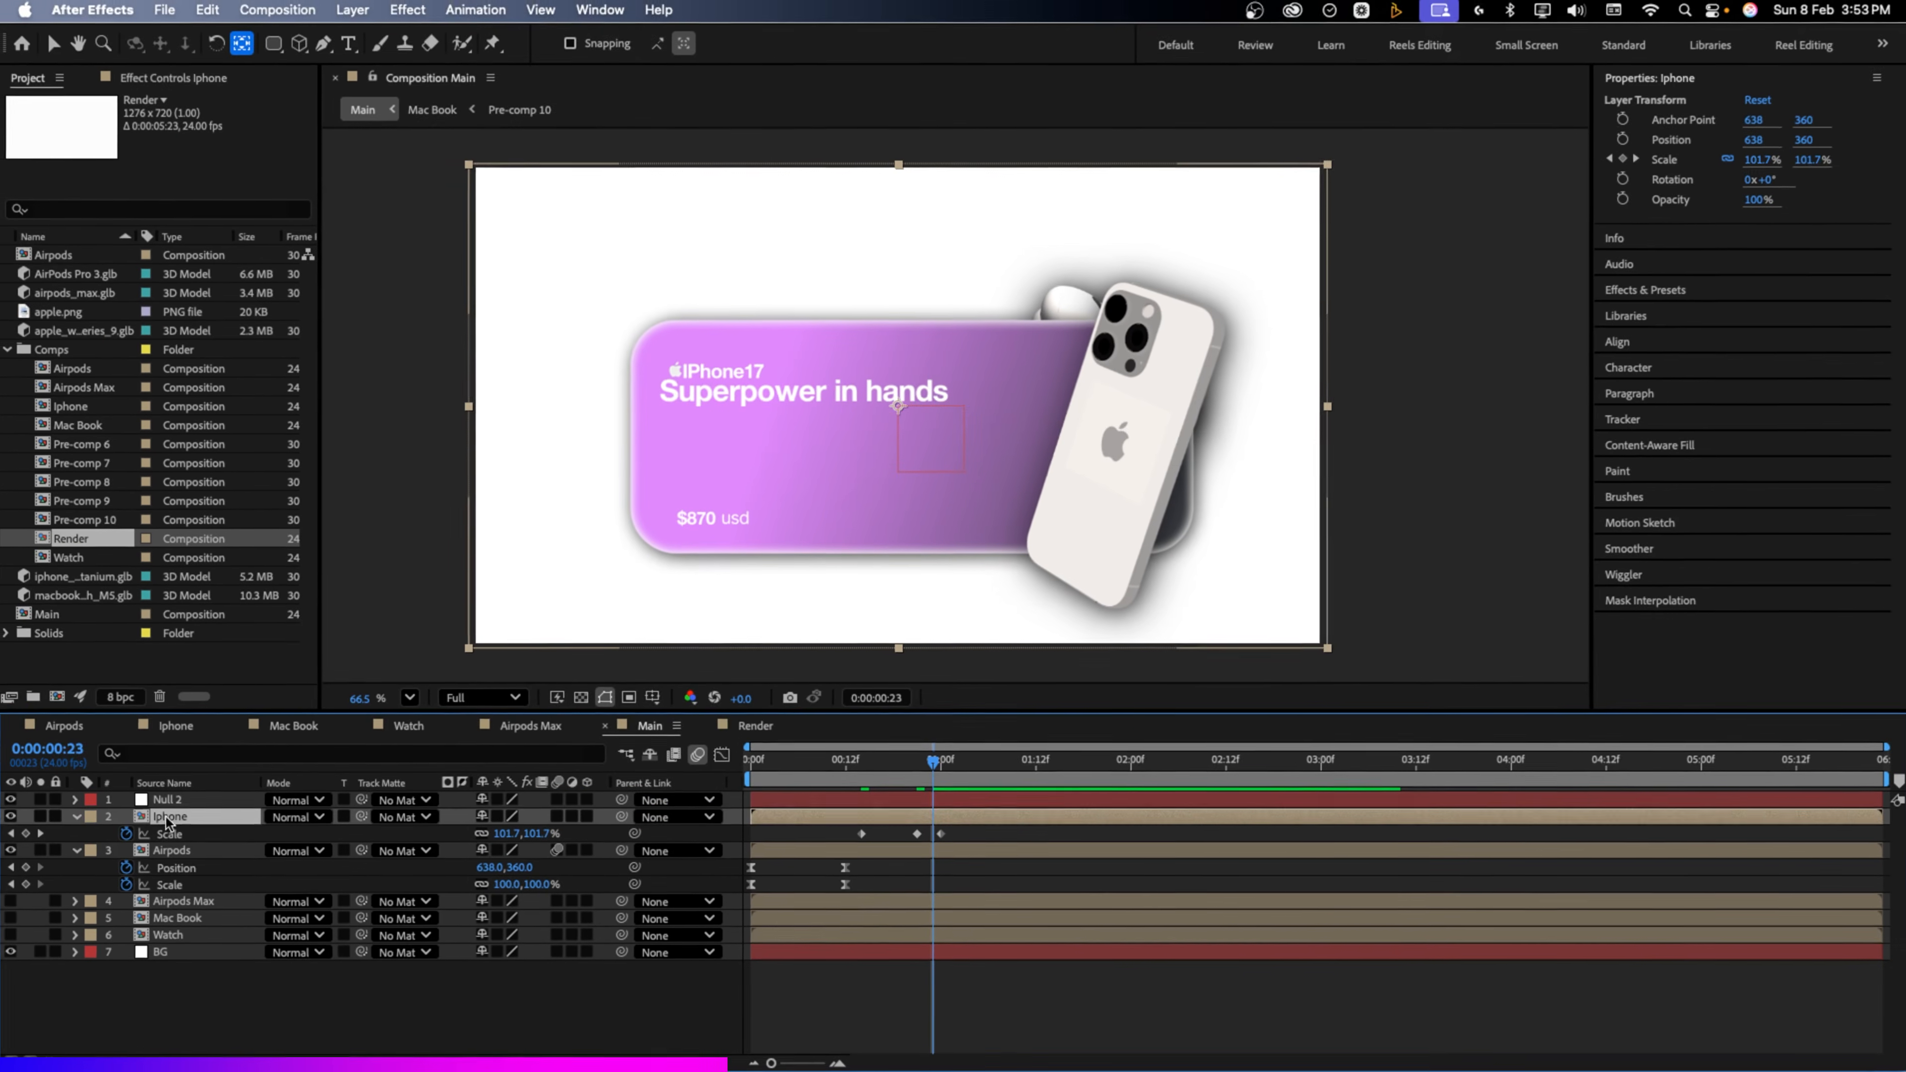
shift+click(170, 936)
drag(621, 816, 171, 799)
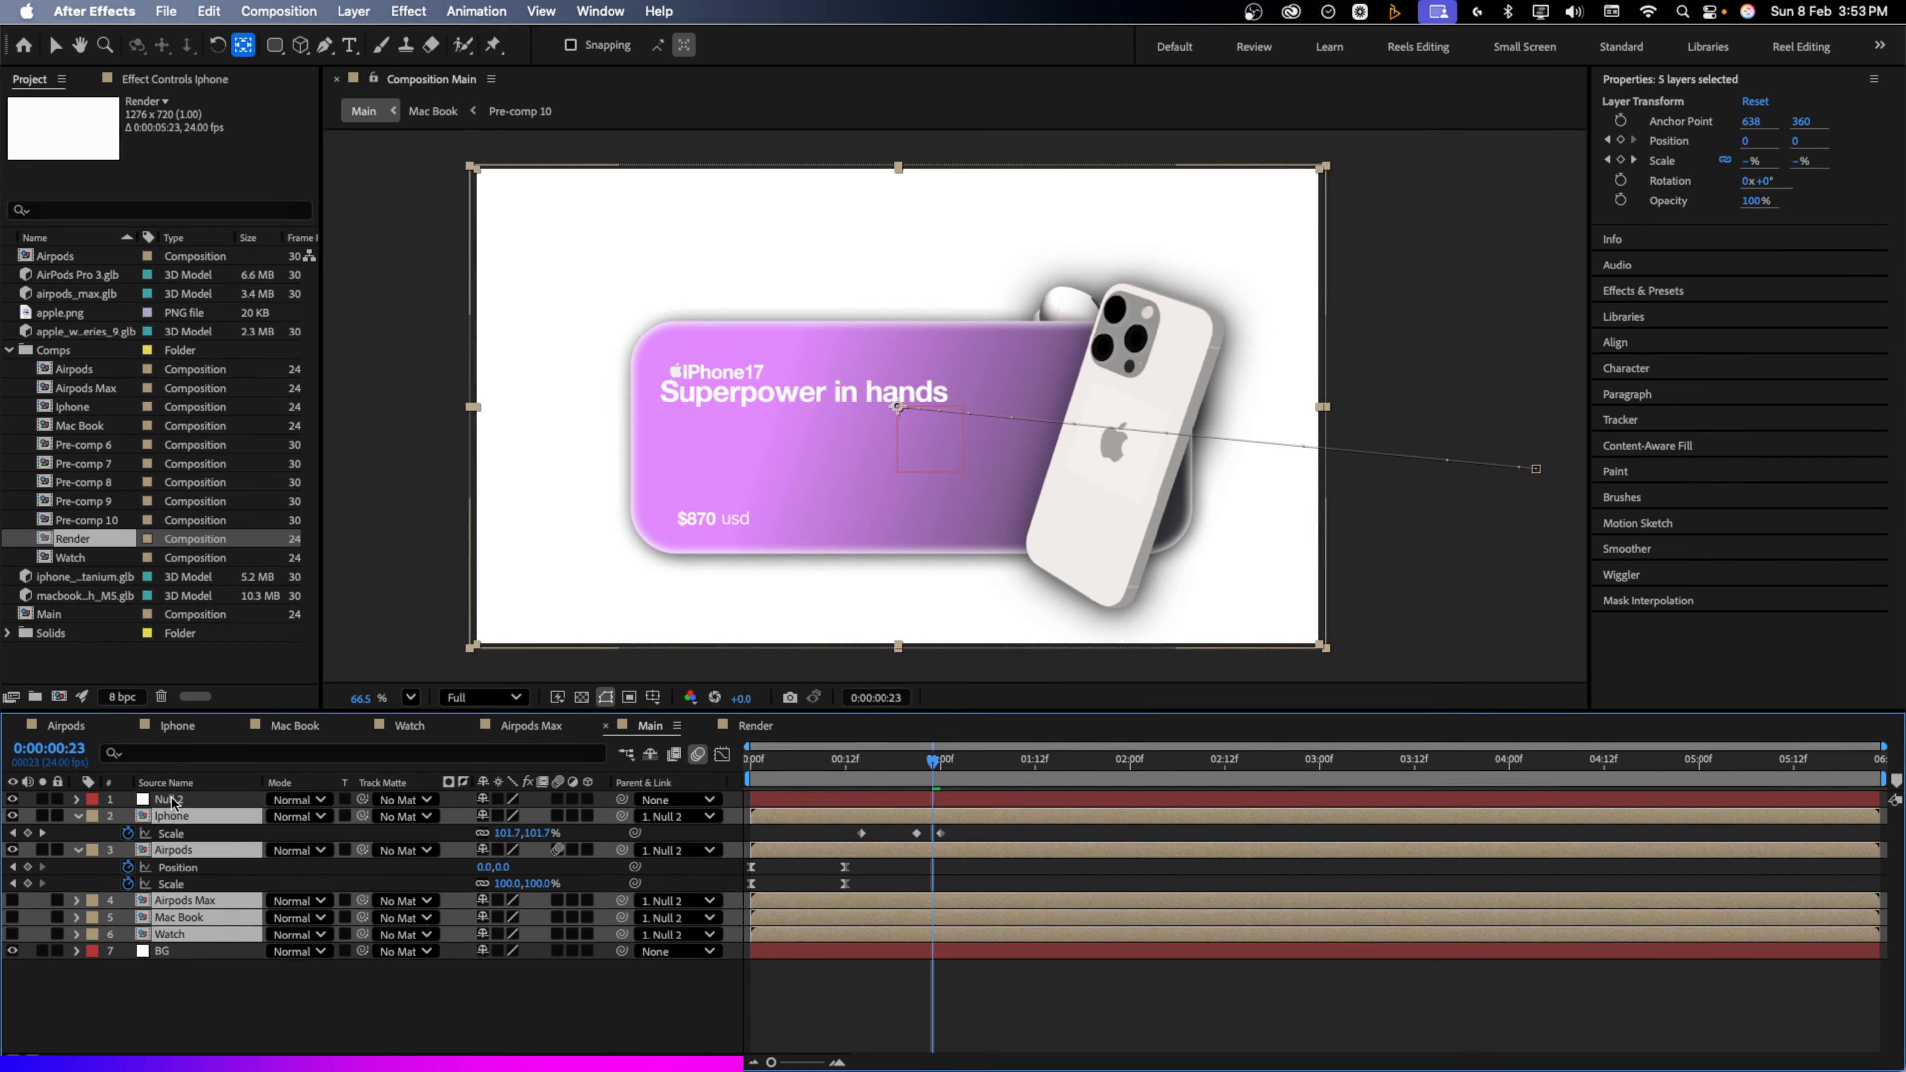
click(172, 798)
Rename the null to Controller and reveal its Position property
key(Return)
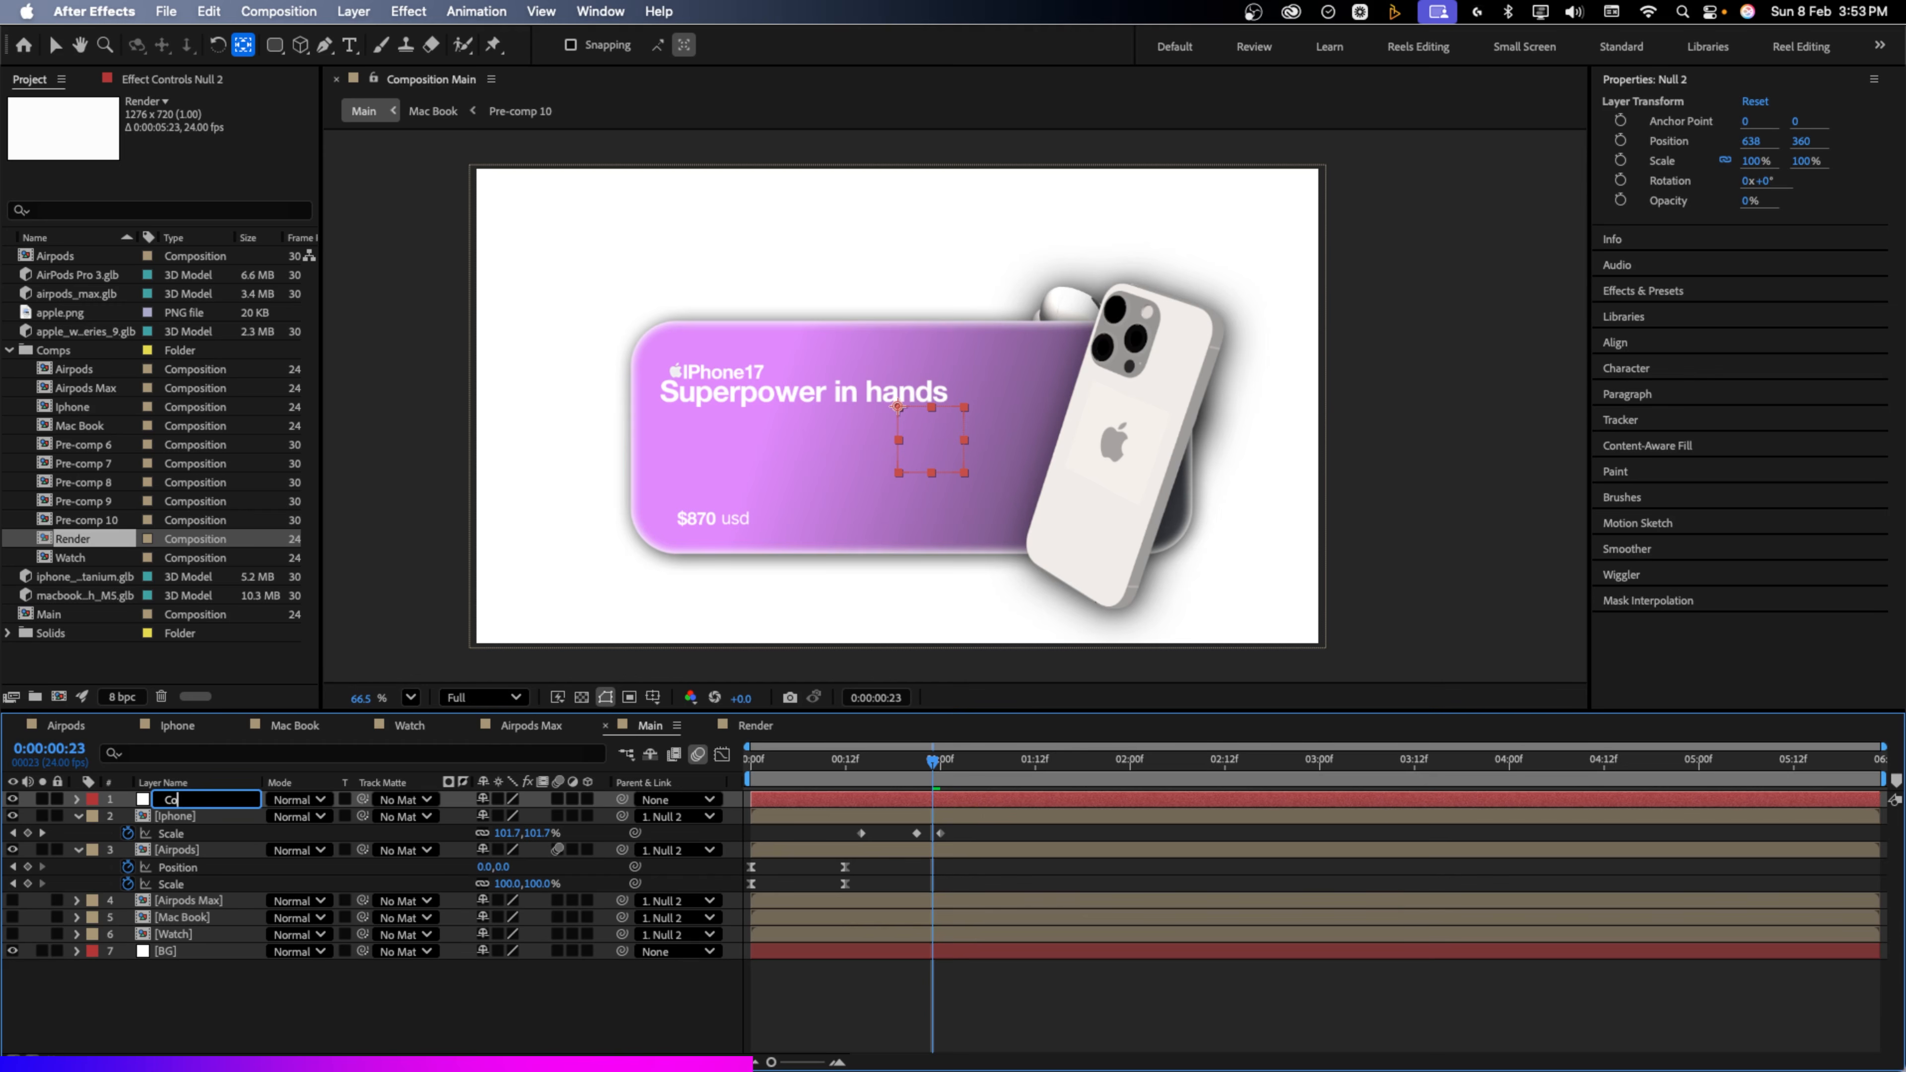
text(Controller)
key(Return)
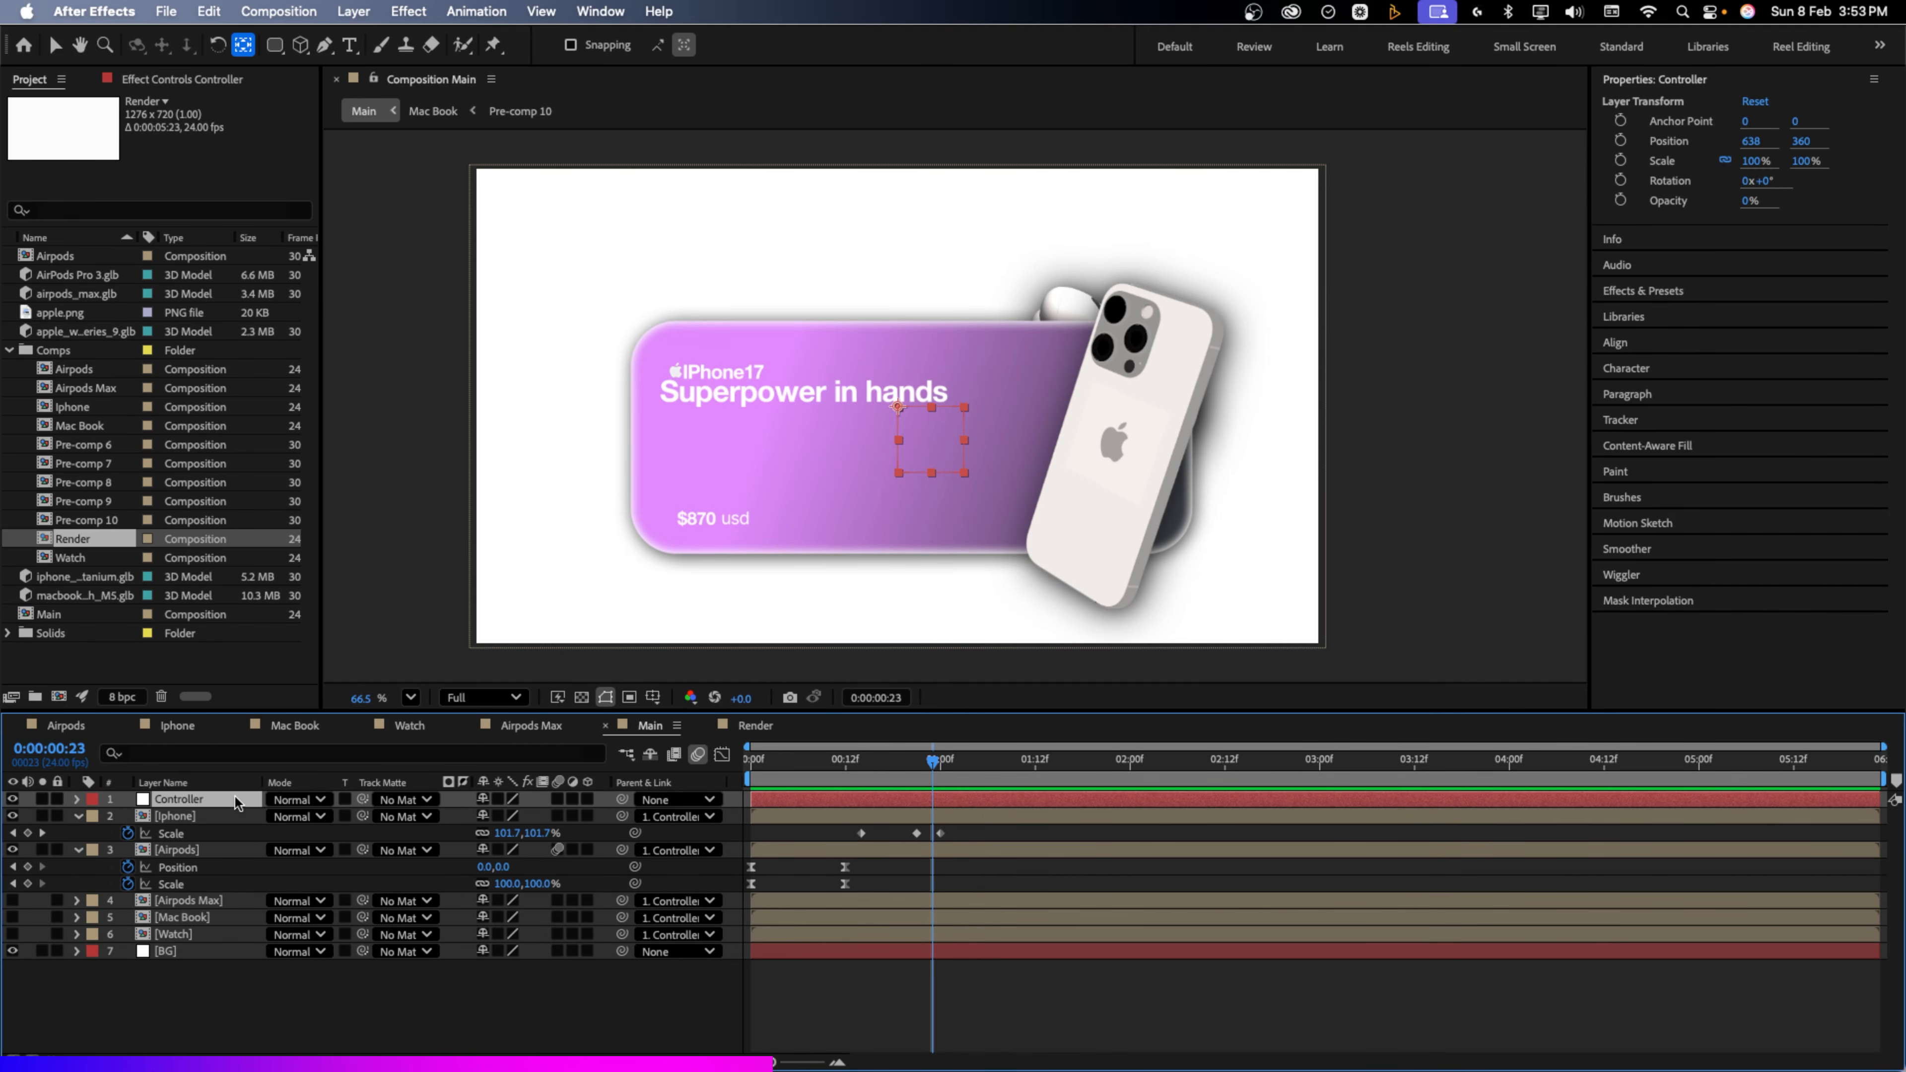
key(p)
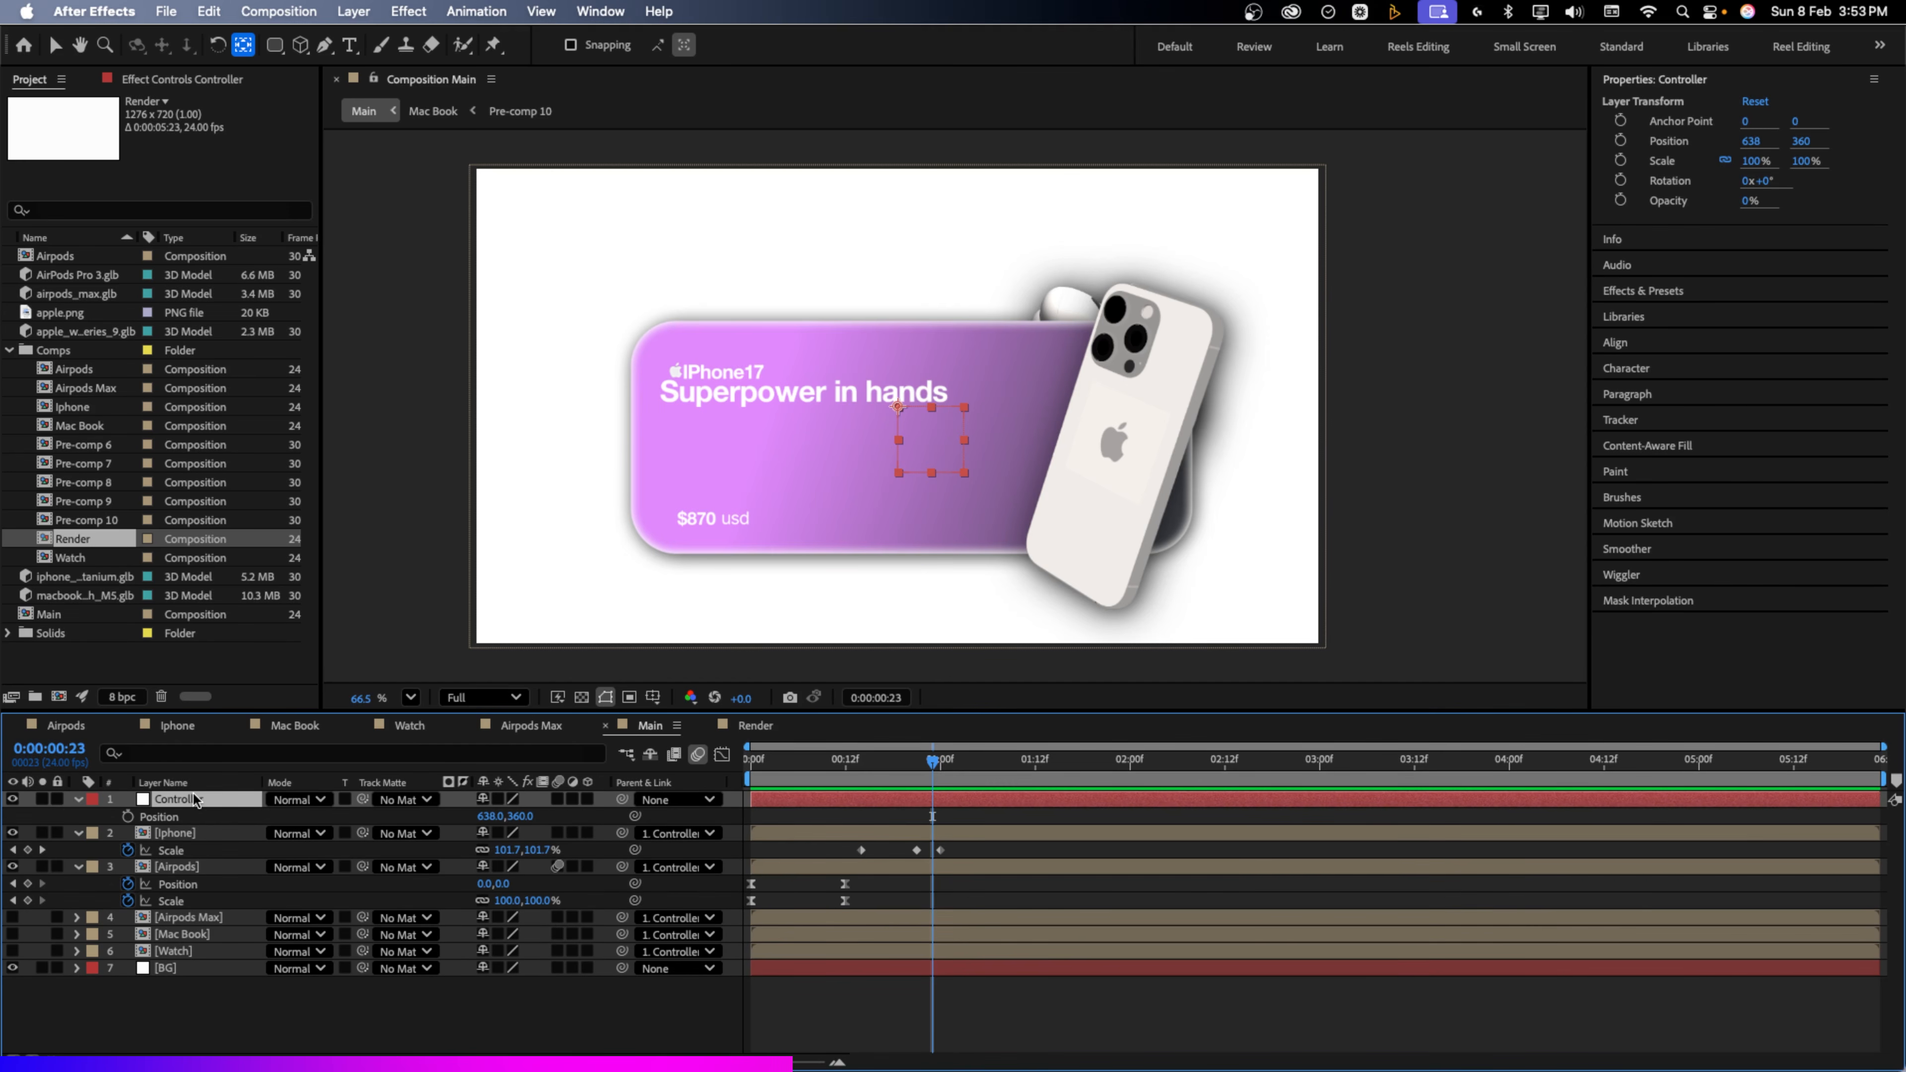
Keyframe Controller position and rotation at frame 12, then raise it to Y 246 and tilt -10° at frame 23
key(shift+r)
click(841, 763)
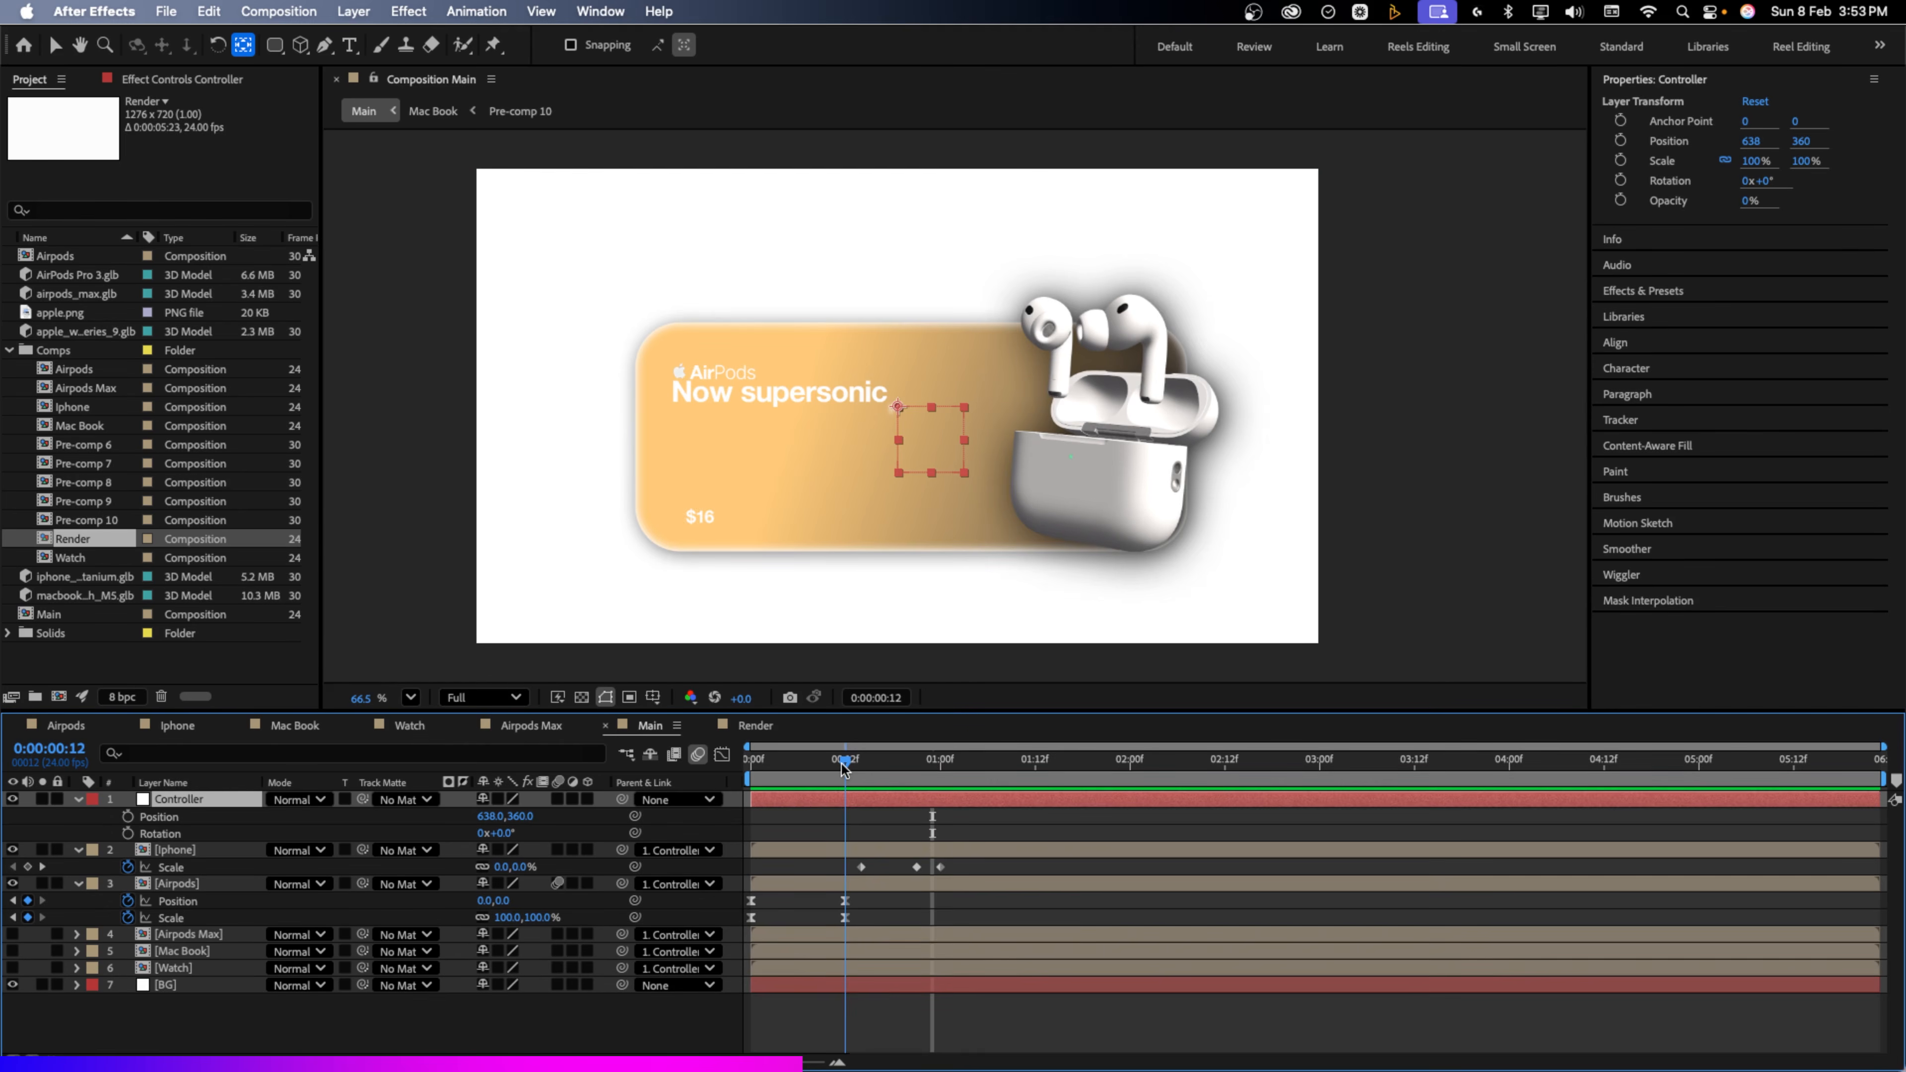
click(128, 816)
click(127, 832)
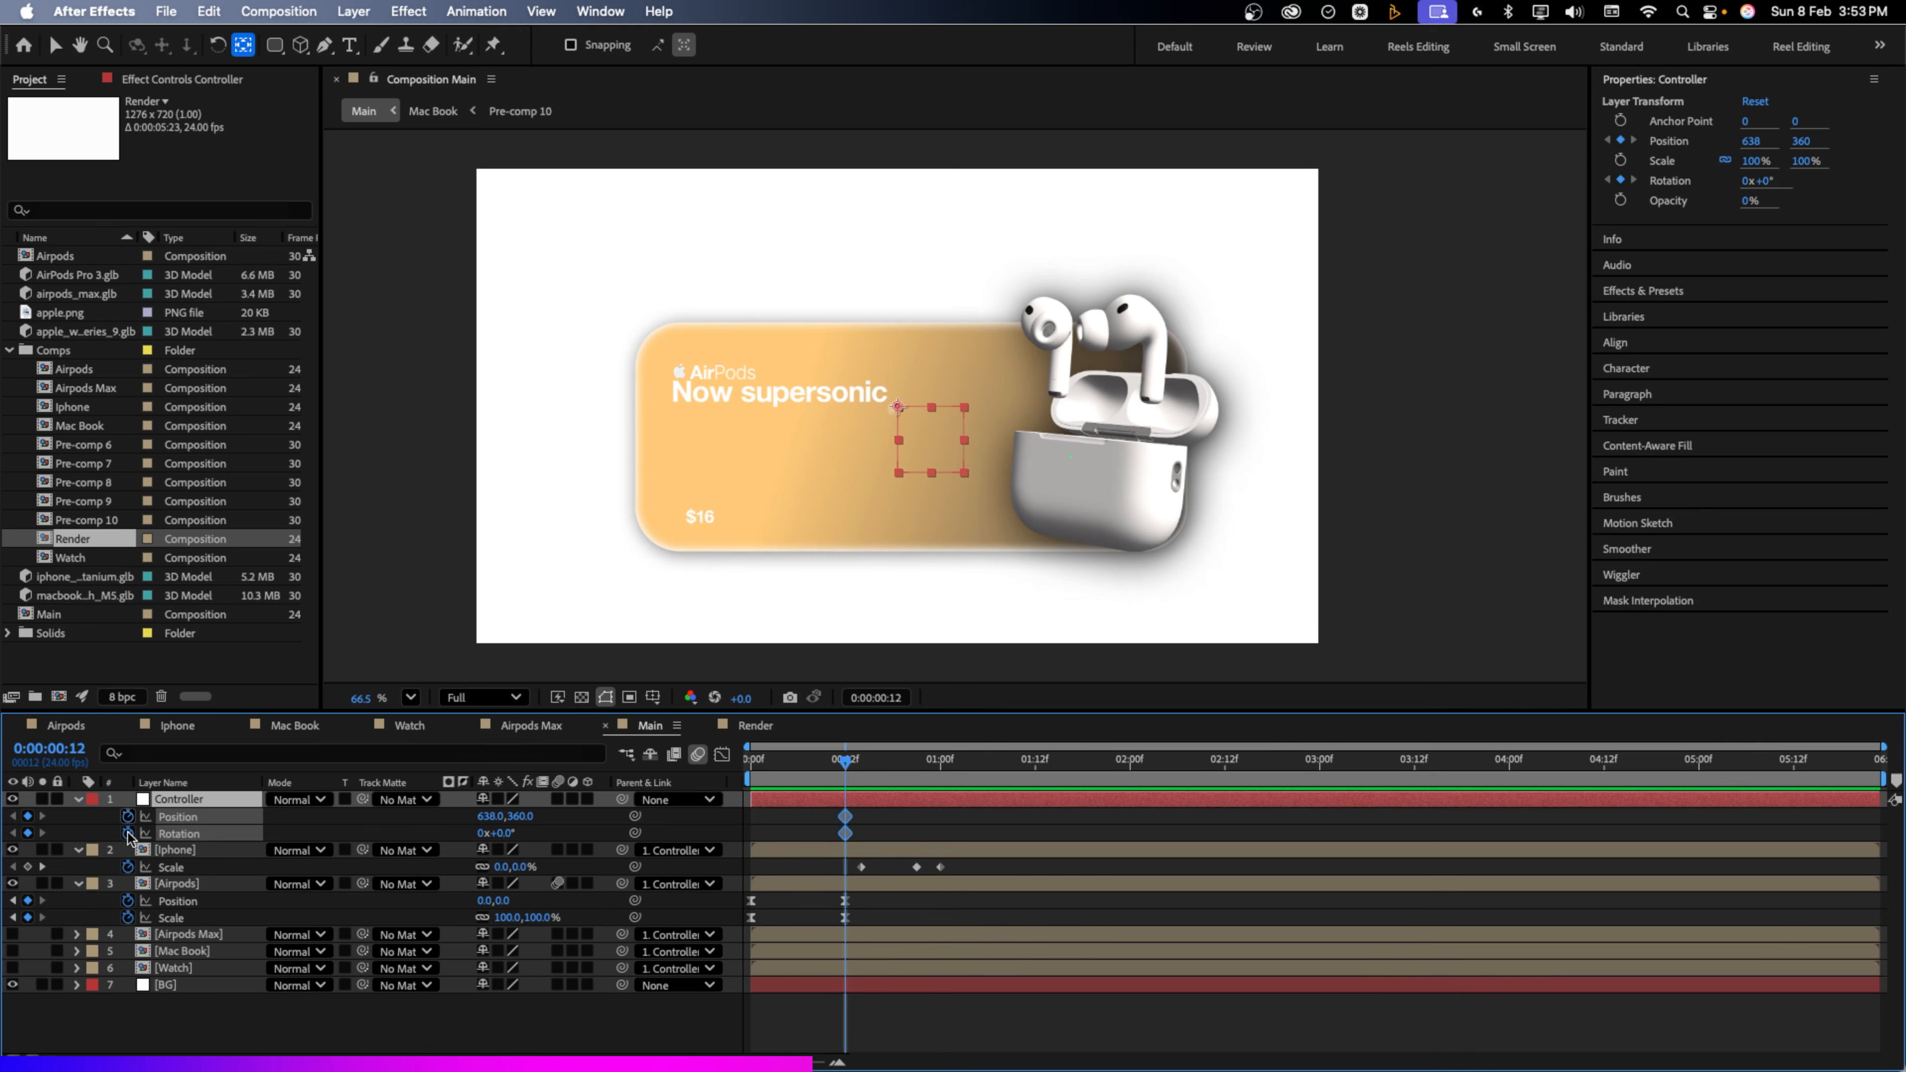
drag(842, 763, 931, 764)
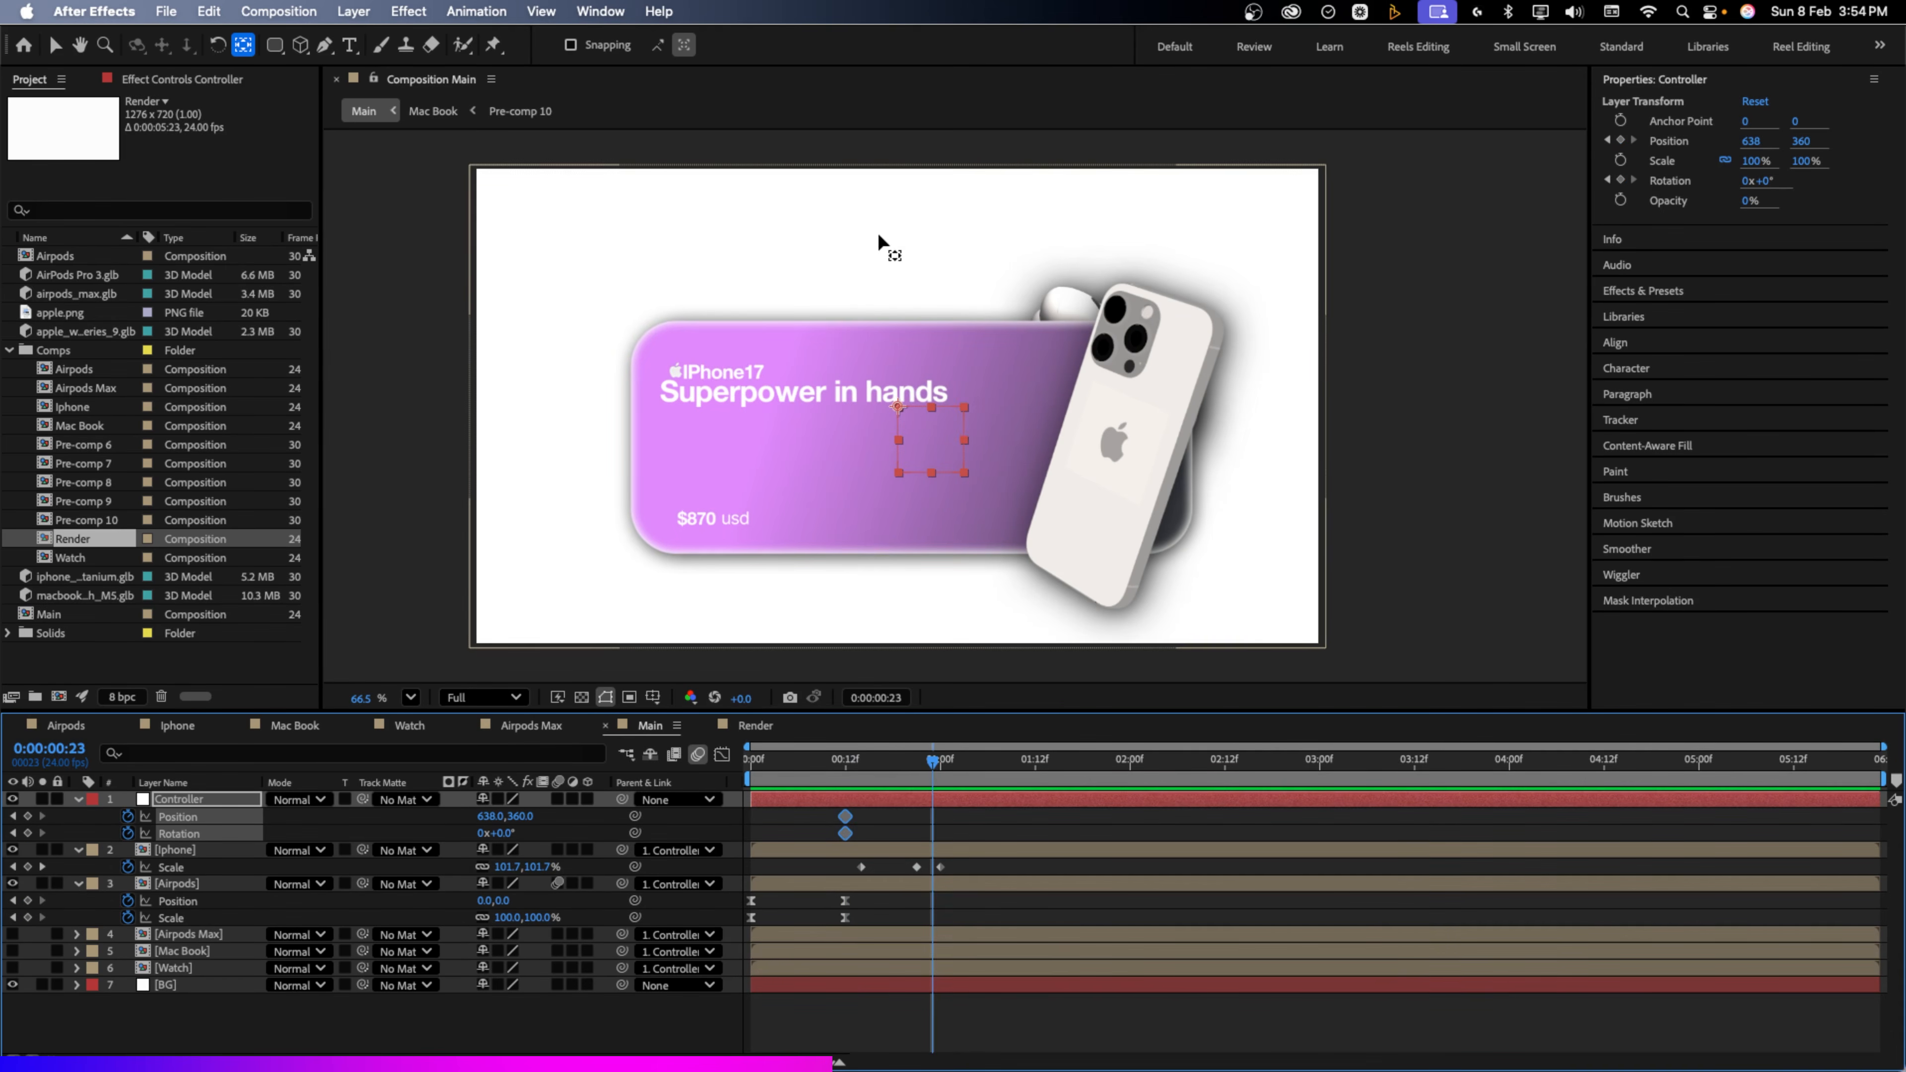
drag(519, 817, 375, 857)
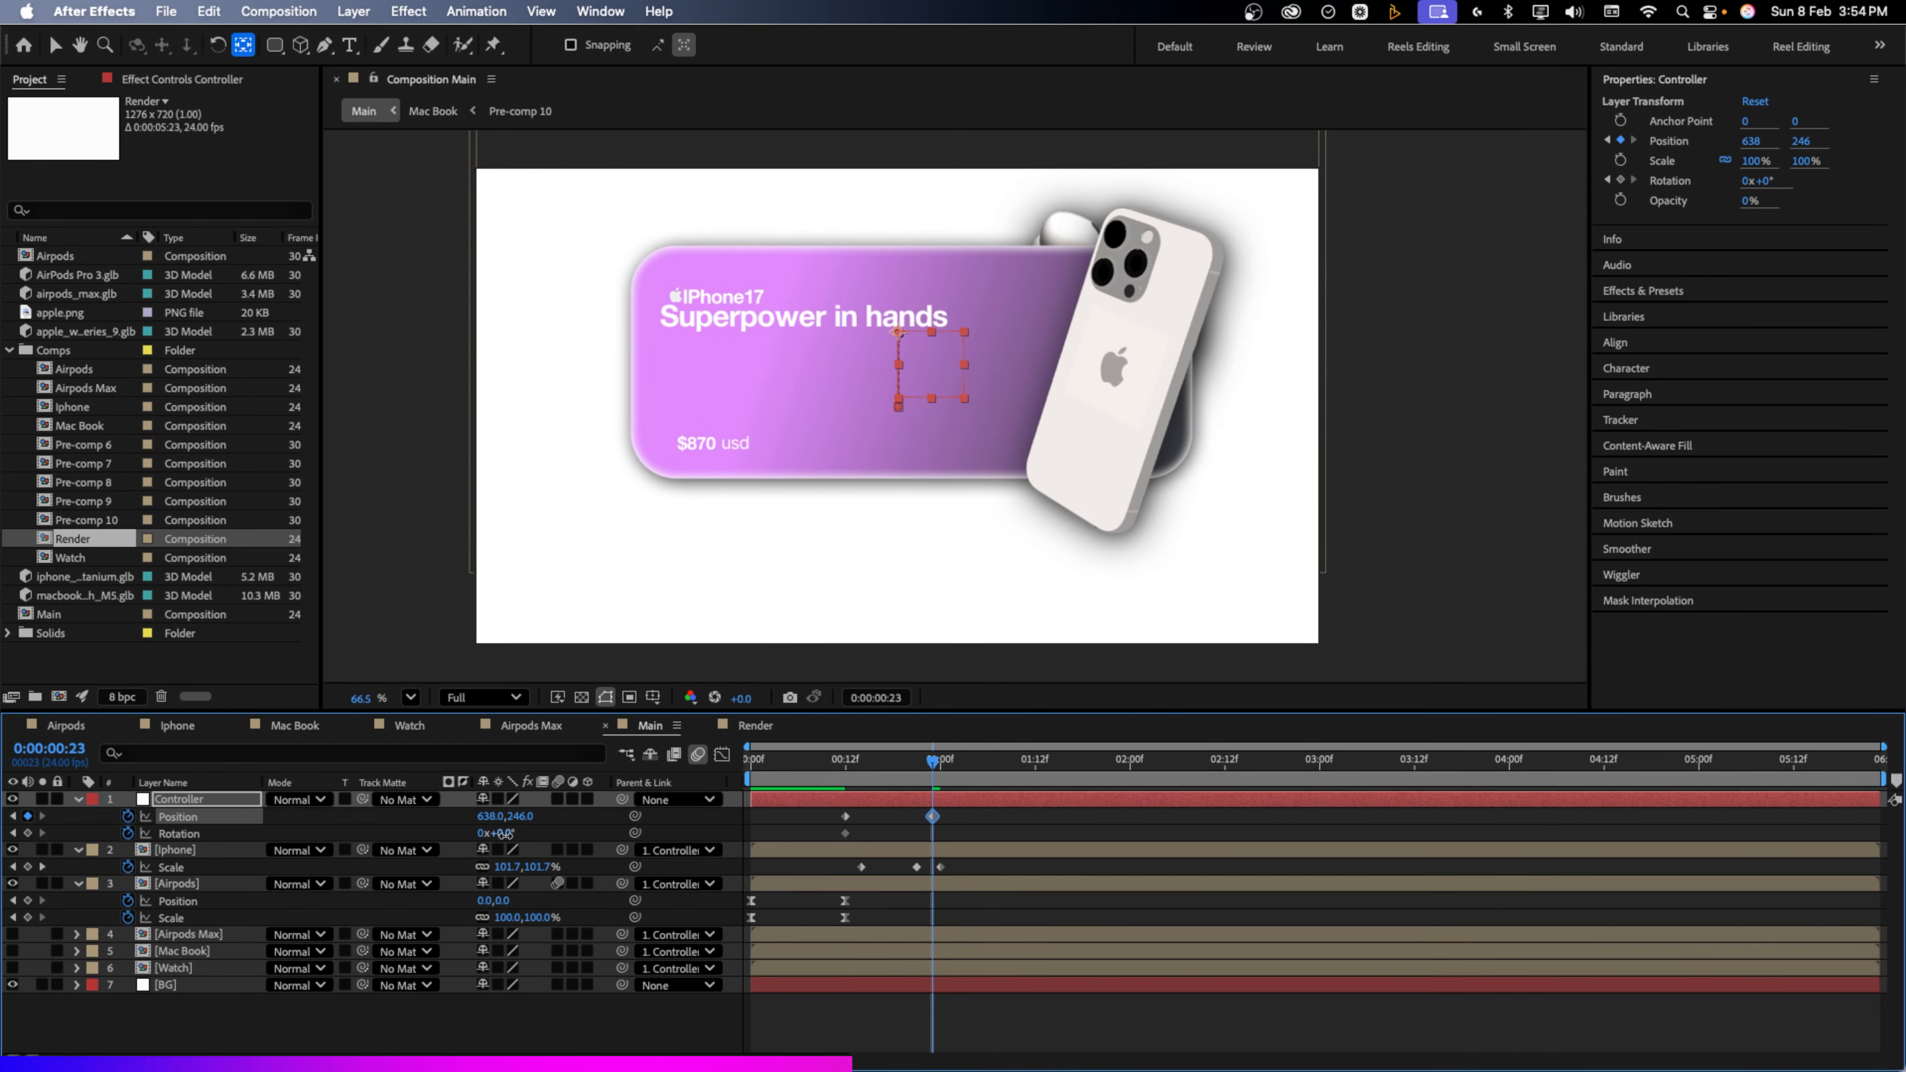
drag(505, 833, 498, 836)
Move the iPhone card down and counter-rotate it +10° to reveal AirPods, then check the rise
click(903, 849)
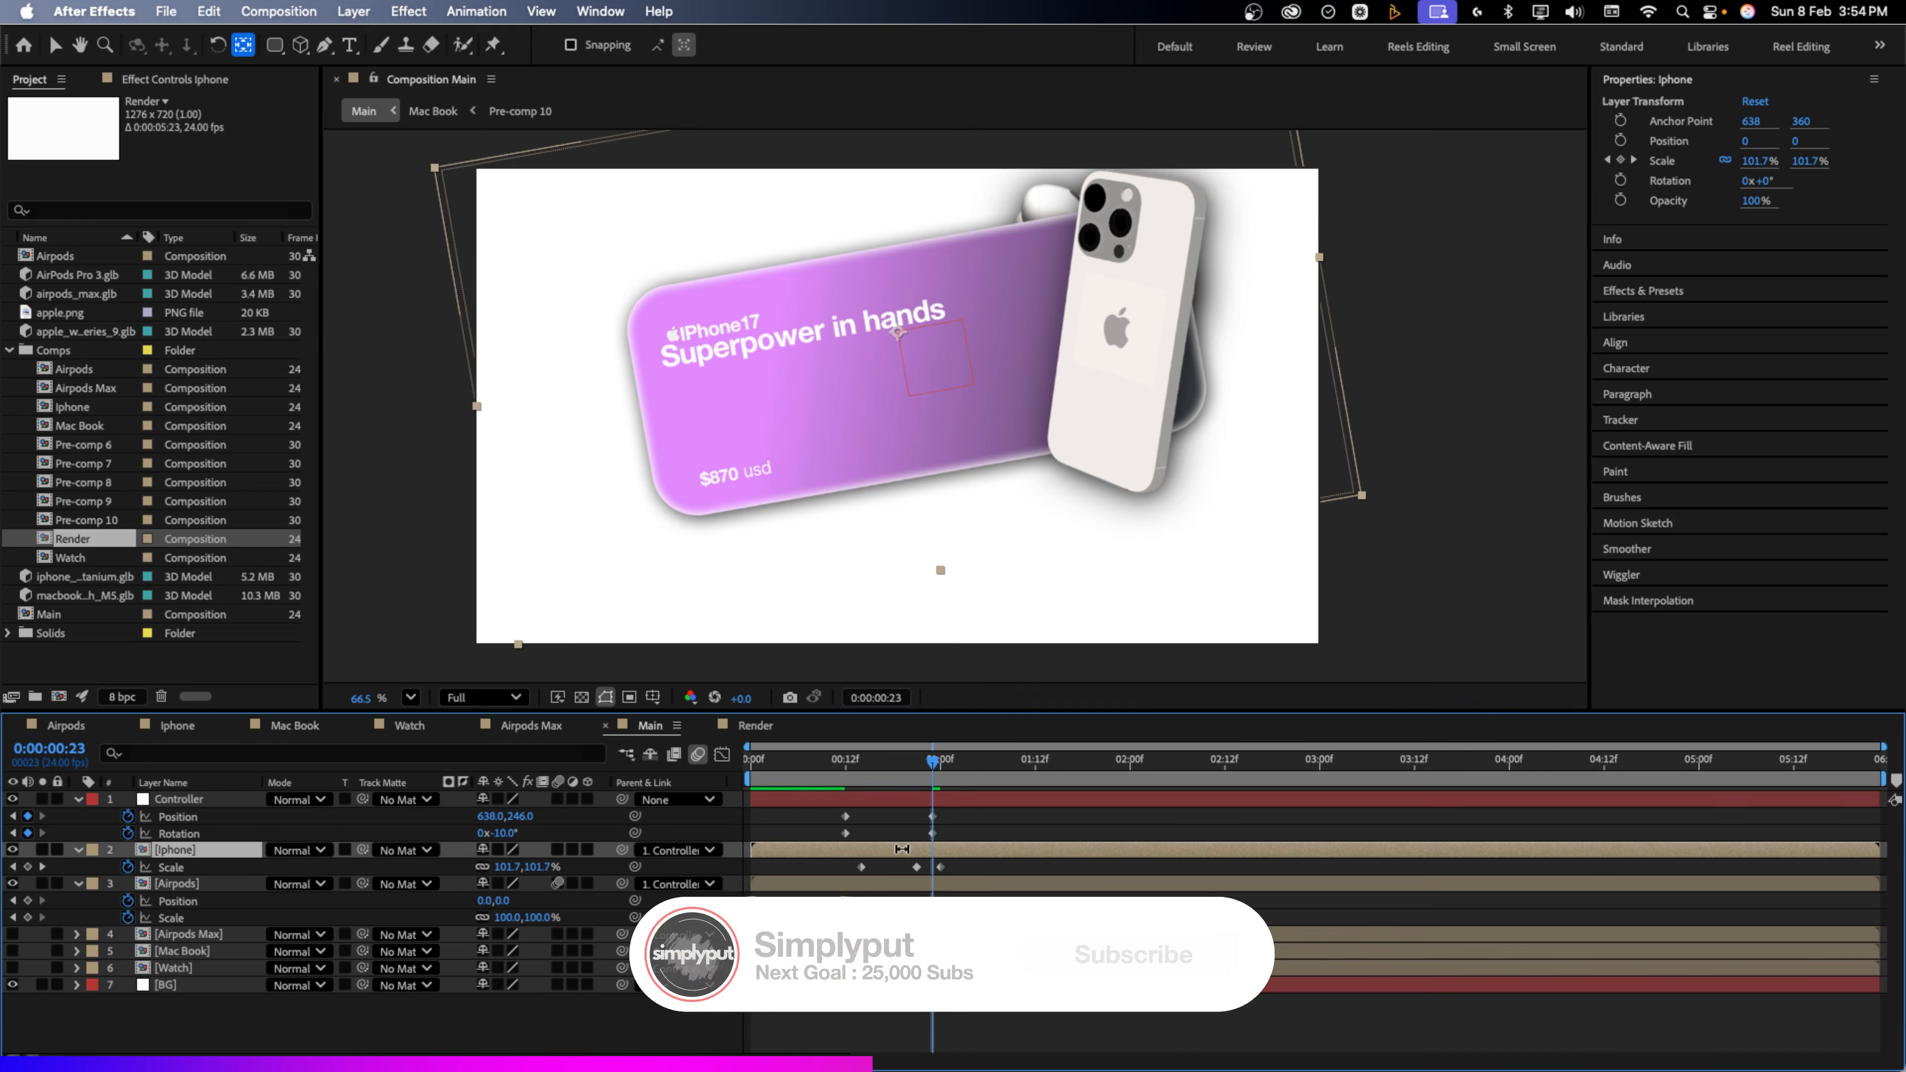
key(v)
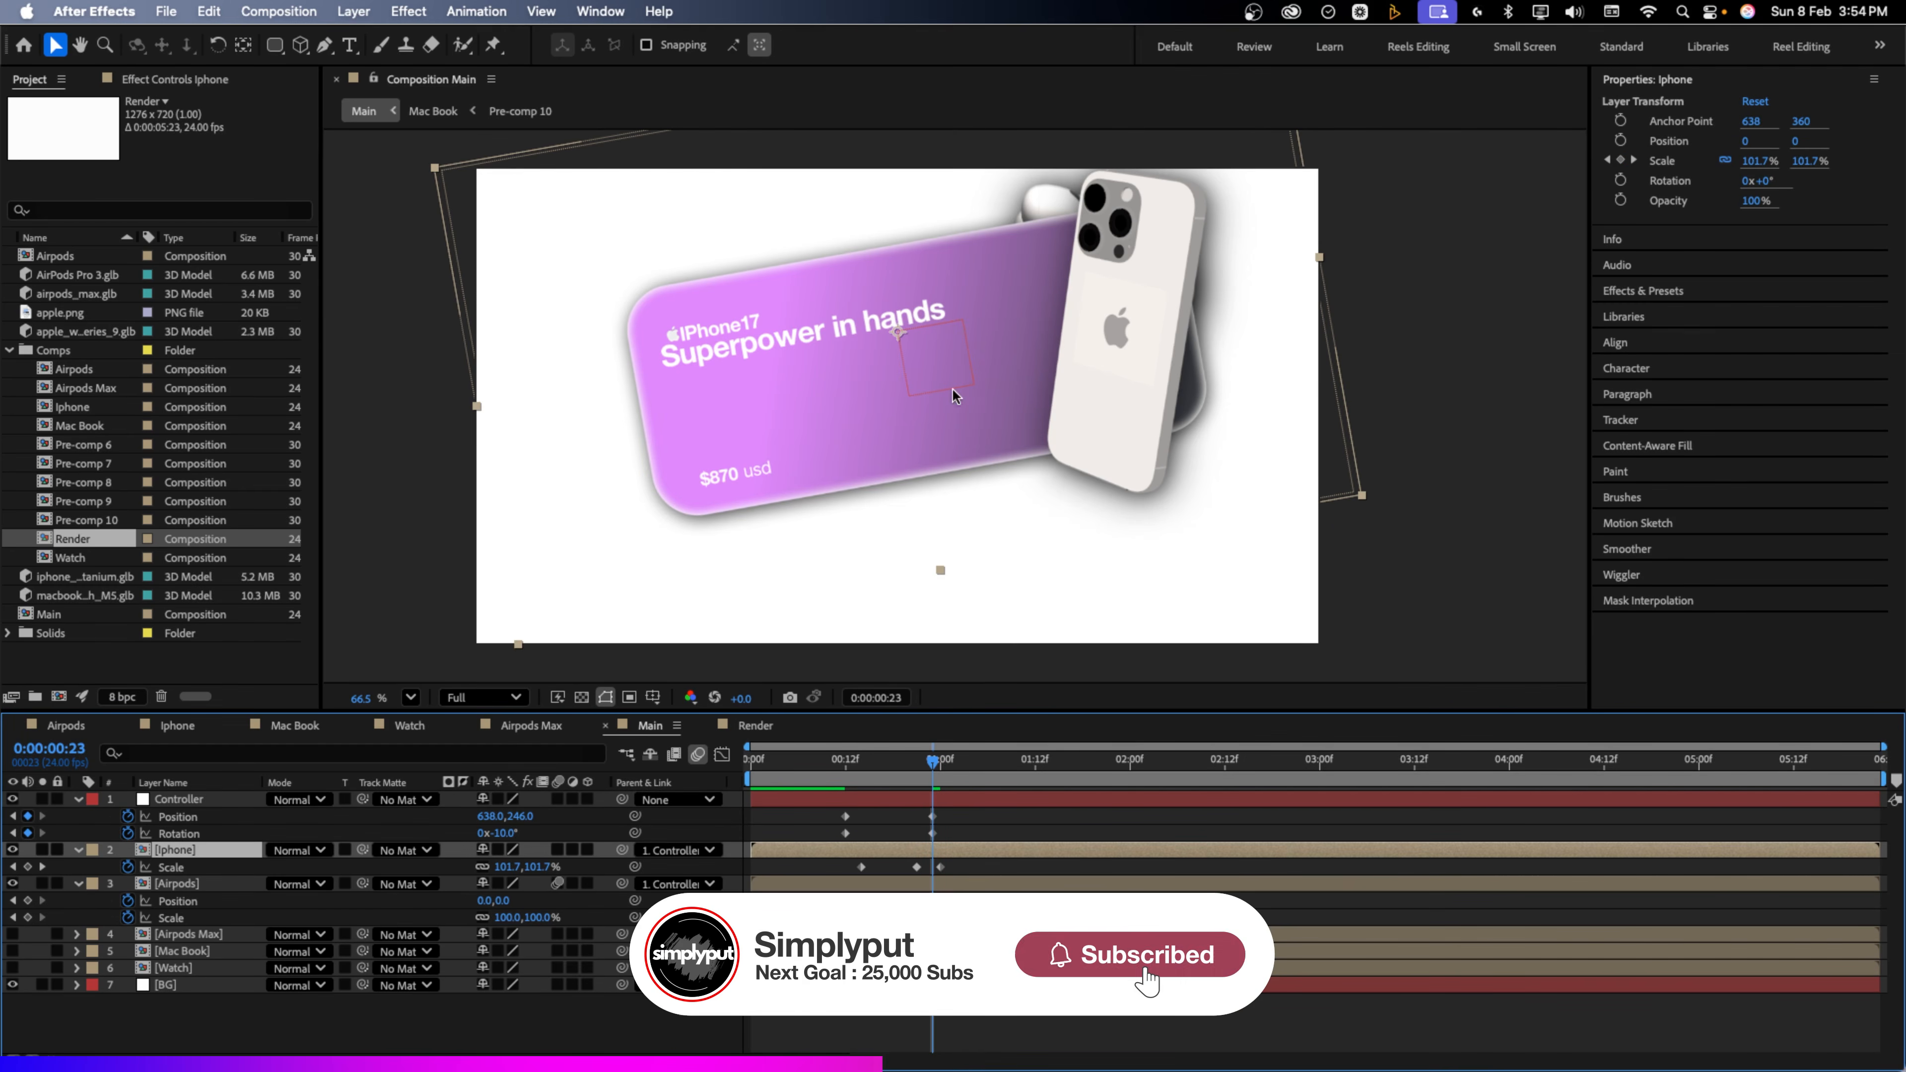
drag(953, 398, 966, 499)
key(r)
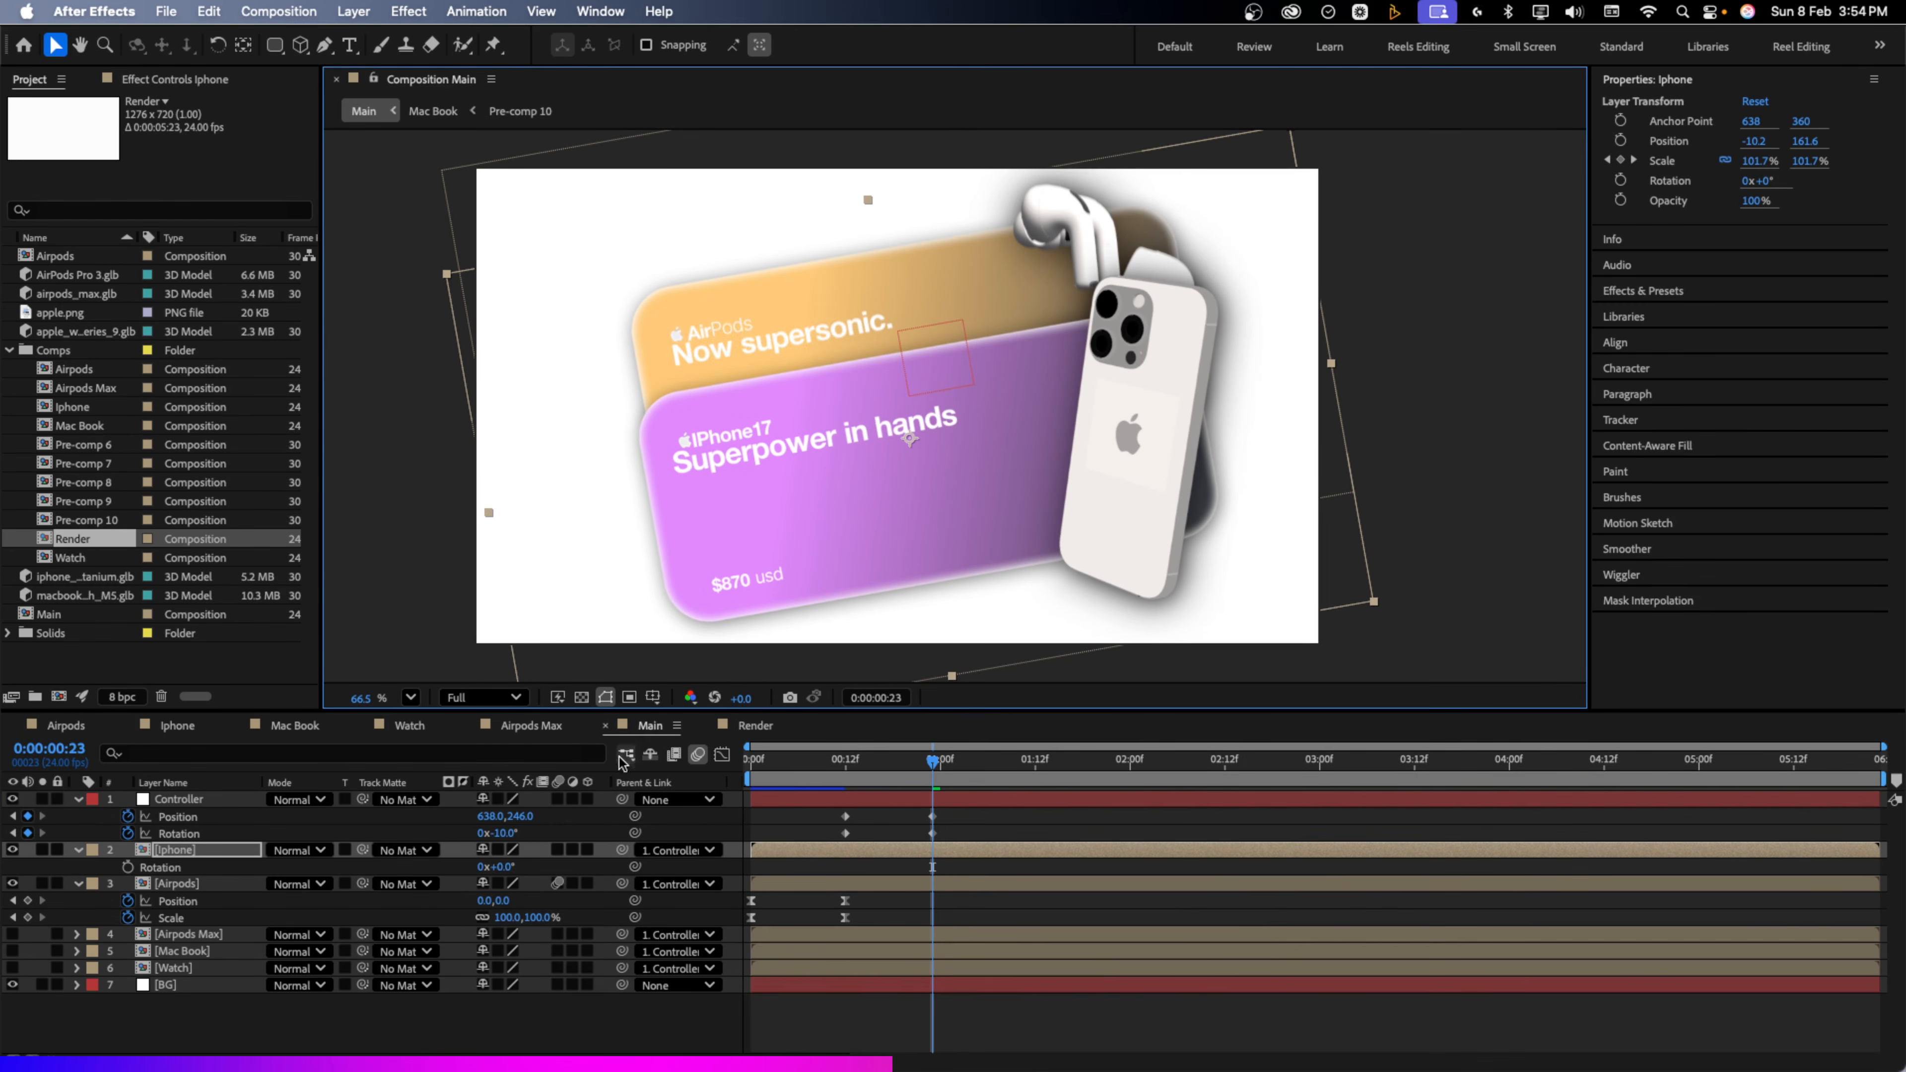
drag(504, 871, 510, 867)
mouse_move(836, 773)
mouse_down()
mouse_move(933, 776)
mouse_move(853, 780)
mouse_up()
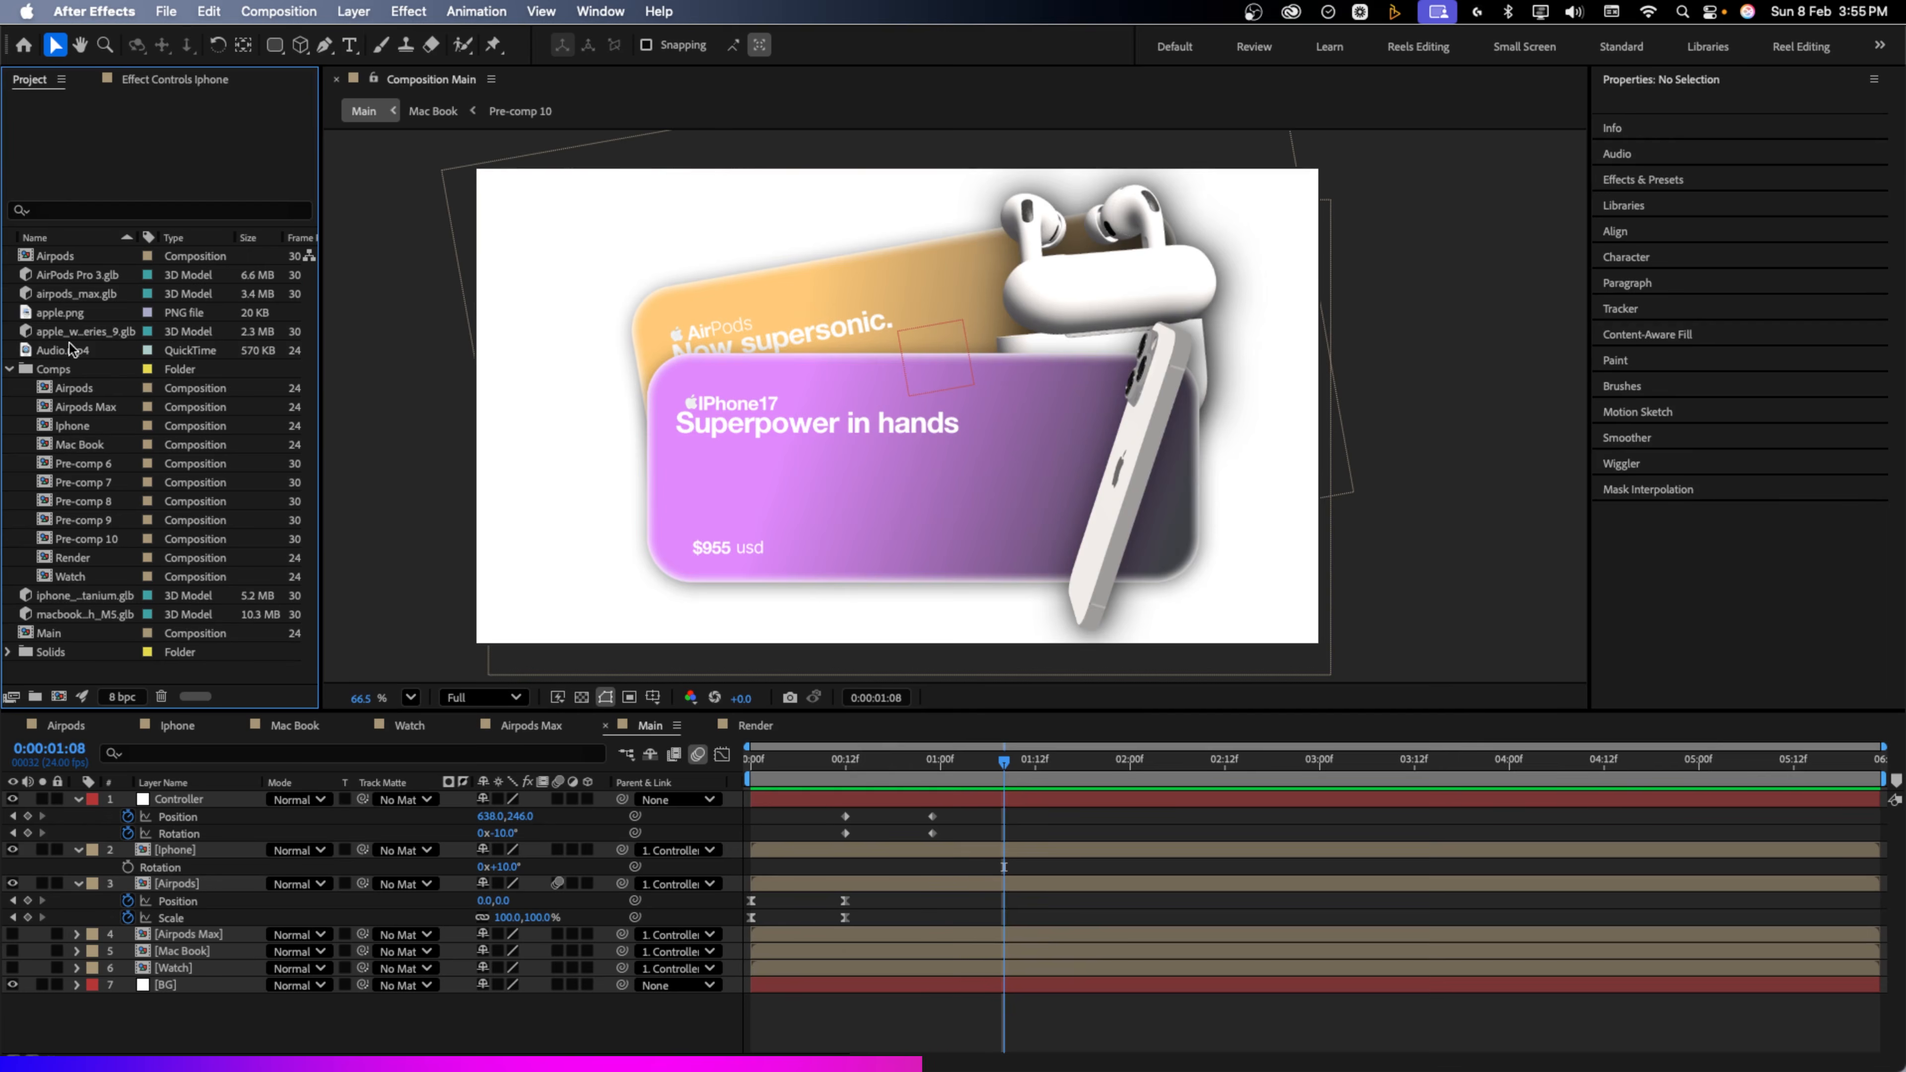
Add Audio.mp4 as a layer in the Main composition and preview the animation through 1:01
drag(73, 353, 363, 1024)
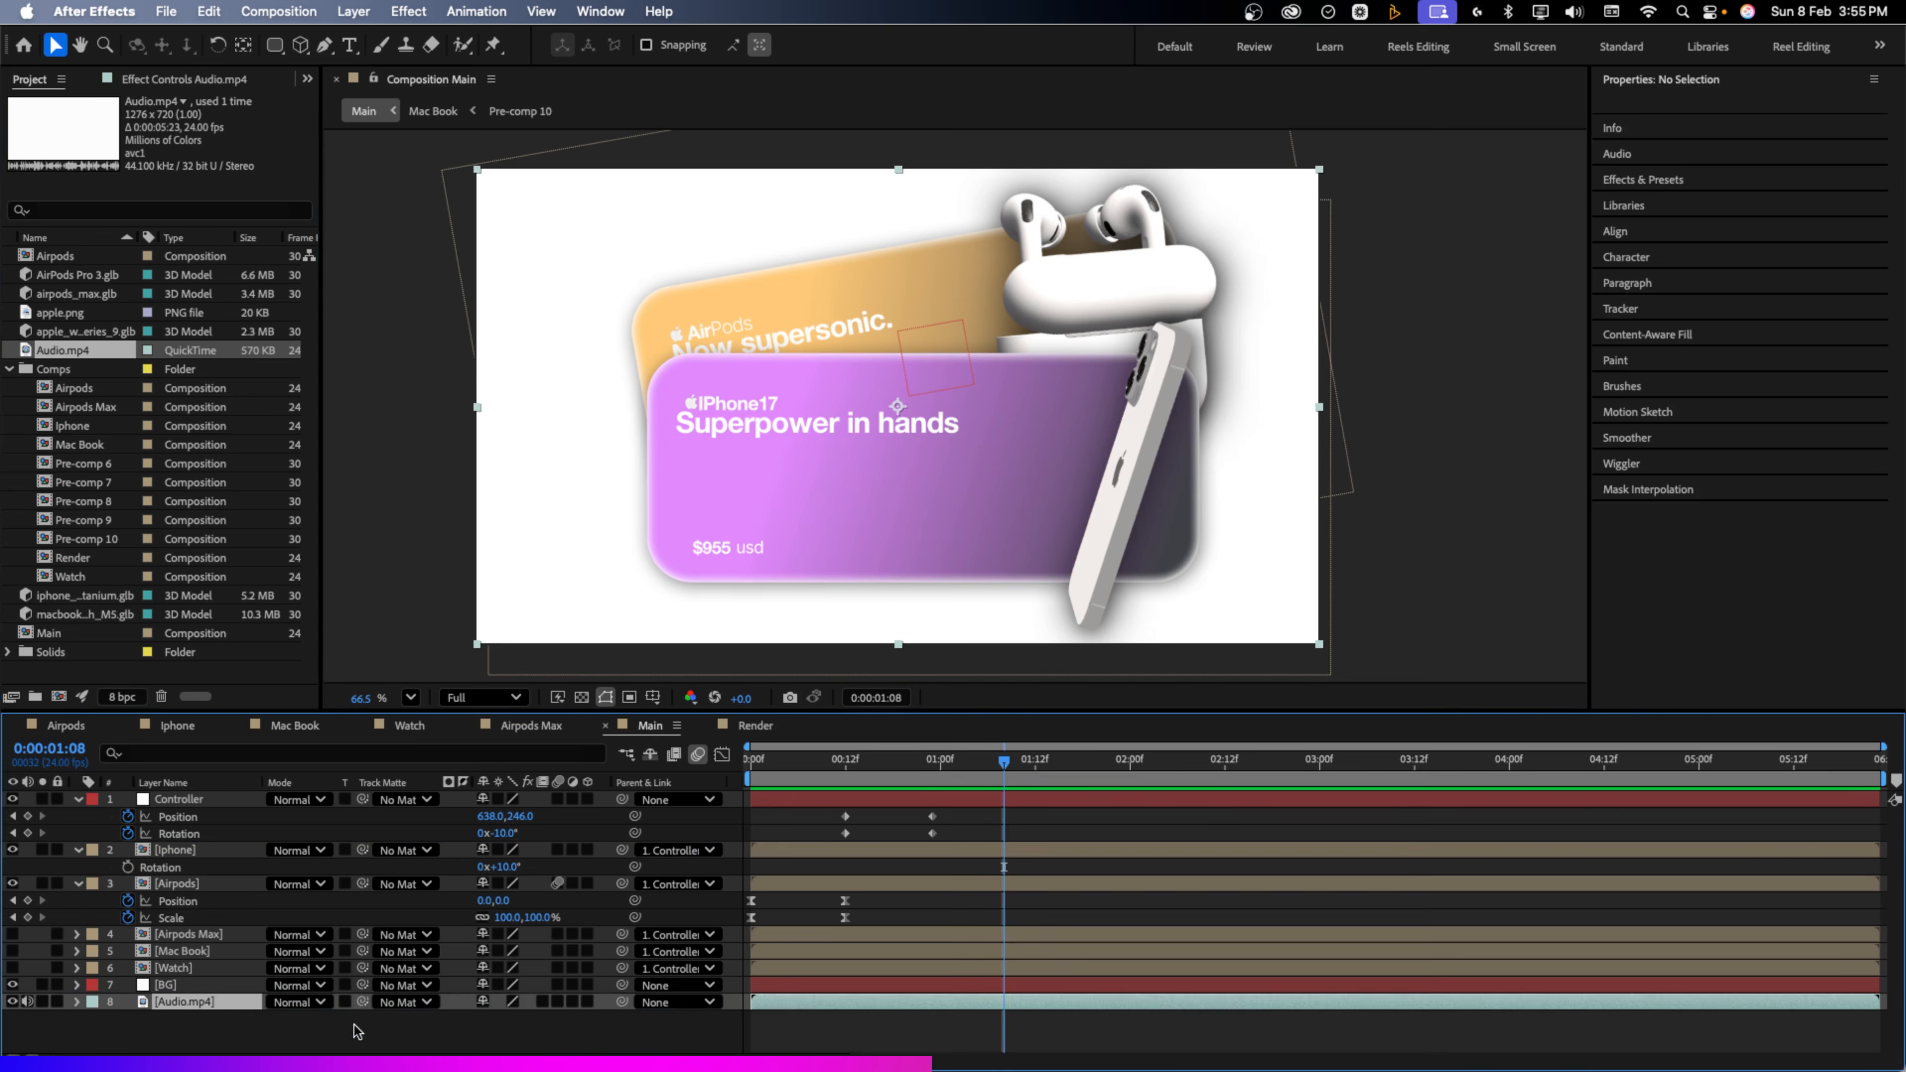
click(750, 773)
key(space)
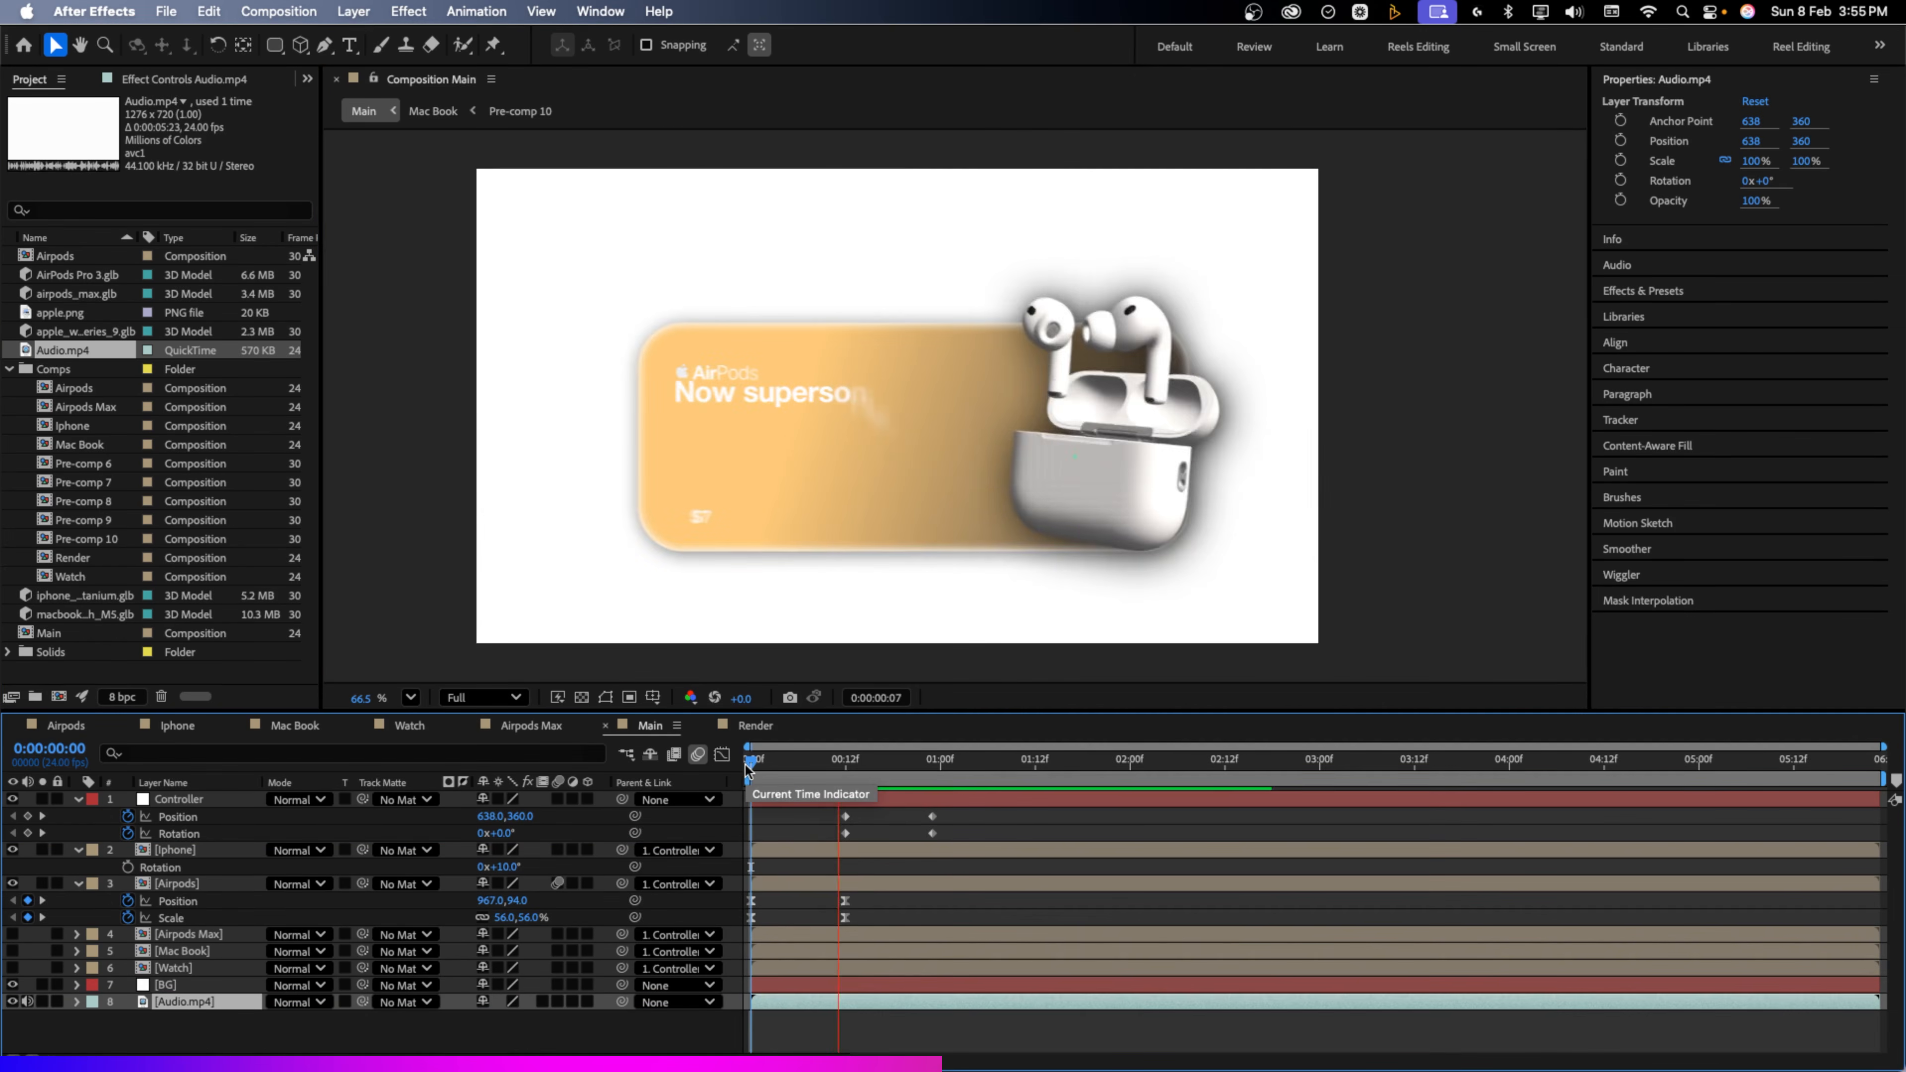
drag(748, 766, 935, 762)
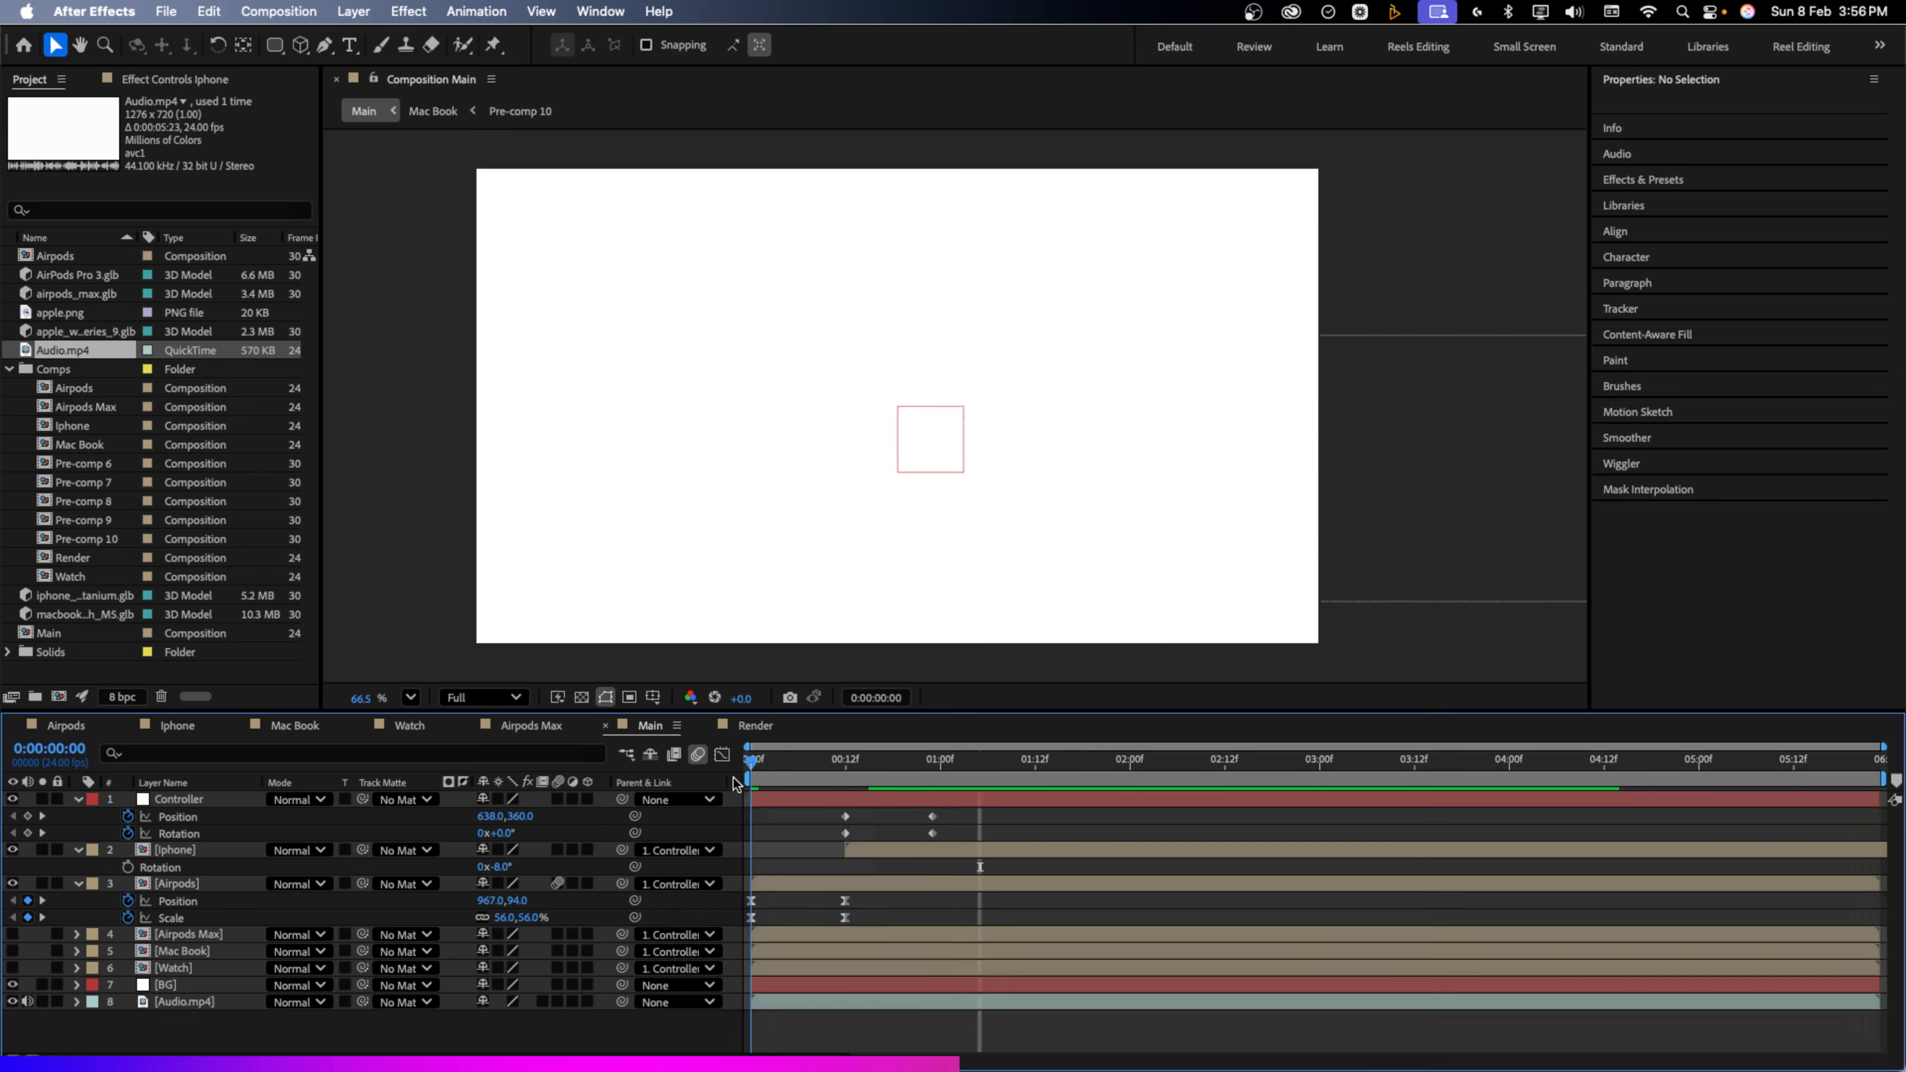
key(space)
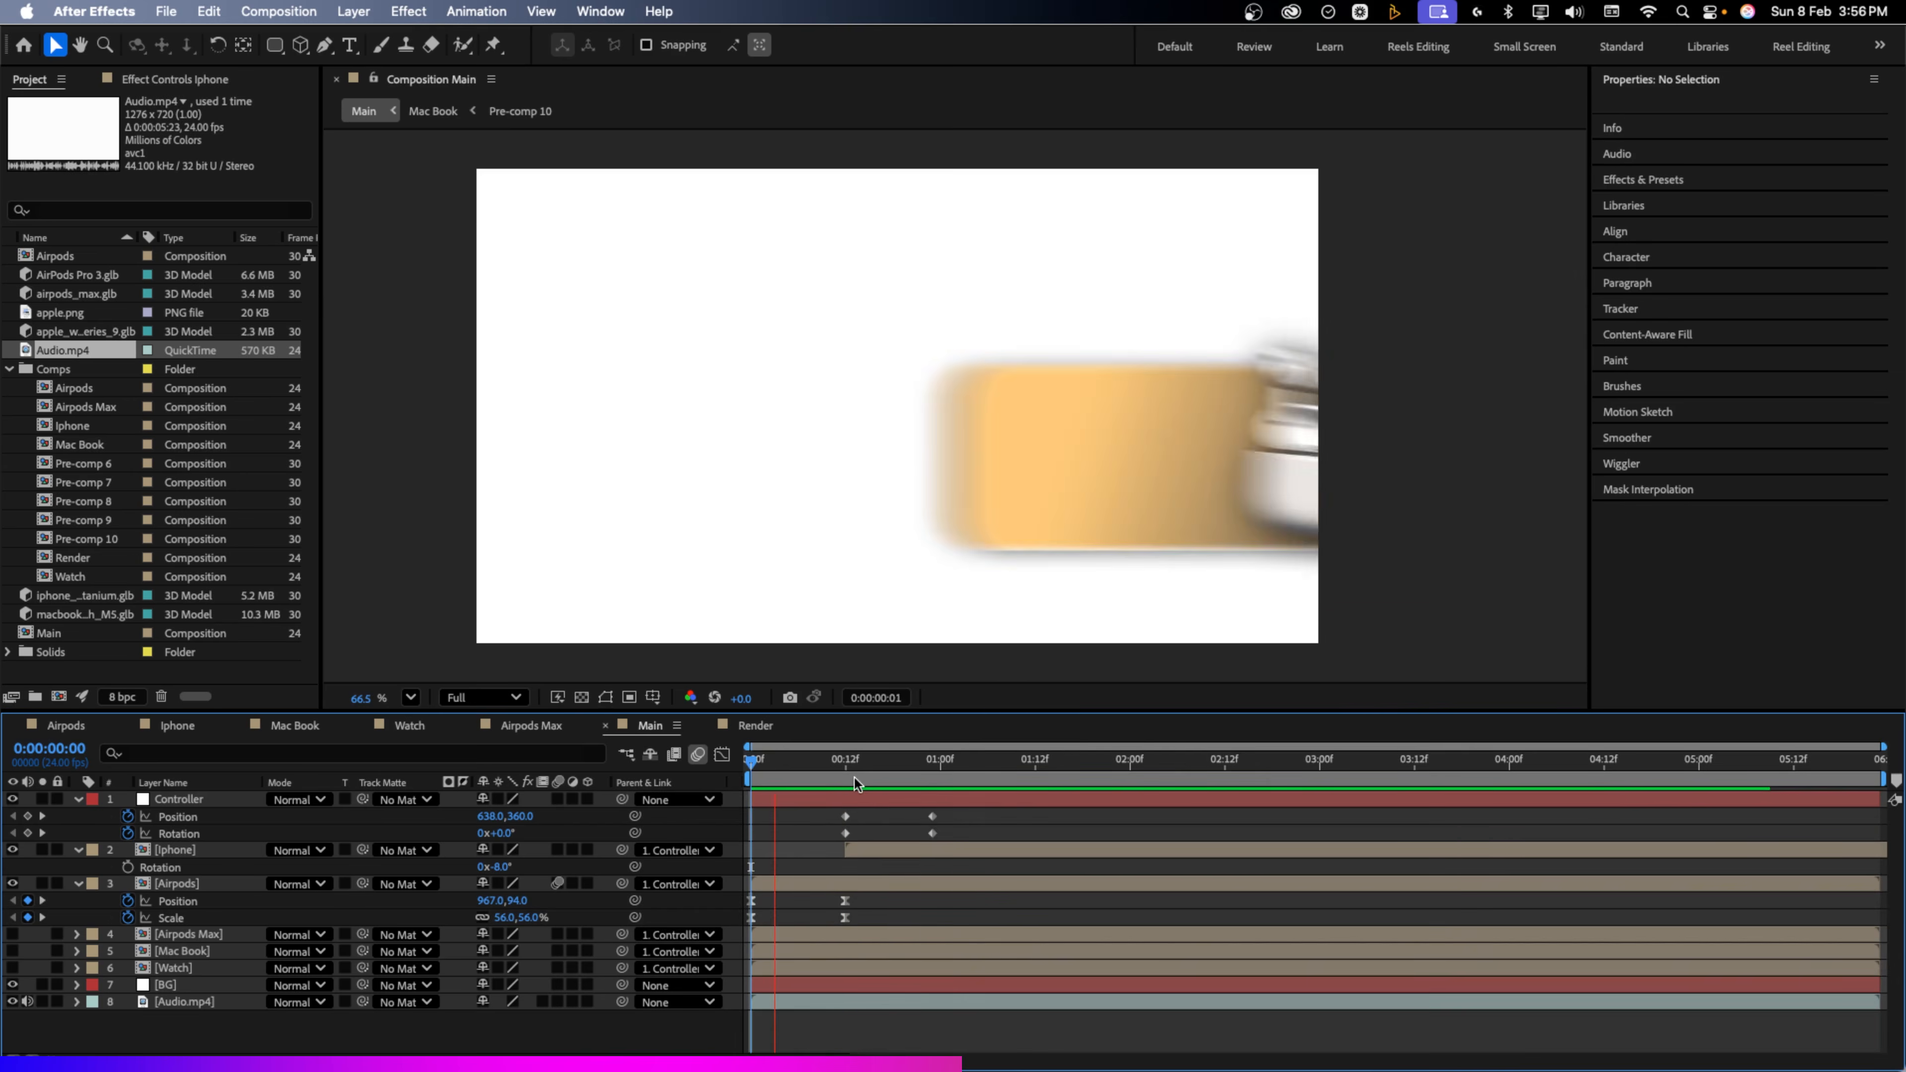
drag(848, 774, 810, 849)
Apply Easy Ease to the Controller's position and rotation keyframes and review the smoothed motion
click(945, 849)
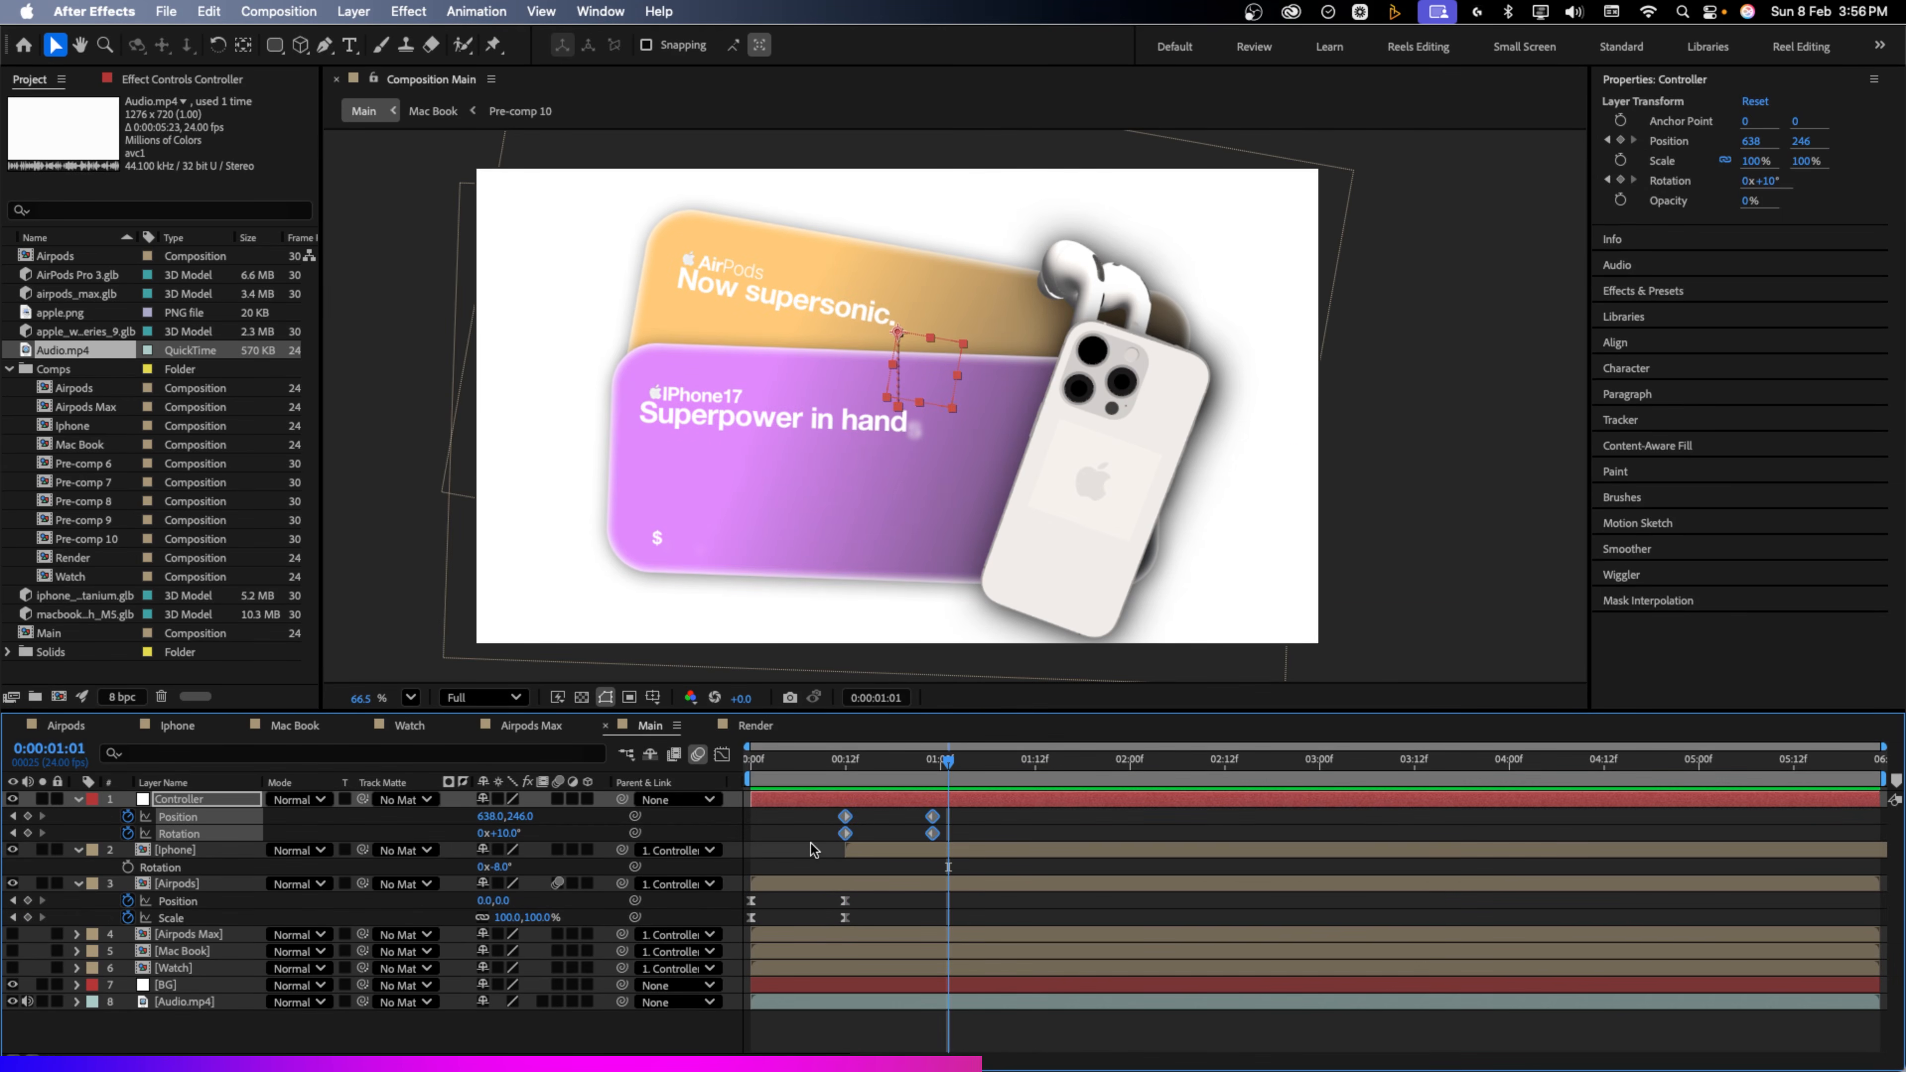
key(F9)
click(754, 779)
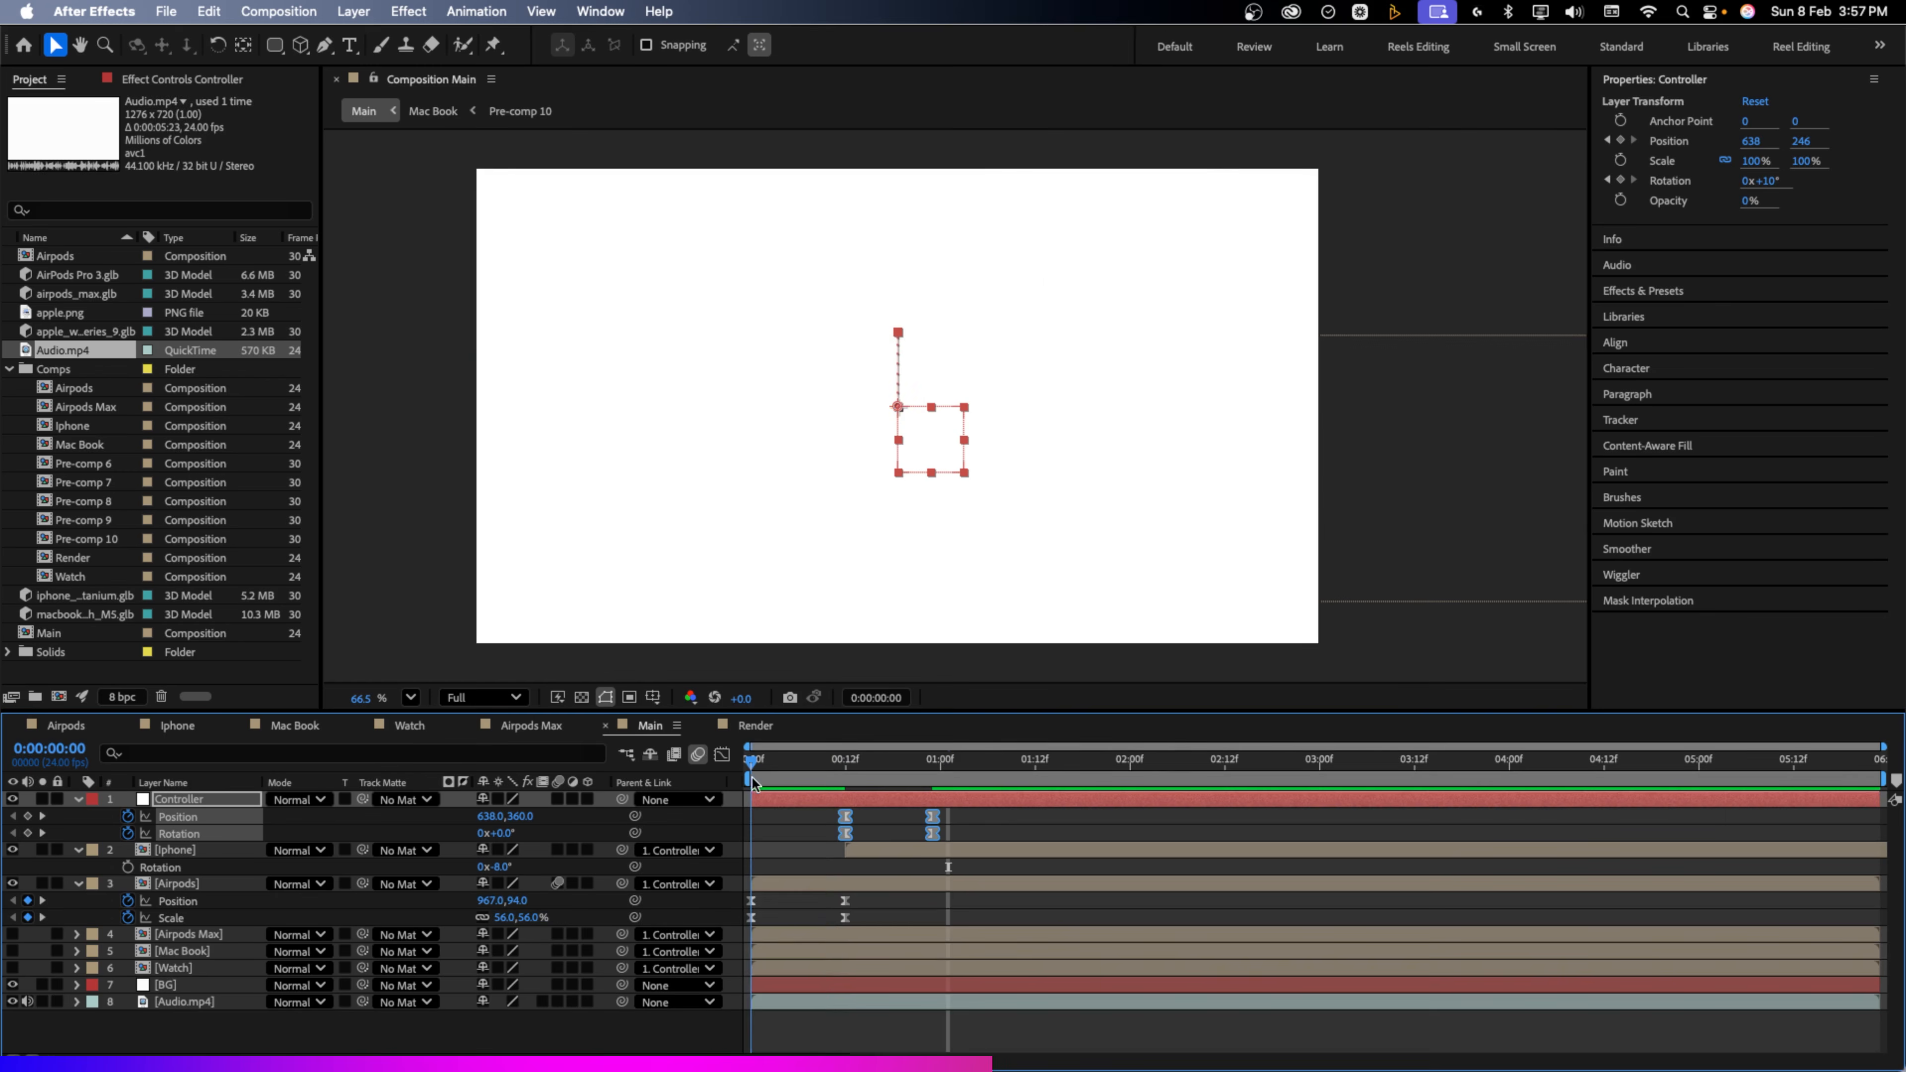
key(space)
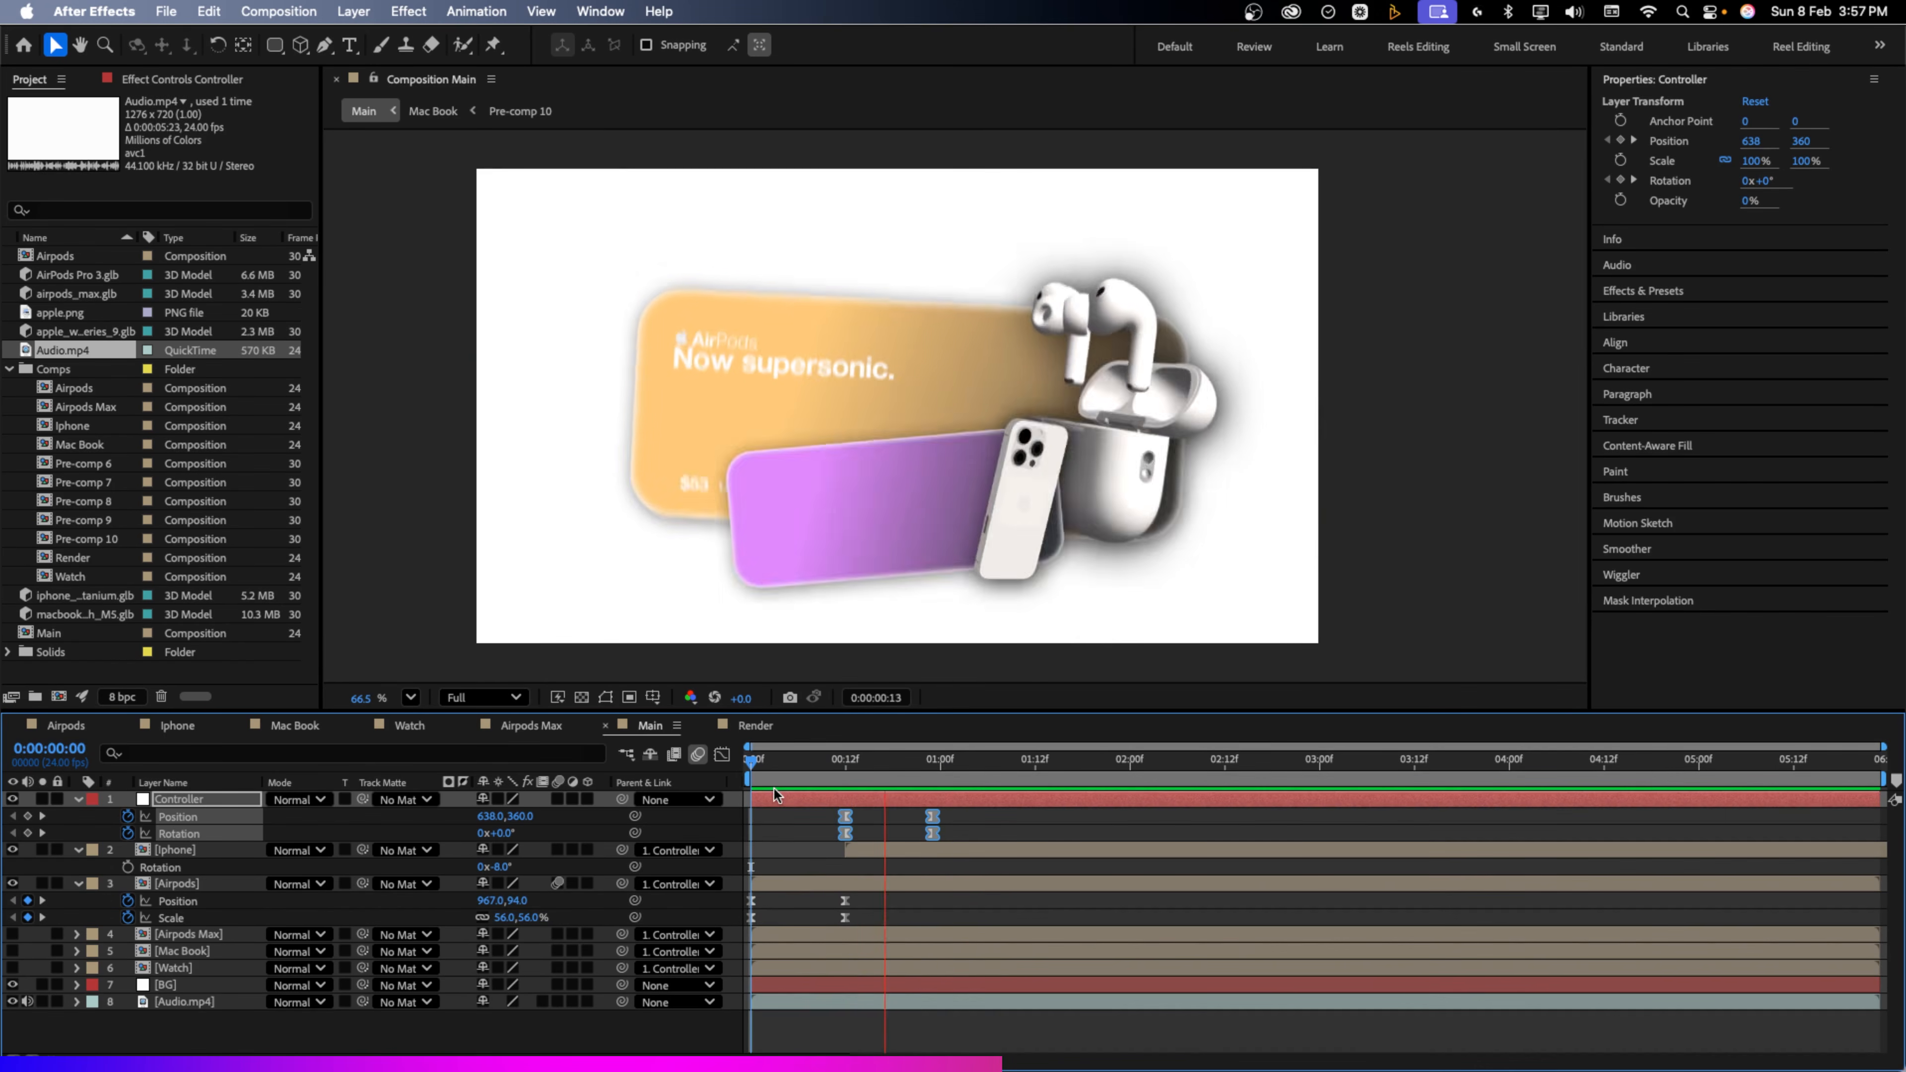
drag(868, 778, 934, 780)
click(781, 880)
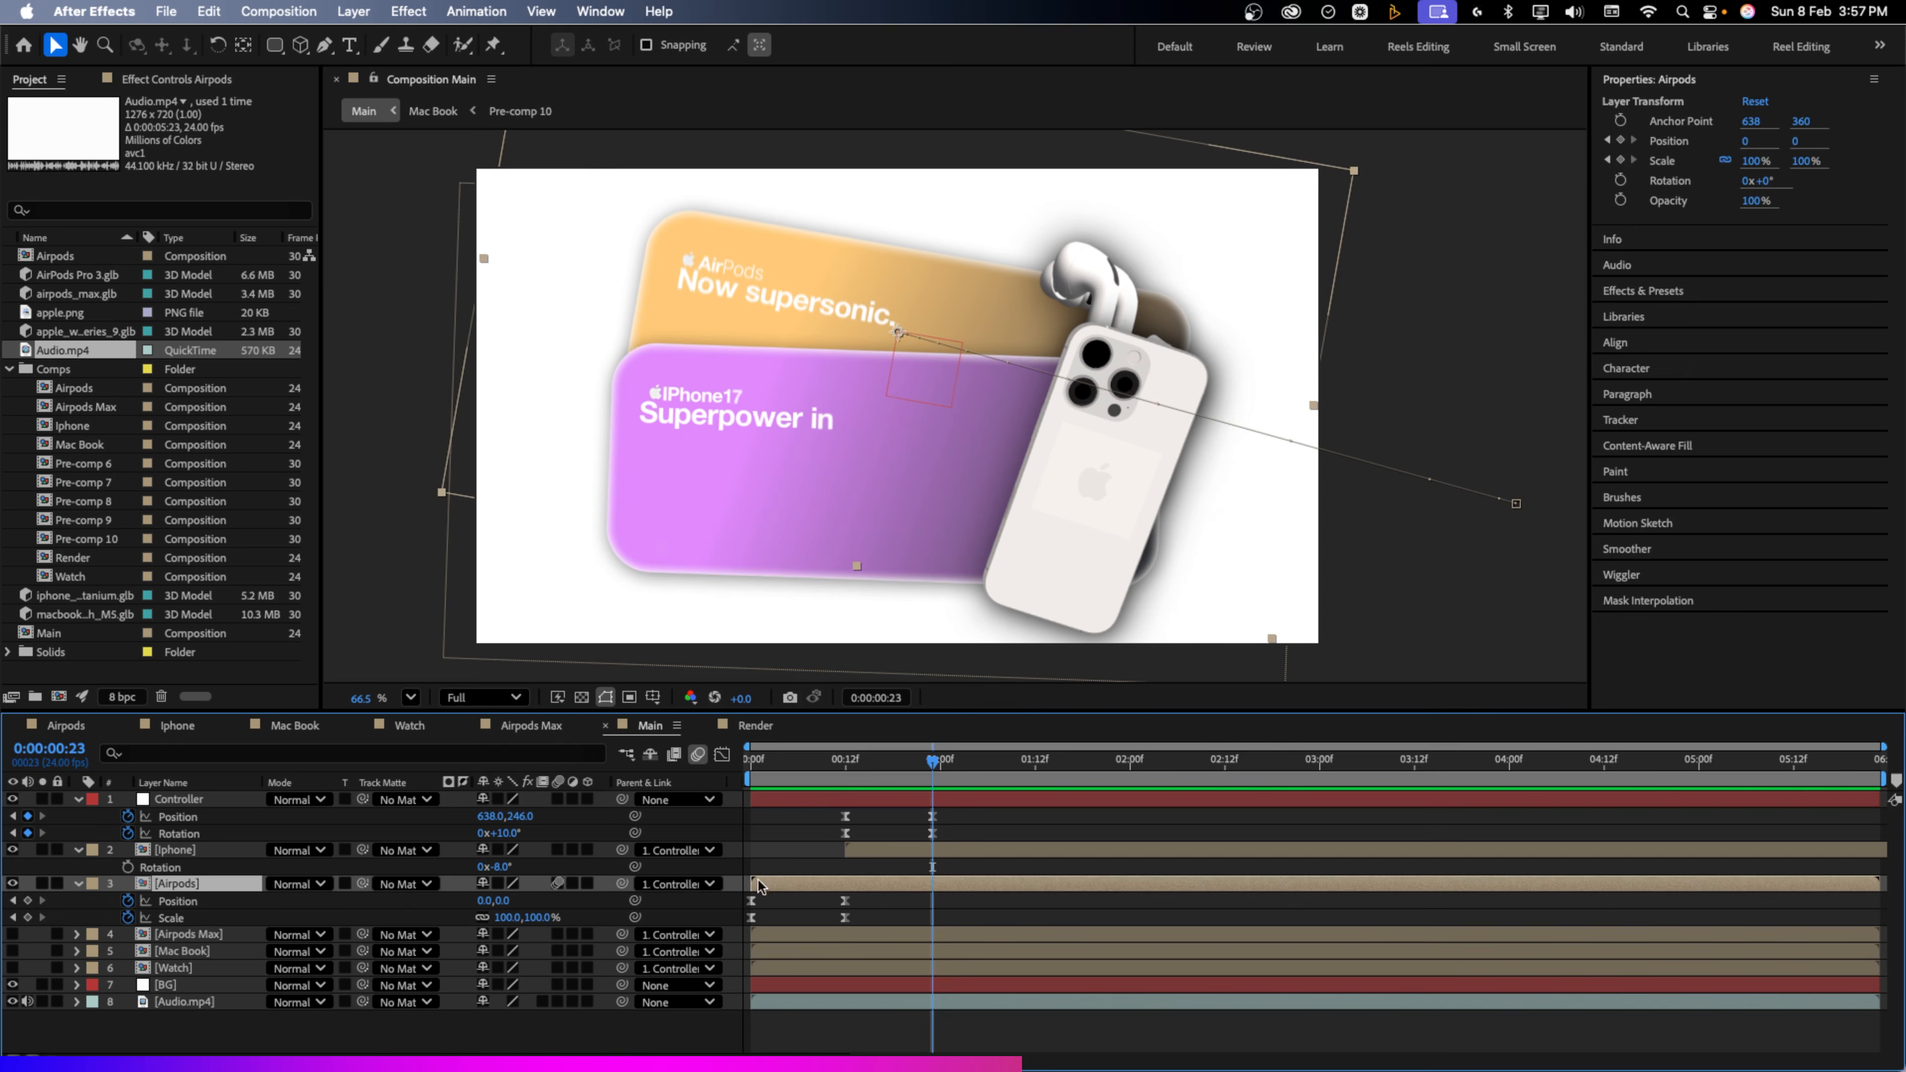
Place the Mac Book layer under Controller, make it visible, and adjust its start timing
click(180, 952)
drag(175, 956, 969, 842)
key(s)
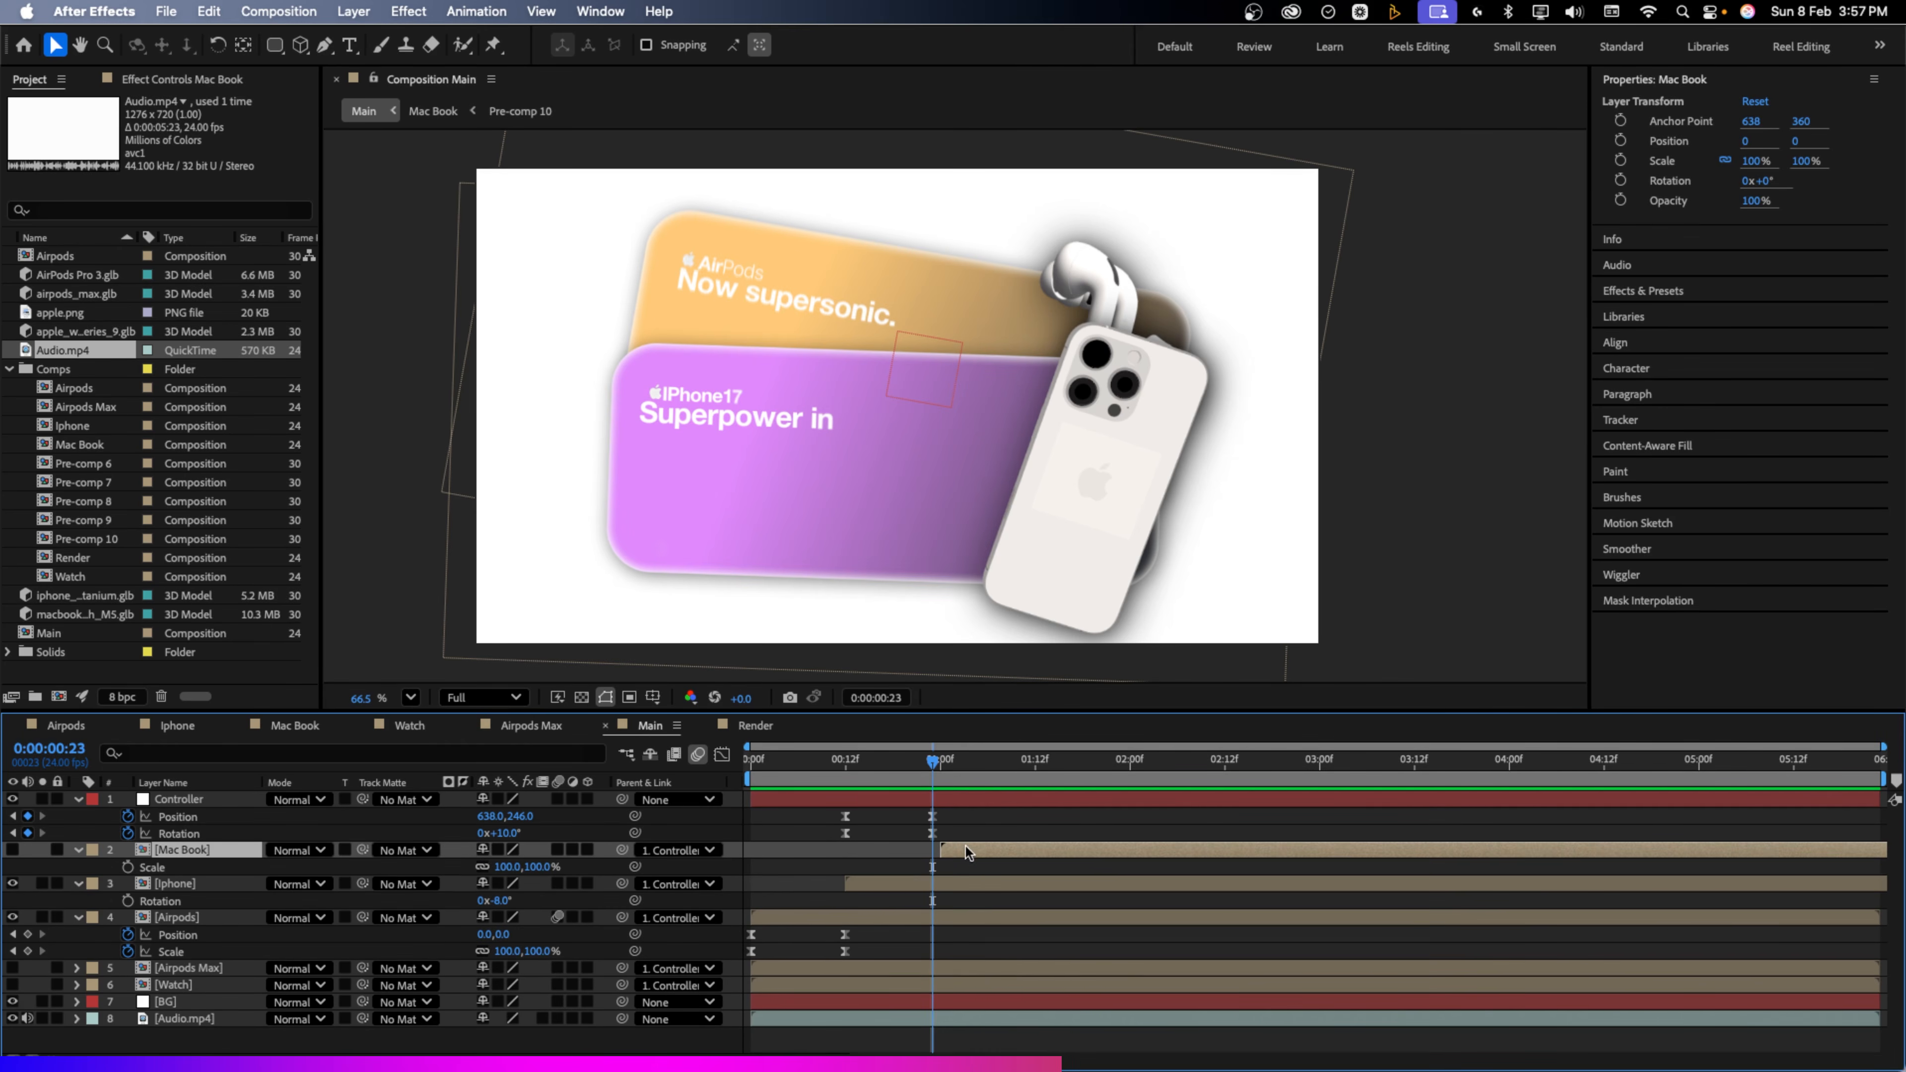
drag(932, 761, 957, 761)
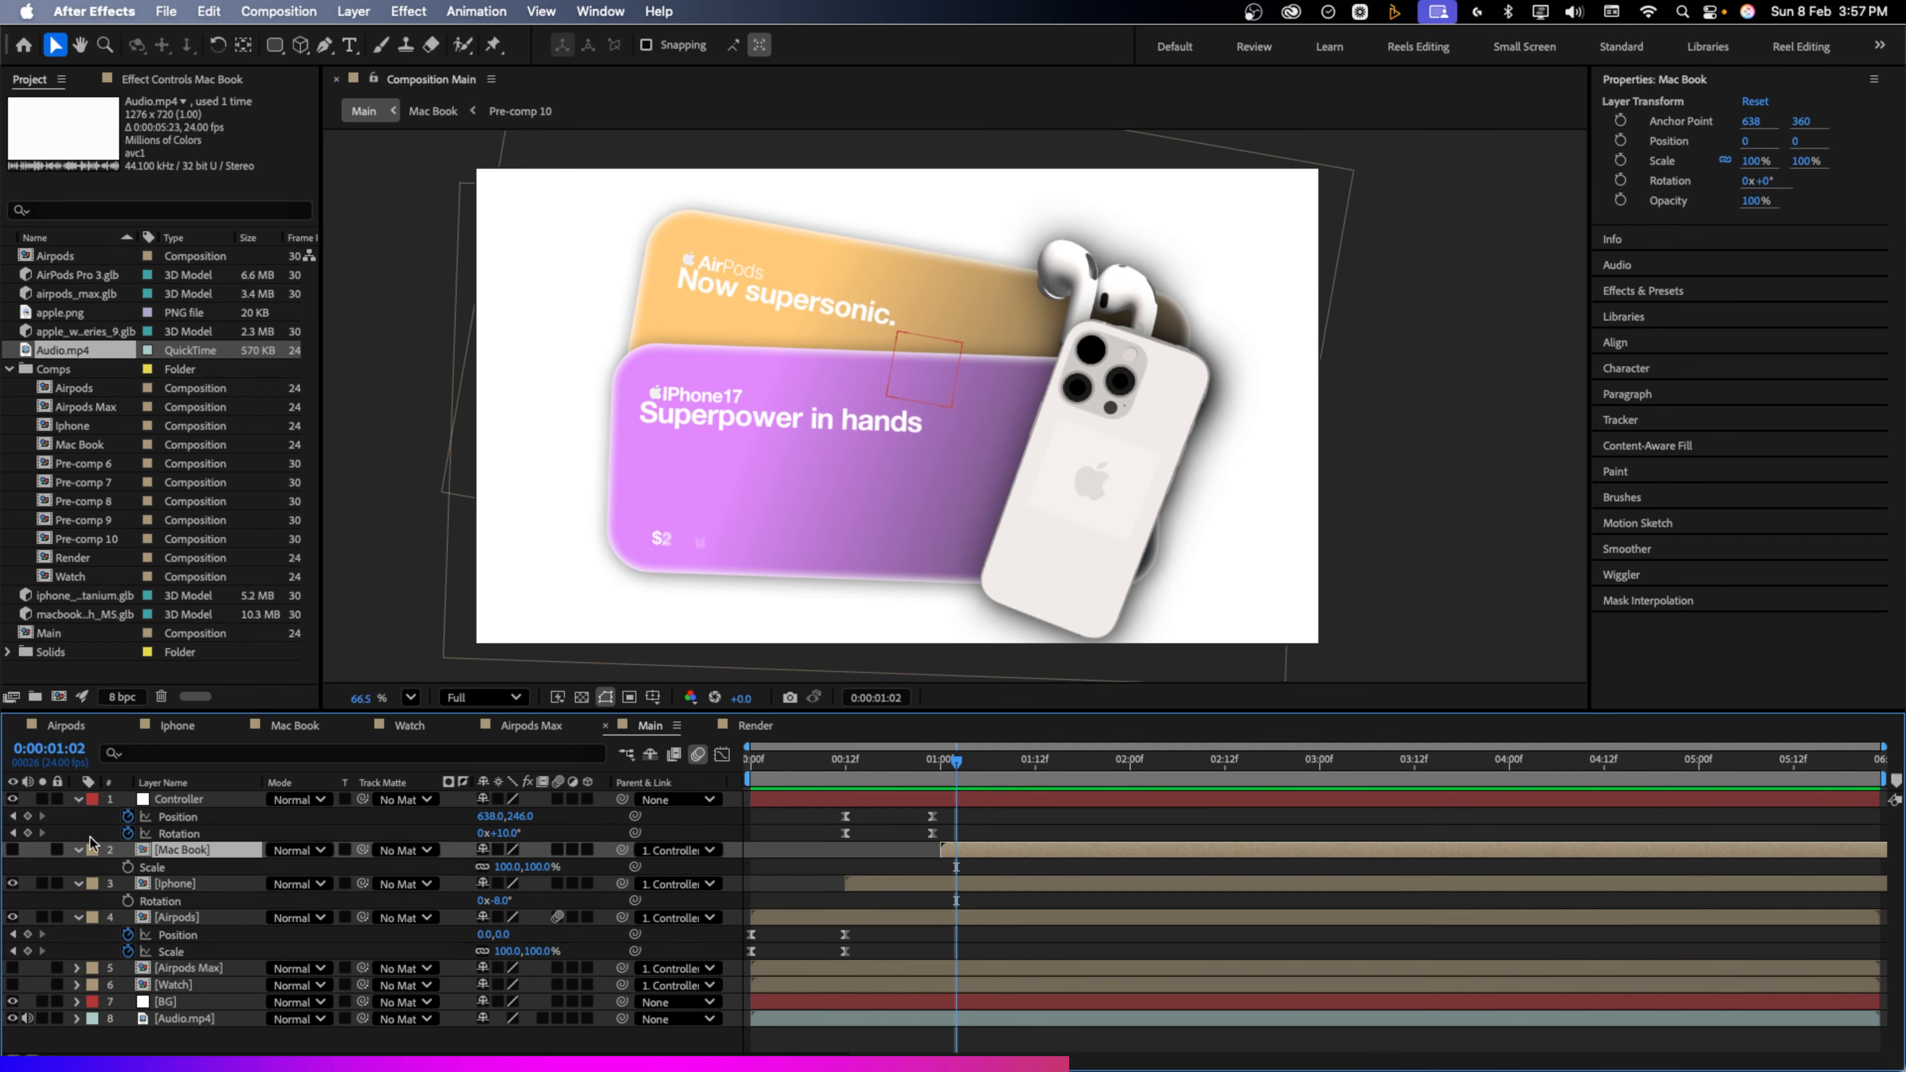
click(13, 849)
key(Page_Up)
key(Page_Up)
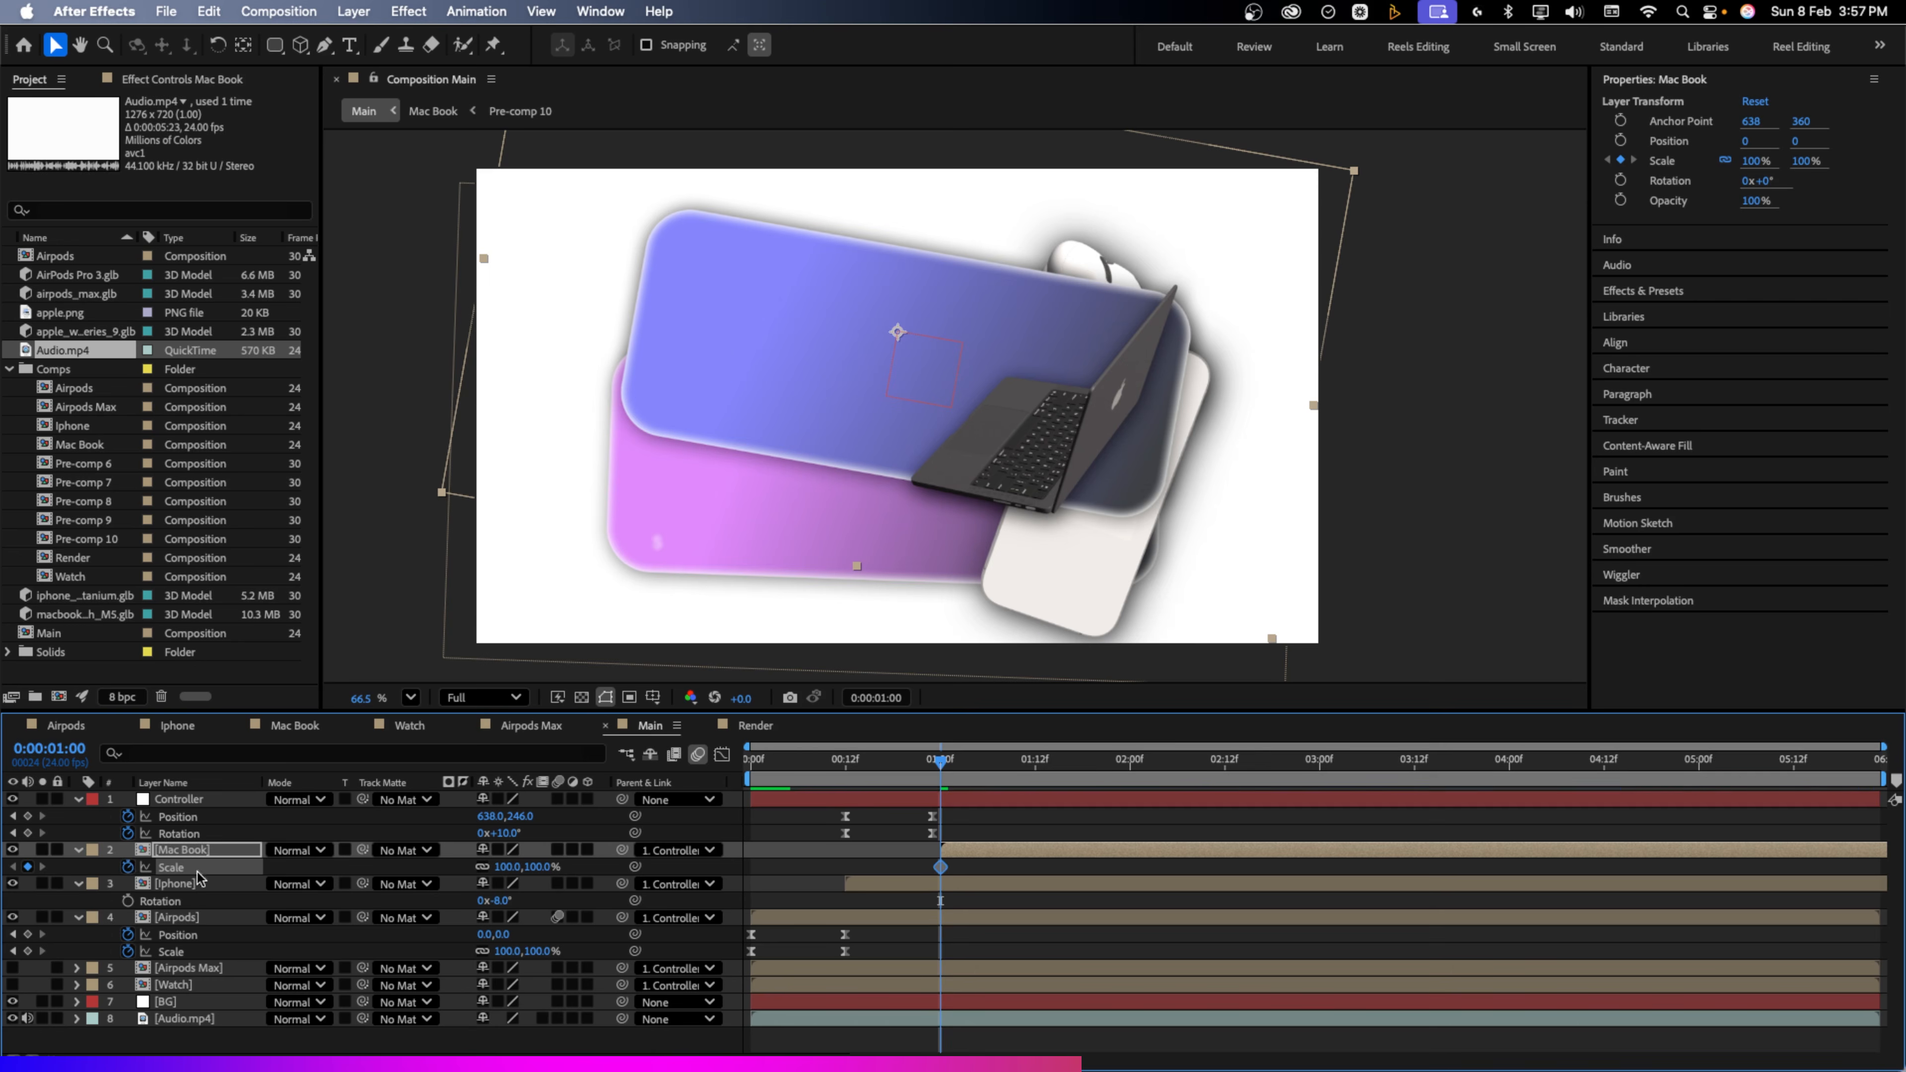
drag(953, 857, 937, 857)
drag(962, 870, 984, 871)
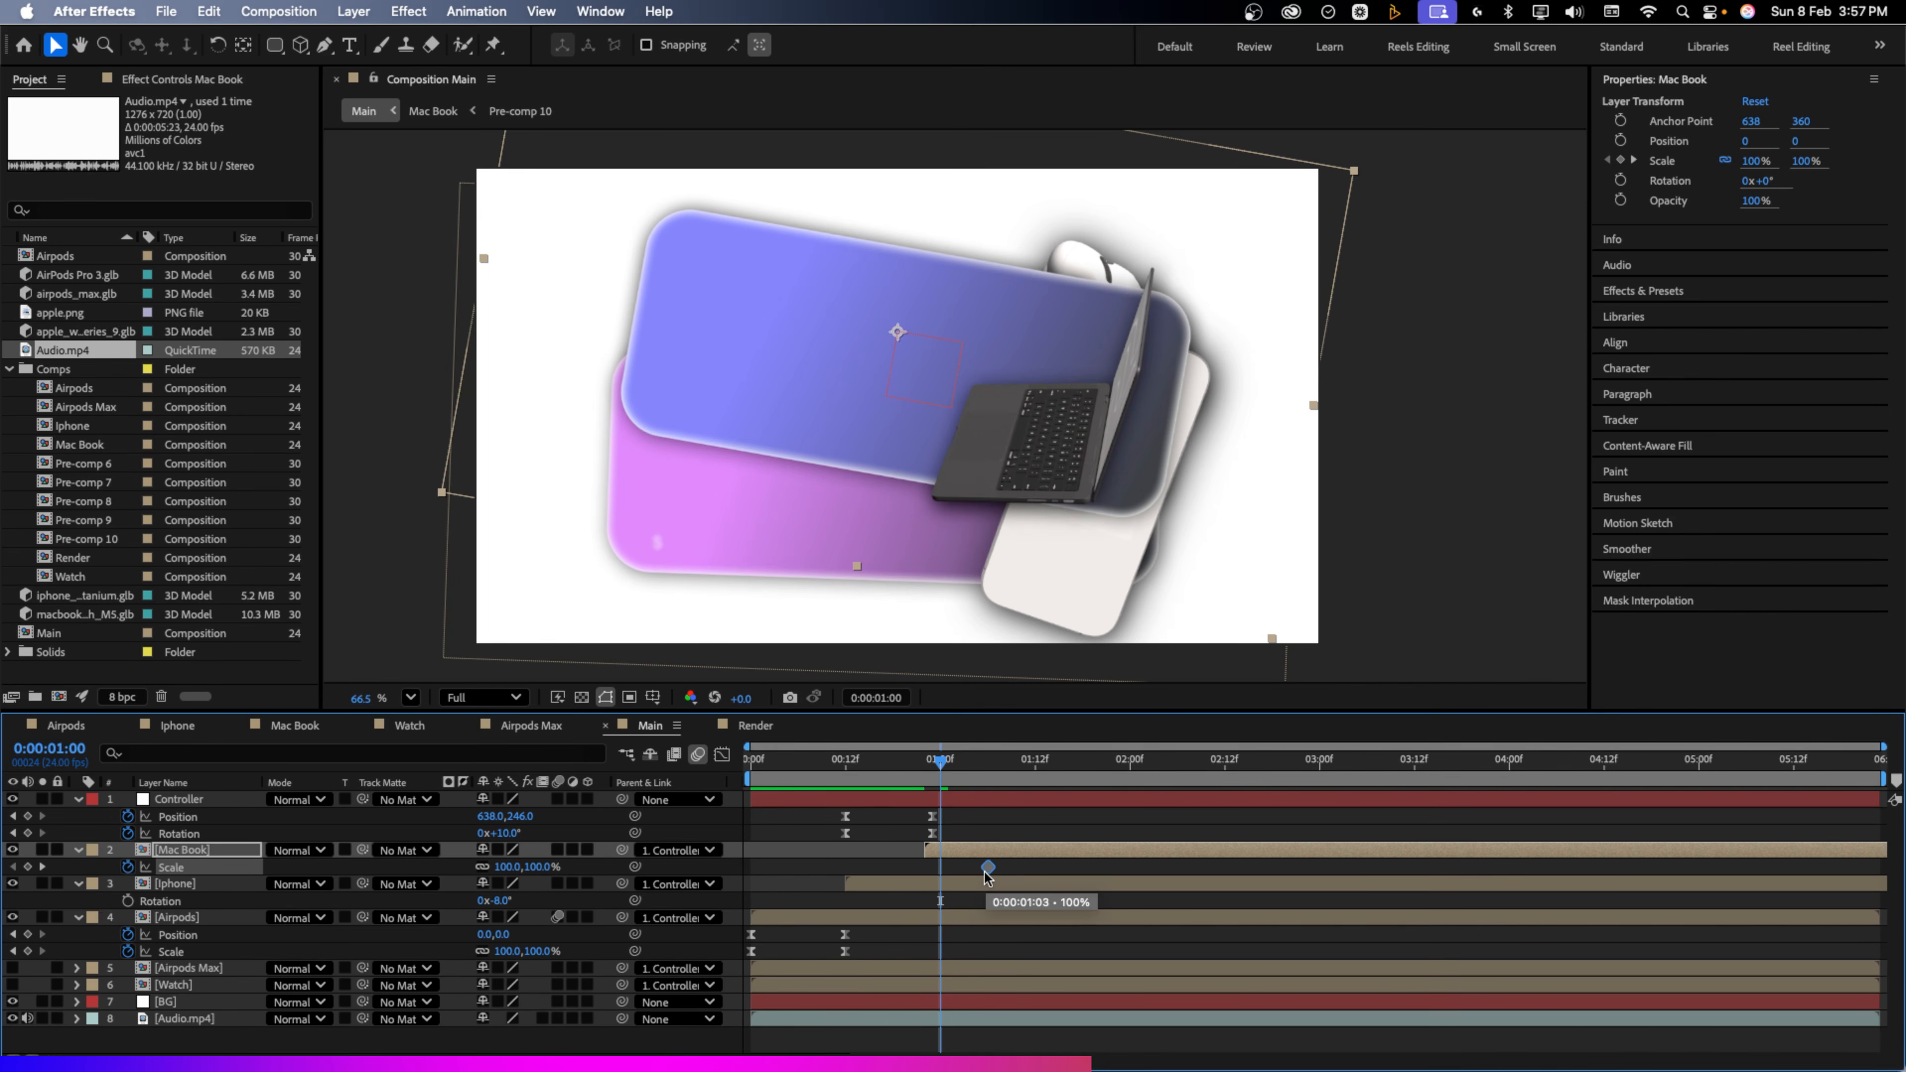
Keyframe the Mac Book scale from 0% at frame 22 to a 105% overshoot at 1:04
click(966, 773)
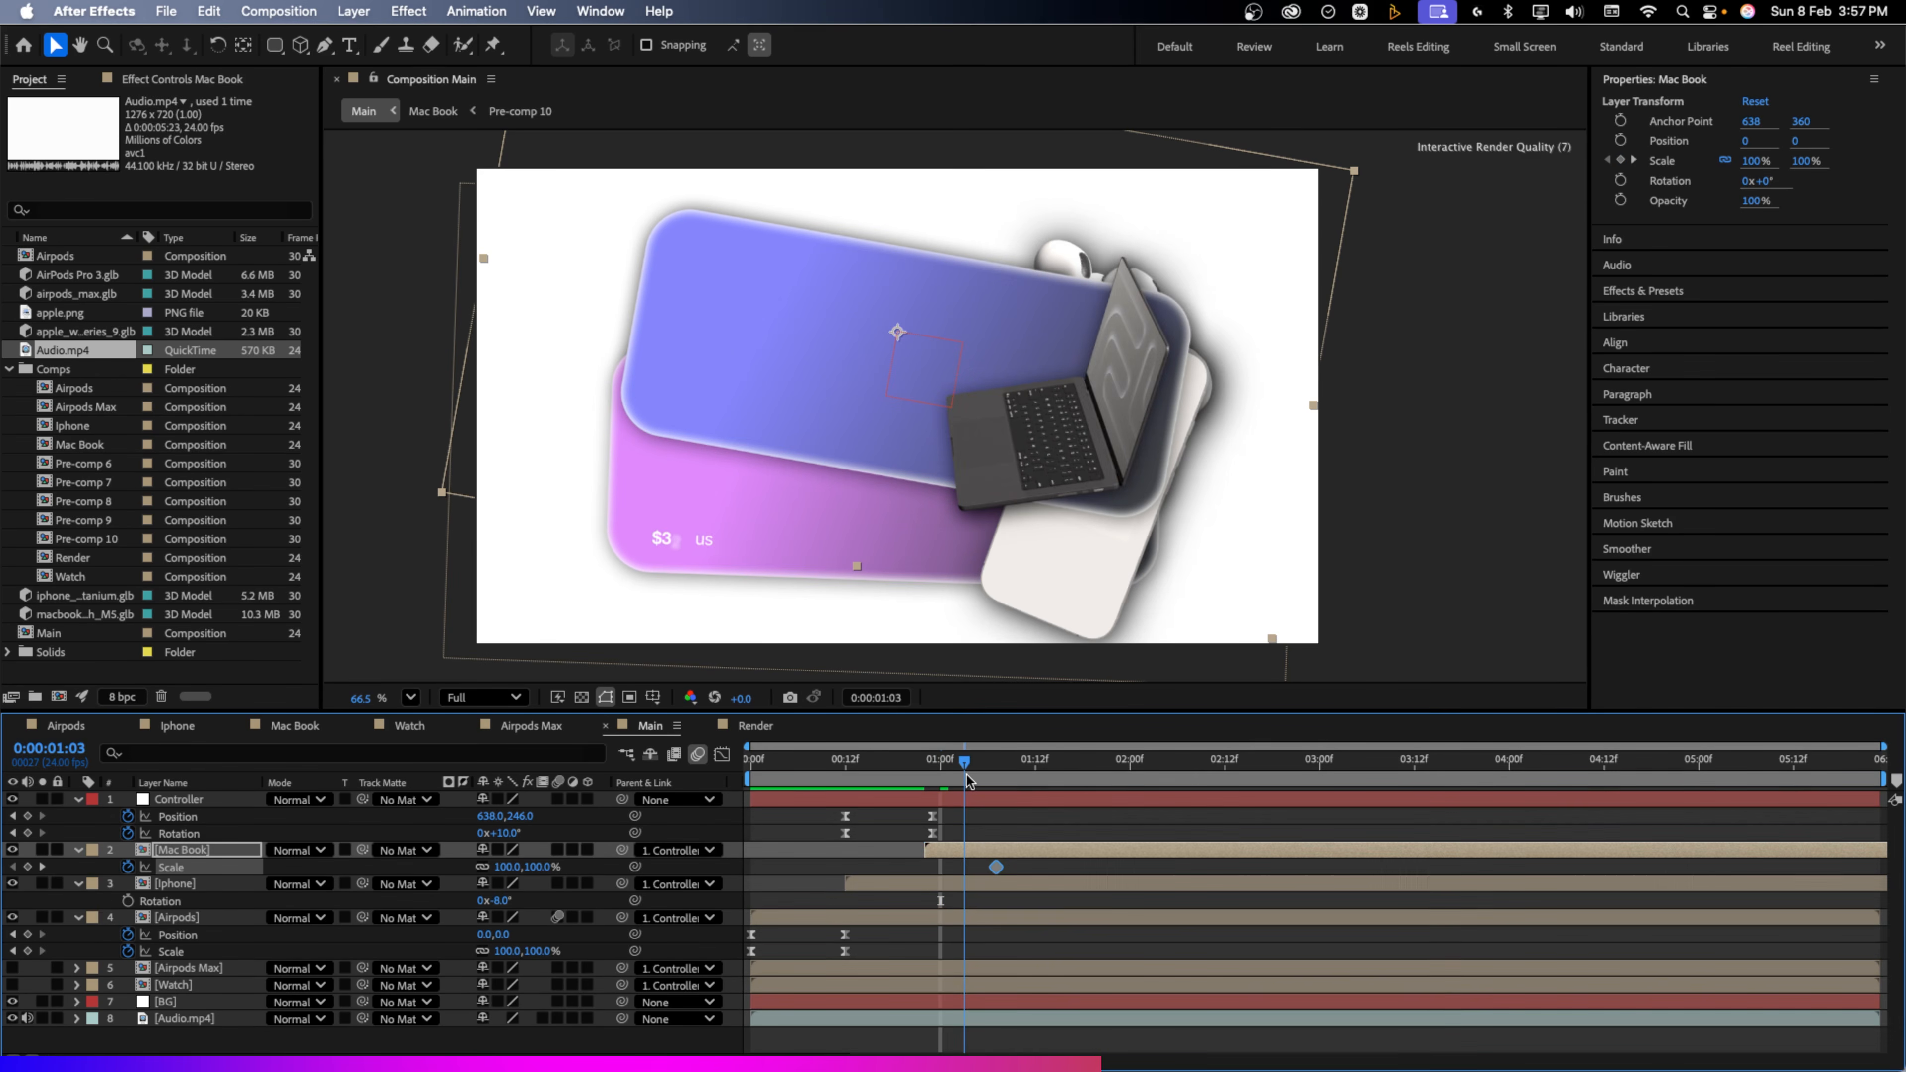
drag(967, 774, 973, 777)
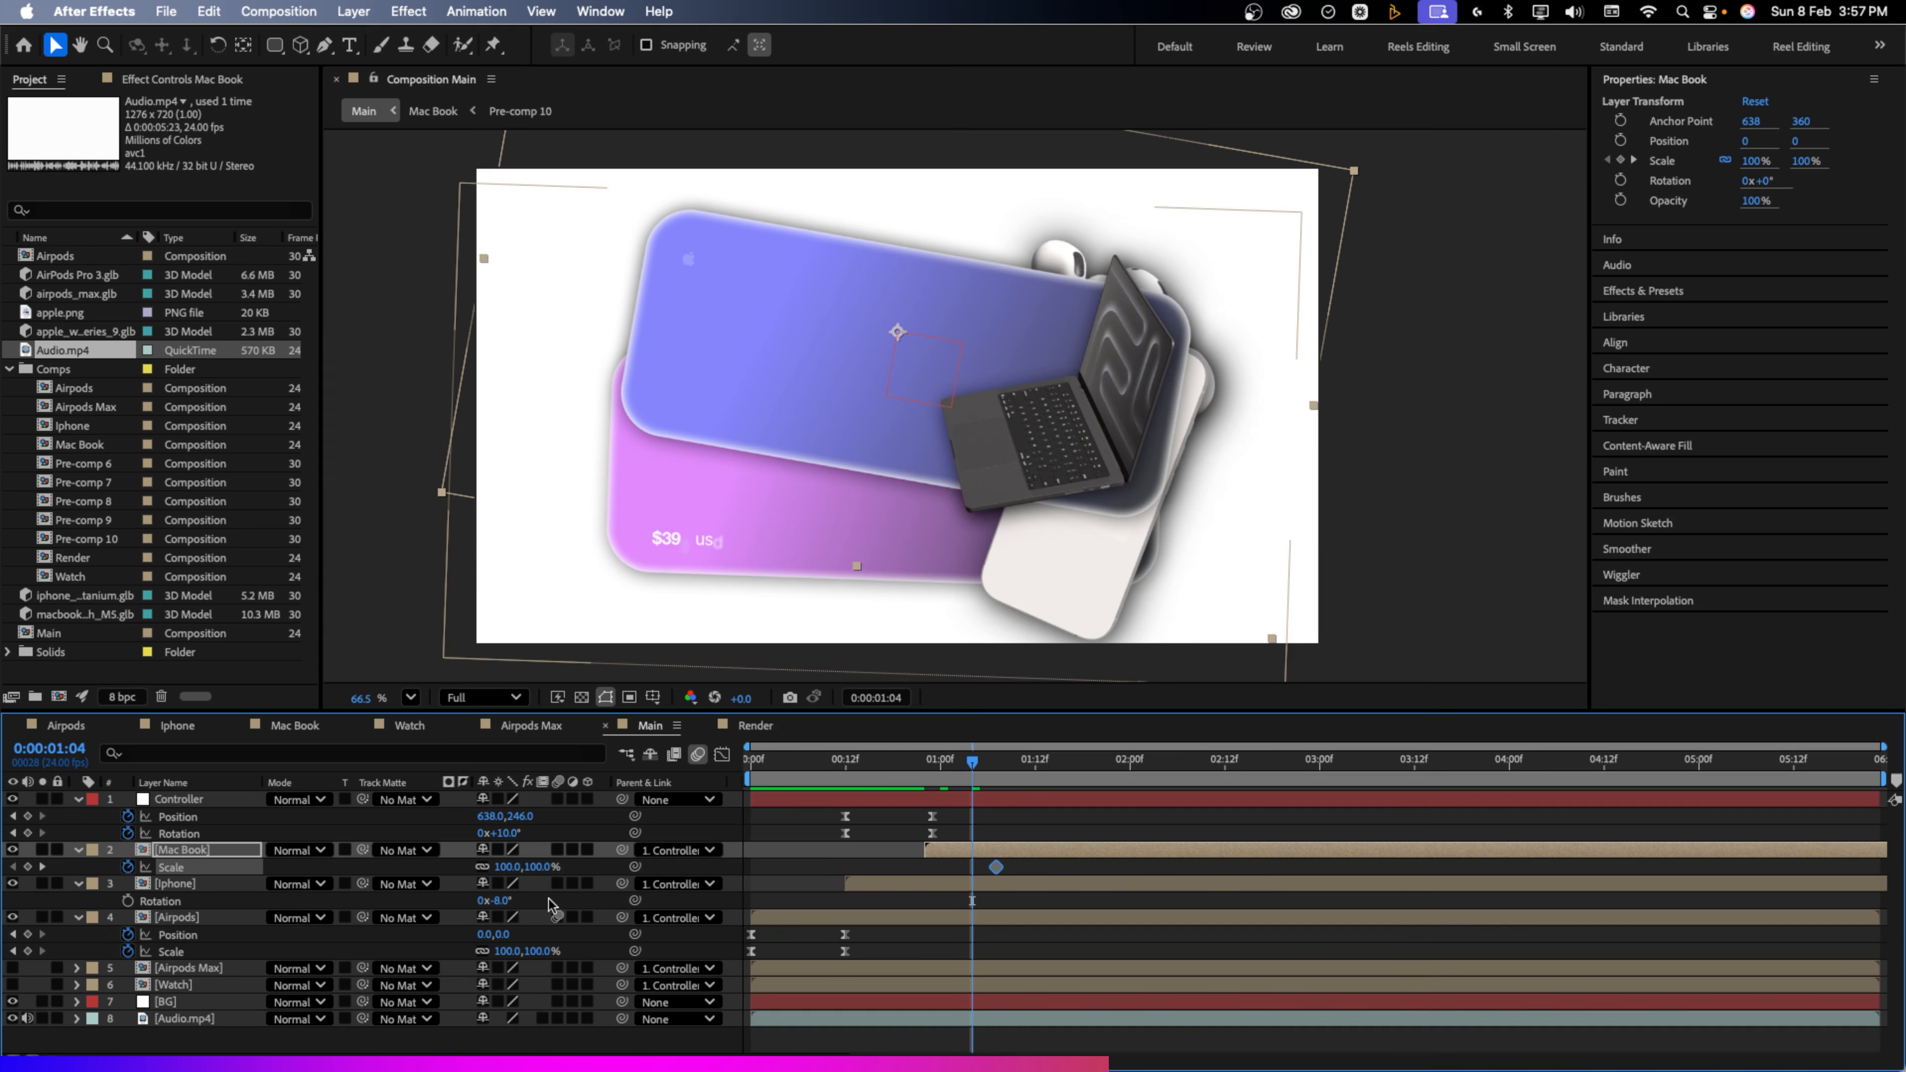
click(538, 872)
text(105)
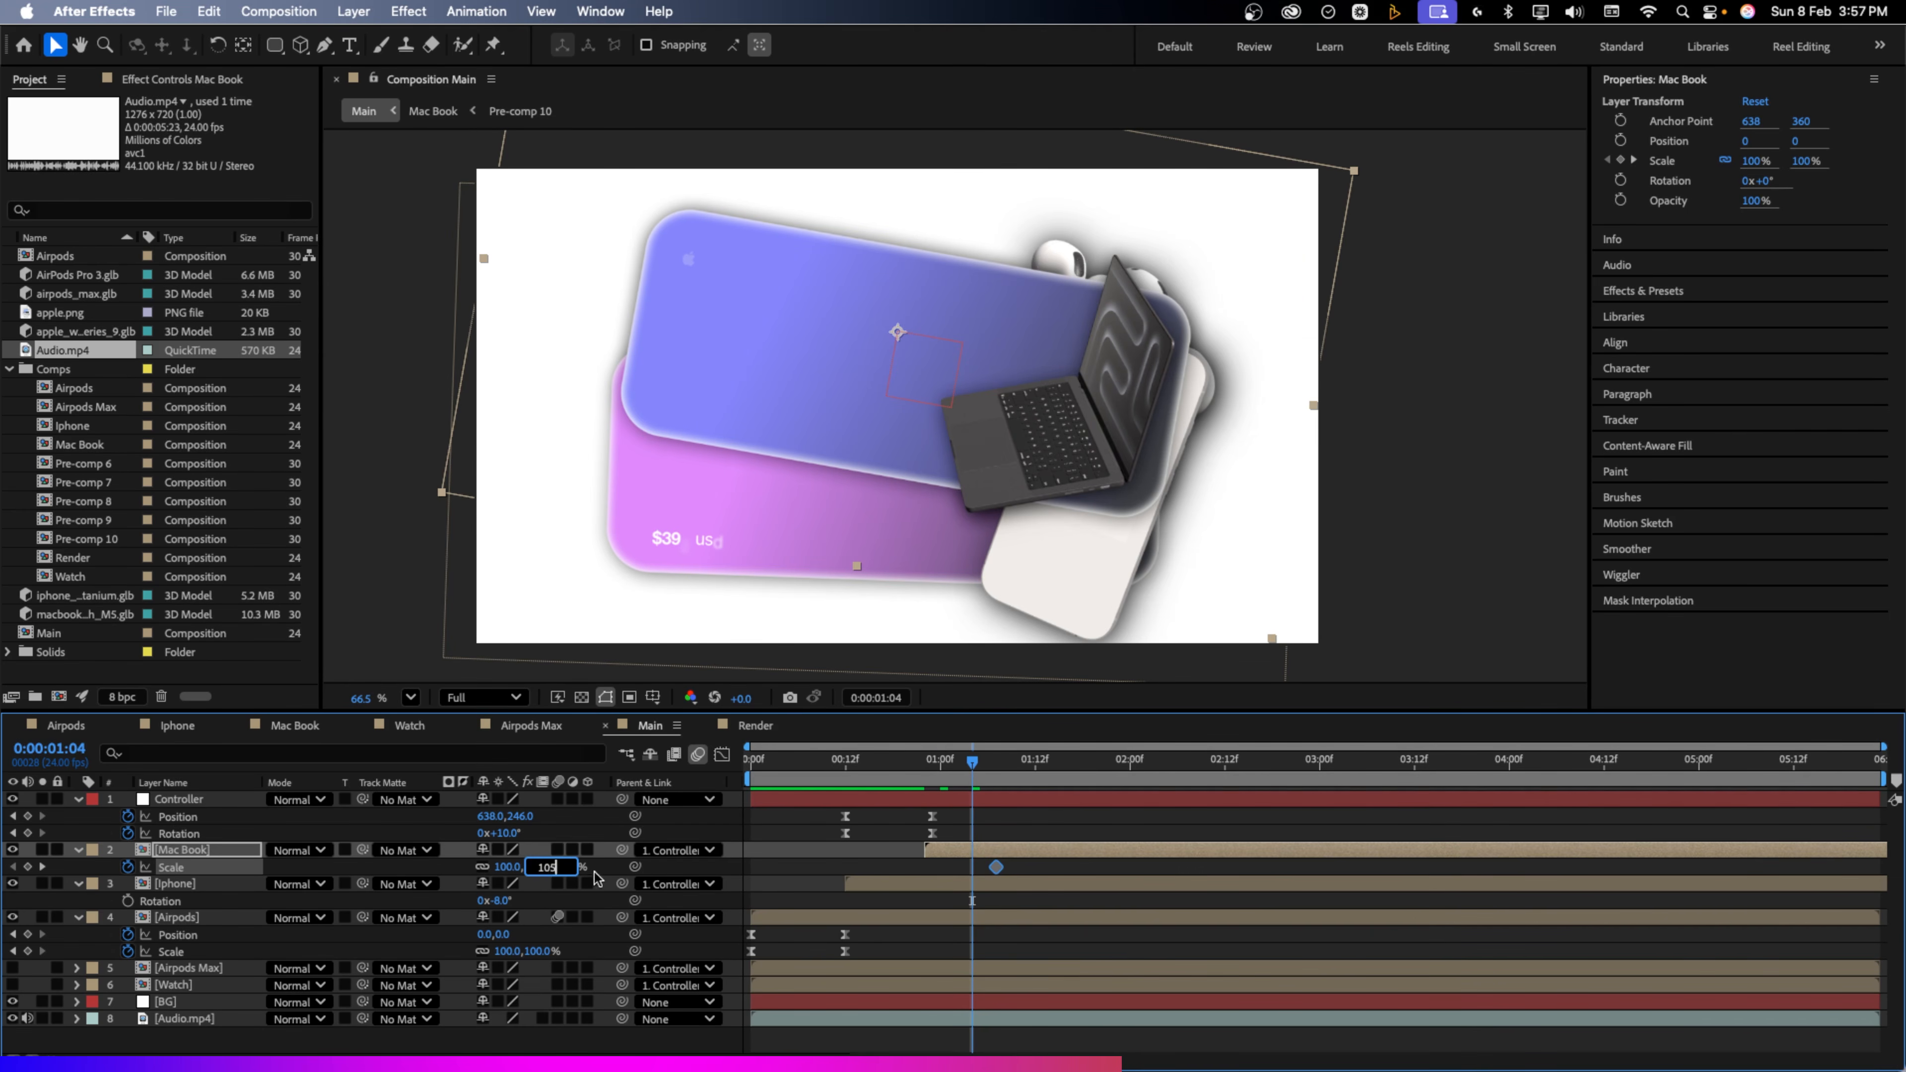
click(796, 839)
drag(941, 779, 927, 781)
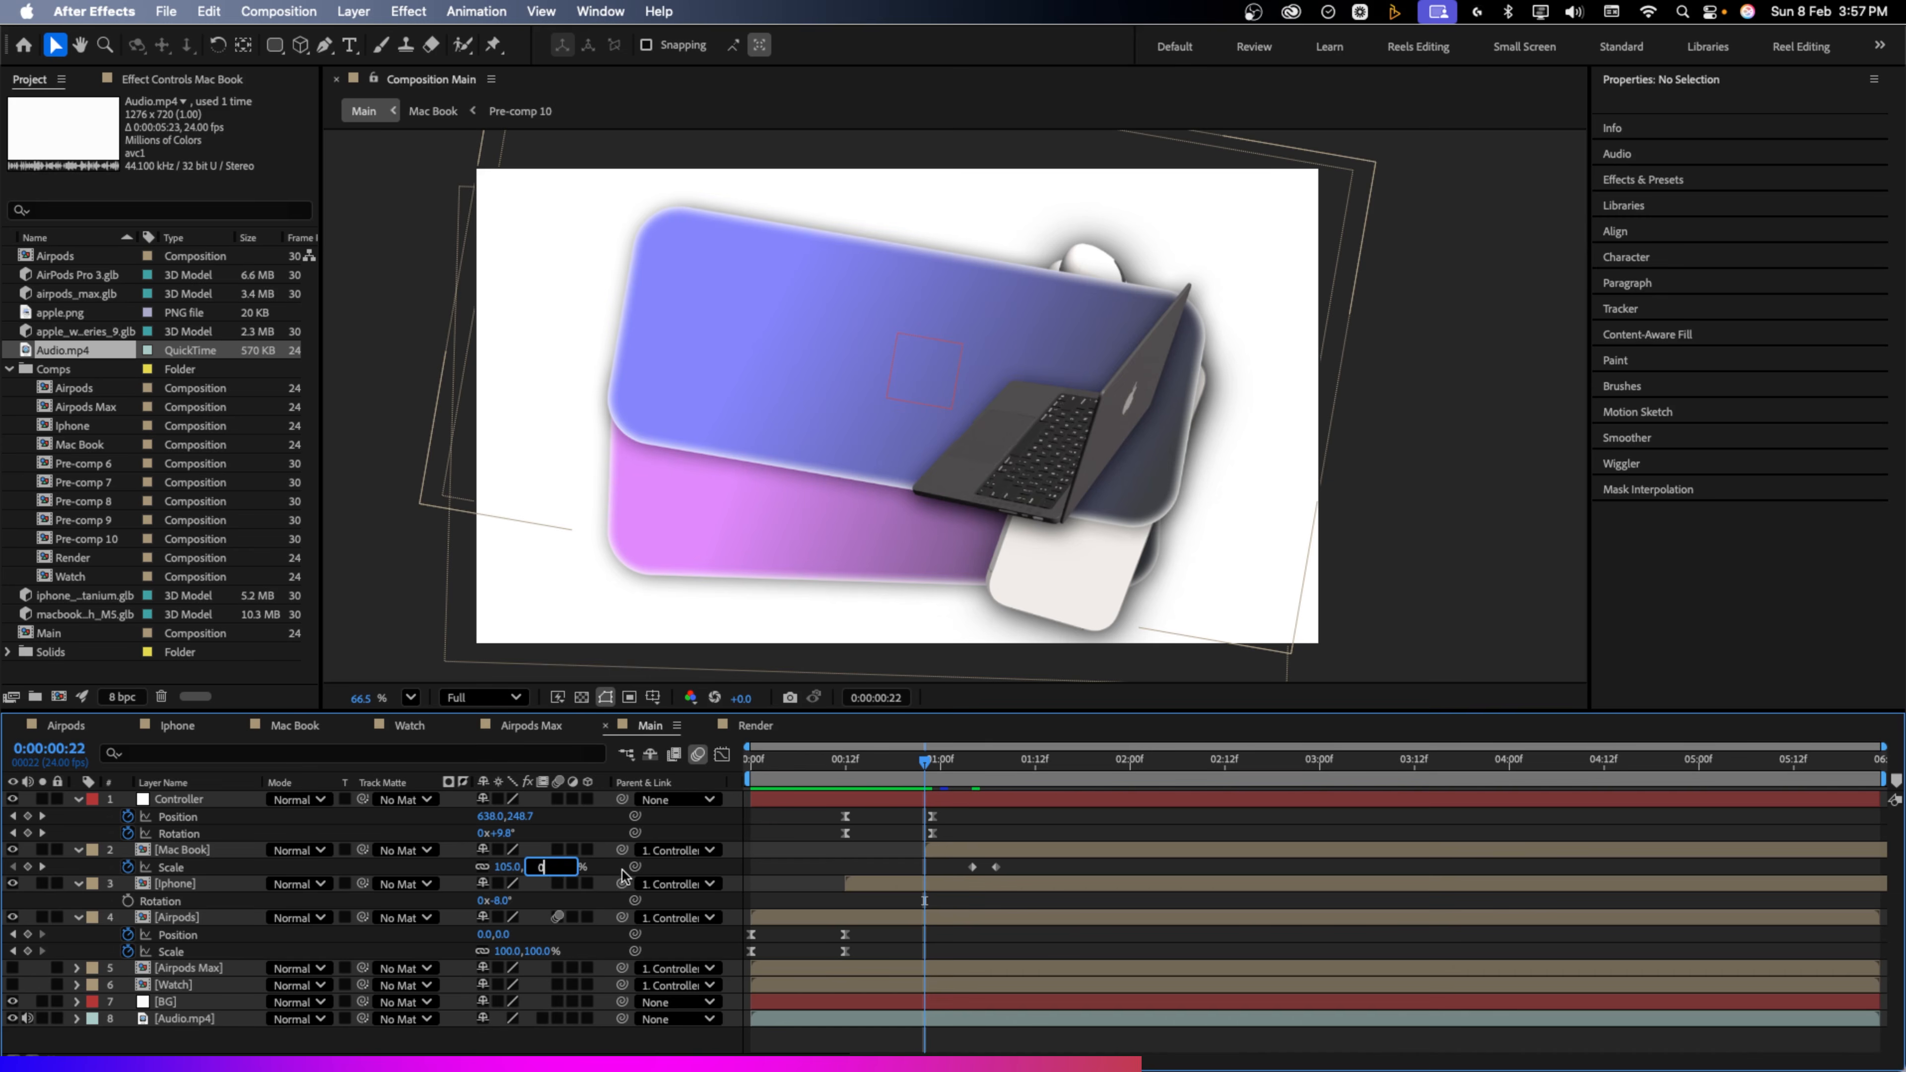
text(0)
key(Return)
drag(922, 764, 996, 769)
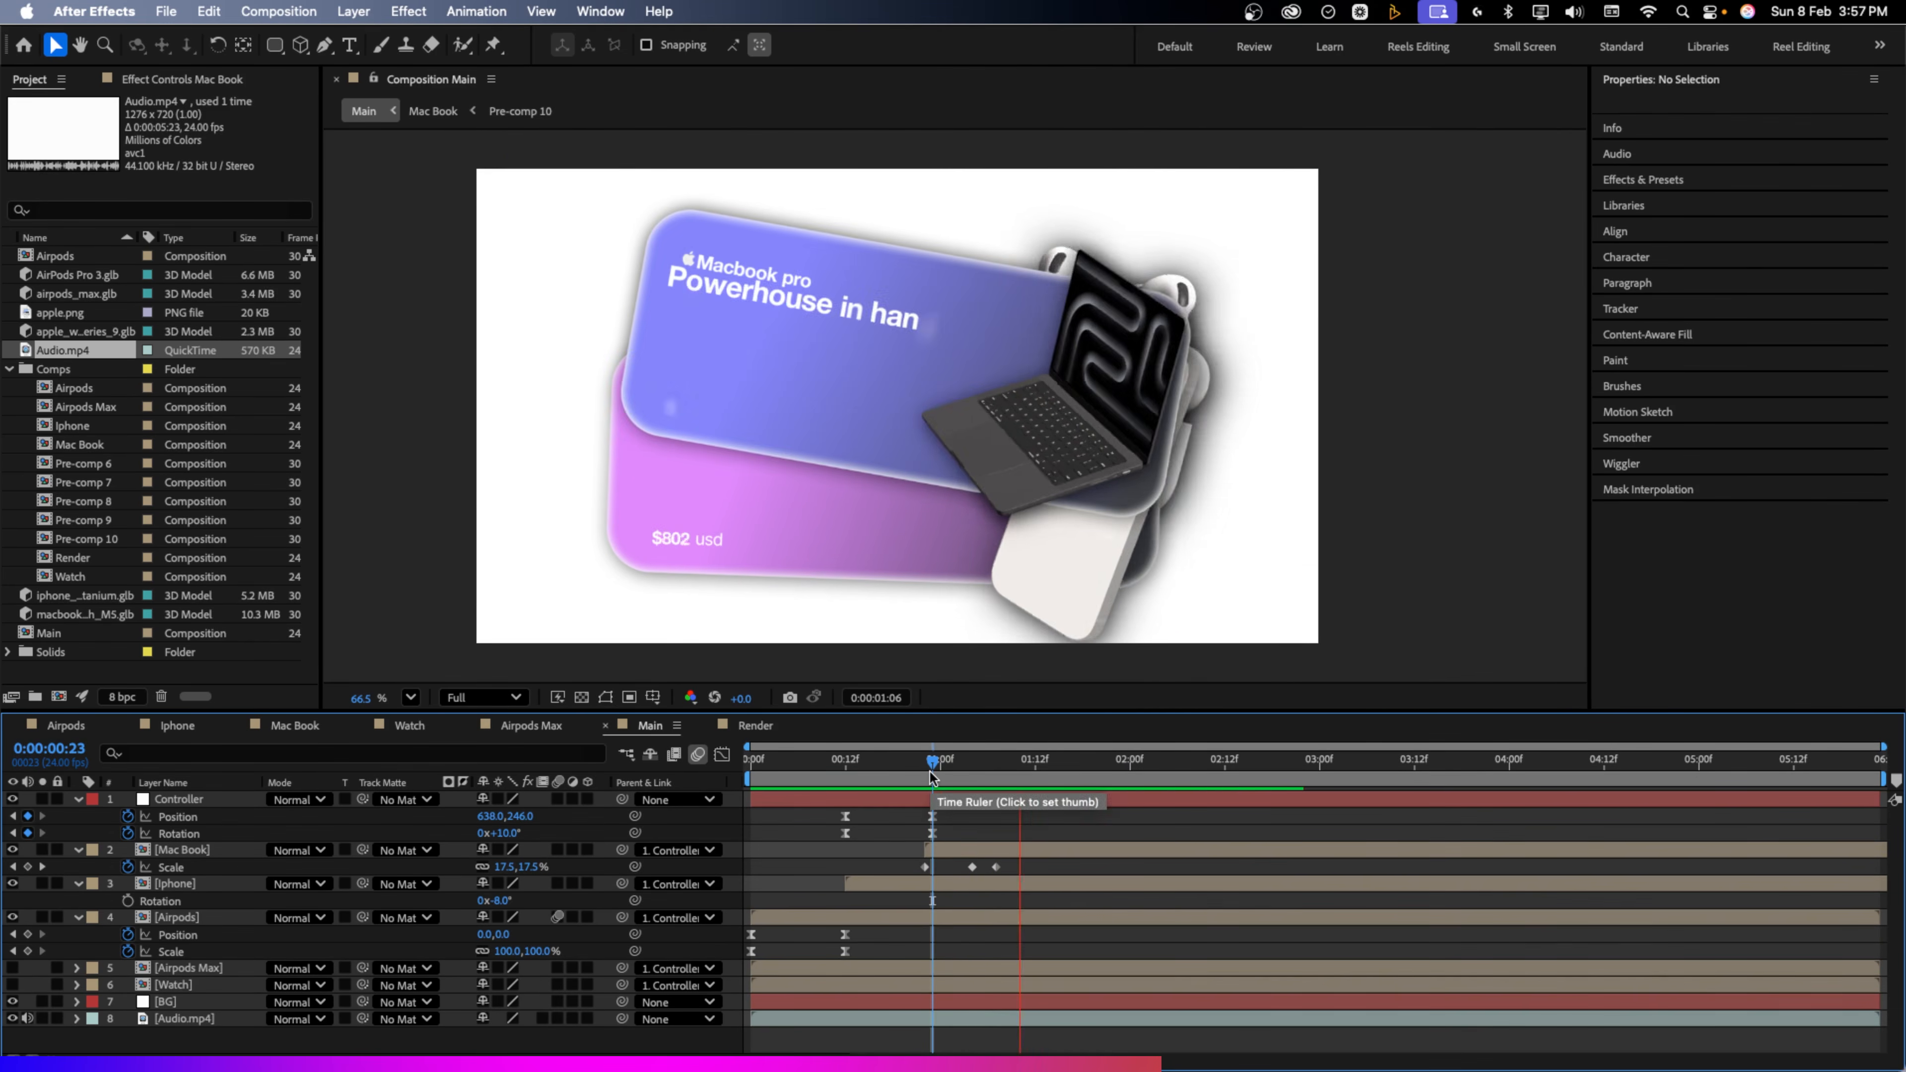
Lower and tilt the MacBook card +2°, delay it to 01:12, and shift the iPhone layer later
click(998, 848)
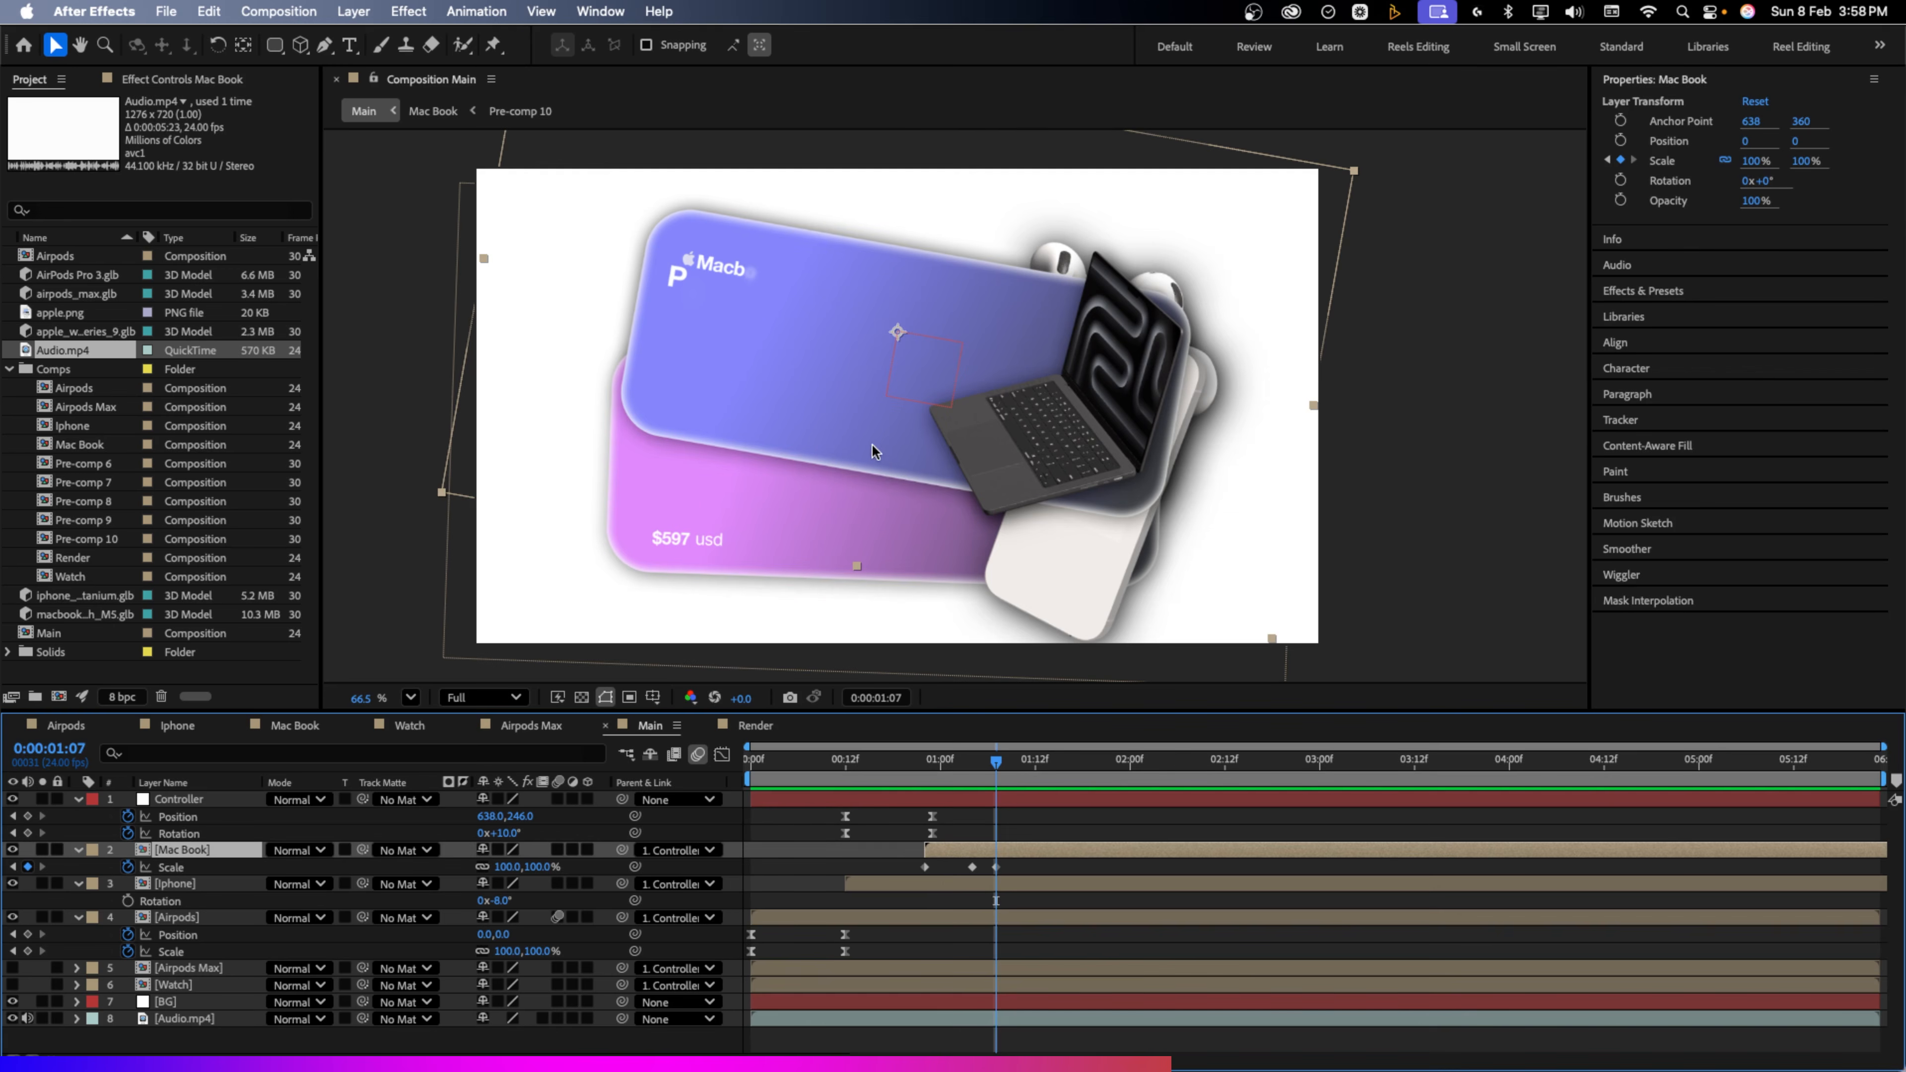
drag(871, 444, 861, 613)
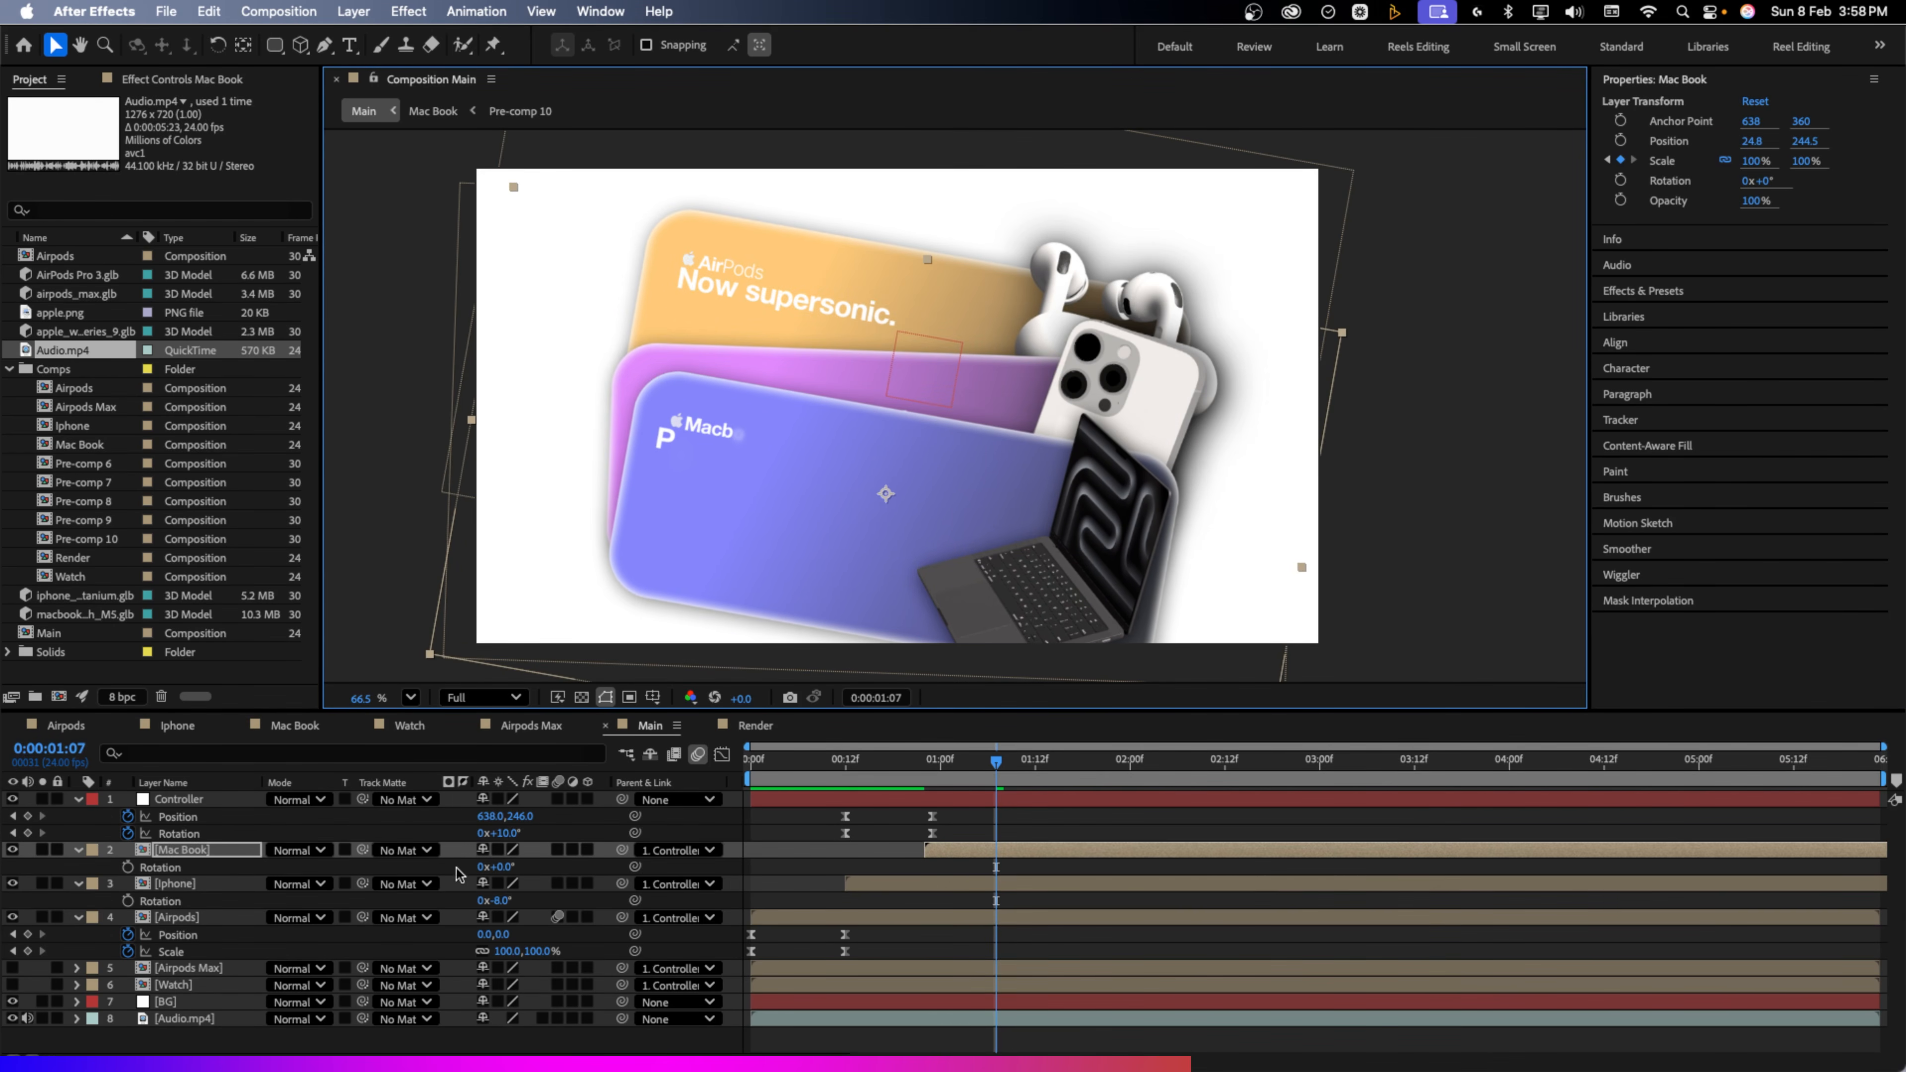
drag(505, 871, 491, 868)
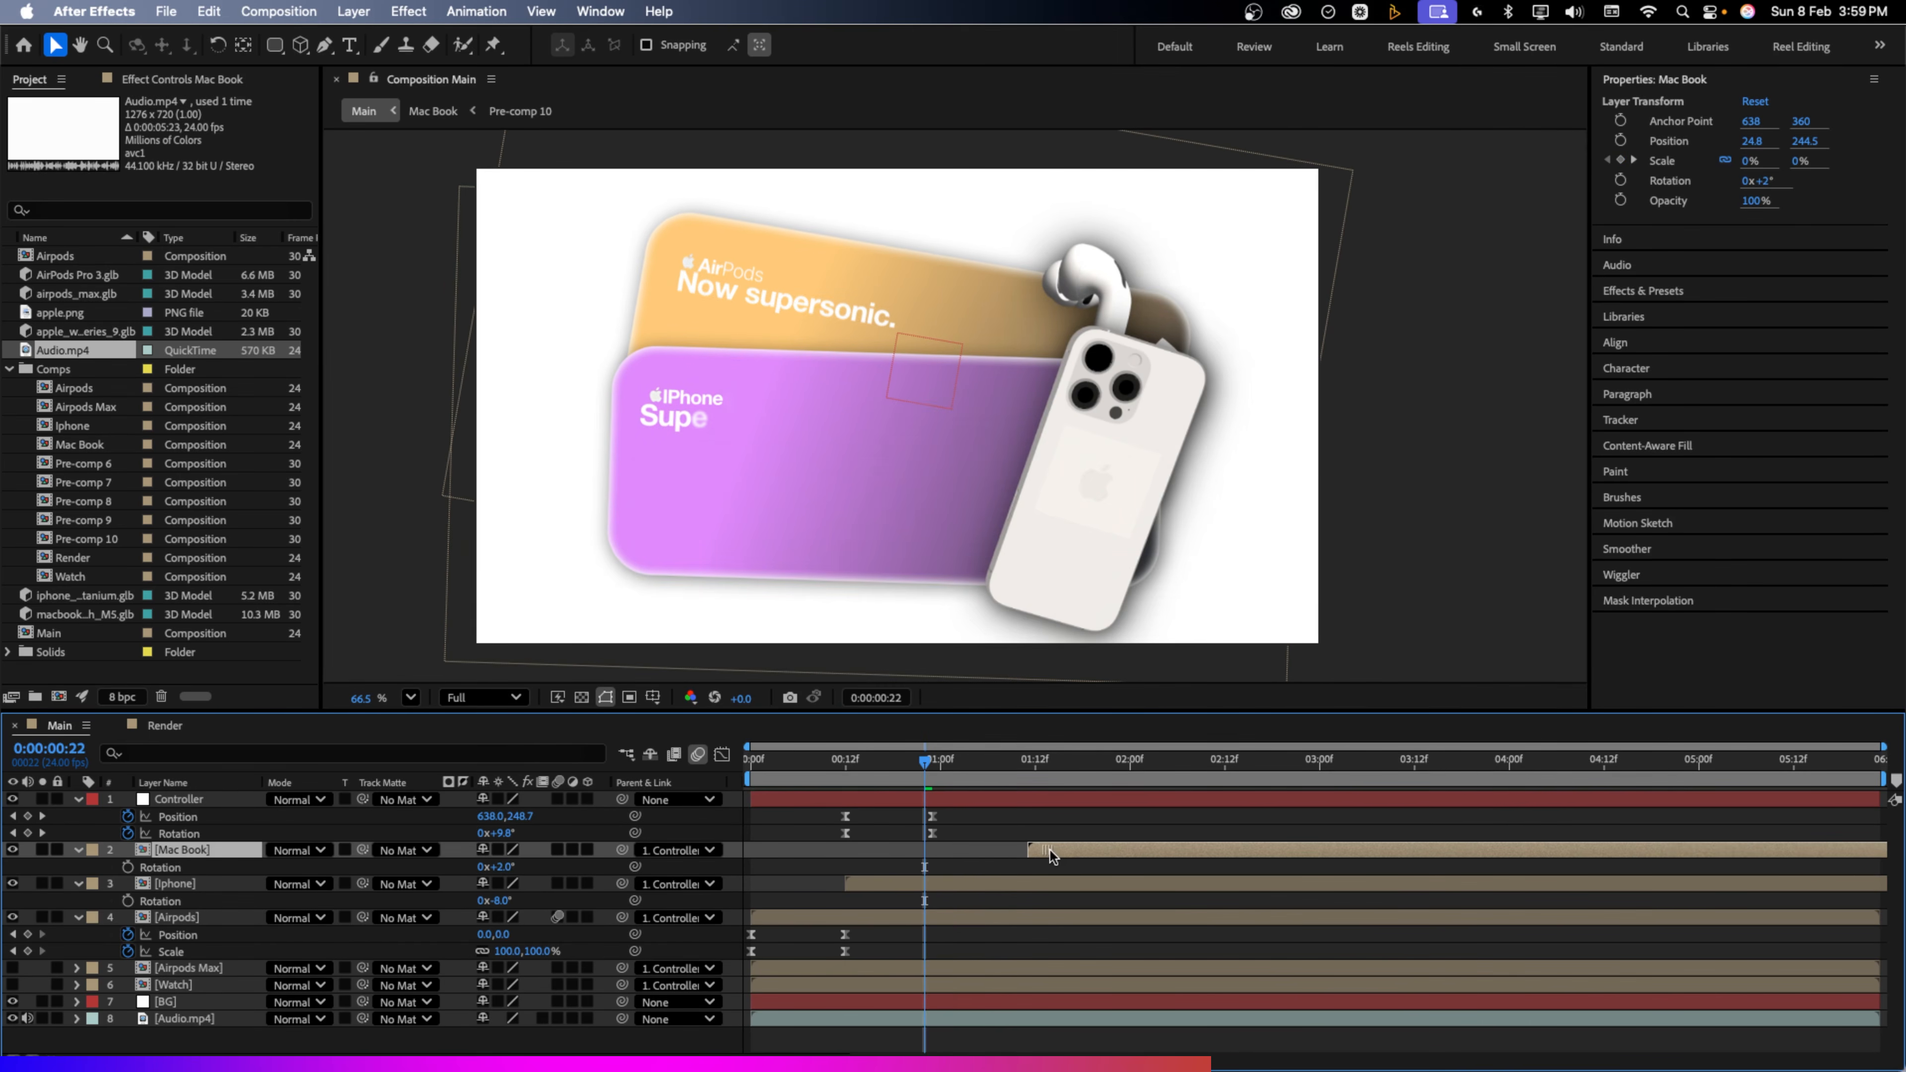
drag(1050, 850, 1054, 851)
drag(900, 885, 926, 893)
key(space)
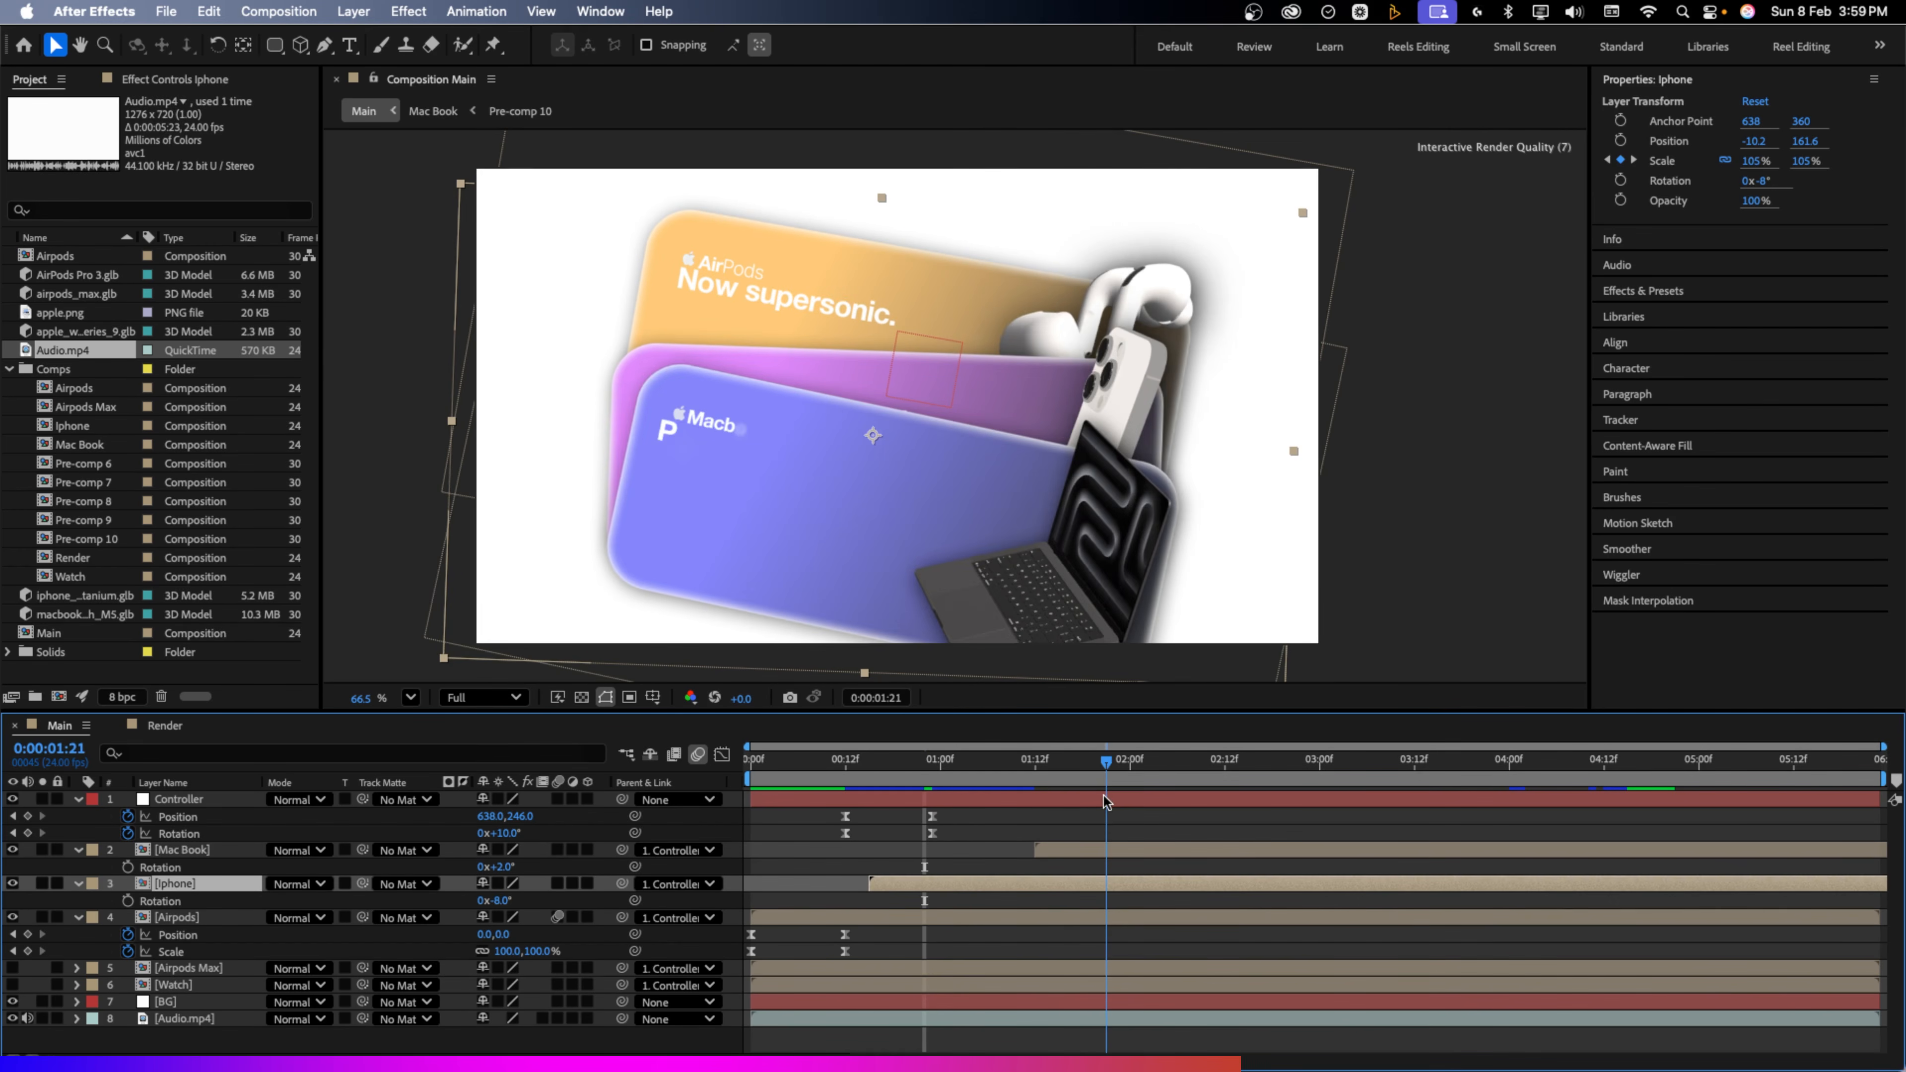
Add Controller position and rotation keyframes at 1:07
drag(1104, 796, 997, 792)
click(1055, 852)
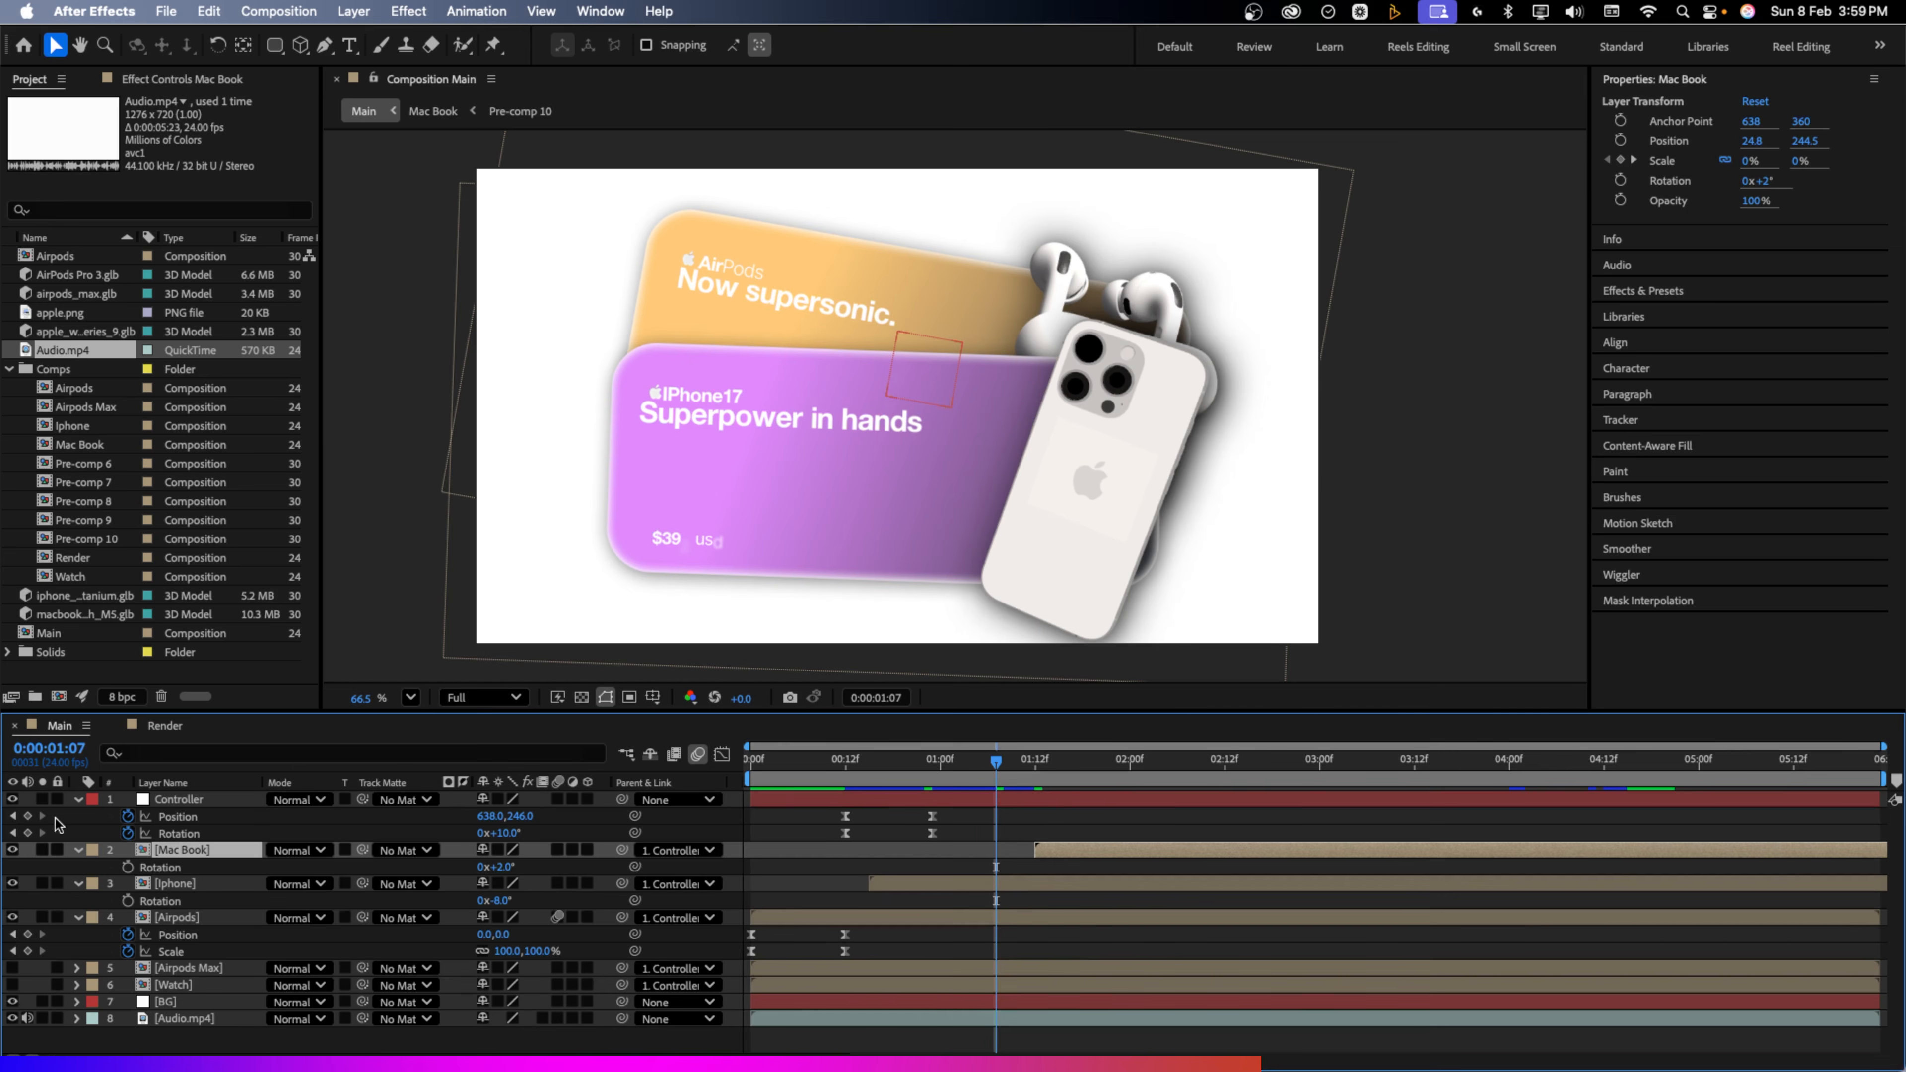
click(27, 816)
click(28, 833)
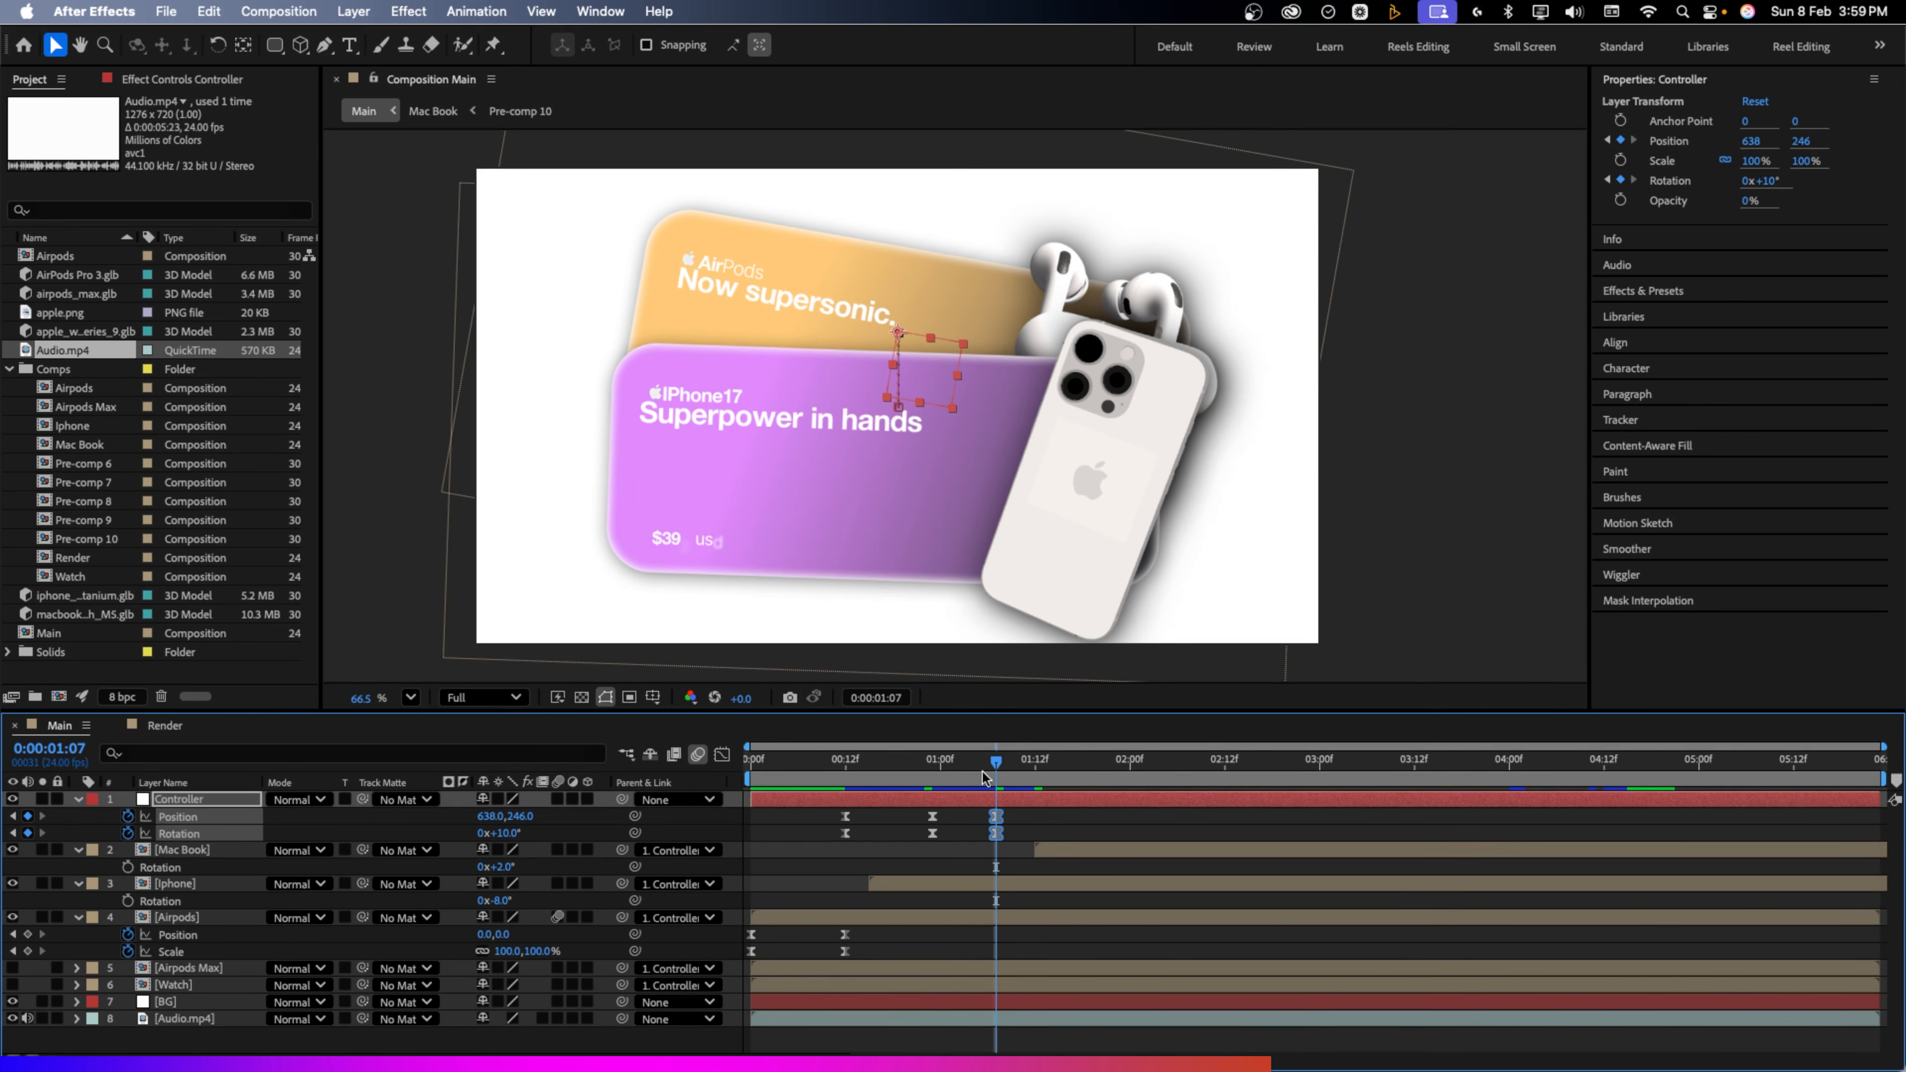
At 01:21 raise the card stack and tilt it -5°, and set the Mac Book card lower at 3°
drag(985, 777, 1113, 778)
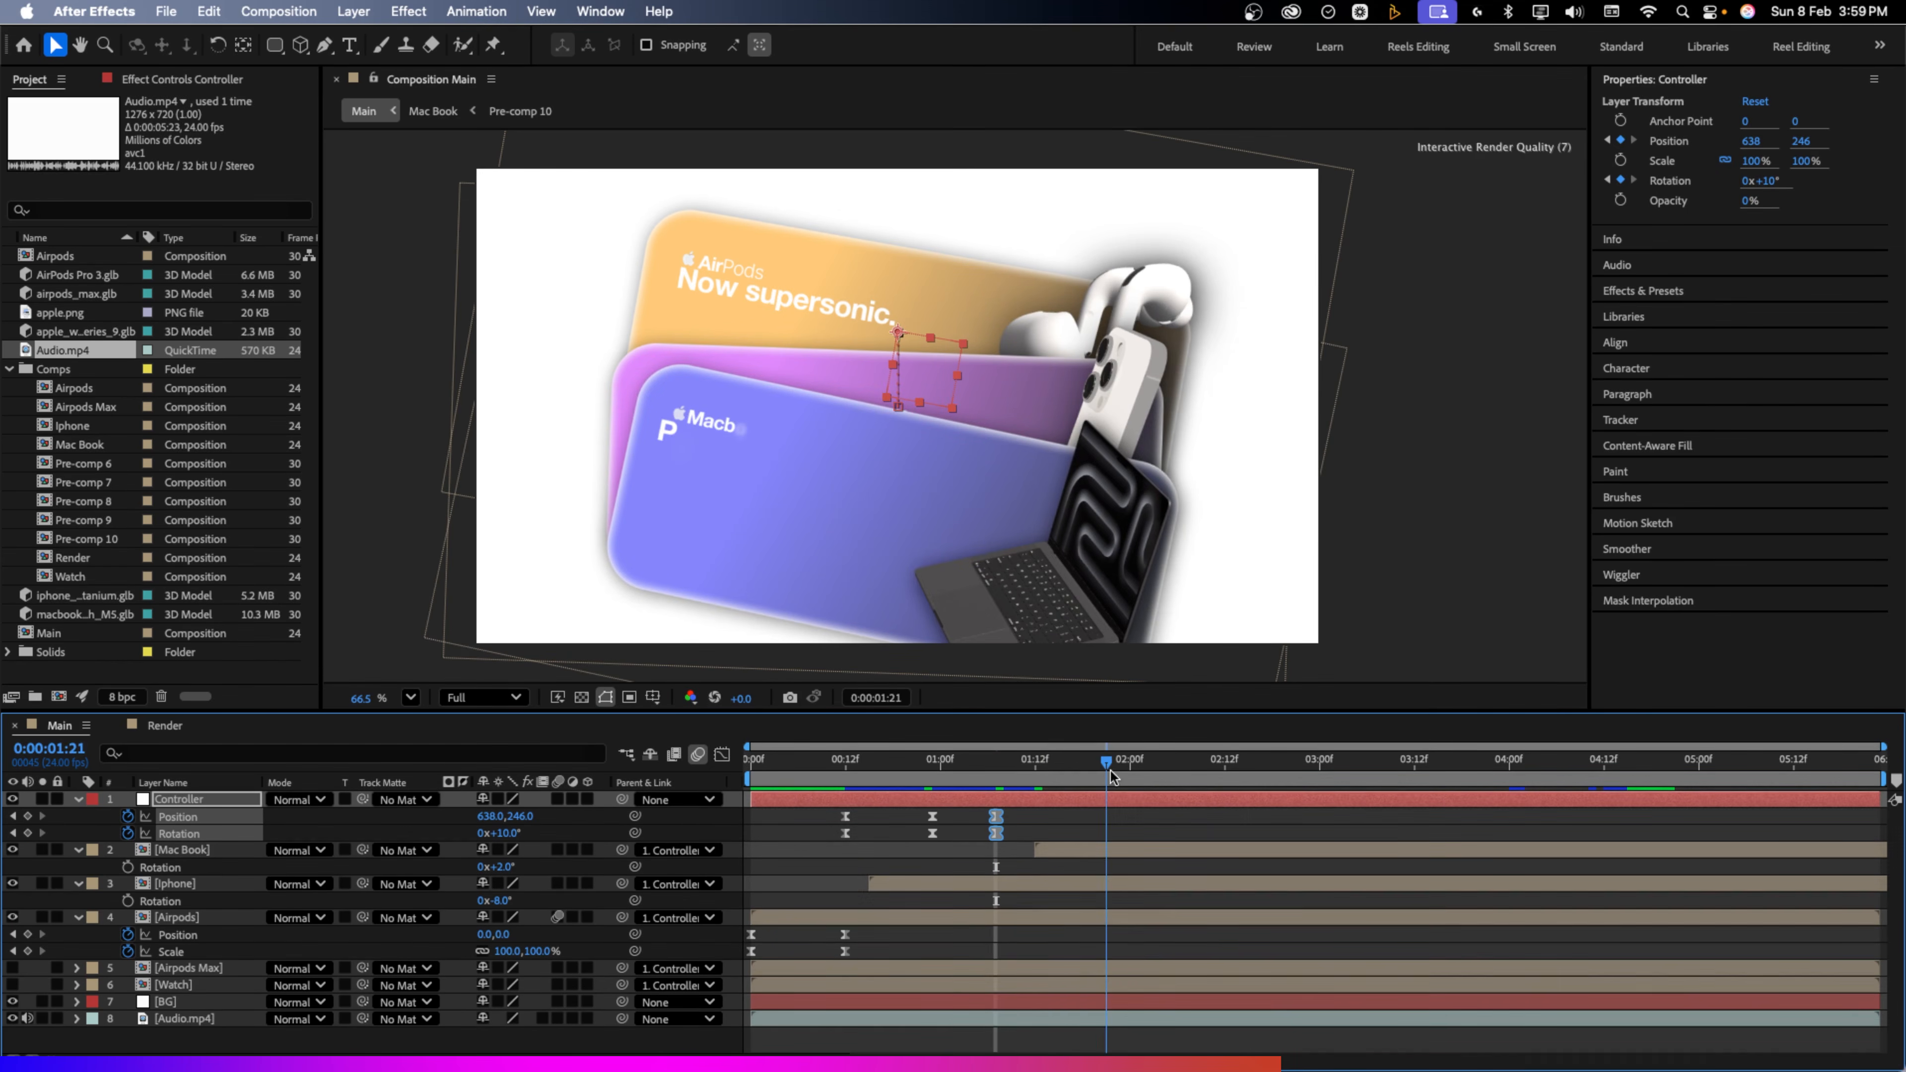
drag(526, 819, 387, 827)
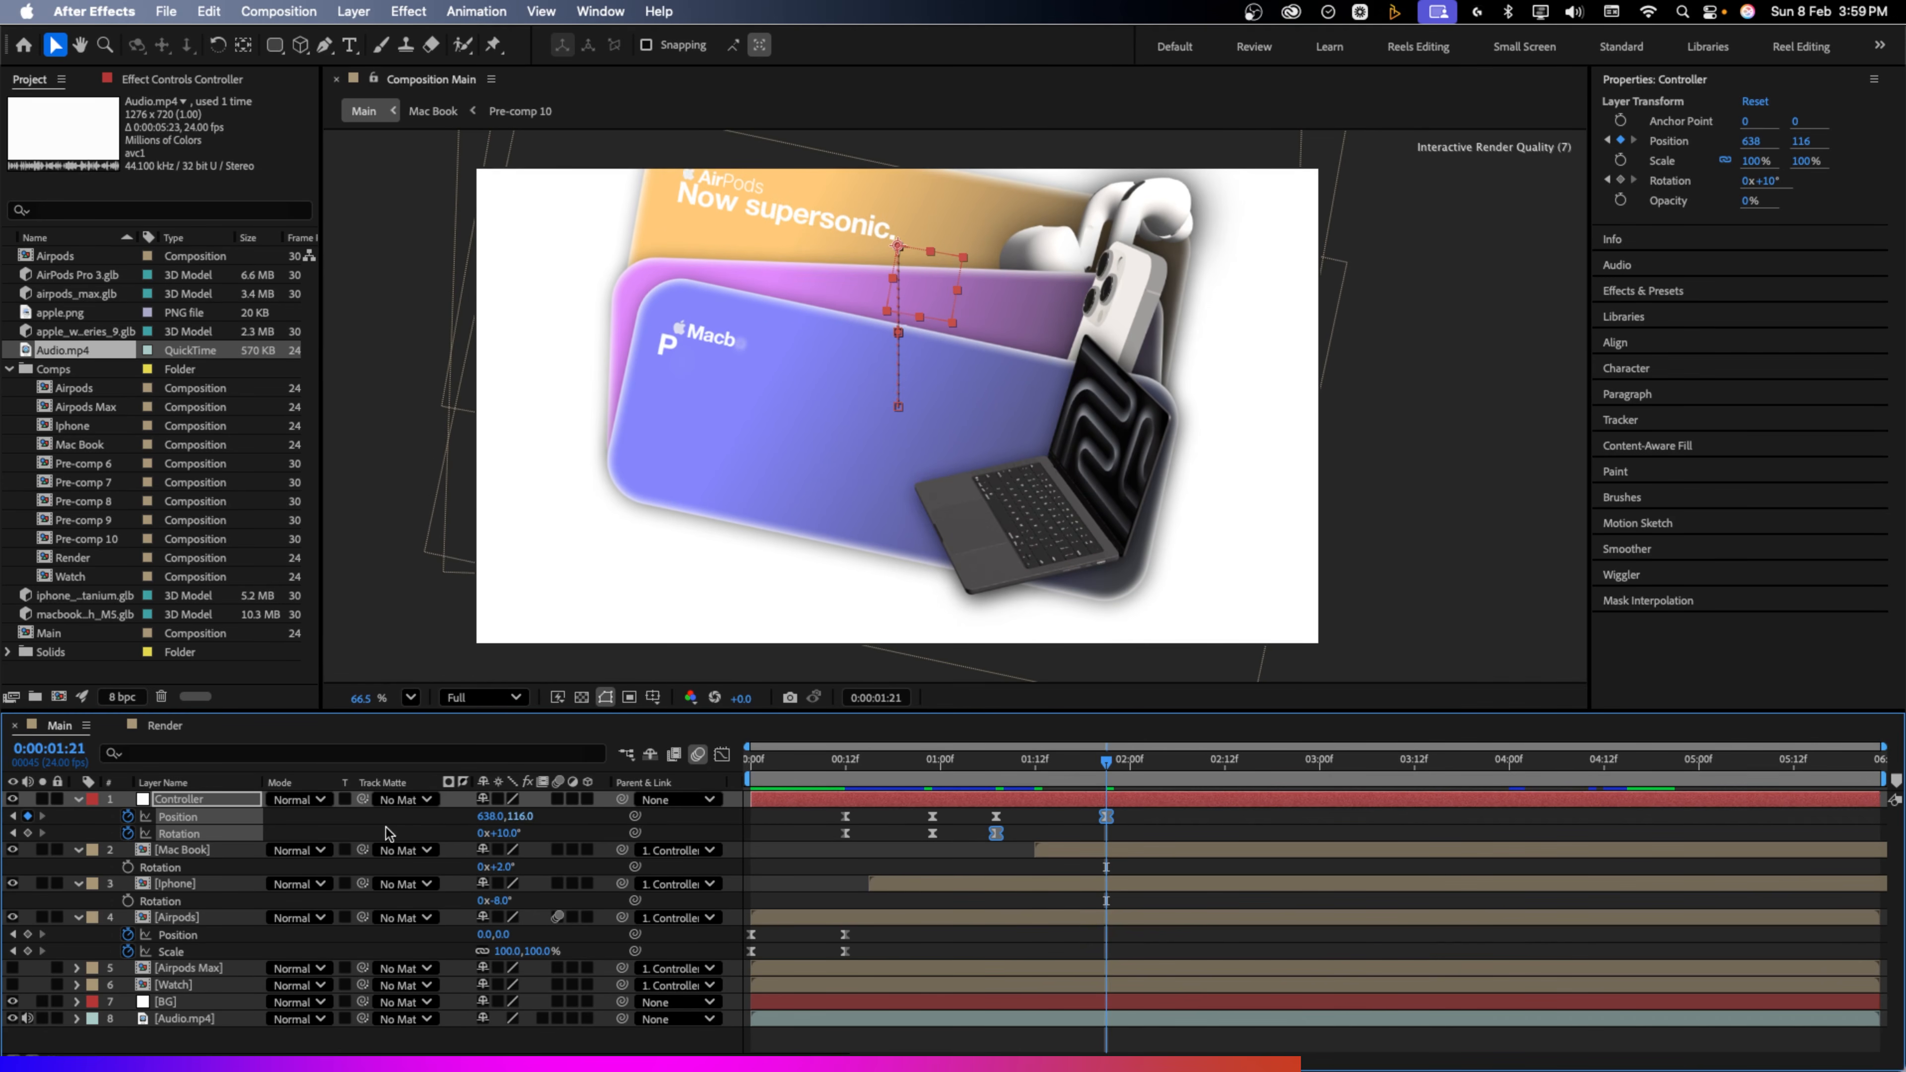
drag(510, 833, 498, 833)
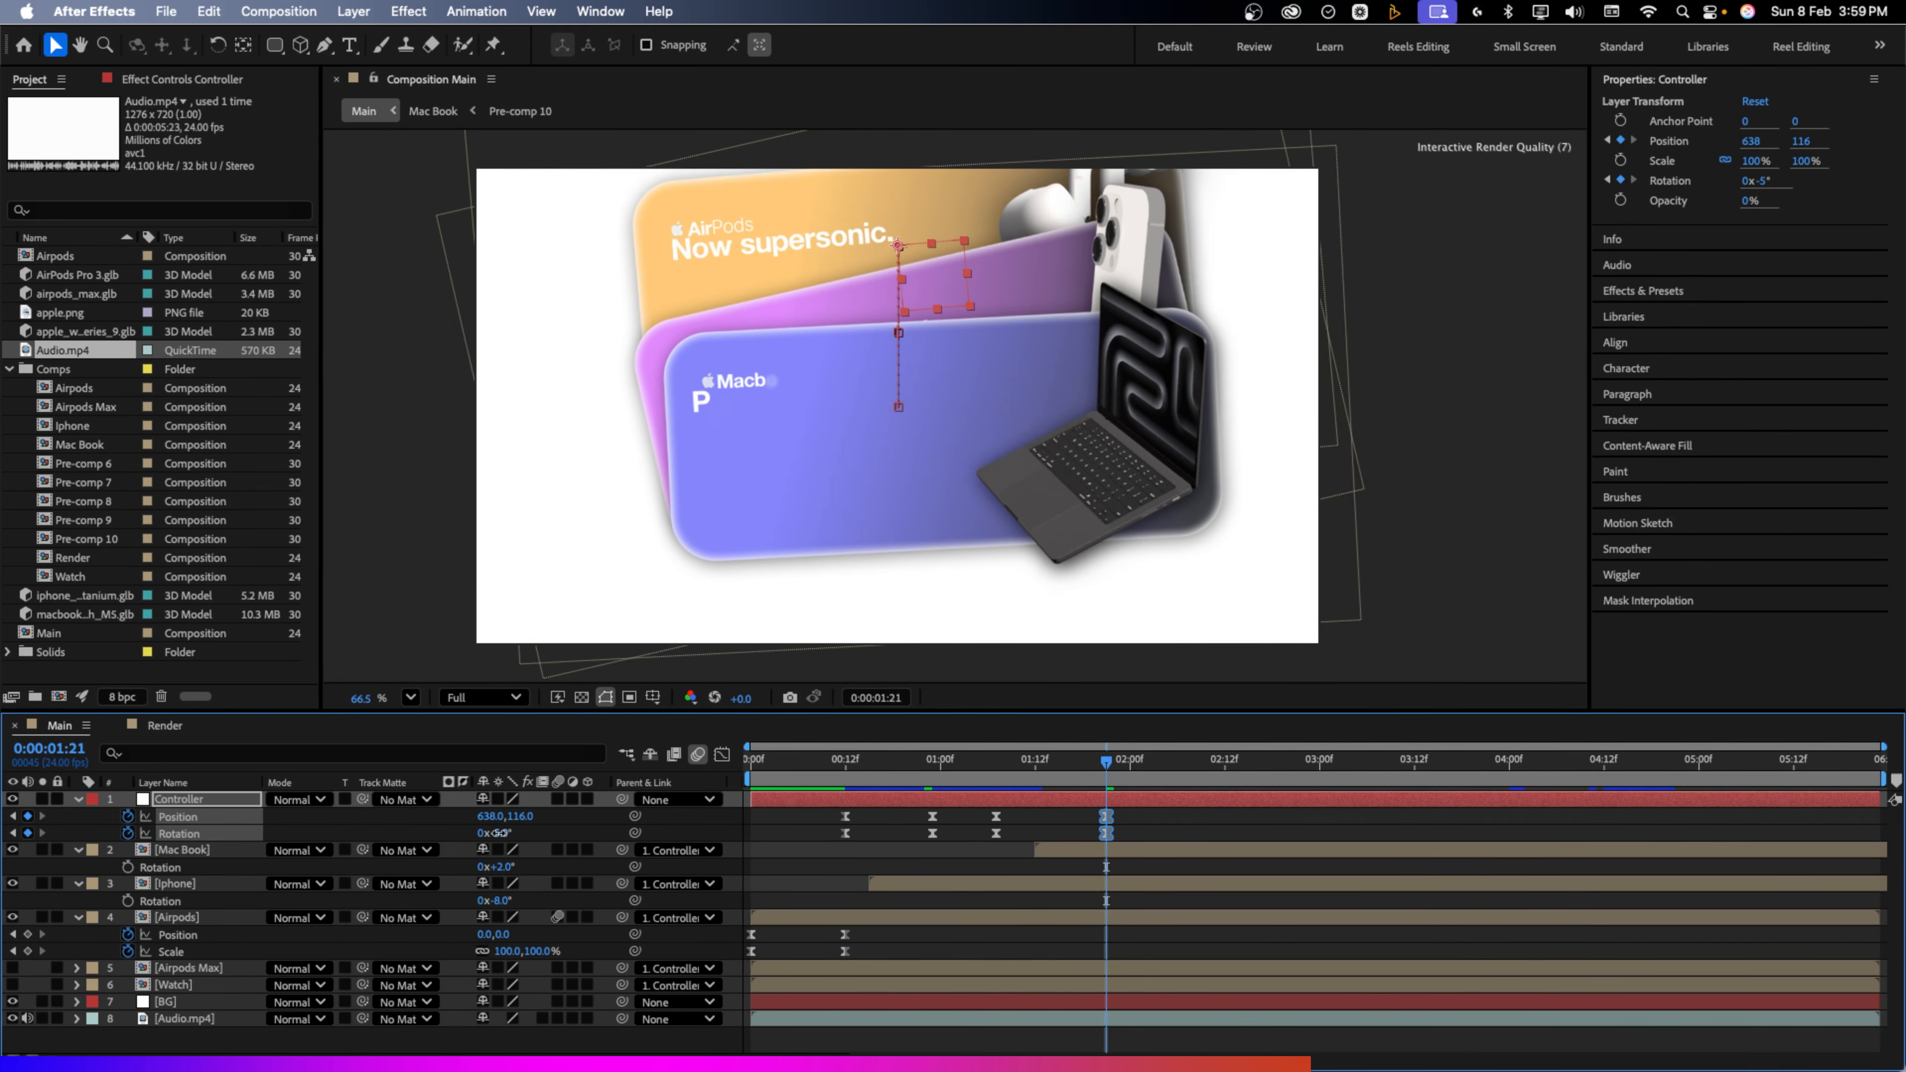
click(1108, 863)
drag(502, 867, 504, 867)
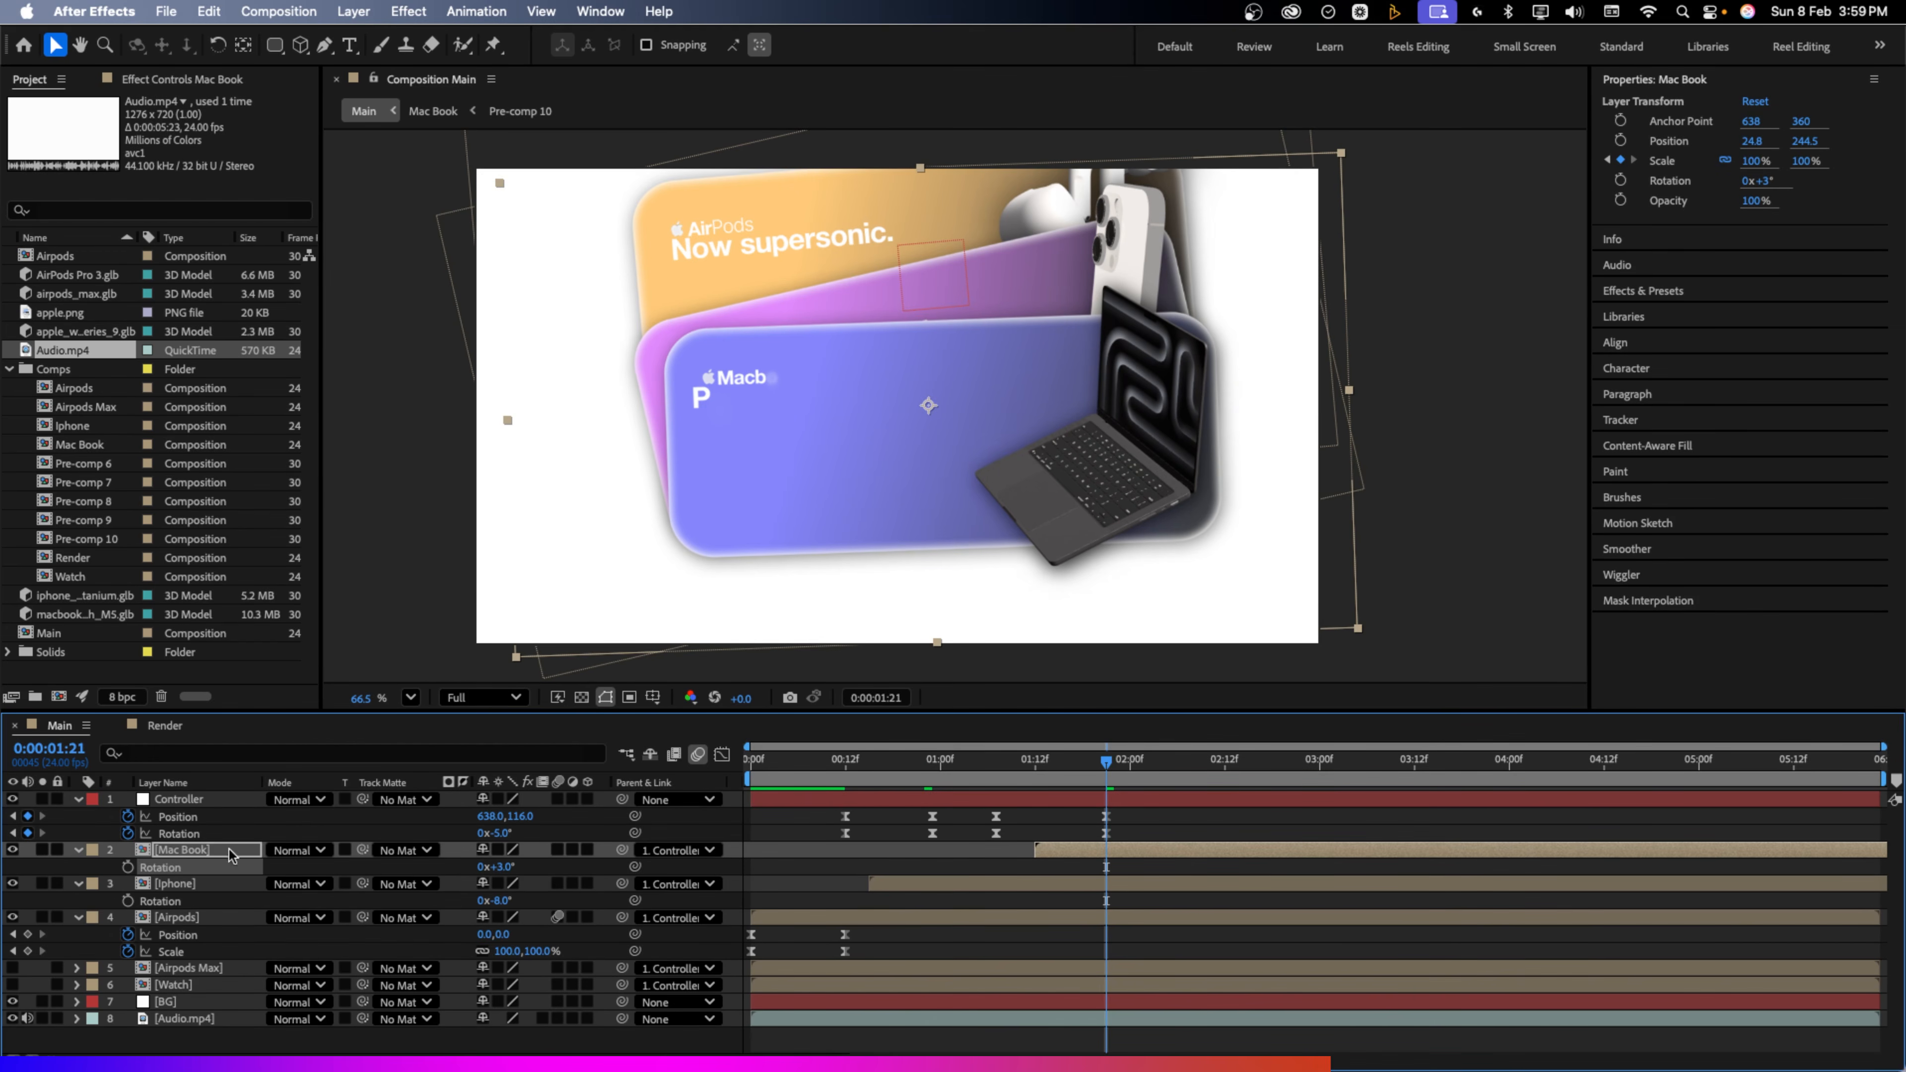
drag(846, 468, 843, 524)
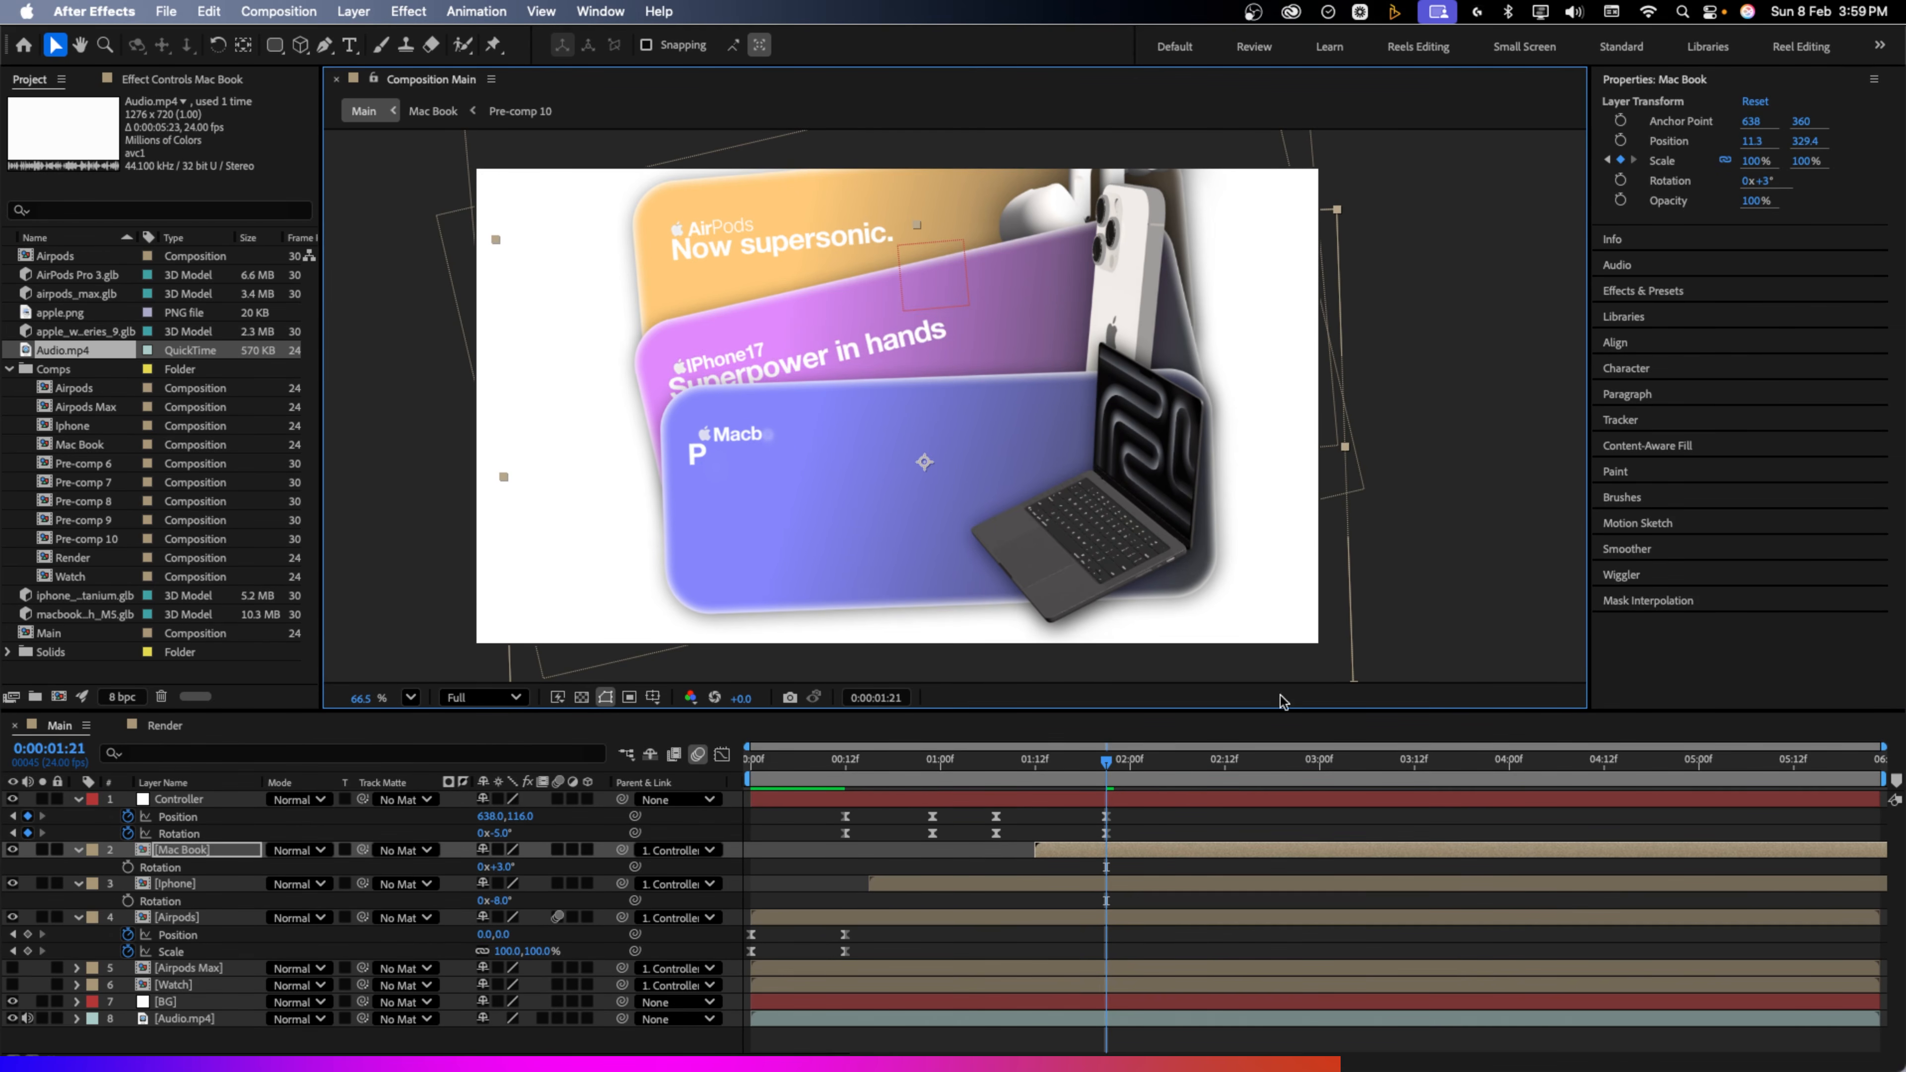
click(1106, 817)
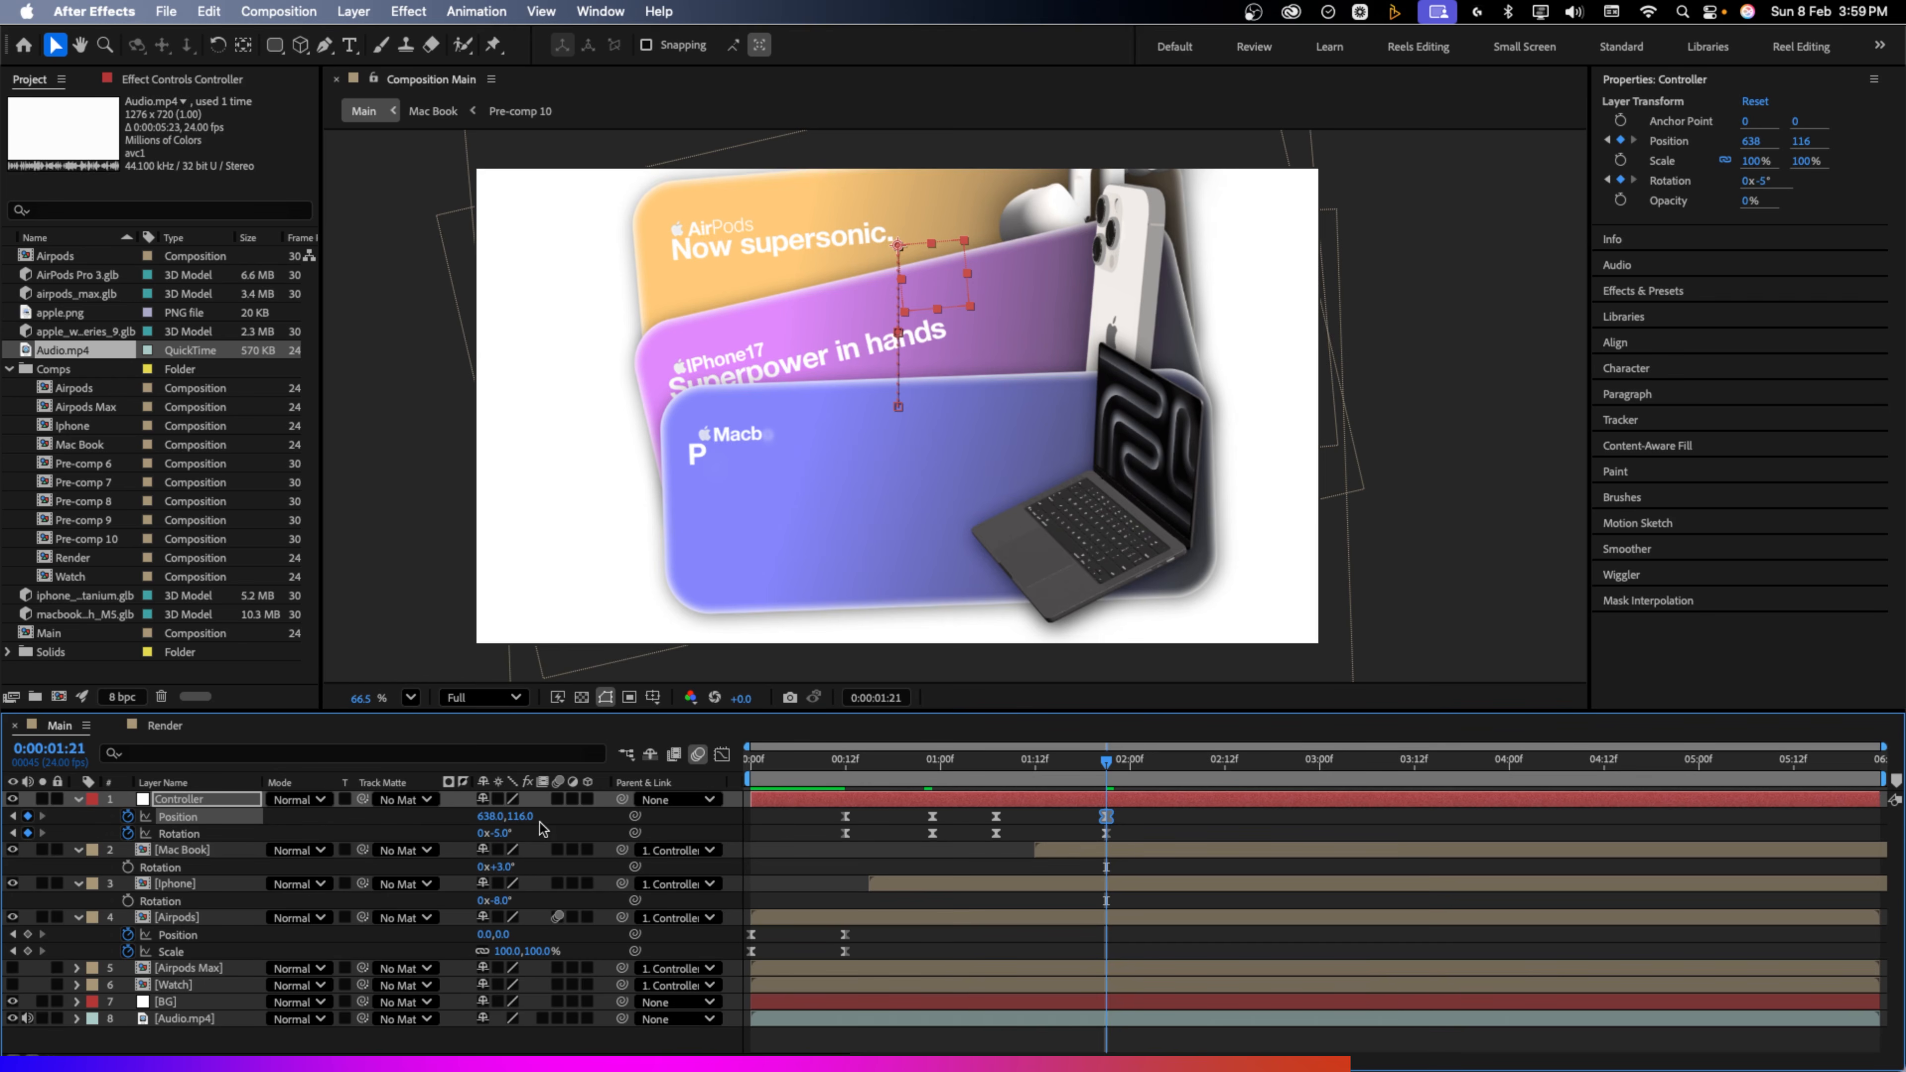
drag(526, 820, 507, 821)
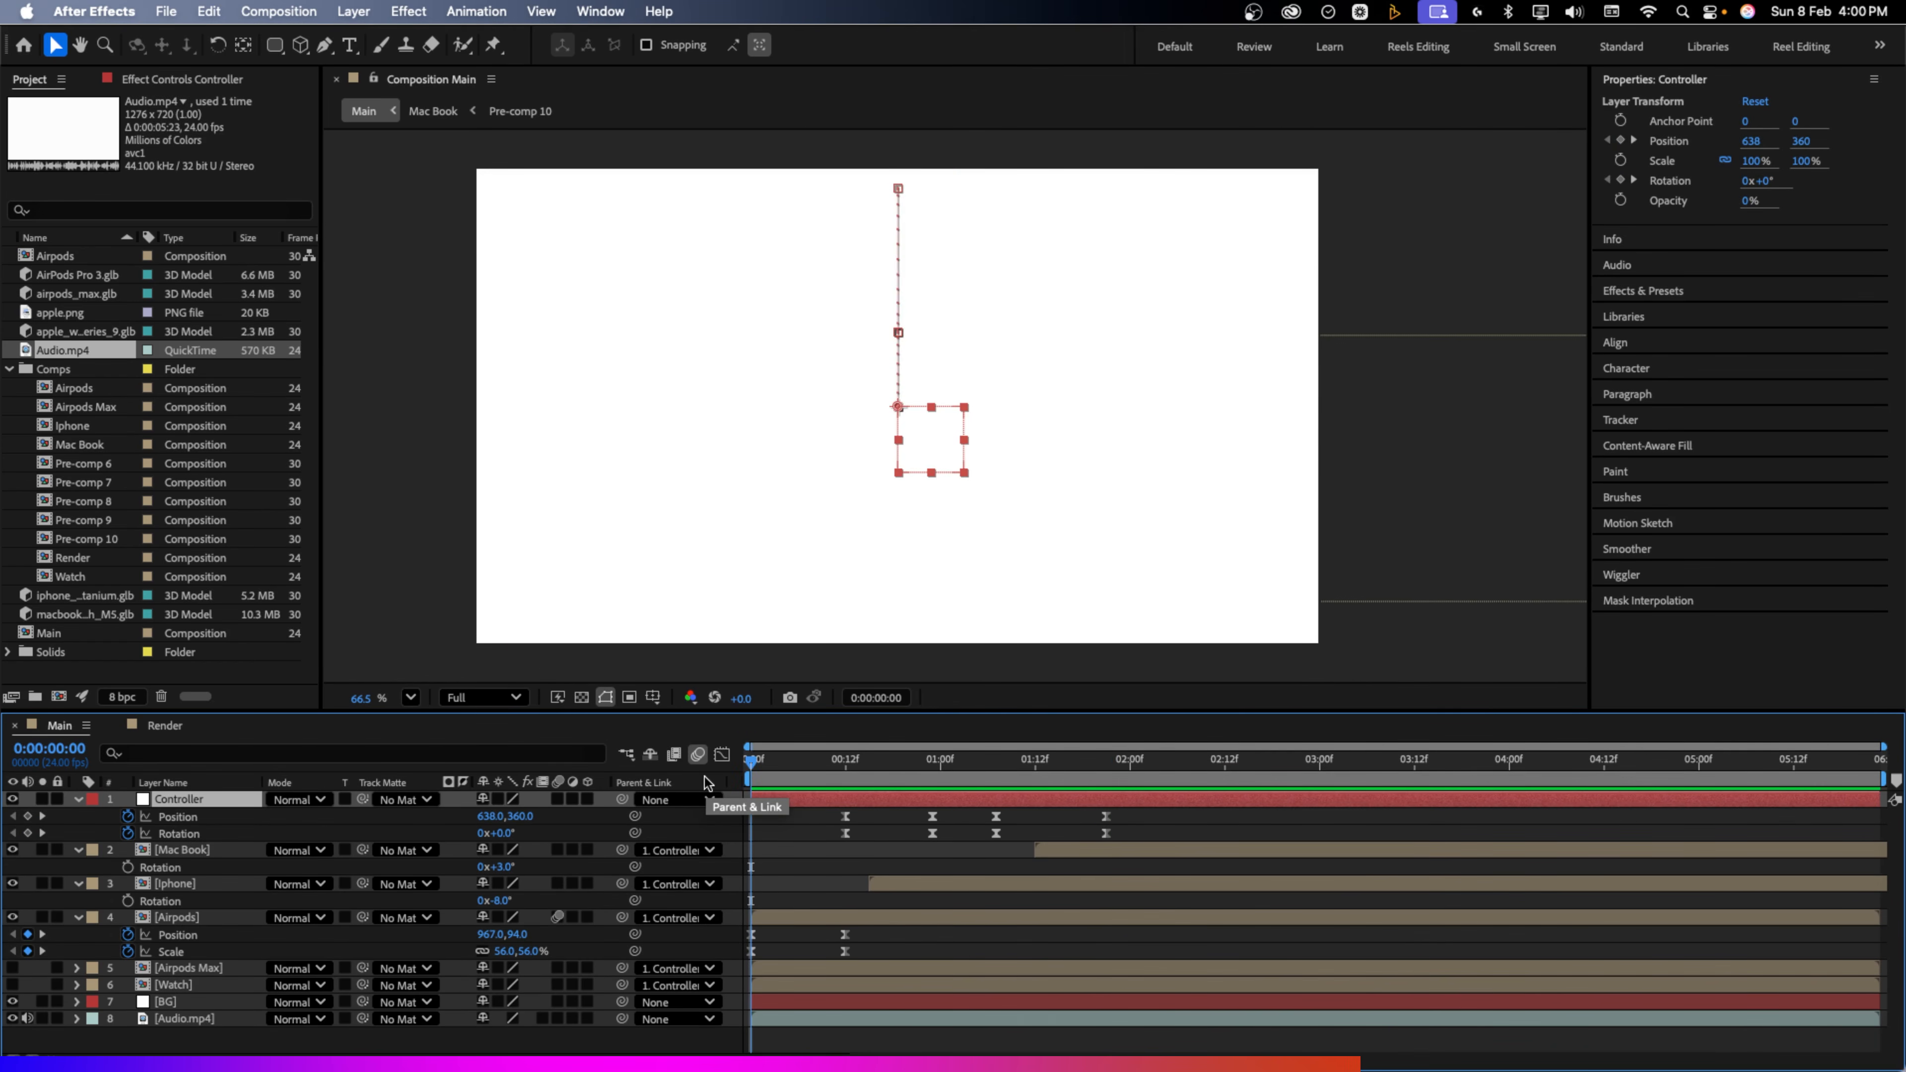
Hold Controller keyframes at 02:04, then lift the stack to Y -149 with a new tilt at 02:16
key(space)
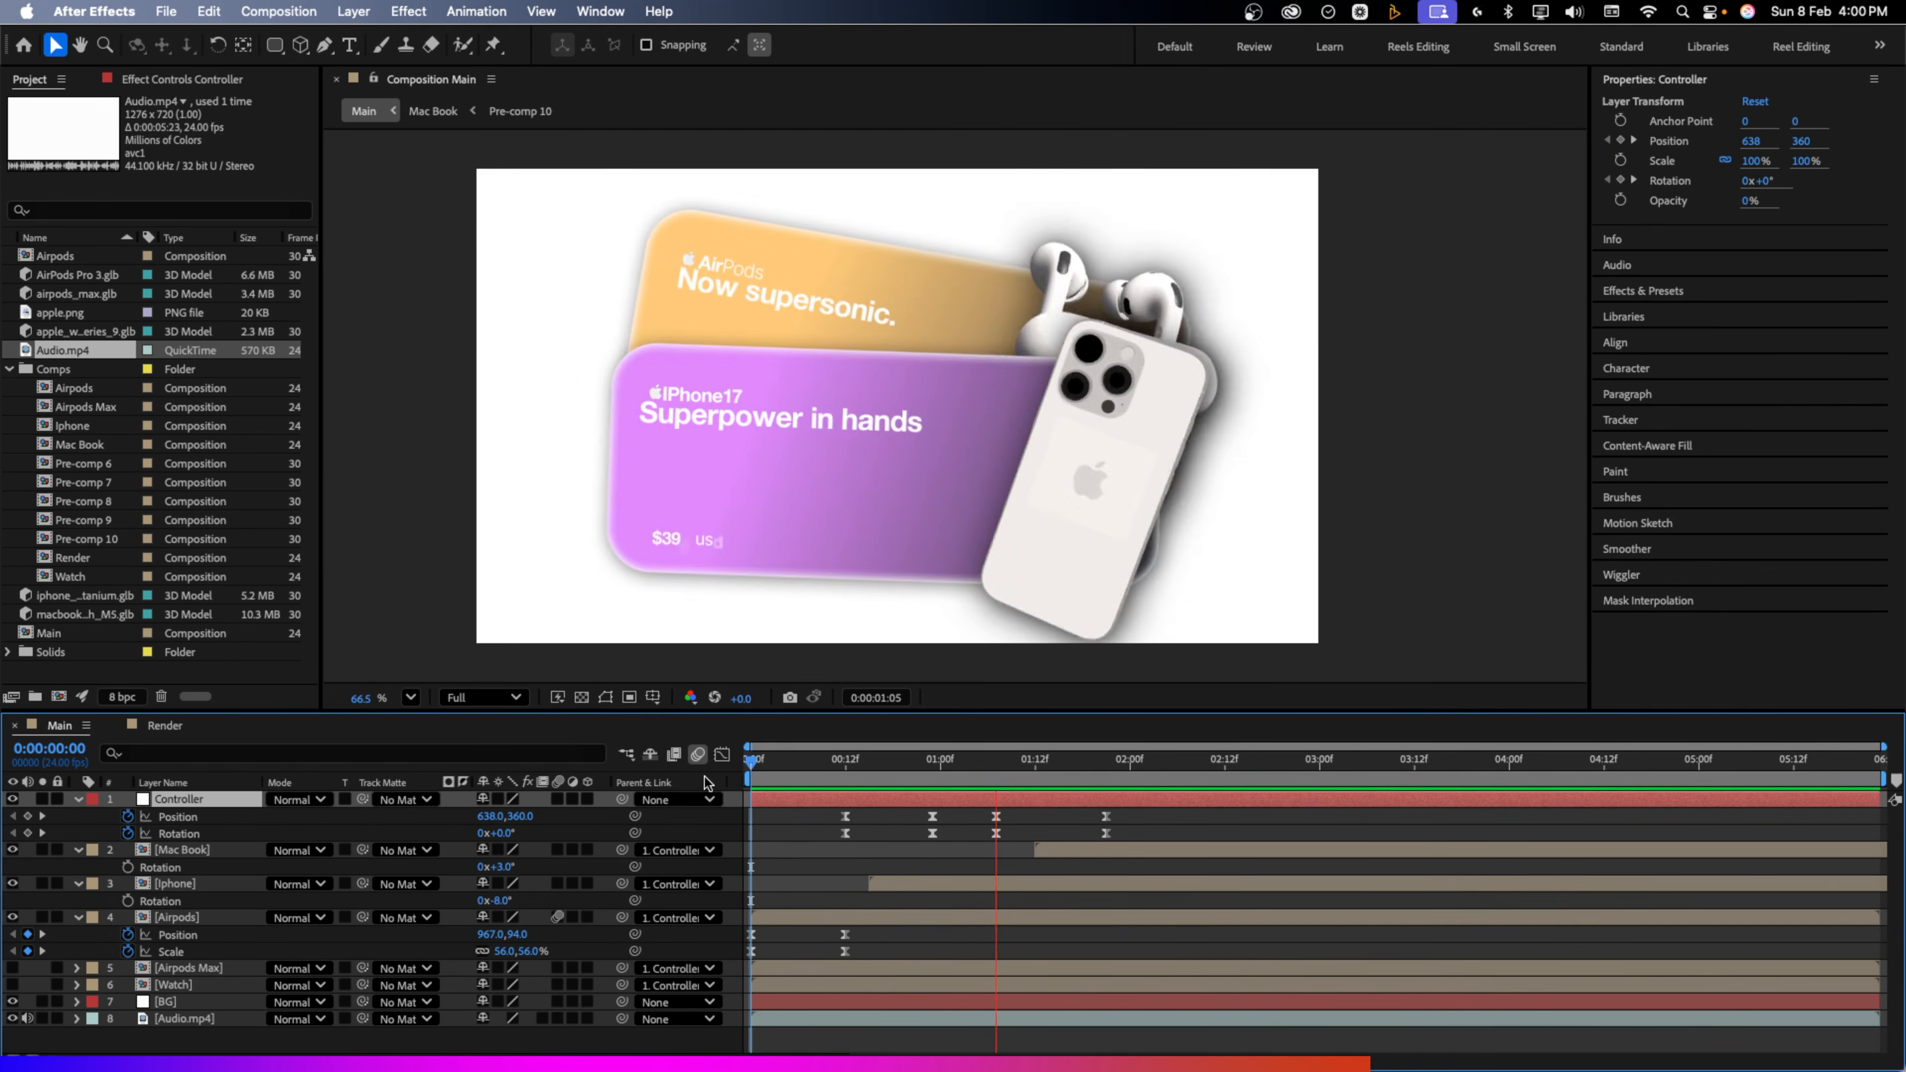
key(space)
click(799, 780)
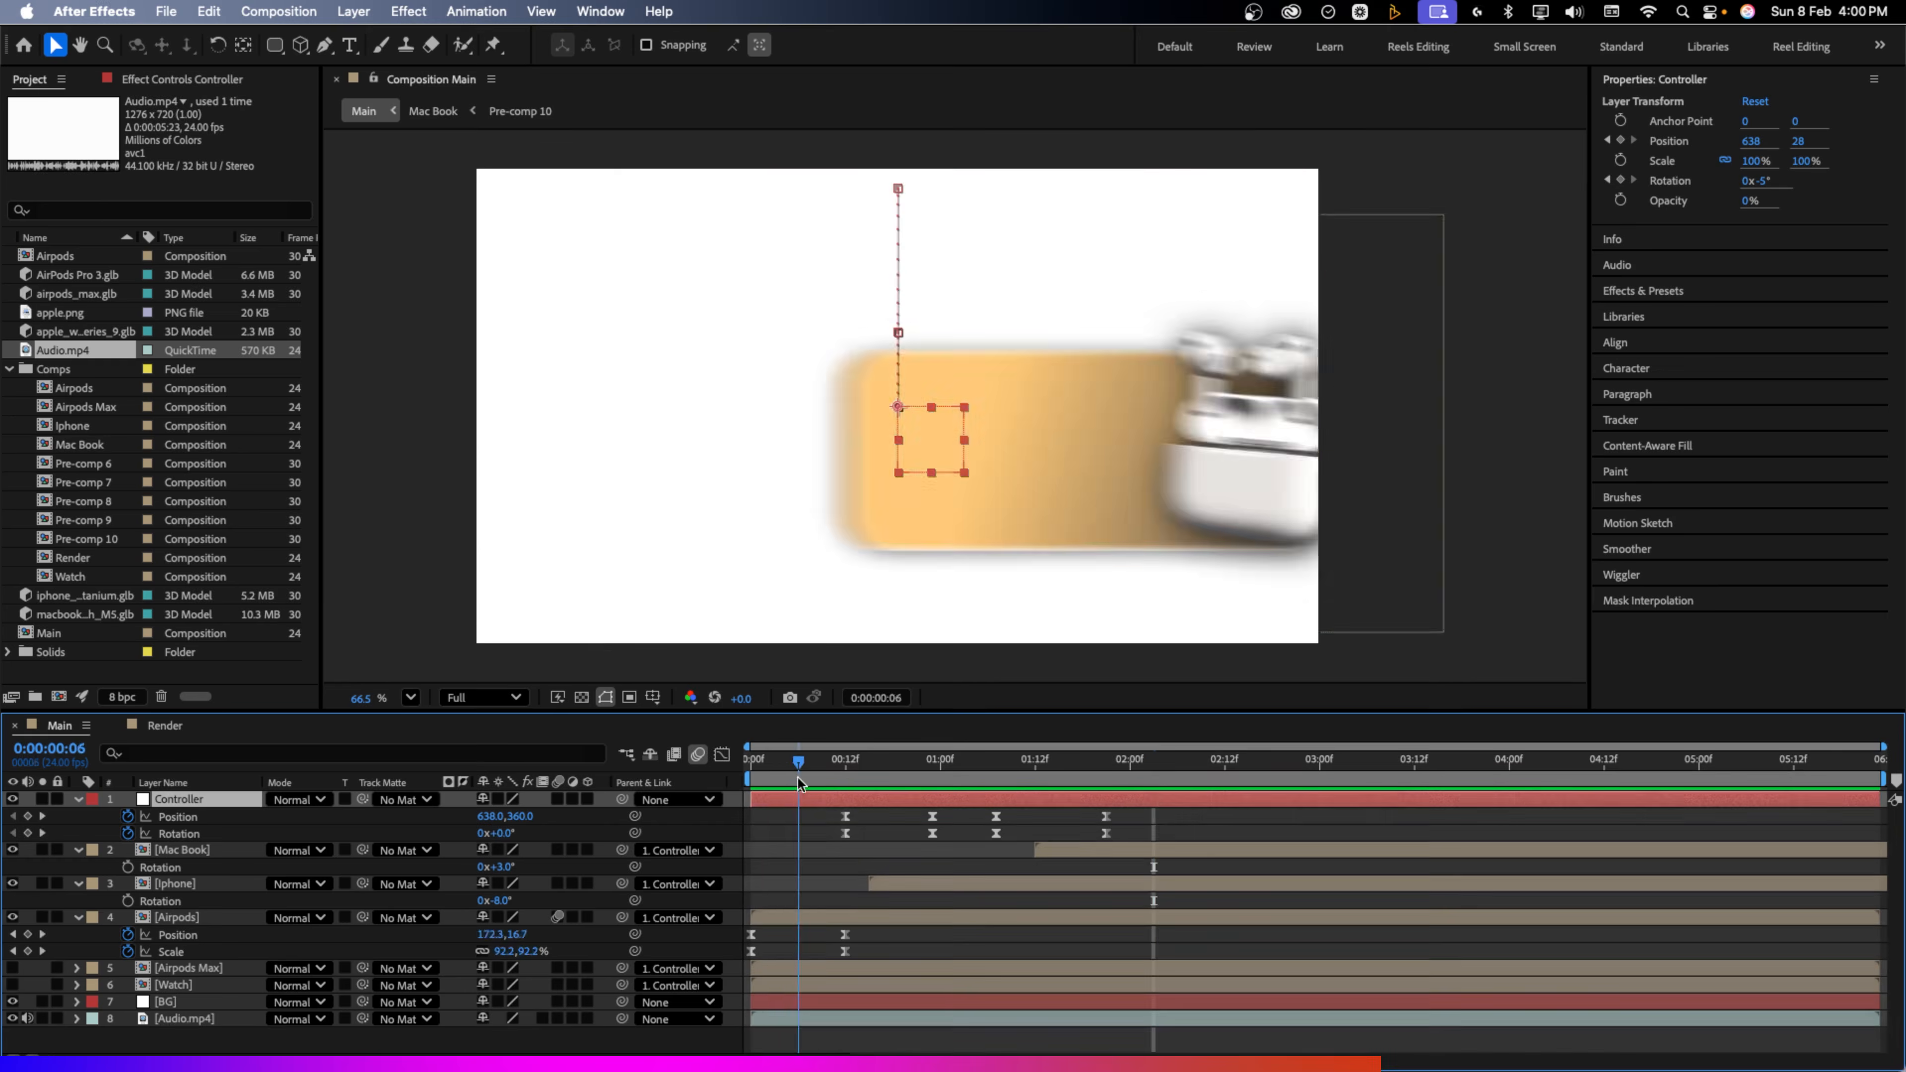
drag(799, 781, 1163, 784)
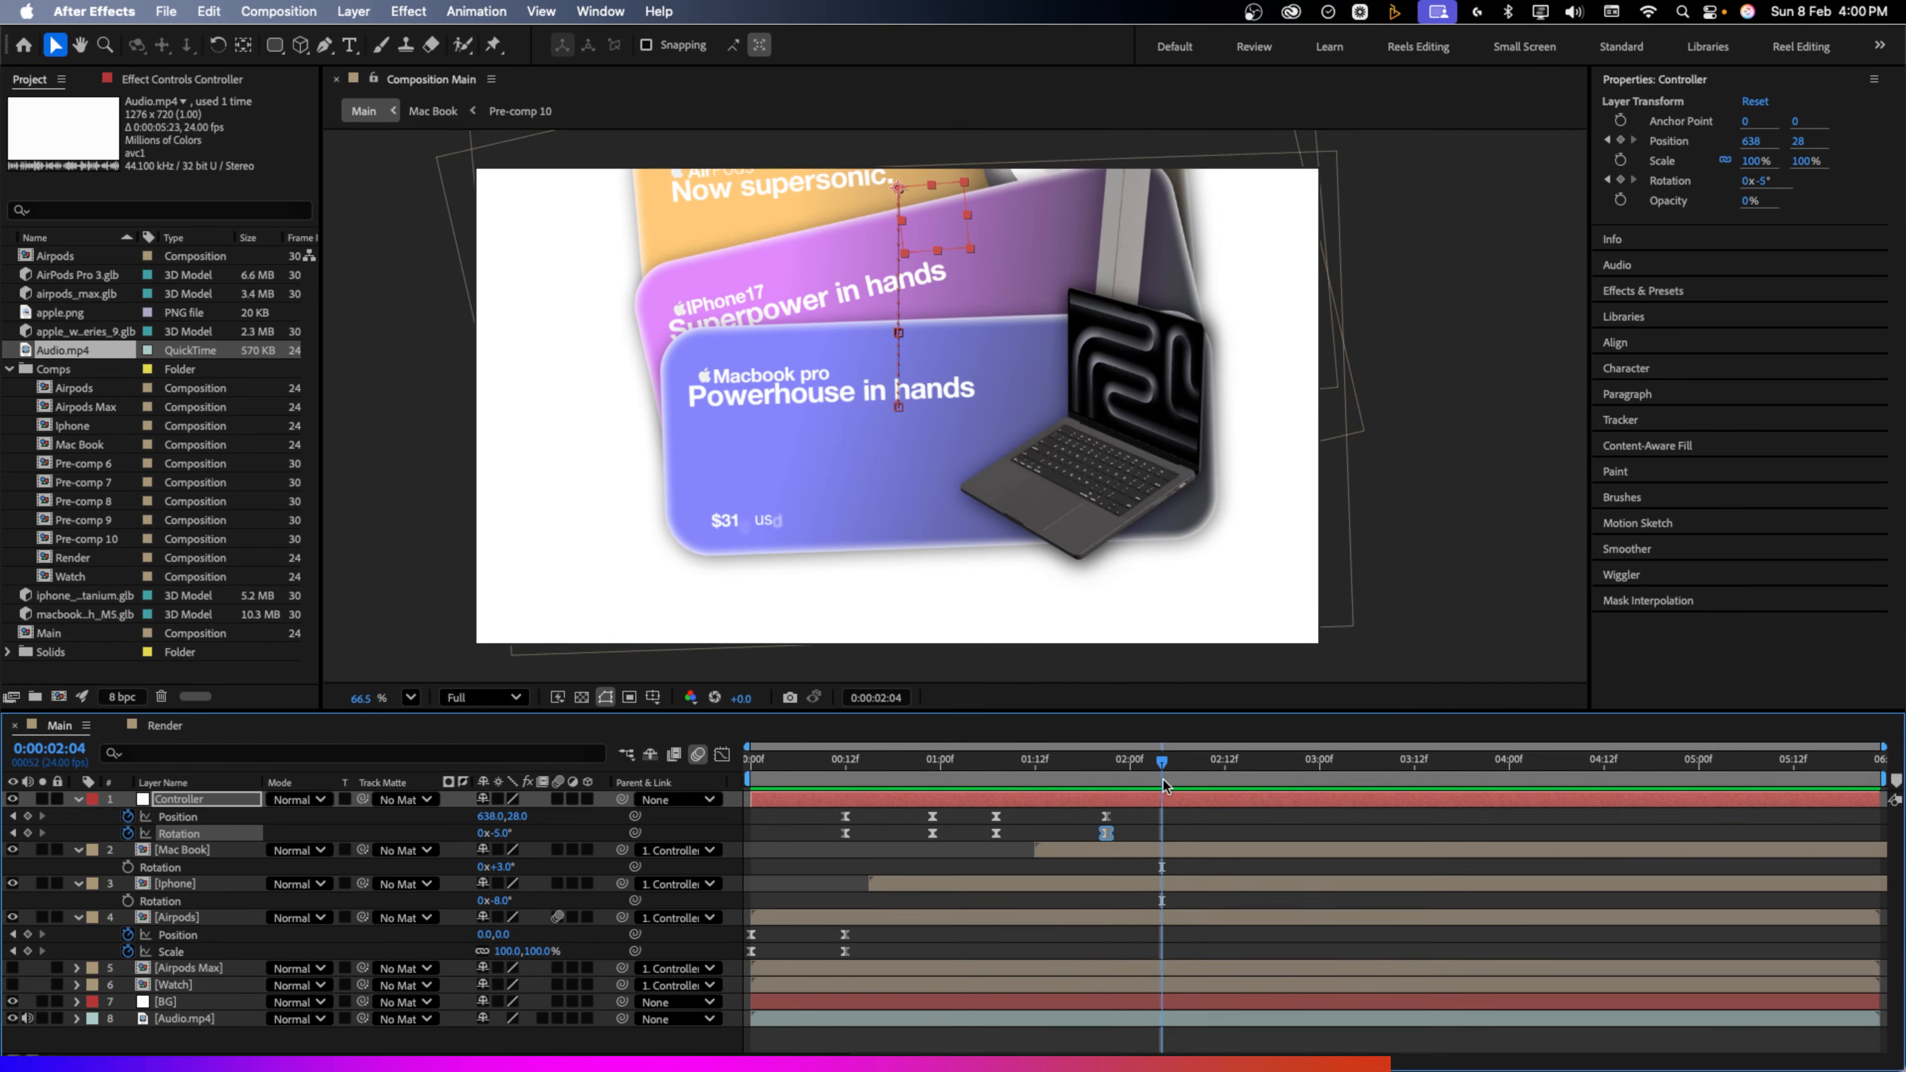
click(28, 832)
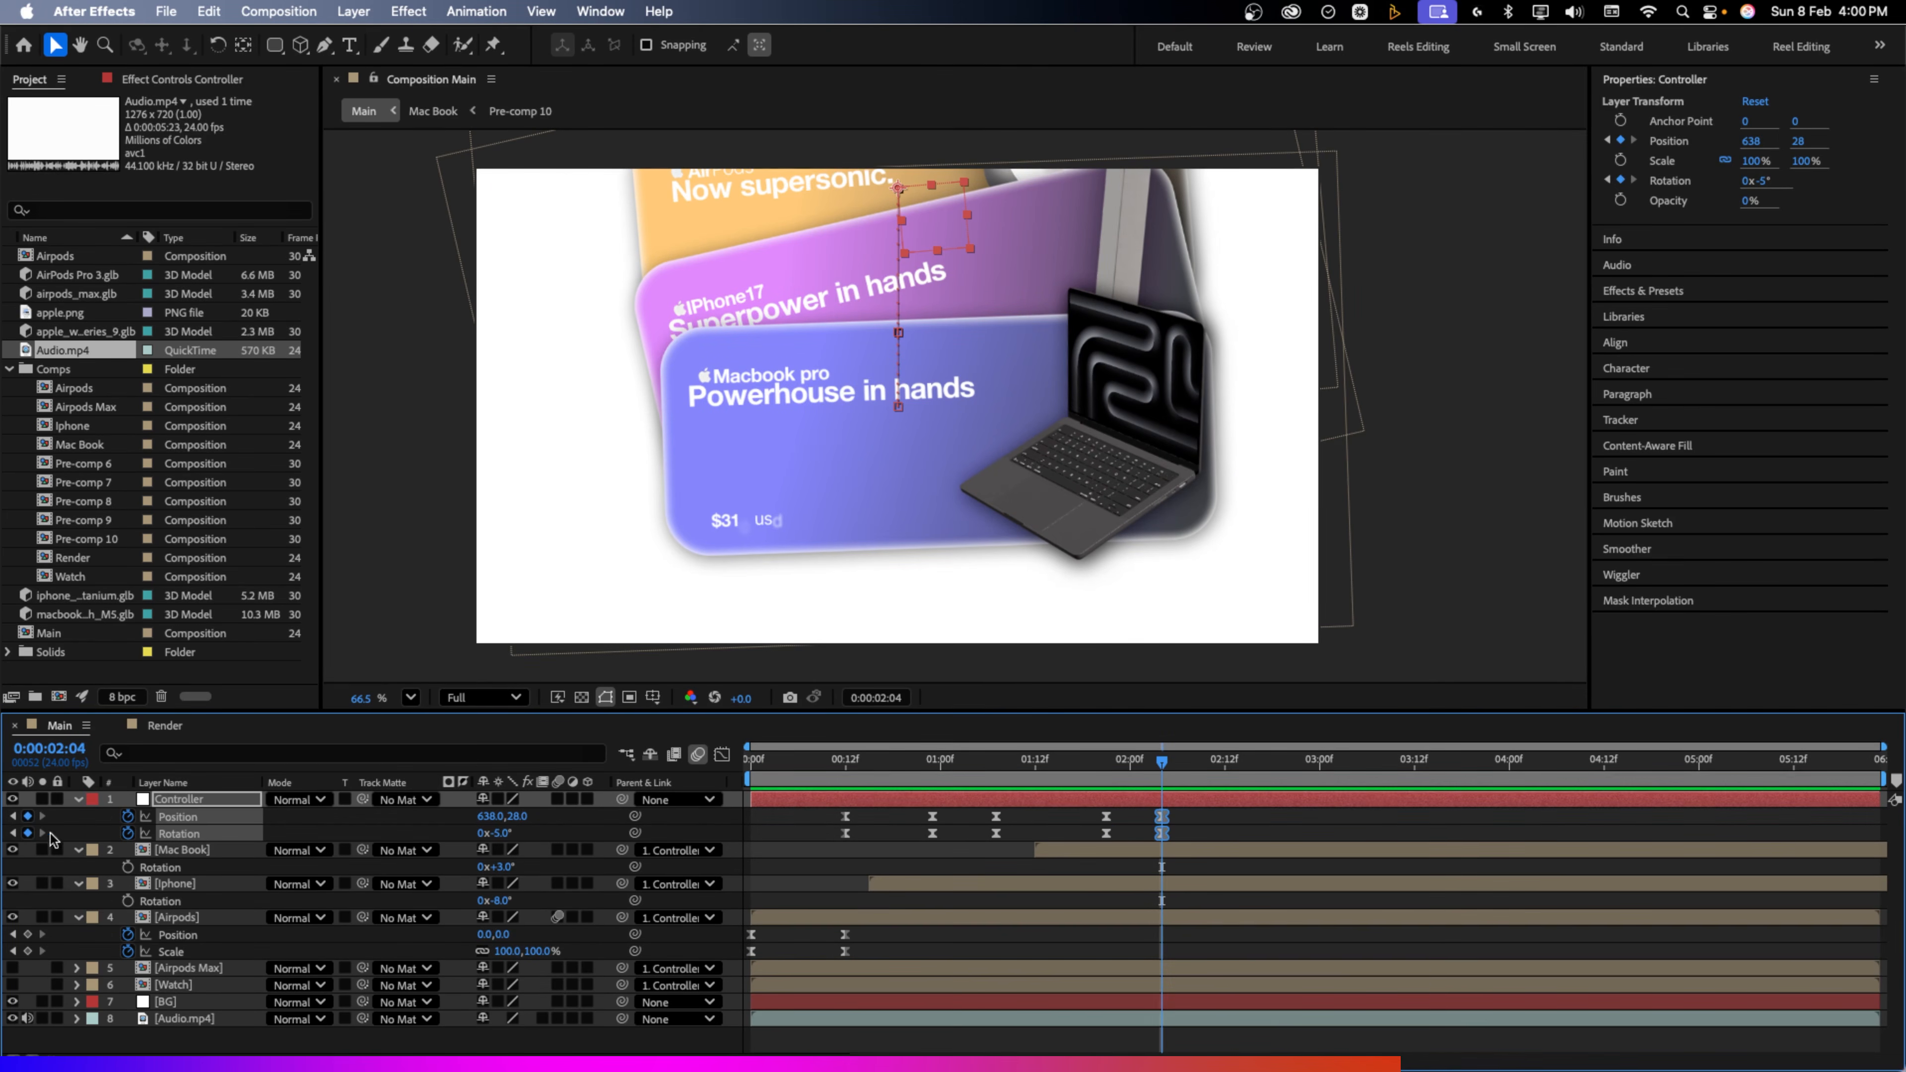
drag(1161, 765, 1256, 764)
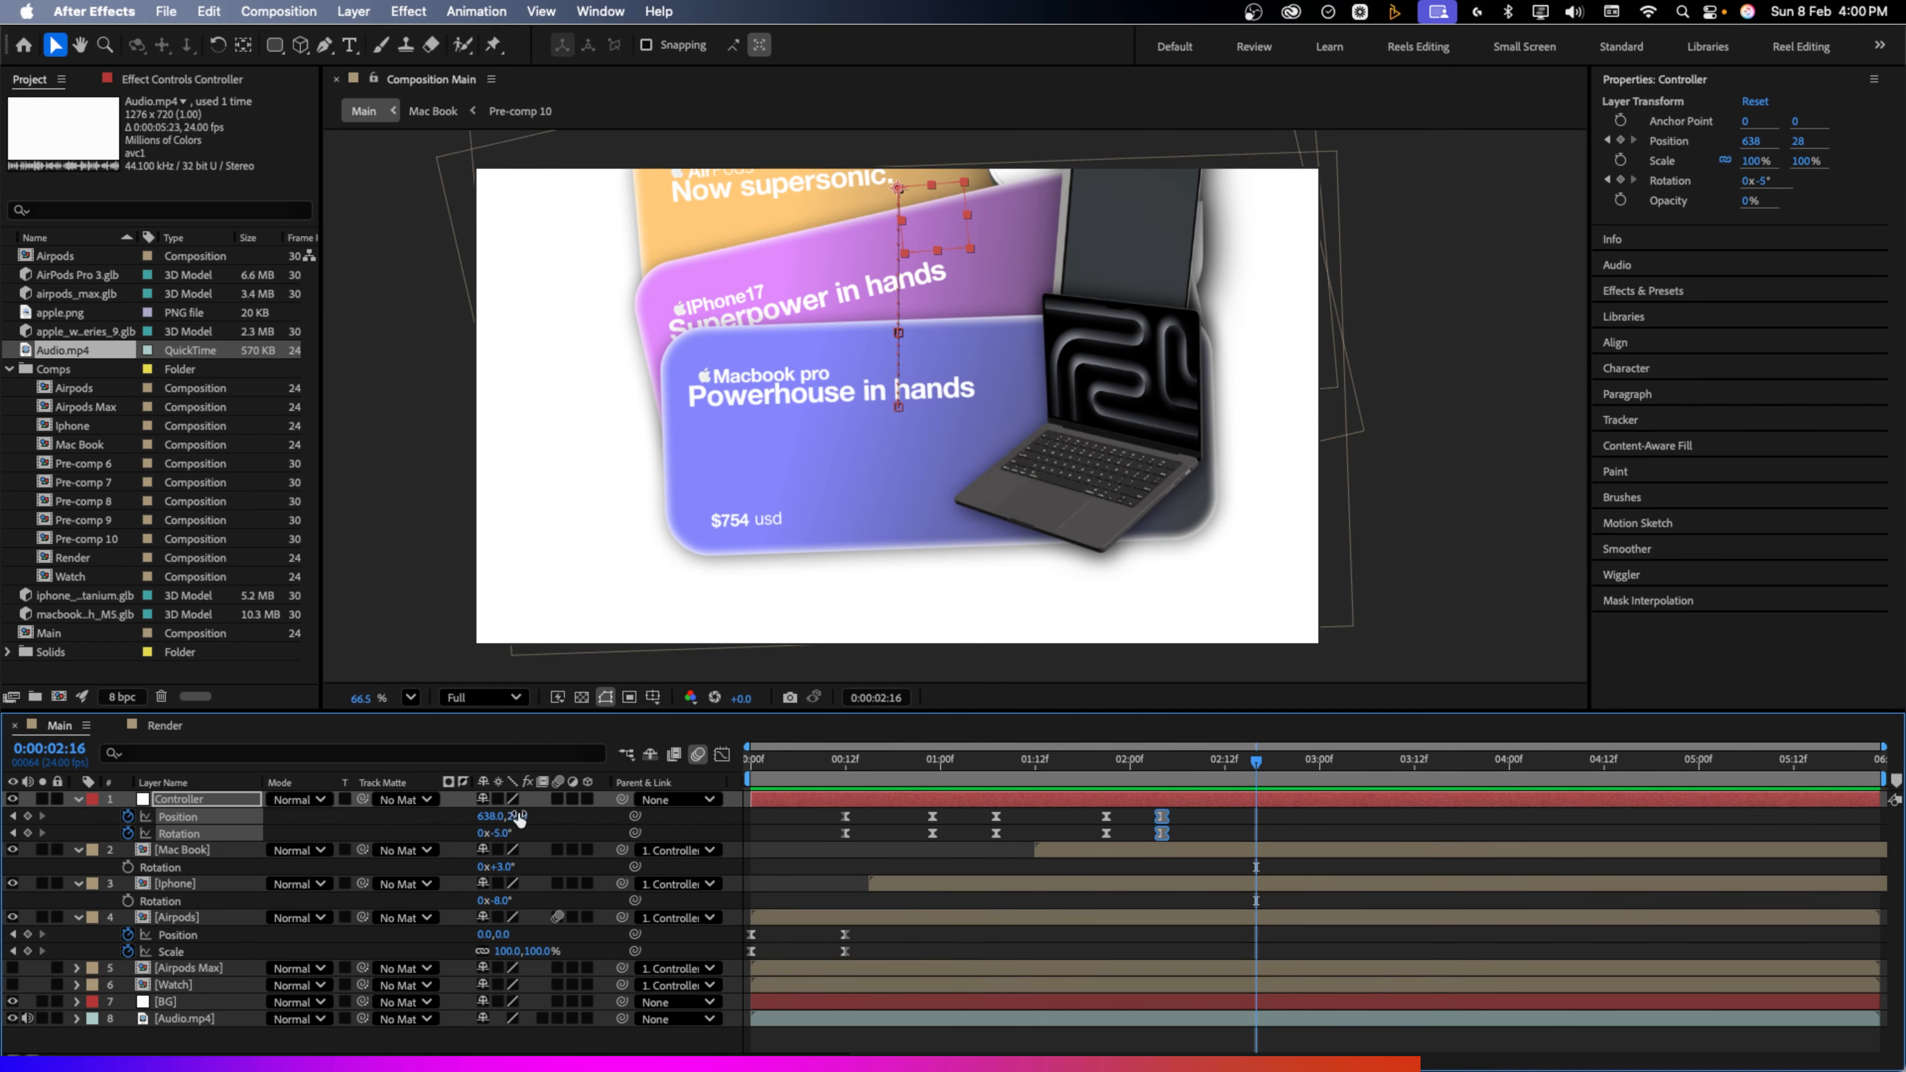
drag(517, 816, 311, 848)
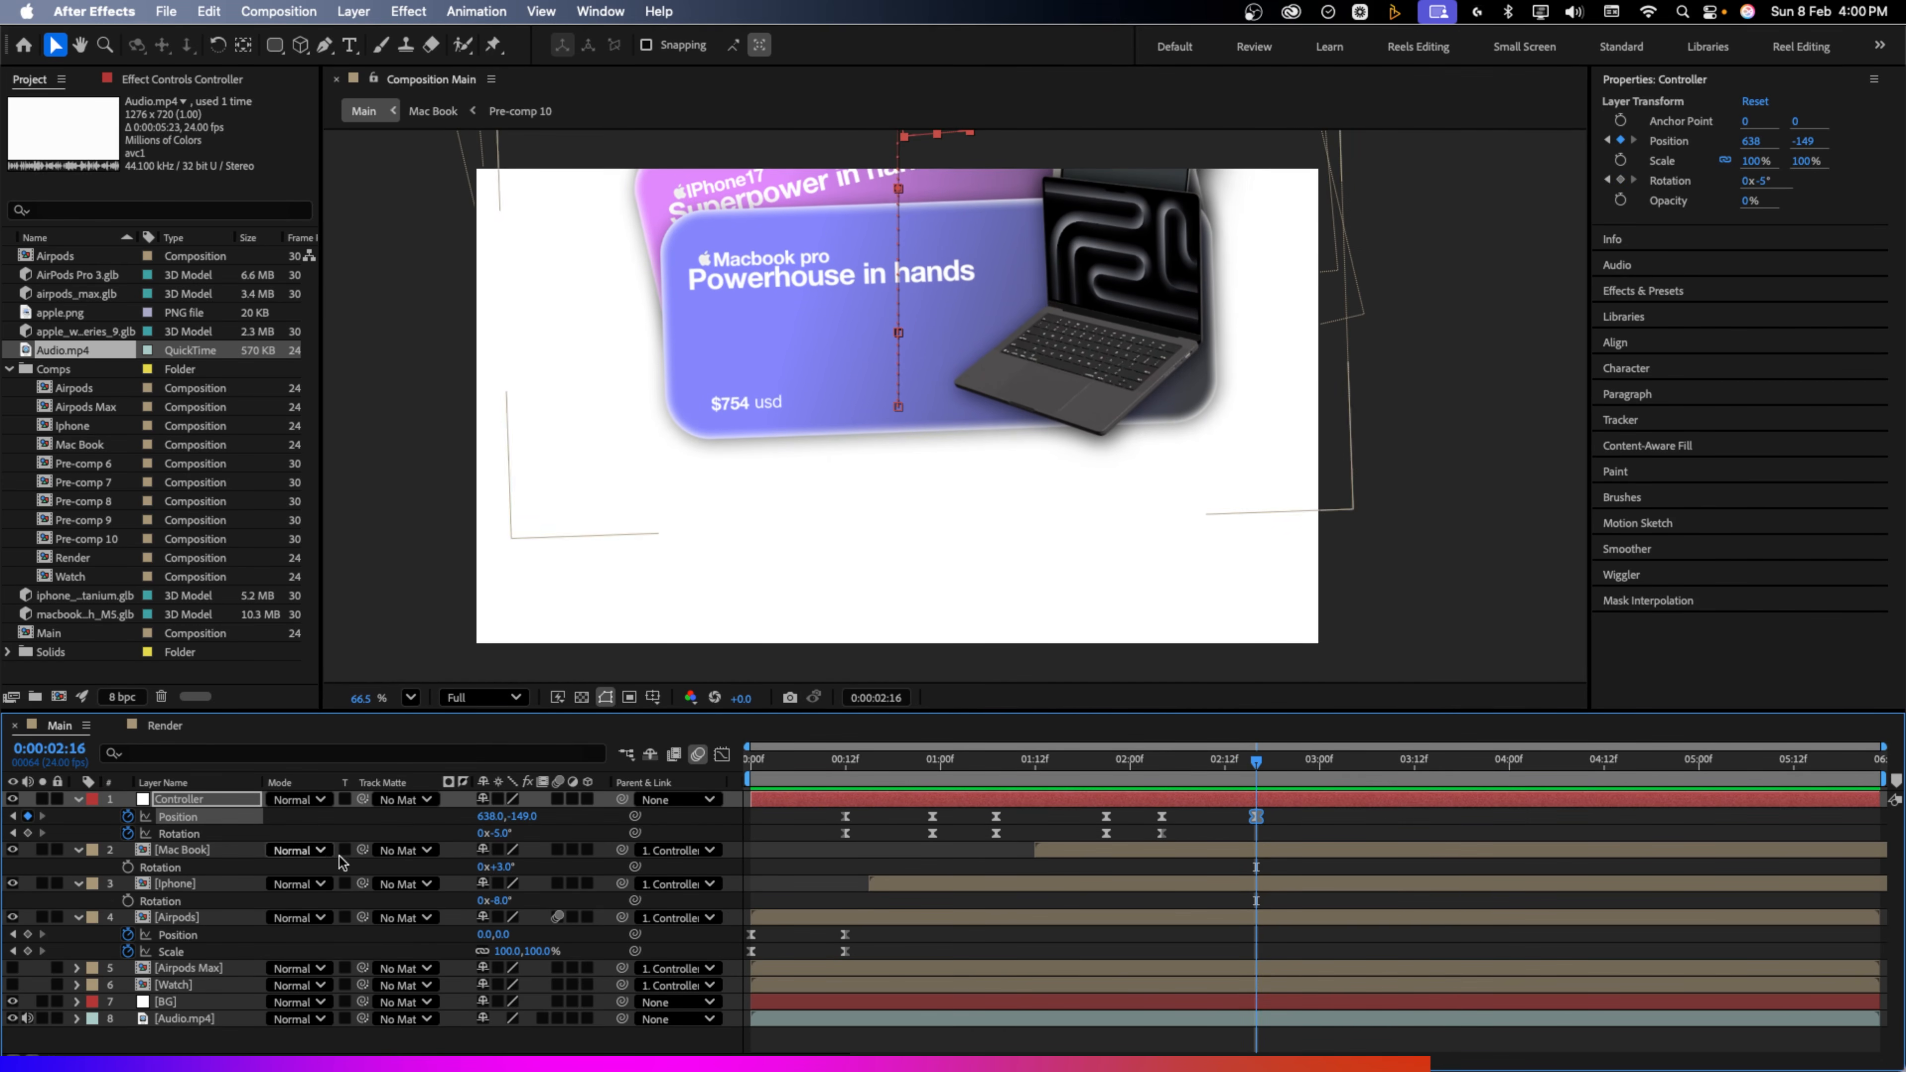
drag(500, 833, 540, 852)
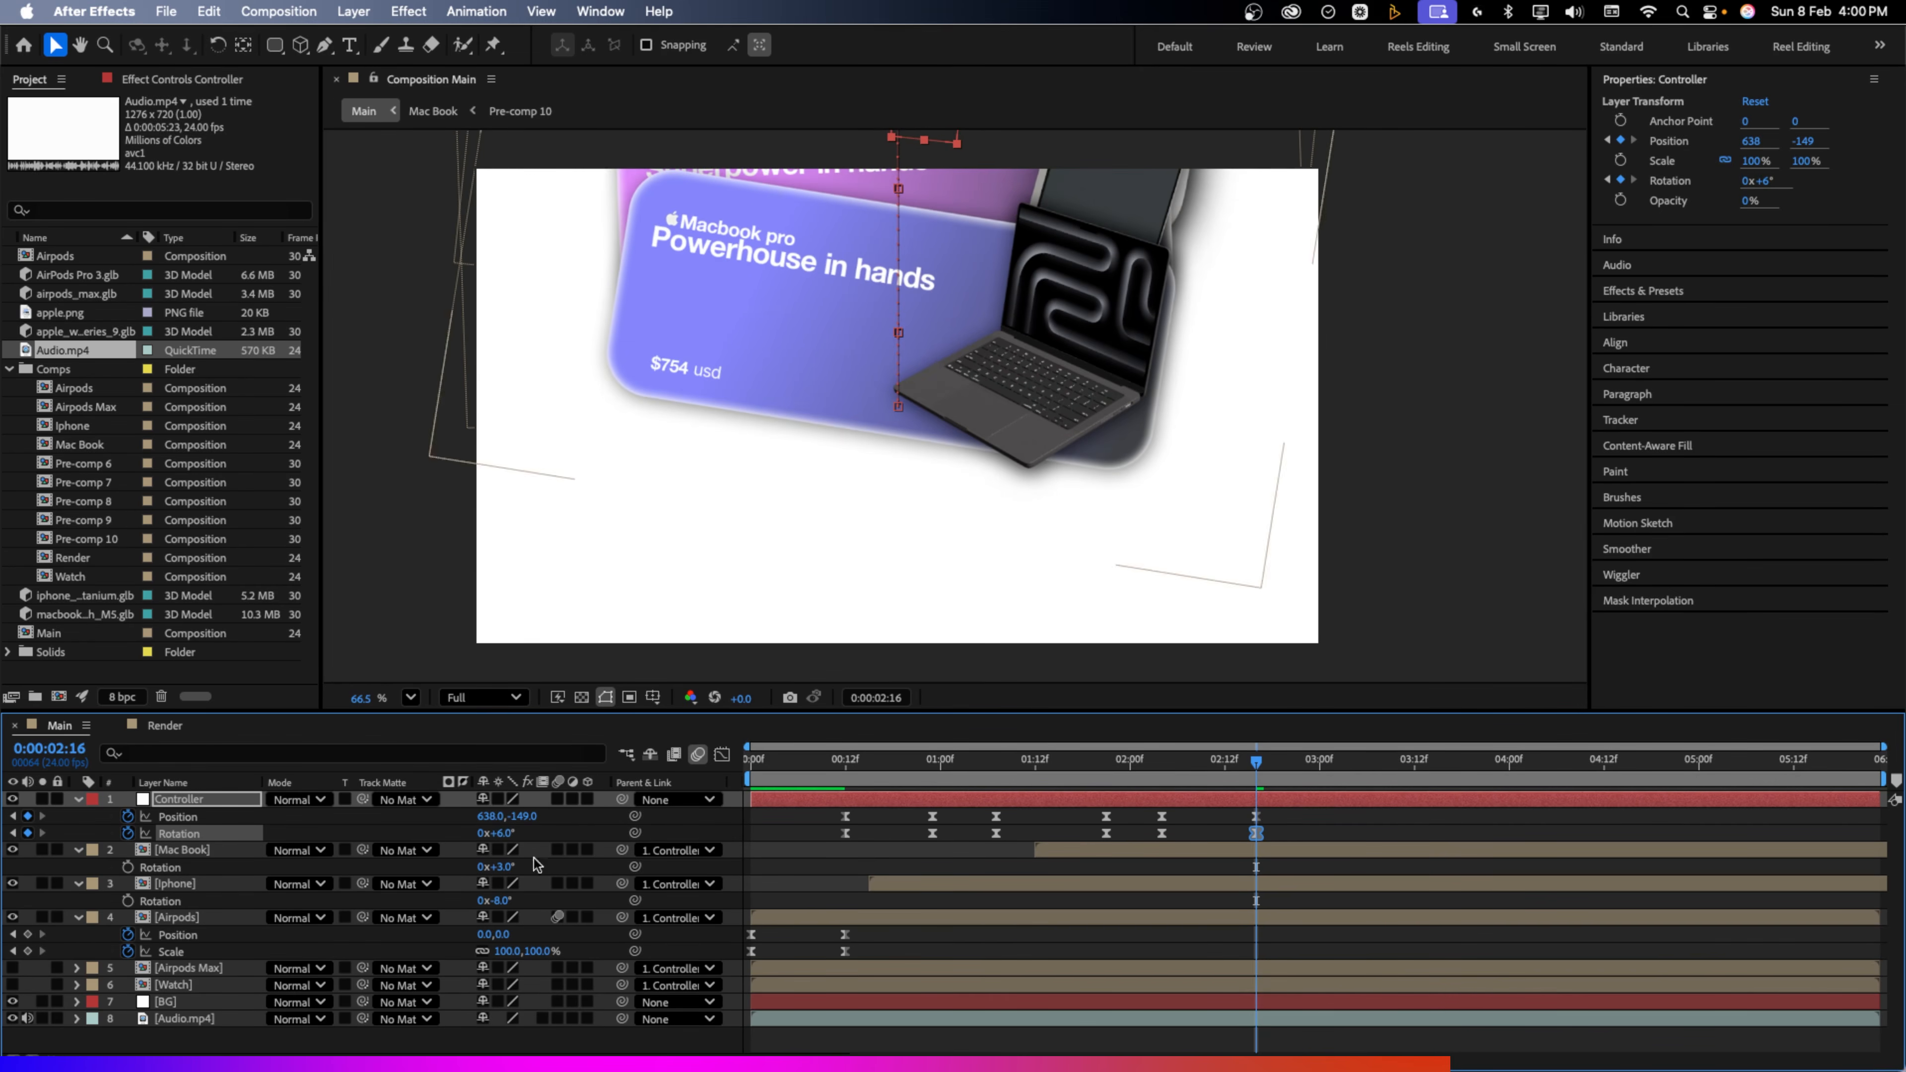
click(188, 970)
Place the Watch layer under Controller, delay its start, and set it to Y 504 with -11° rotation
click(183, 986)
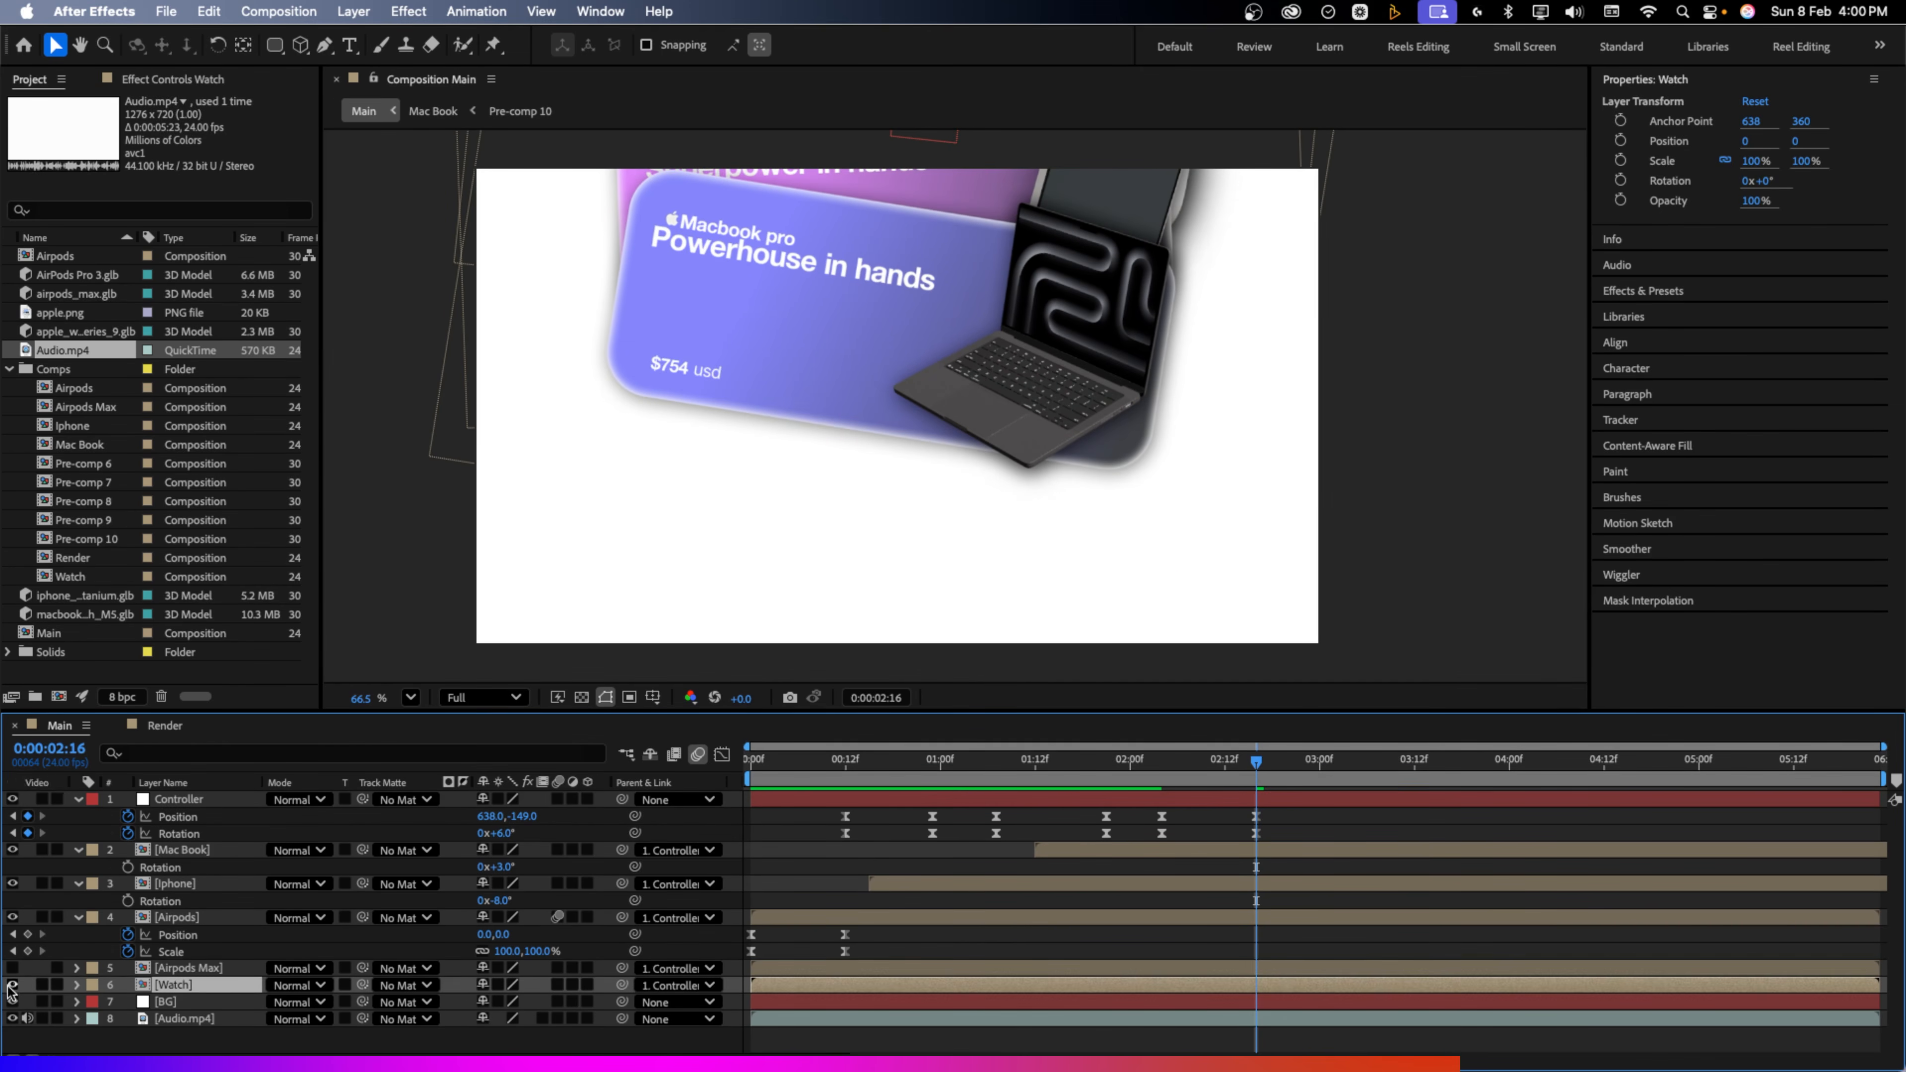
drag(193, 879, 194, 842)
drag(884, 850, 1264, 850)
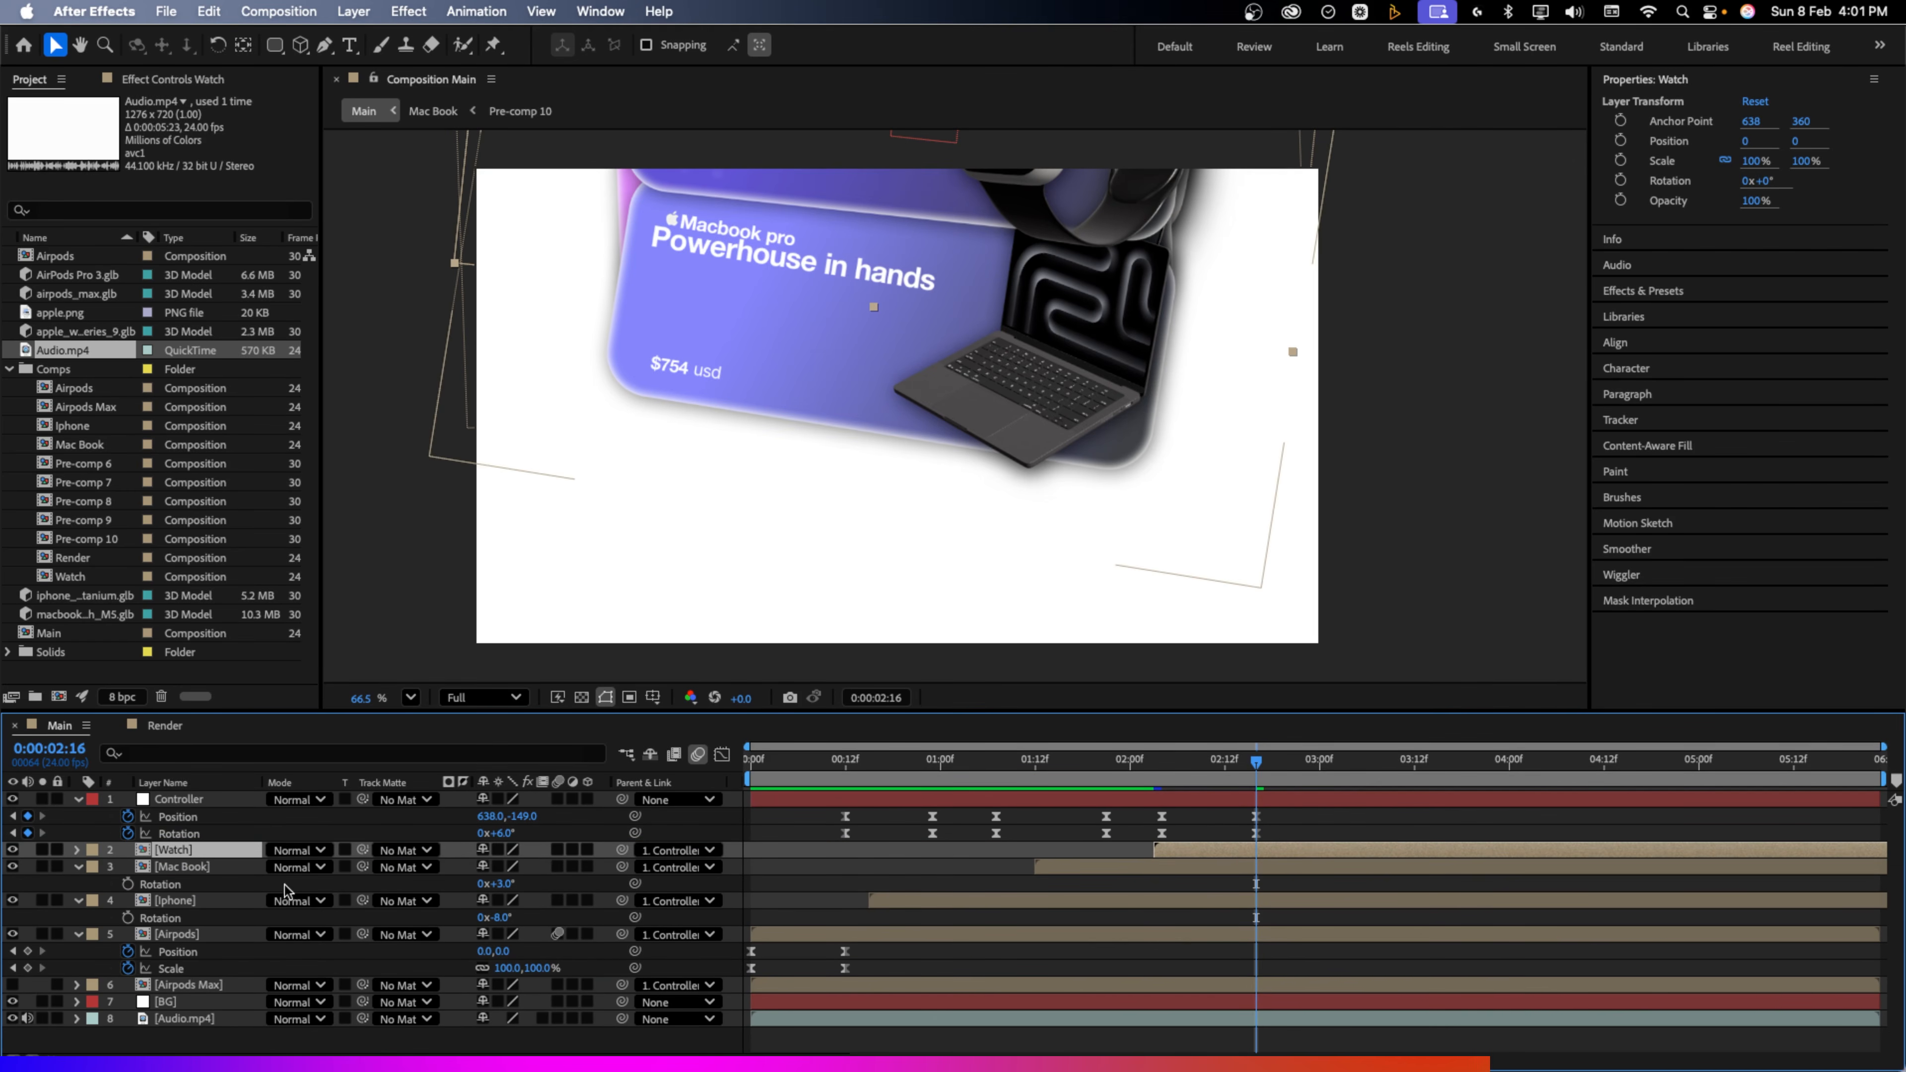
key(p)
drag(512, 873, 1047, 835)
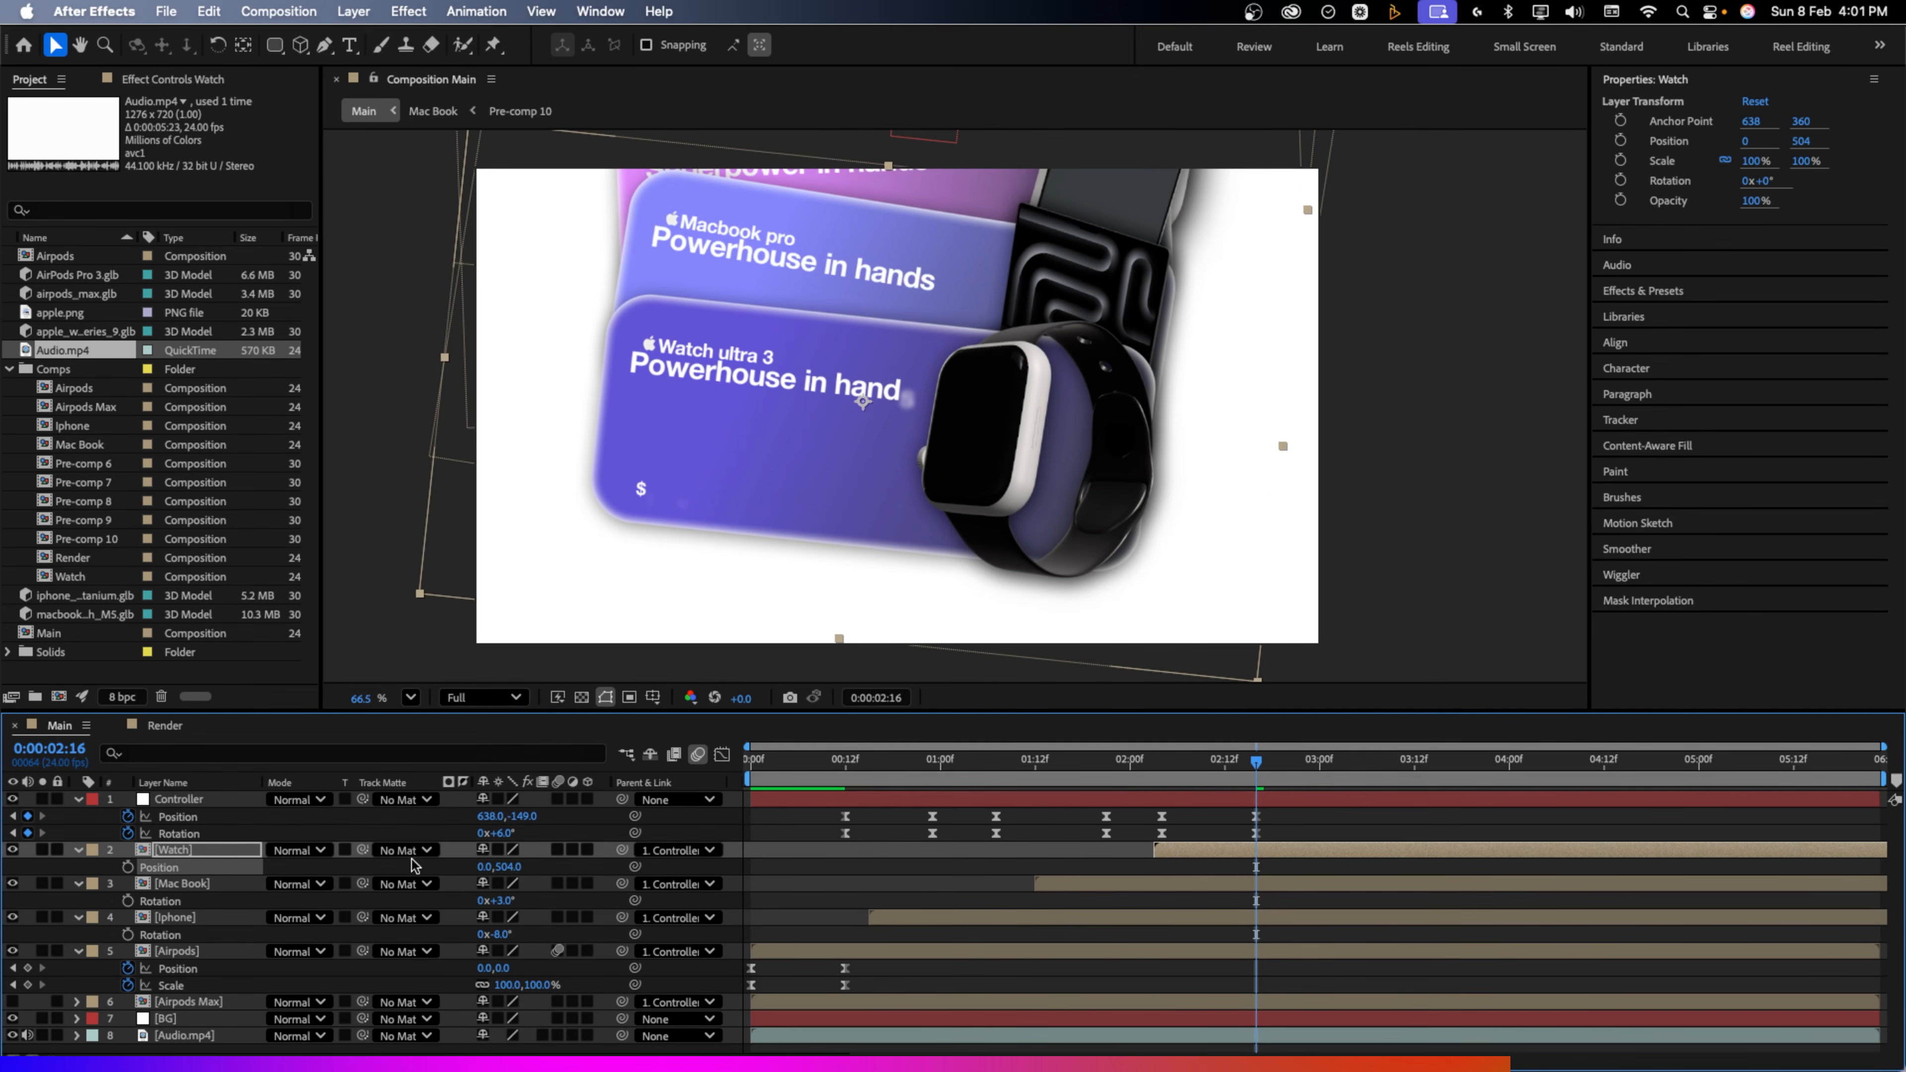
key(r)
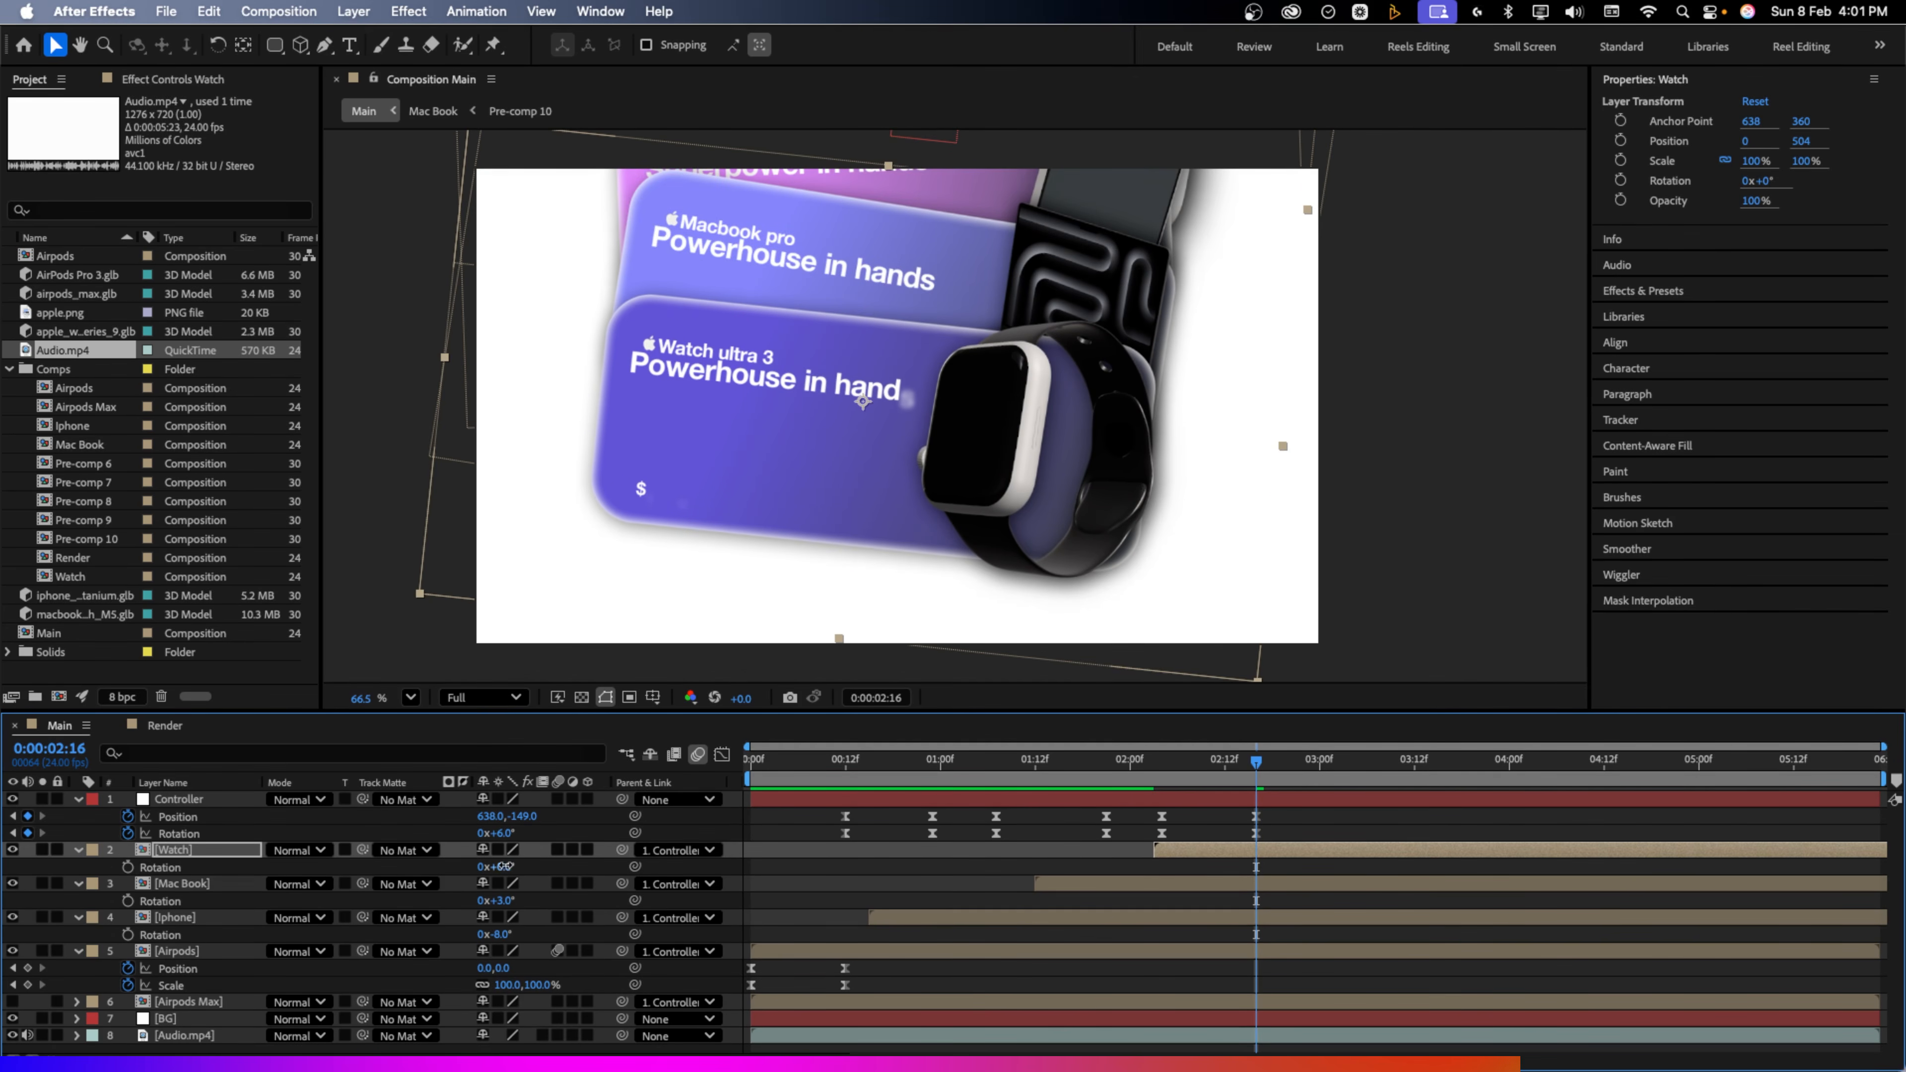
drag(501, 865, 496, 866)
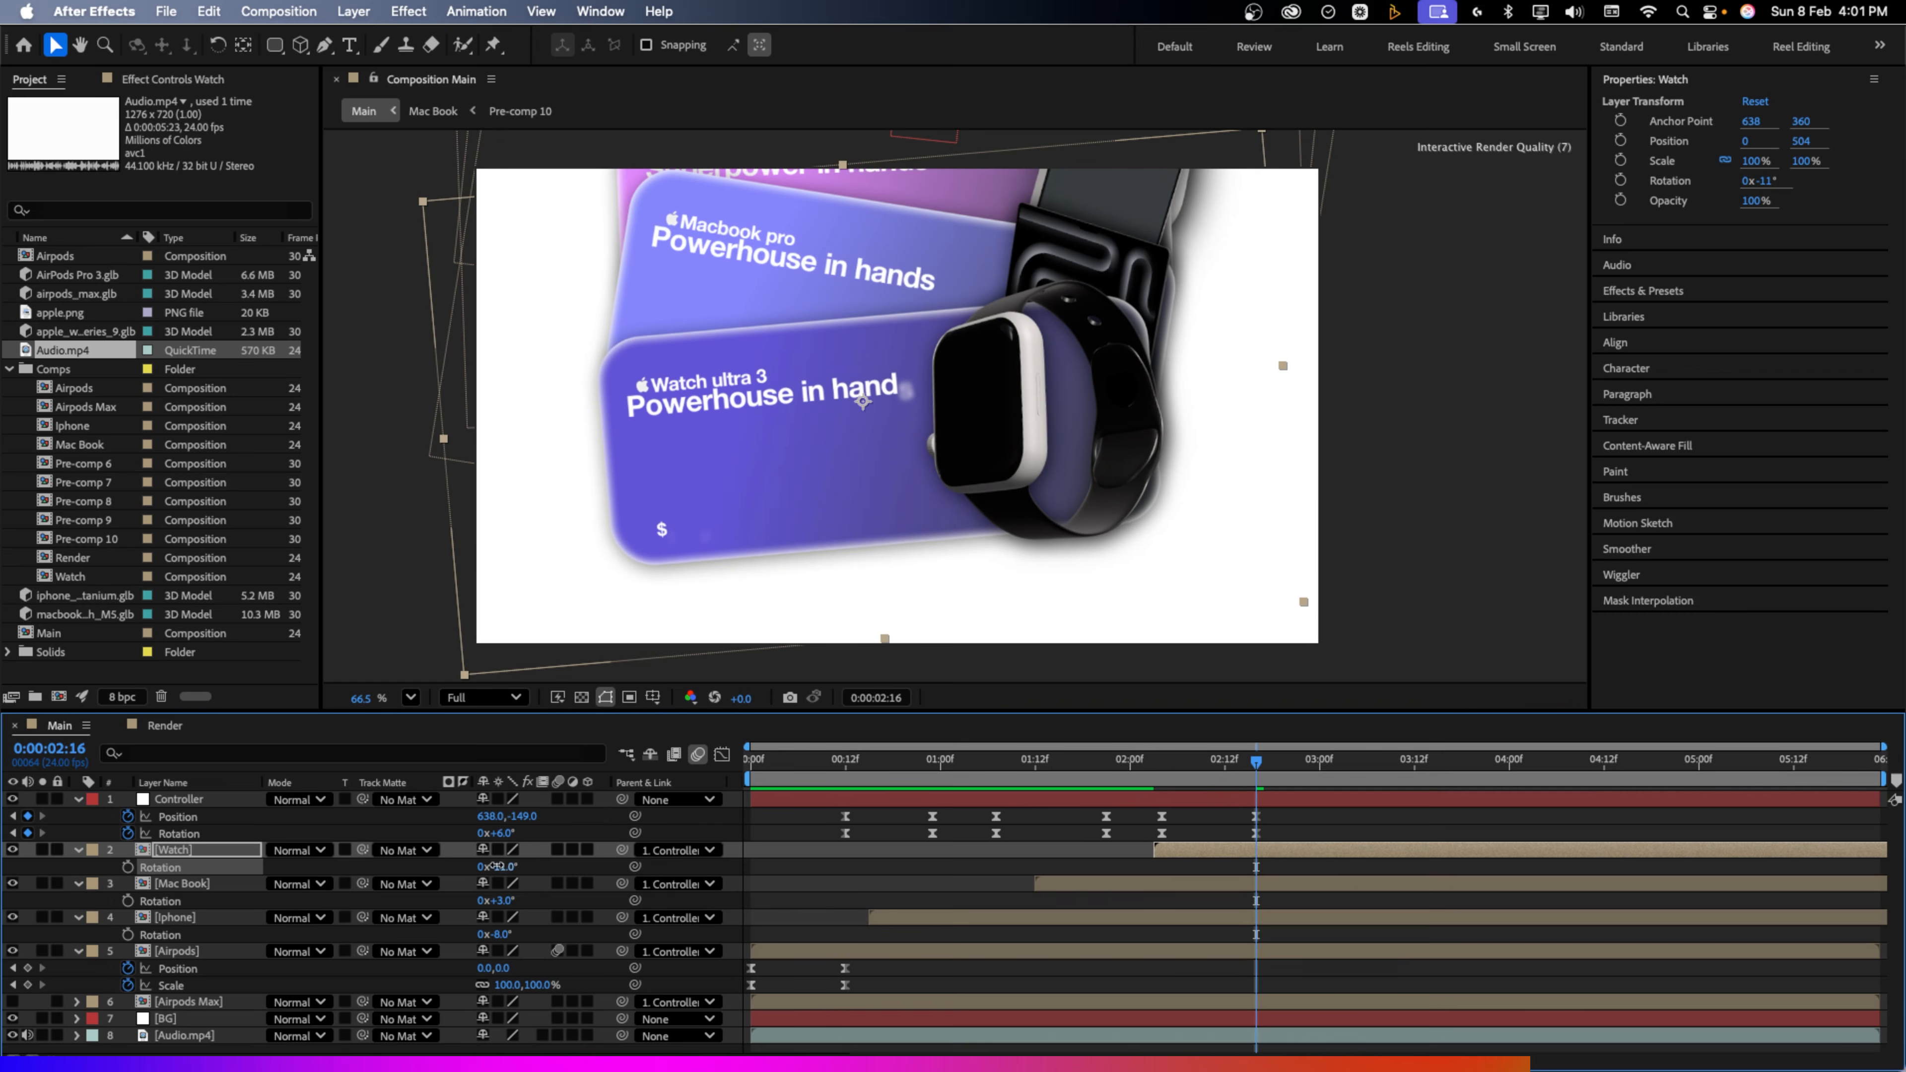
Keyframe the Watch scale at 0% at 02:03, 105% at 02:12, and 100% at 02:16
click(228, 855)
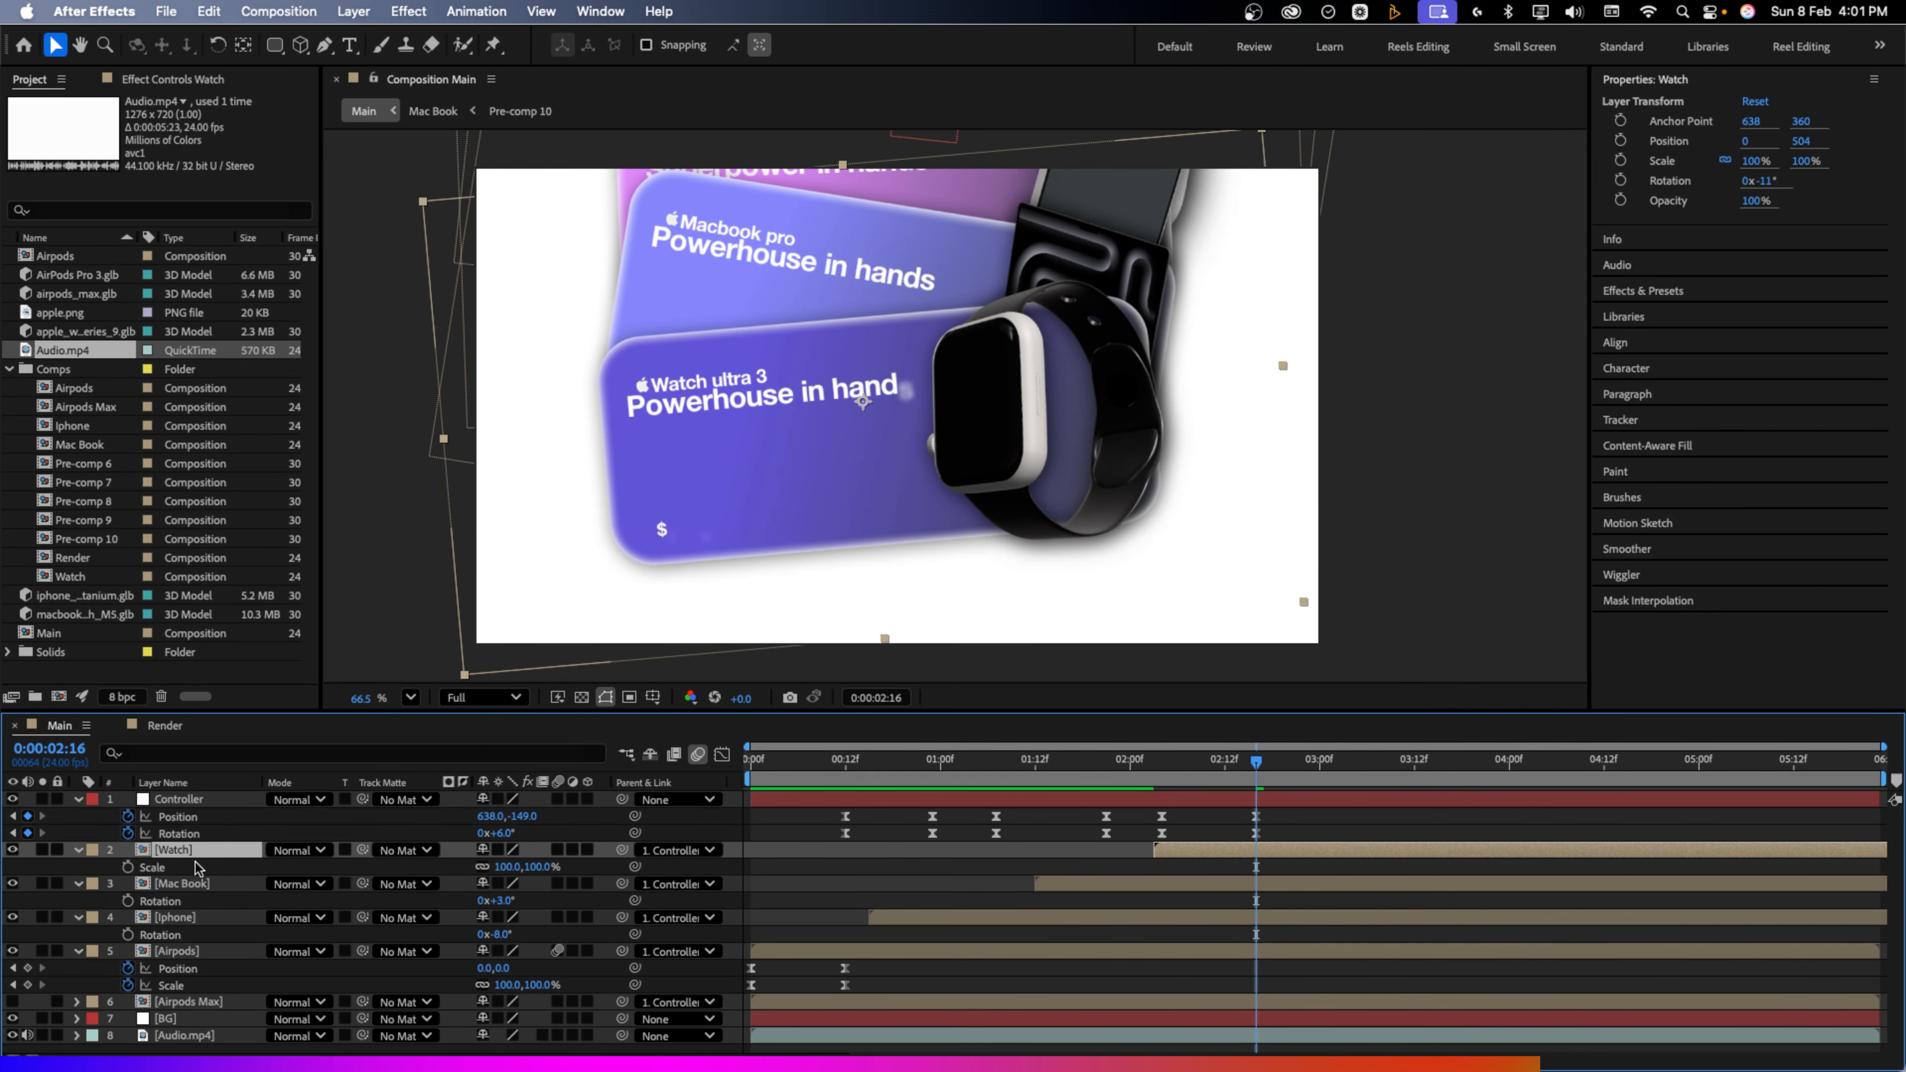
click(128, 867)
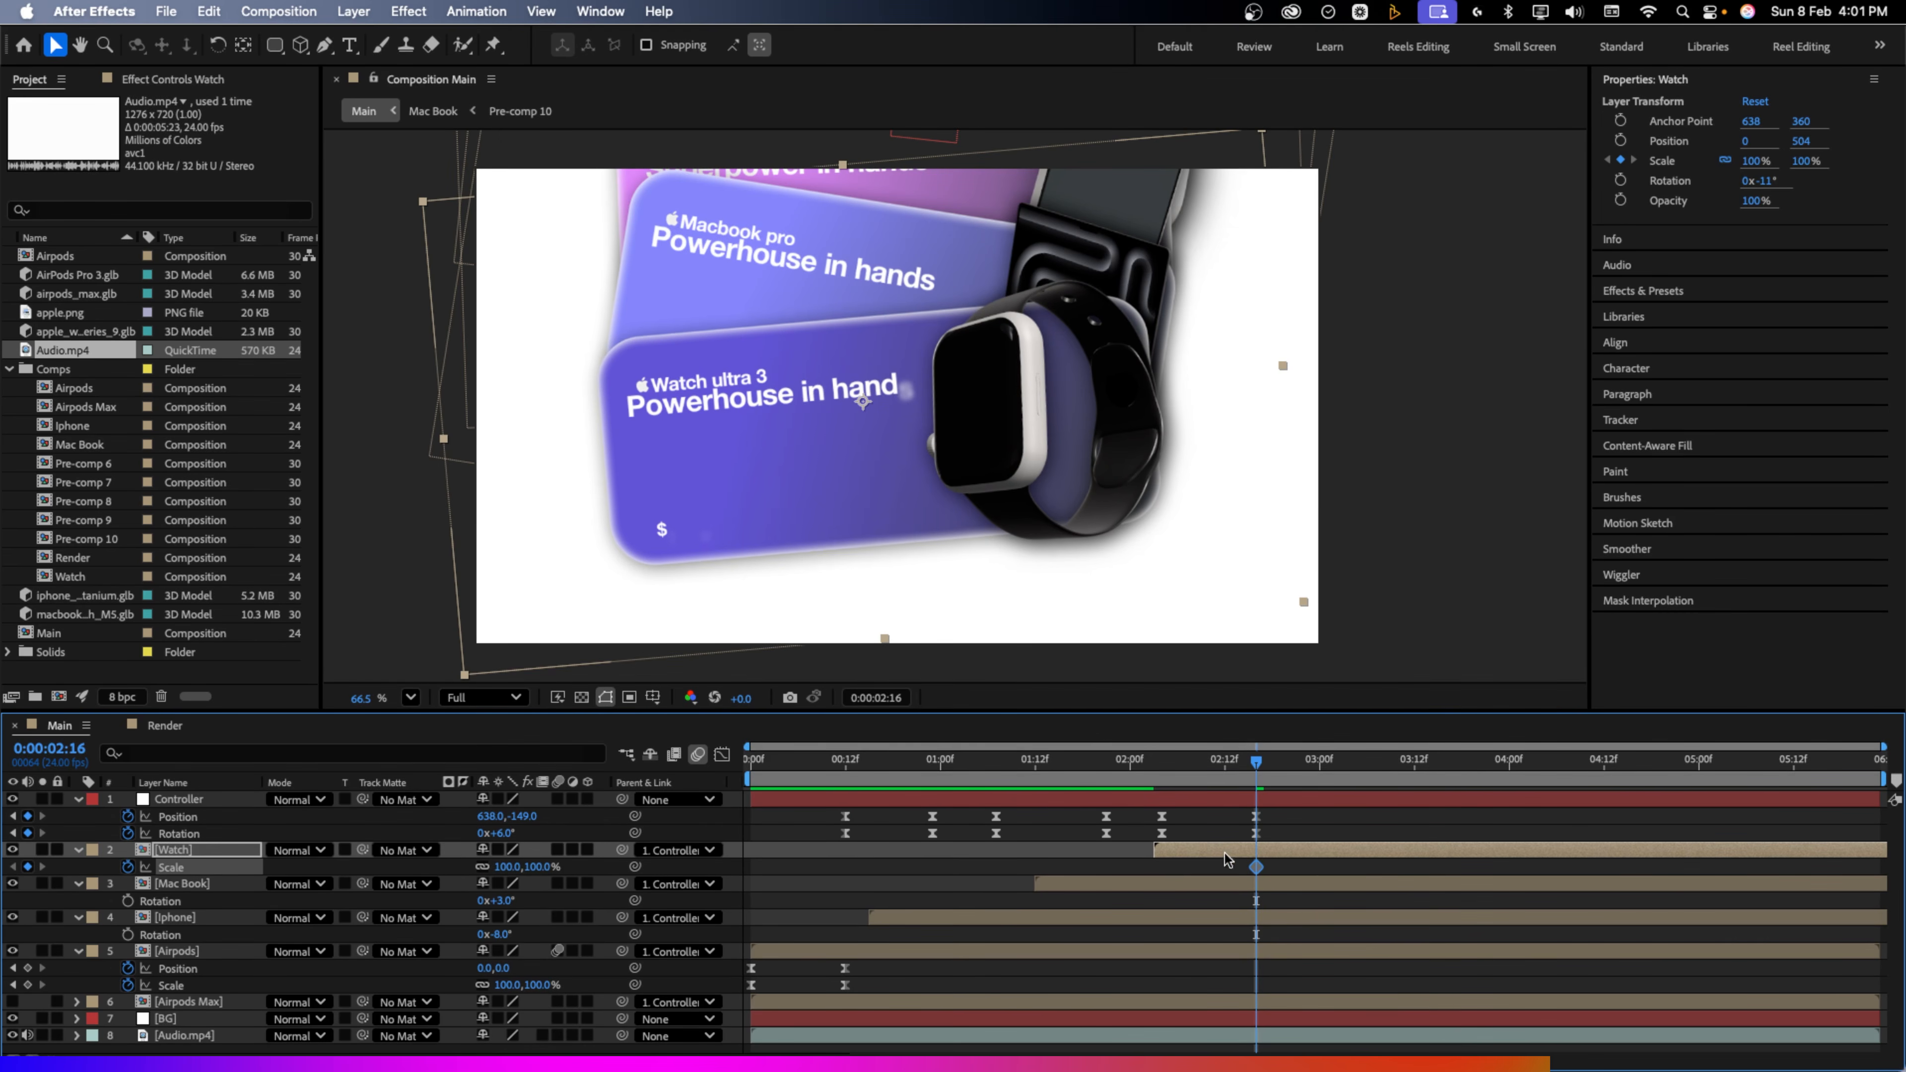
click(1226, 789)
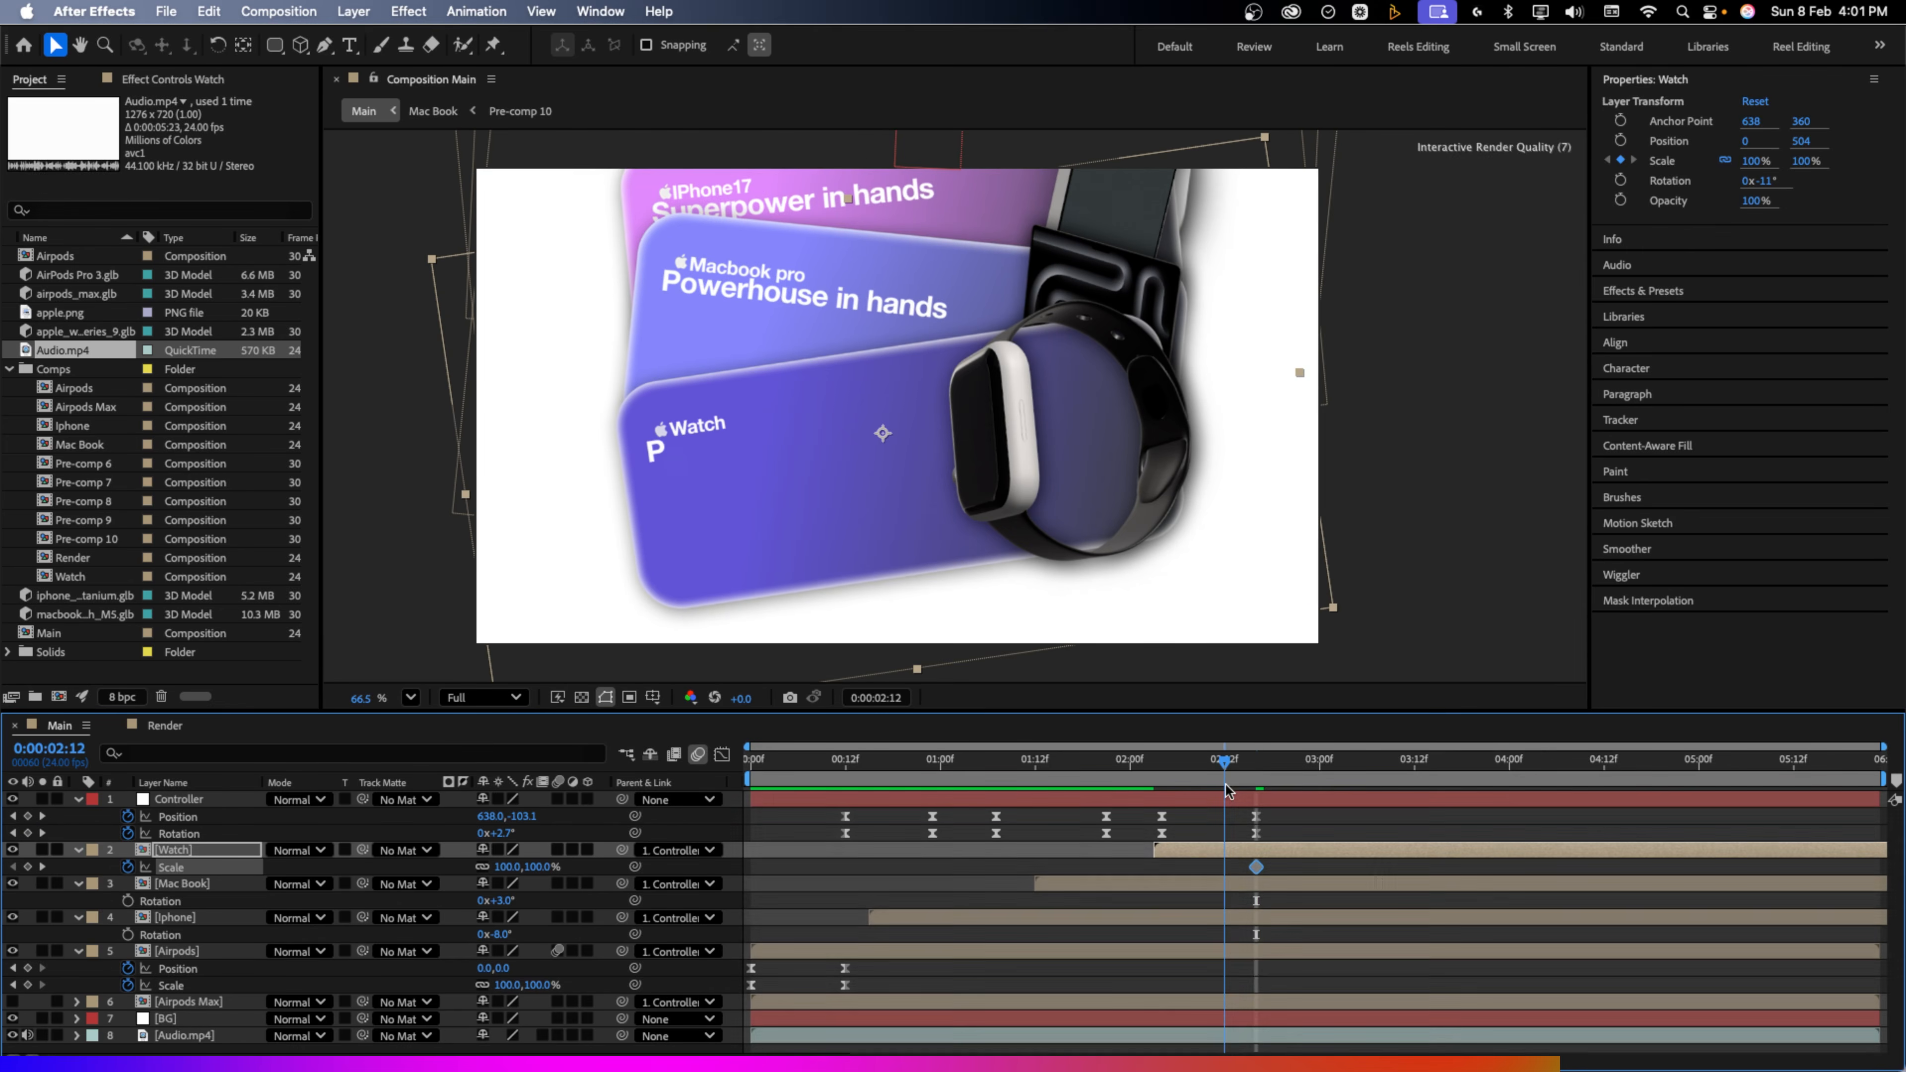
click(533, 869)
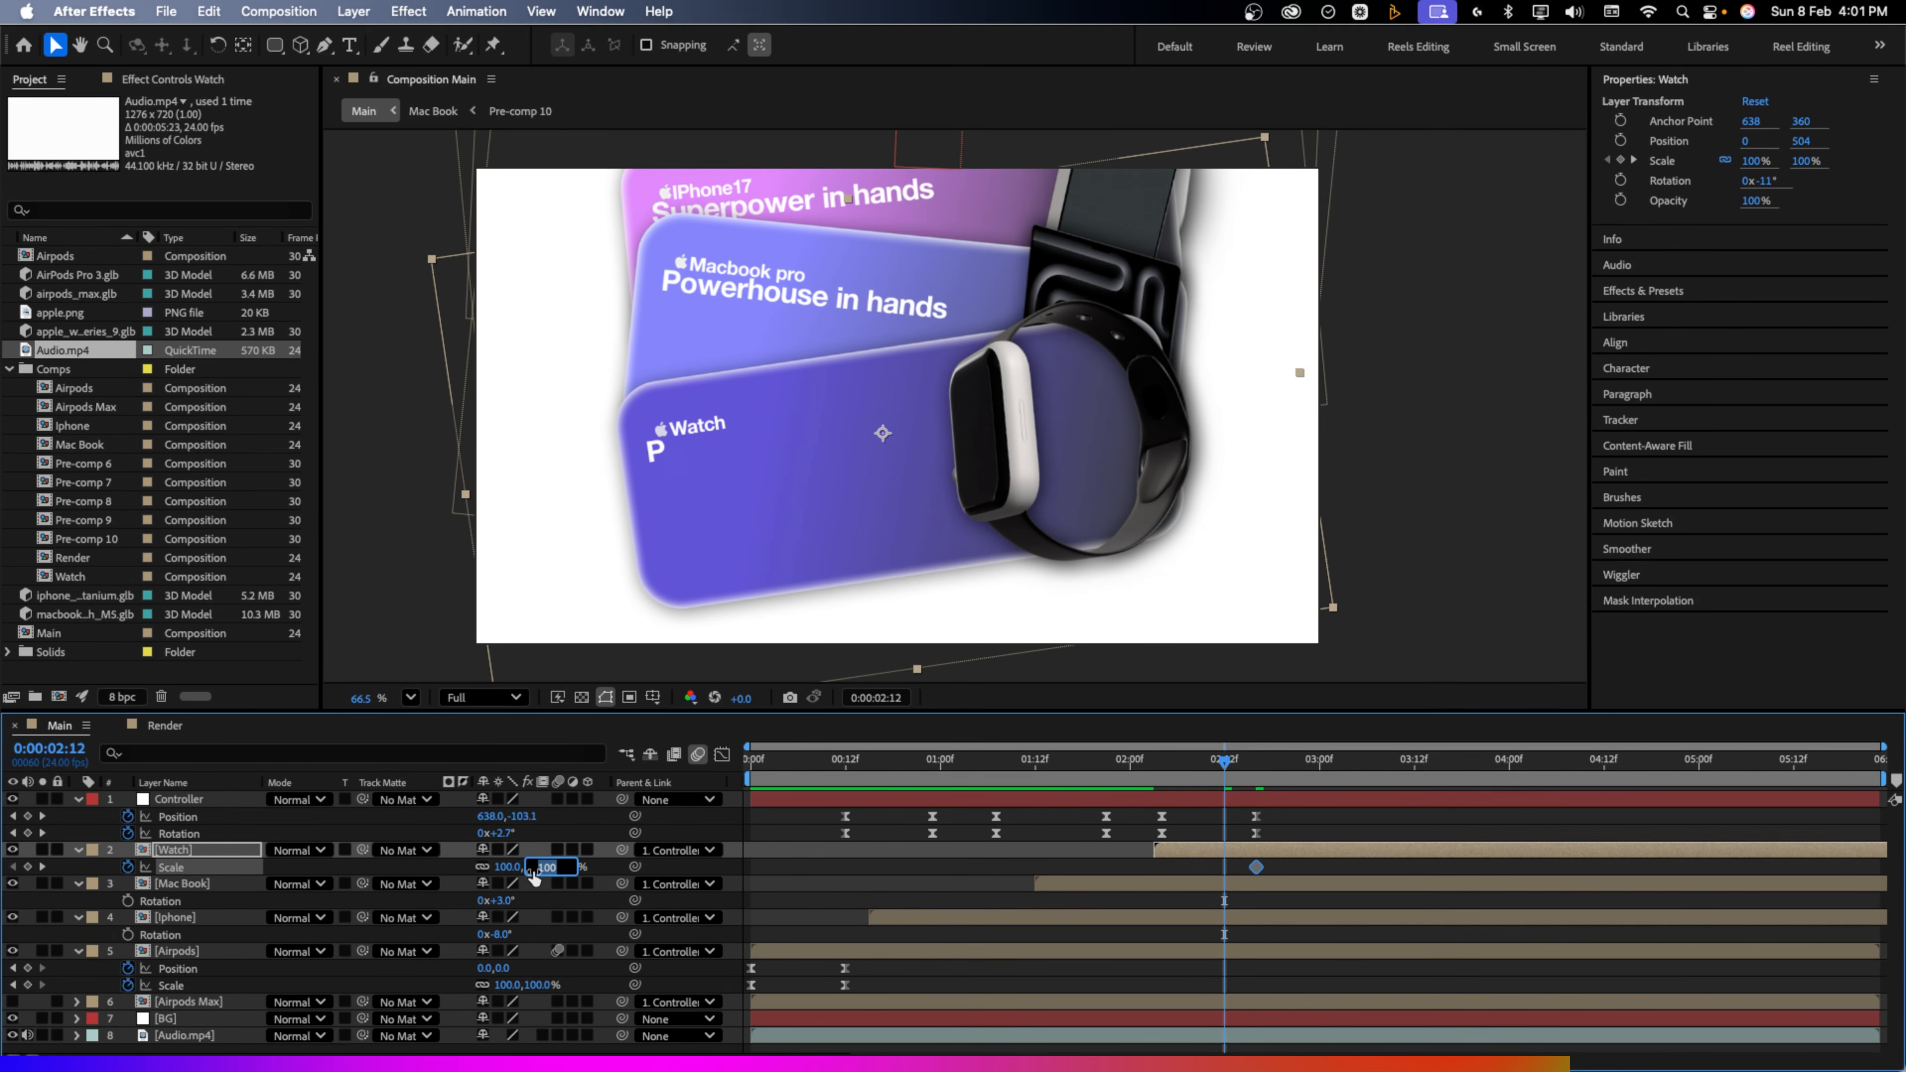
text(105)
key(Return)
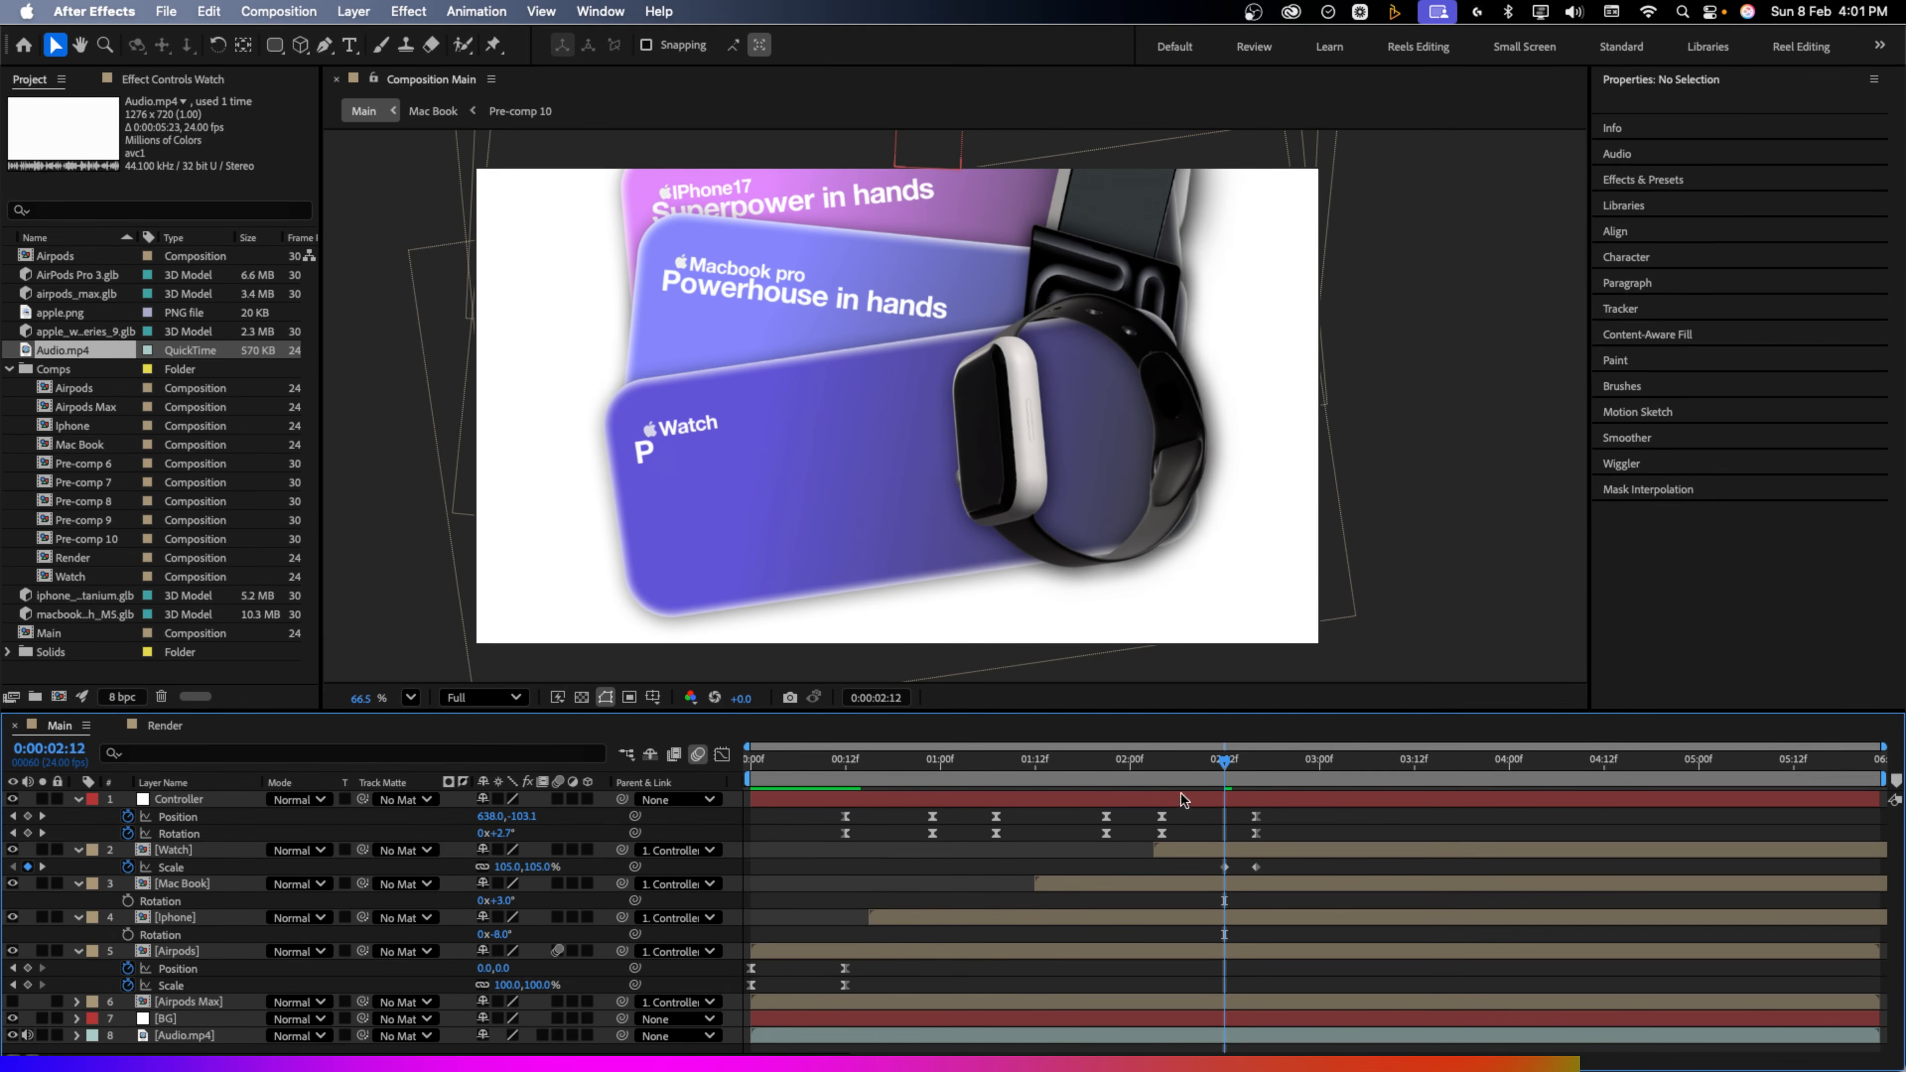
click(1162, 790)
drag(1162, 790, 1155, 790)
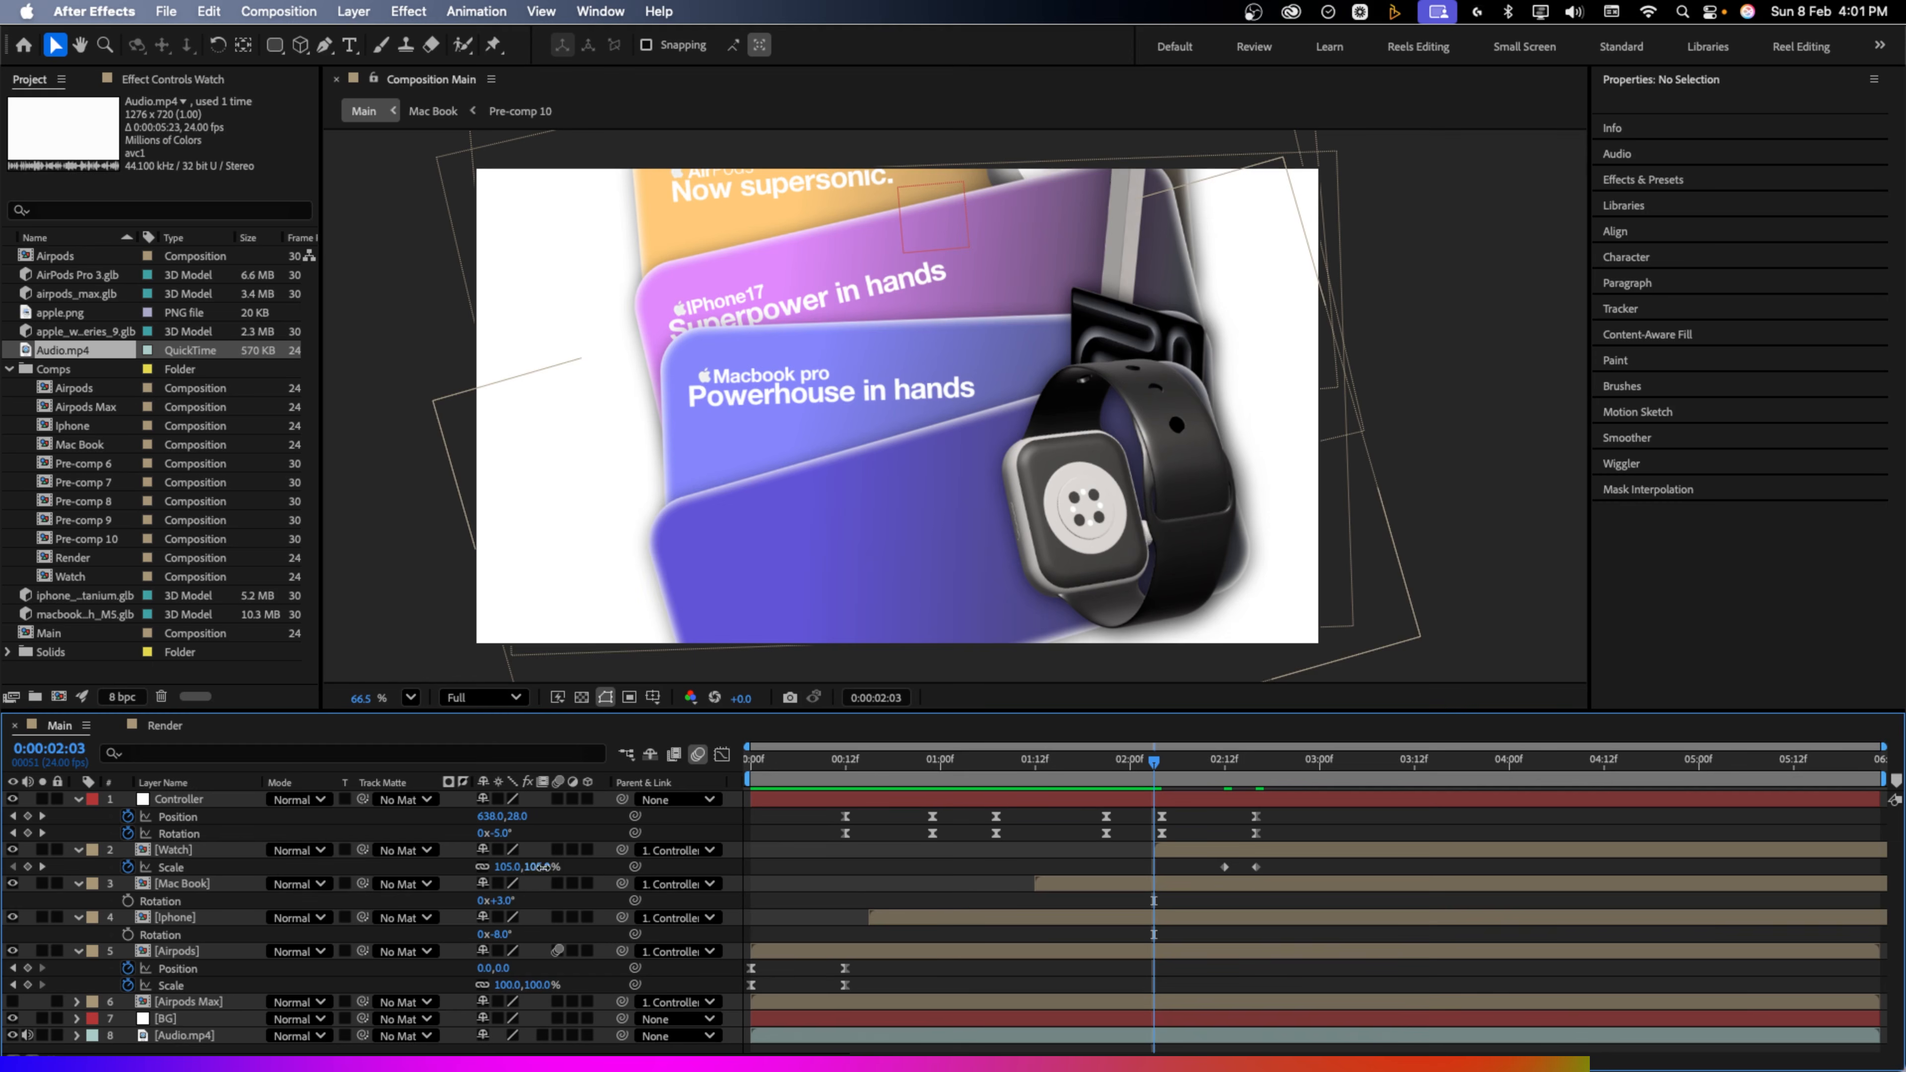
text(0)
key(Return)
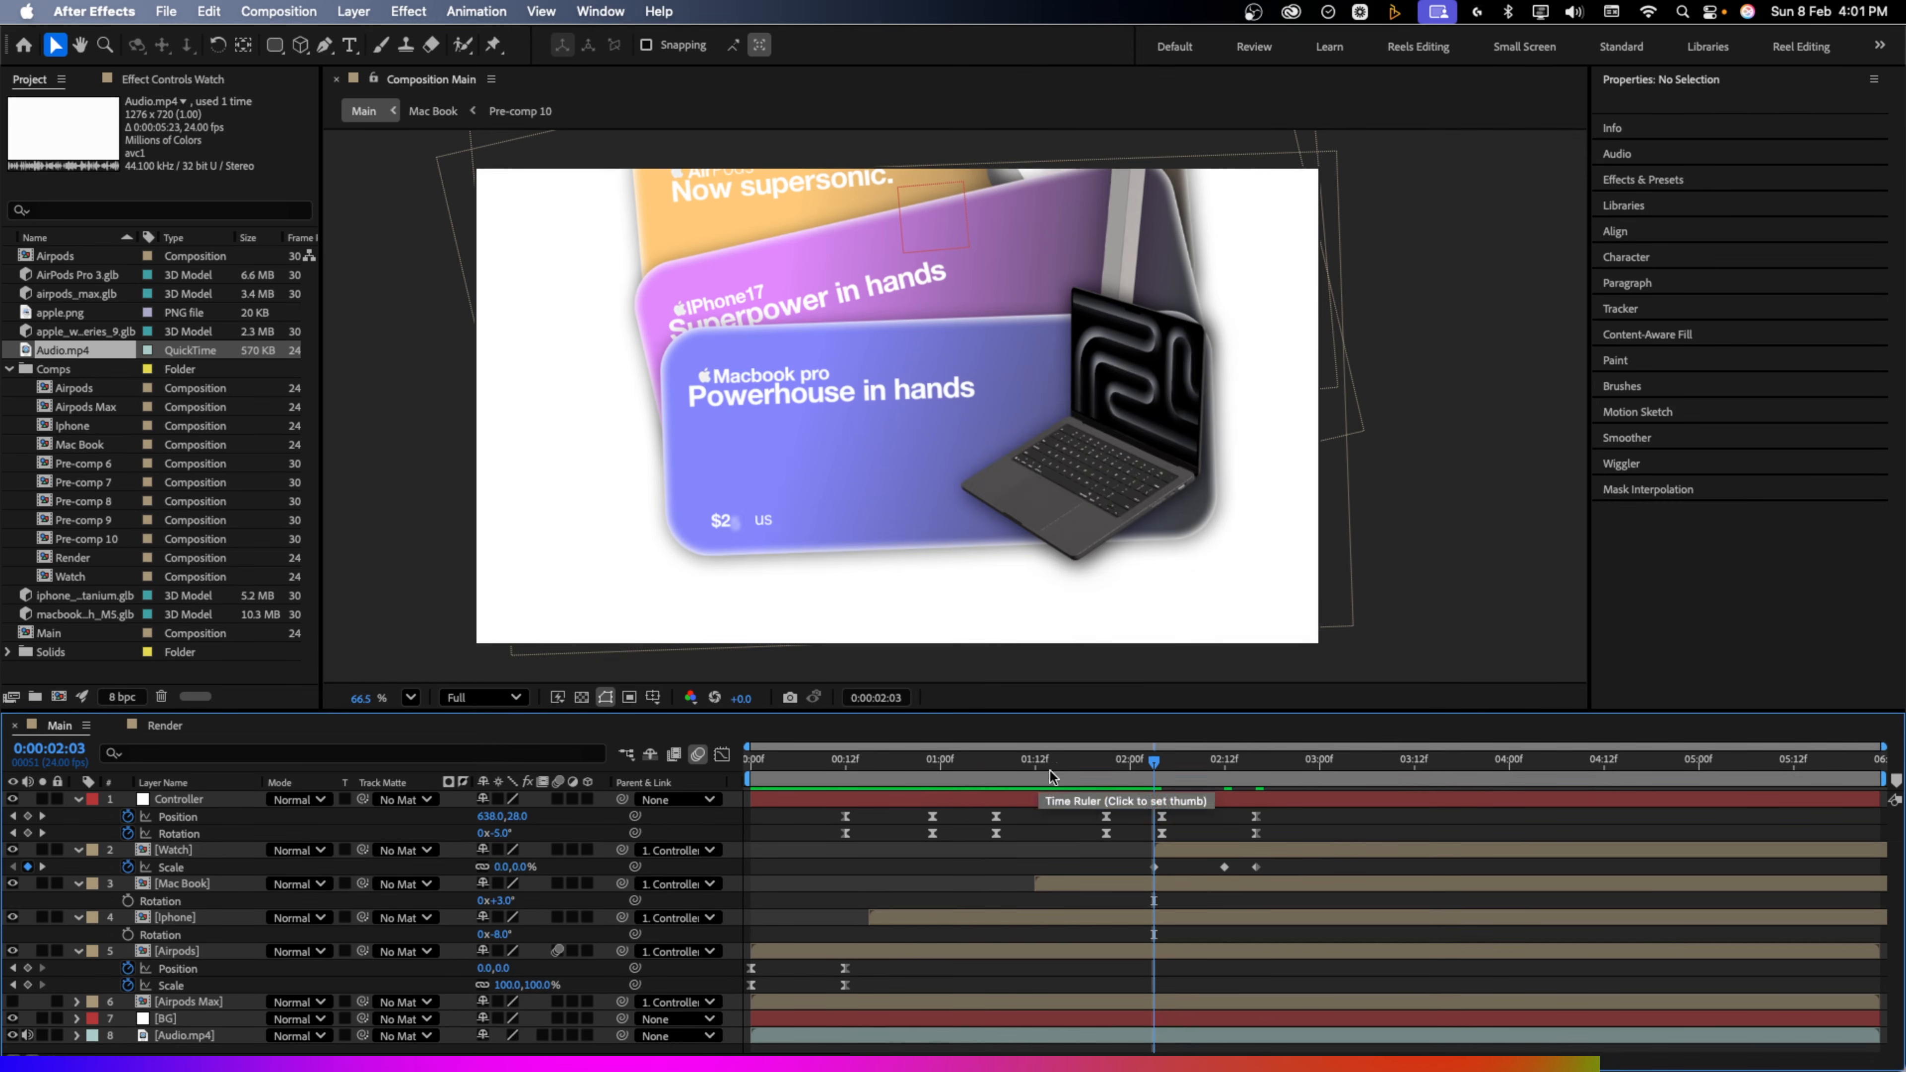
Preview the Watch pop-in up to 02:20 and select all layers
click(783, 773)
key(space)
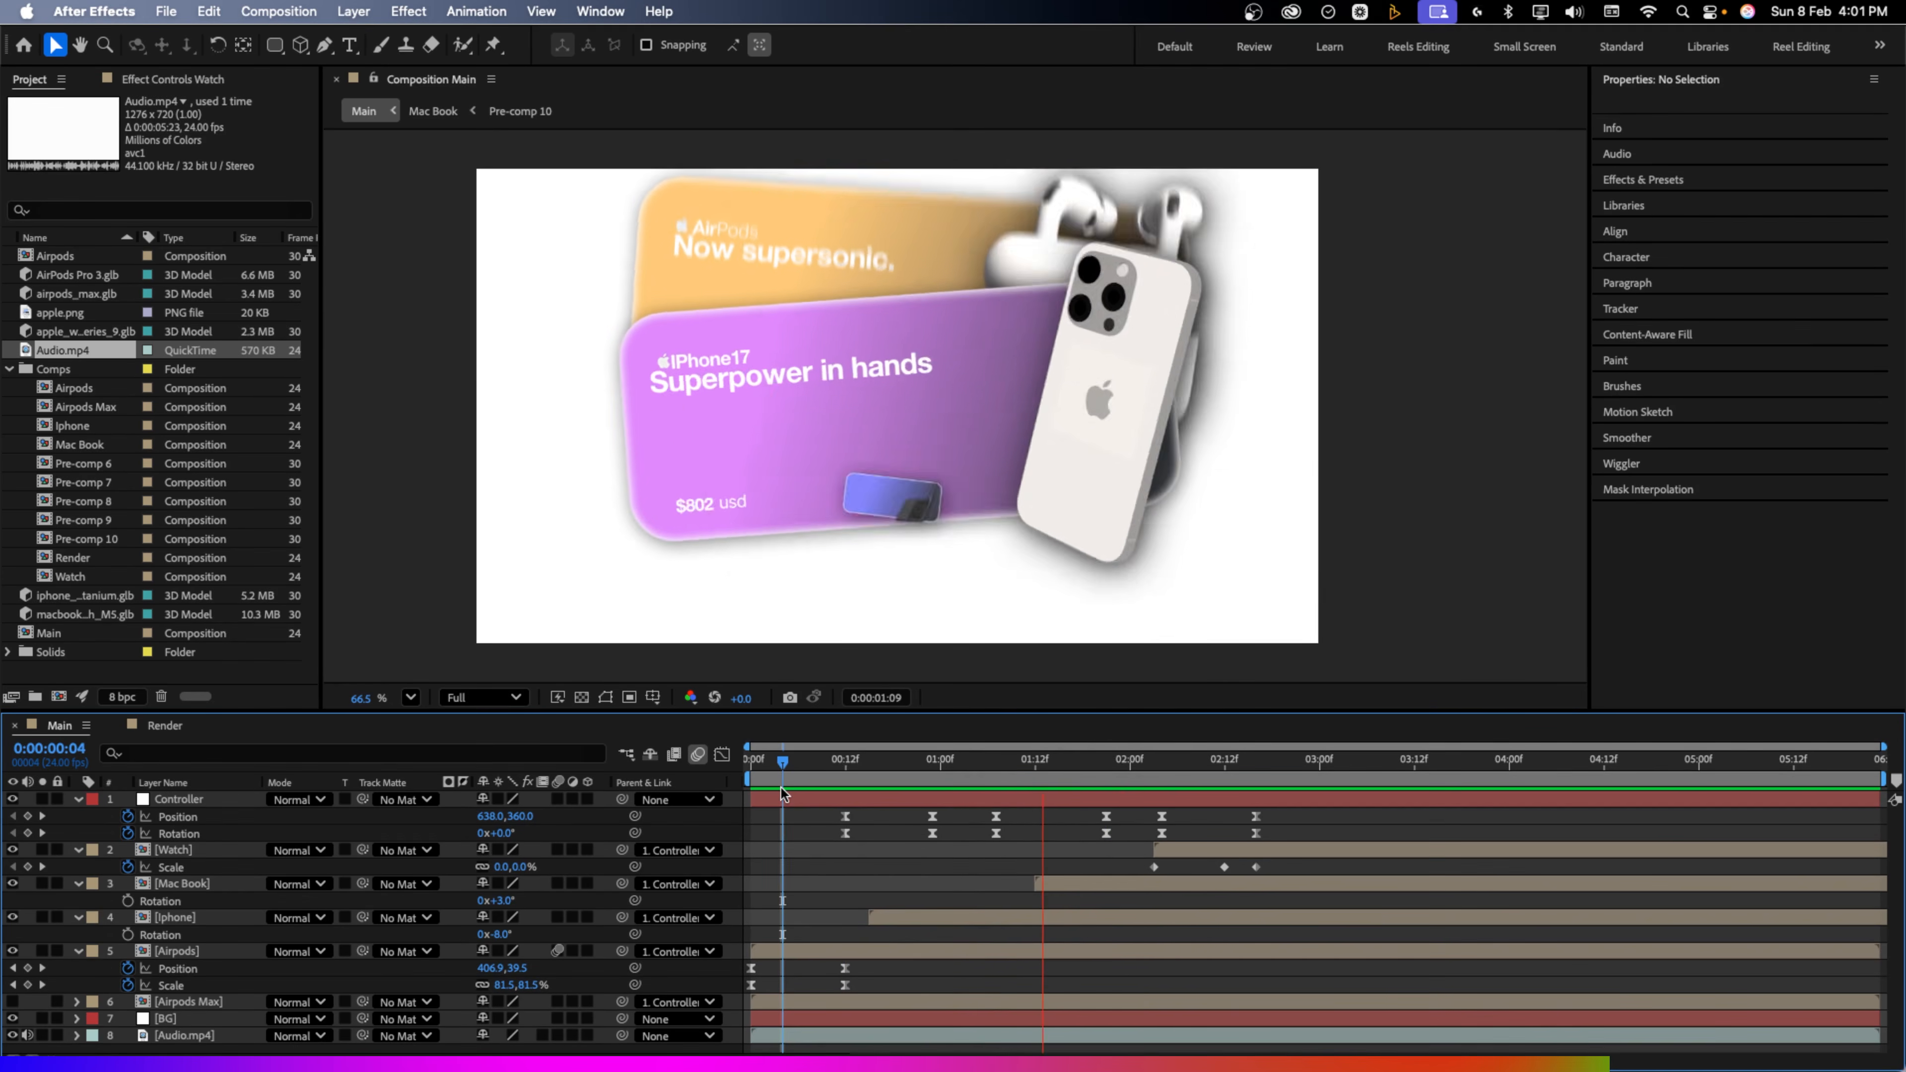
click(1288, 771)
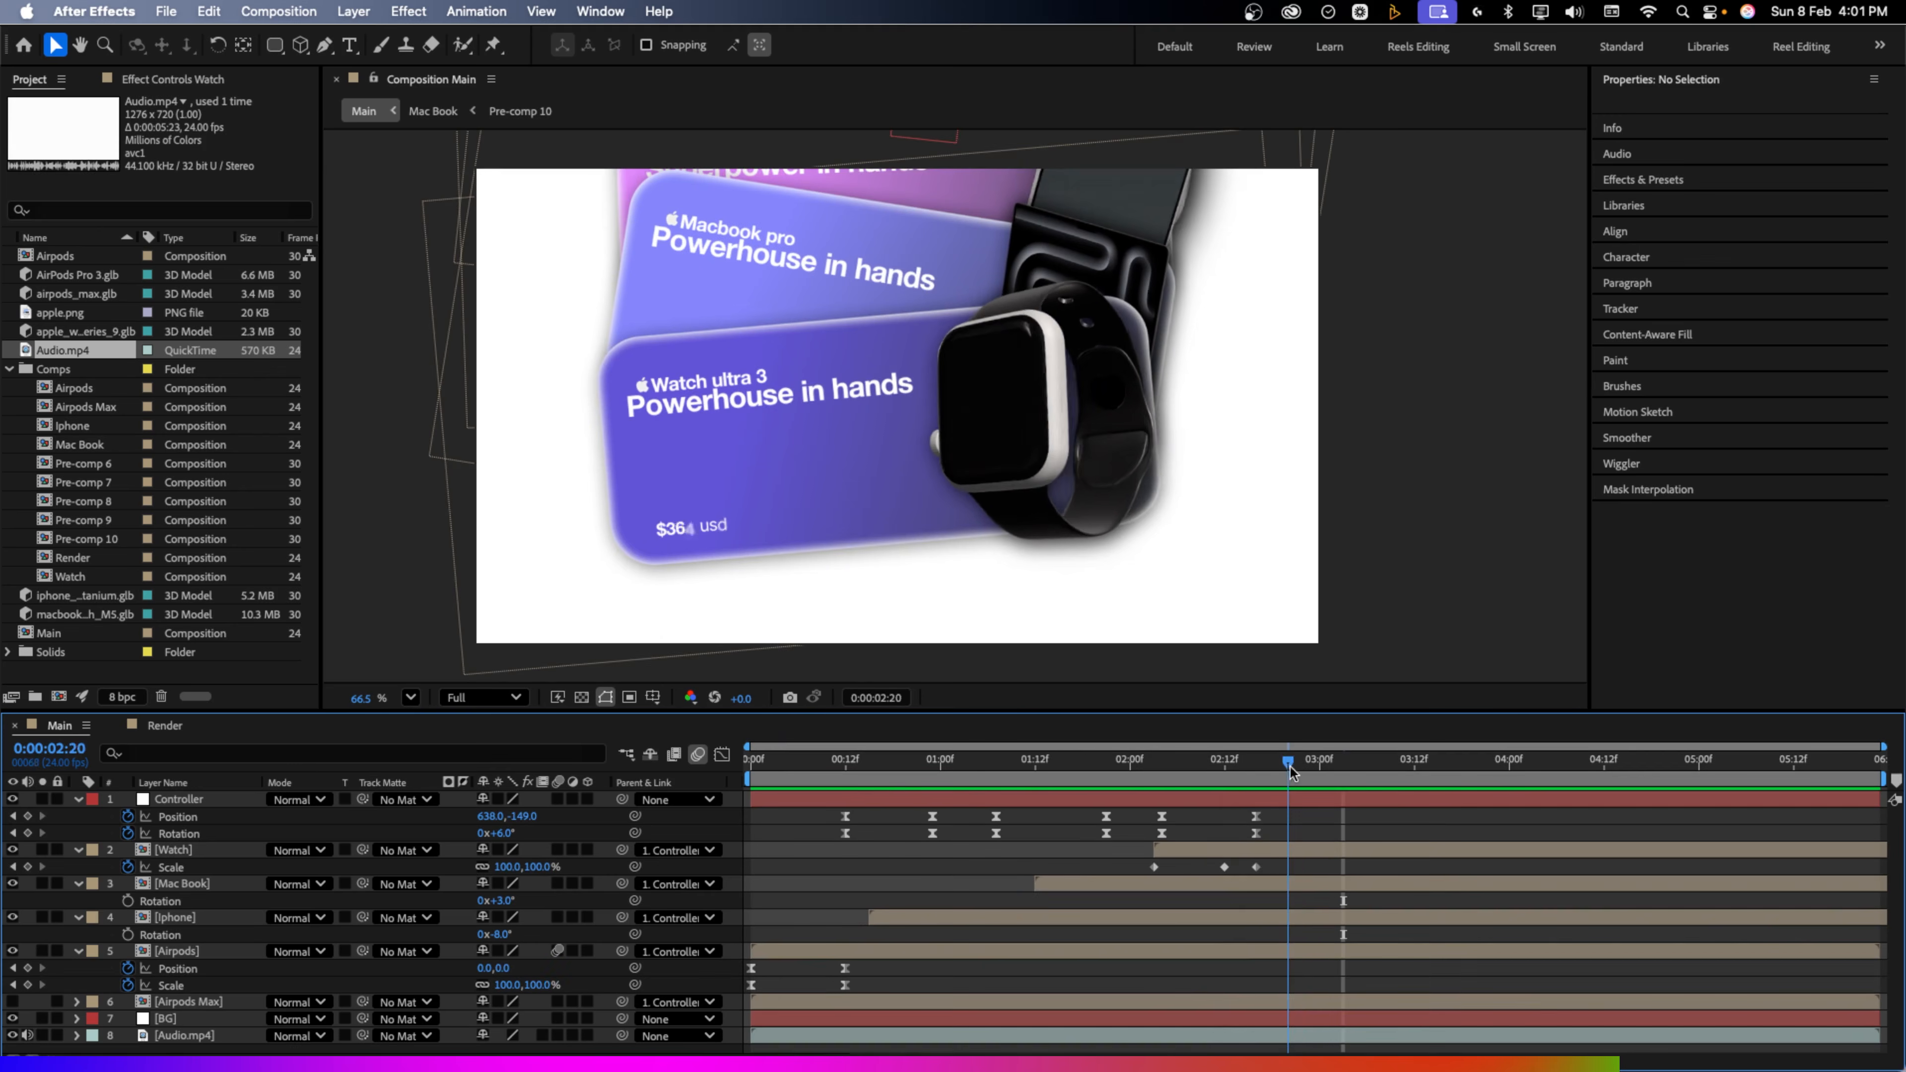
drag(1288, 772, 959, 773)
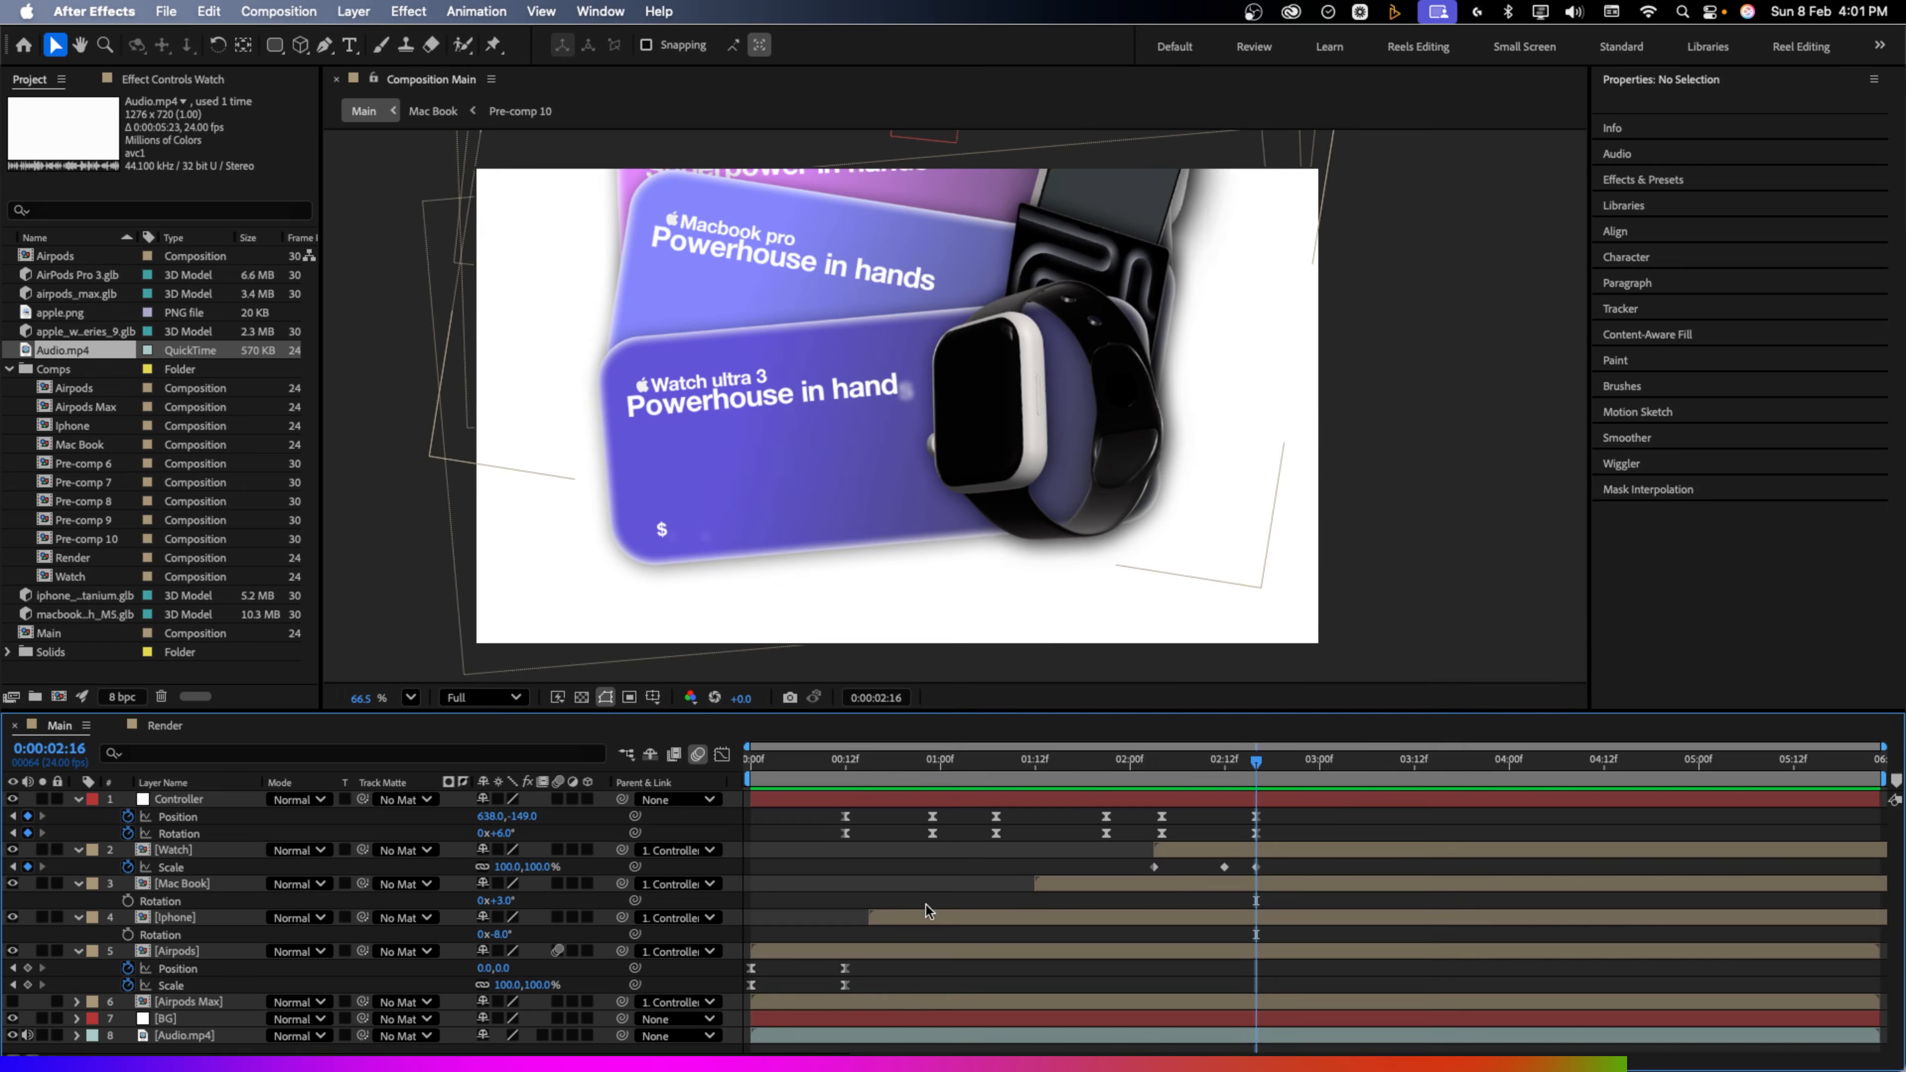
key(super+a)
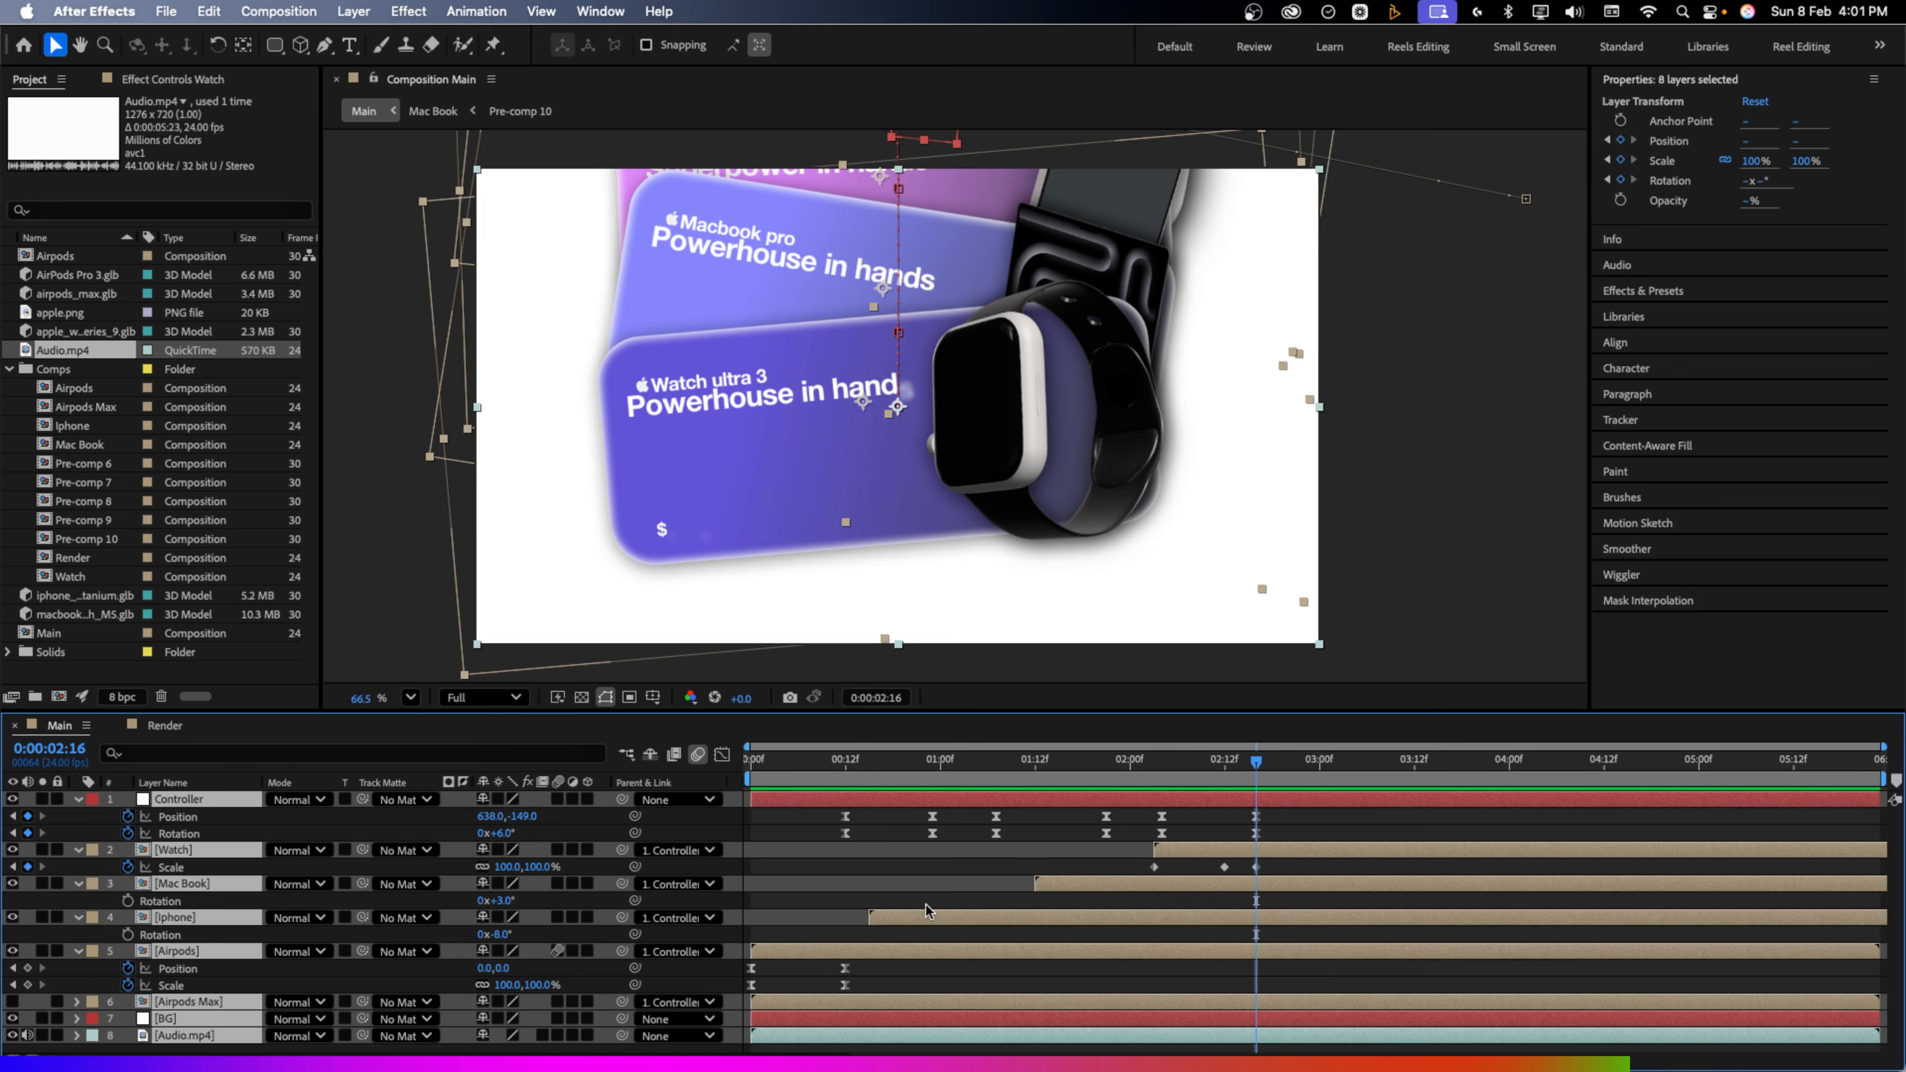
Apply Easy Ease to the scale keyframes and preview the animation
key(u)
key(u)
key(u)
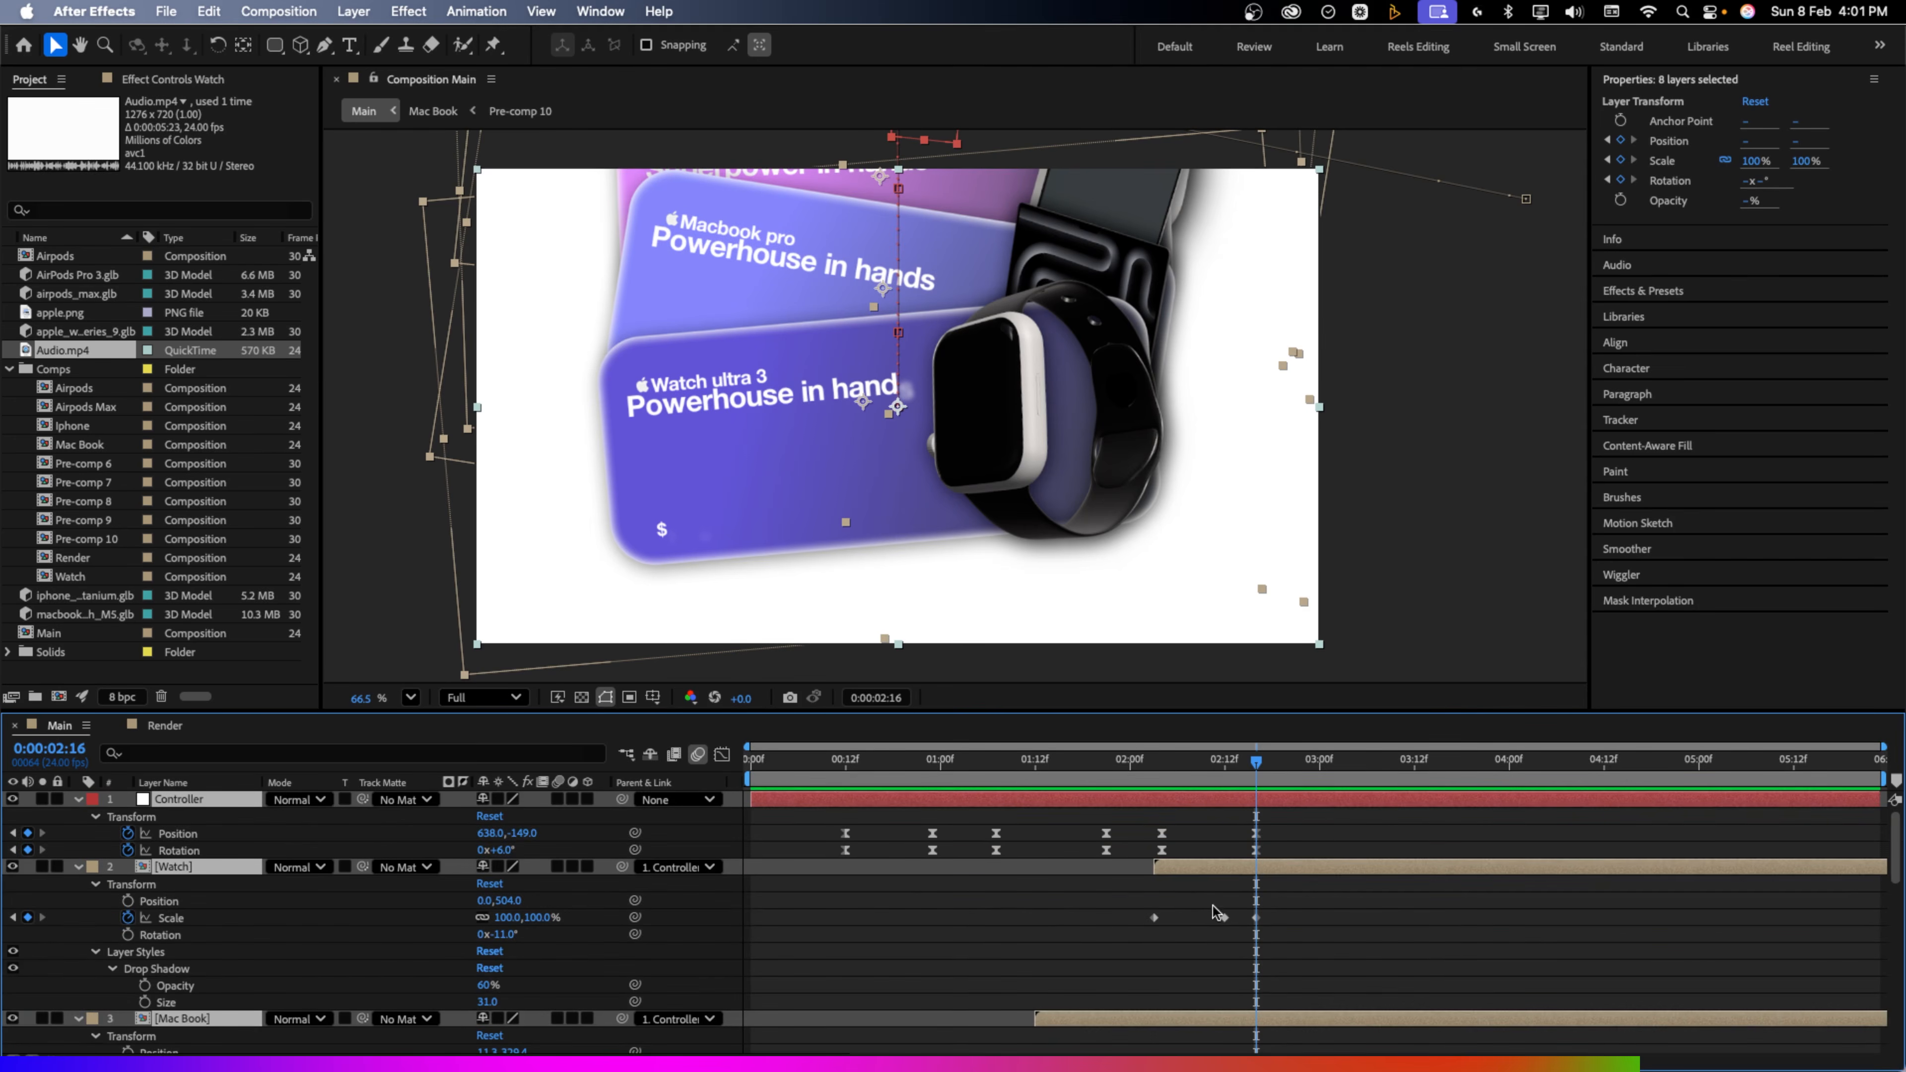
key(u)
drag(1281, 866, 849, 959)
key(F9)
key(Home)
key(space)
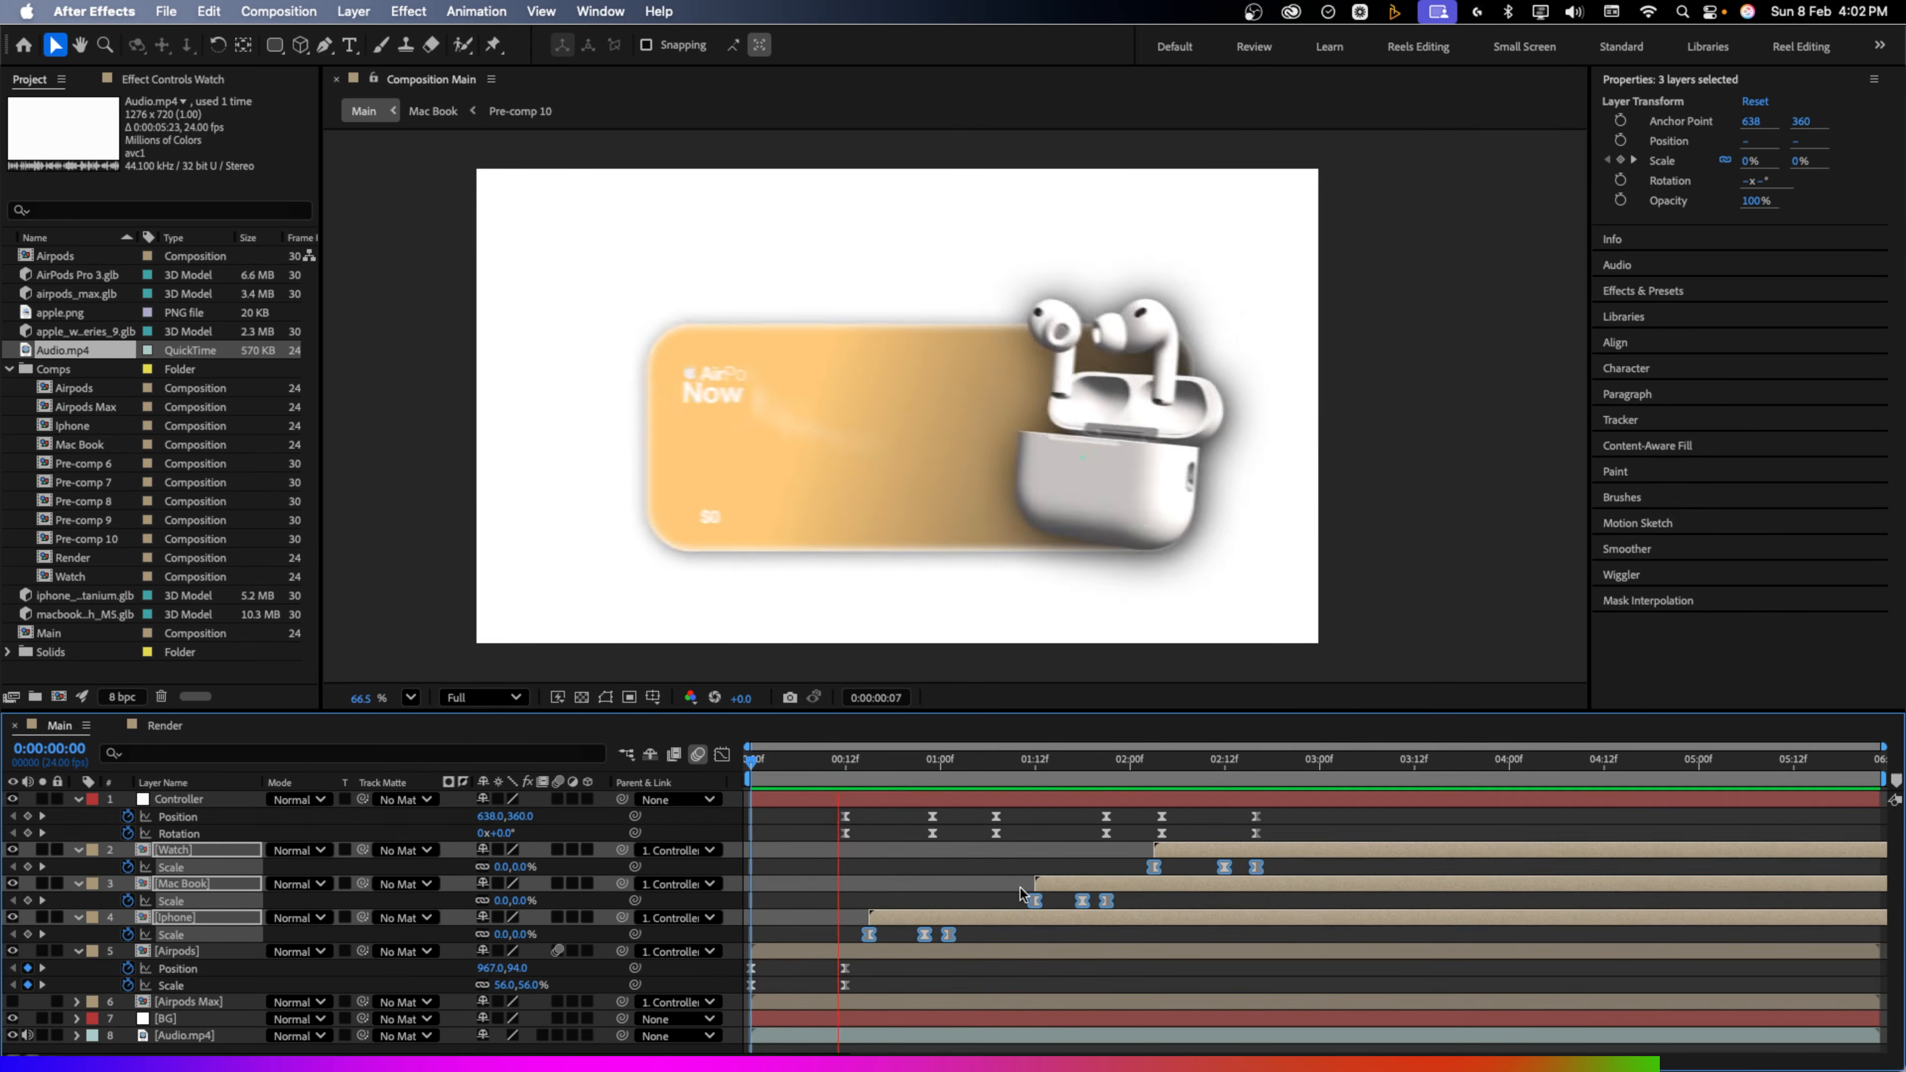
key(space)
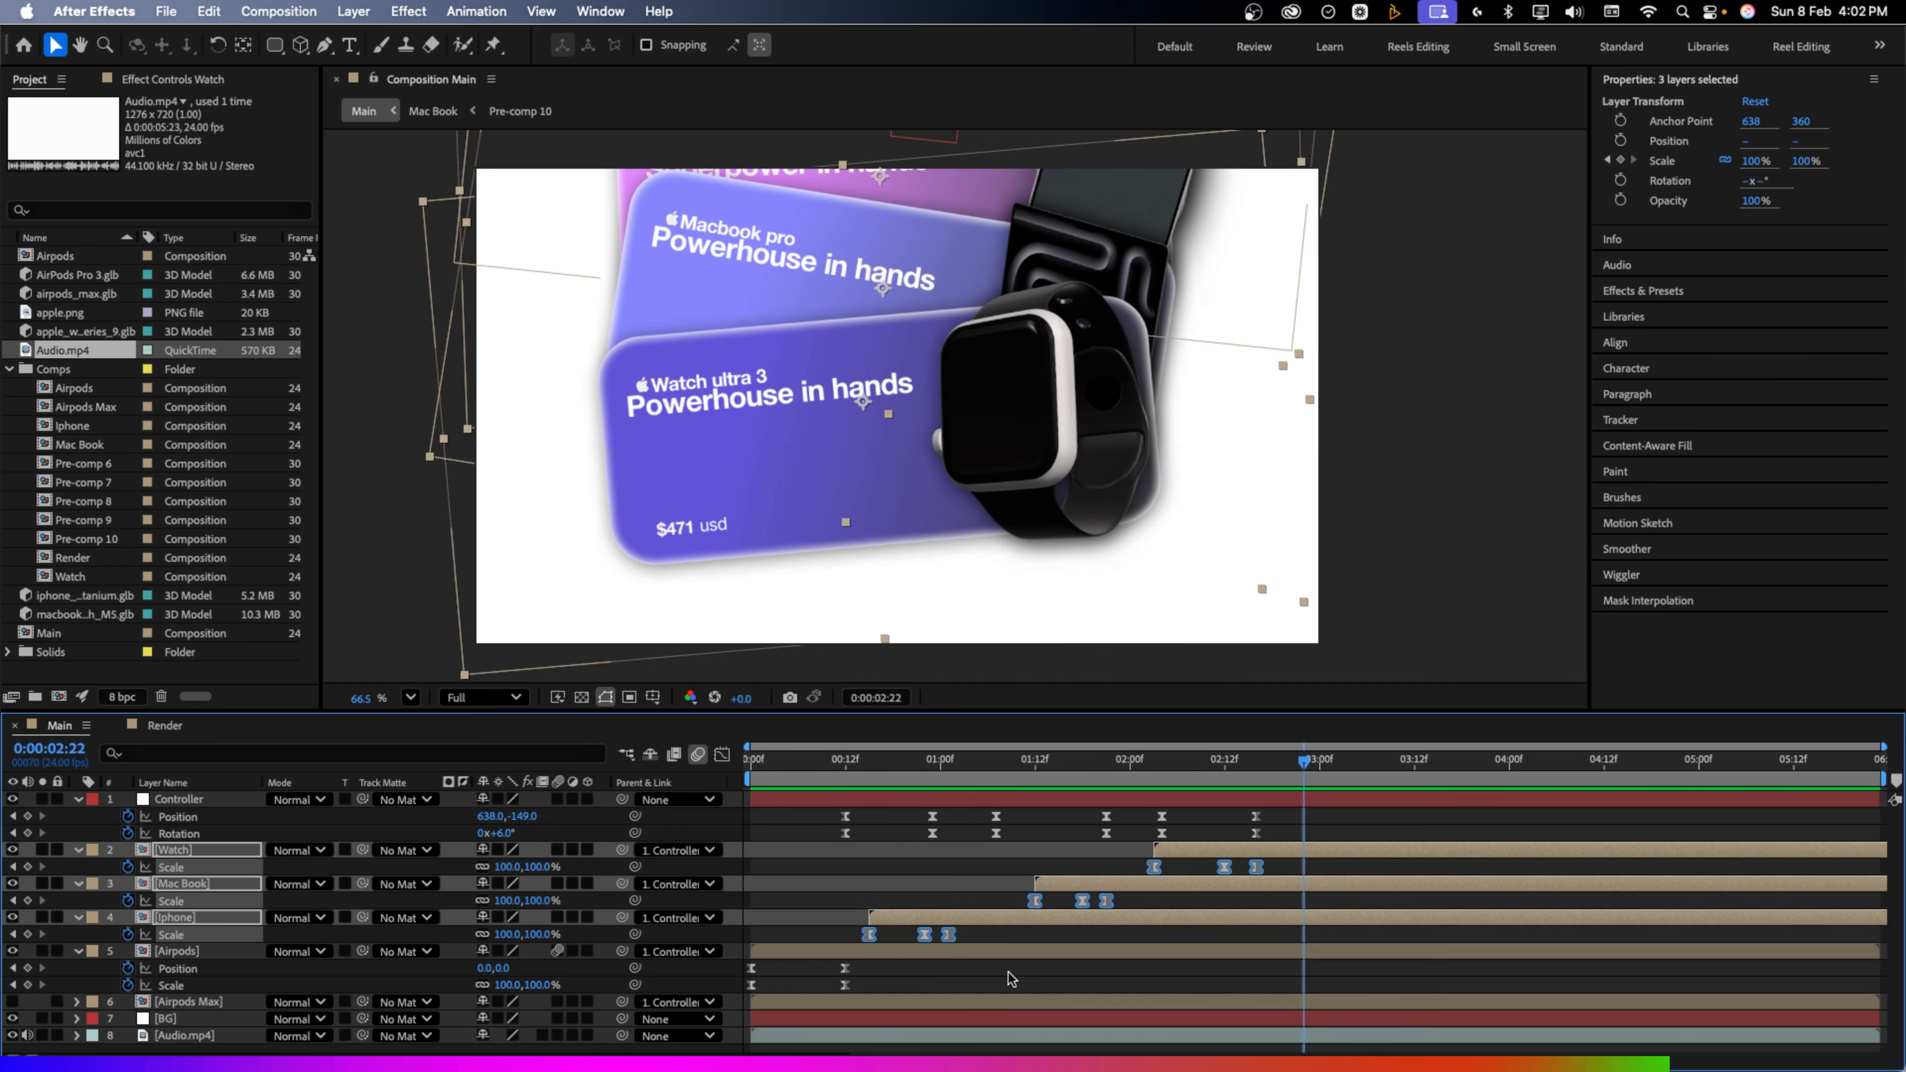
click(1008, 973)
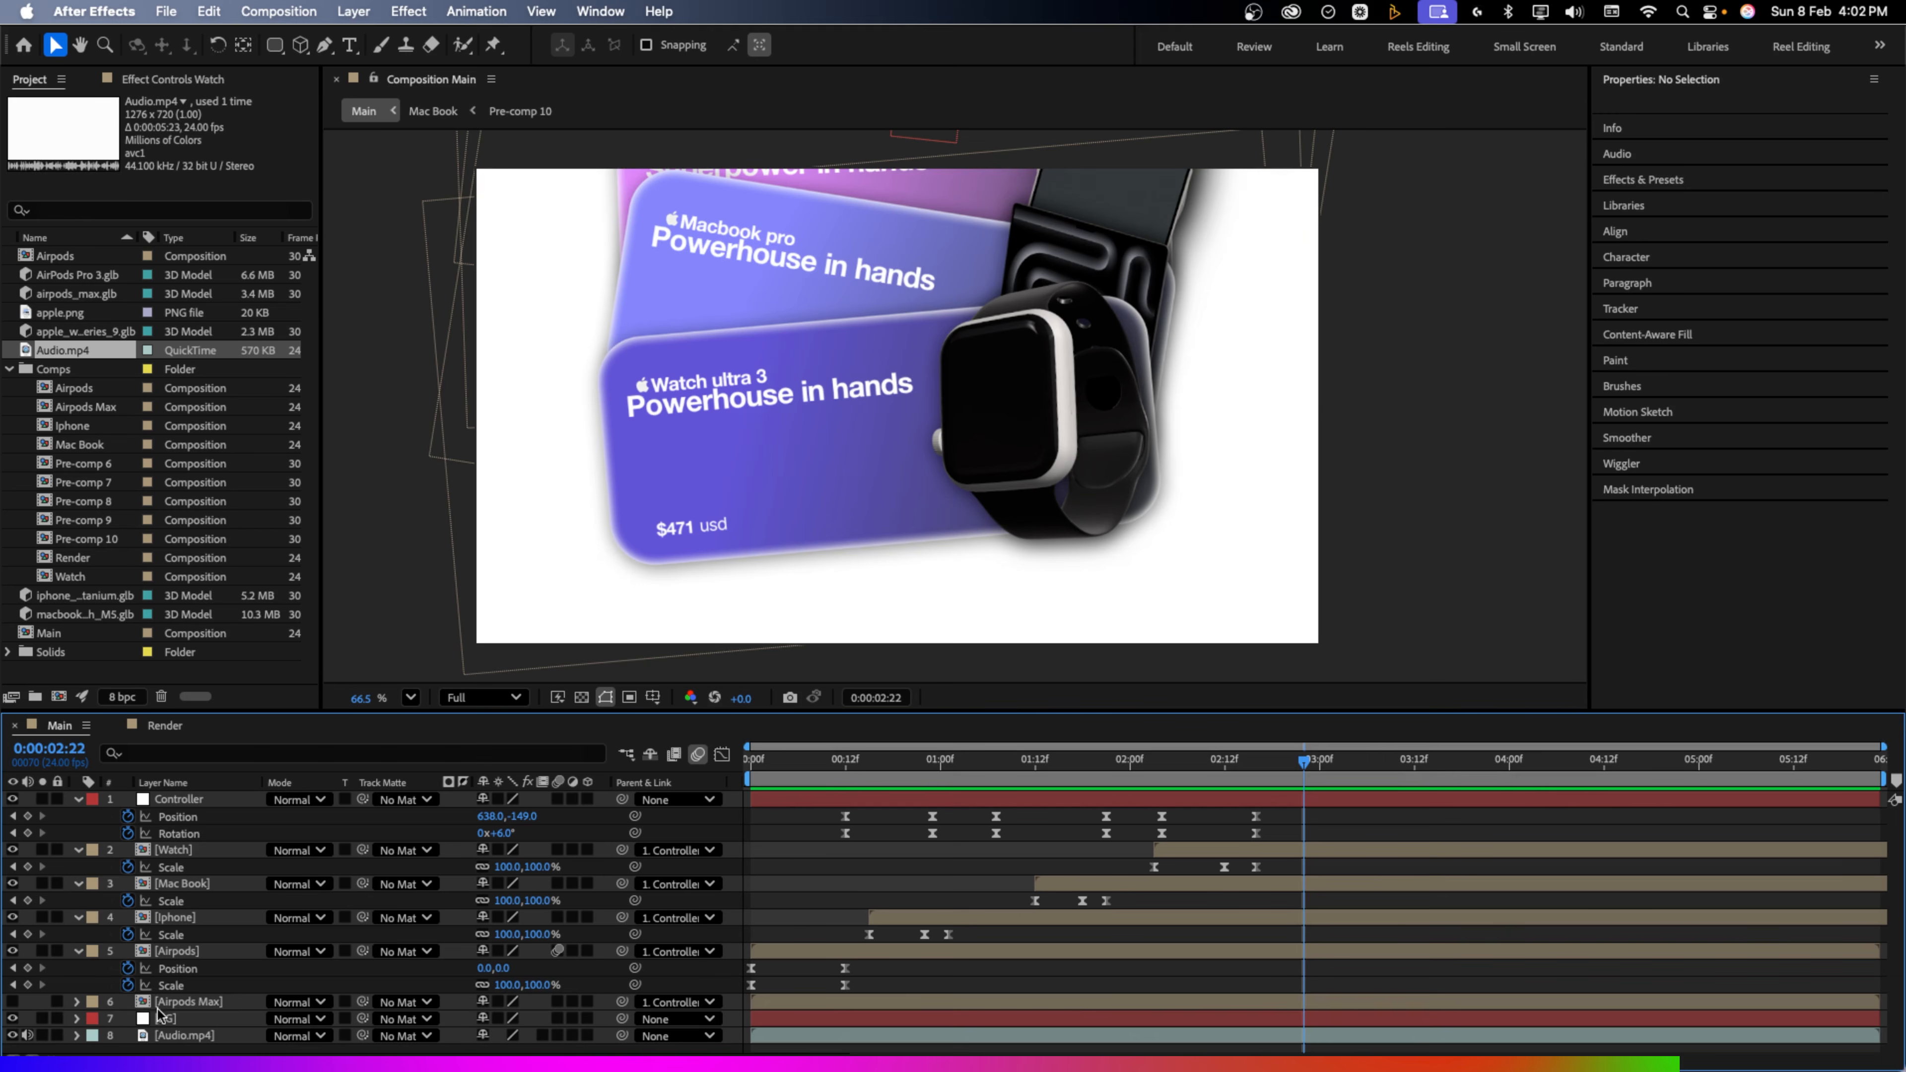
Make Airpods Max the visible top card and keyframe Controller rising to Y -330 with -2° tilt
drag(161, 1003, 171, 852)
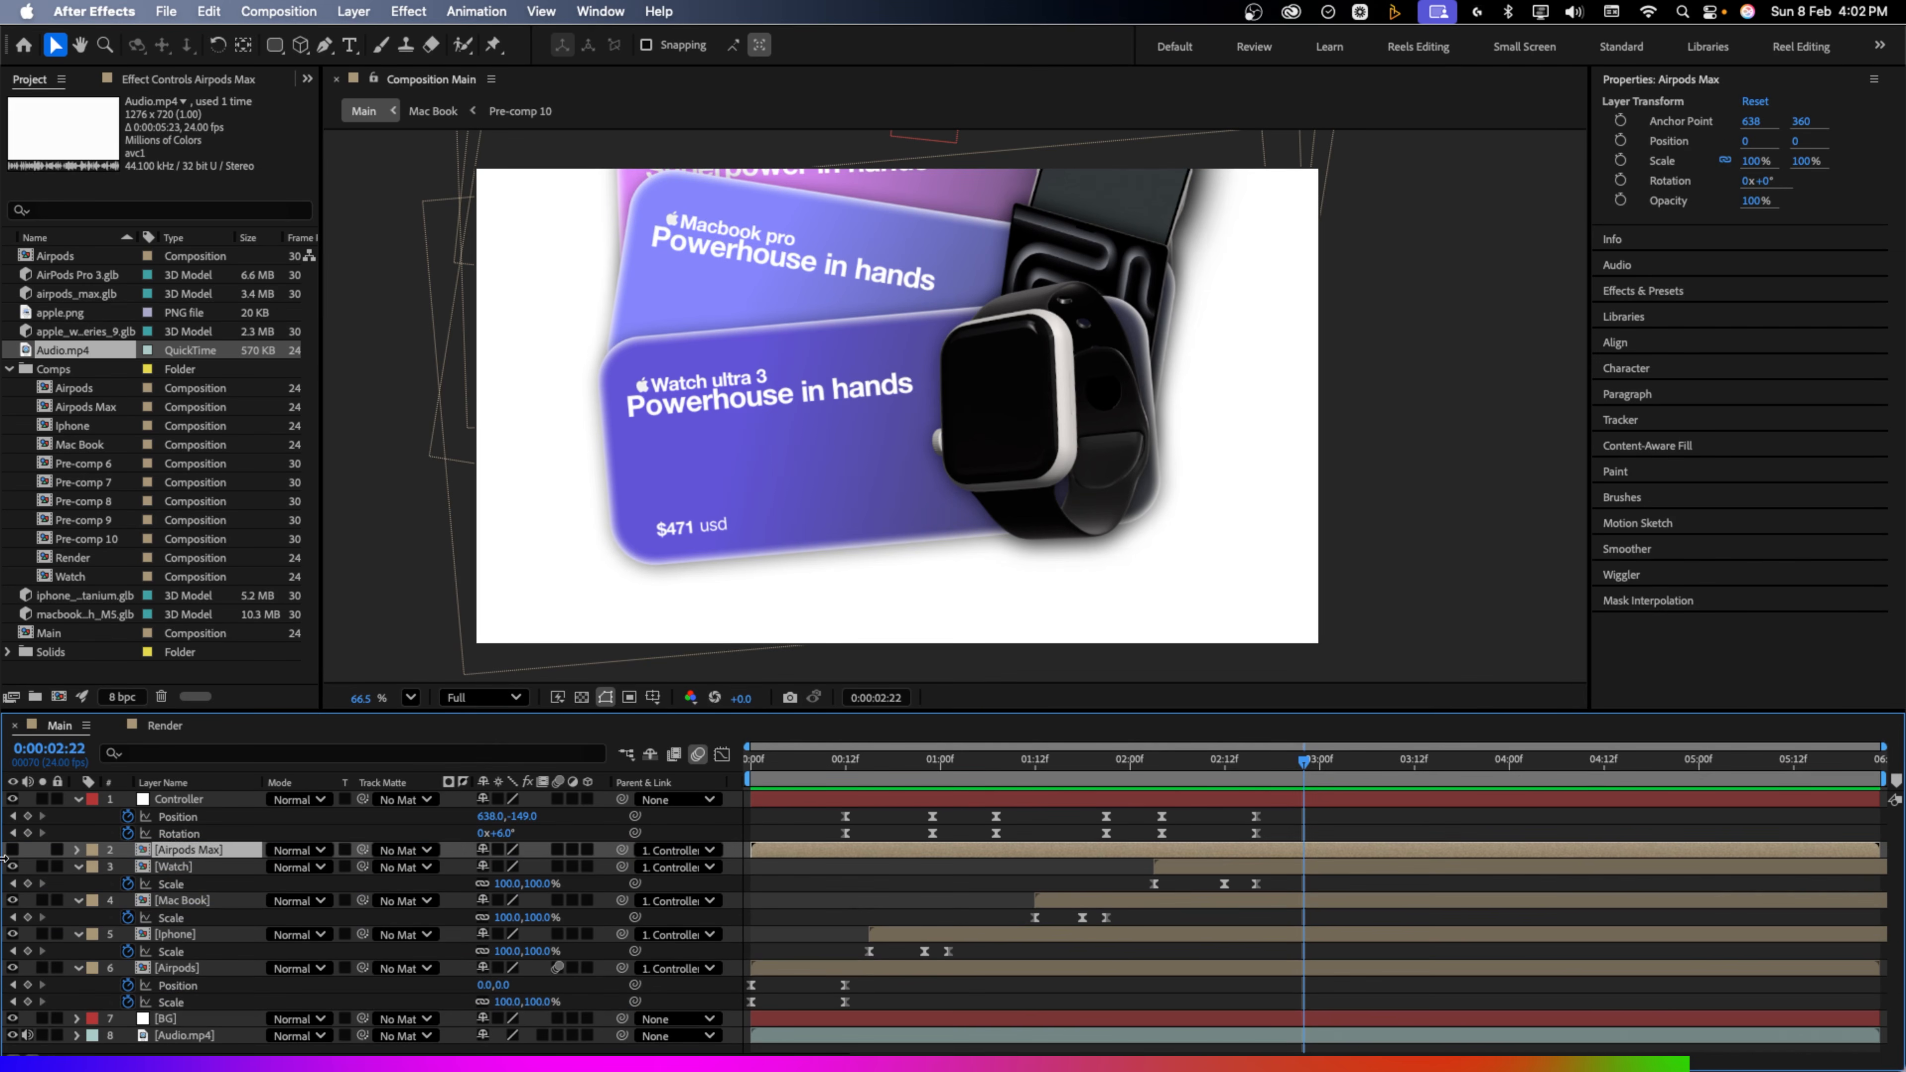
click(12, 849)
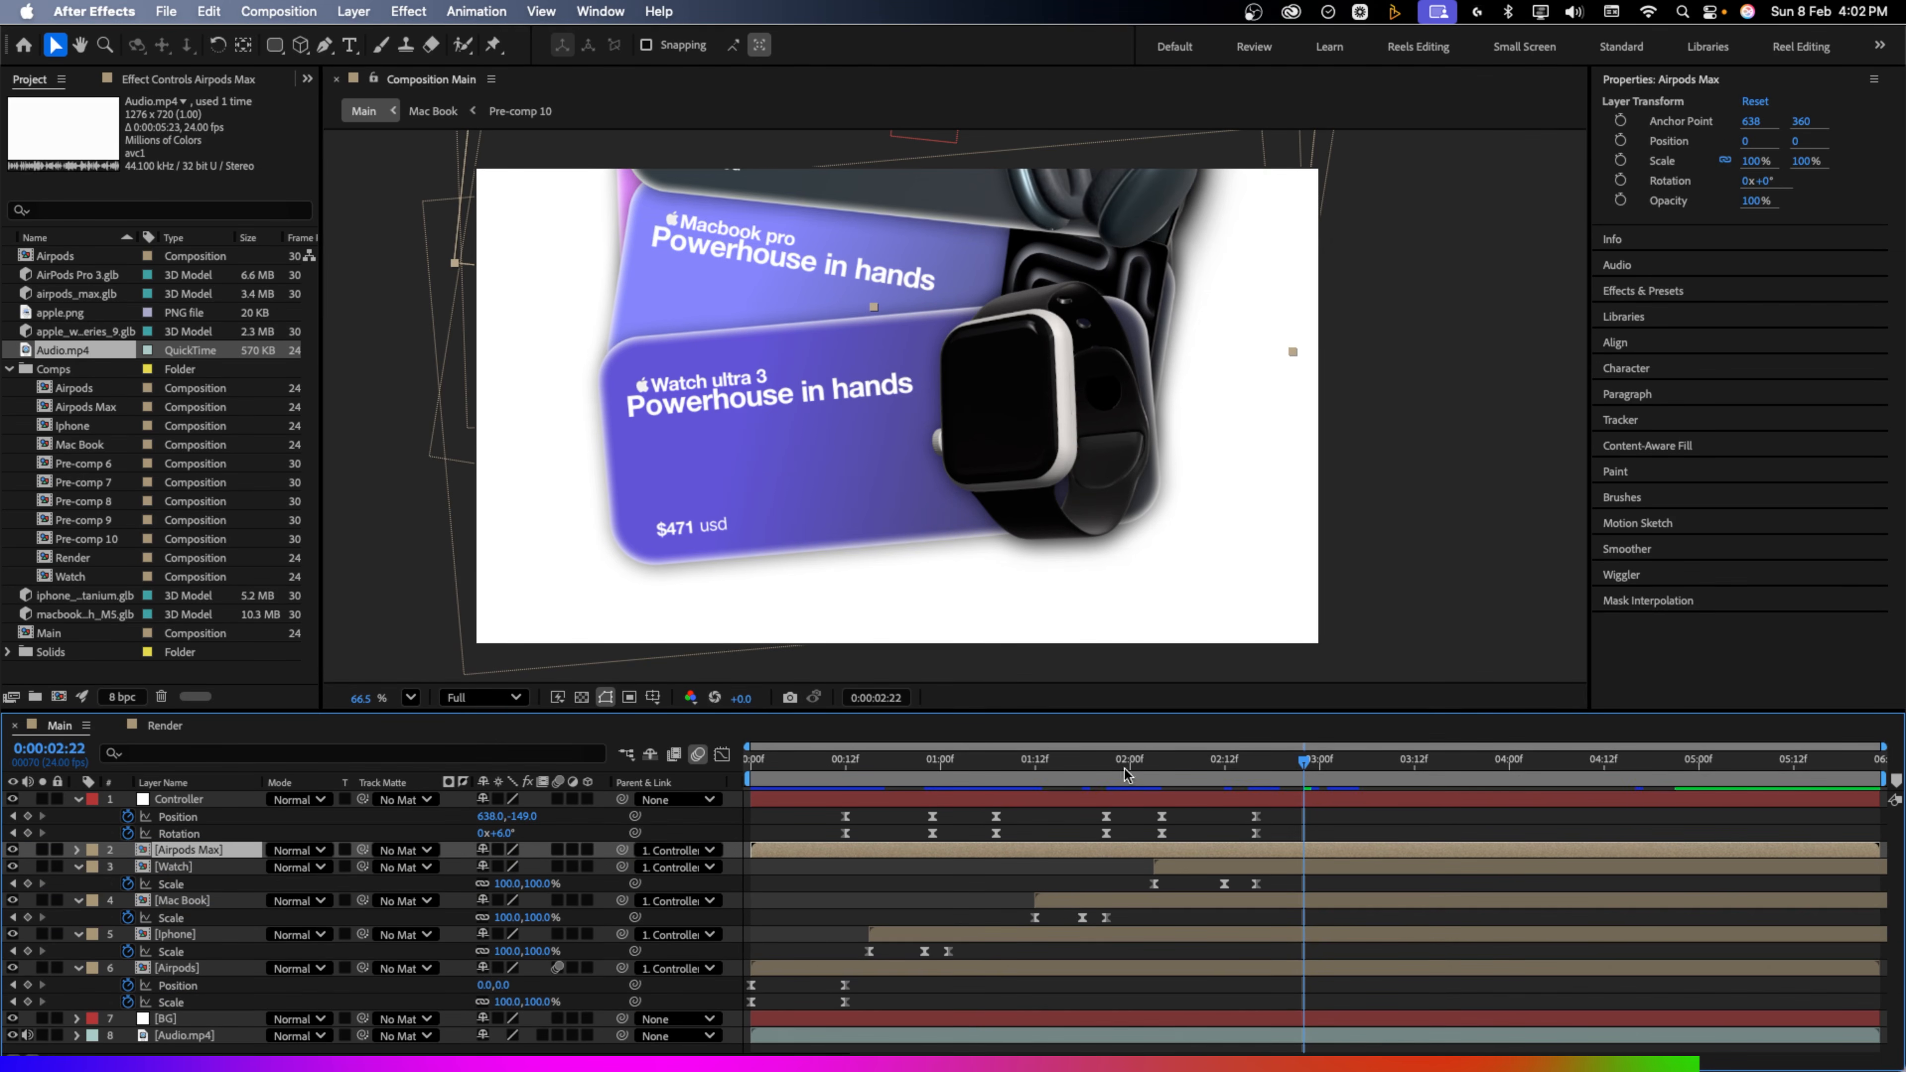
click(27, 816)
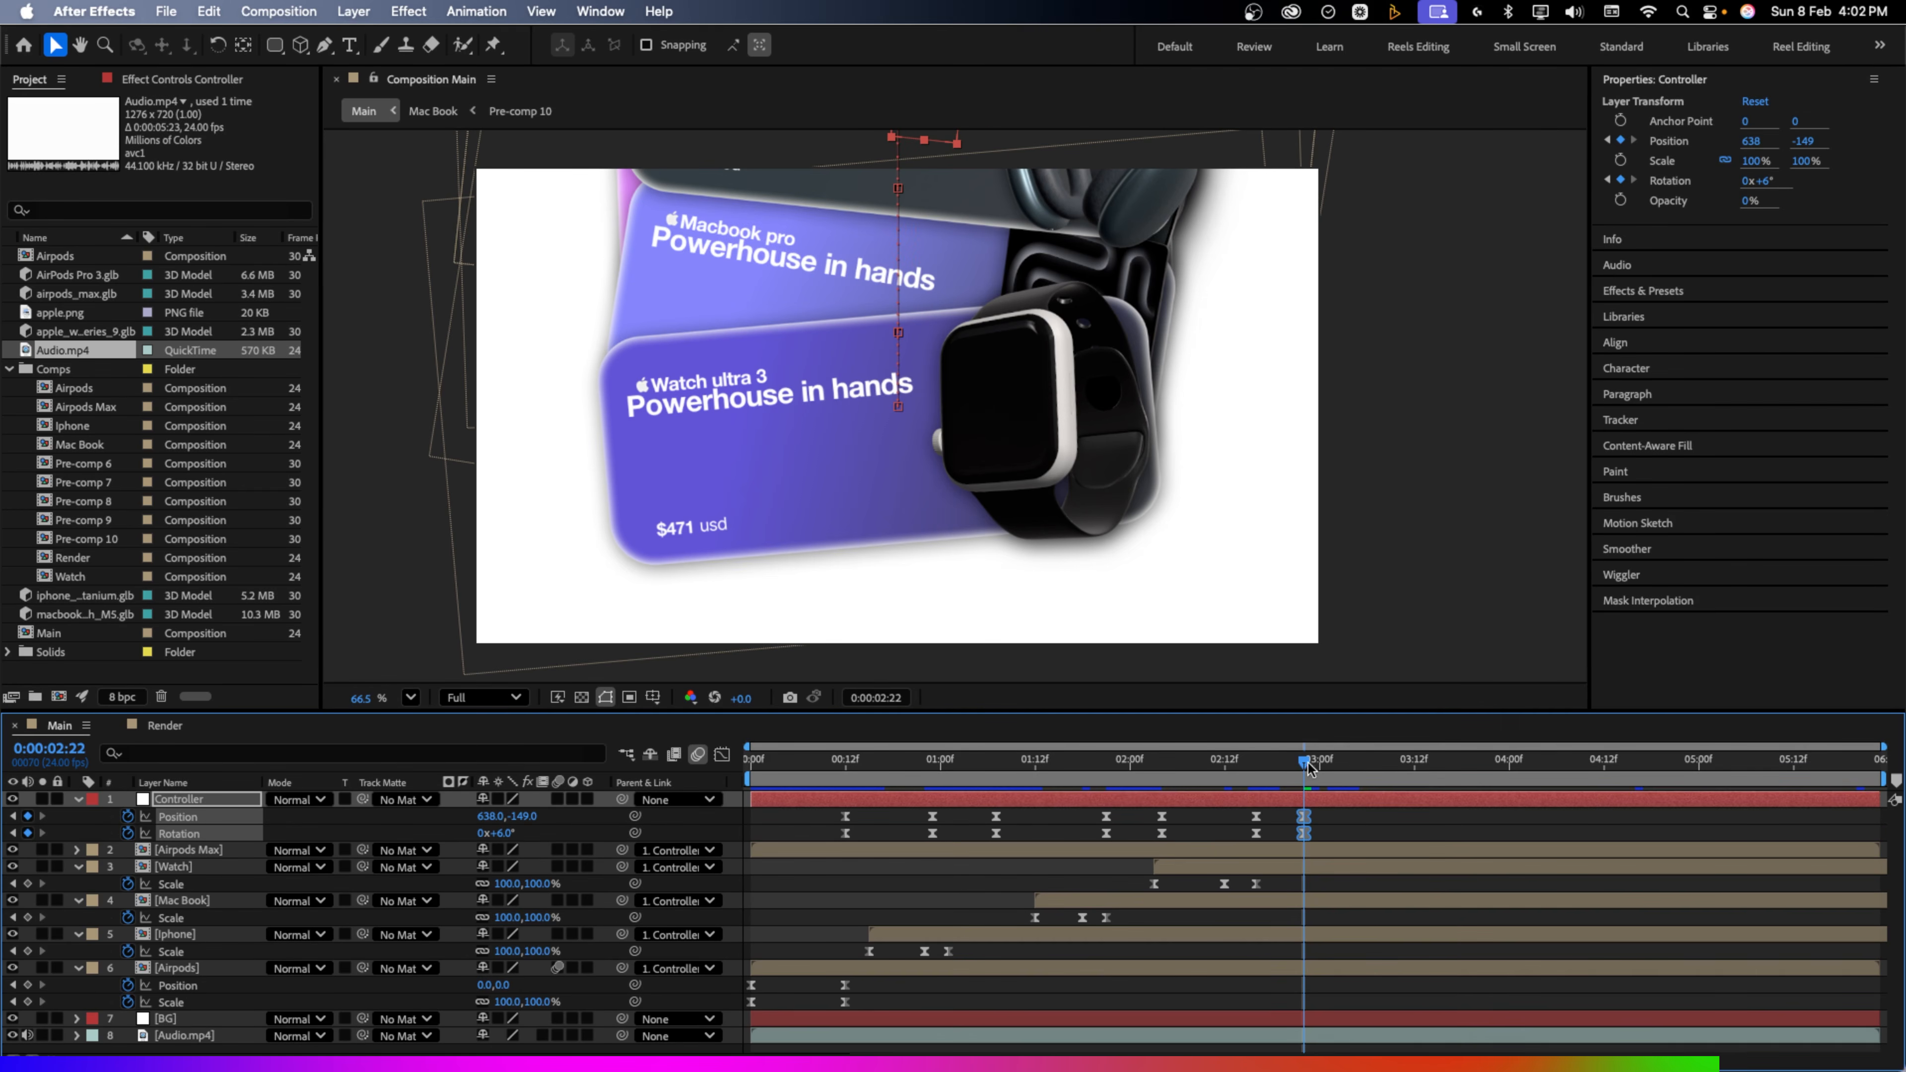
drag(1306, 764, 1403, 769)
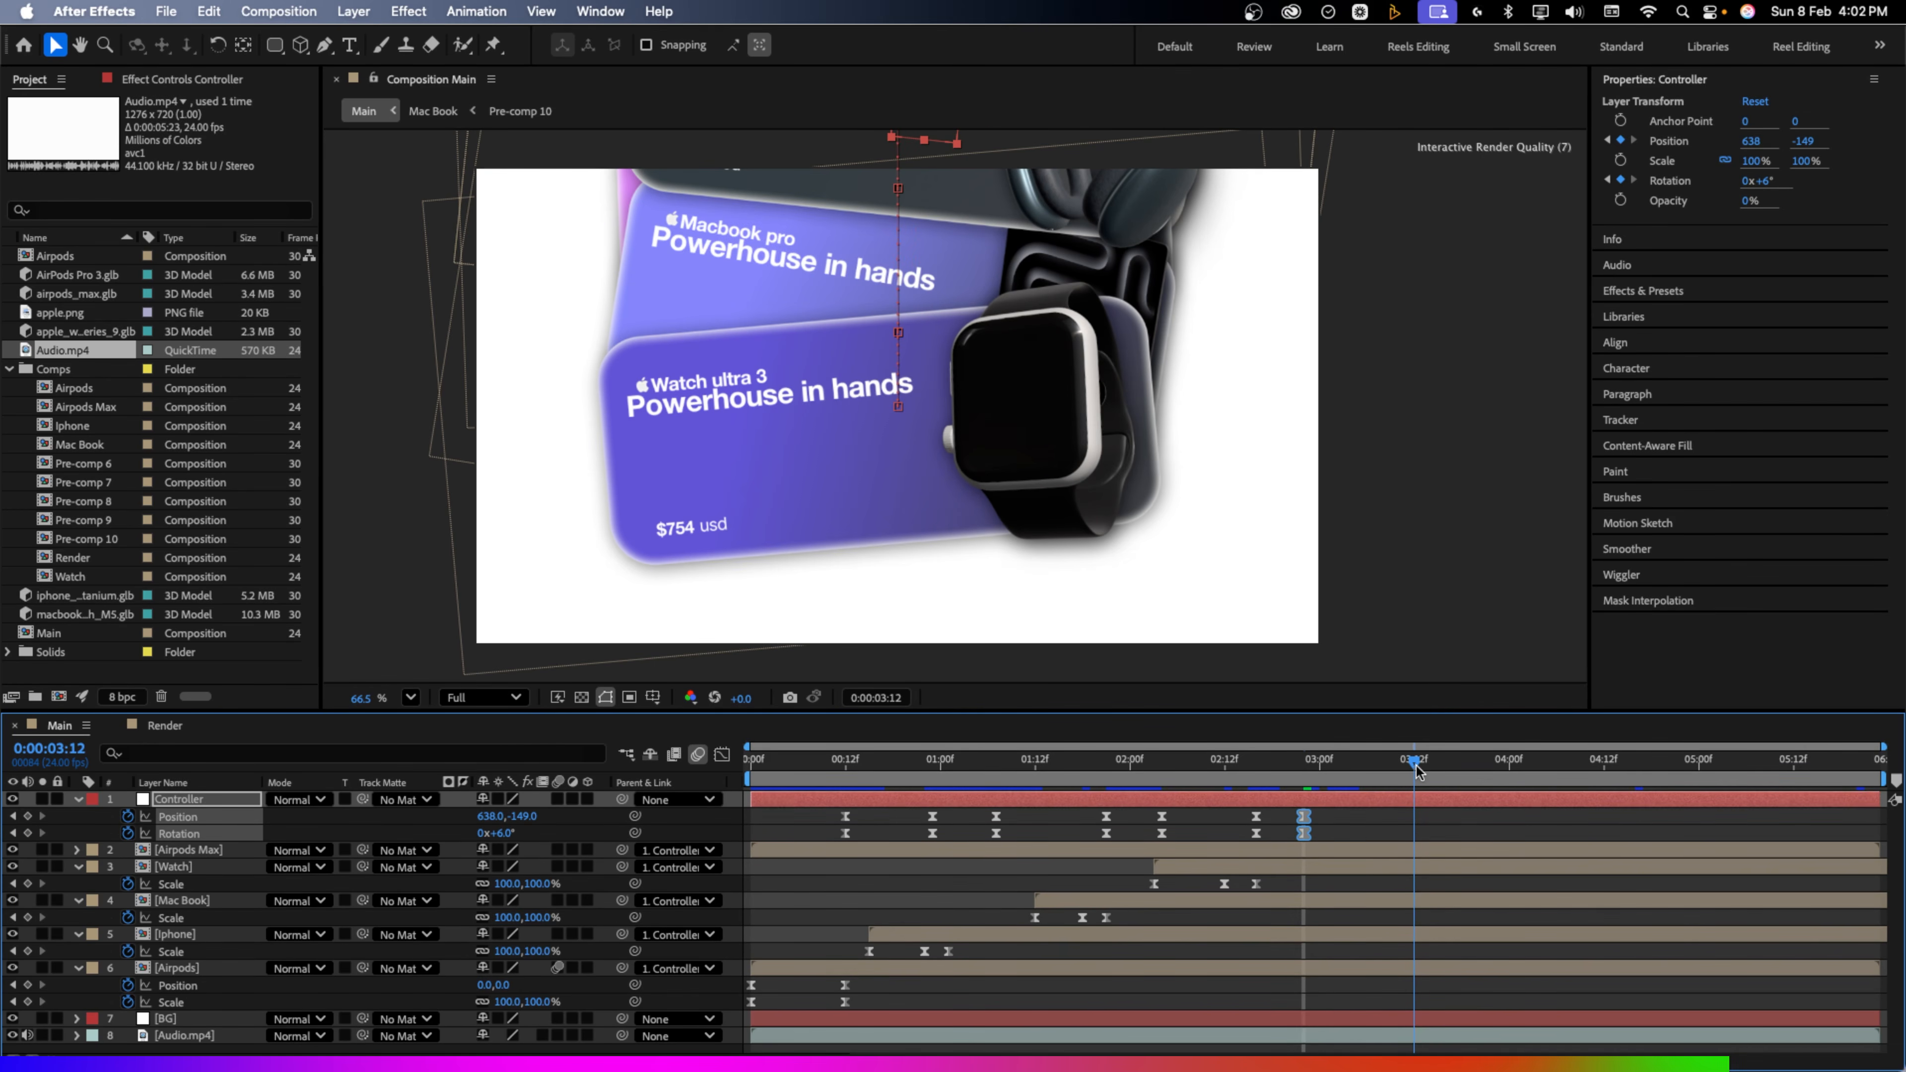
drag(524, 819, 354, 823)
drag(508, 836, 495, 836)
click(875, 852)
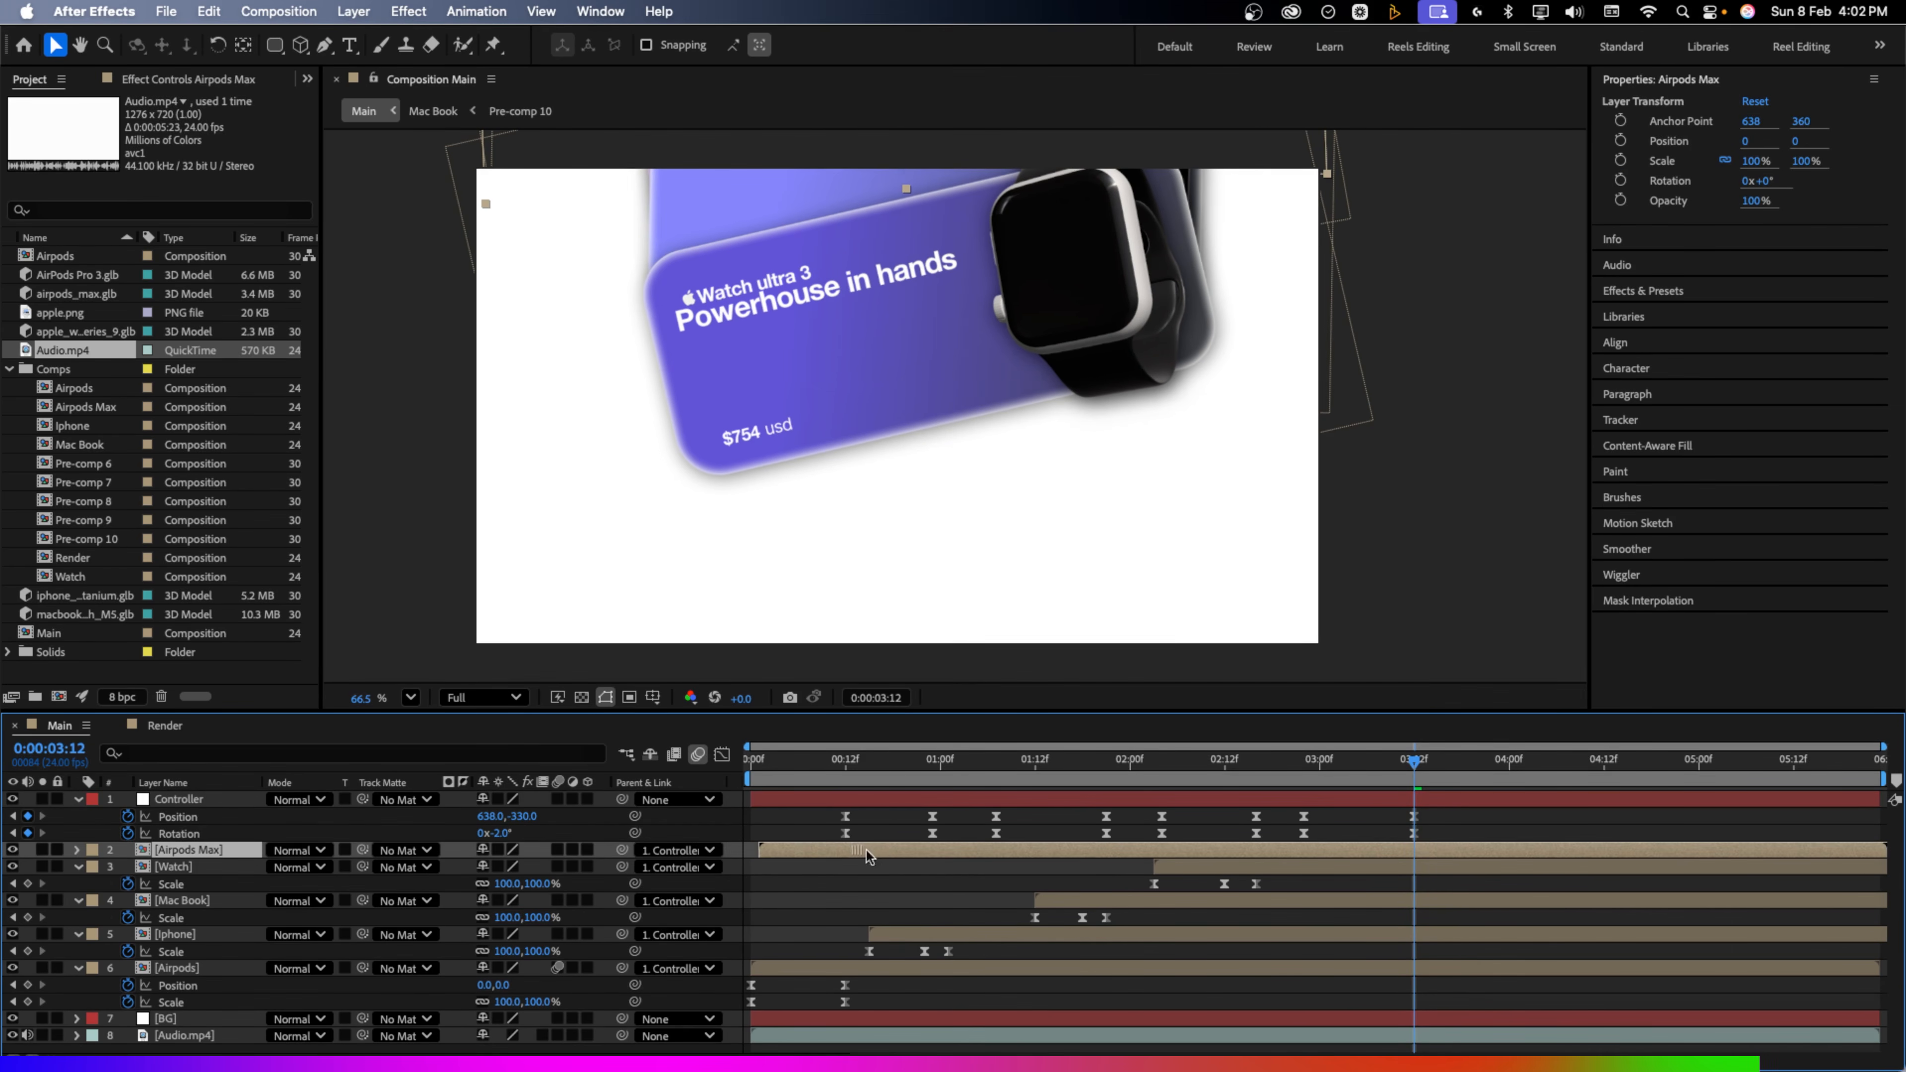
Delay the Airpods Max layer, lower it over the Watch card, adjust its scale, and straighten it to 0°
drag(868, 856, 1300, 848)
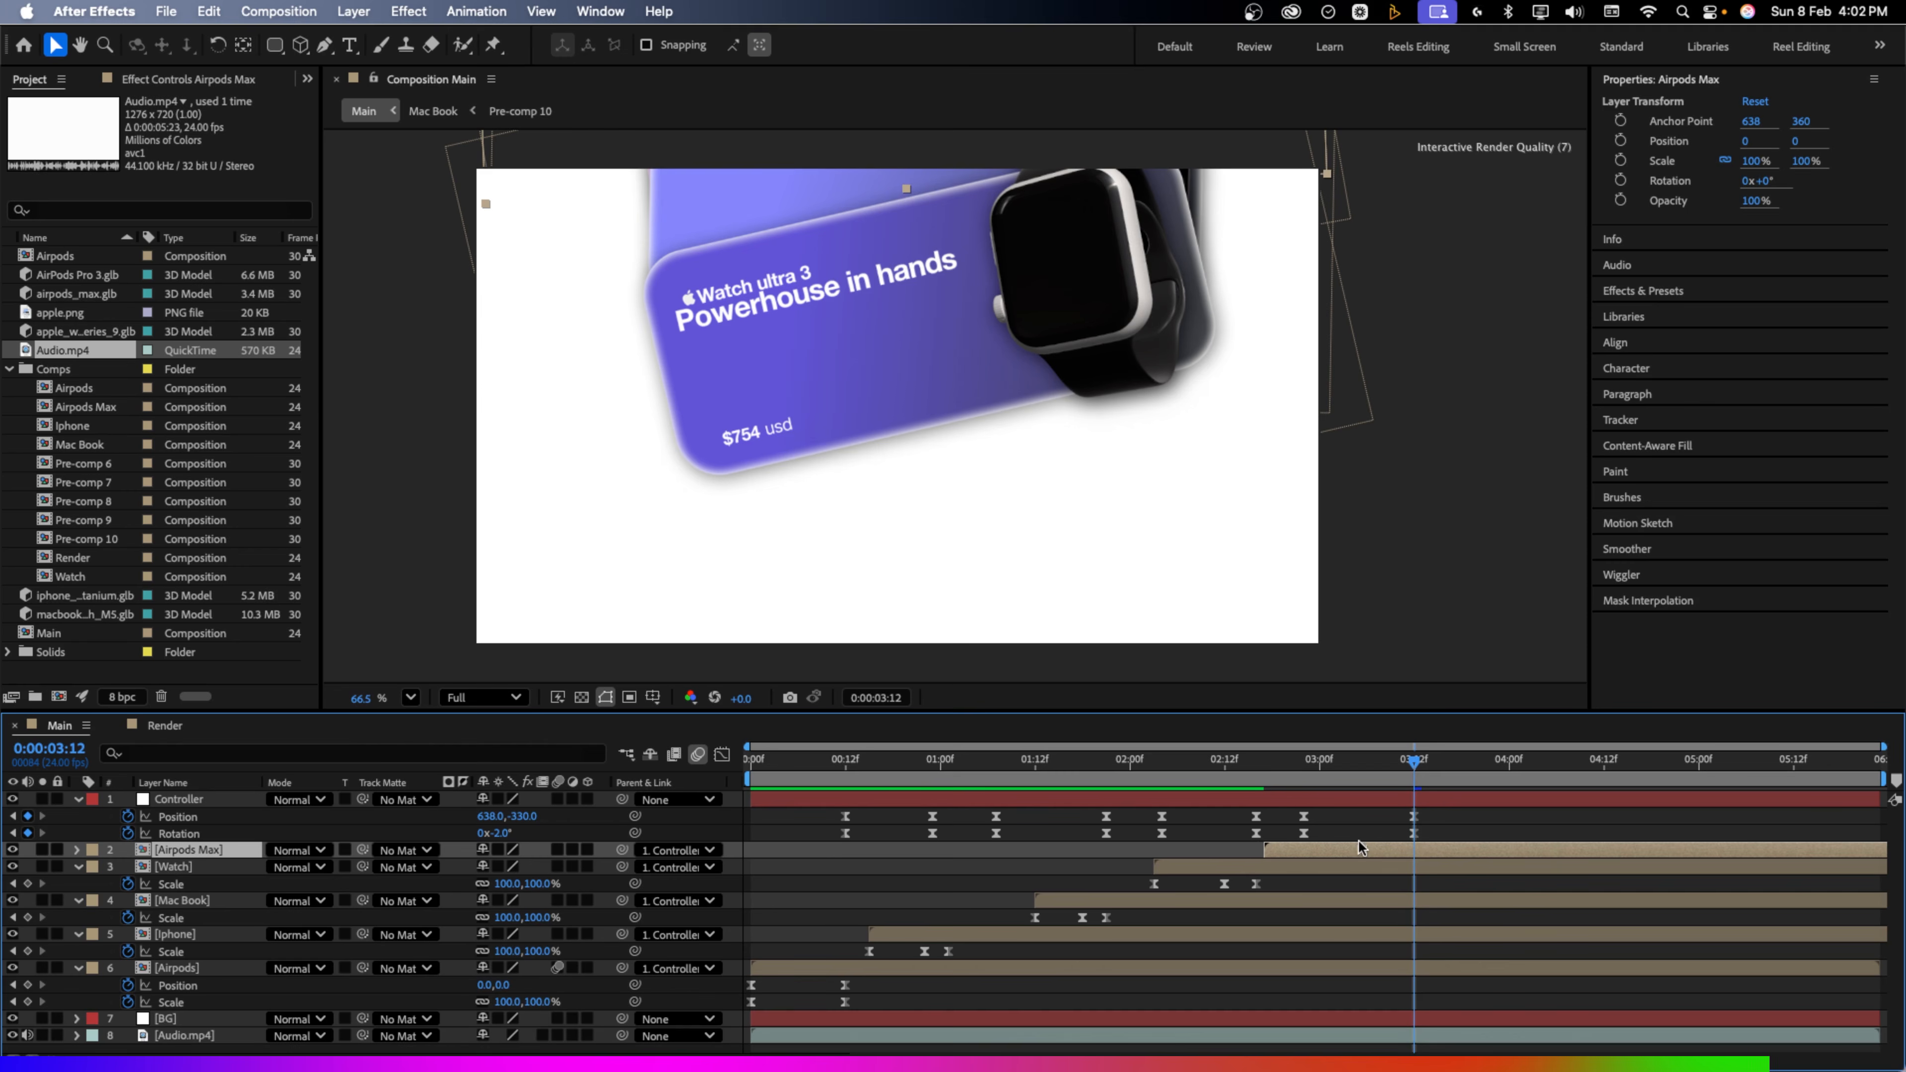
key(r)
drag(504, 867, 1438, 798)
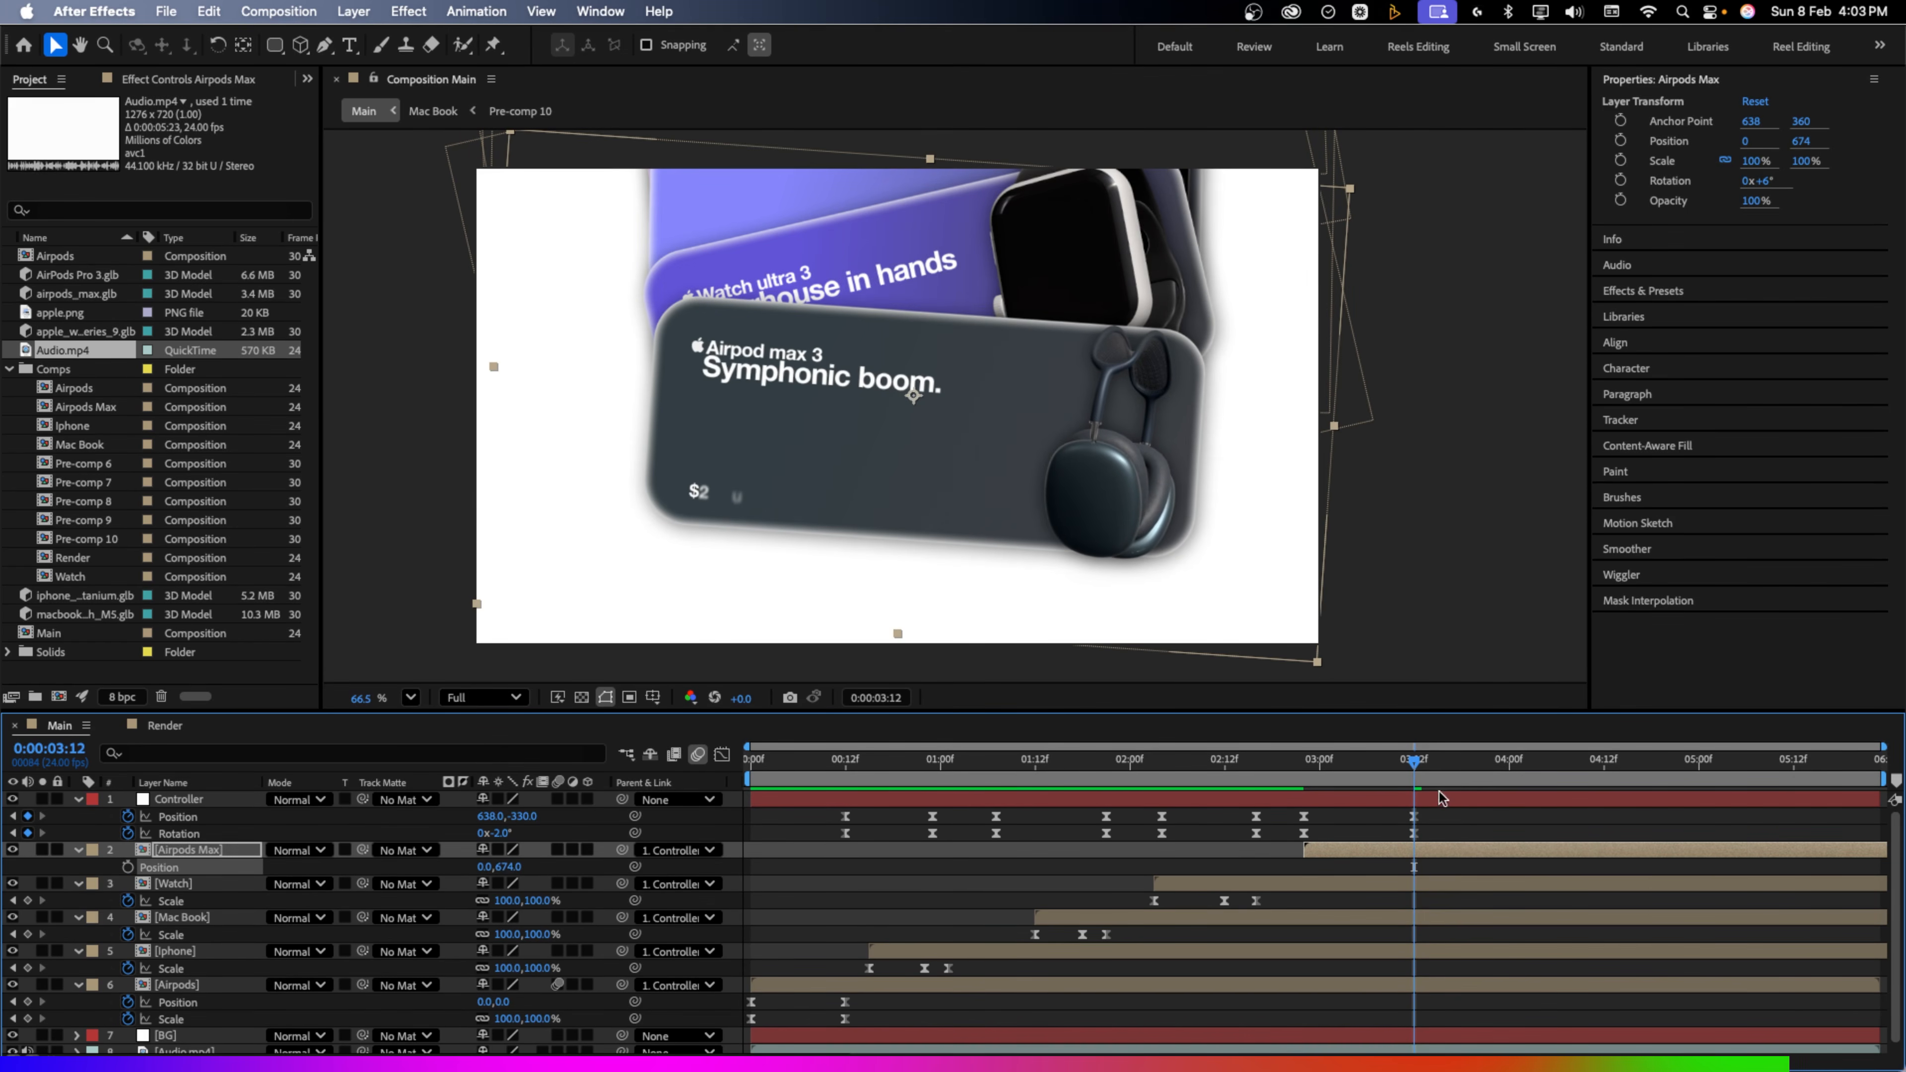
click(158, 851)
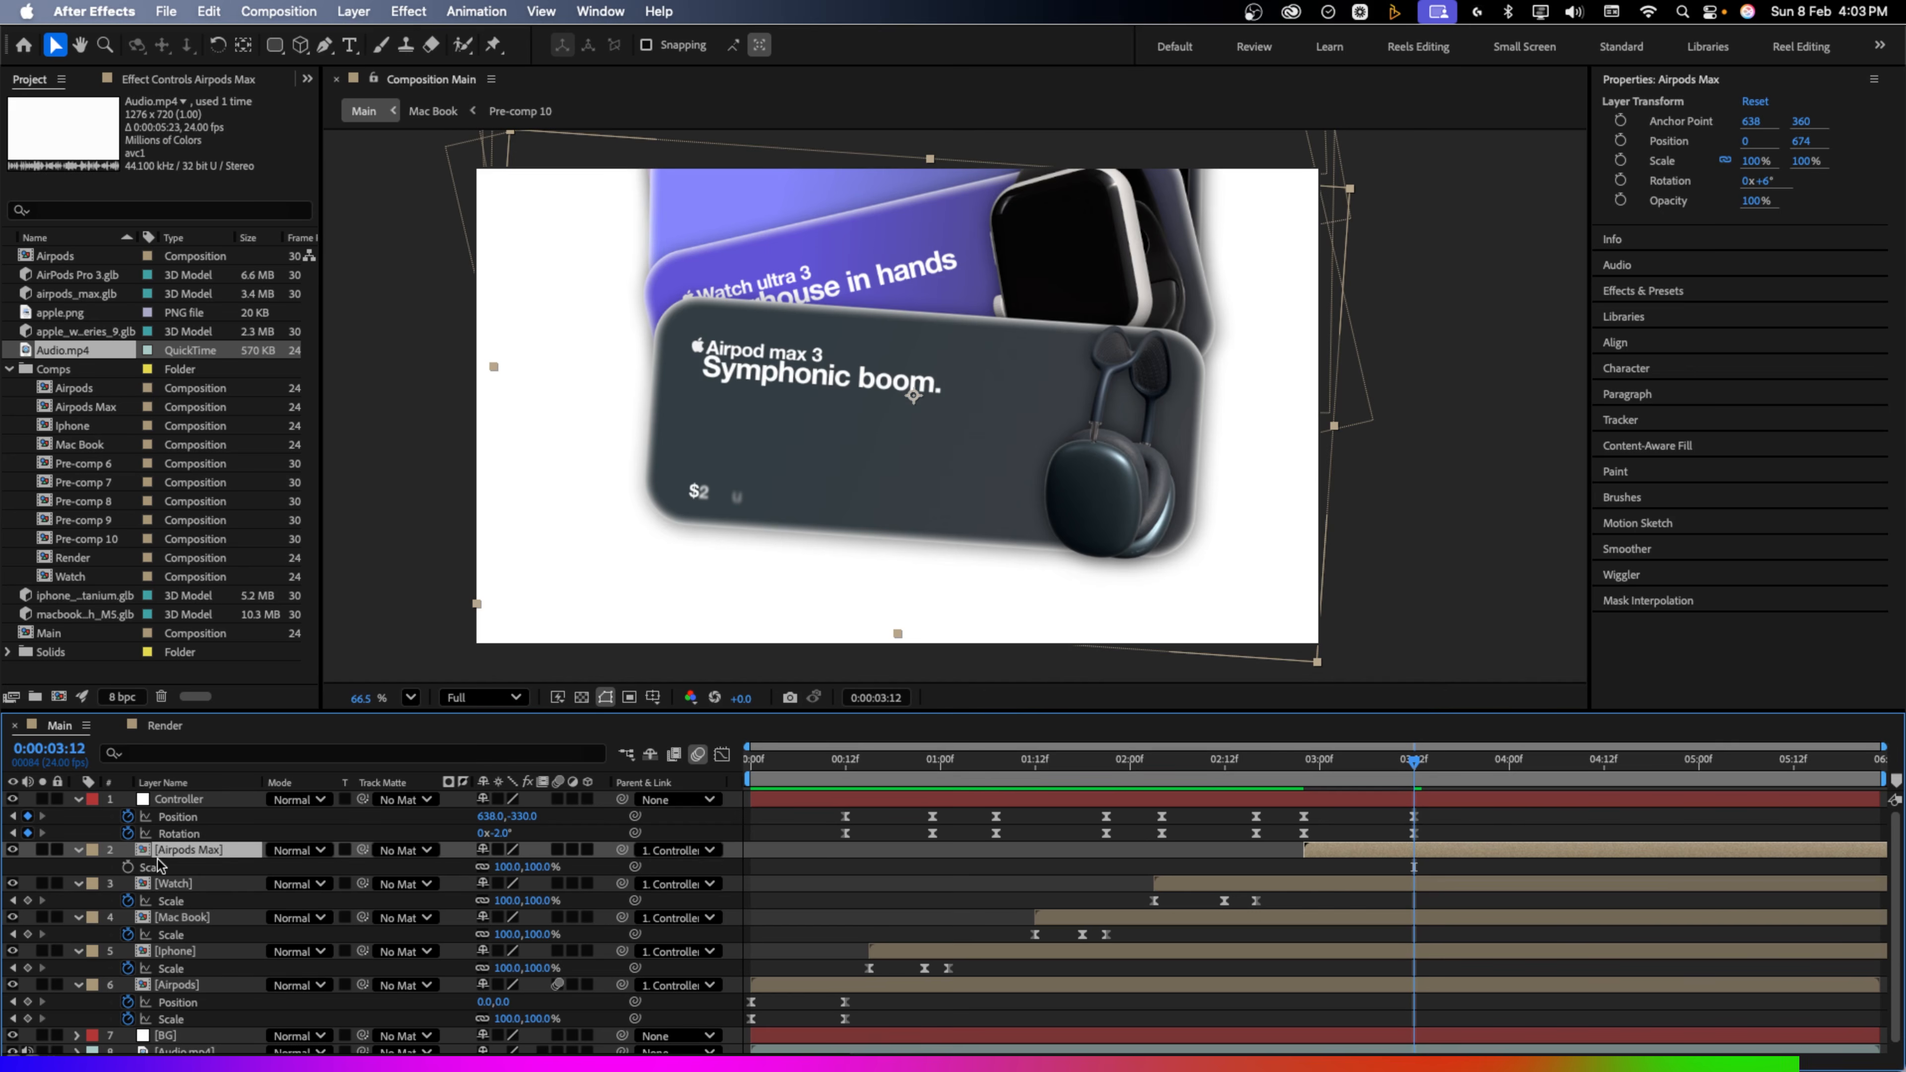
drag(1371, 766, 1383, 767)
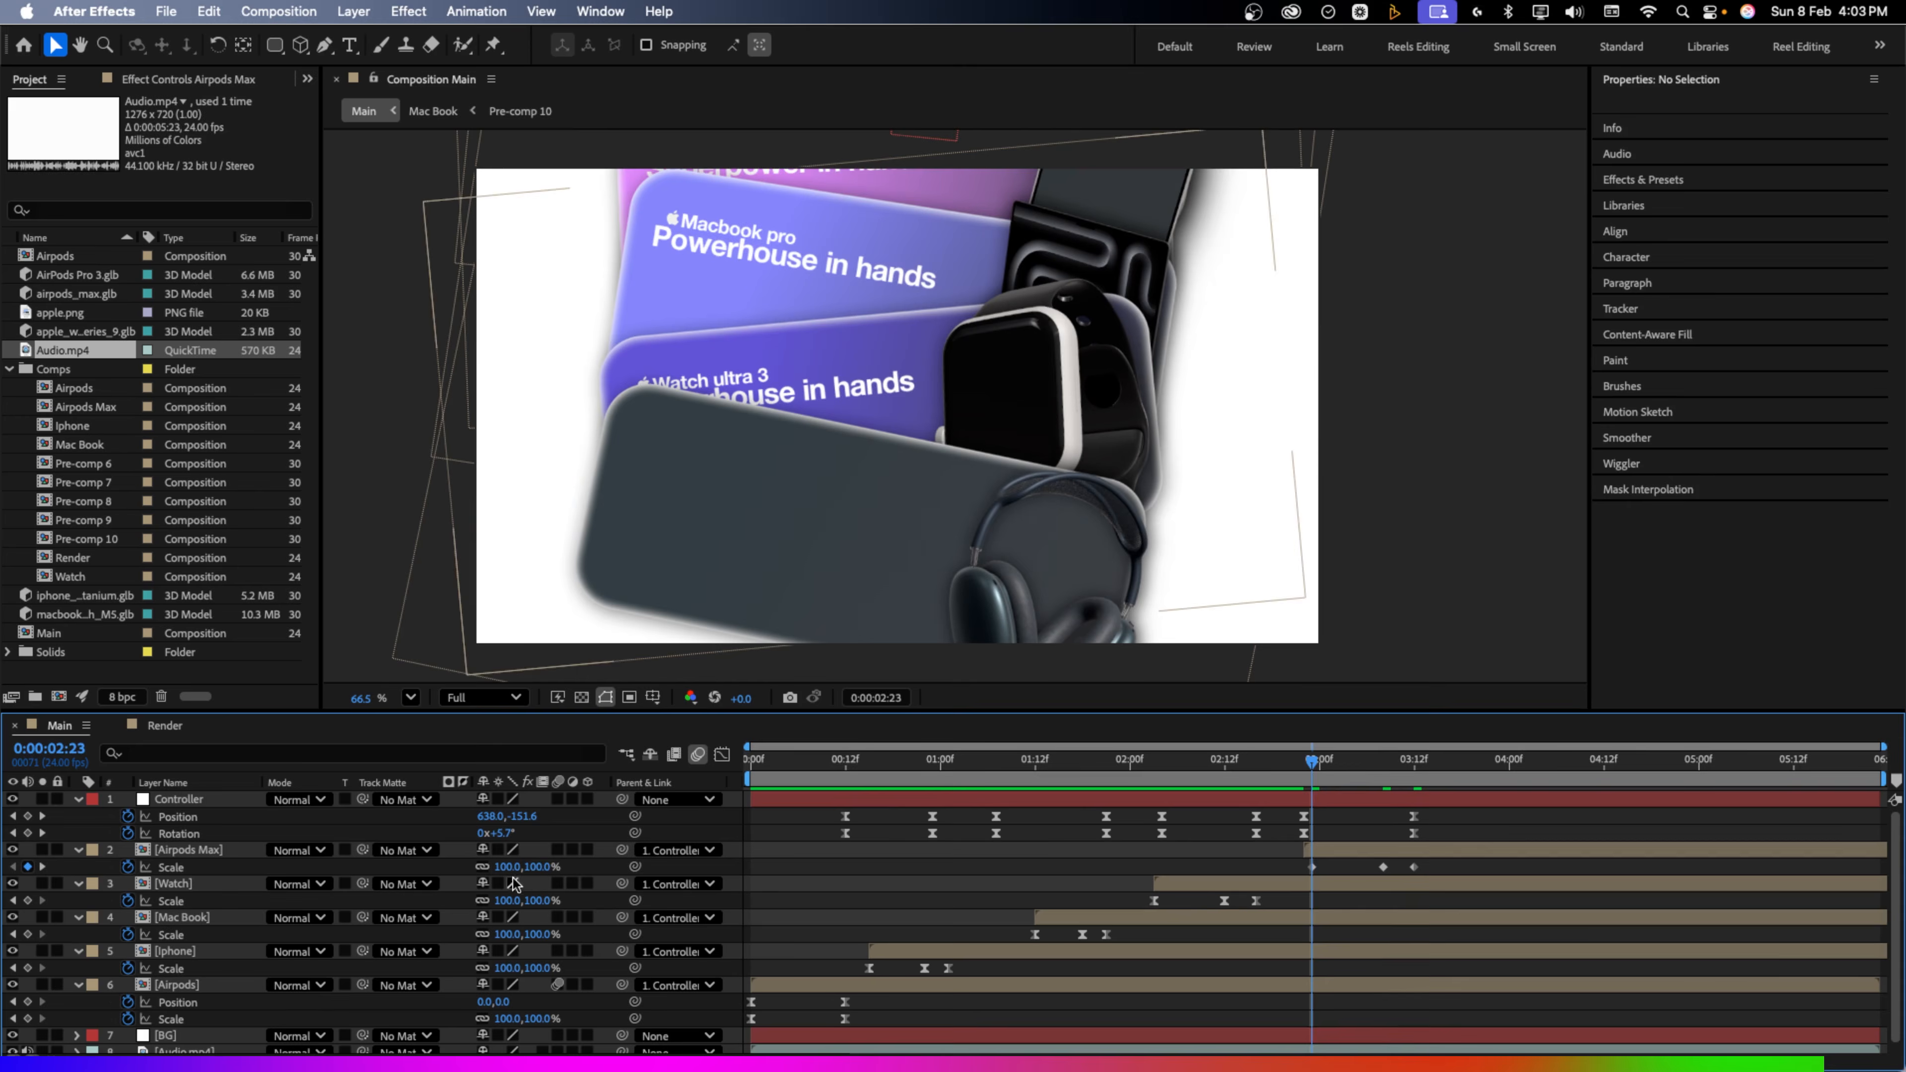
click(536, 867)
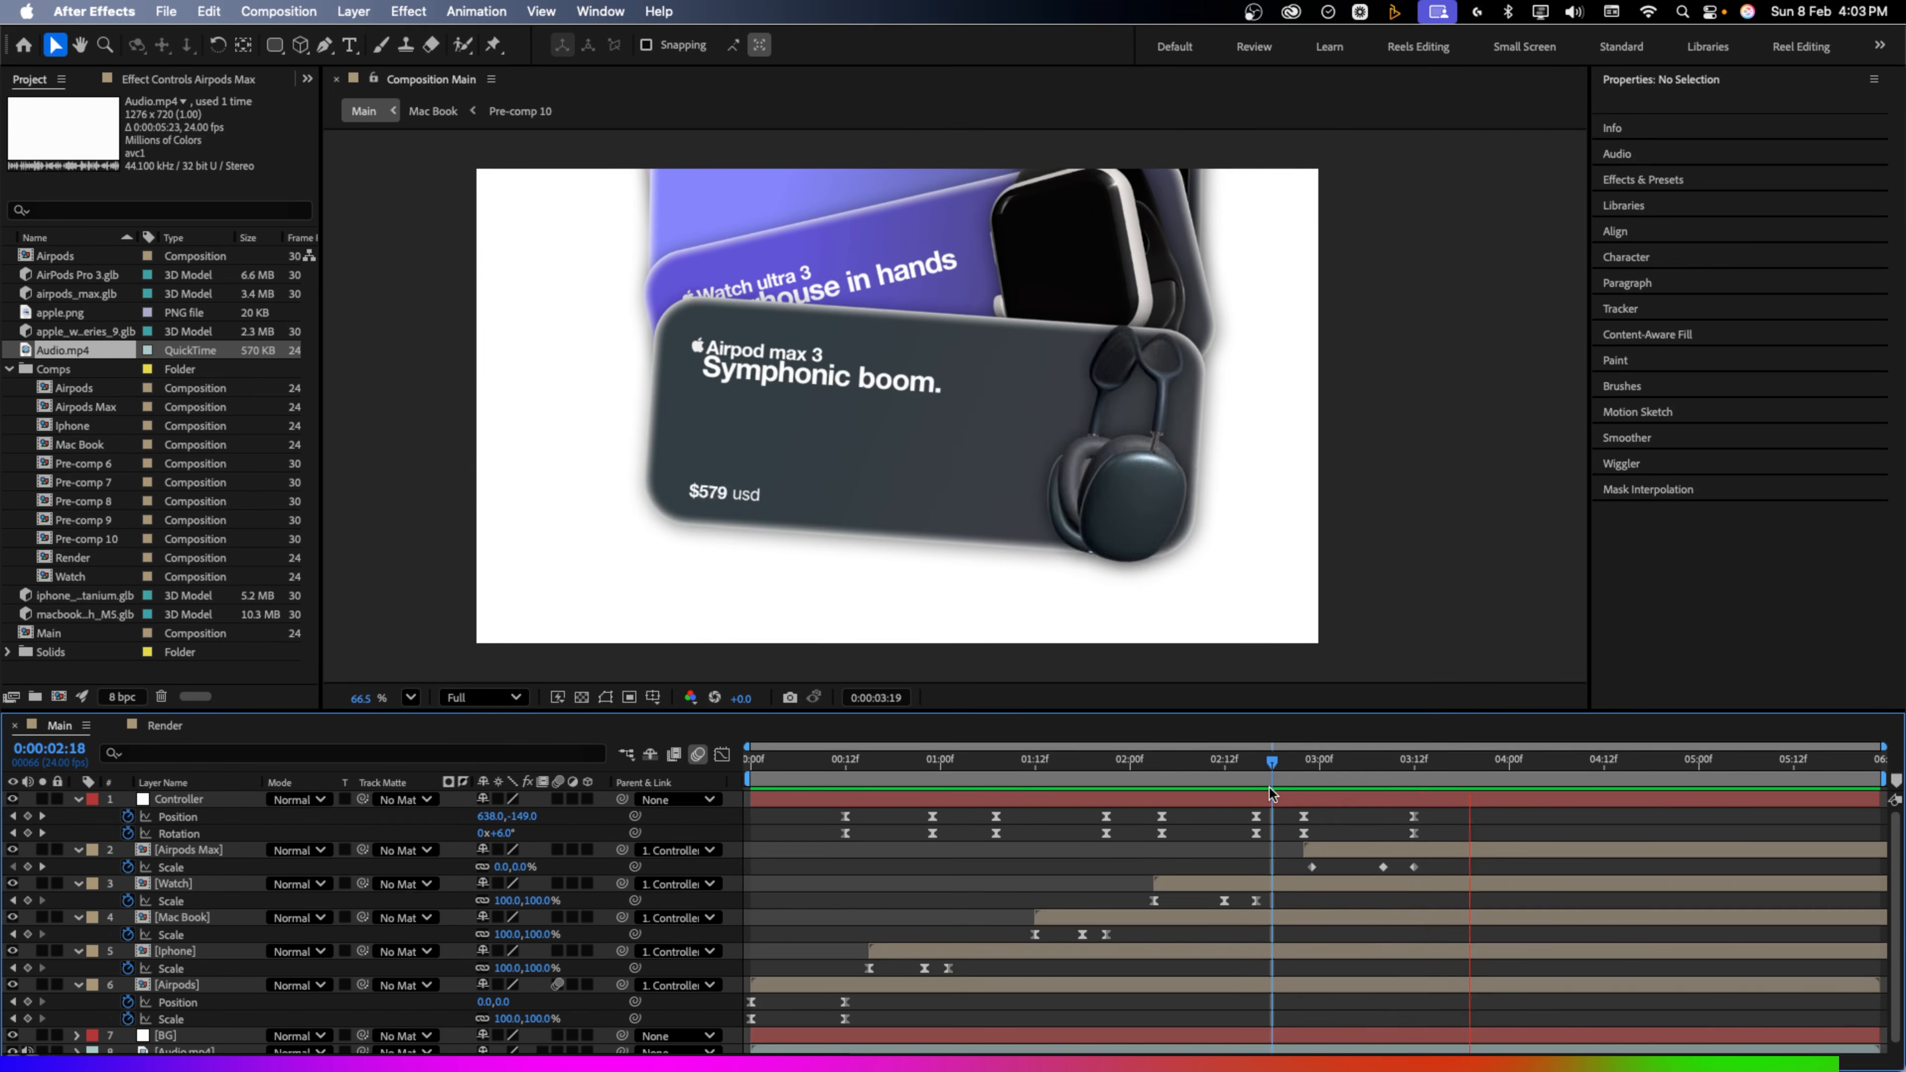
key(space)
click(1412, 764)
click(195, 851)
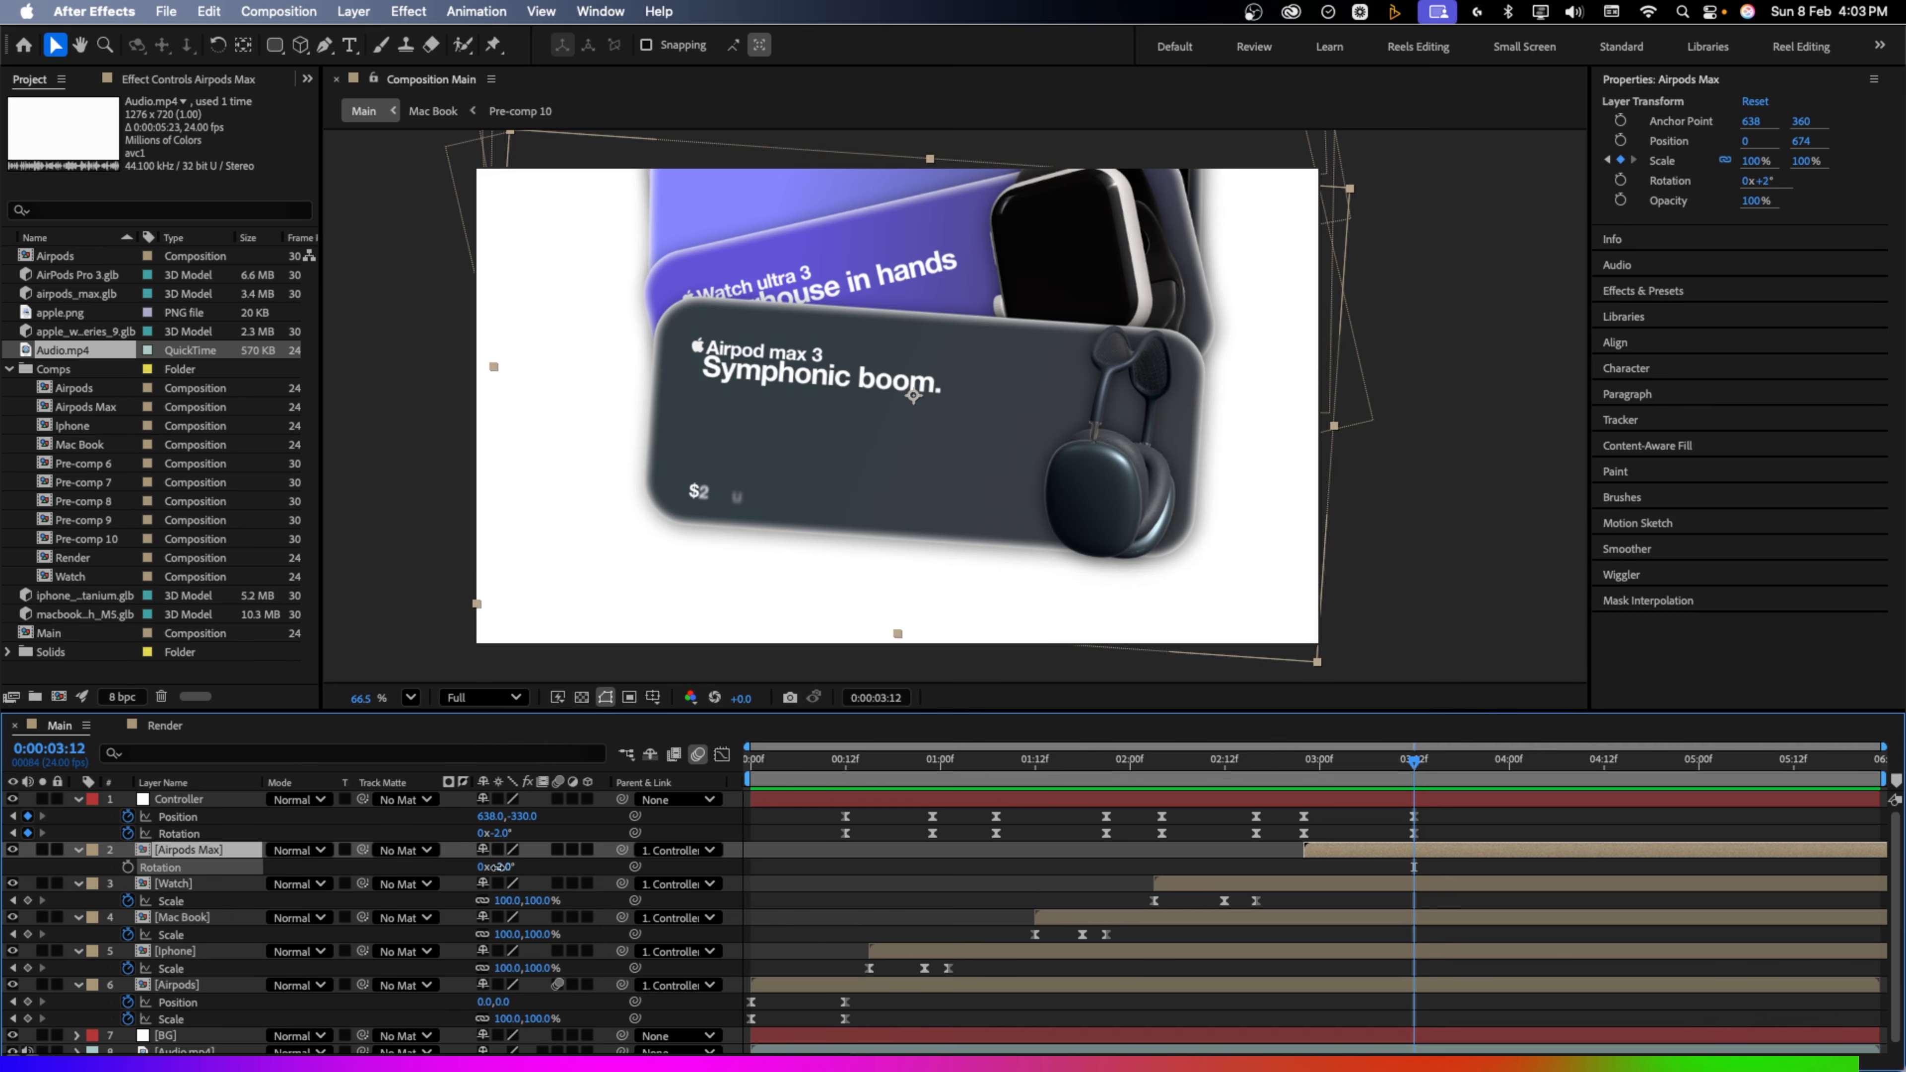
drag(499, 867, 496, 867)
Preview the full animation from the start and select all layers
key(Home)
key(space)
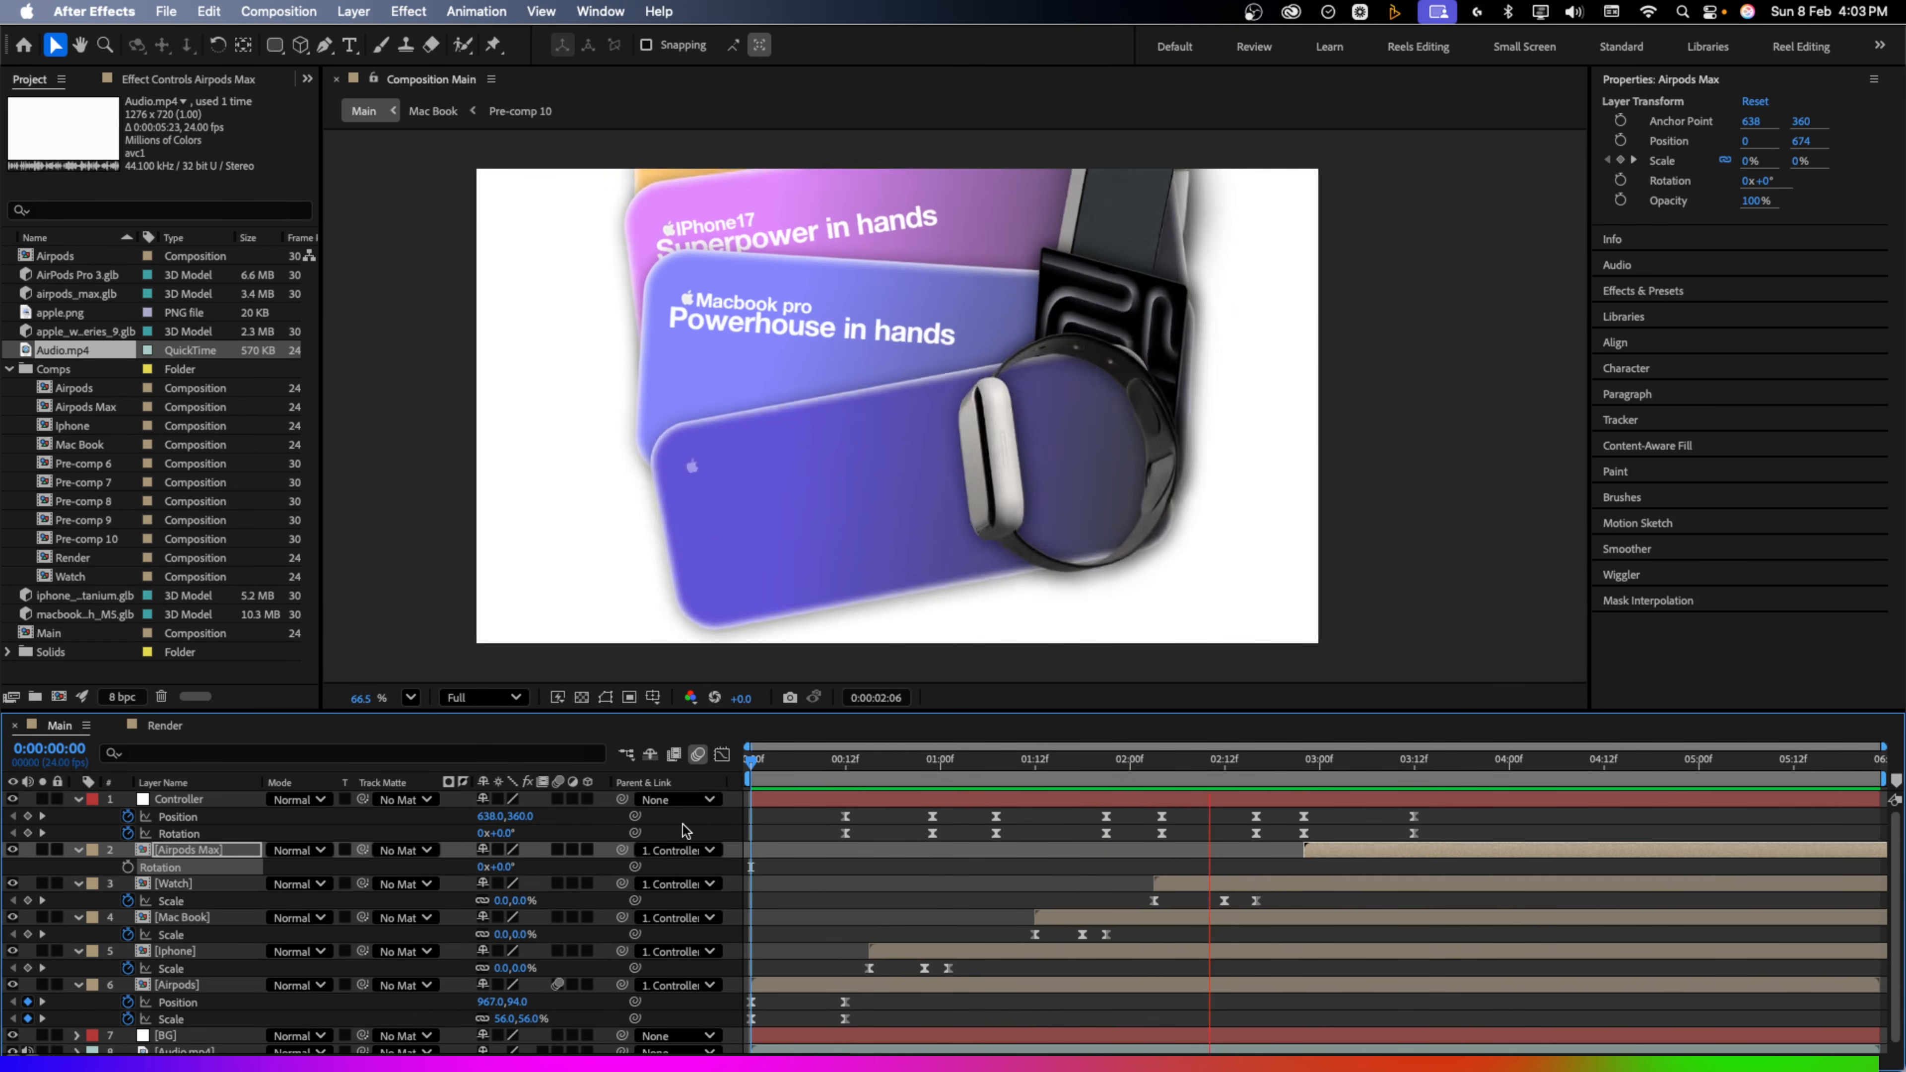
key(space)
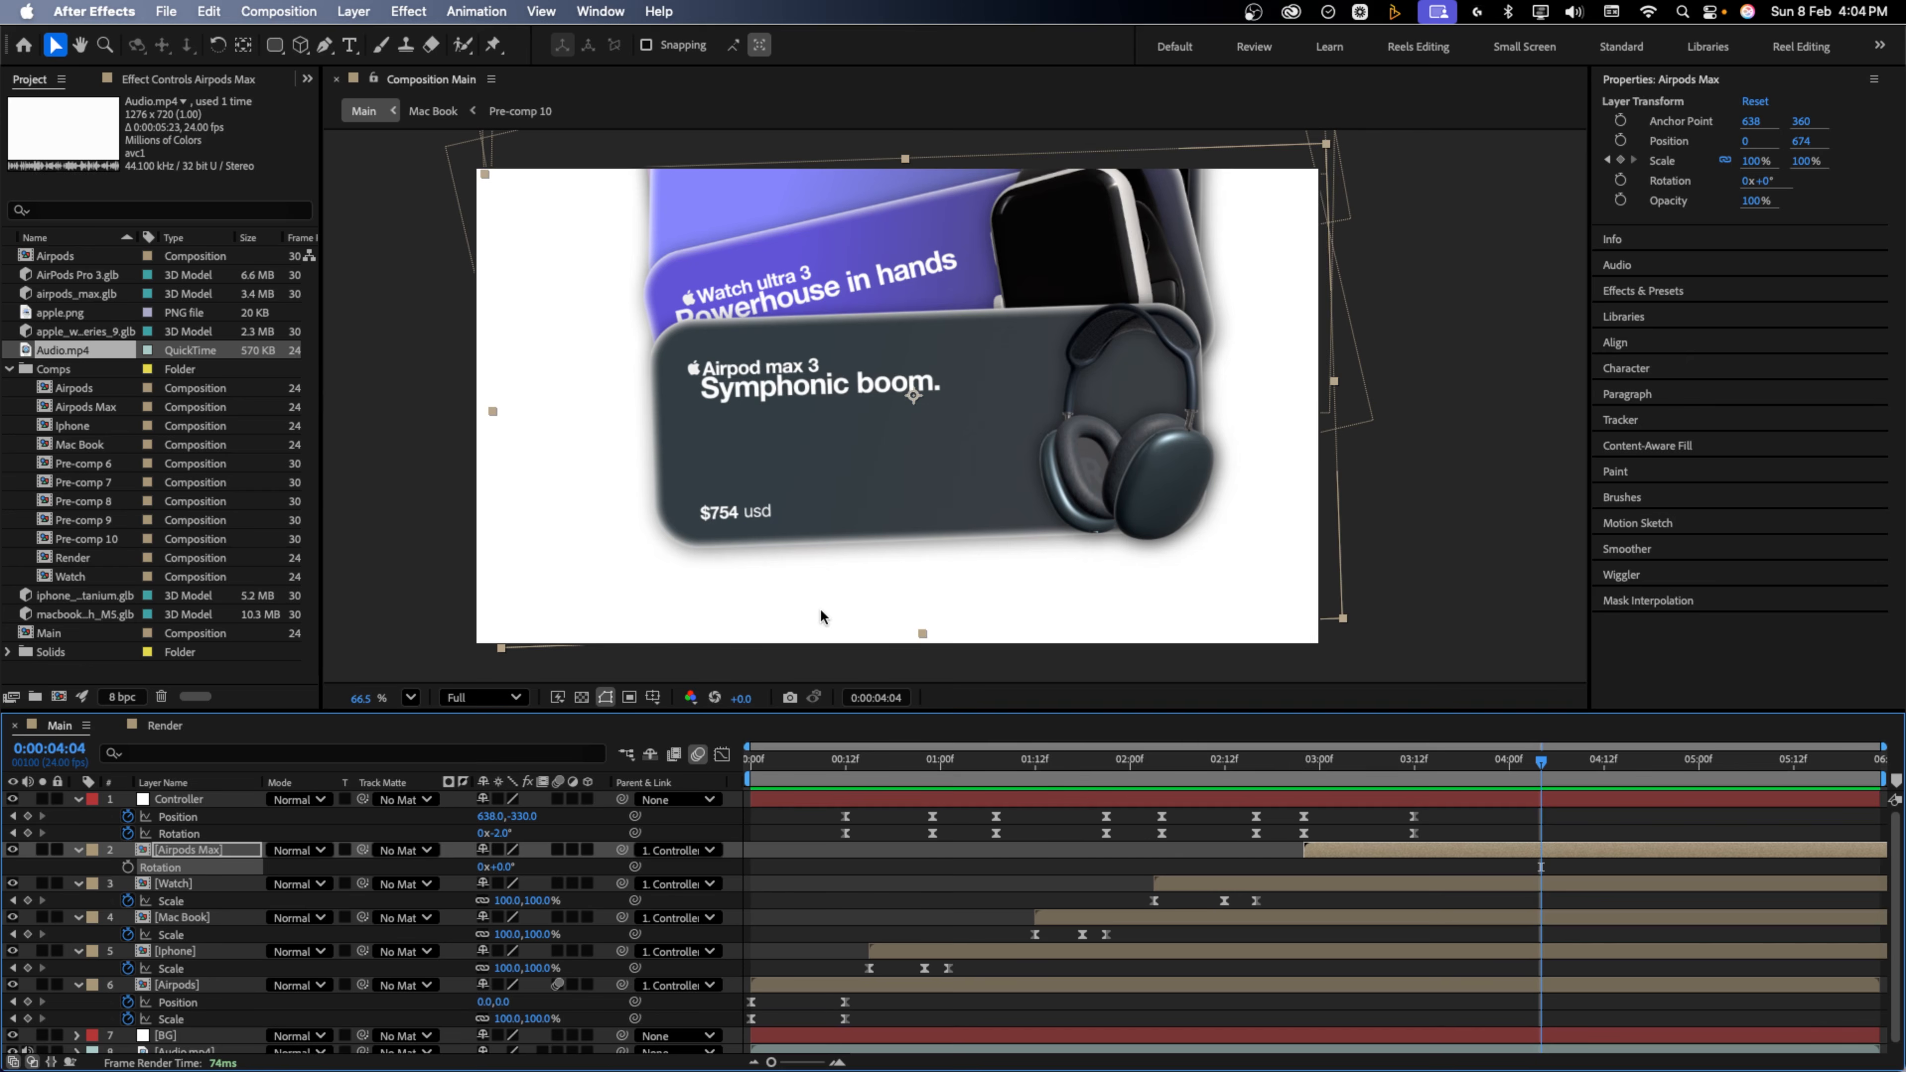
key(super+a)
Split the five card layers at 4:01 and move the new segments directly under Controller
key(u)
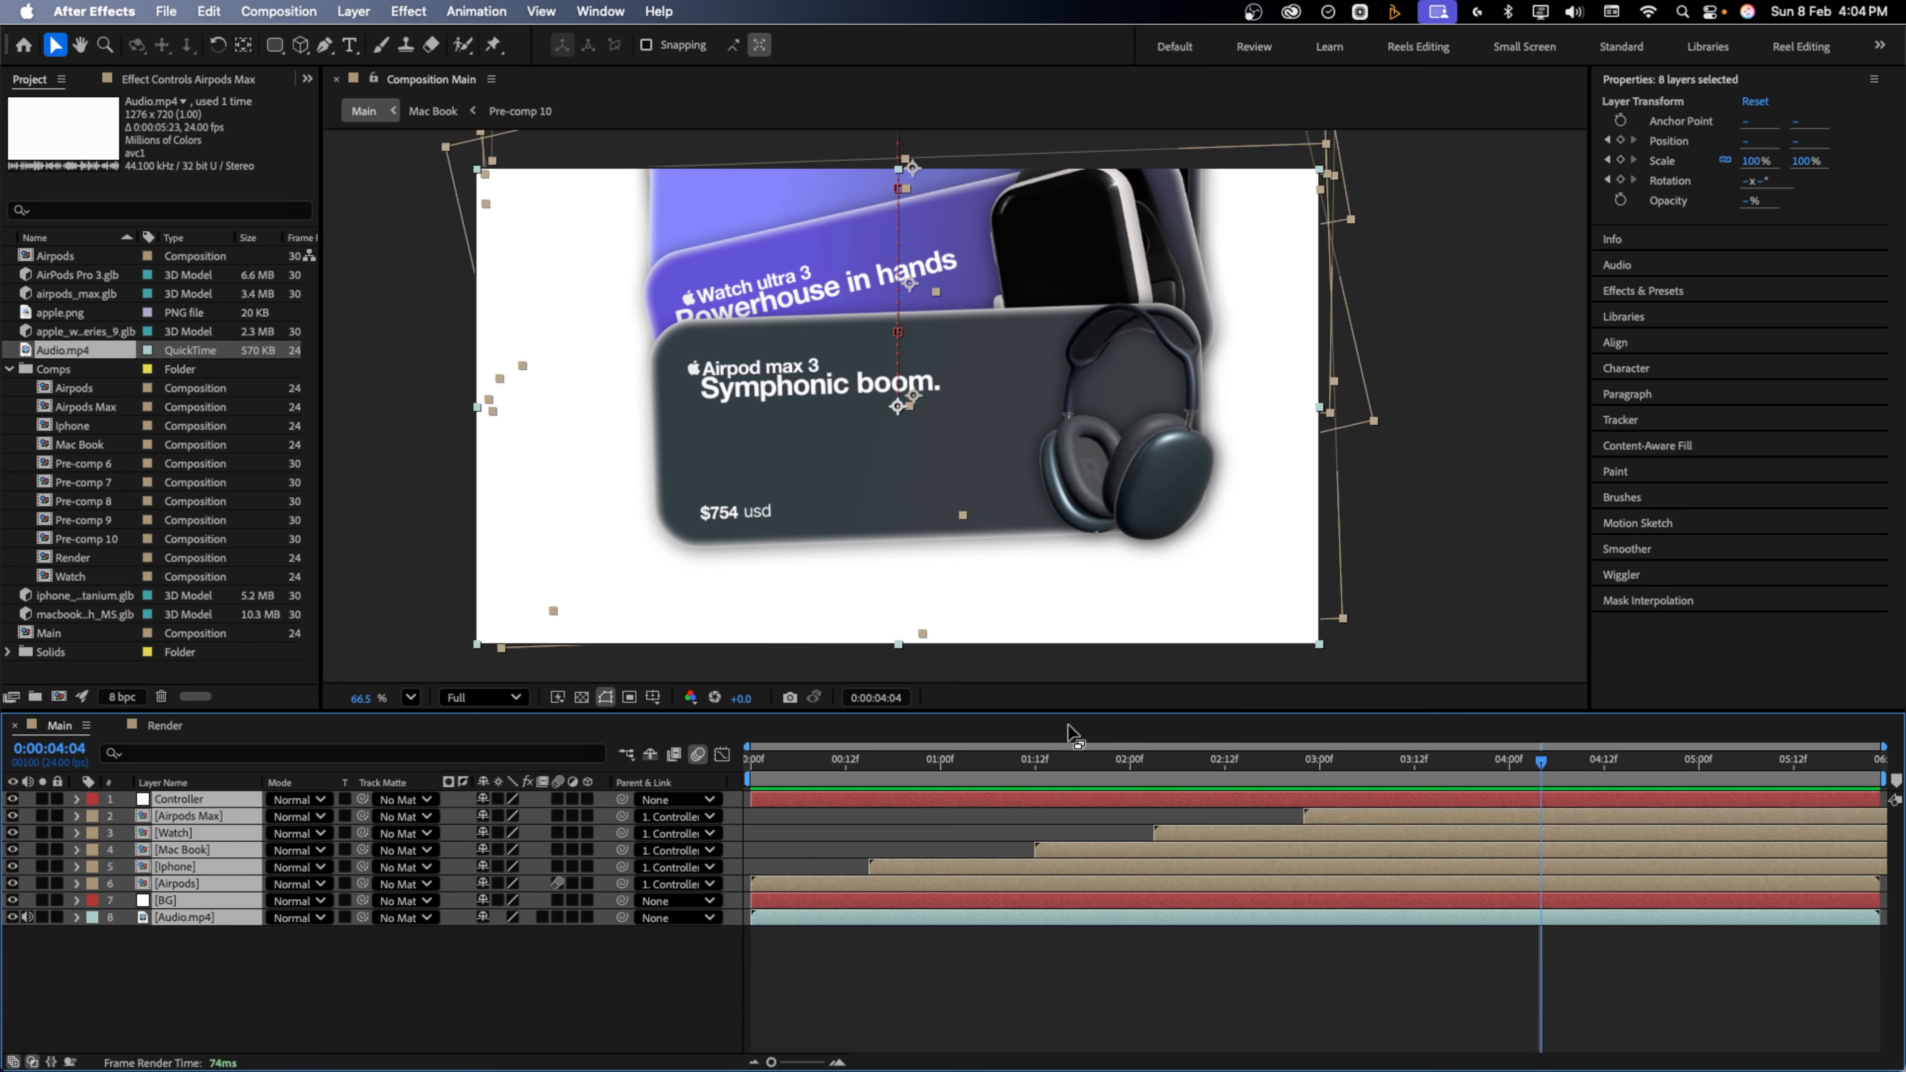
click(1463, 800)
mouse_move(1493, 767)
mouse_down()
mouse_move(1416, 767)
mouse_move(1513, 767)
mouse_up()
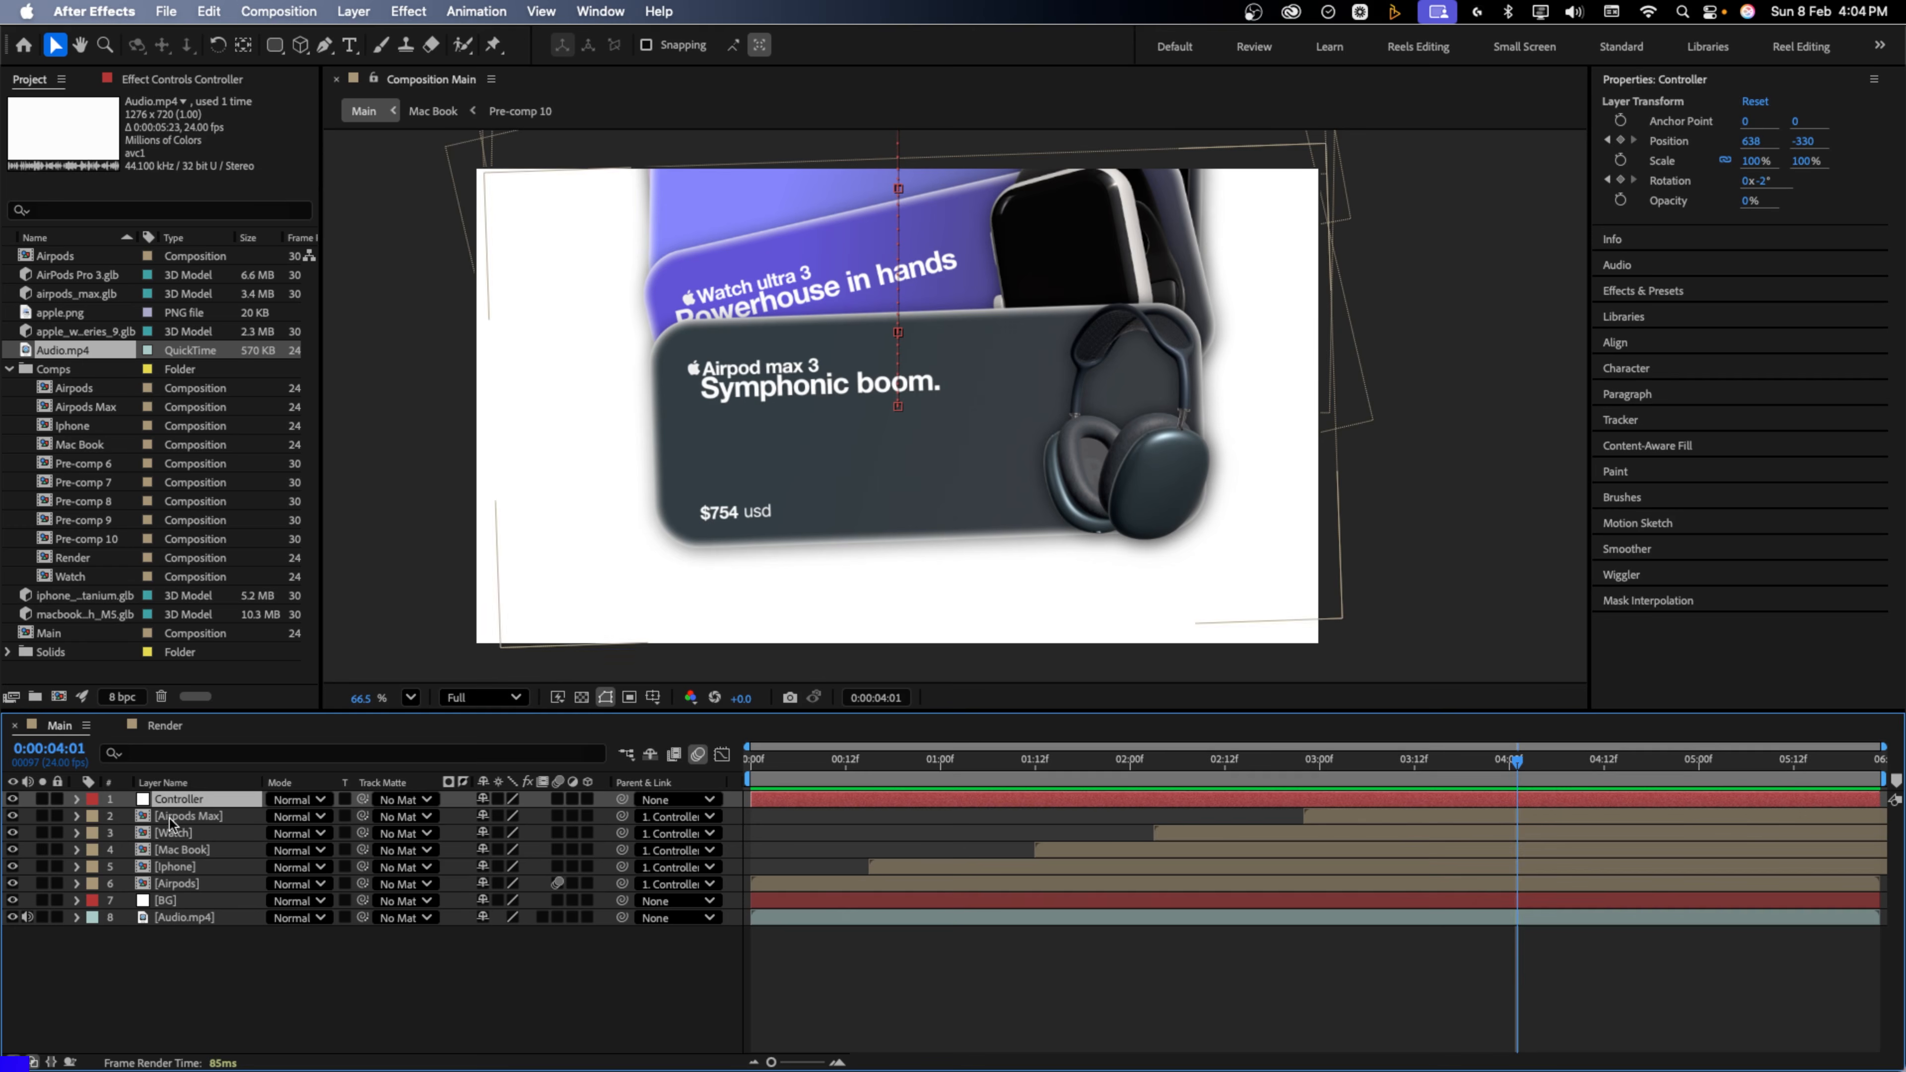
click(1513, 822)
shift+click(177, 883)
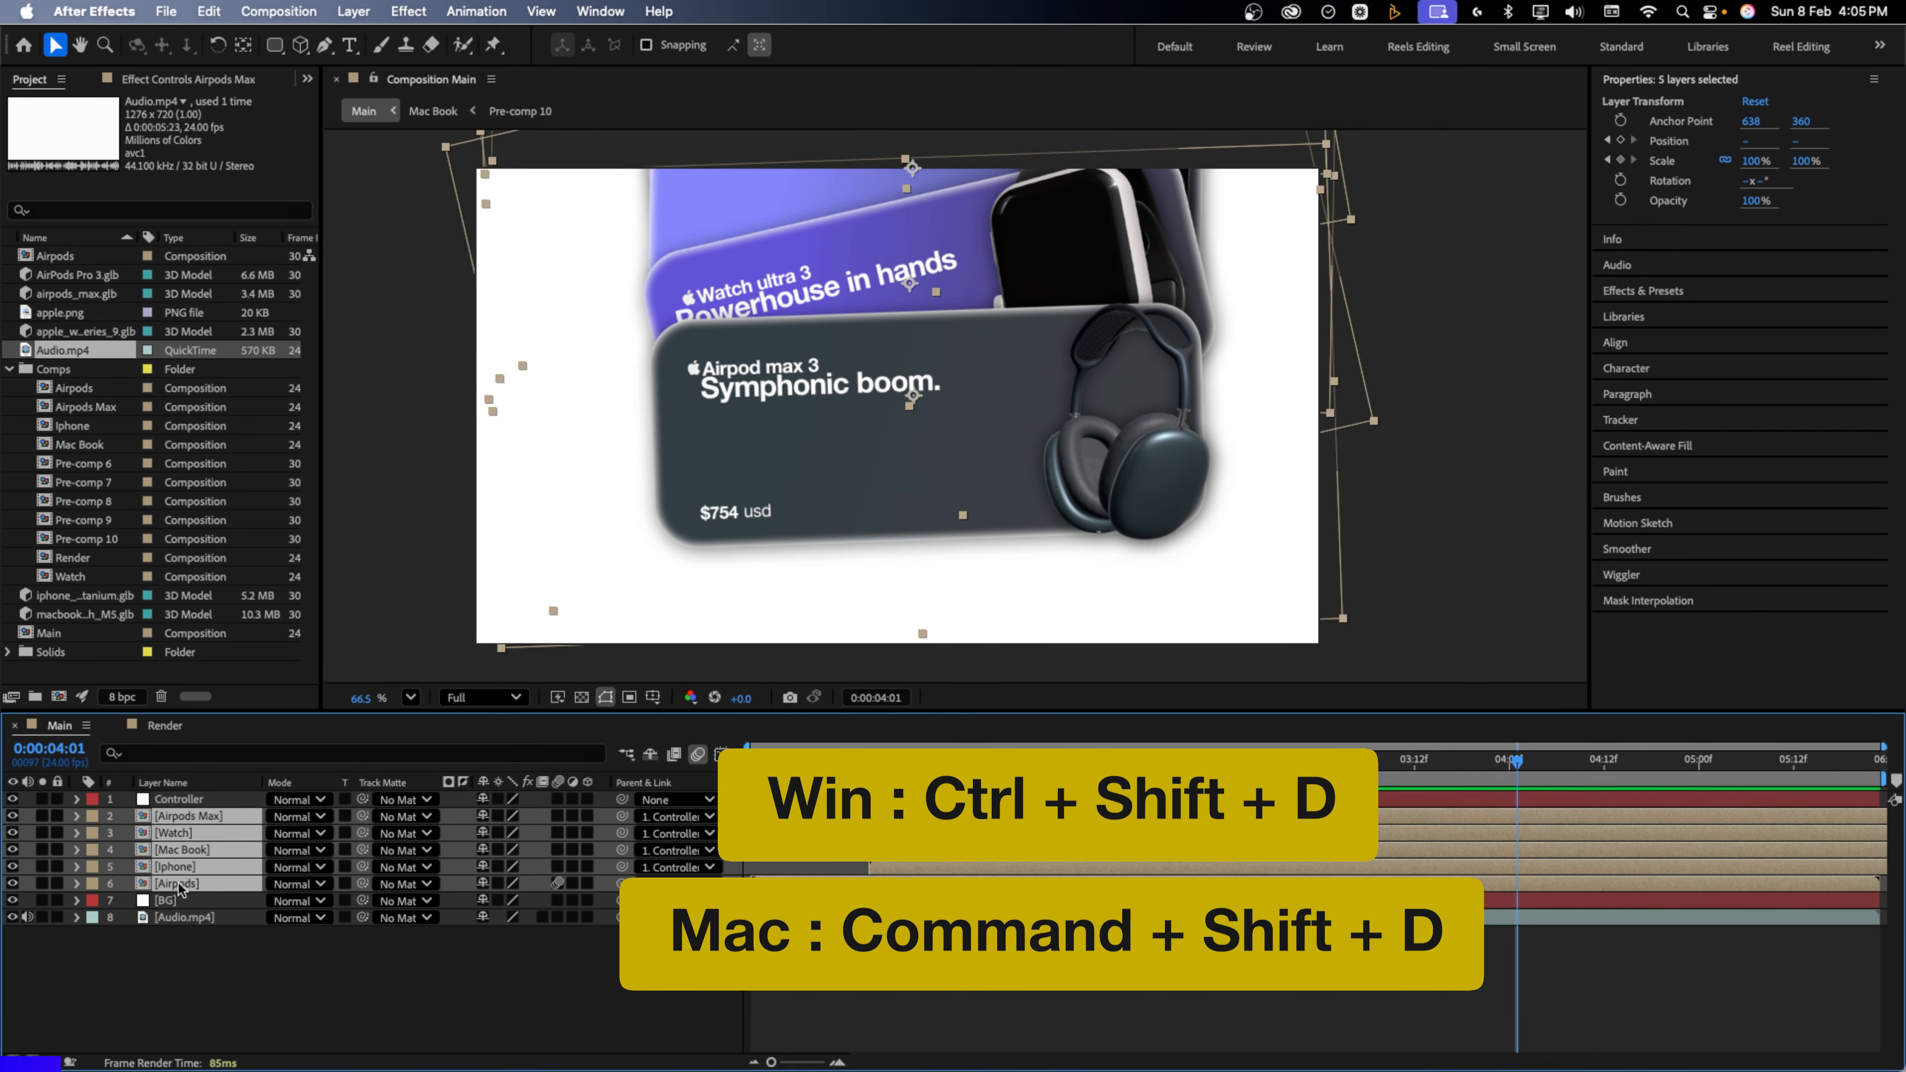
key(super+shift+d)
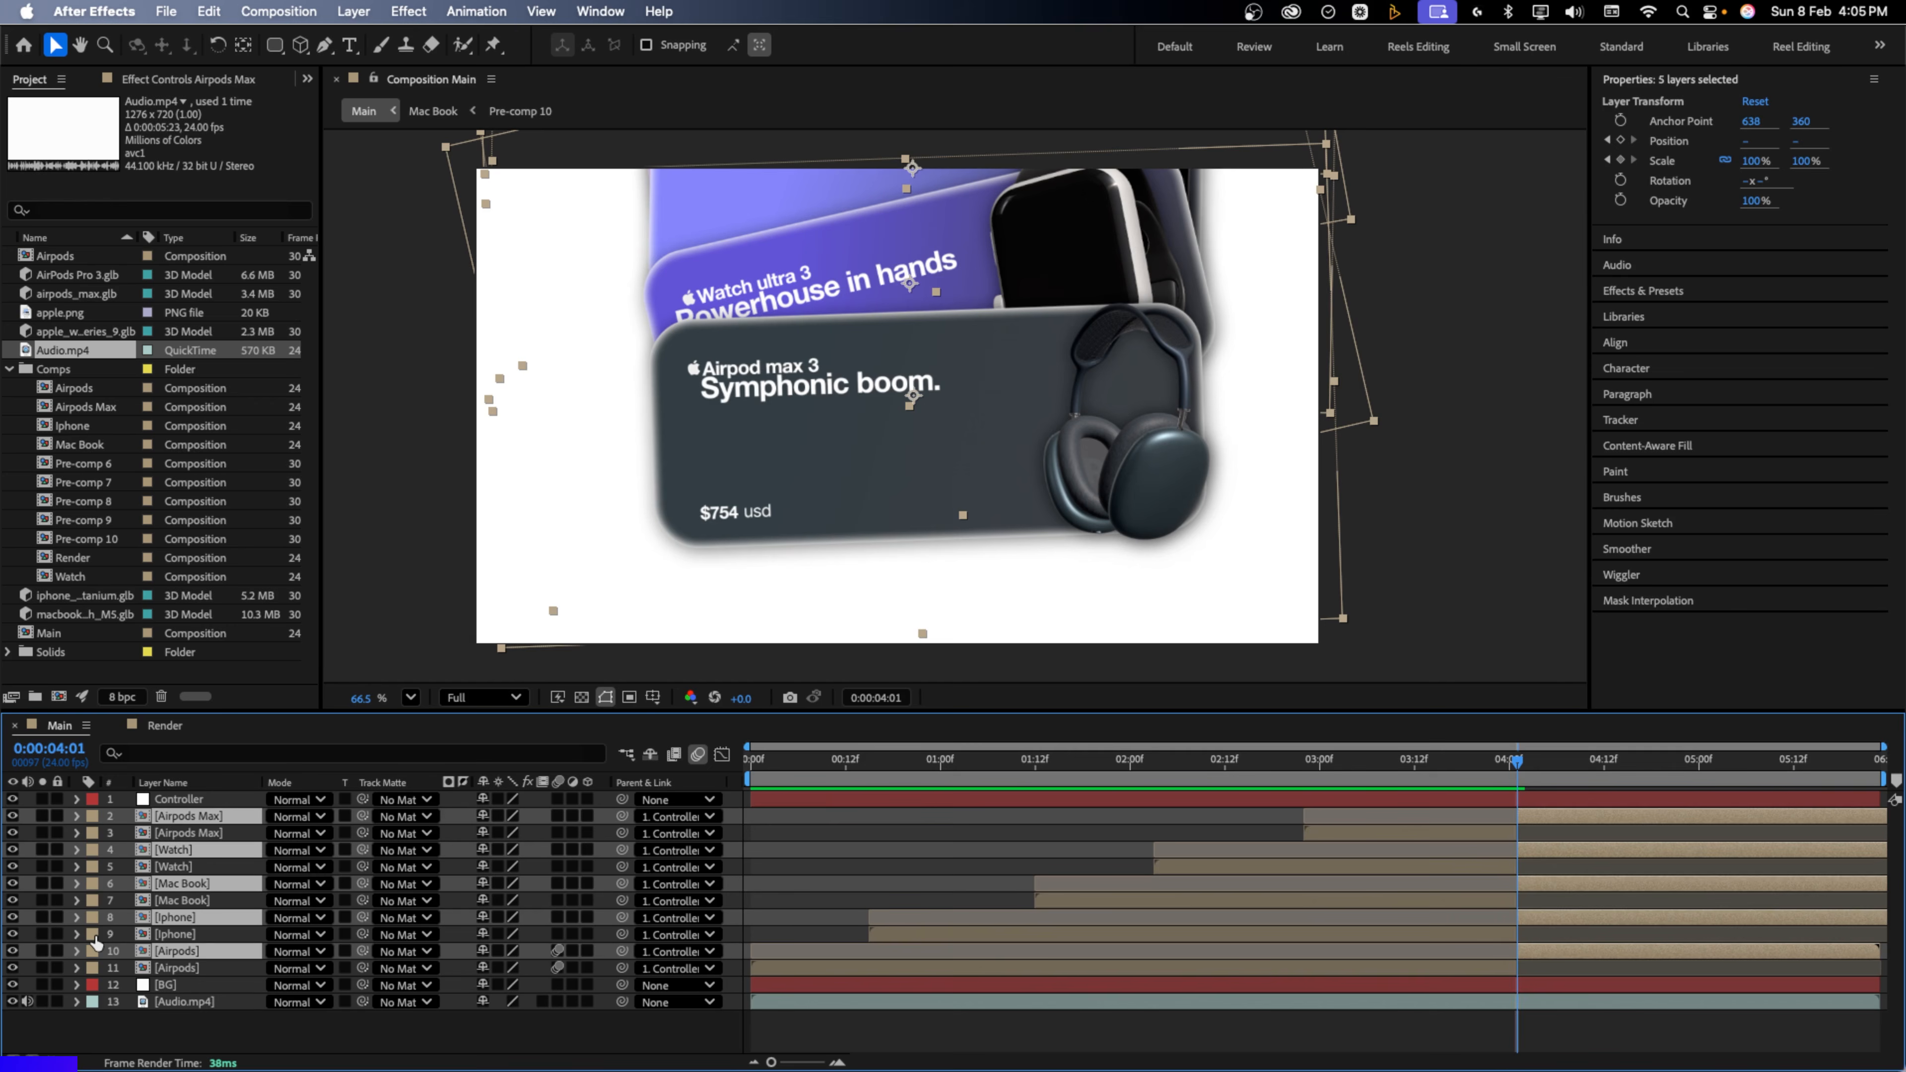
drag(131, 961, 192, 815)
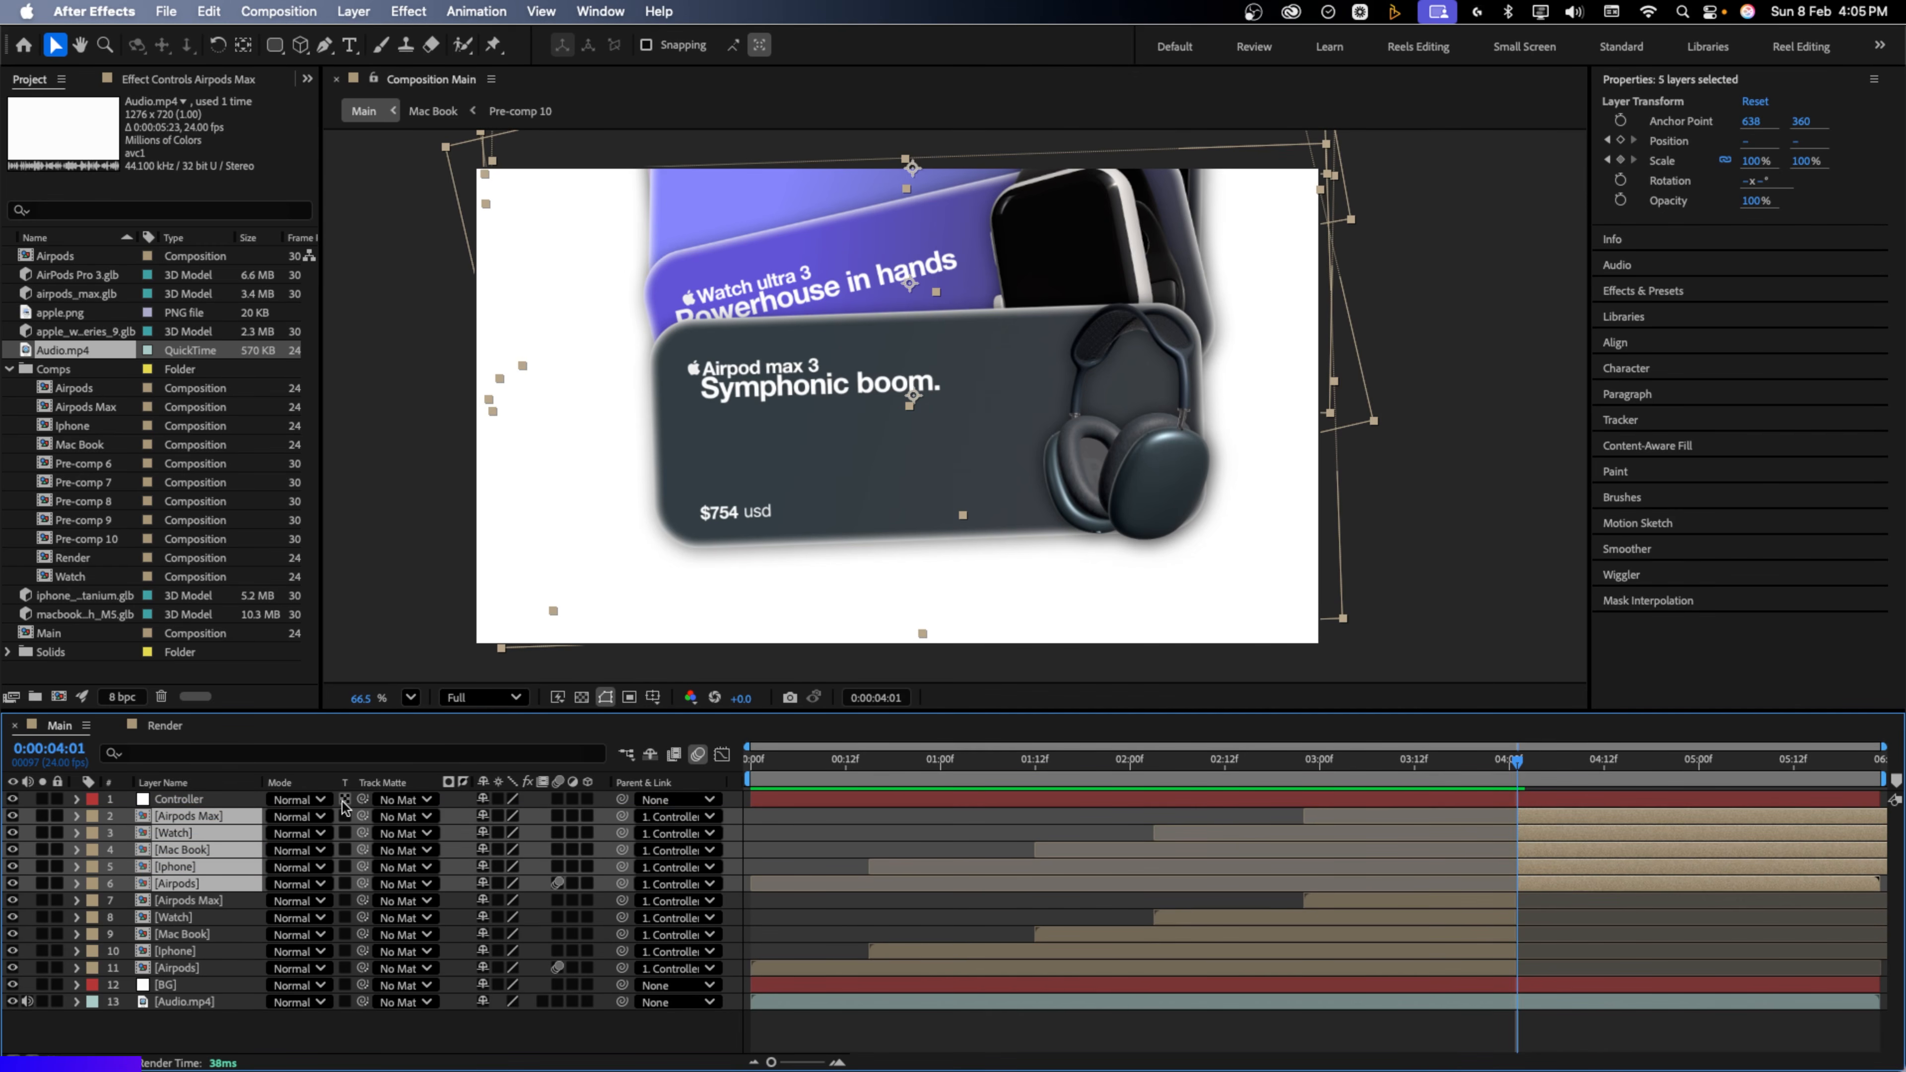
Turn on Position keyframes for the Airpods Max, Watch, MacBook and Airpods card layers
key(p)
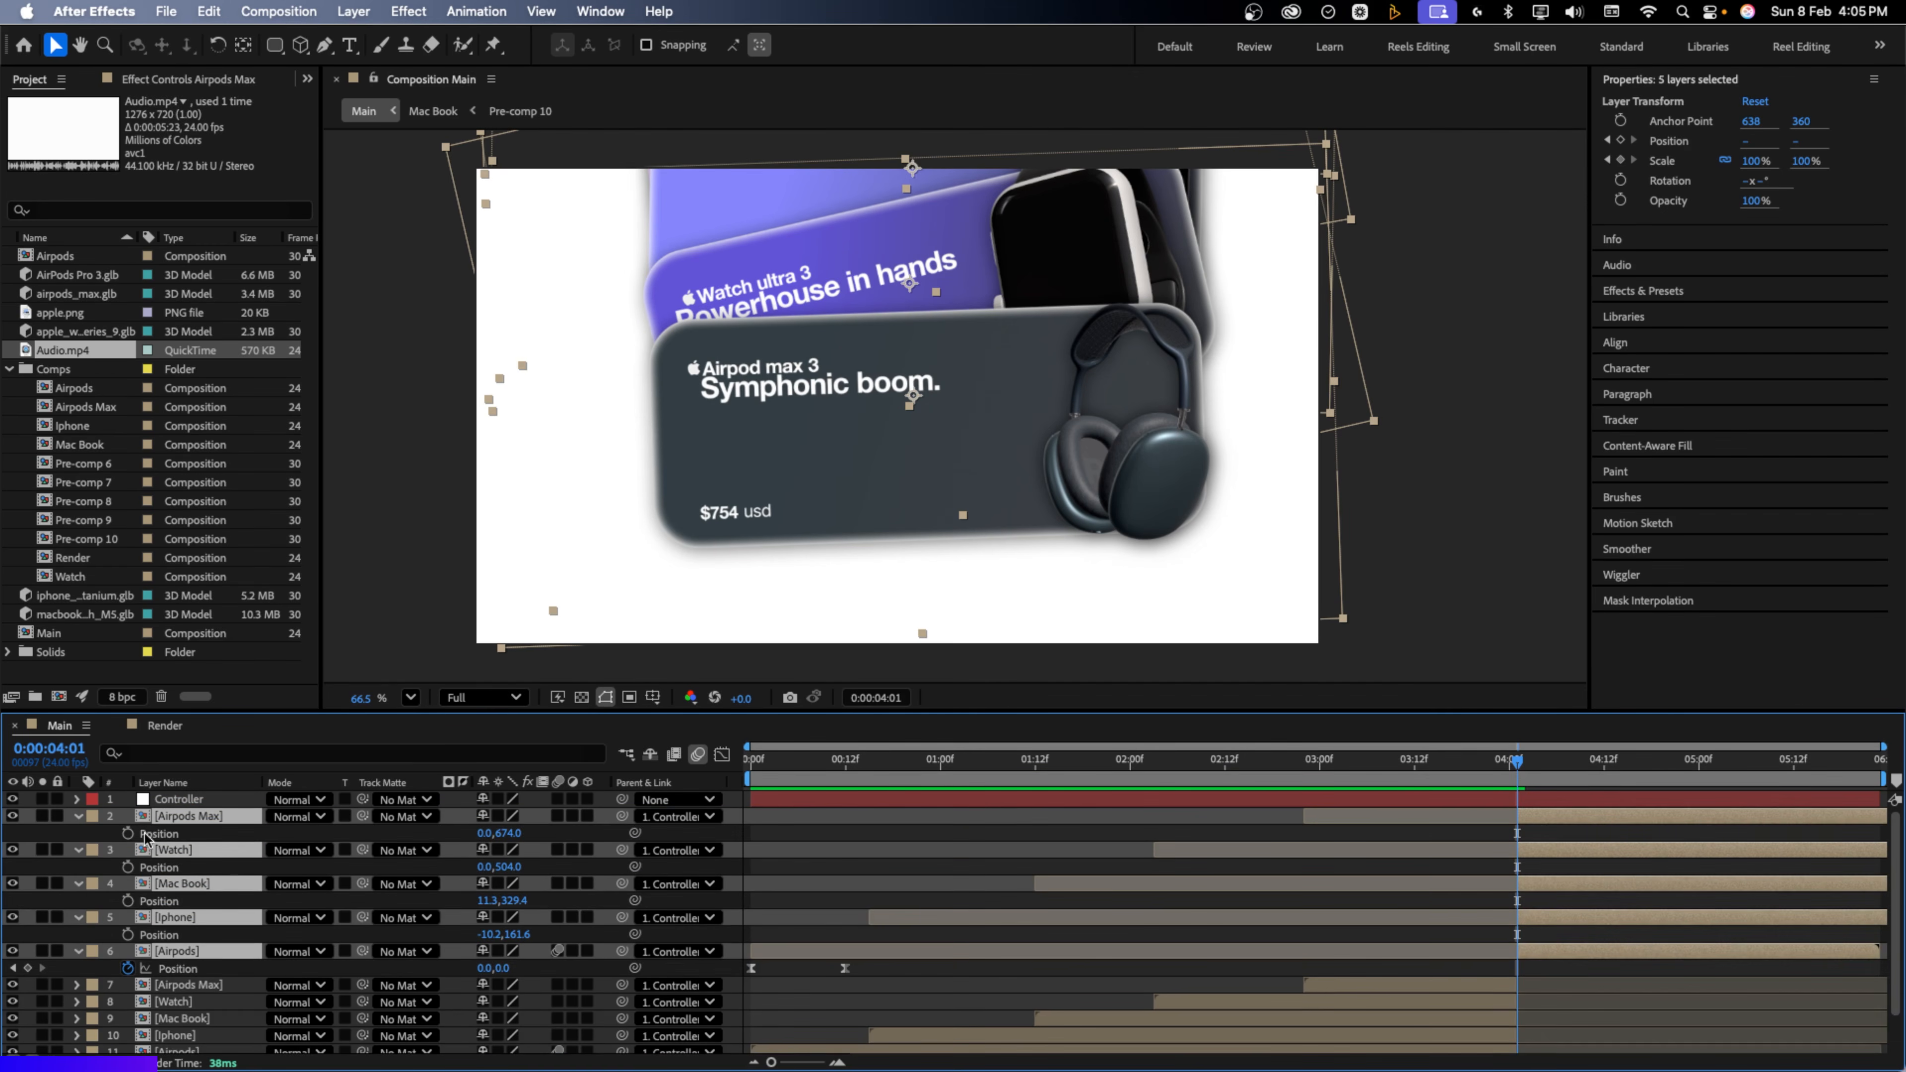
click(129, 833)
click(128, 867)
click(127, 900)
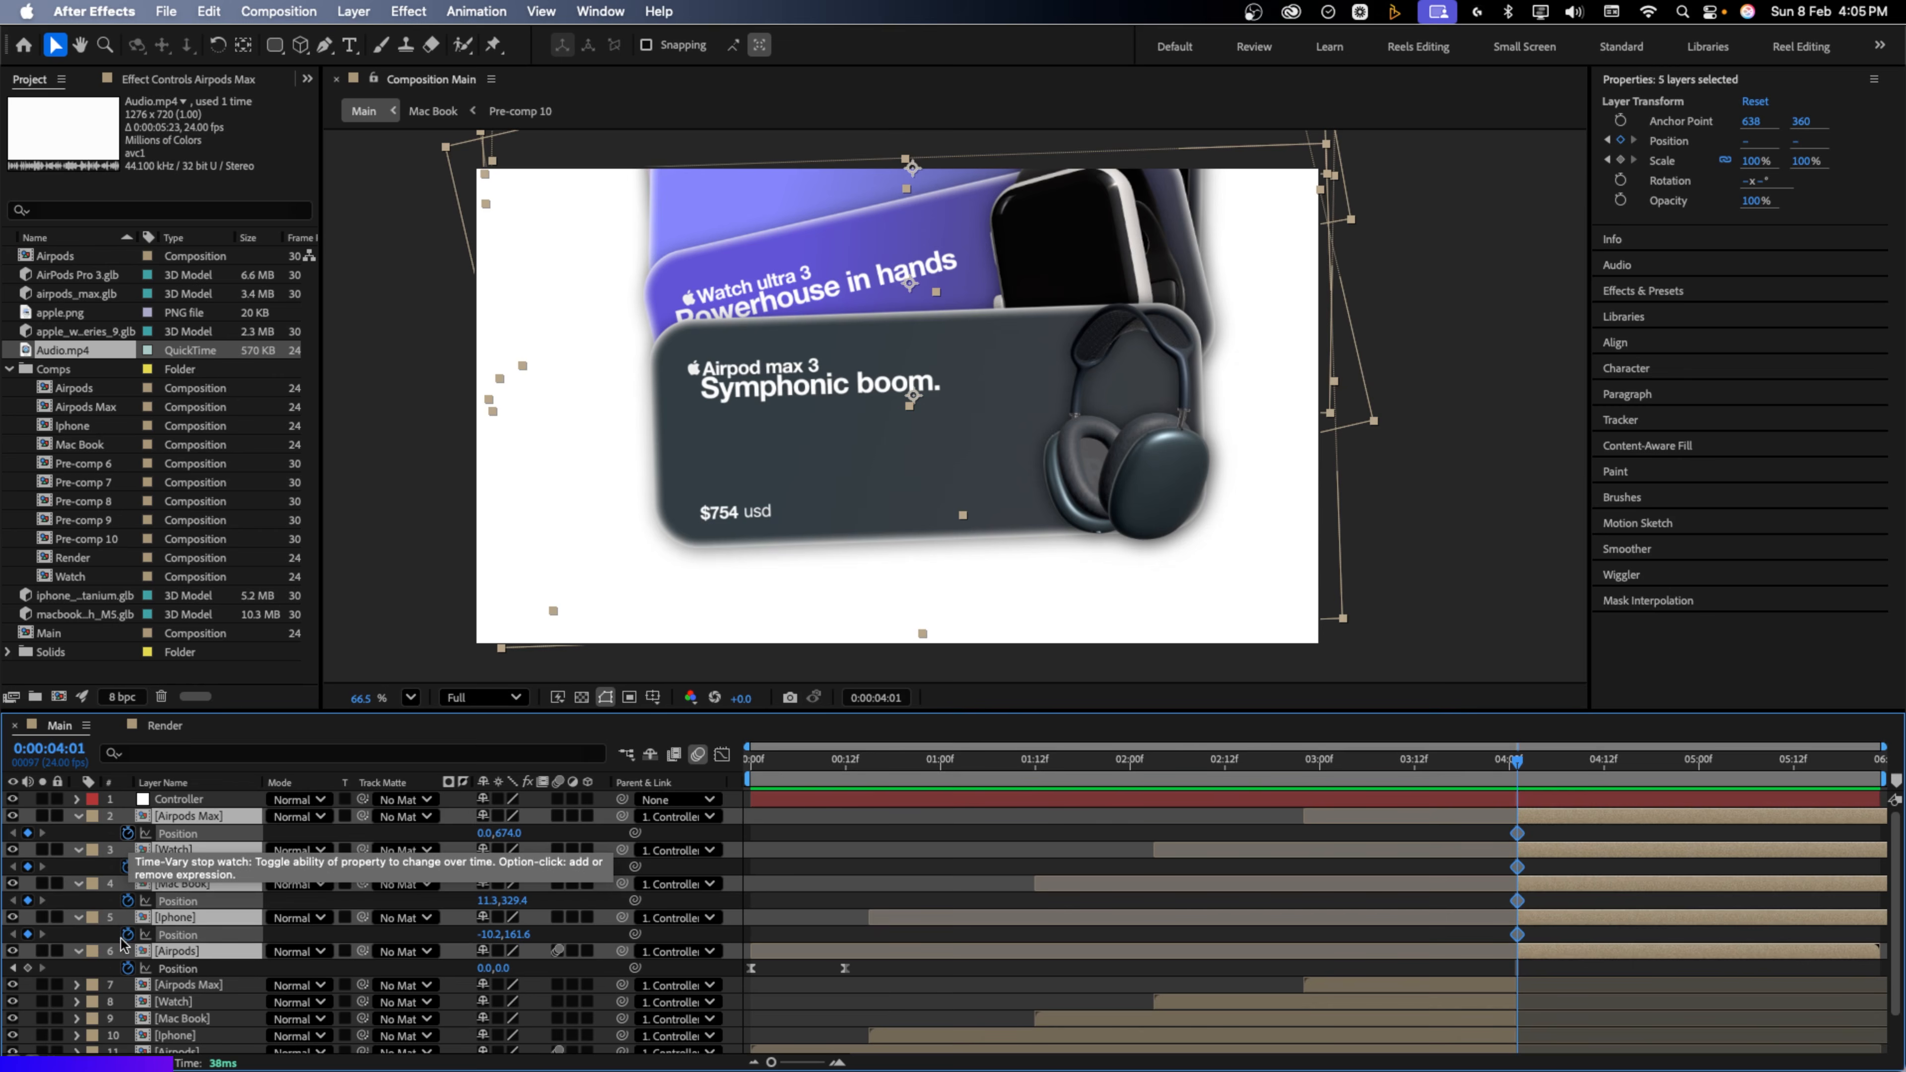
click(128, 968)
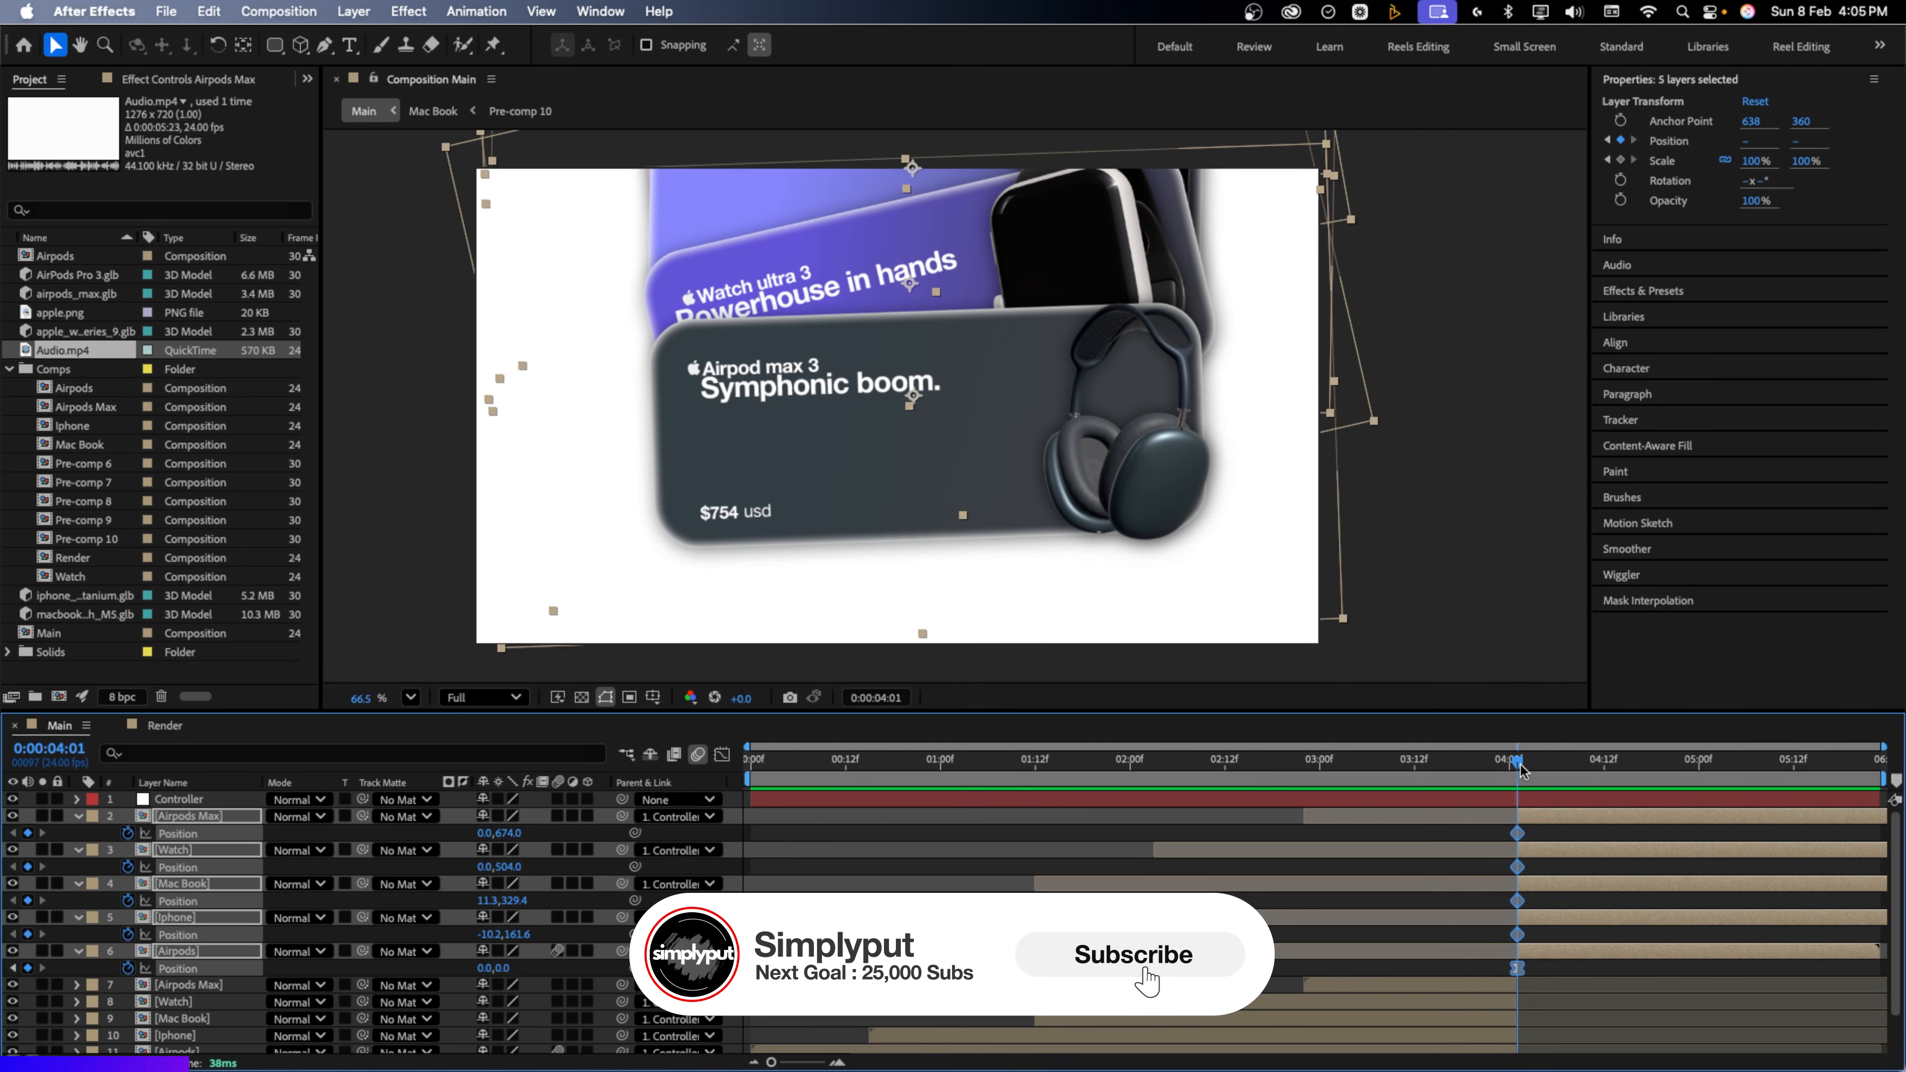
At 5:00, drag the Airpods Max, Watch, MacBook, iPhone and Airpods cards off-screen
drag(1521, 768, 1688, 786)
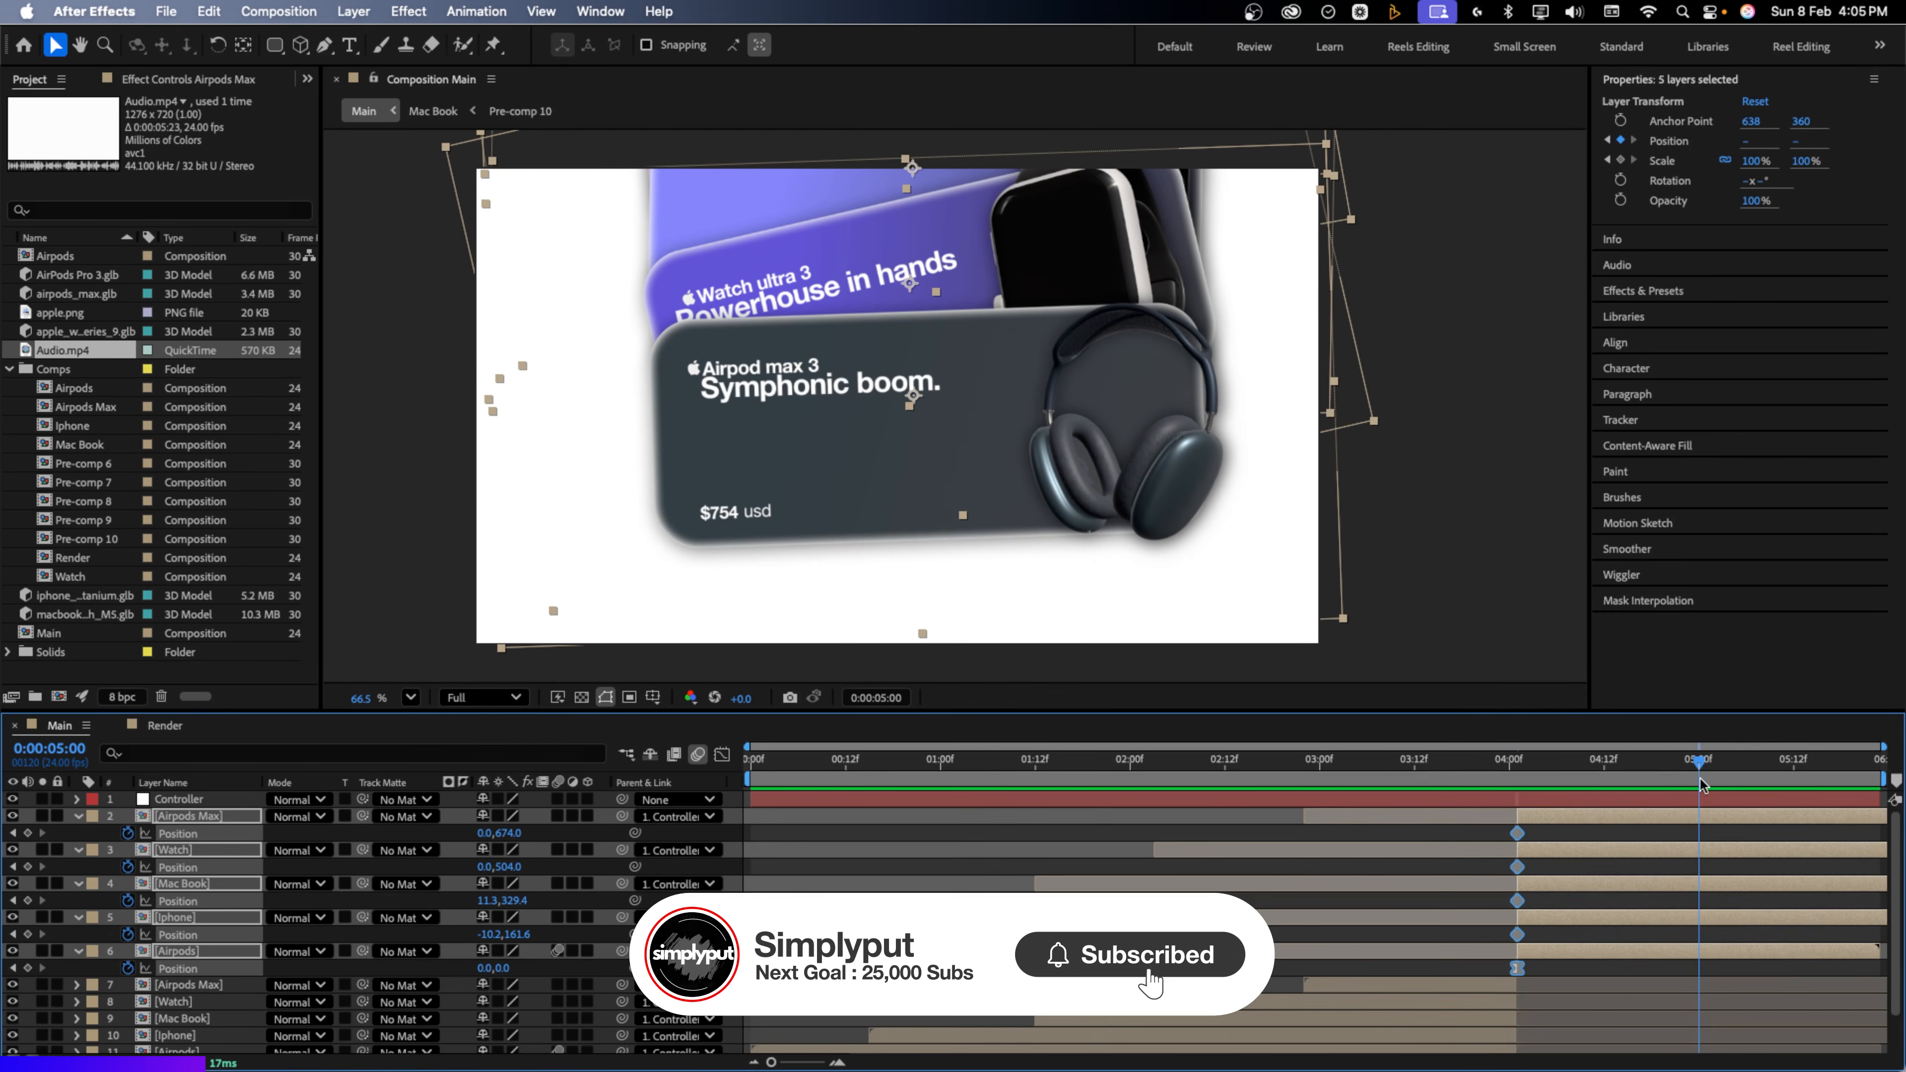
click(543, 839)
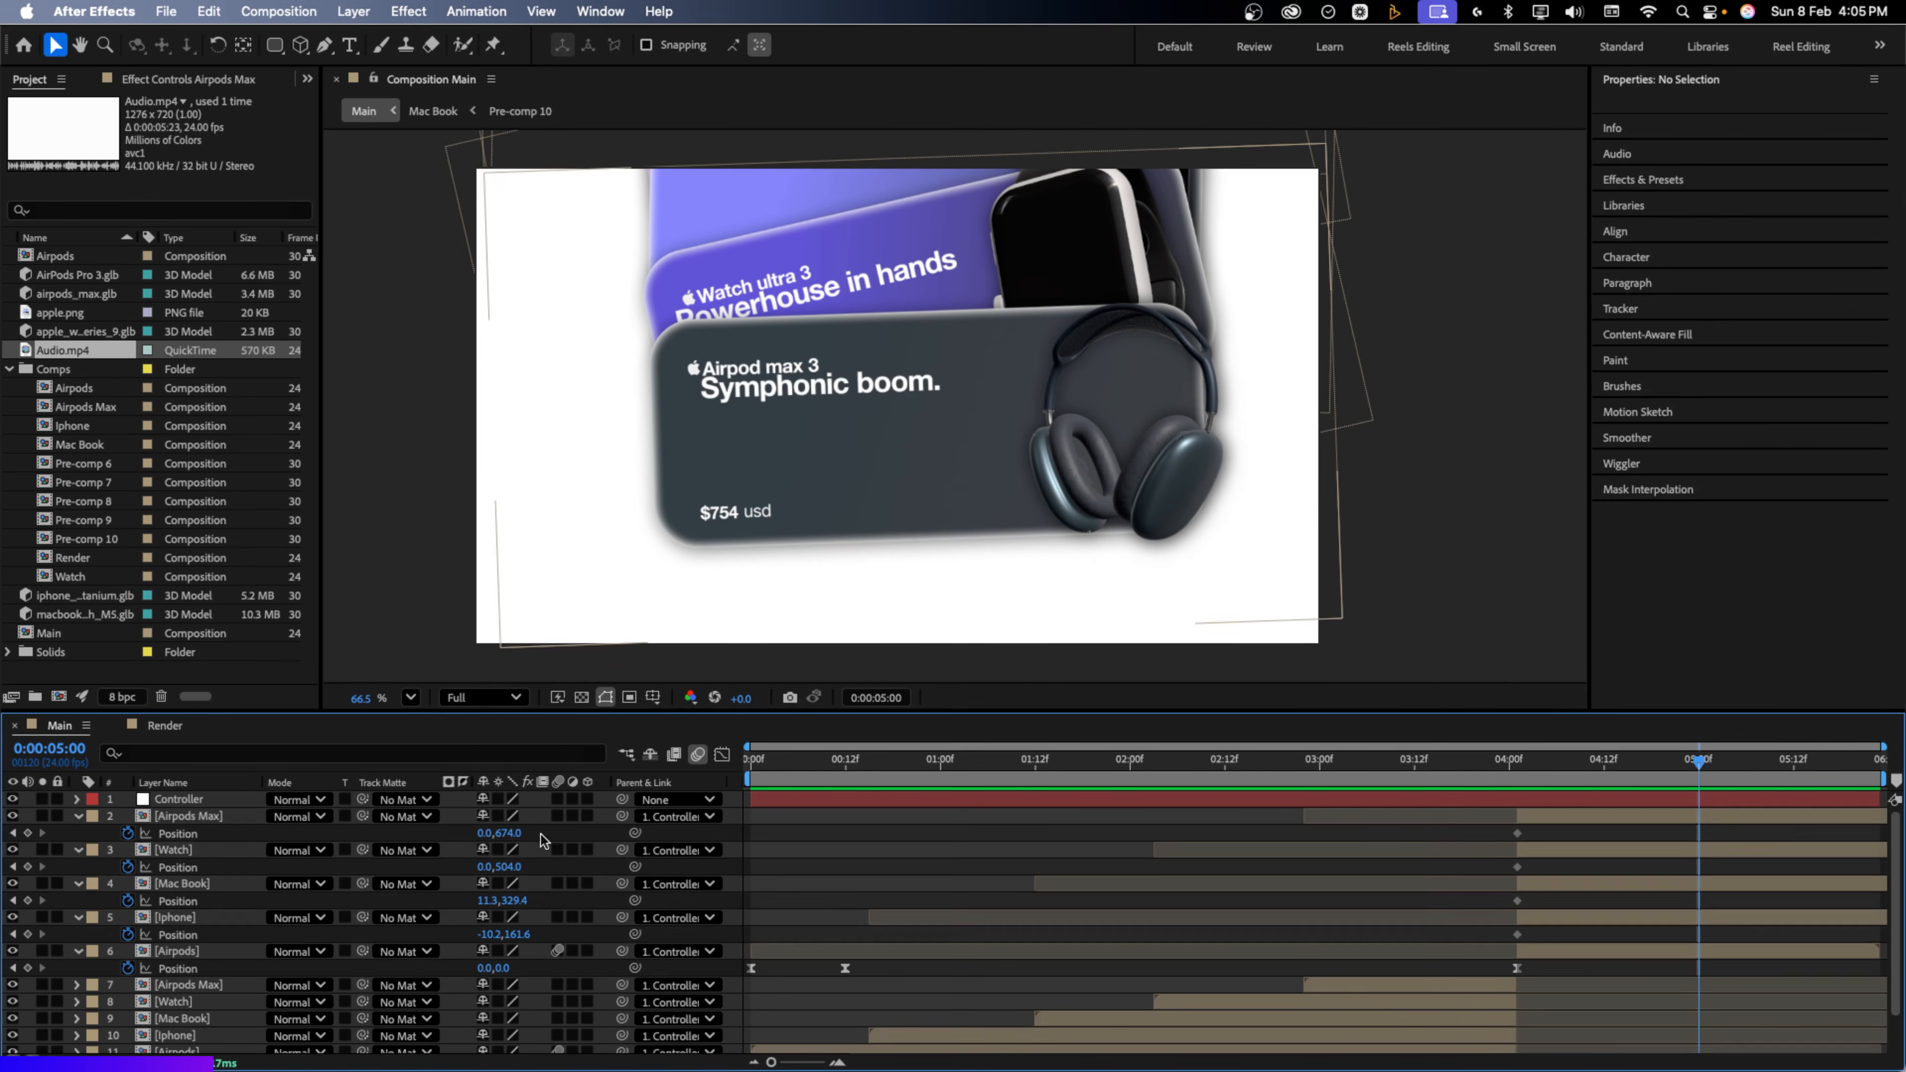
click(1038, 301)
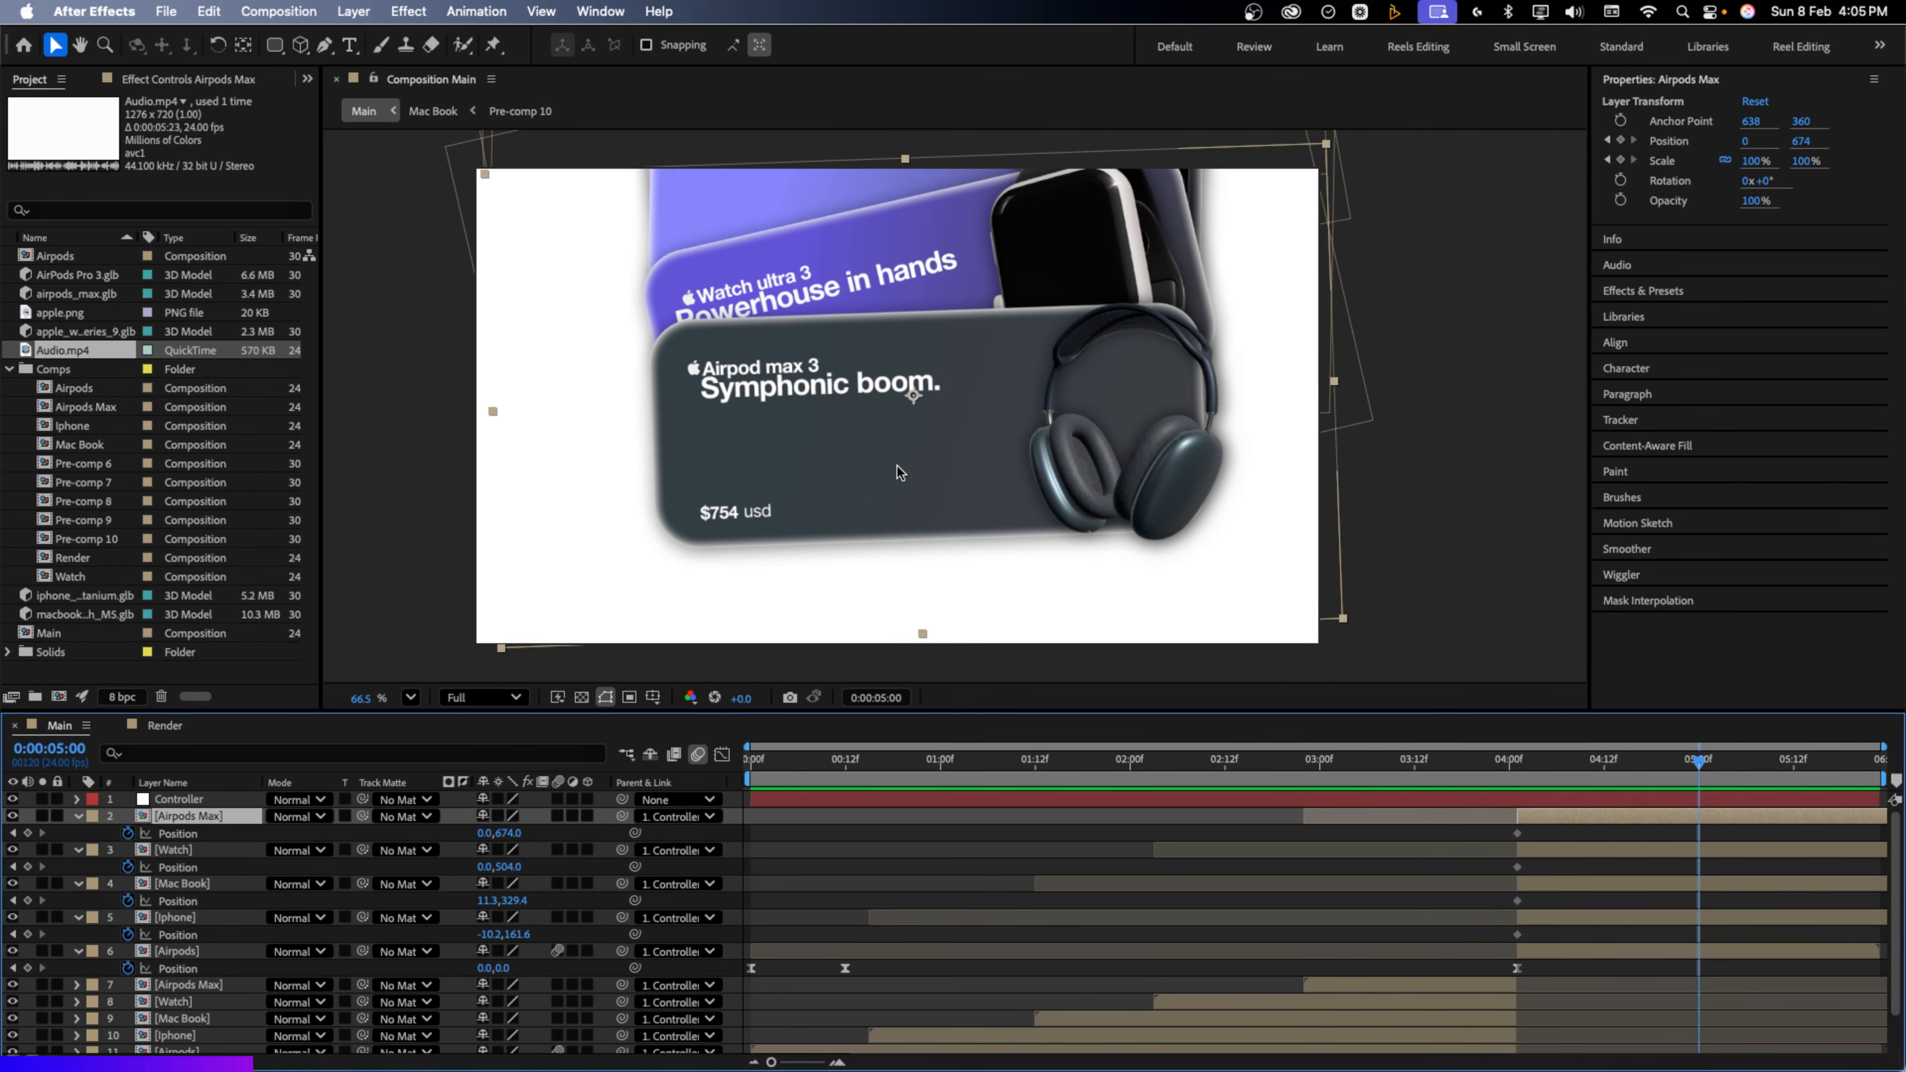
drag(900, 472, 1618, 653)
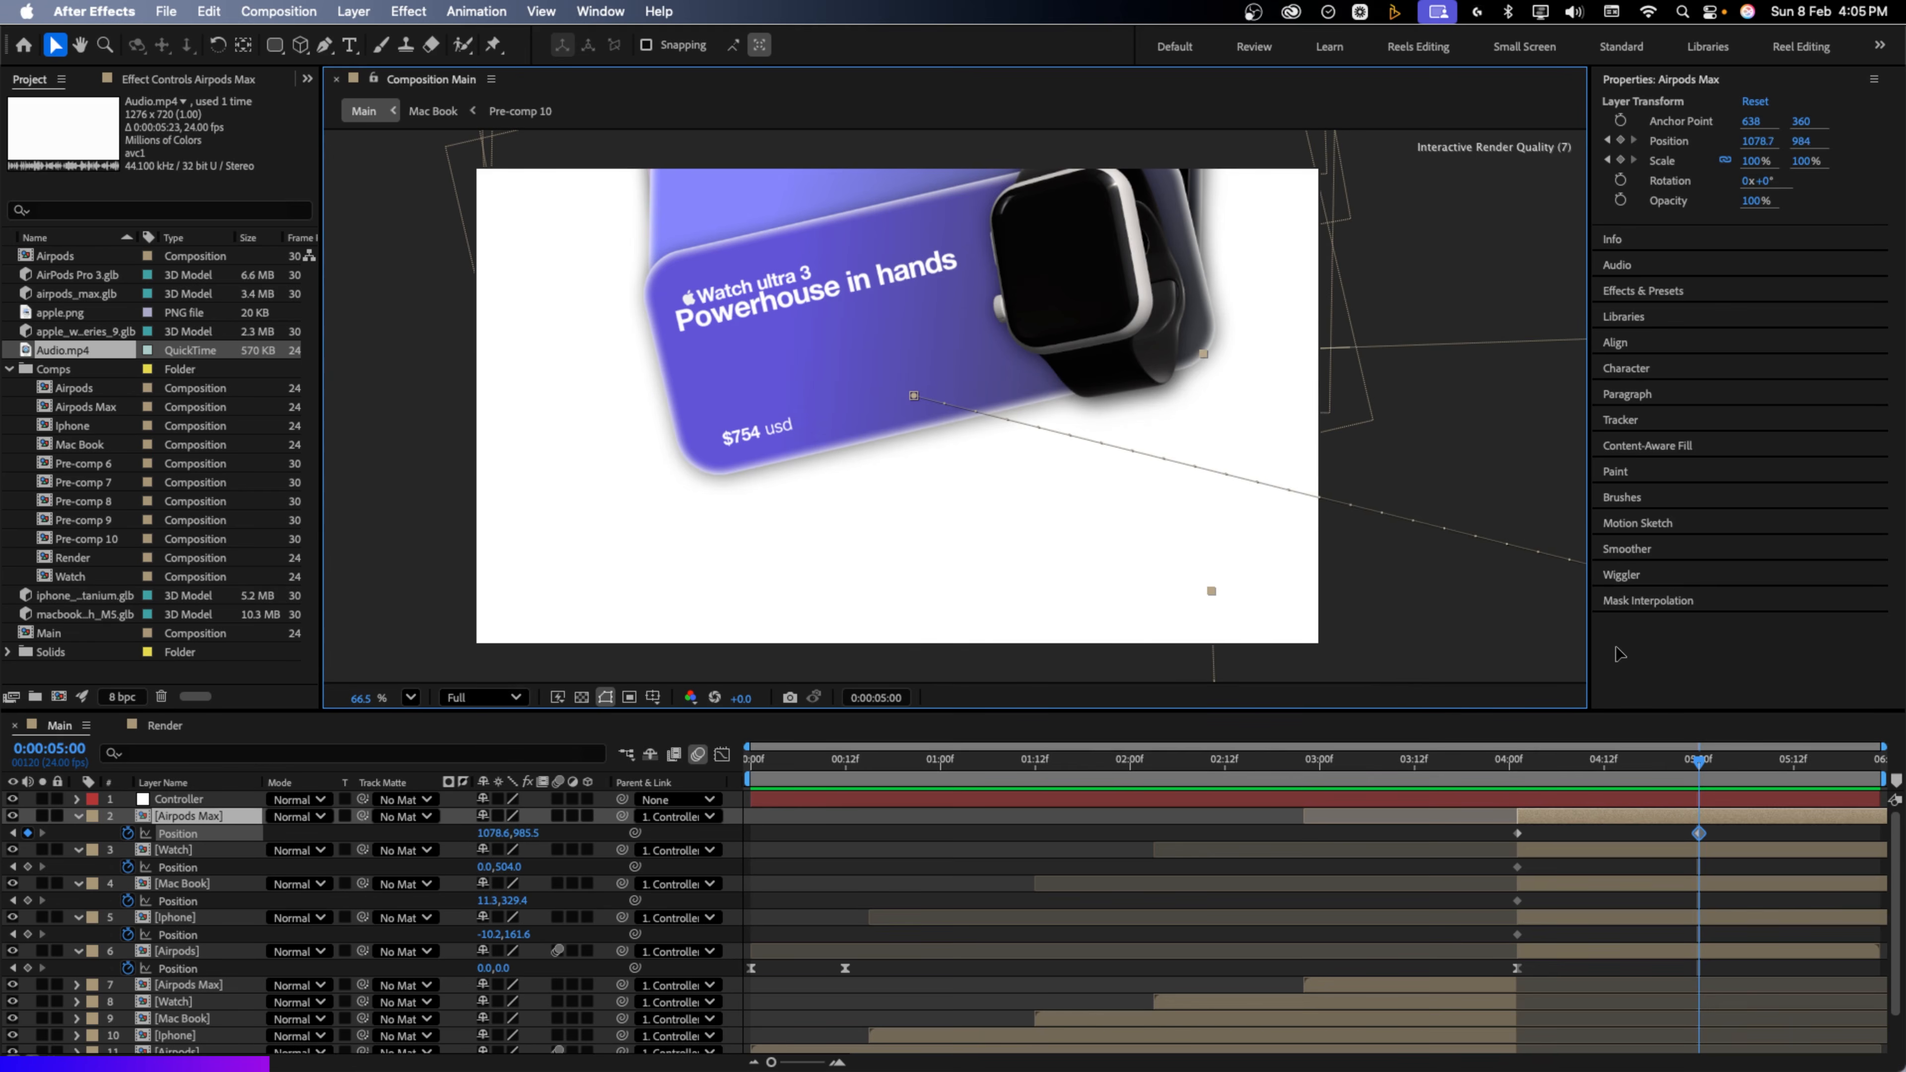
click(1584, 858)
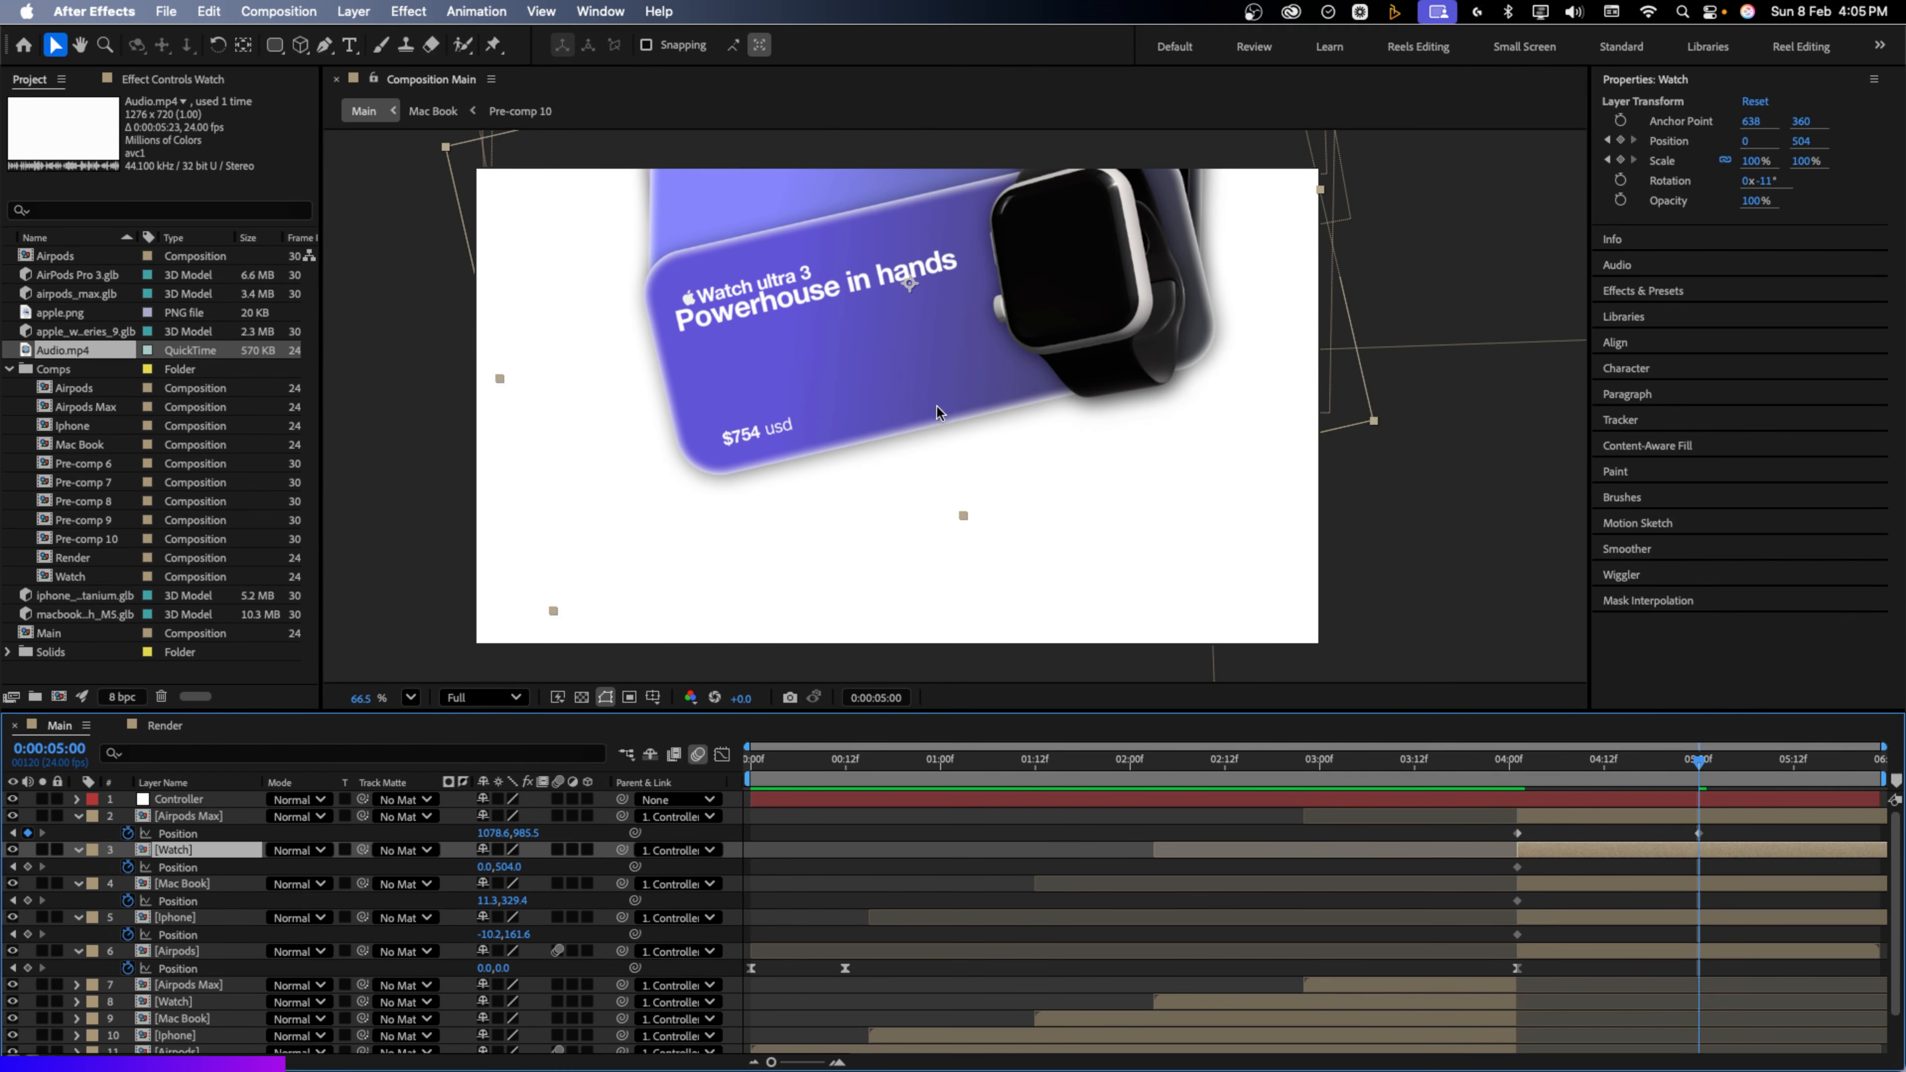
drag(937, 411, 246, 743)
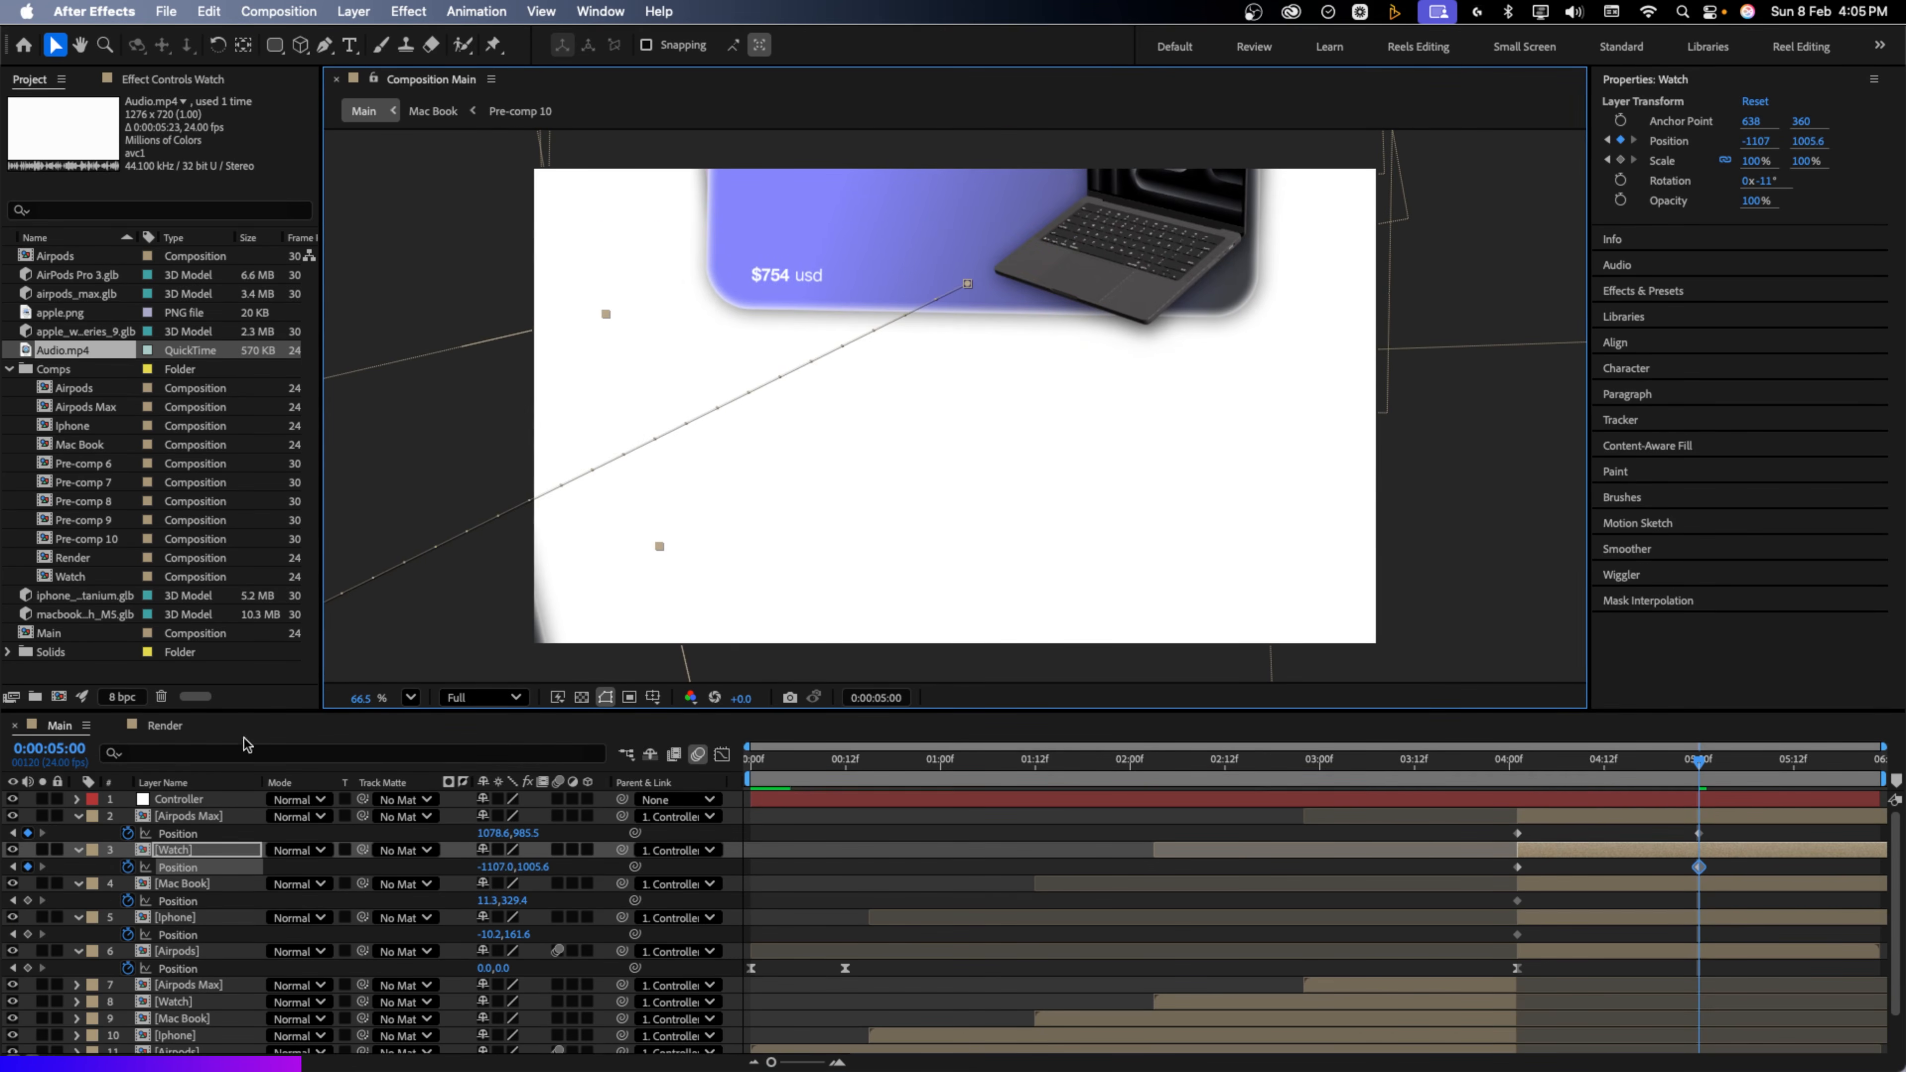
drag(800, 275, 207, 335)
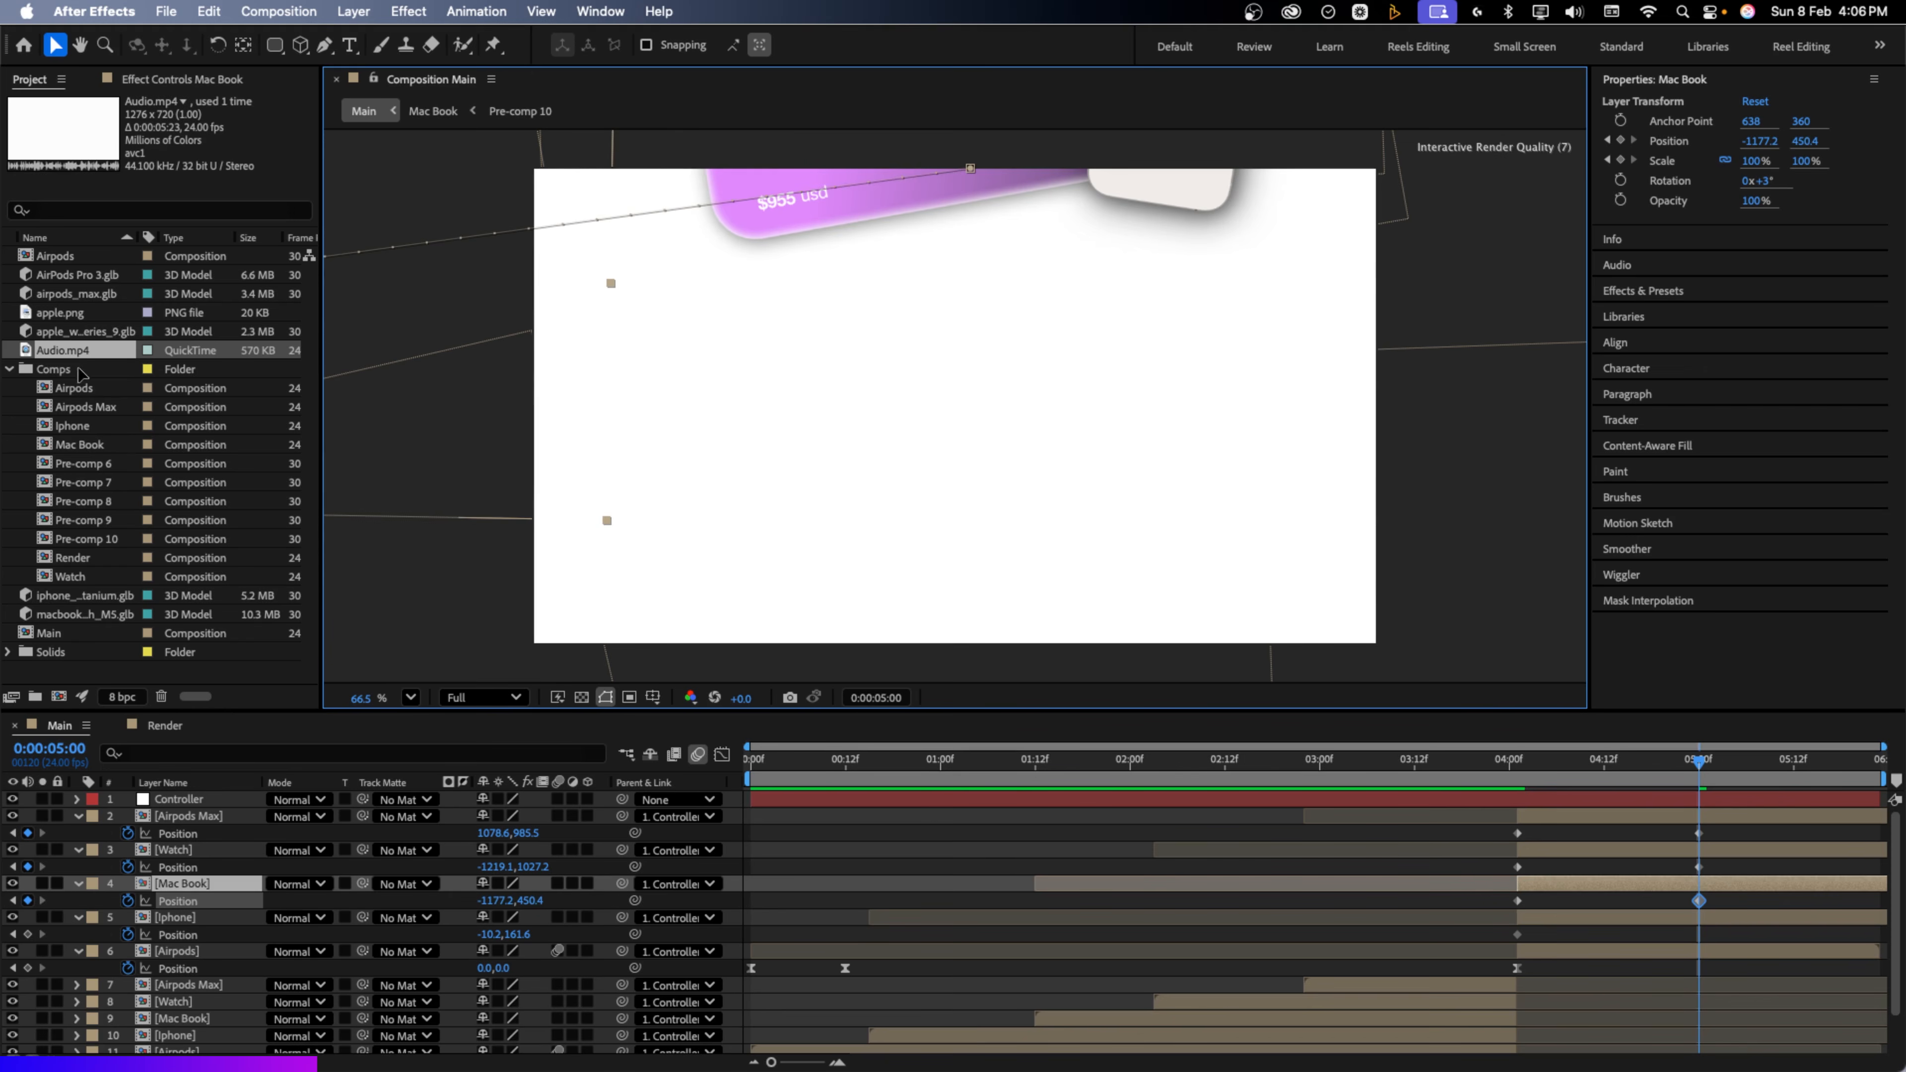
drag(820, 219, 1596, 555)
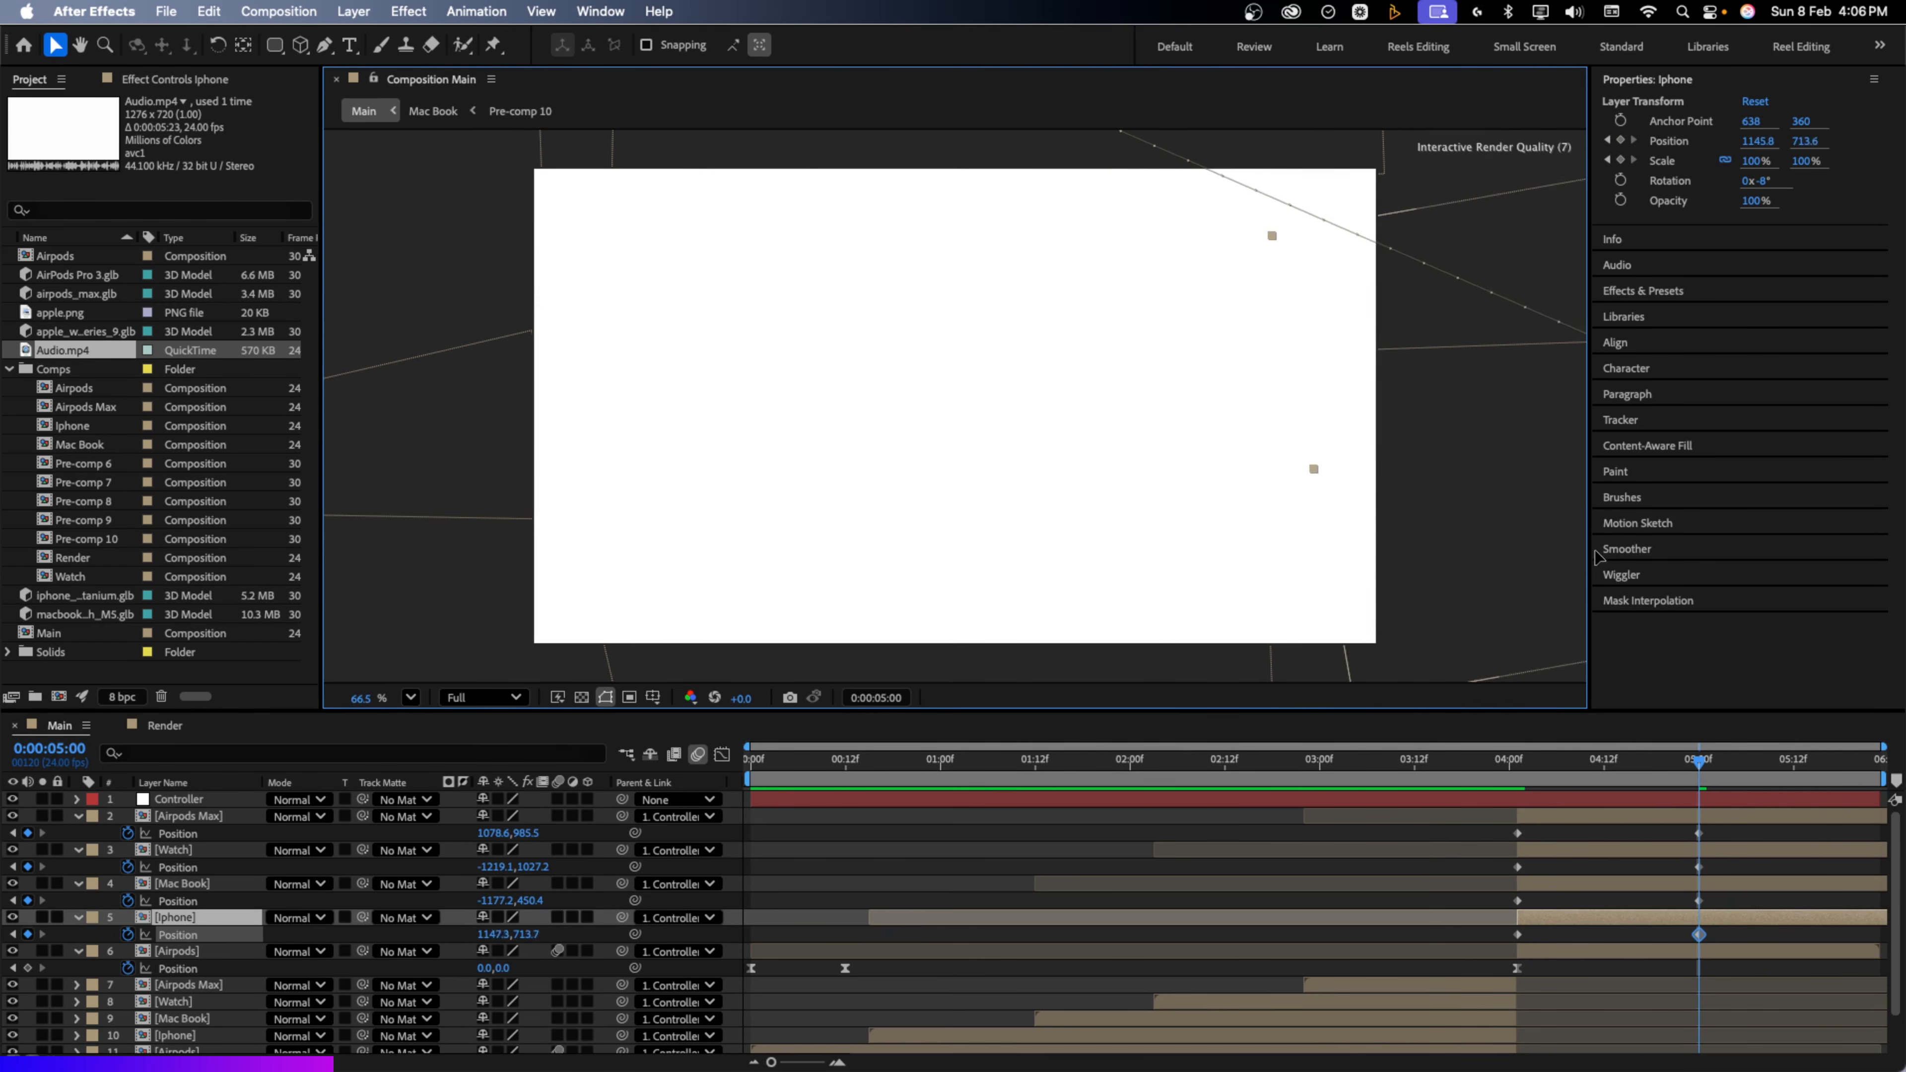
scroll(898, 457, down, 4)
drag(969, 185, 463, 355)
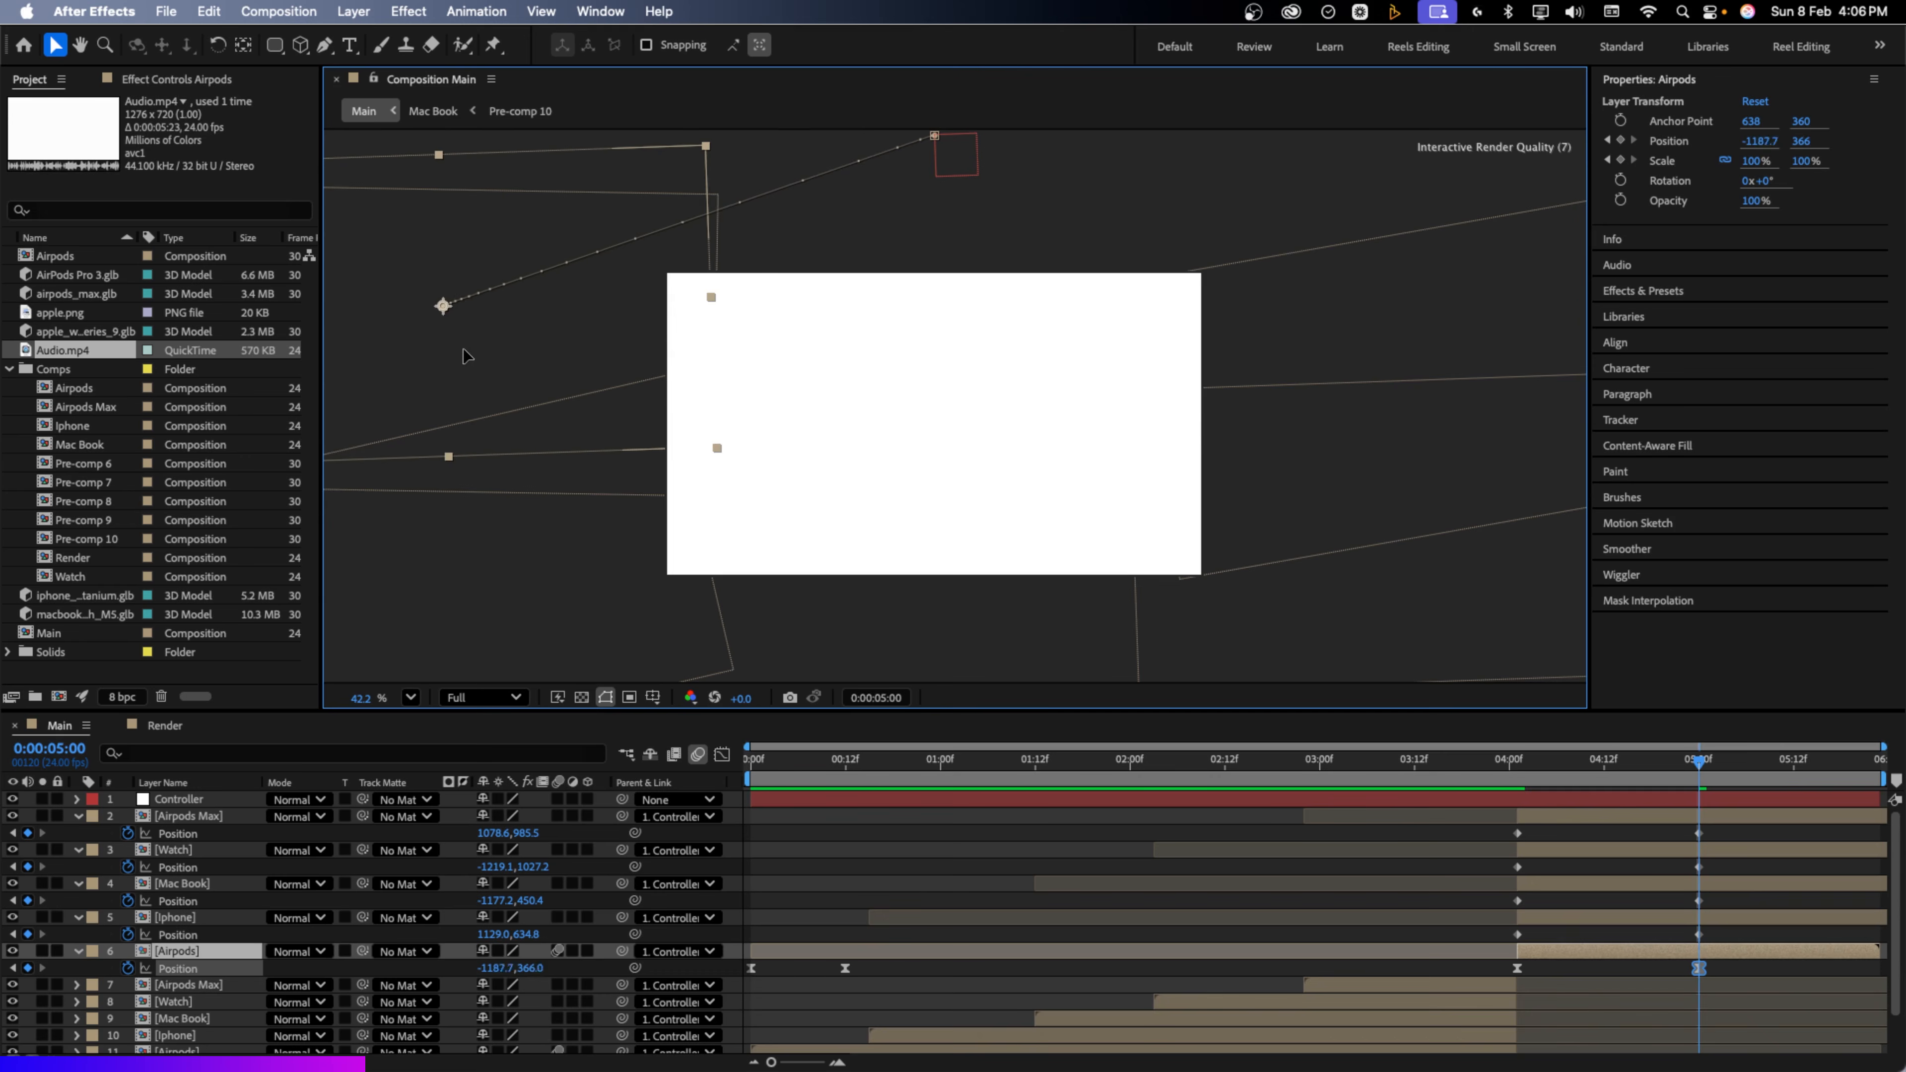
Adjust the Airpods card's exit position and pull the five exit keyframes earlier to about 4:13
drag(1452, 783, 1699, 802)
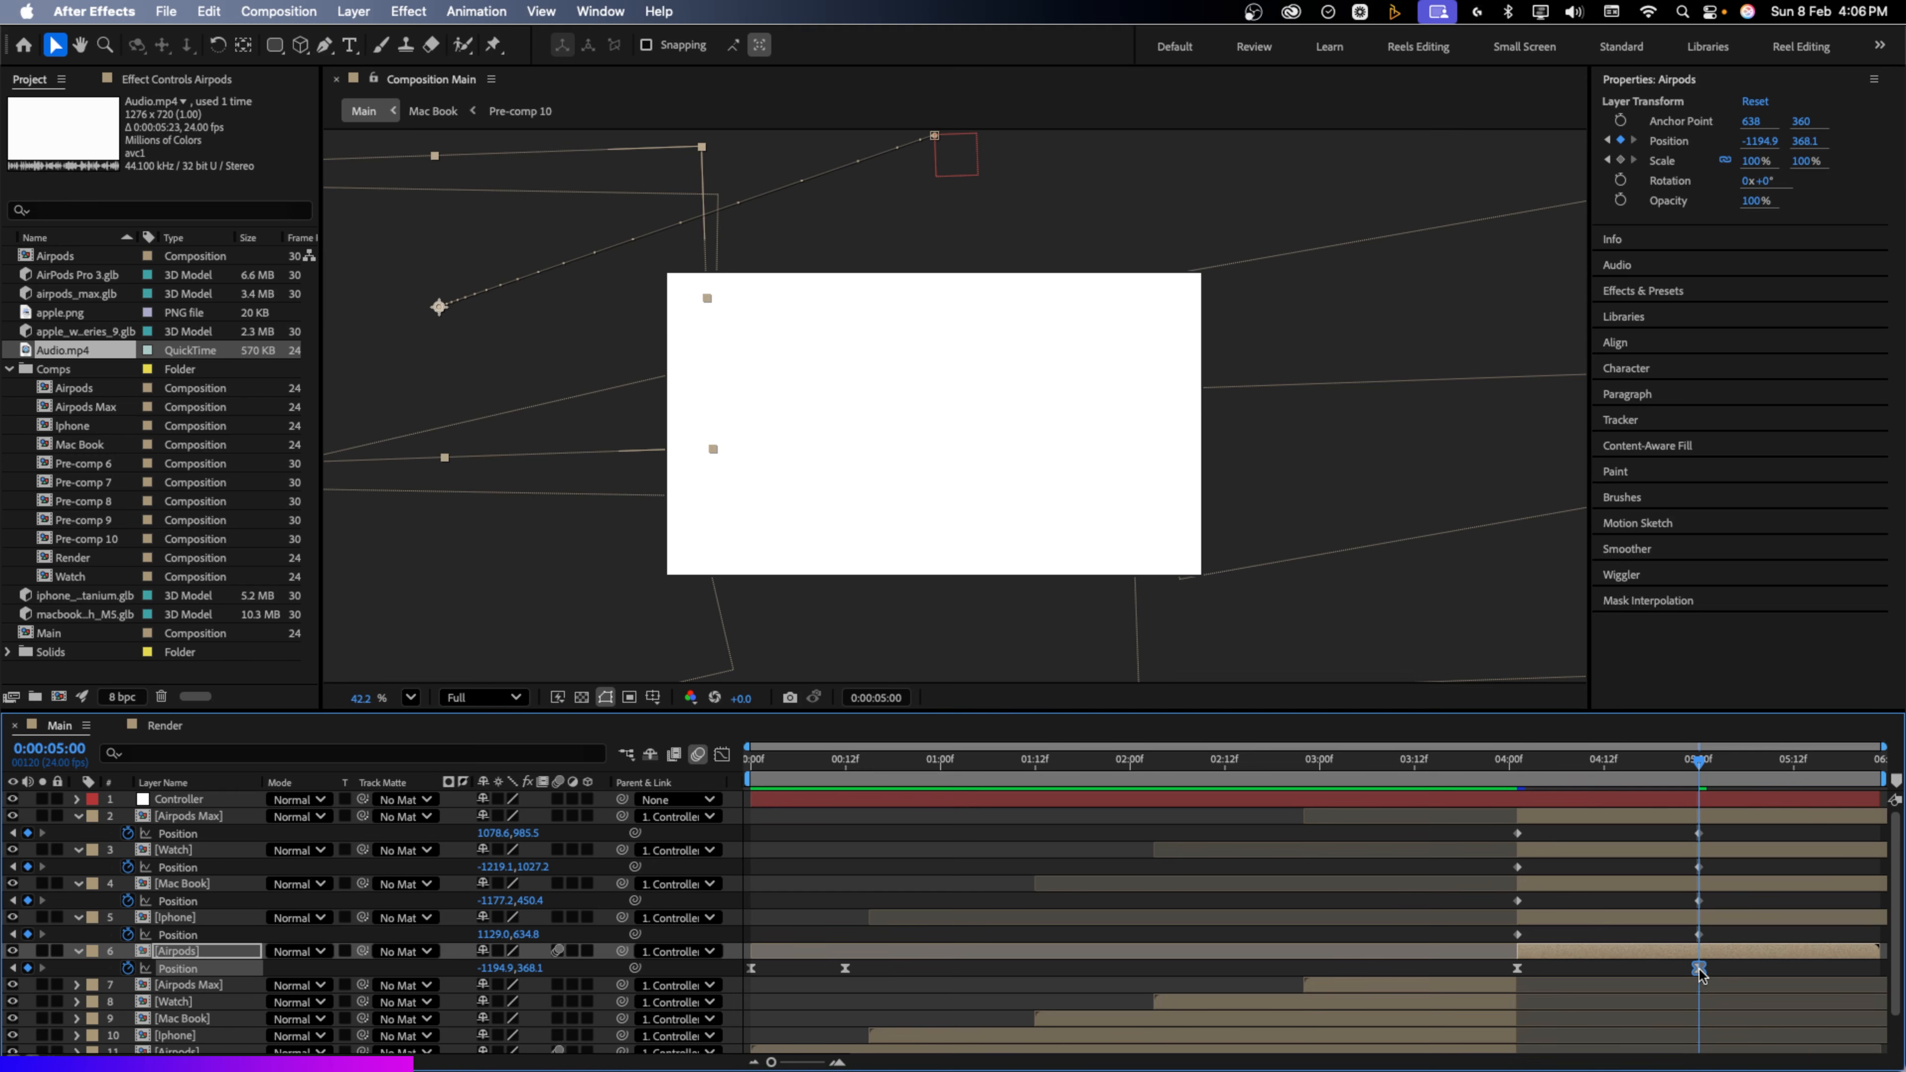
scroll(898, 375, down, 2)
drag(538, 286, 1277, 396)
click(1516, 760)
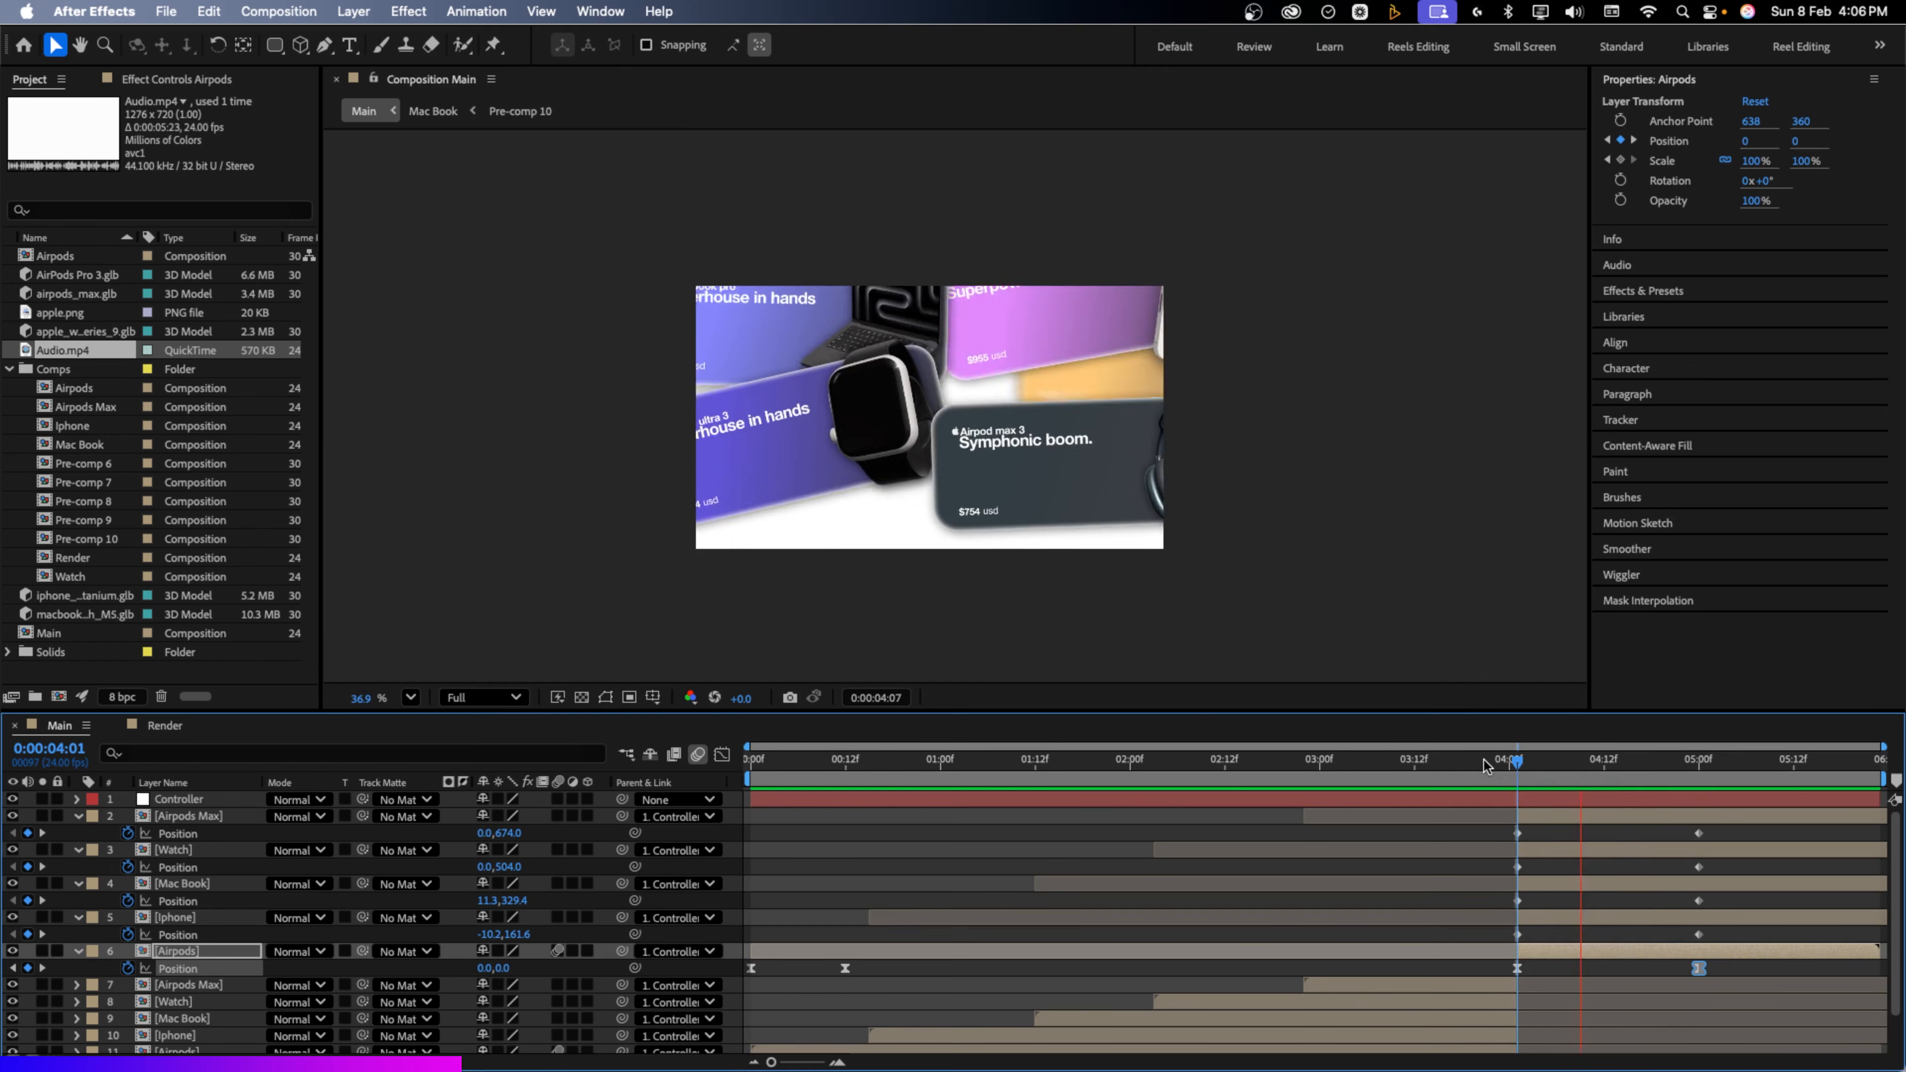
key(space)
drag(1729, 832, 1619, 974)
drag(1649, 828, 1439, 968)
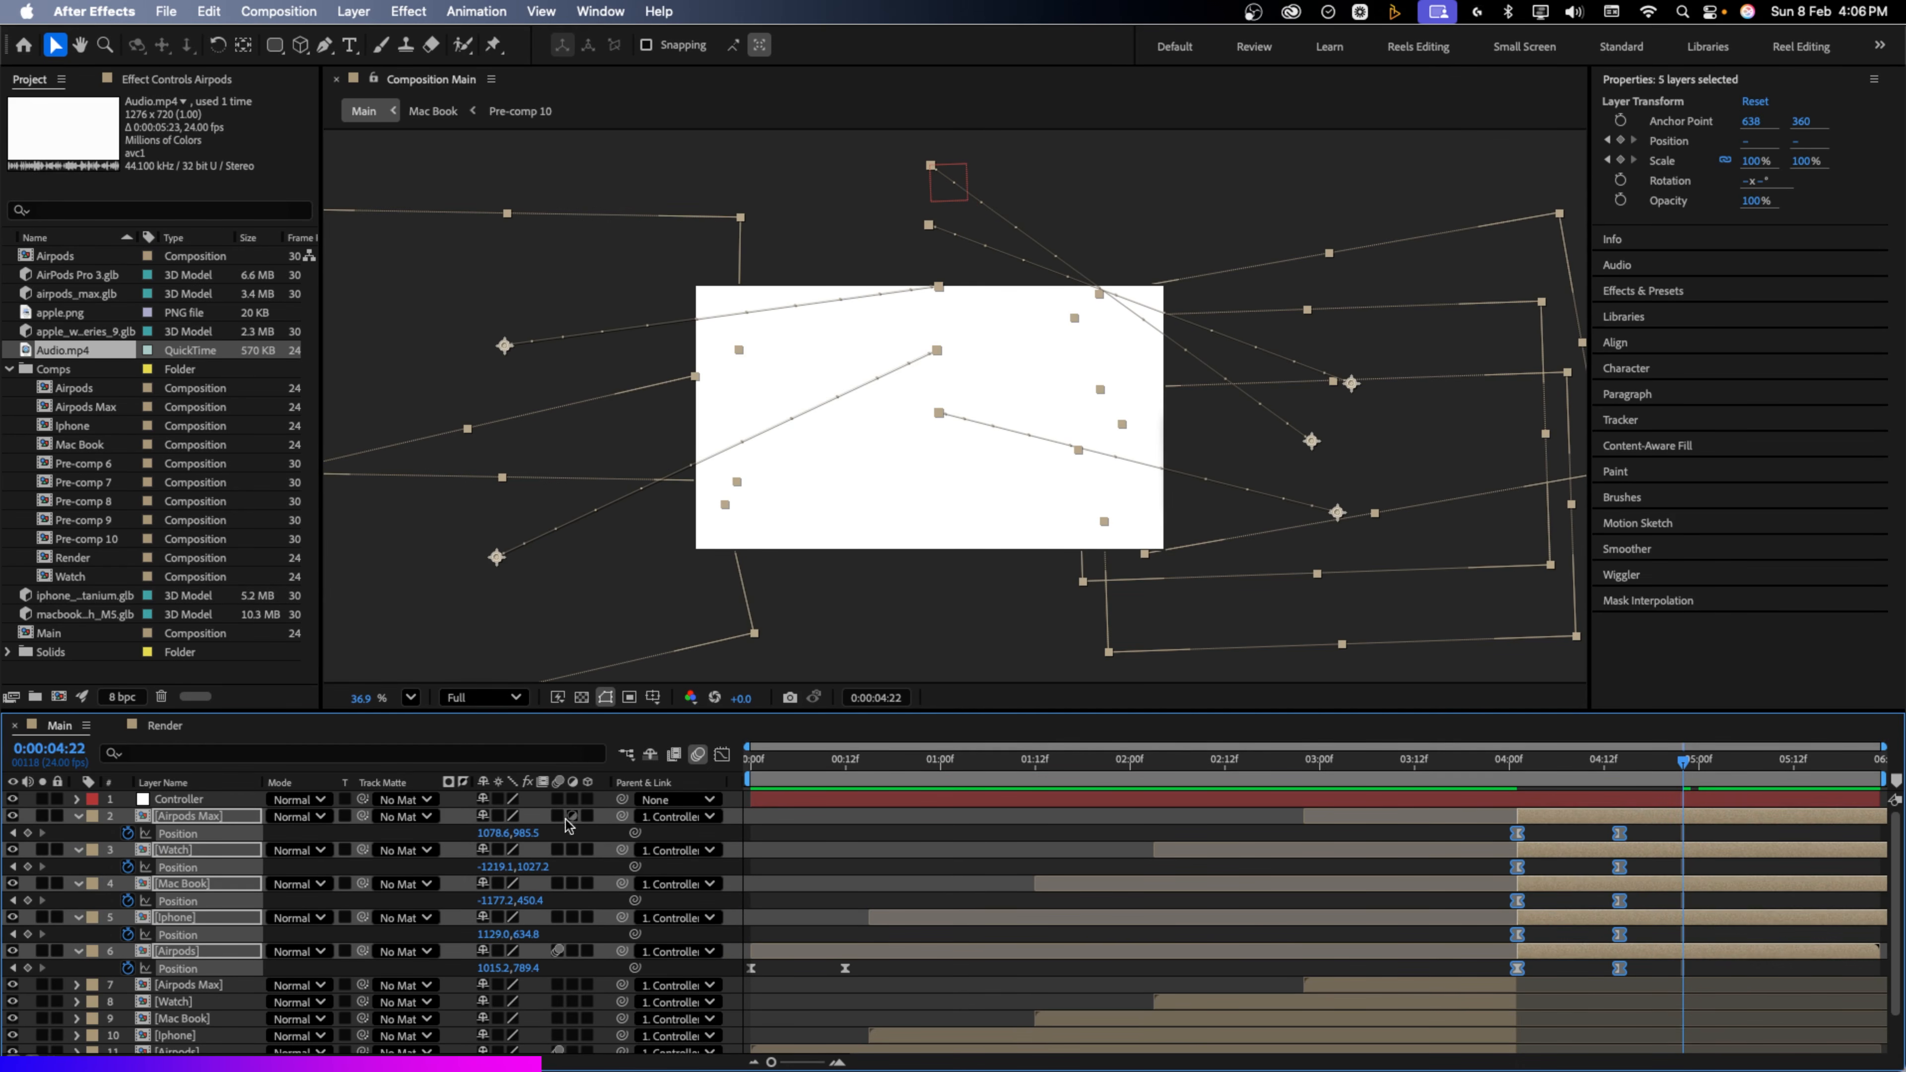
Sharpen the ease on the 4:13 exit keyframe's speed curve in the Graph Editor and preview it
click(722, 756)
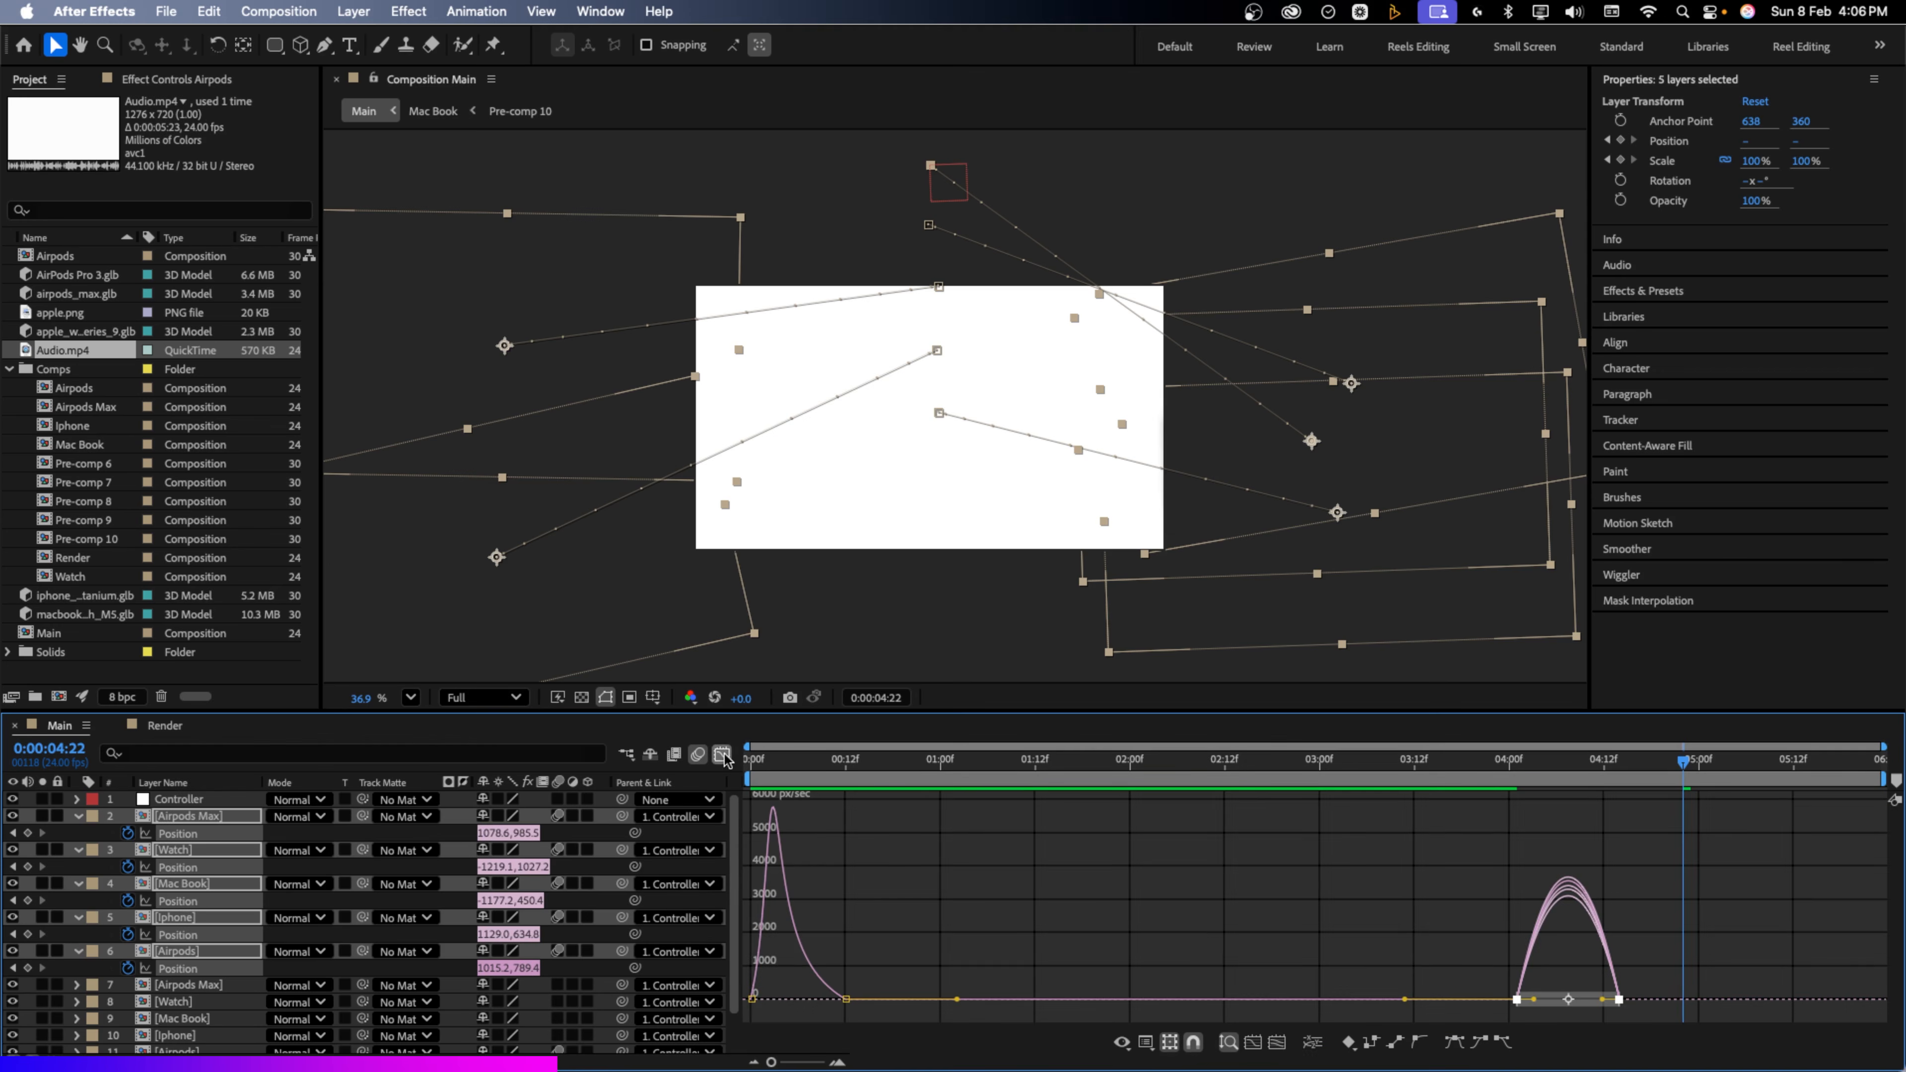
click(1618, 998)
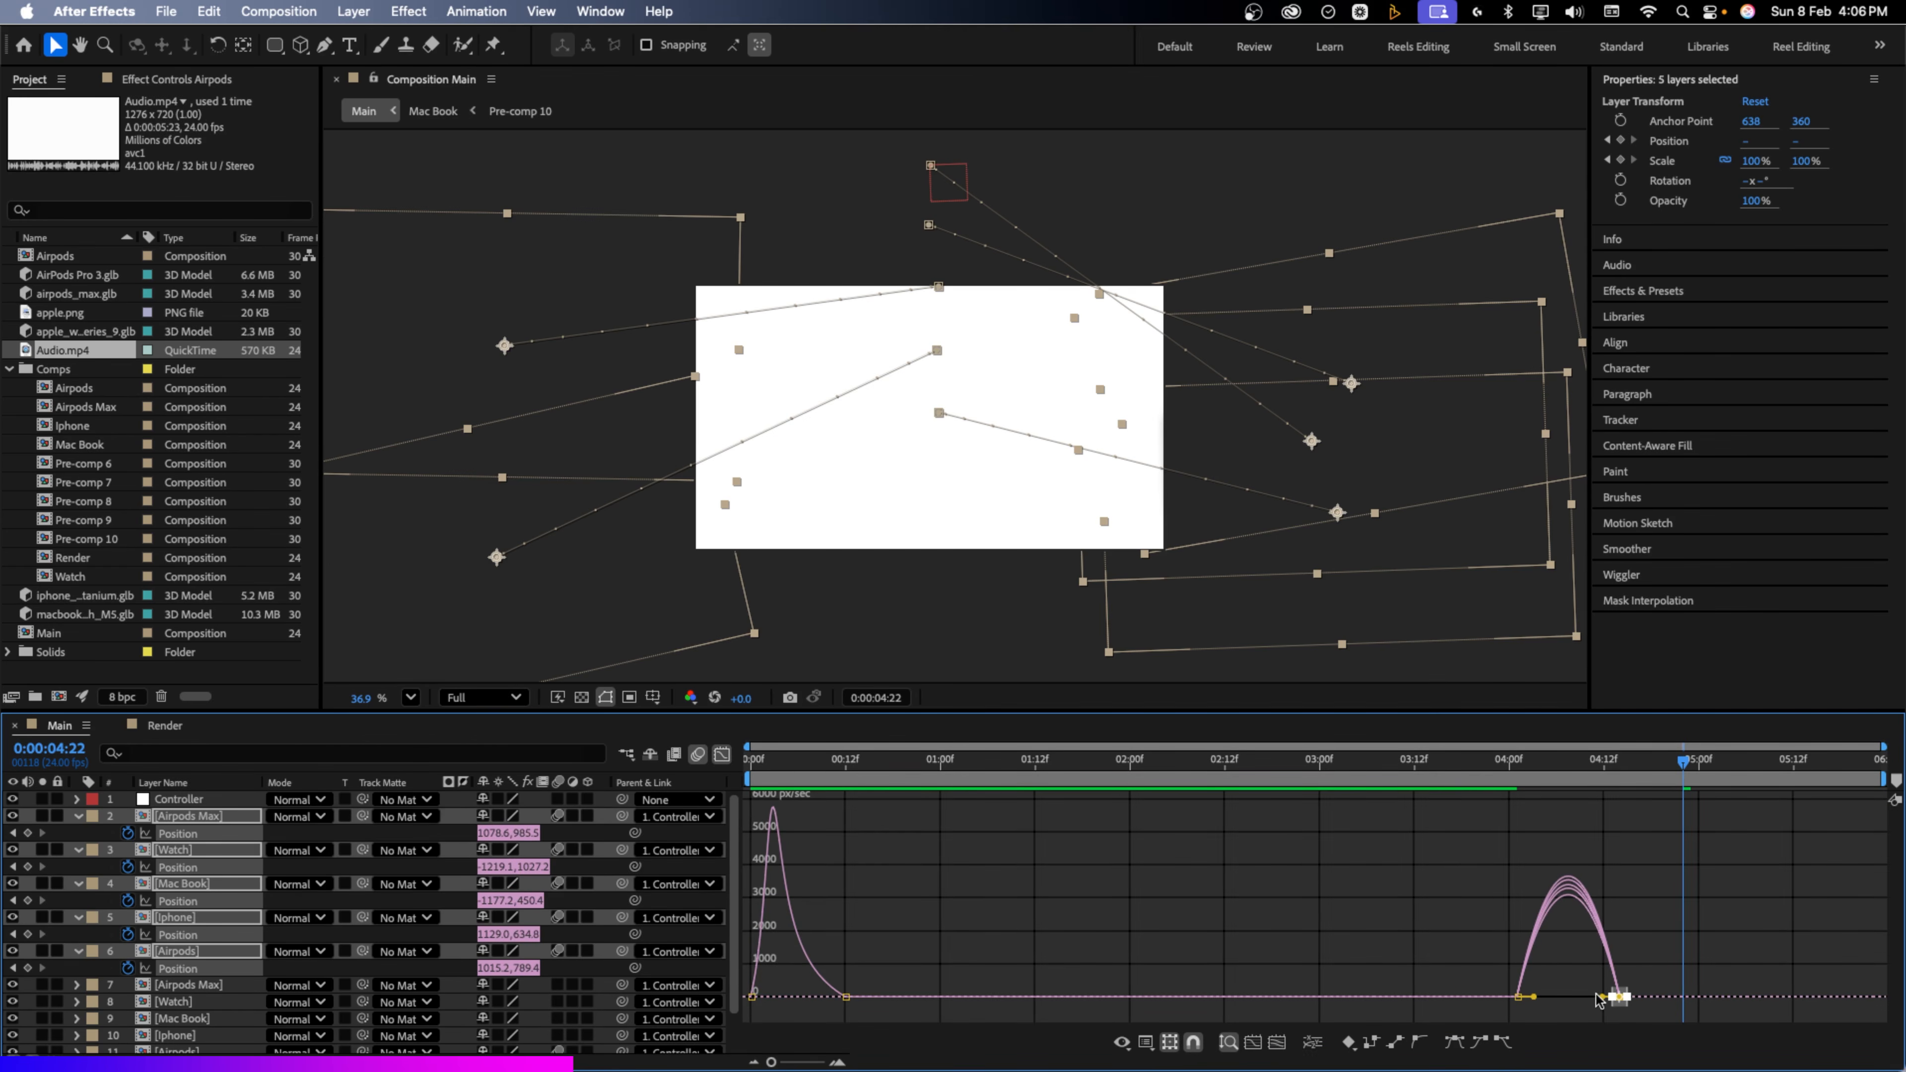
drag(1602, 997, 1567, 998)
key(space)
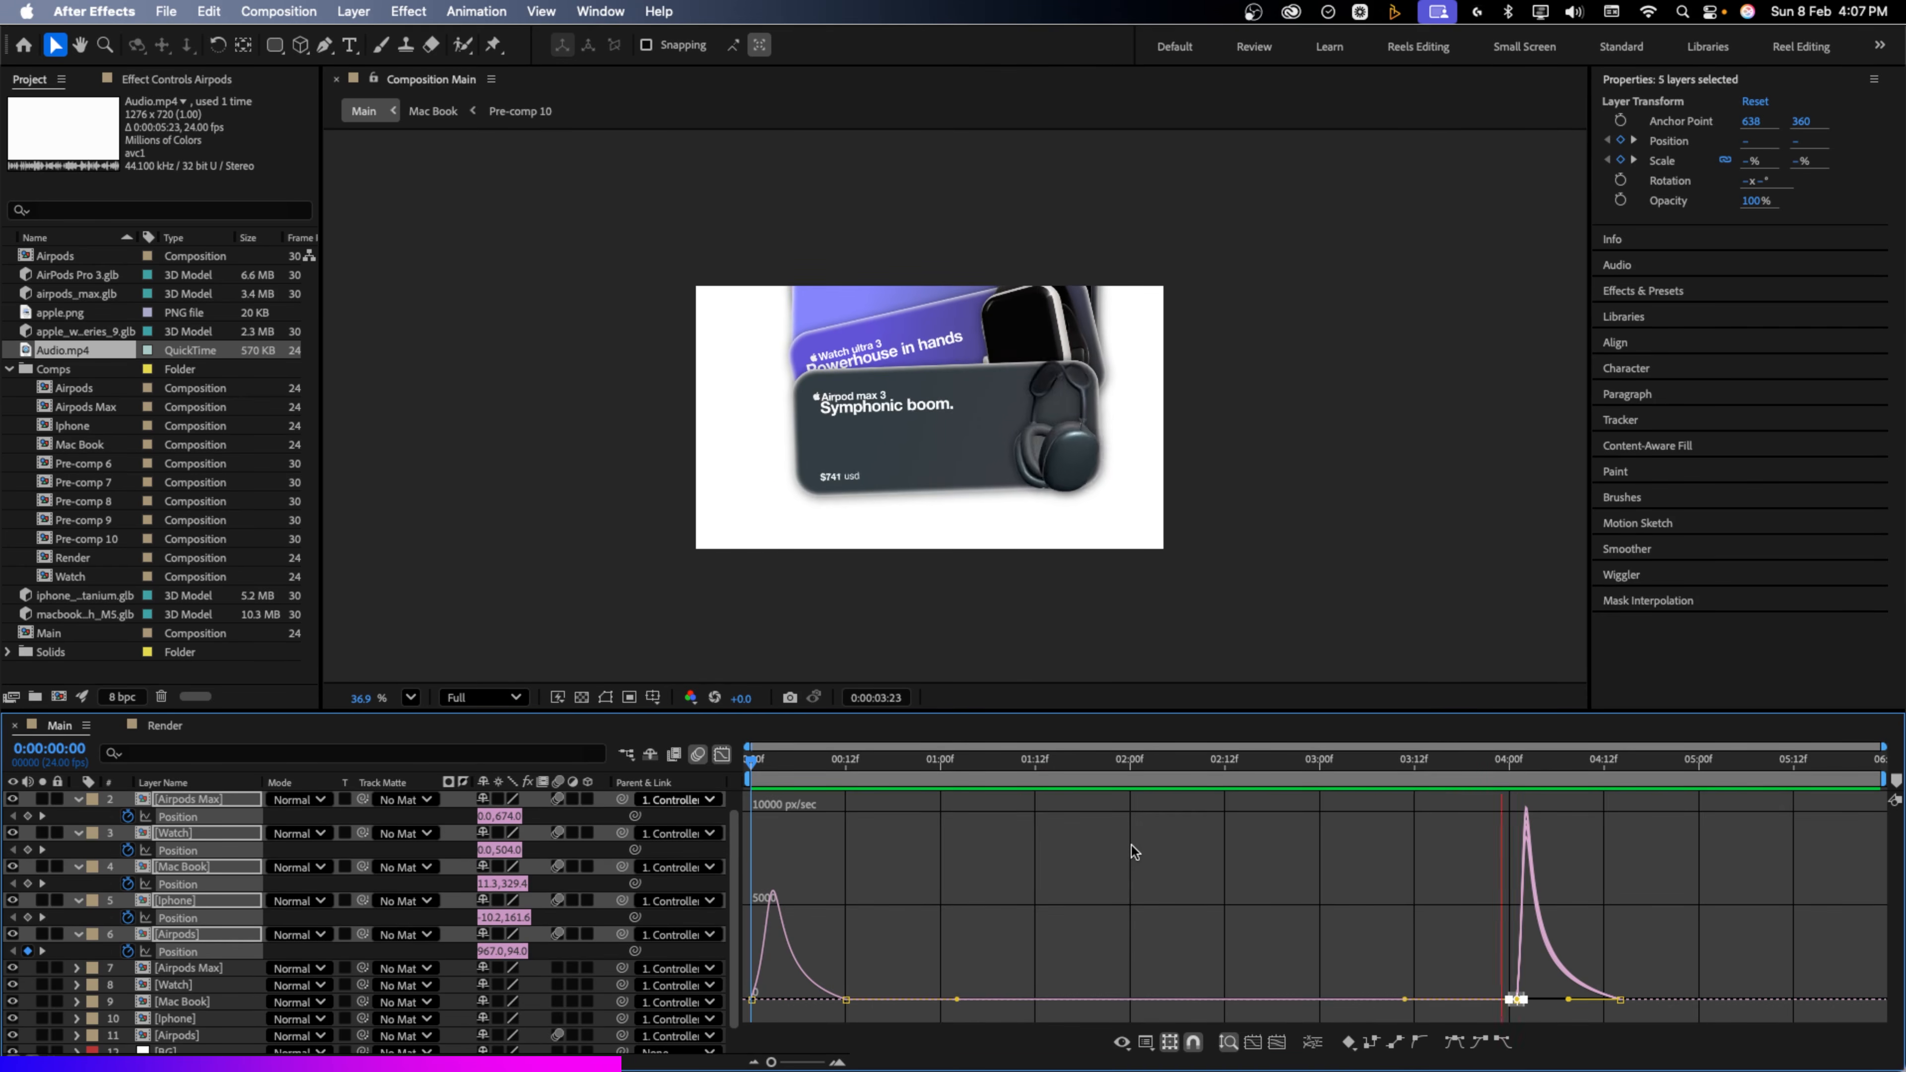
key(space)
Shift the animated card layers slightly earlier and trim layers 7–11 to end at 3:22
key(shift+F3)
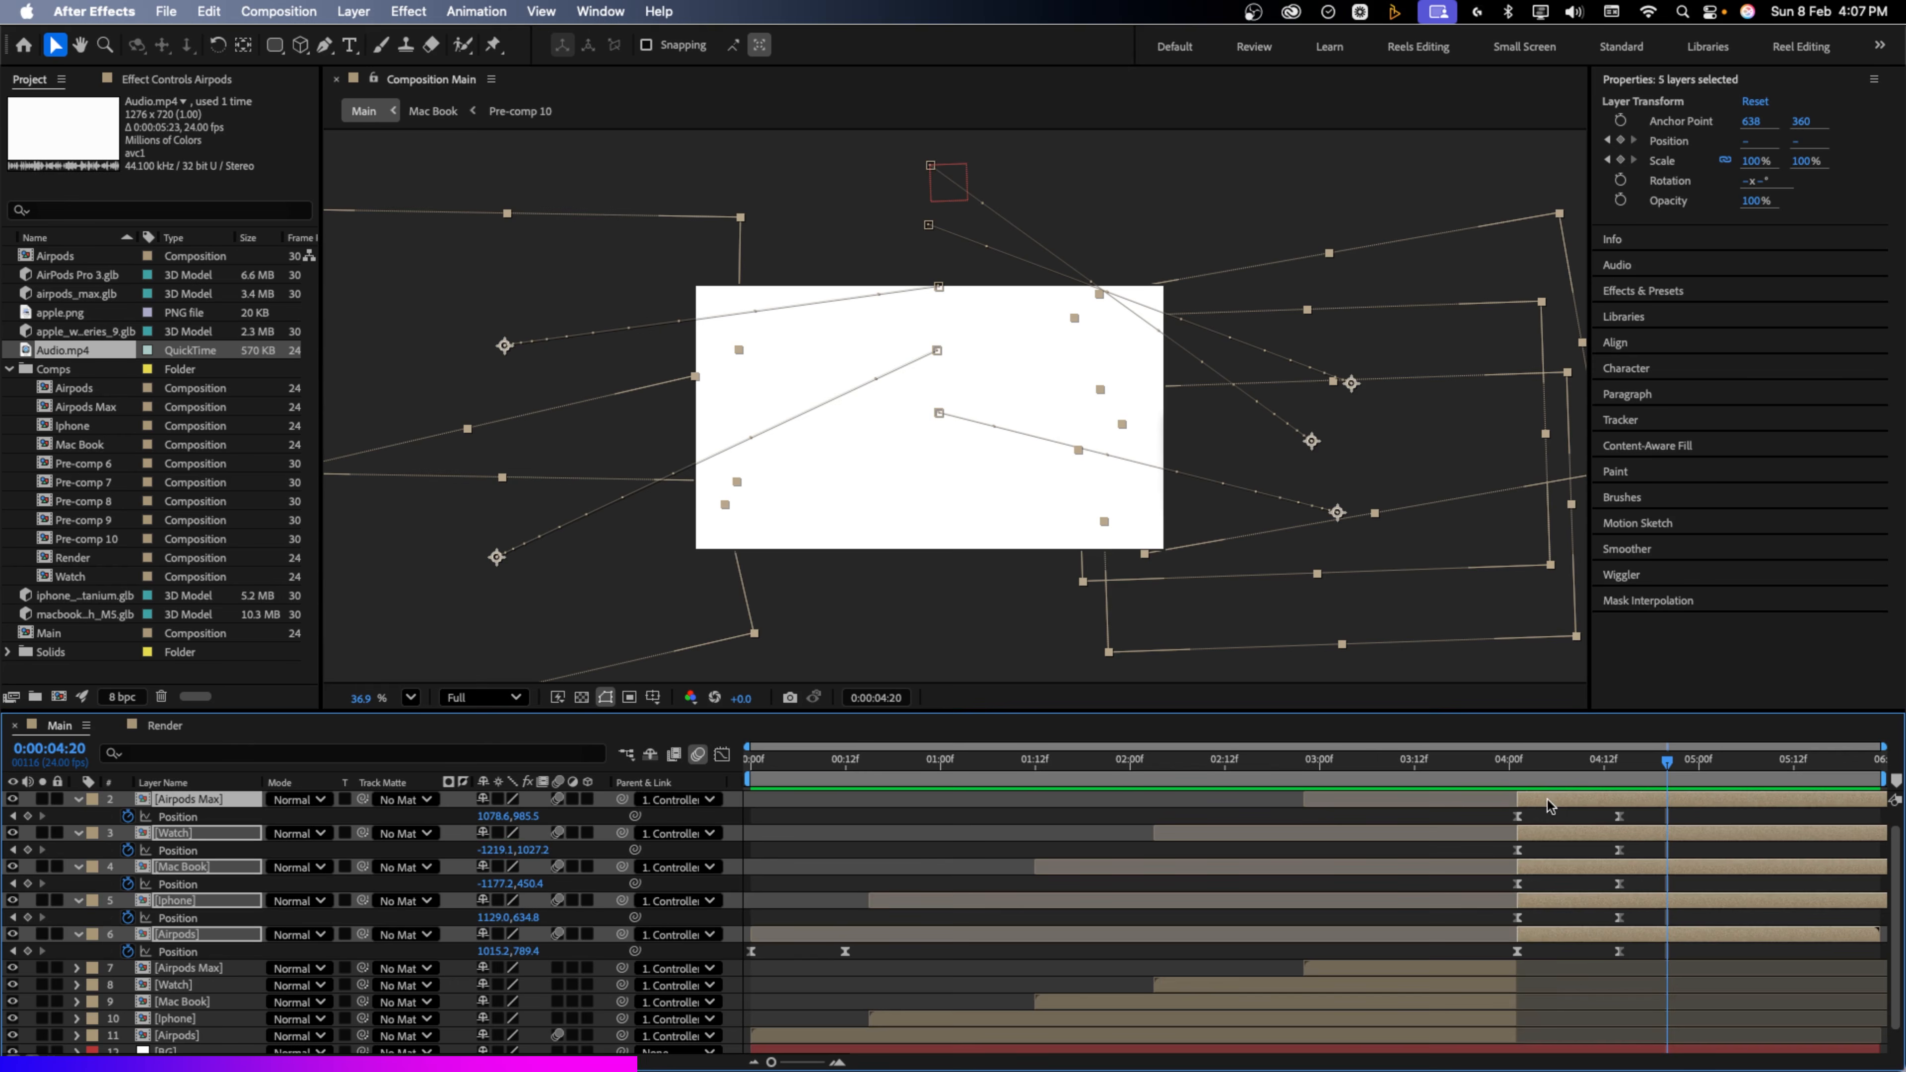
shift+click(197, 937)
drag(1573, 935, 1544, 942)
click(1484, 973)
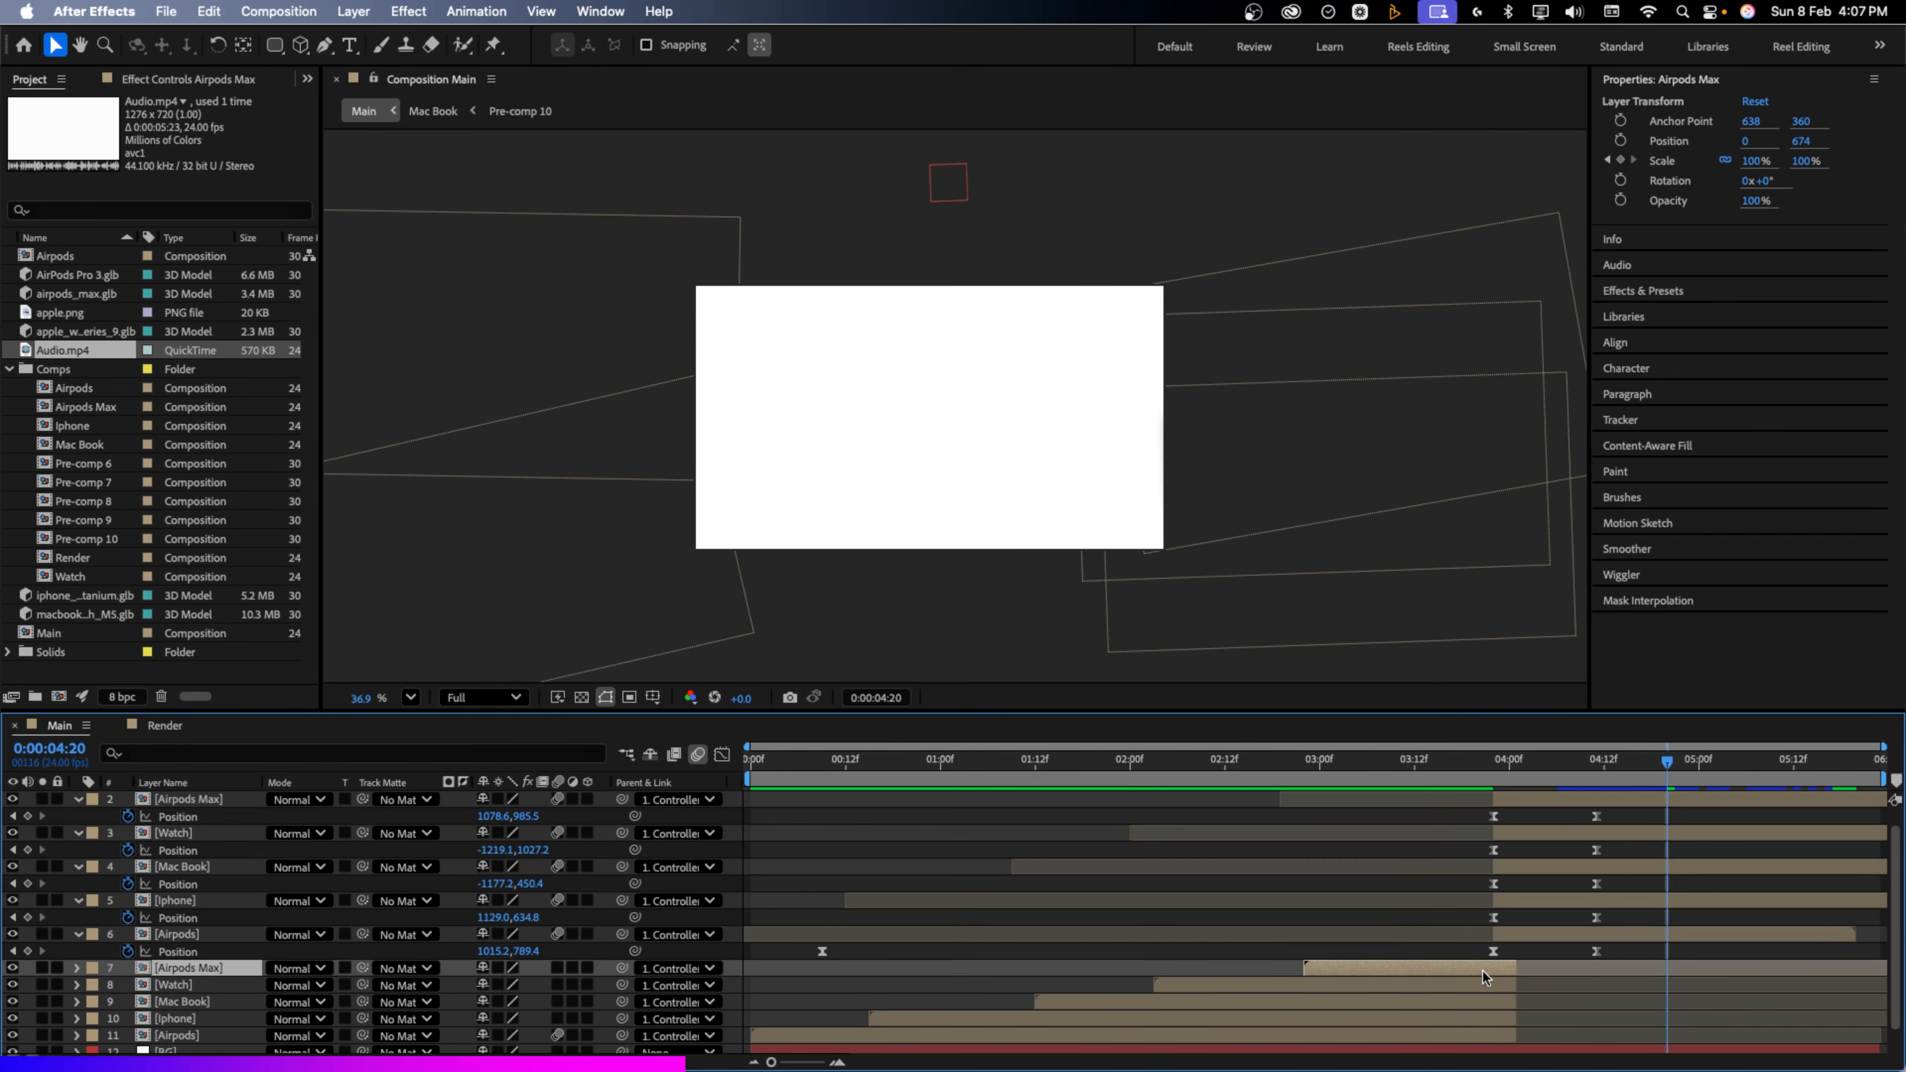
shift+click(1490, 1034)
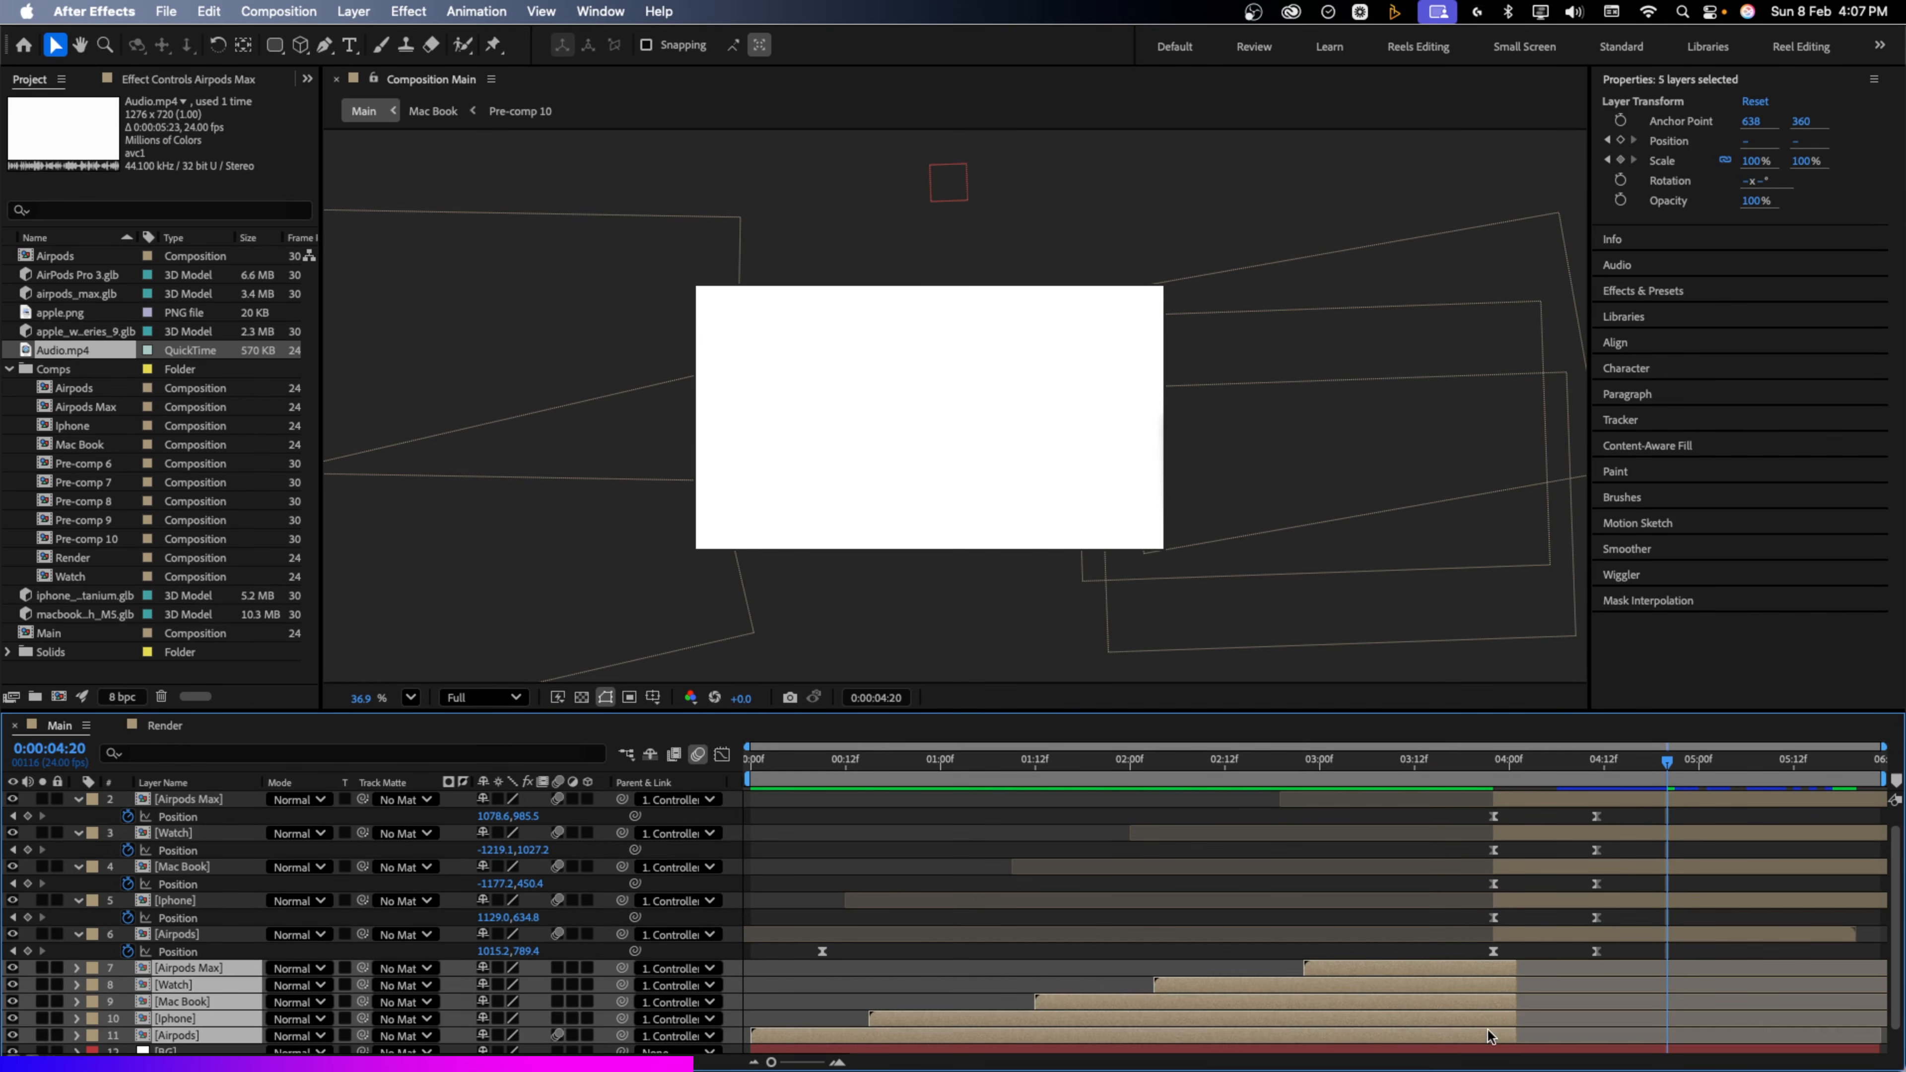
click(1490, 773)
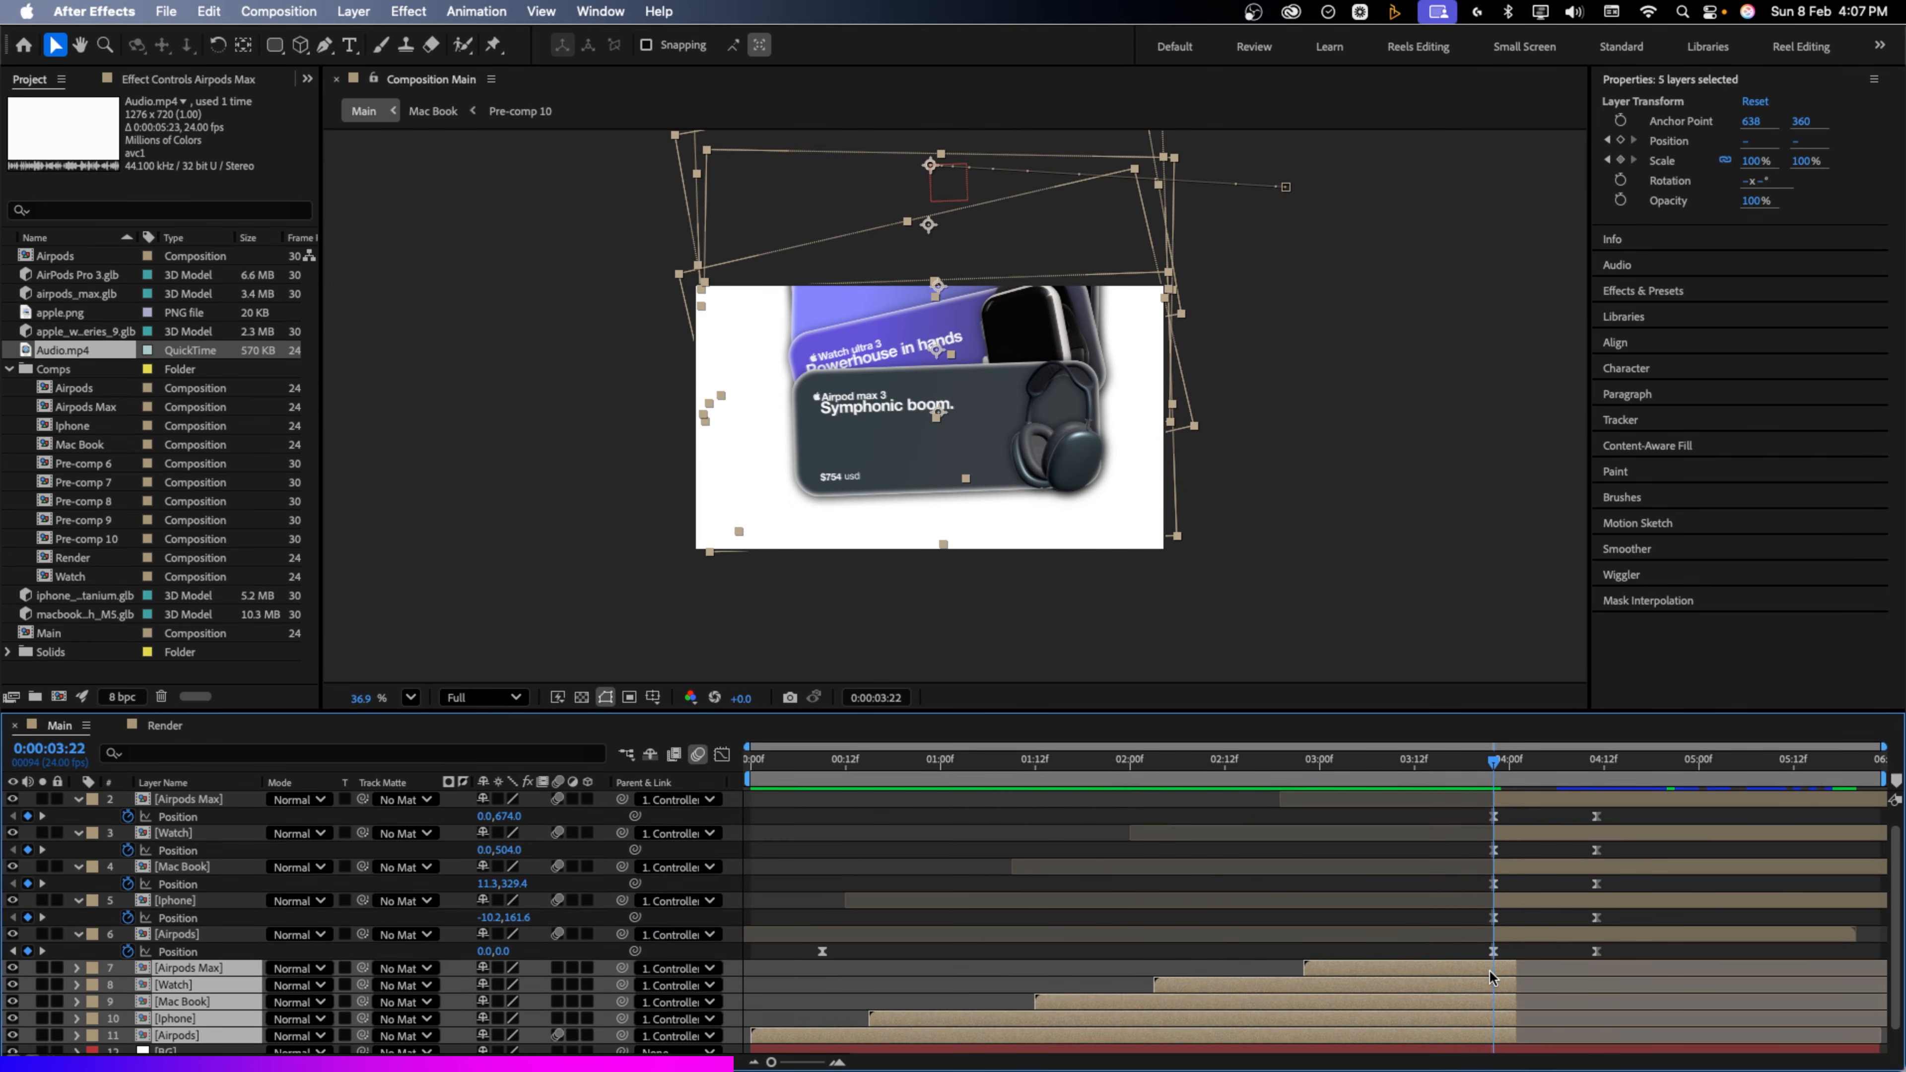
key(alt+bracketright)
Preview the card transition between 4:01 and 4:07, then close the Render timeline
click(1515, 770)
drag(1515, 772, 1447, 772)
key(space)
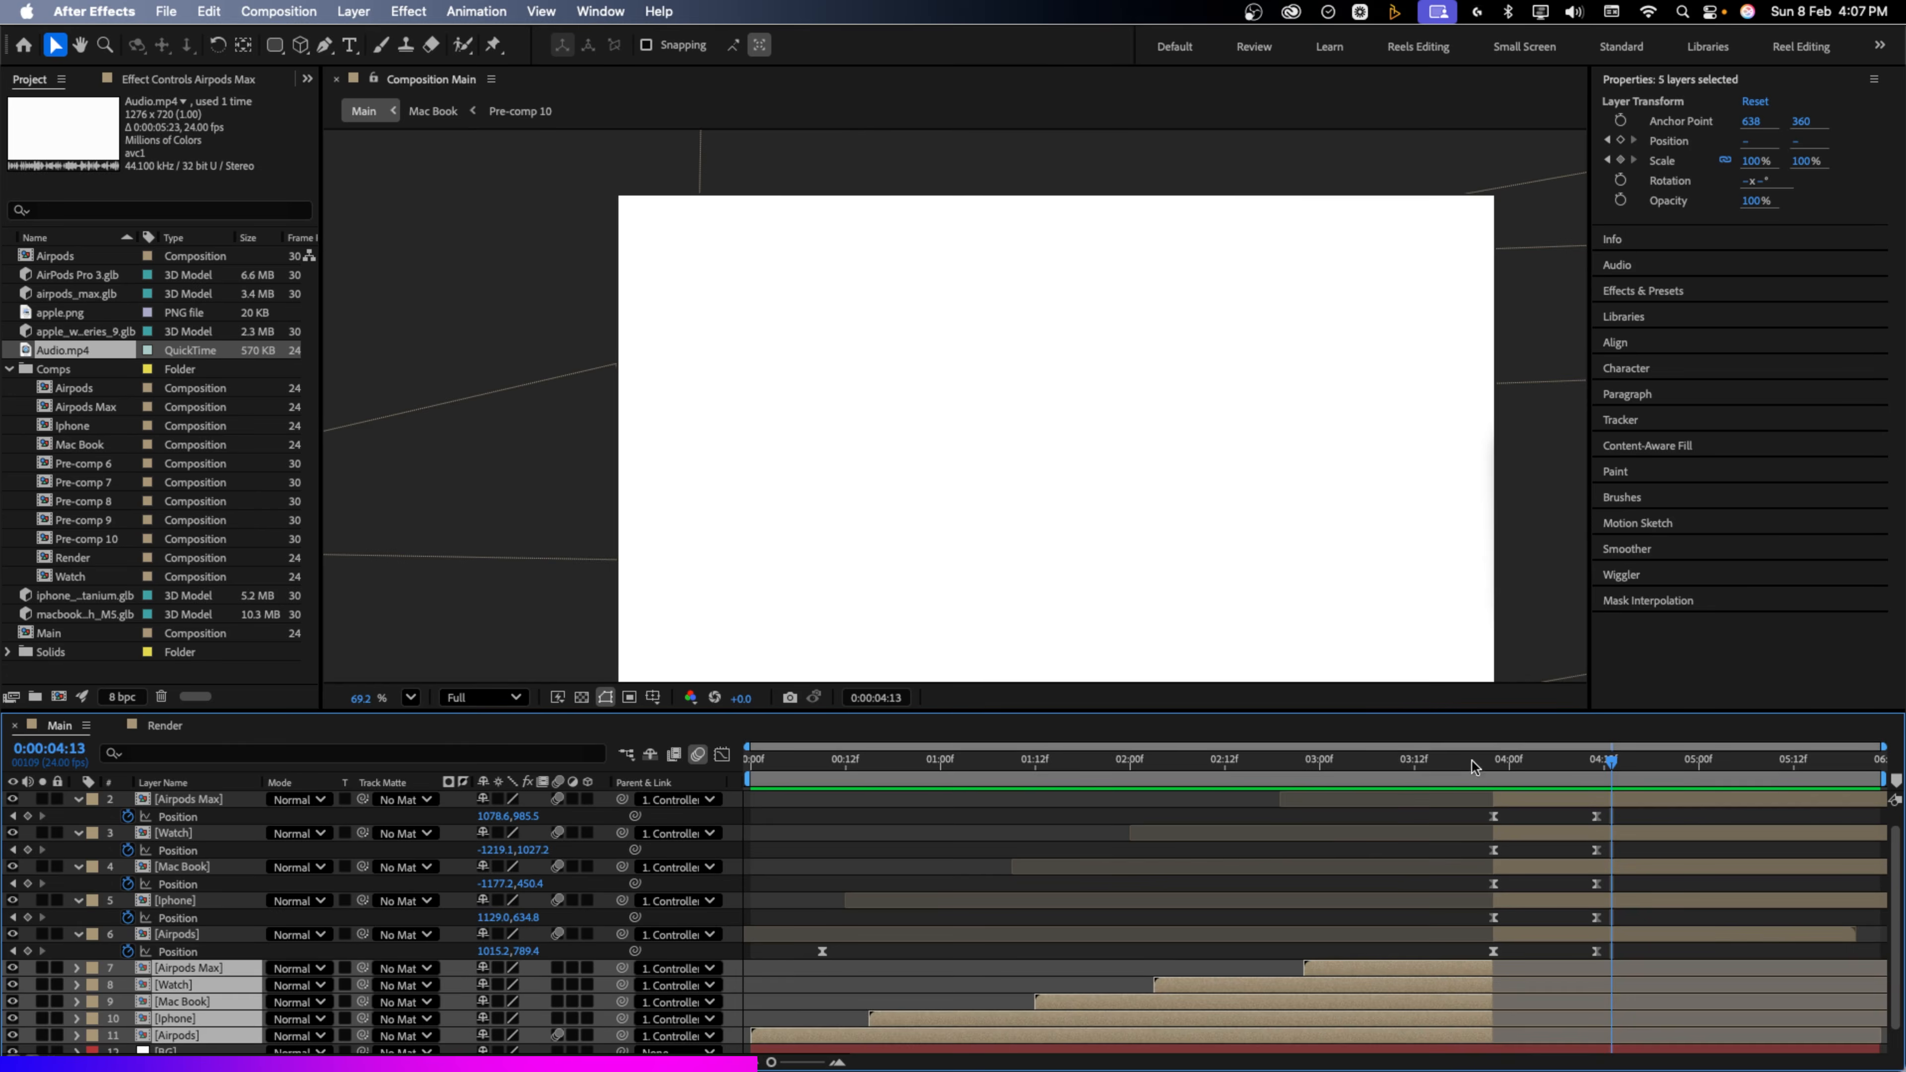
drag(1476, 767, 1566, 774)
key(Up)
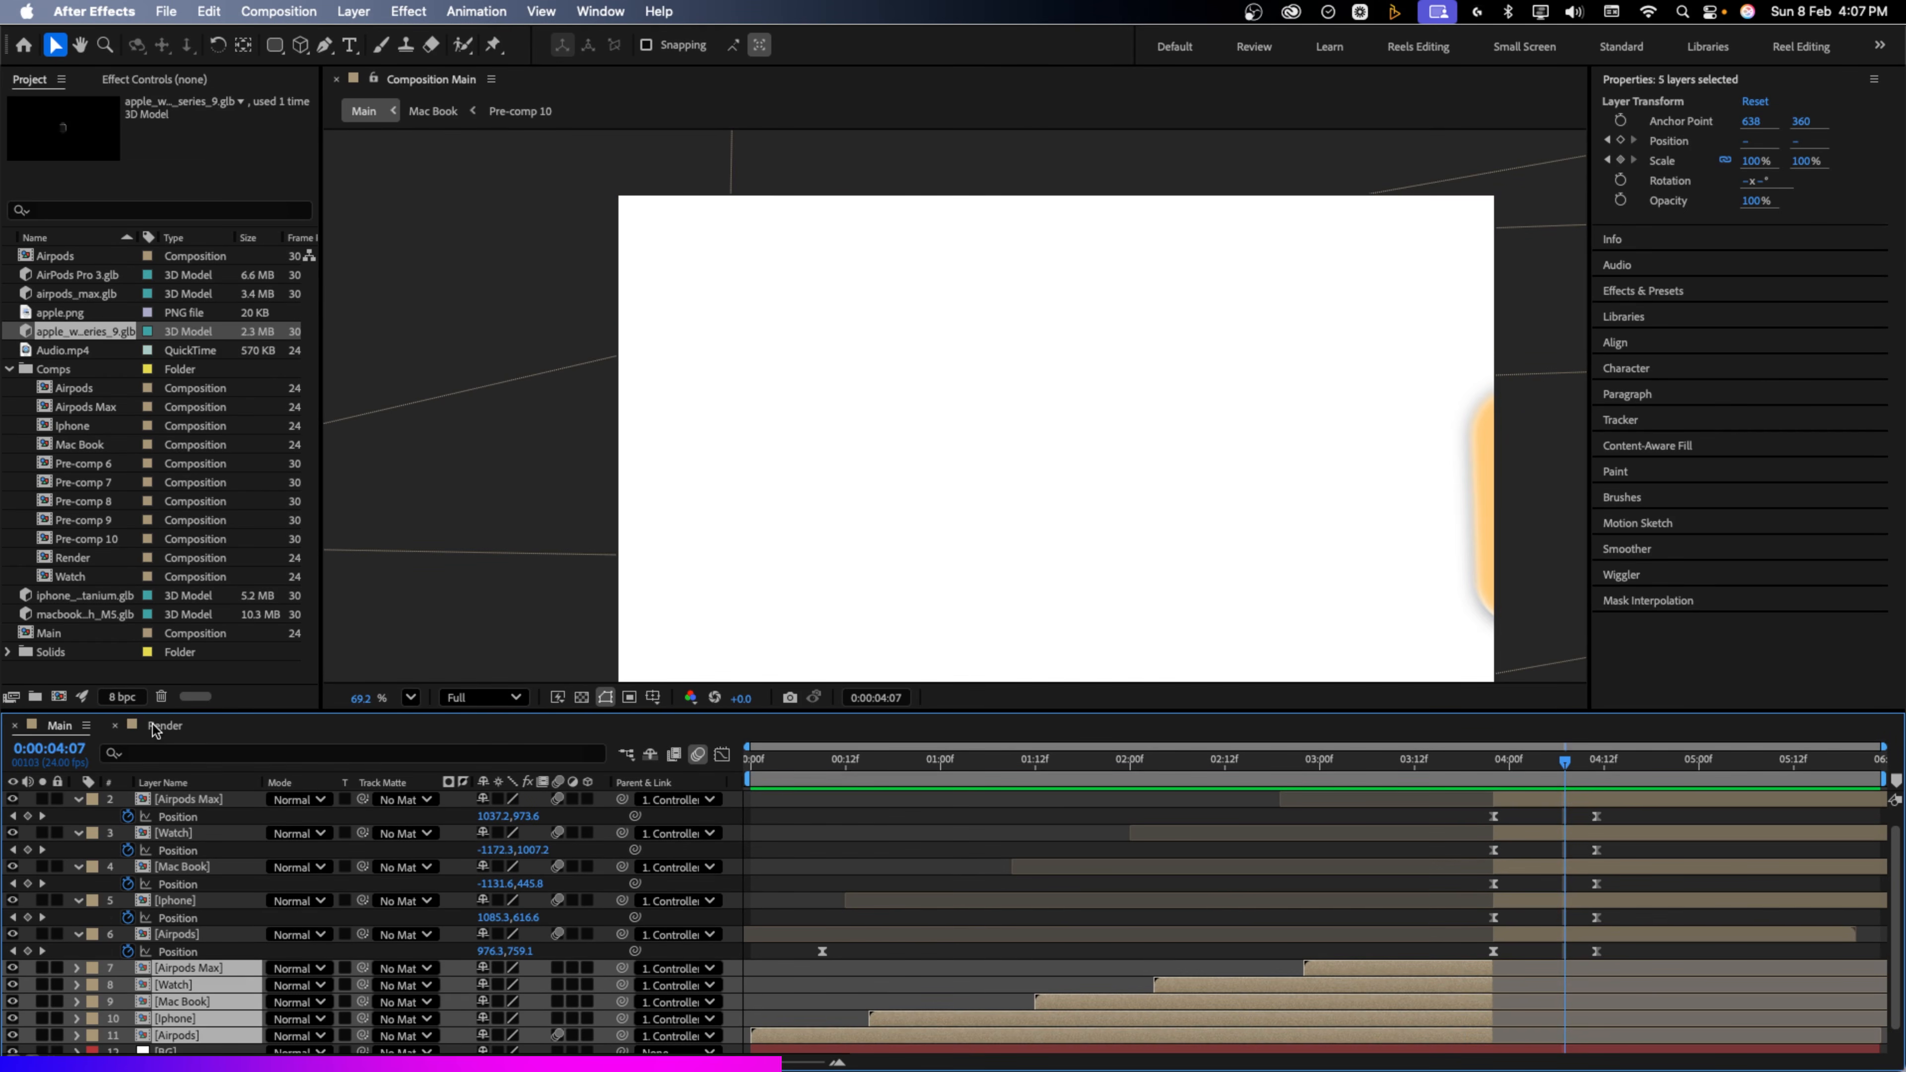
click(114, 725)
Add apple.png to the Main composition and give it a black Fill effect
drag(60, 312, 193, 968)
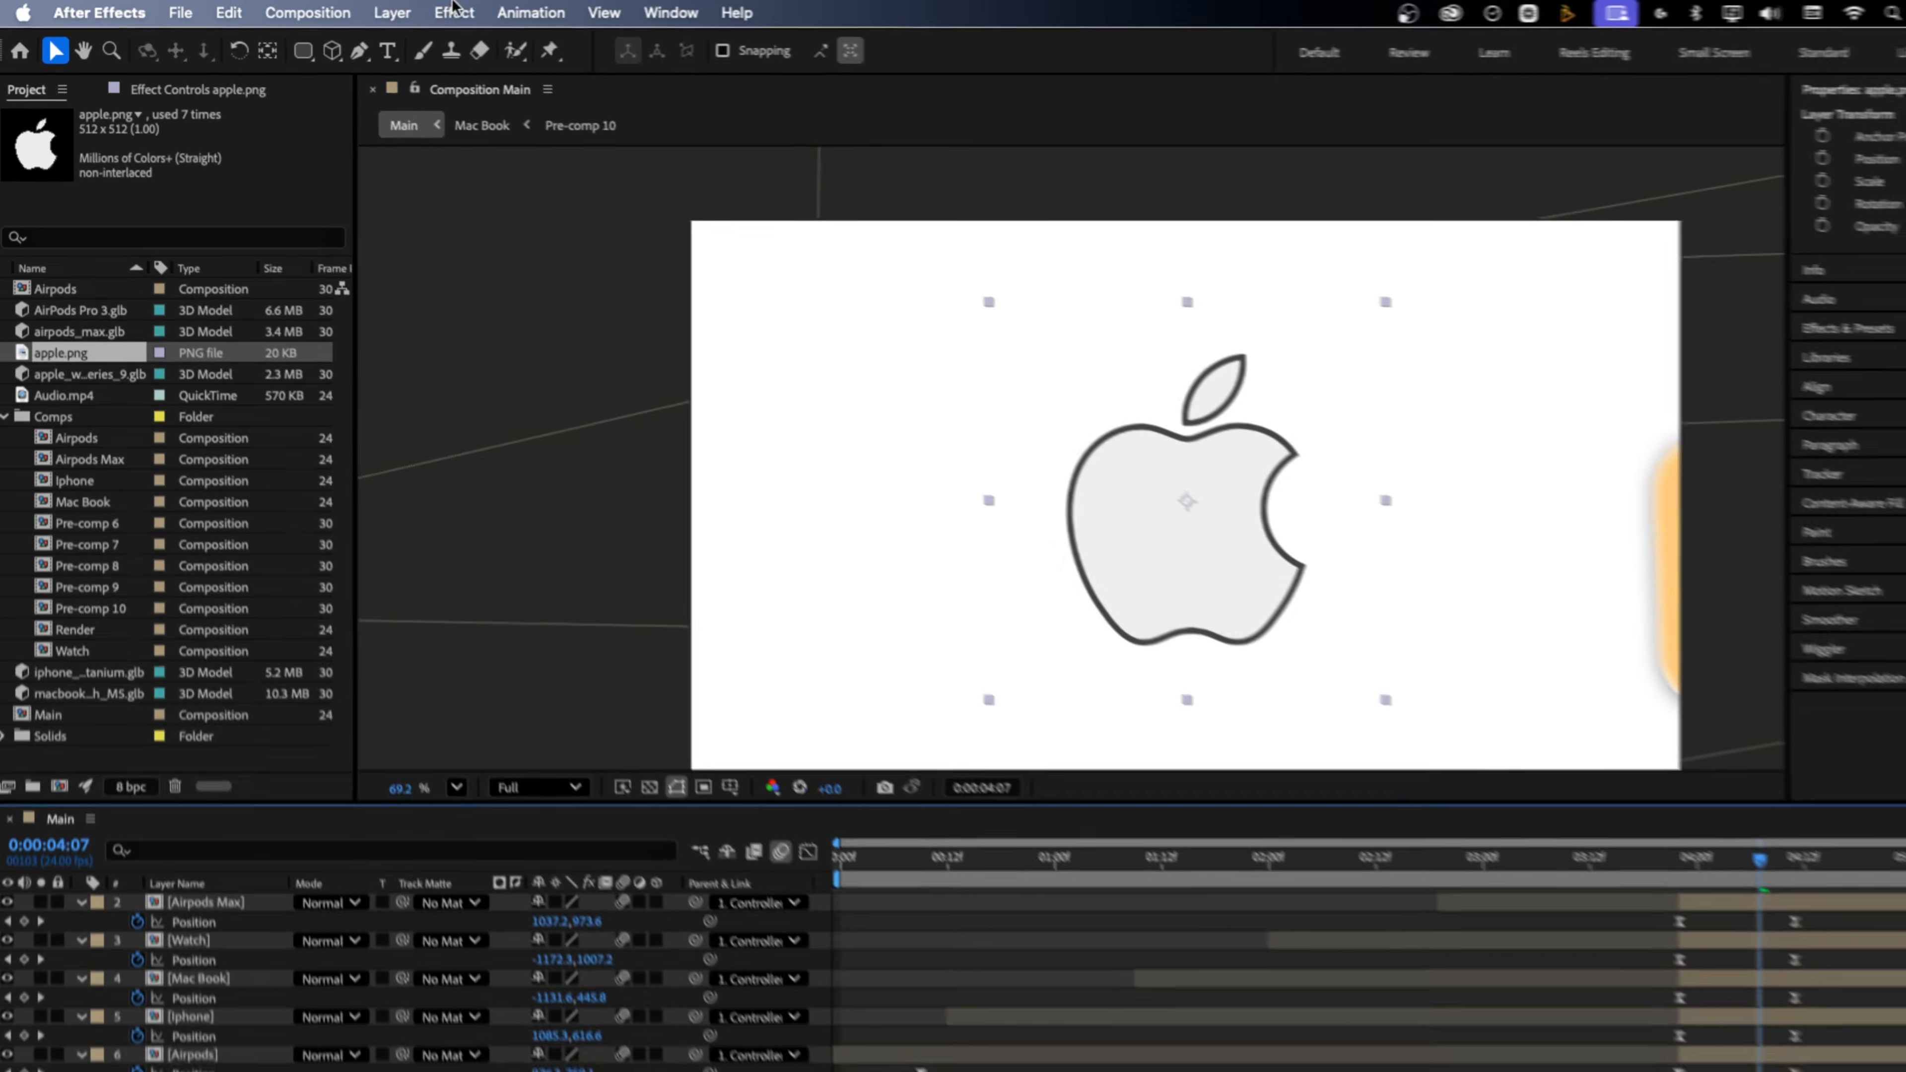
click(408, 10)
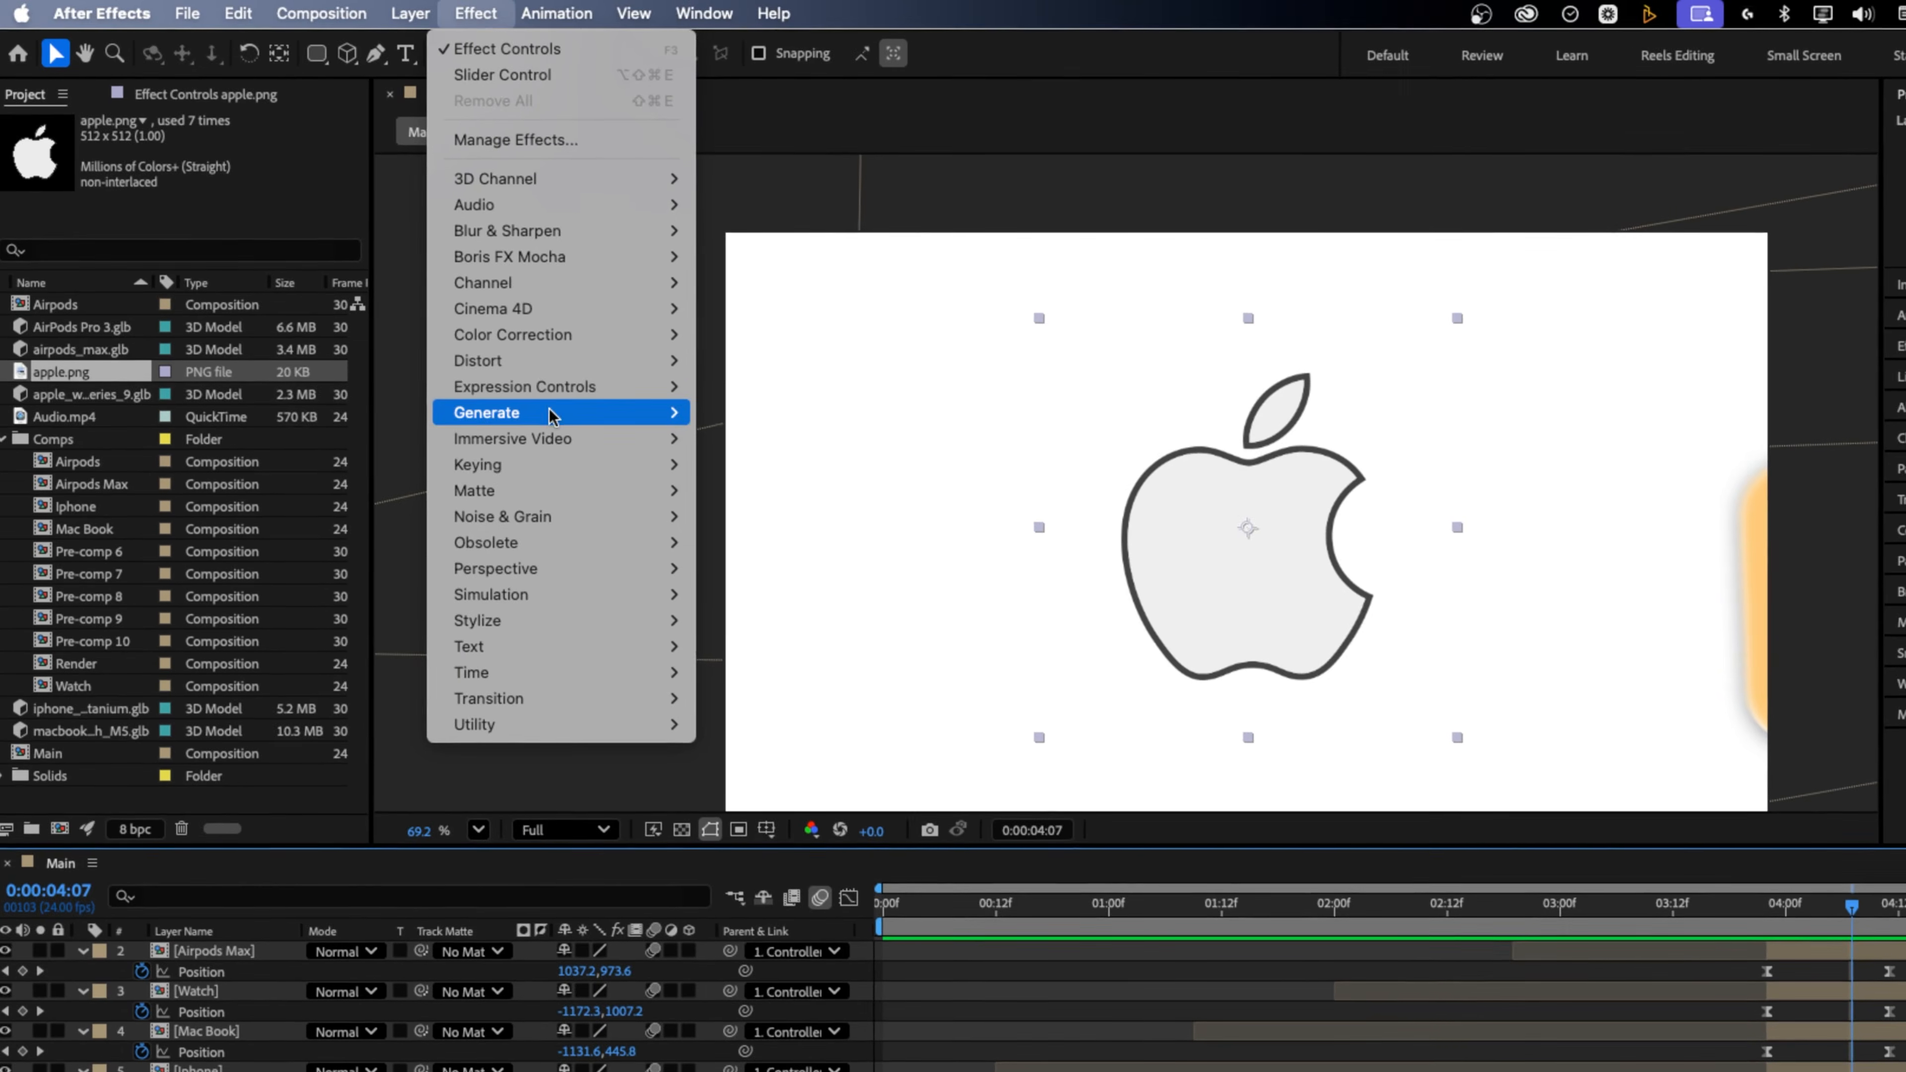
mouse_move(525, 347)
click(720, 802)
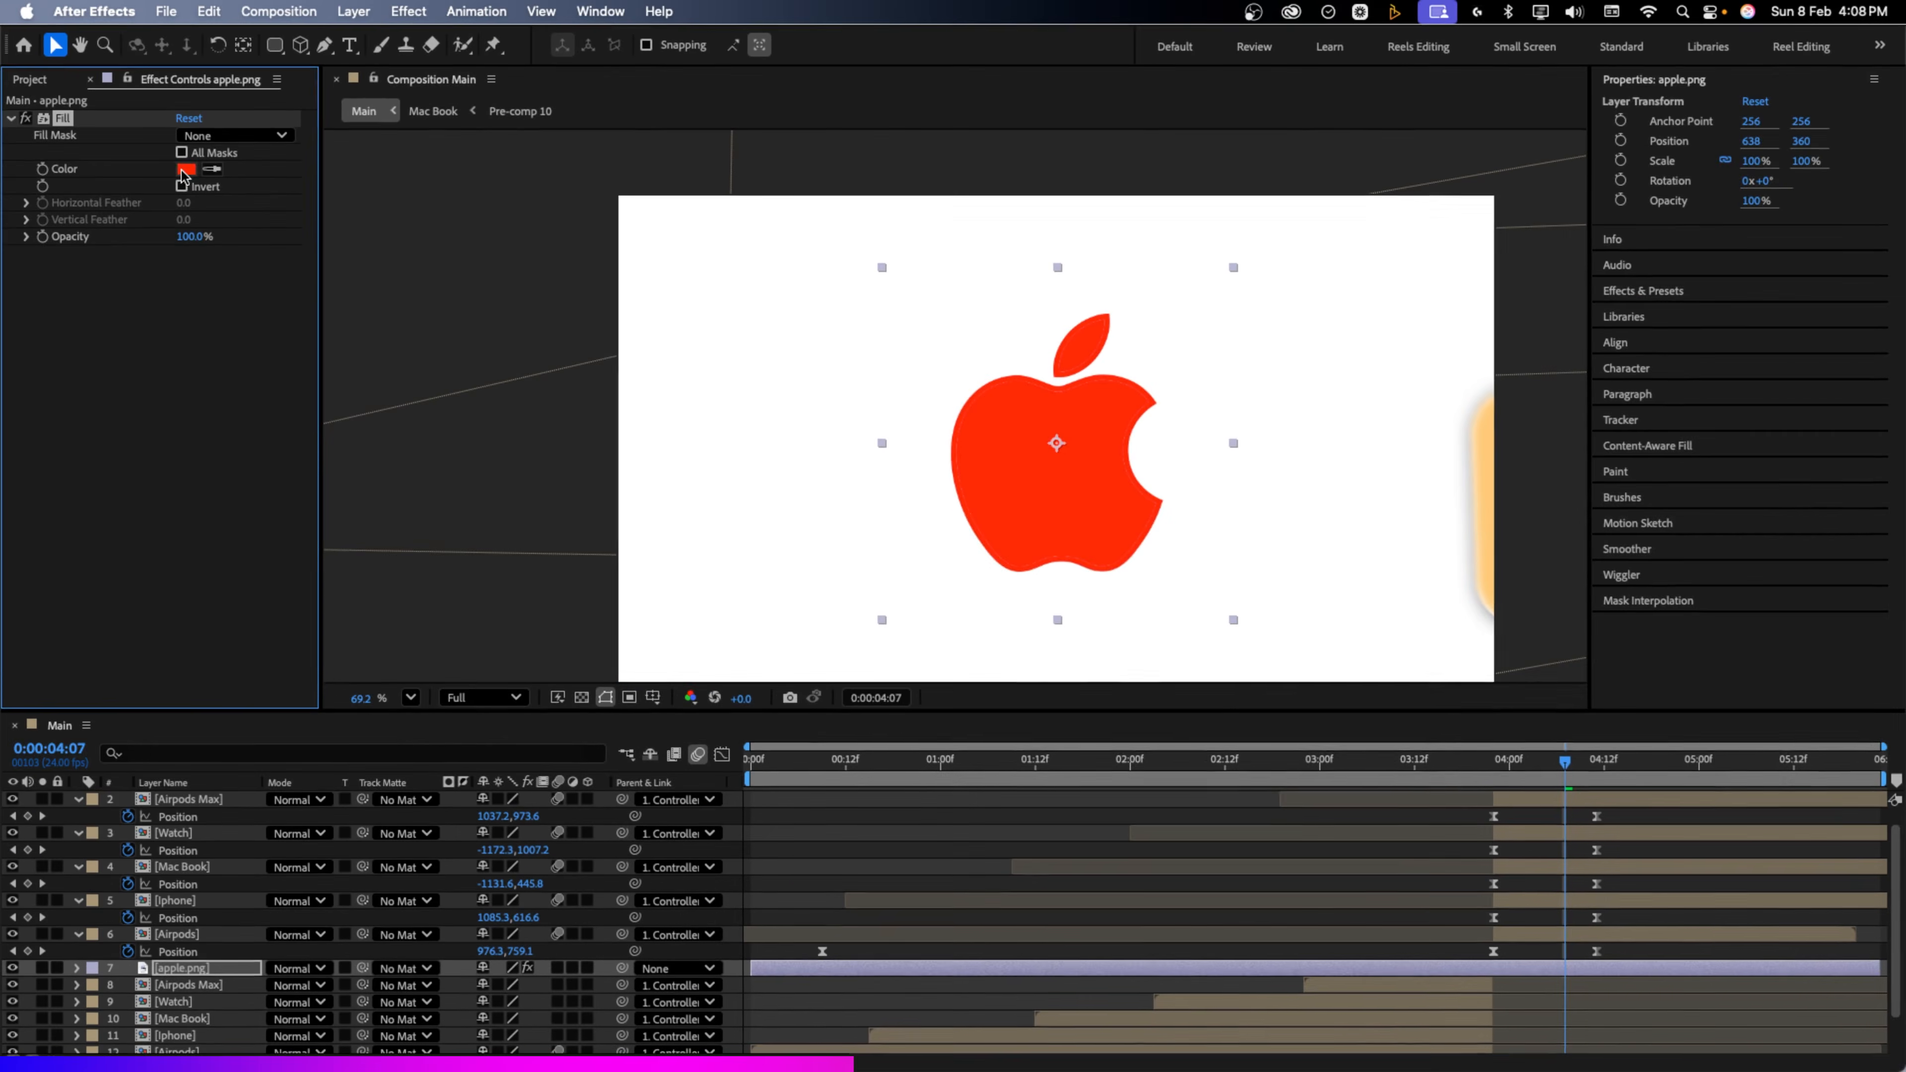
click(192, 176)
drag(818, 582, 629, 771)
click(1149, 442)
Scale the logo to 25%, place it just above BG, and make it start at 3:22
key(s)
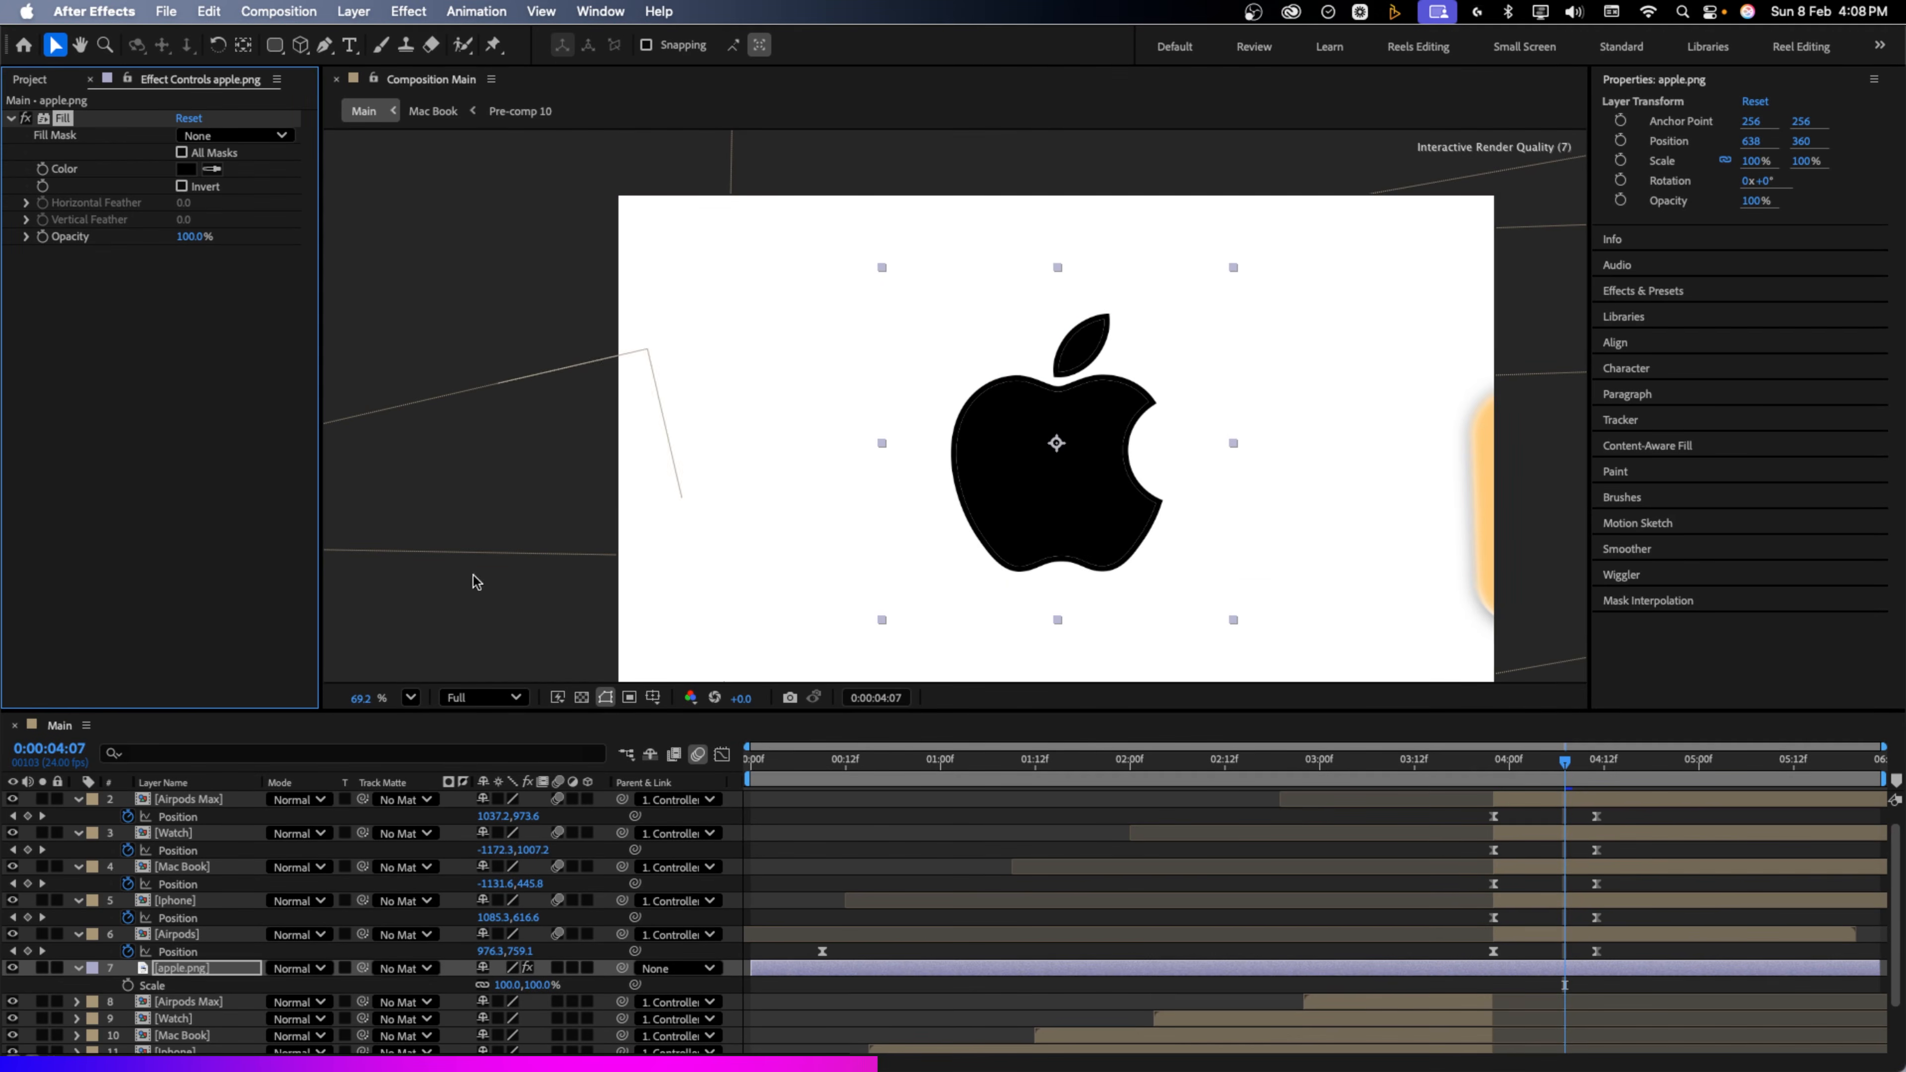
drag(538, 987, 497, 992)
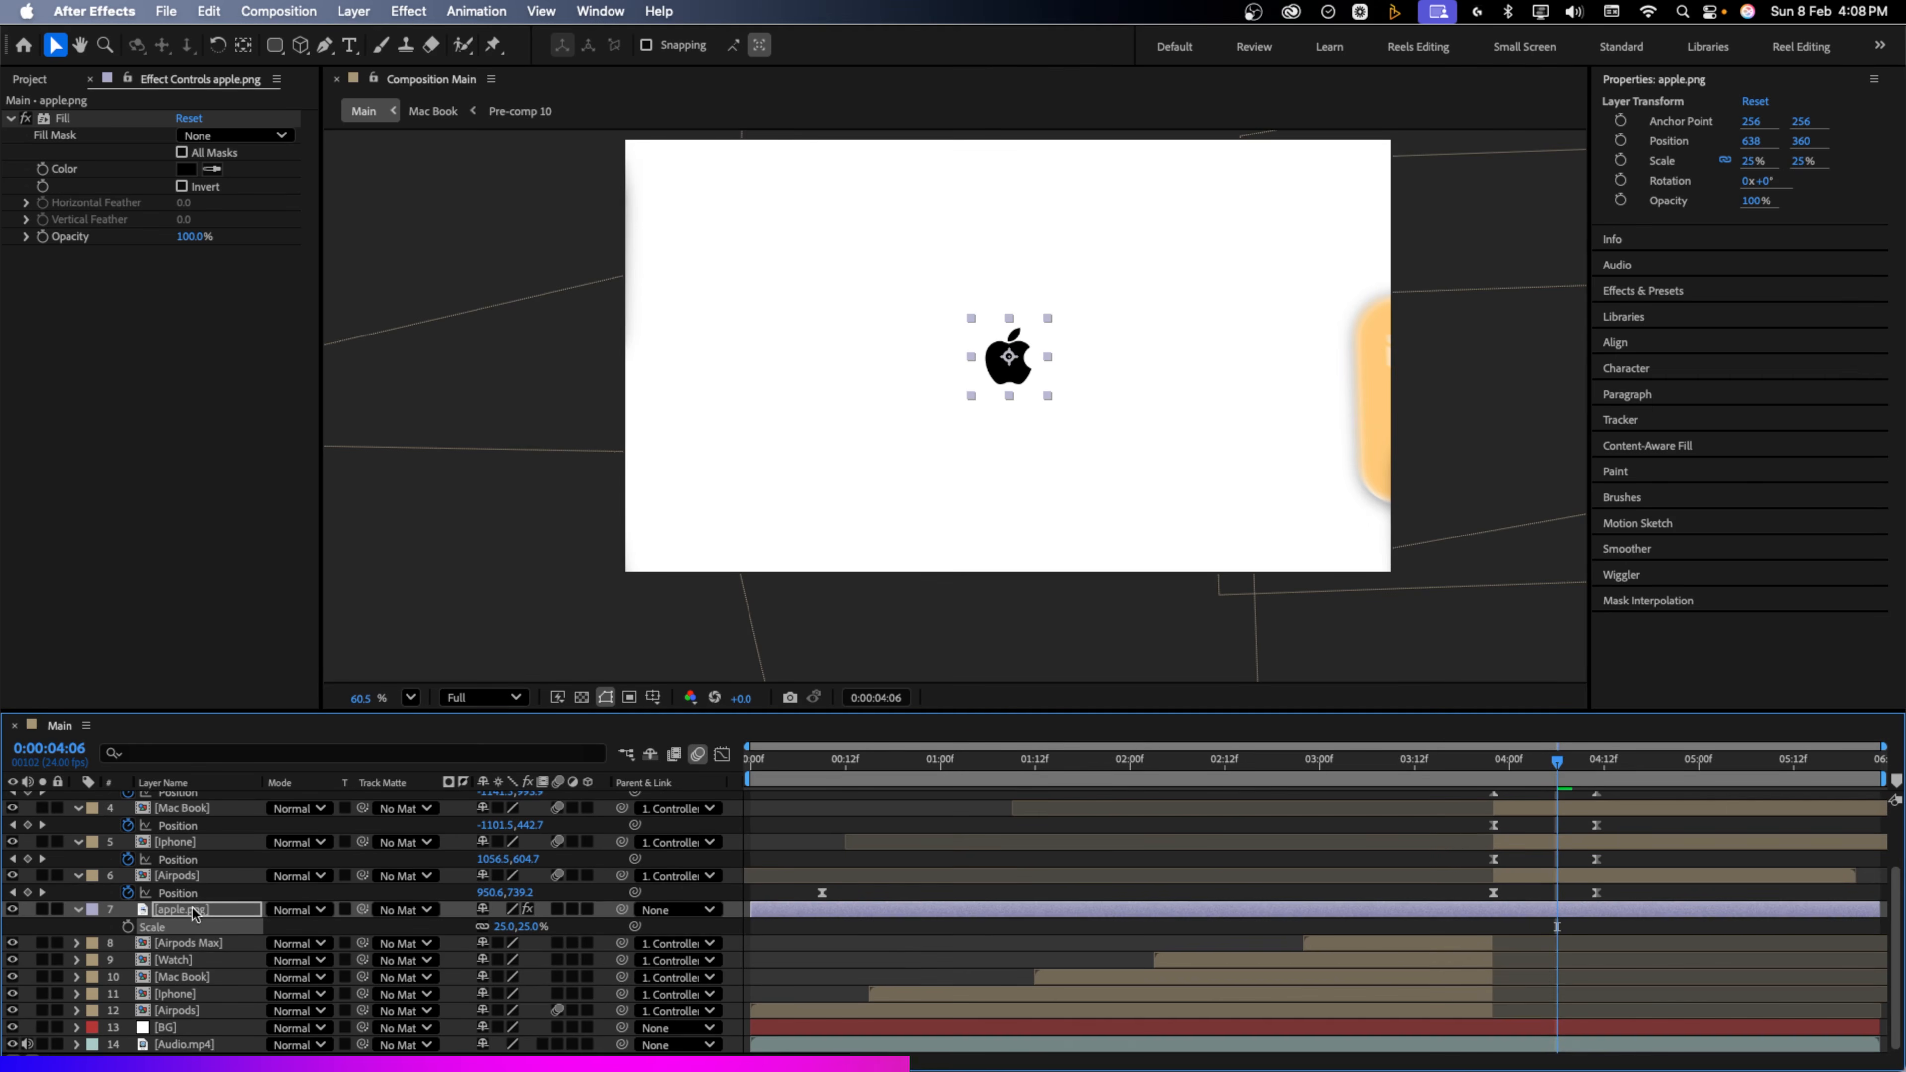
drag(194, 913, 221, 1023)
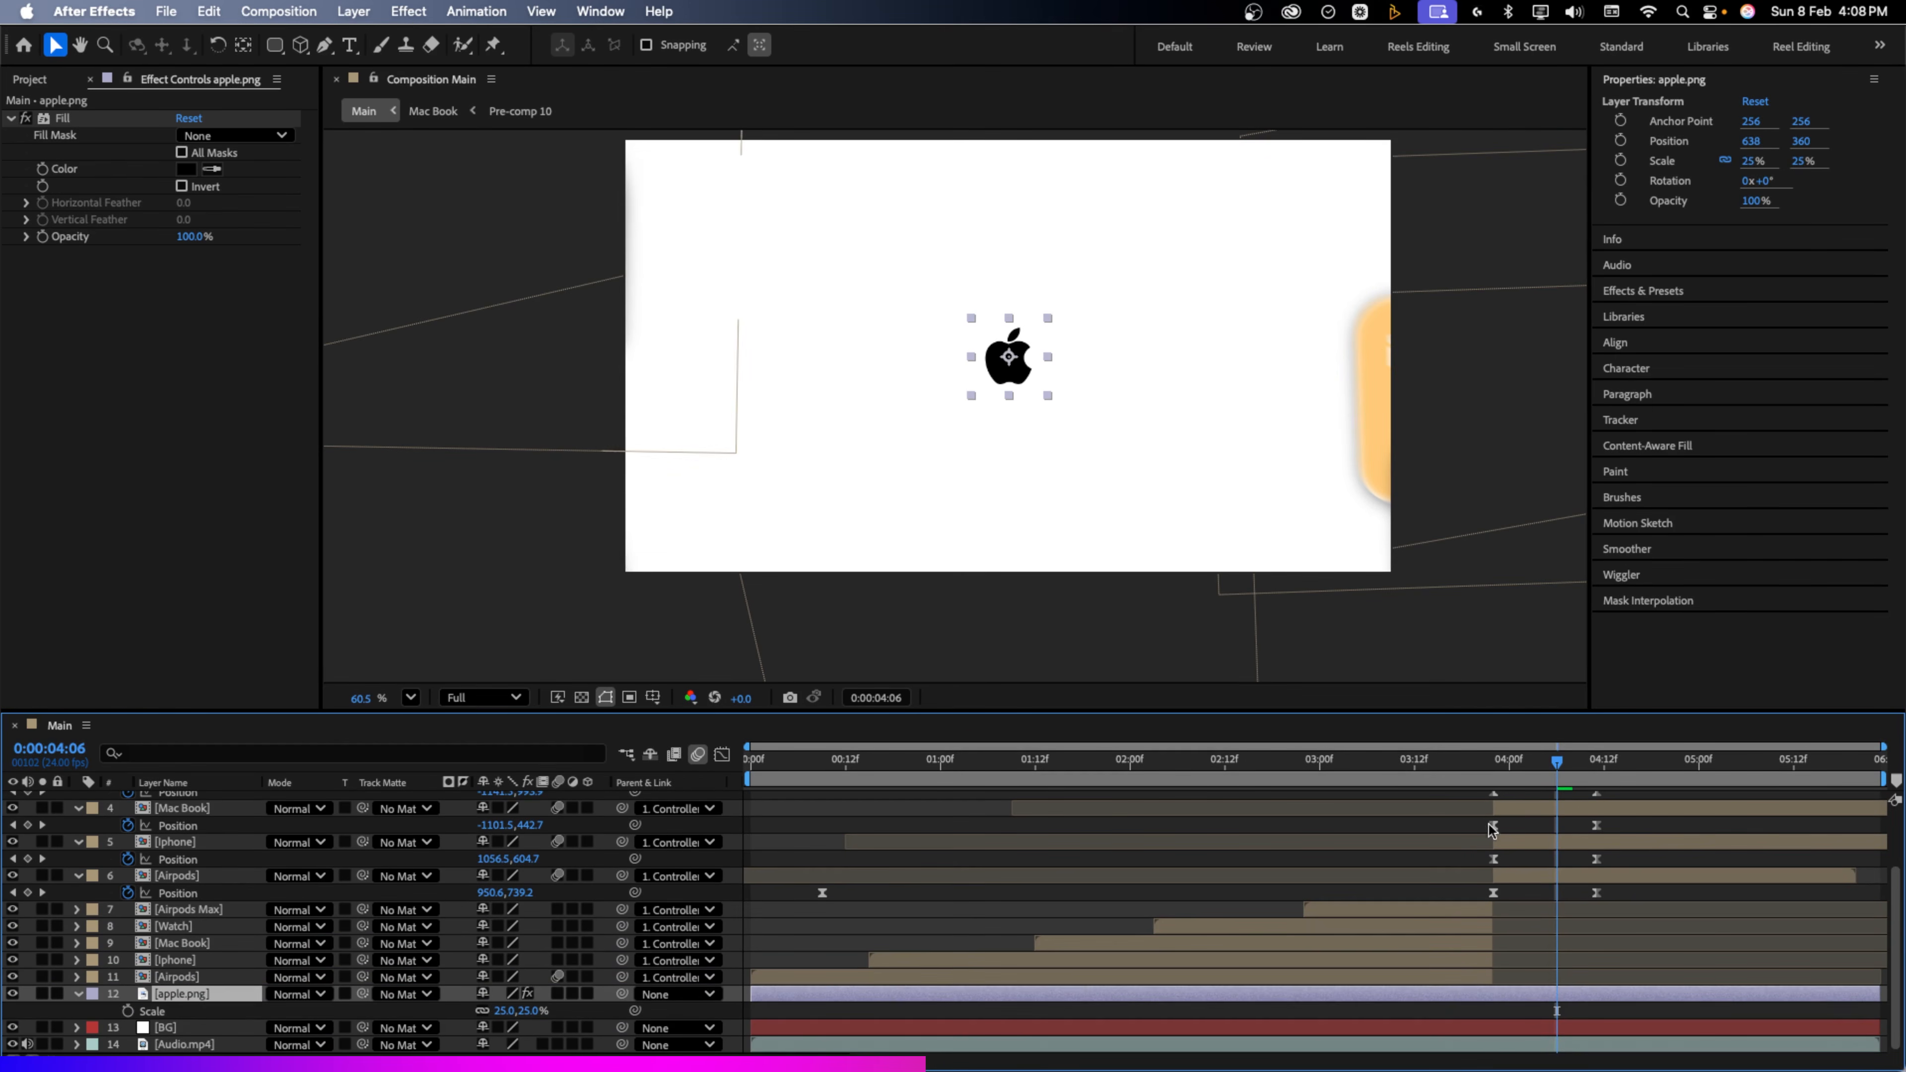
click(1495, 771)
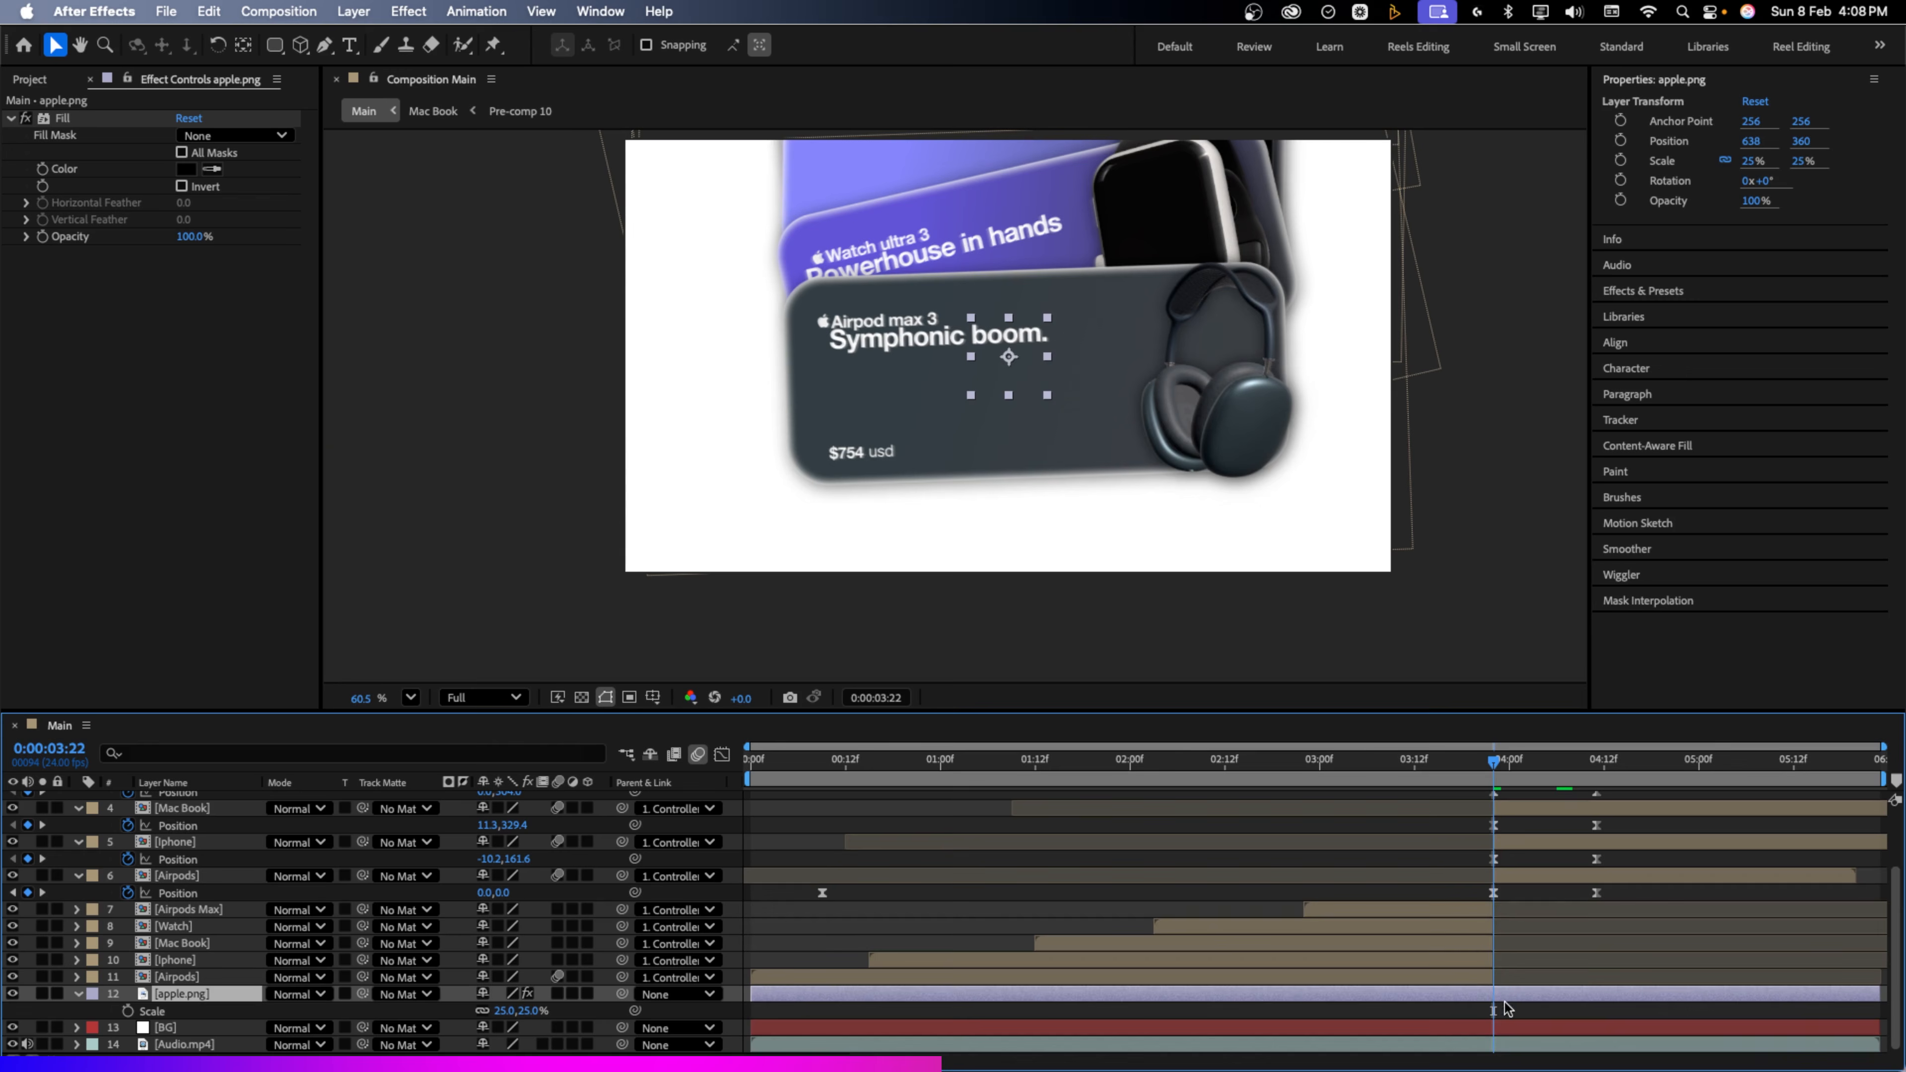
key(alt+[)
click(1463, 762)
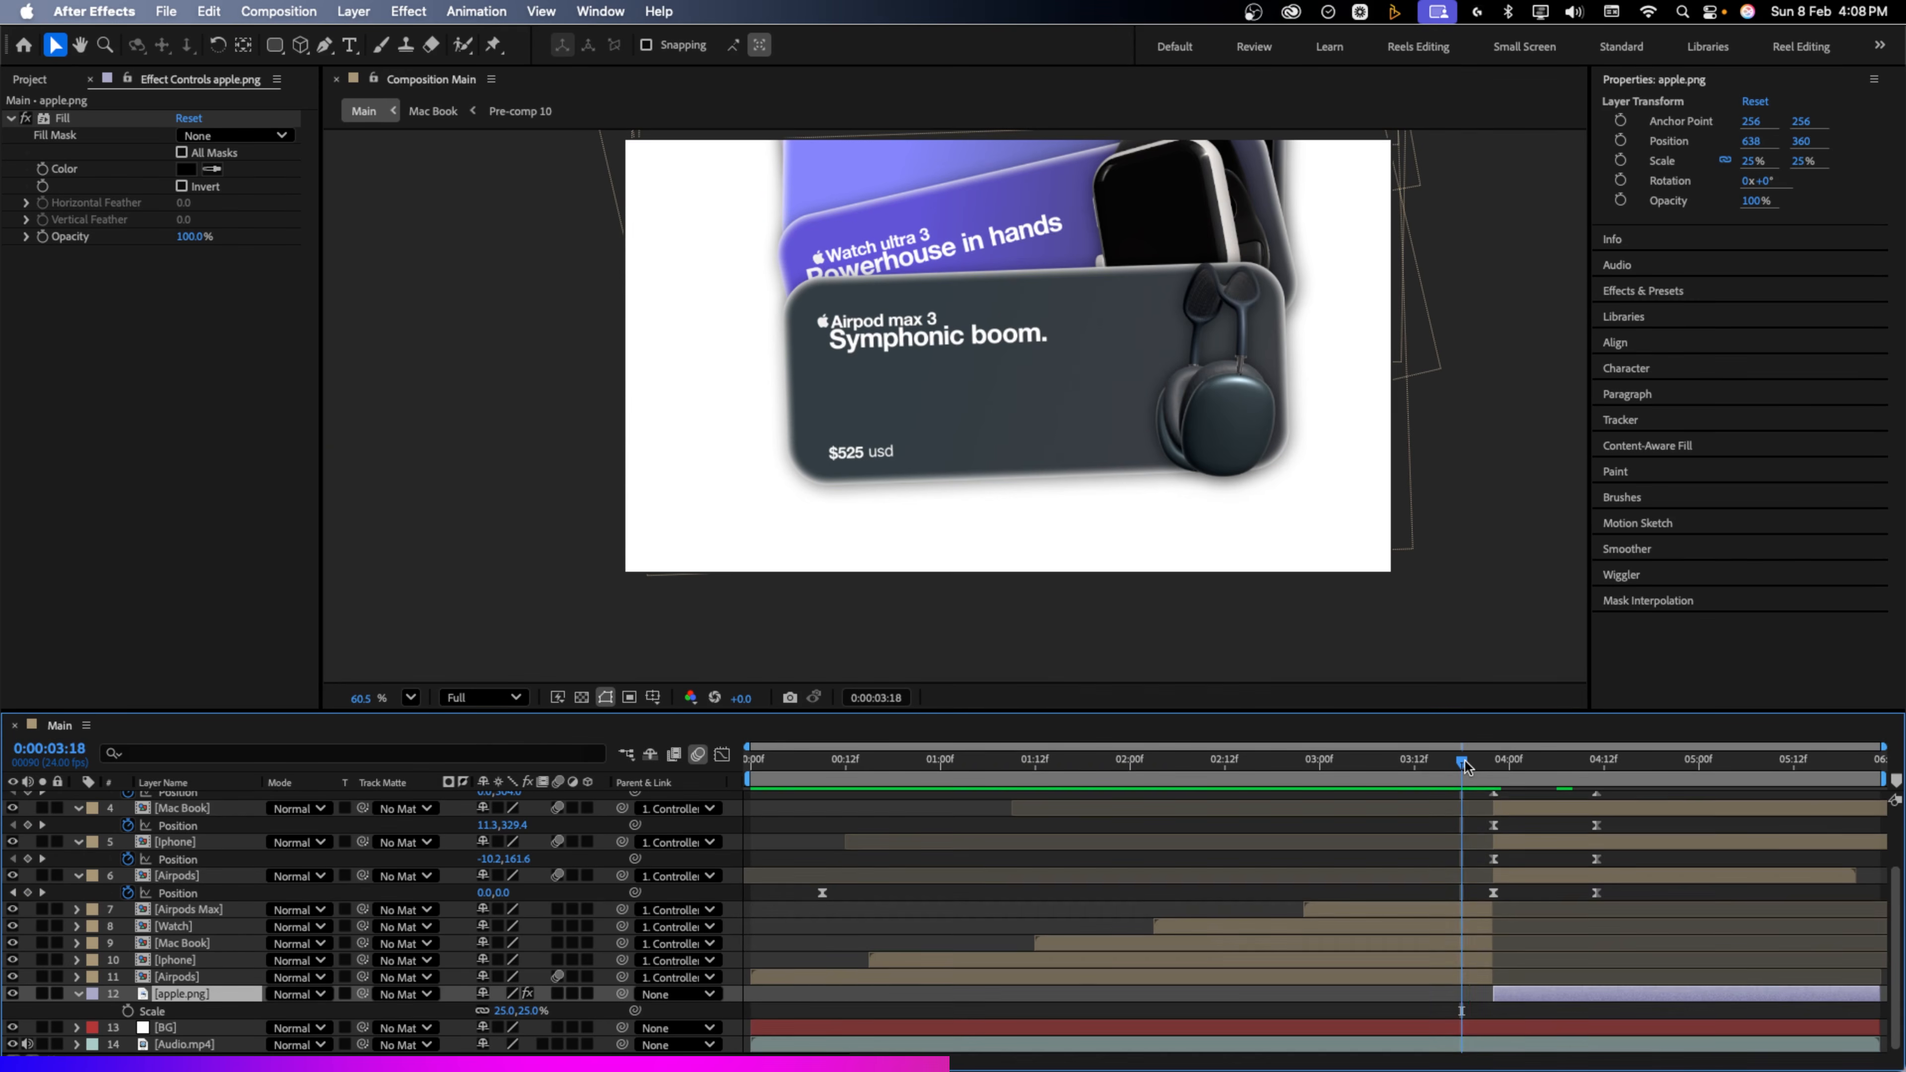
key(space)
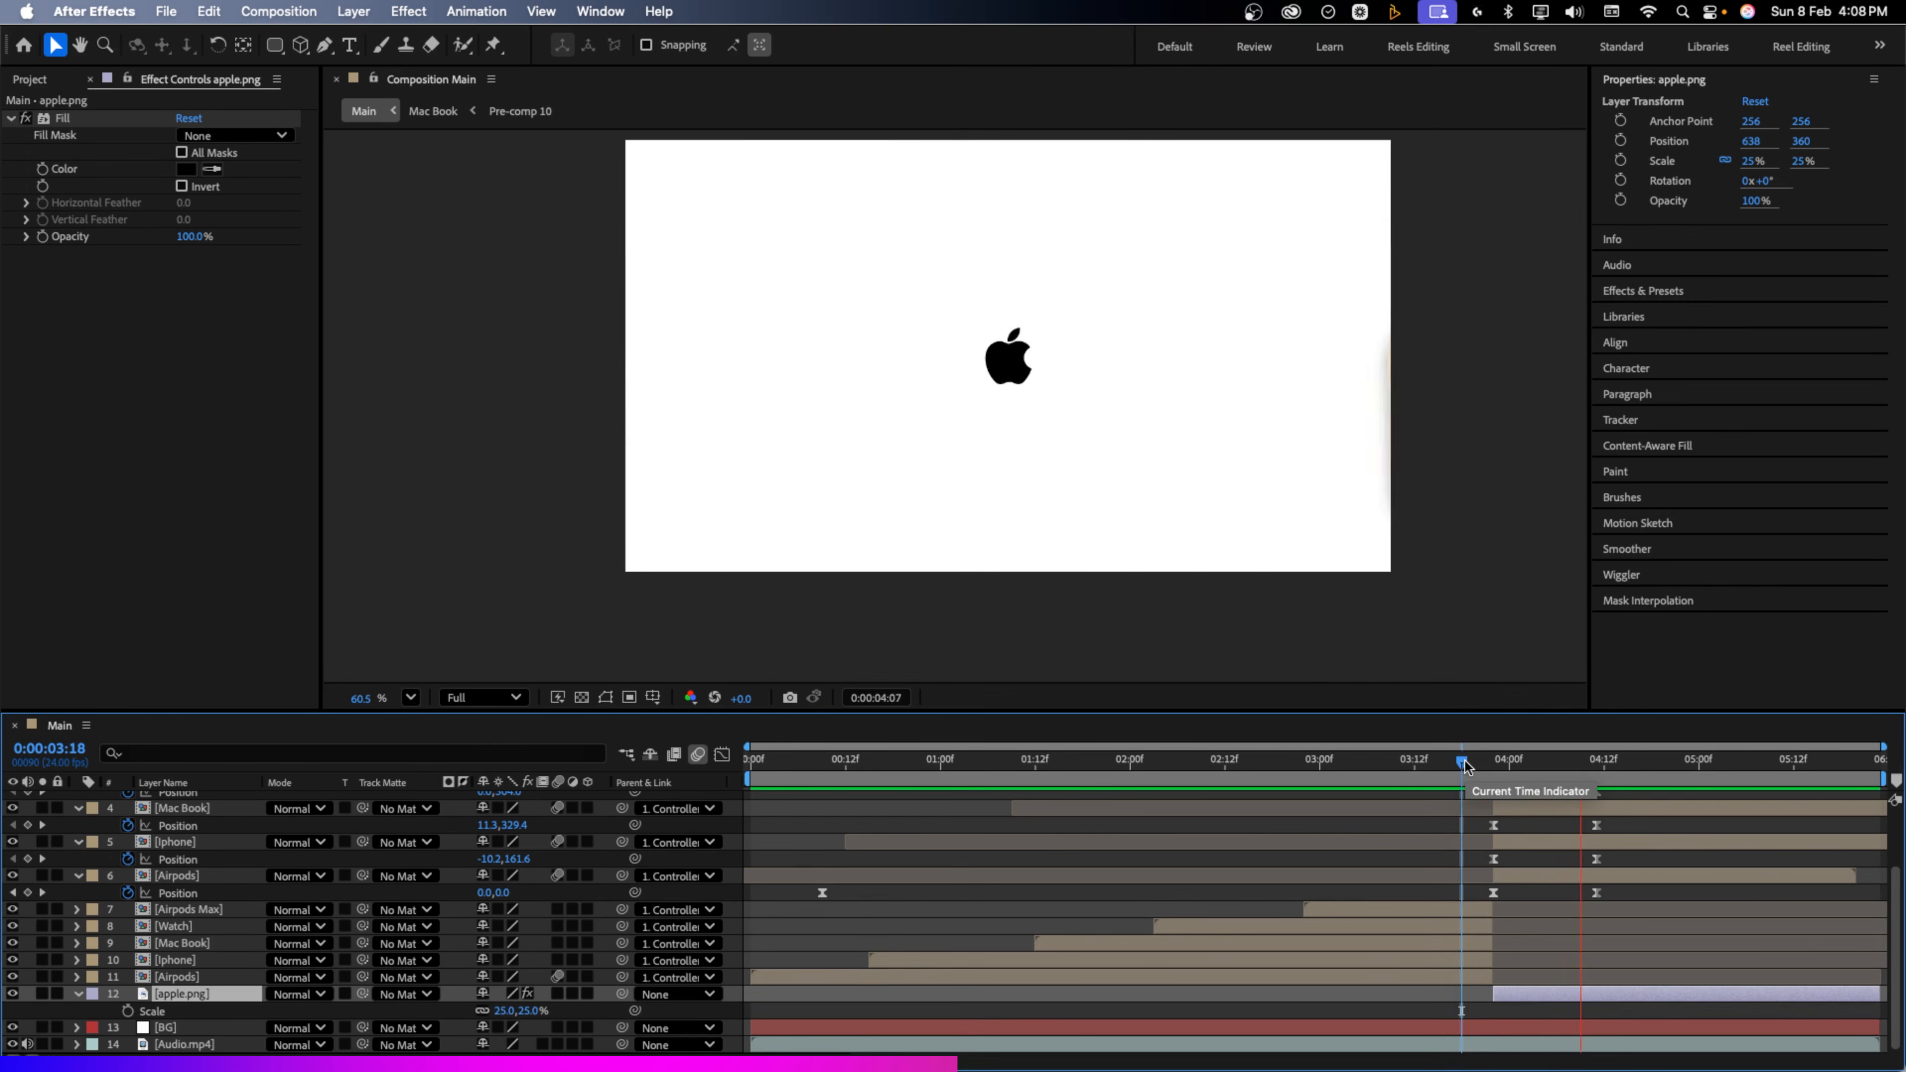
key(space)
mouse_move(1525, 764)
mouse_down()
mouse_move(1589, 817)
mouse_move(1489, 783)
mouse_move(1548, 775)
mouse_up()
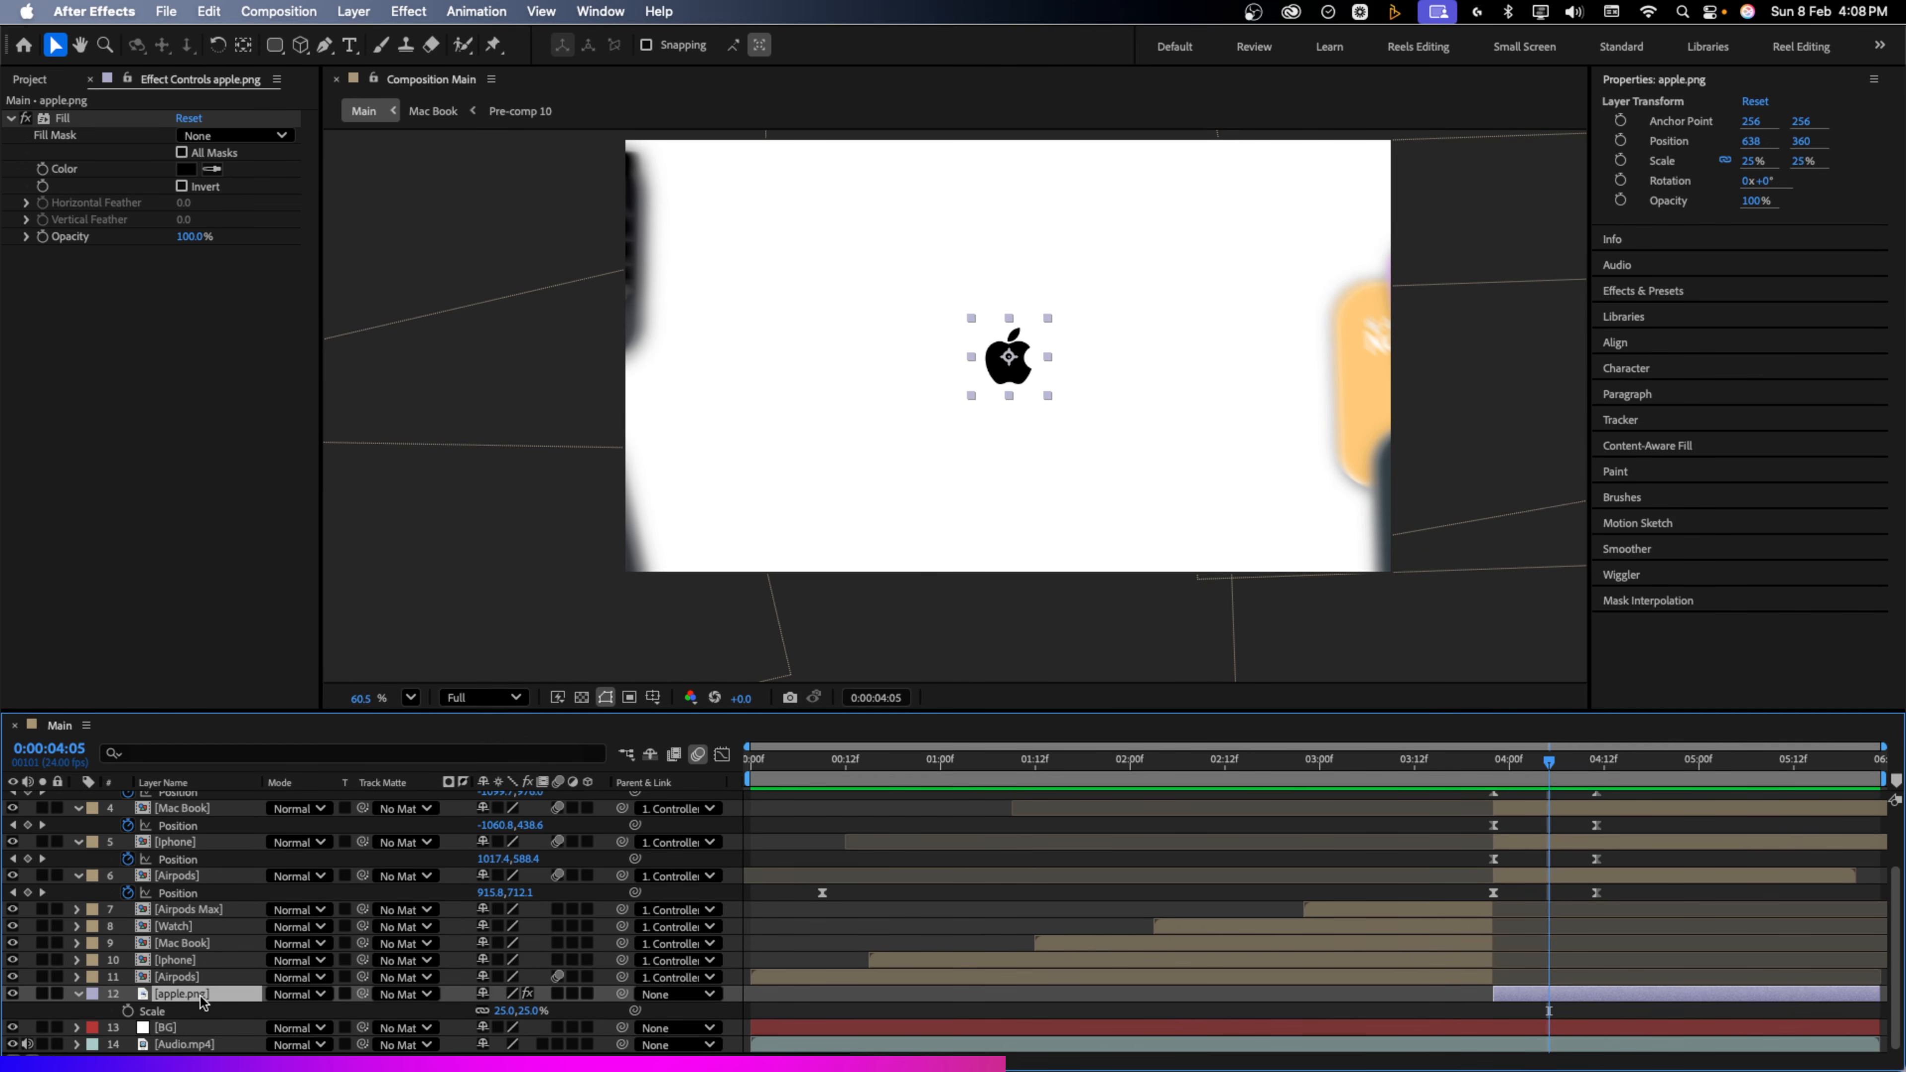
Keyframe the logo's Position so it slides left to X 585 around 4:00, then preview
key(alt+shift+p)
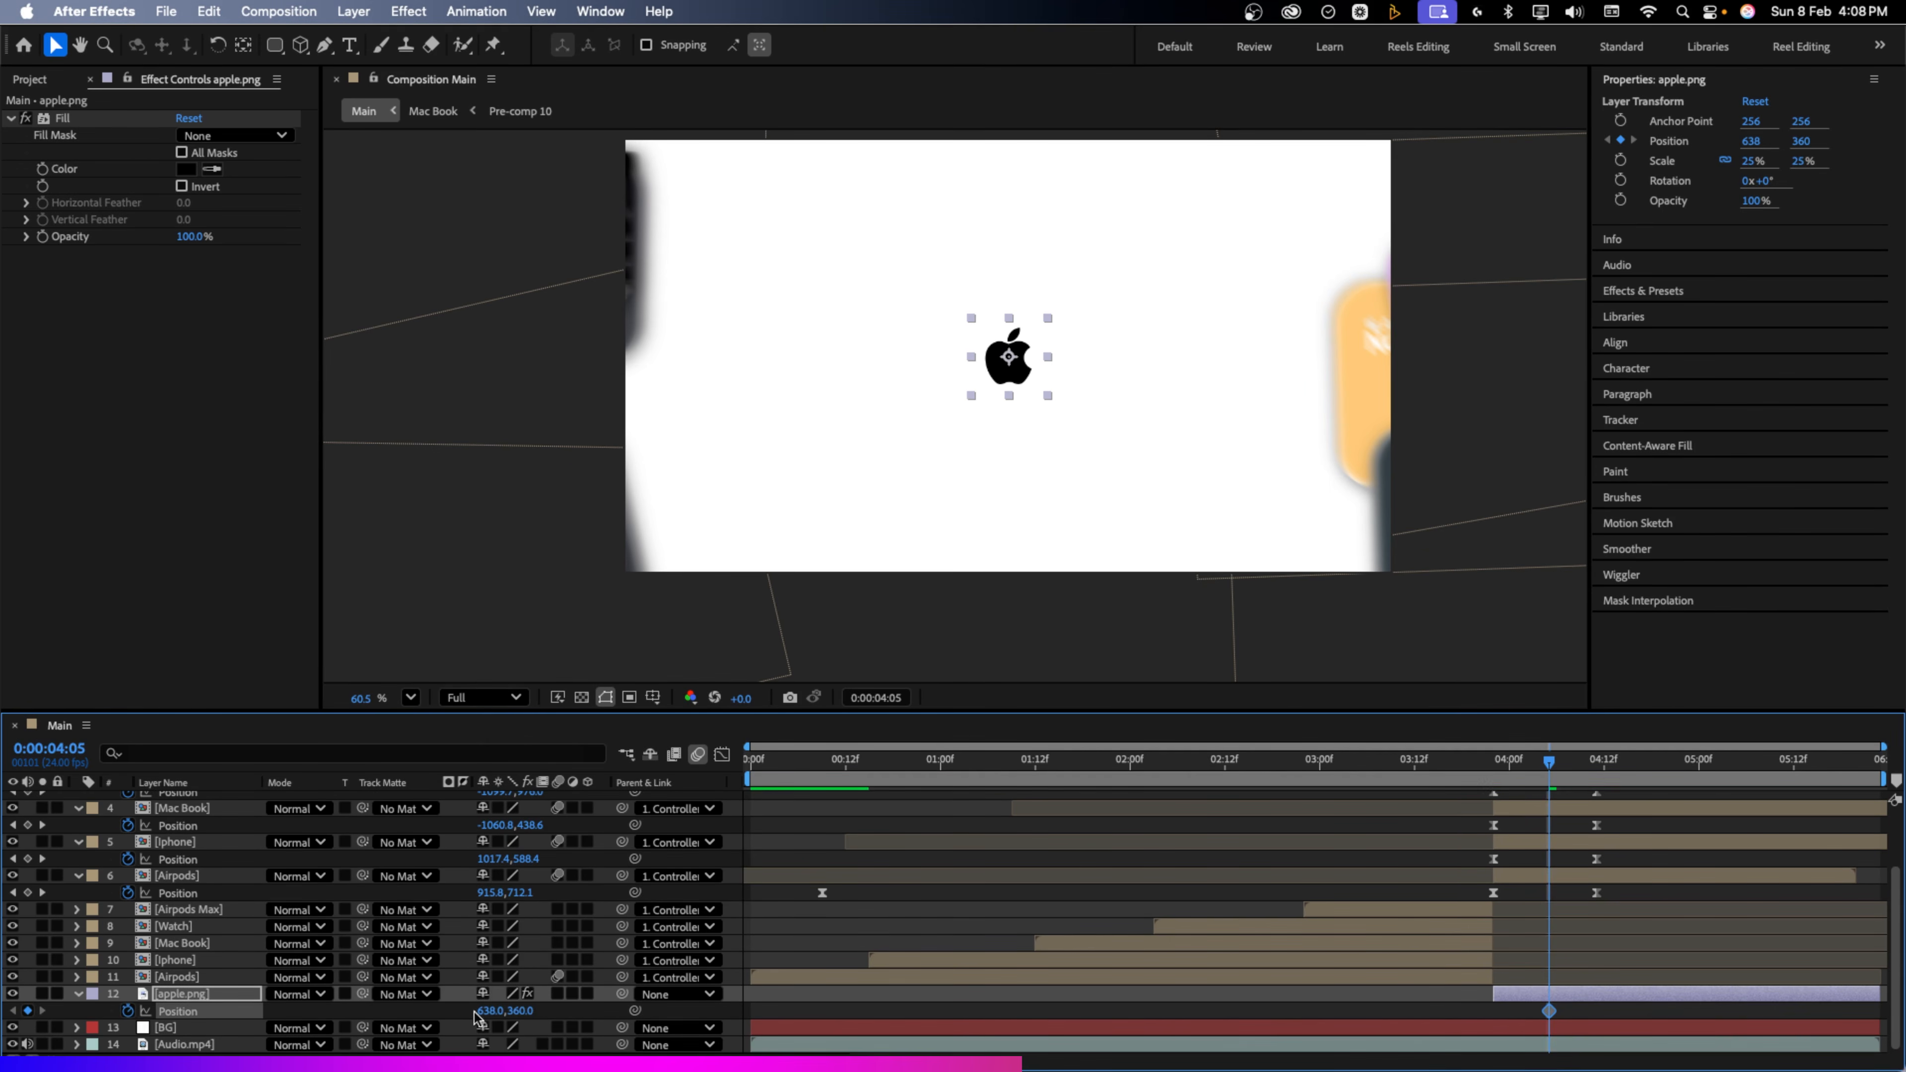
drag(1547, 1010, 1494, 1011)
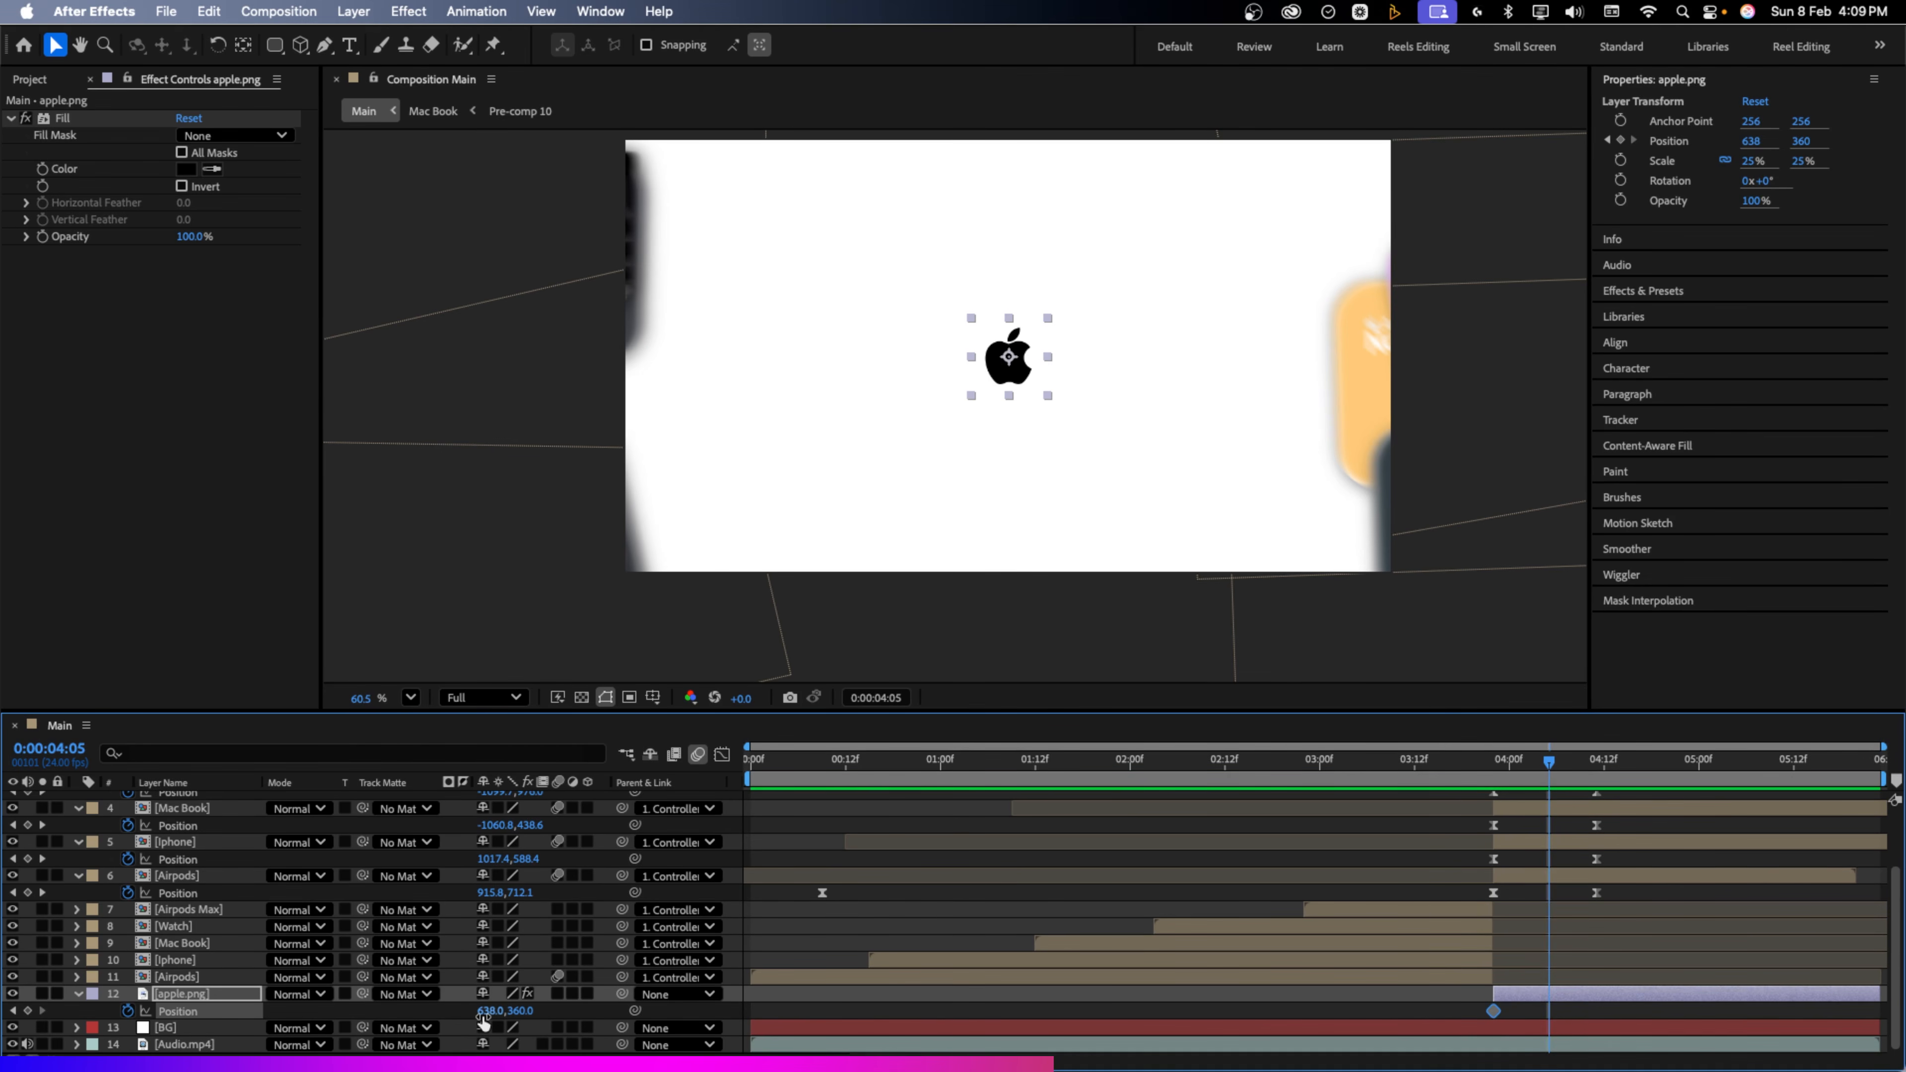
drag(486, 1011, 433, 1012)
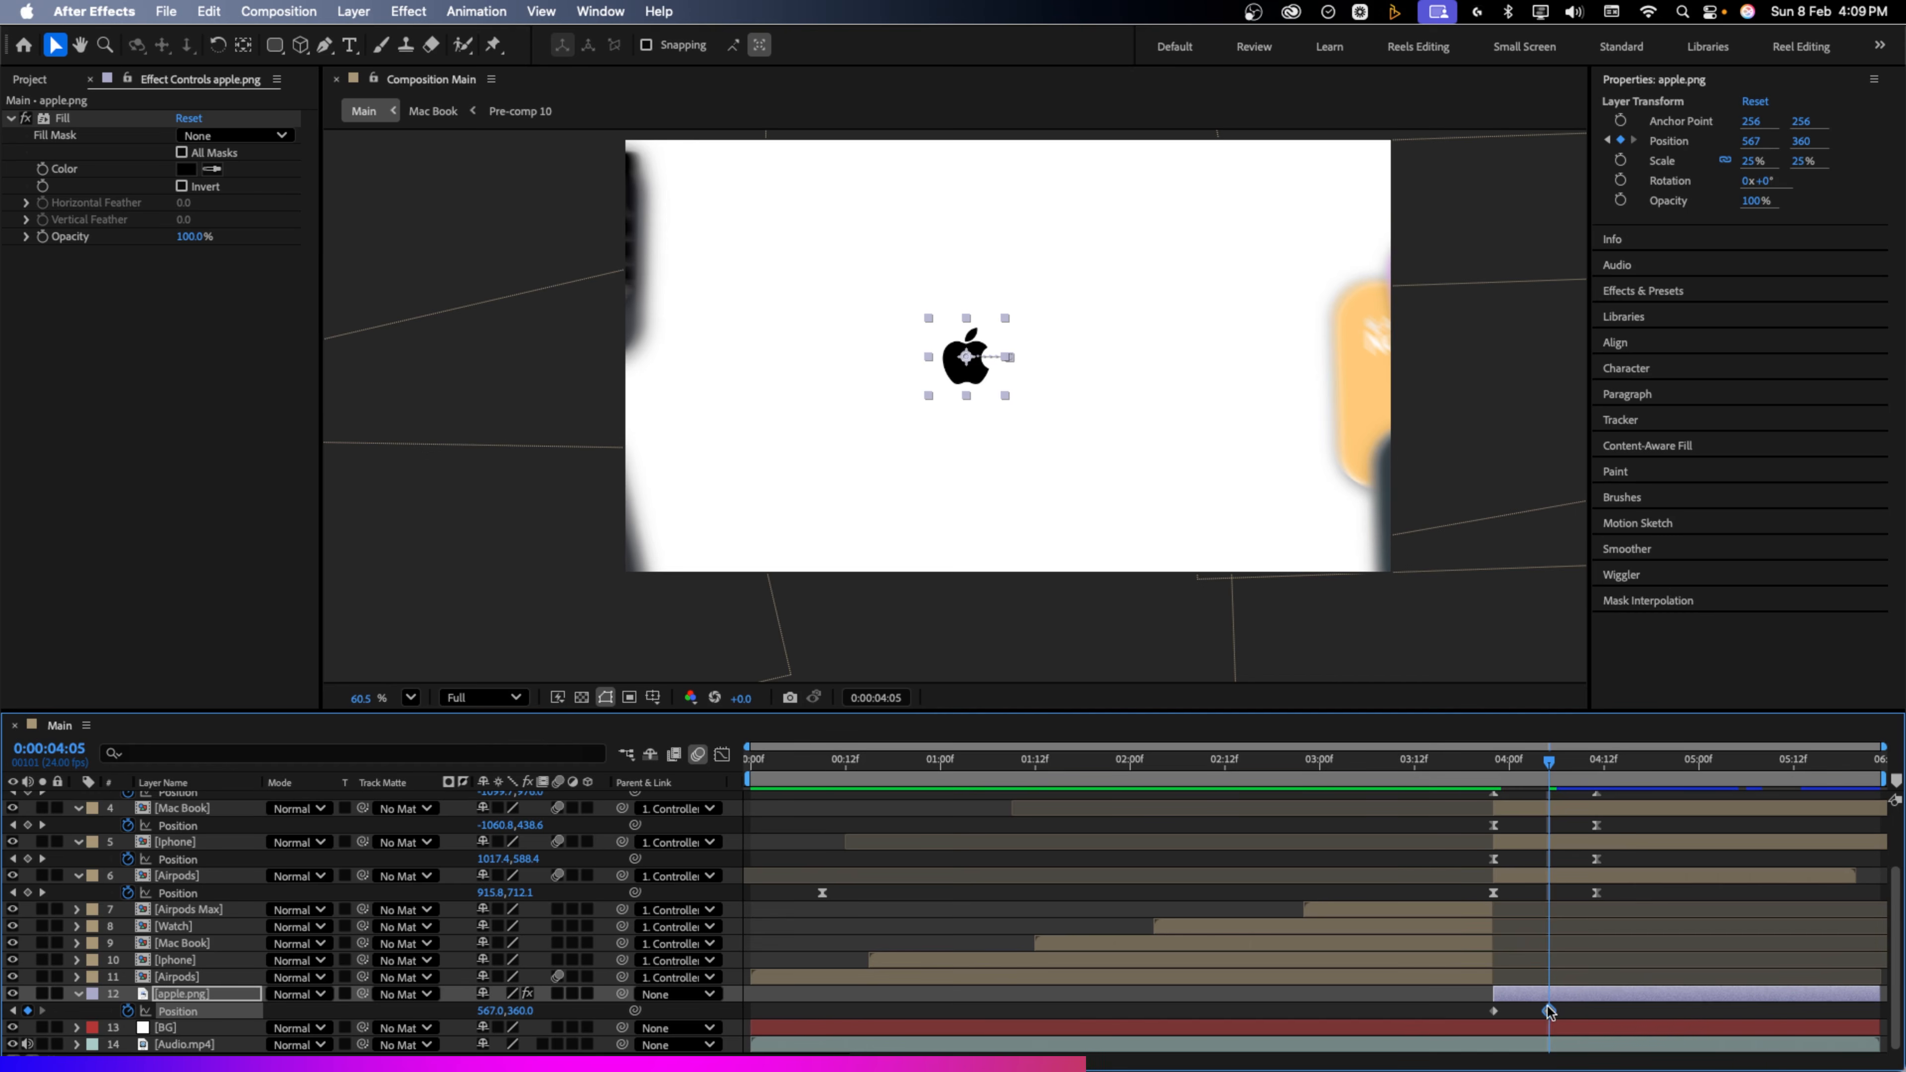
drag(1548, 1011, 1596, 1013)
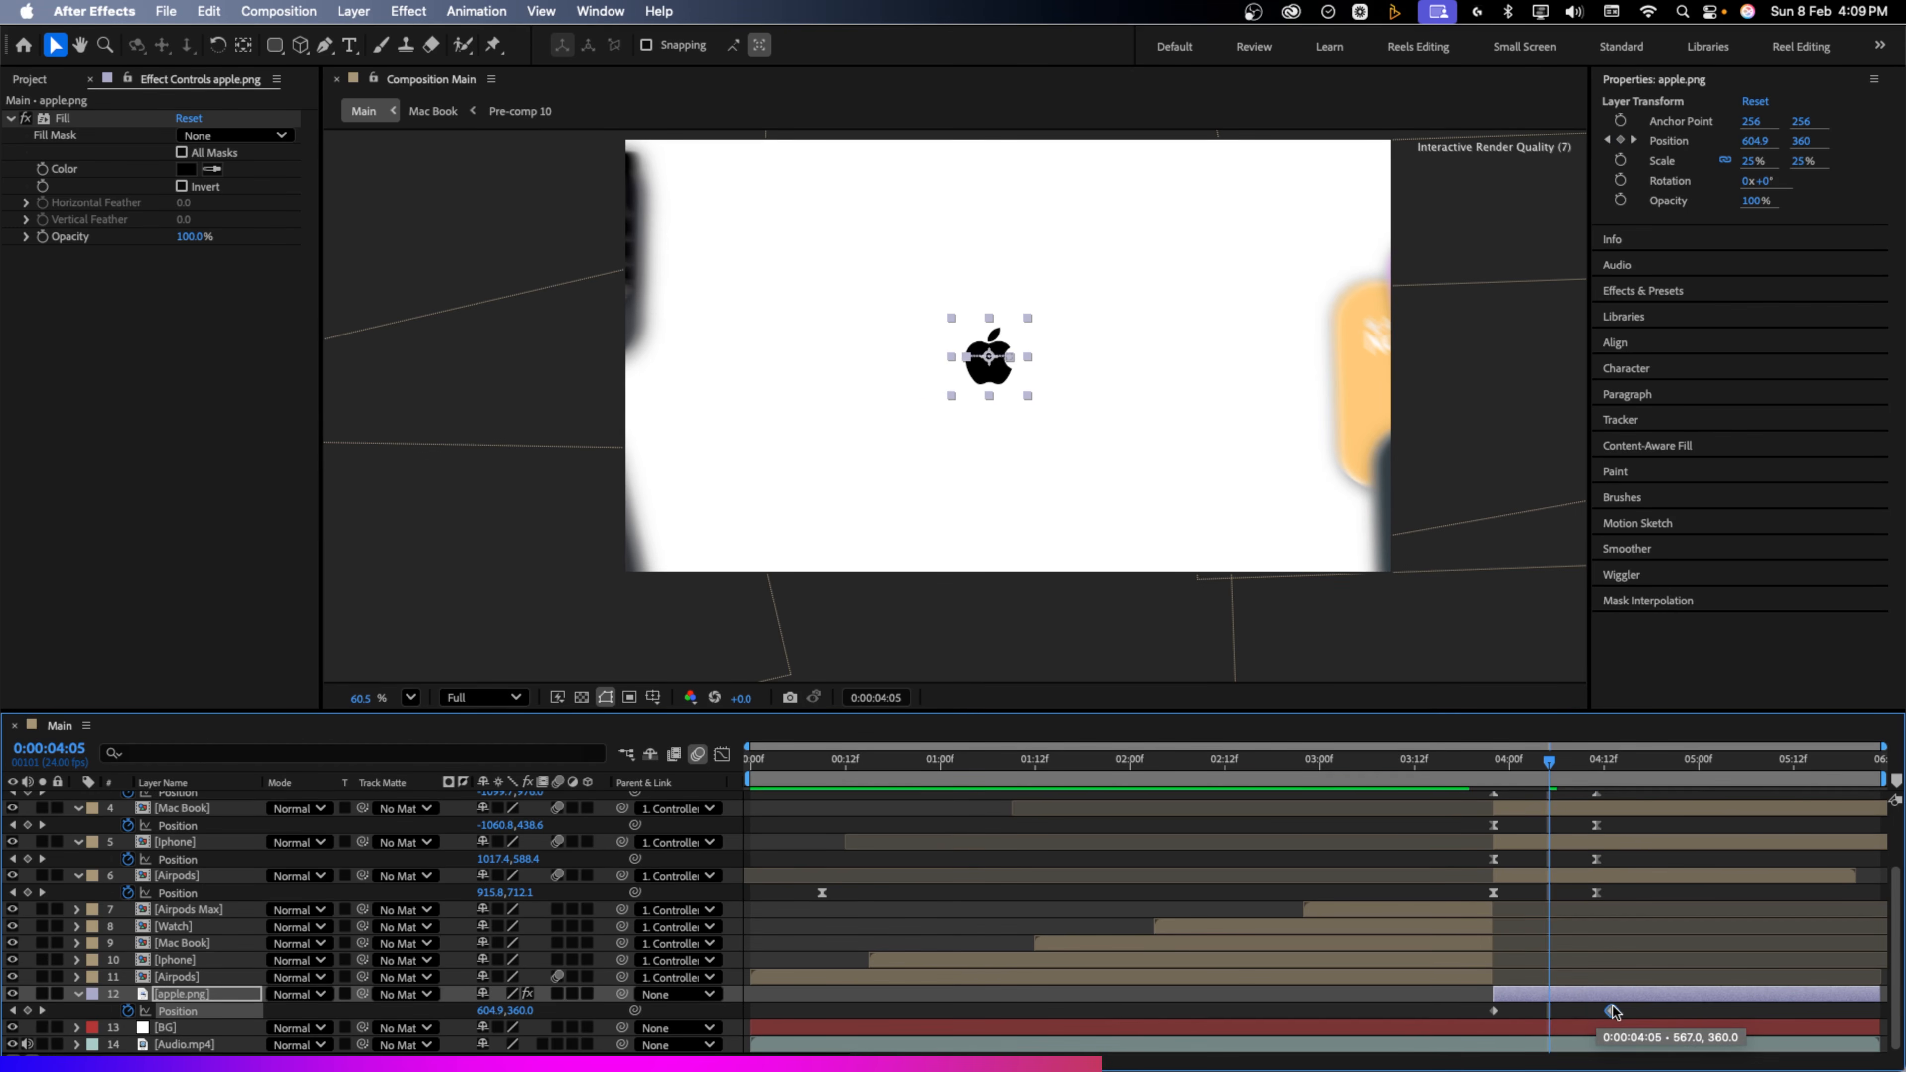
key(j)
key(space)
key(space)
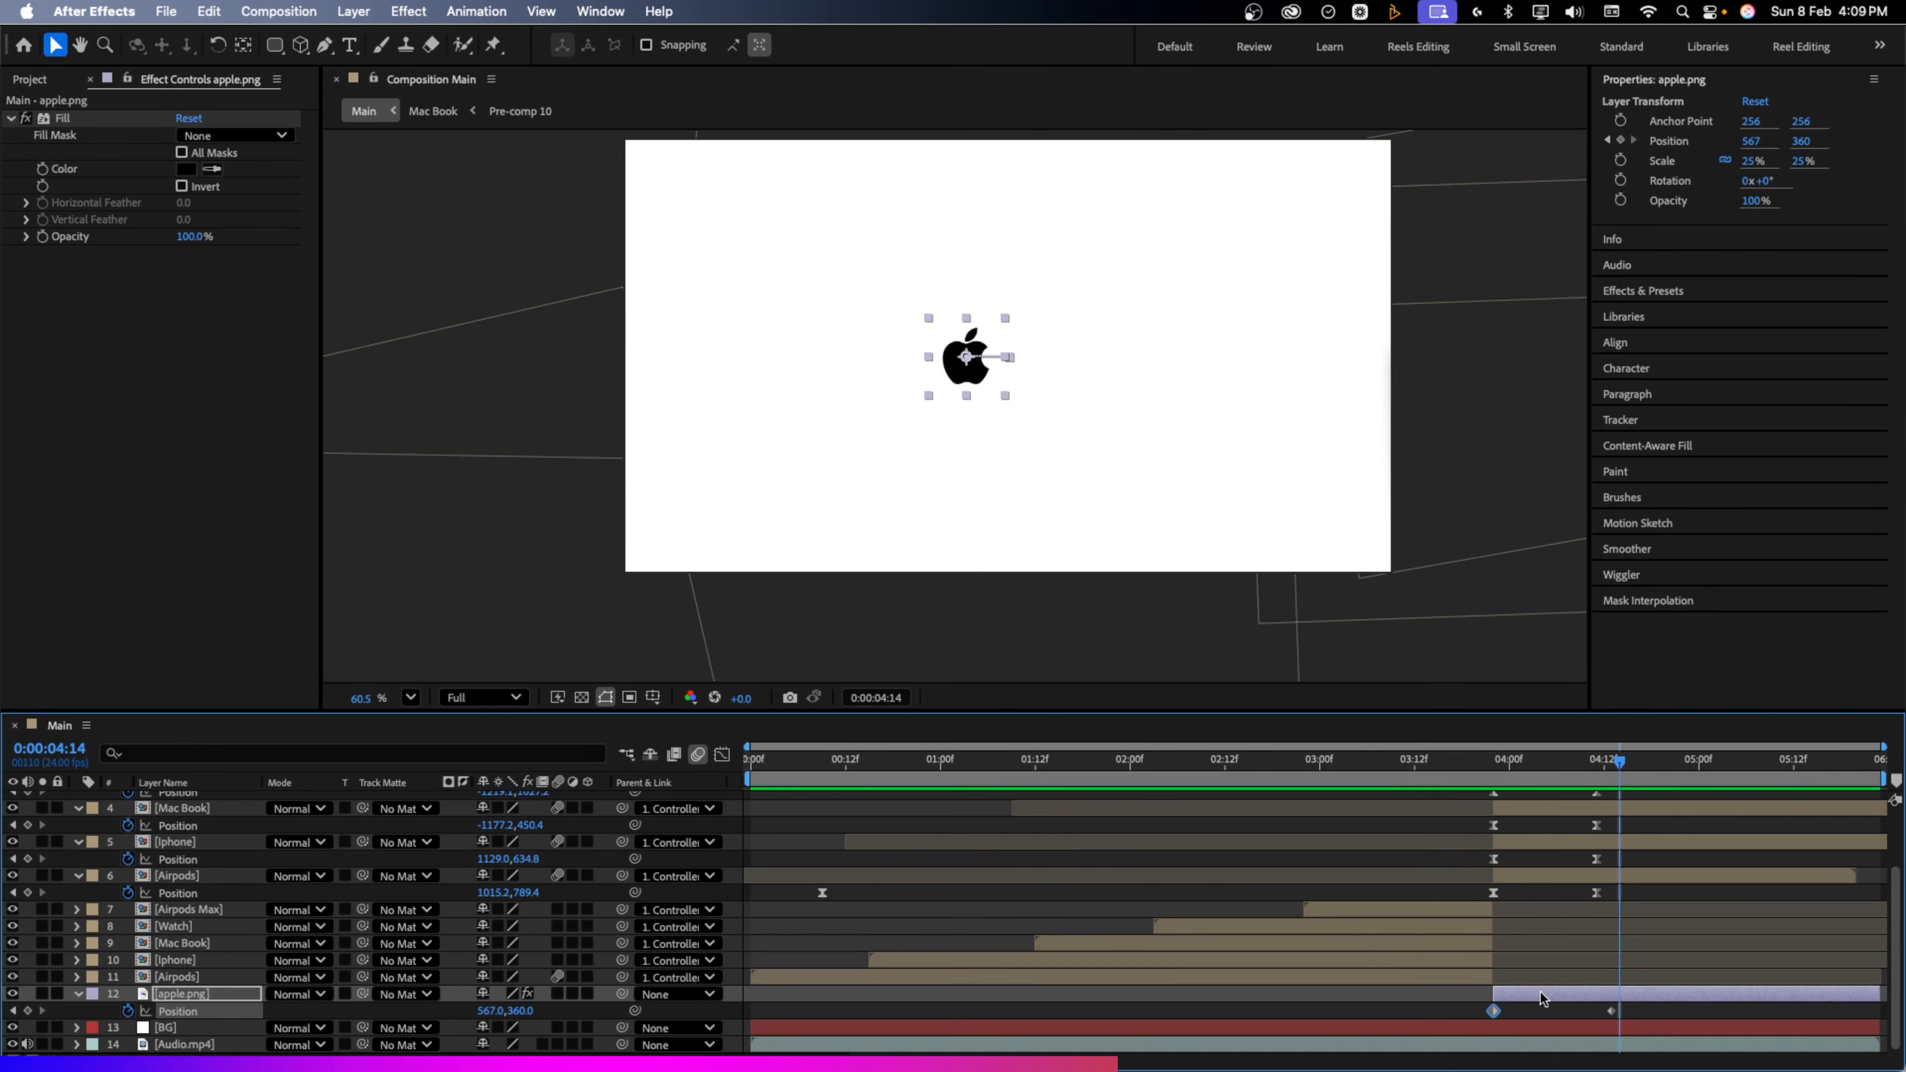
Retime both logo slide keyframes earlier and preview the ending from just before the cards exit
mouse_move(1635, 1008)
mouse_down()
mouse_move(1432, 1040)
mouse_move(1606, 1011)
mouse_up()
drag(1515, 770, 1699, 773)
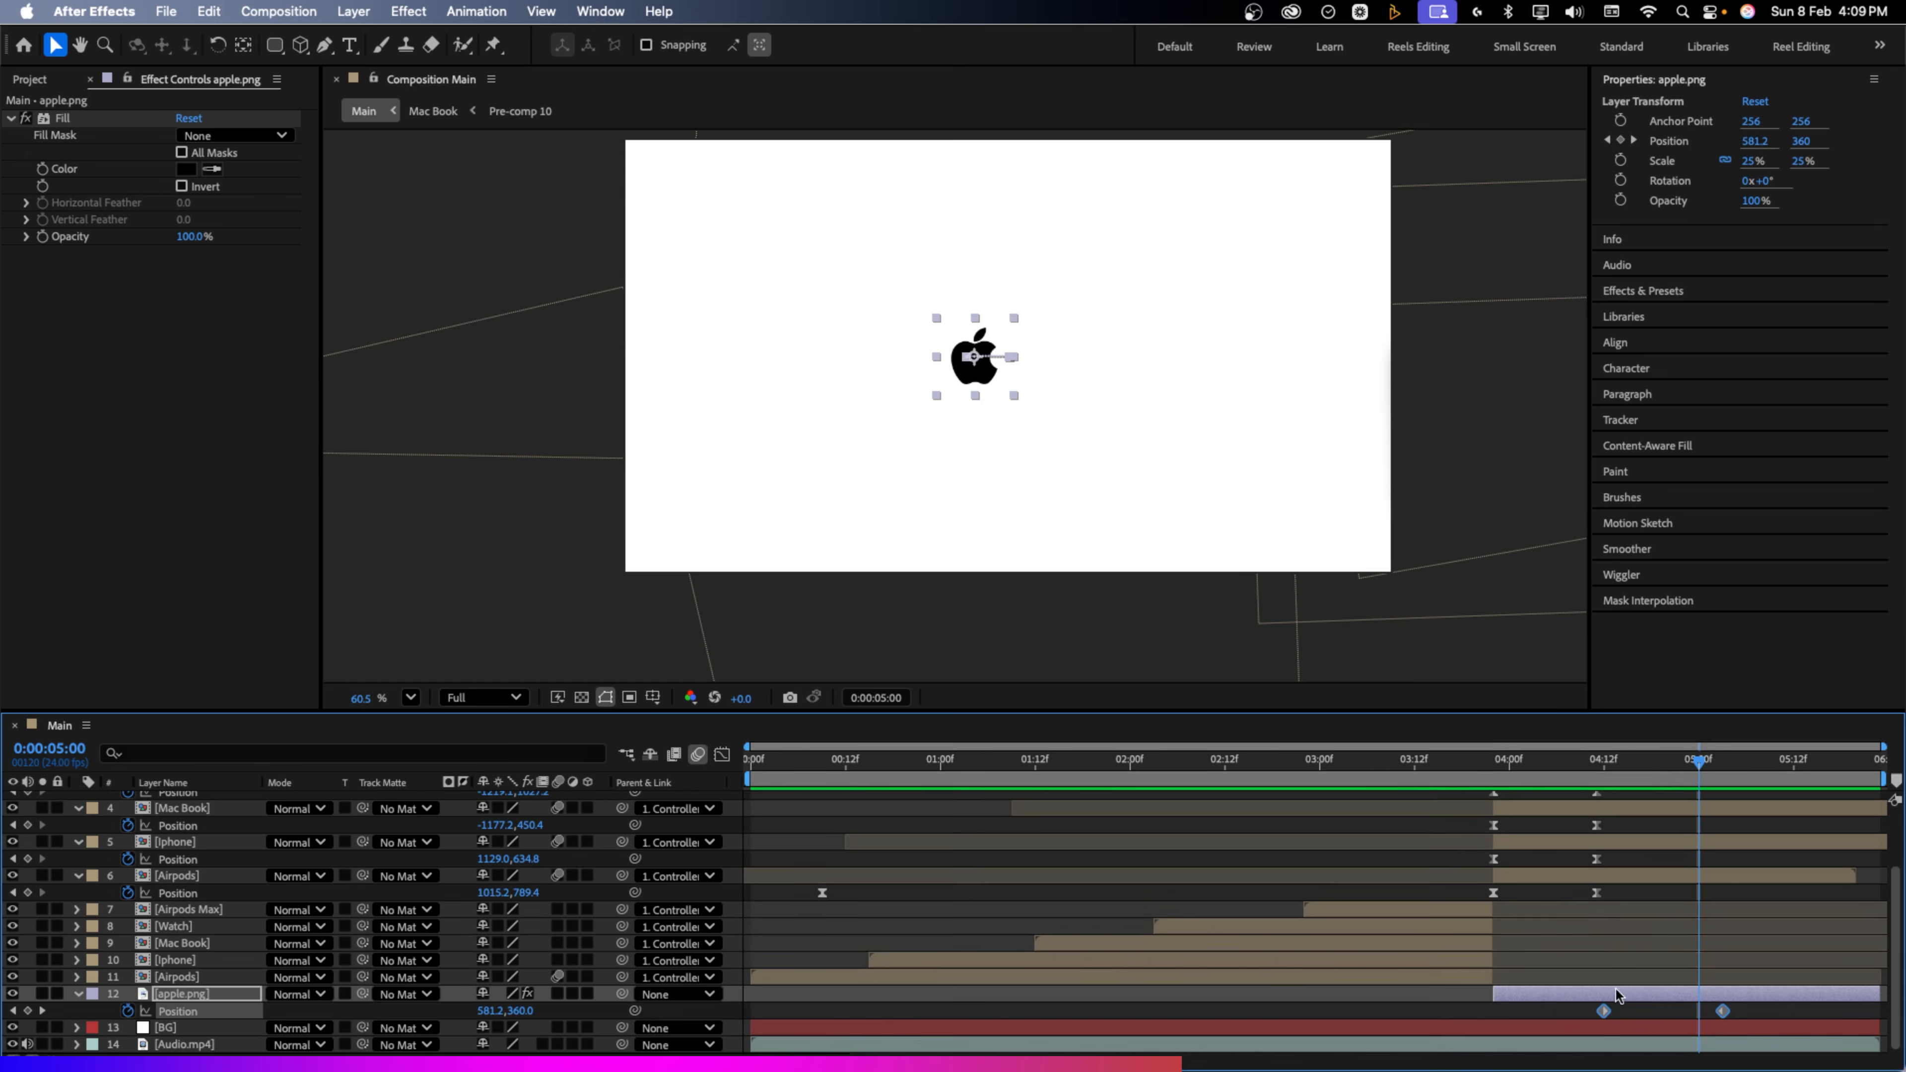
drag(1604, 1014, 1558, 1015)
click(1484, 760)
key(space)
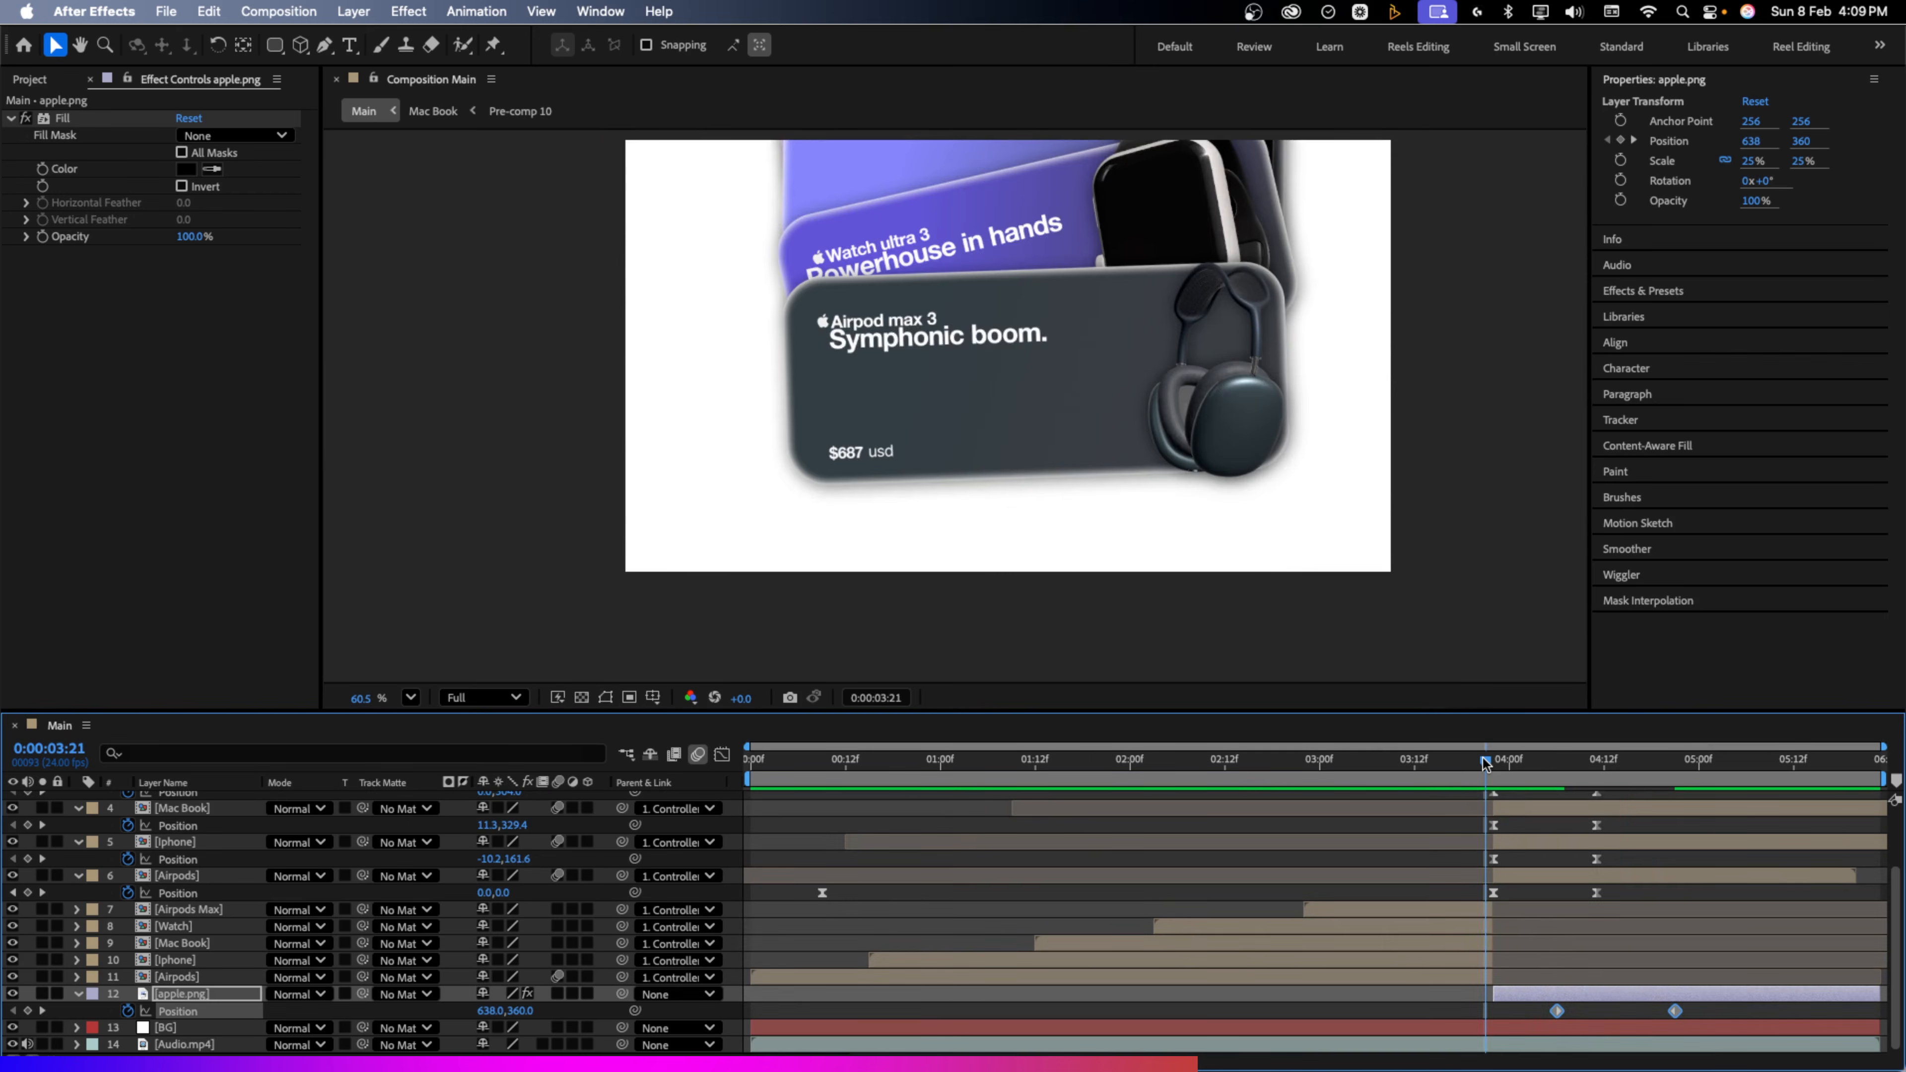
key(space)
click(1694, 1008)
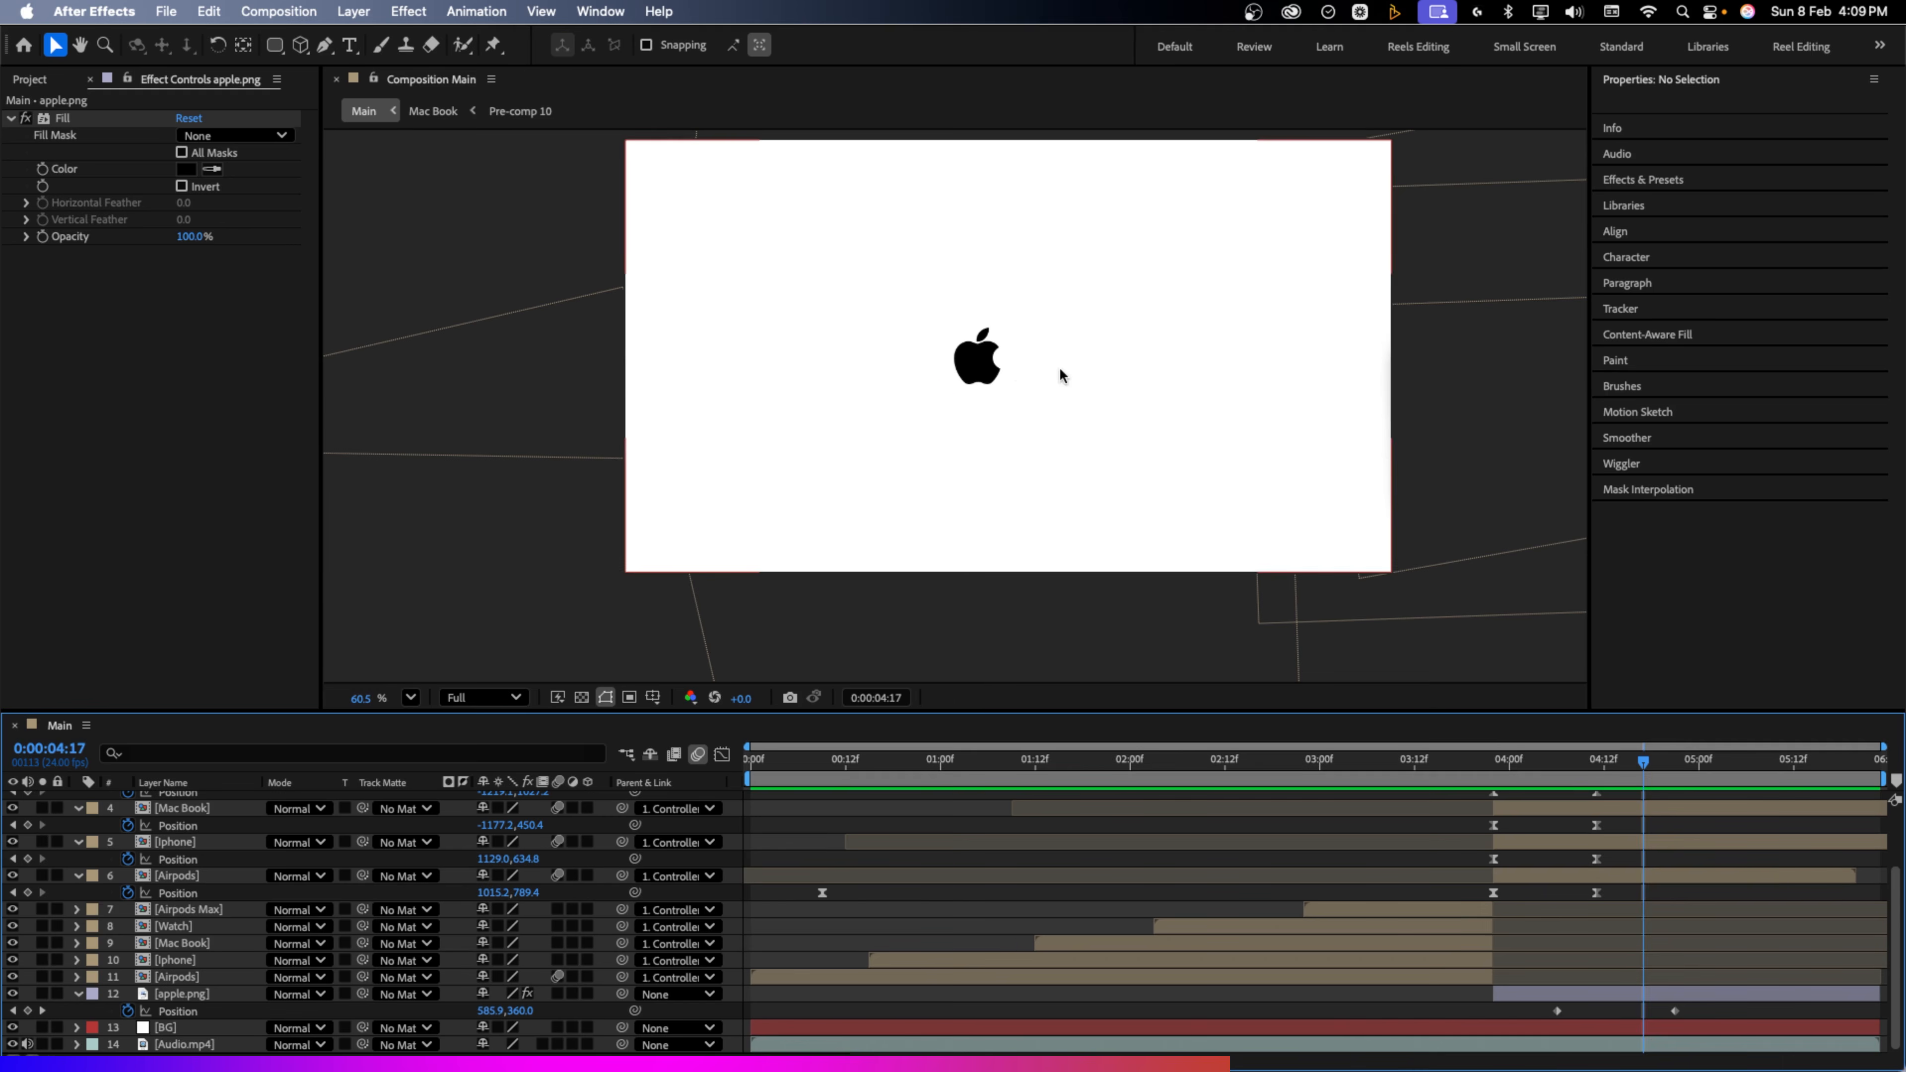
Add a 'Think Different' text layer right of the apple logo and enlarge it to 63 px
click(349, 44)
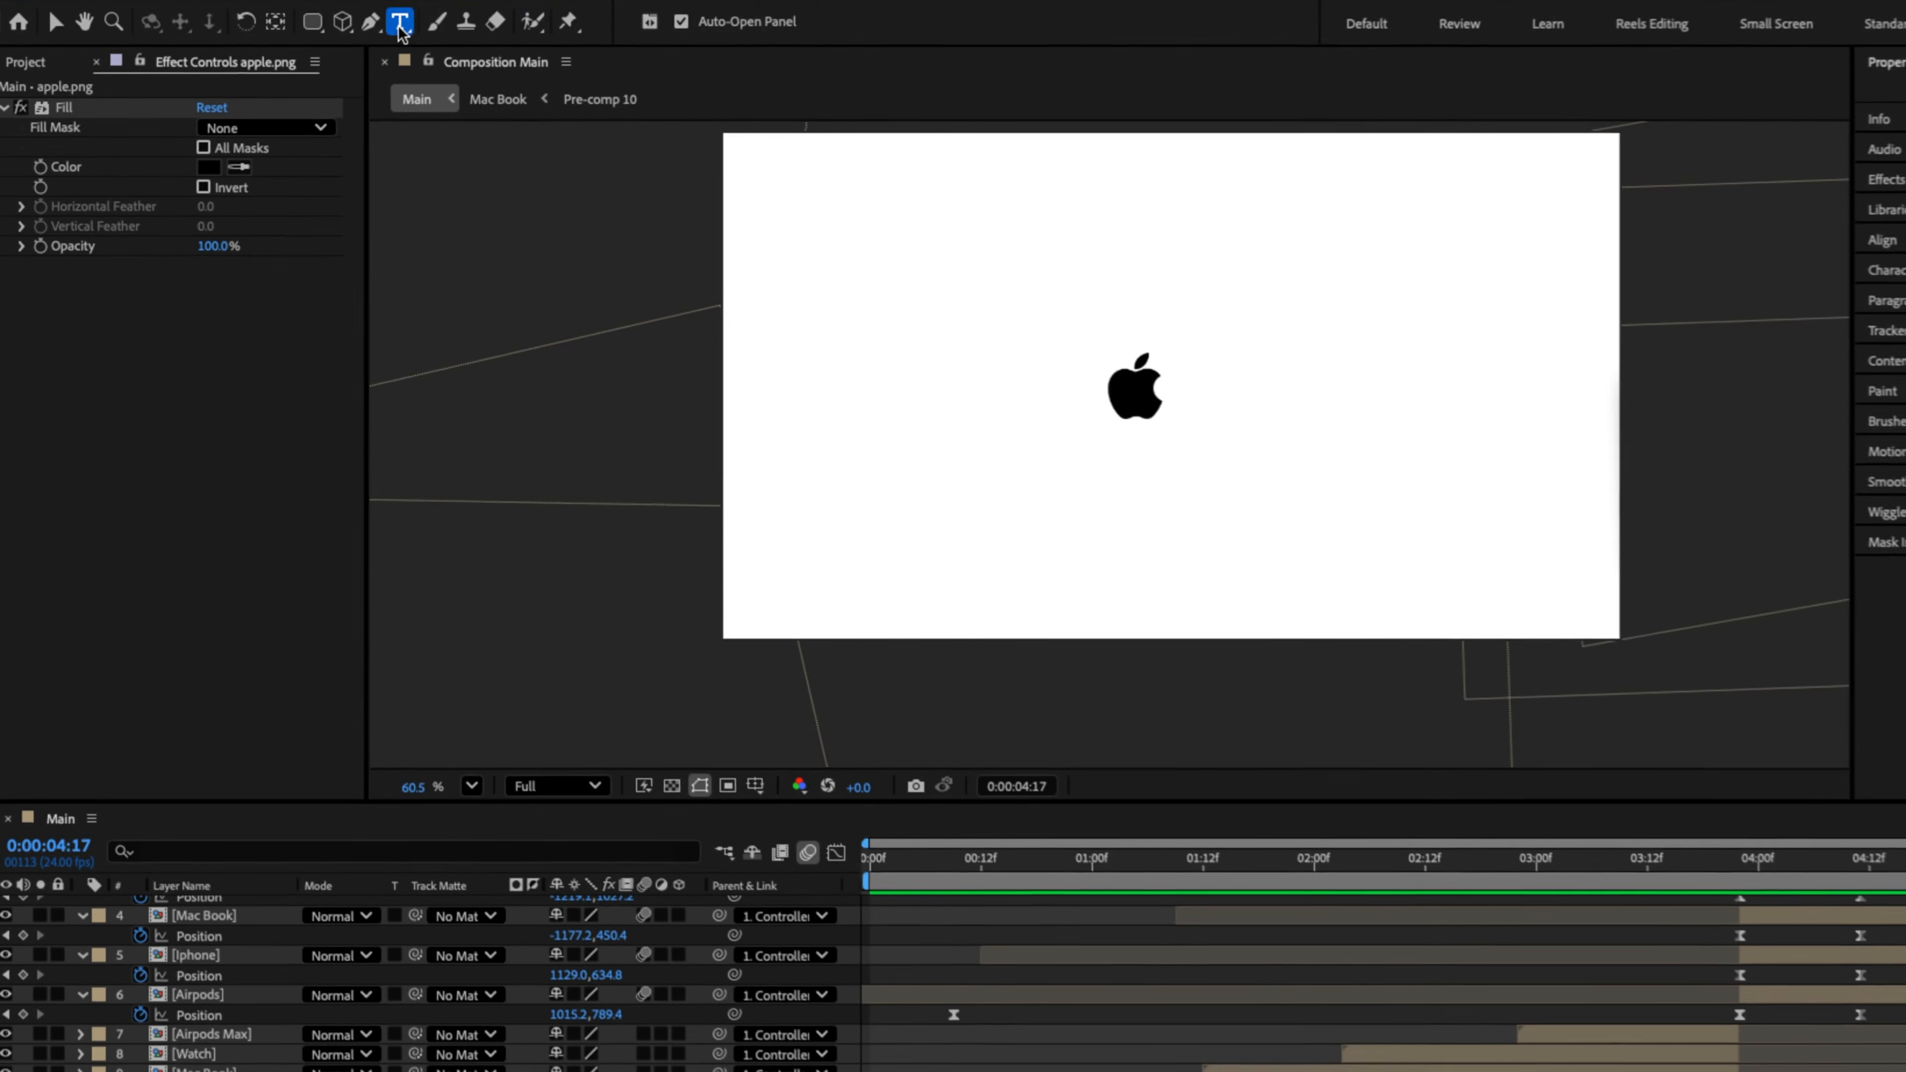
click(1187, 394)
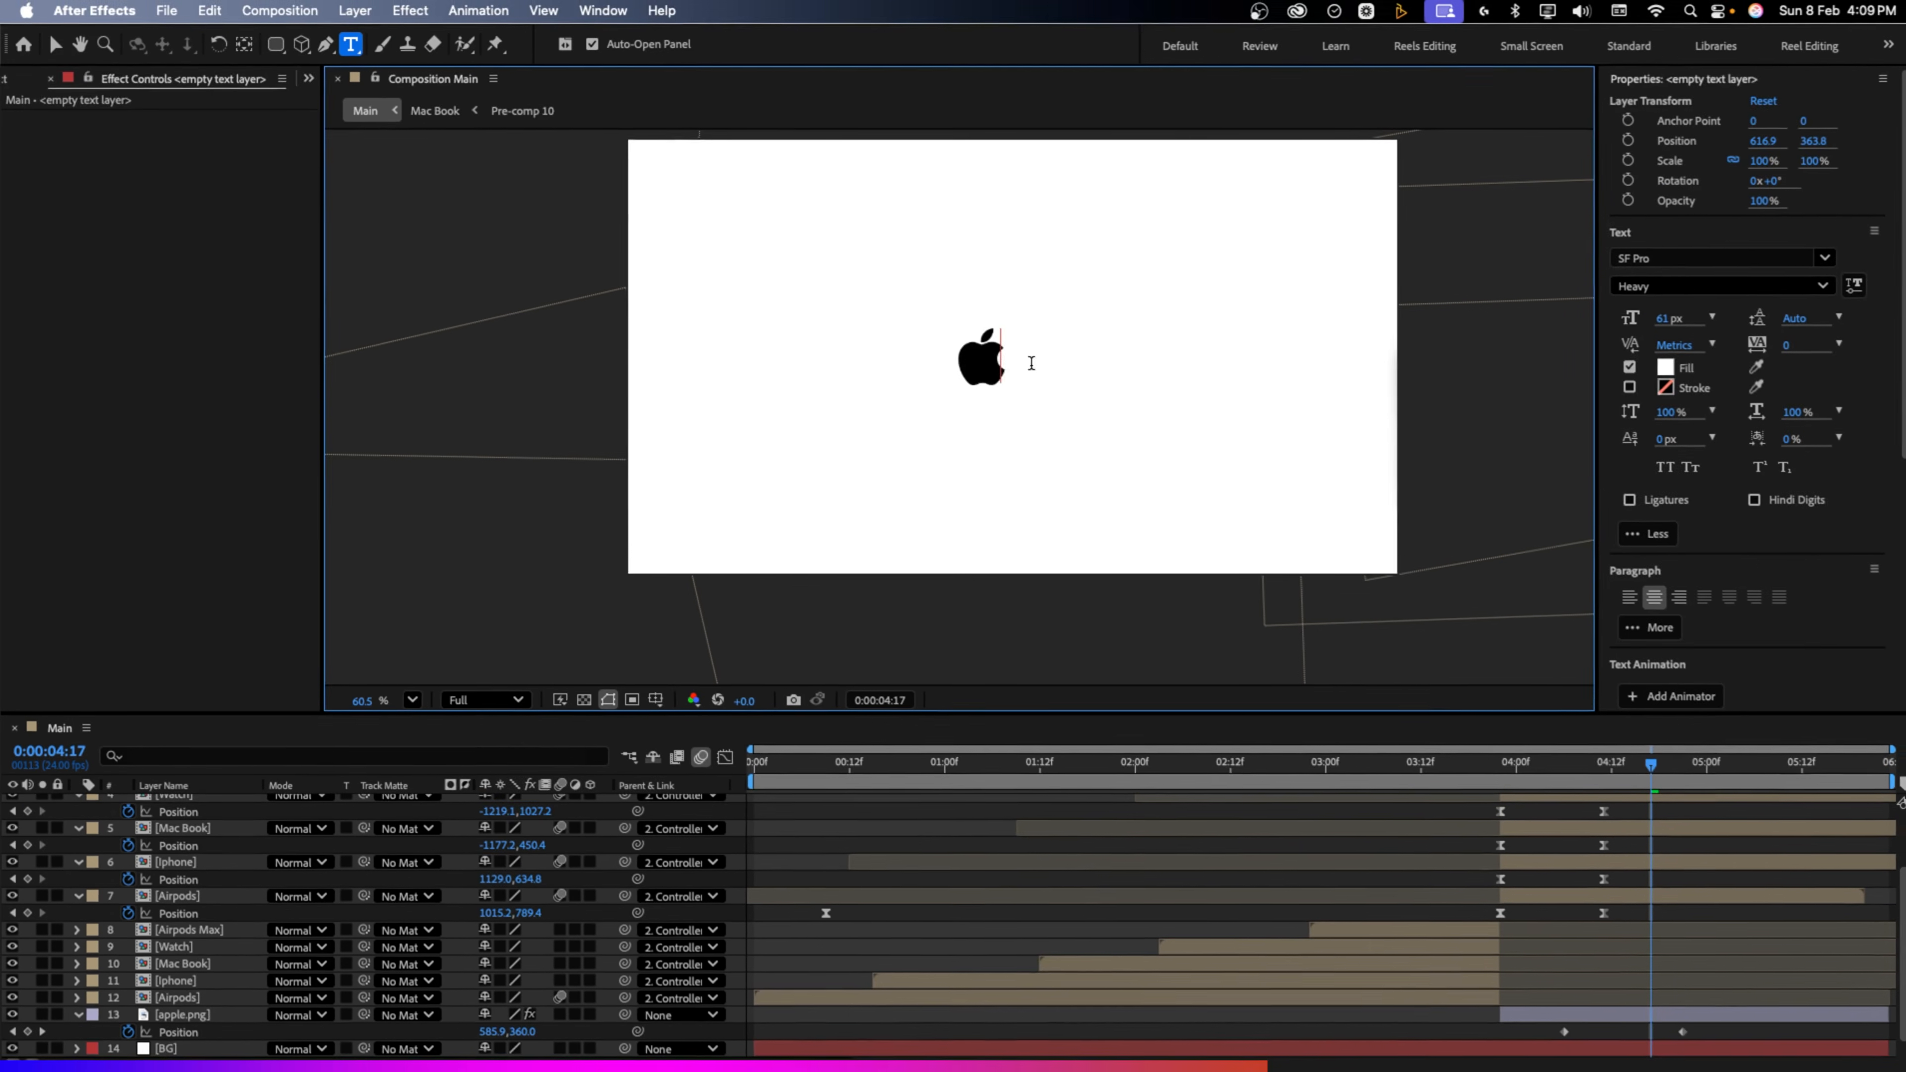
text(Think Different)
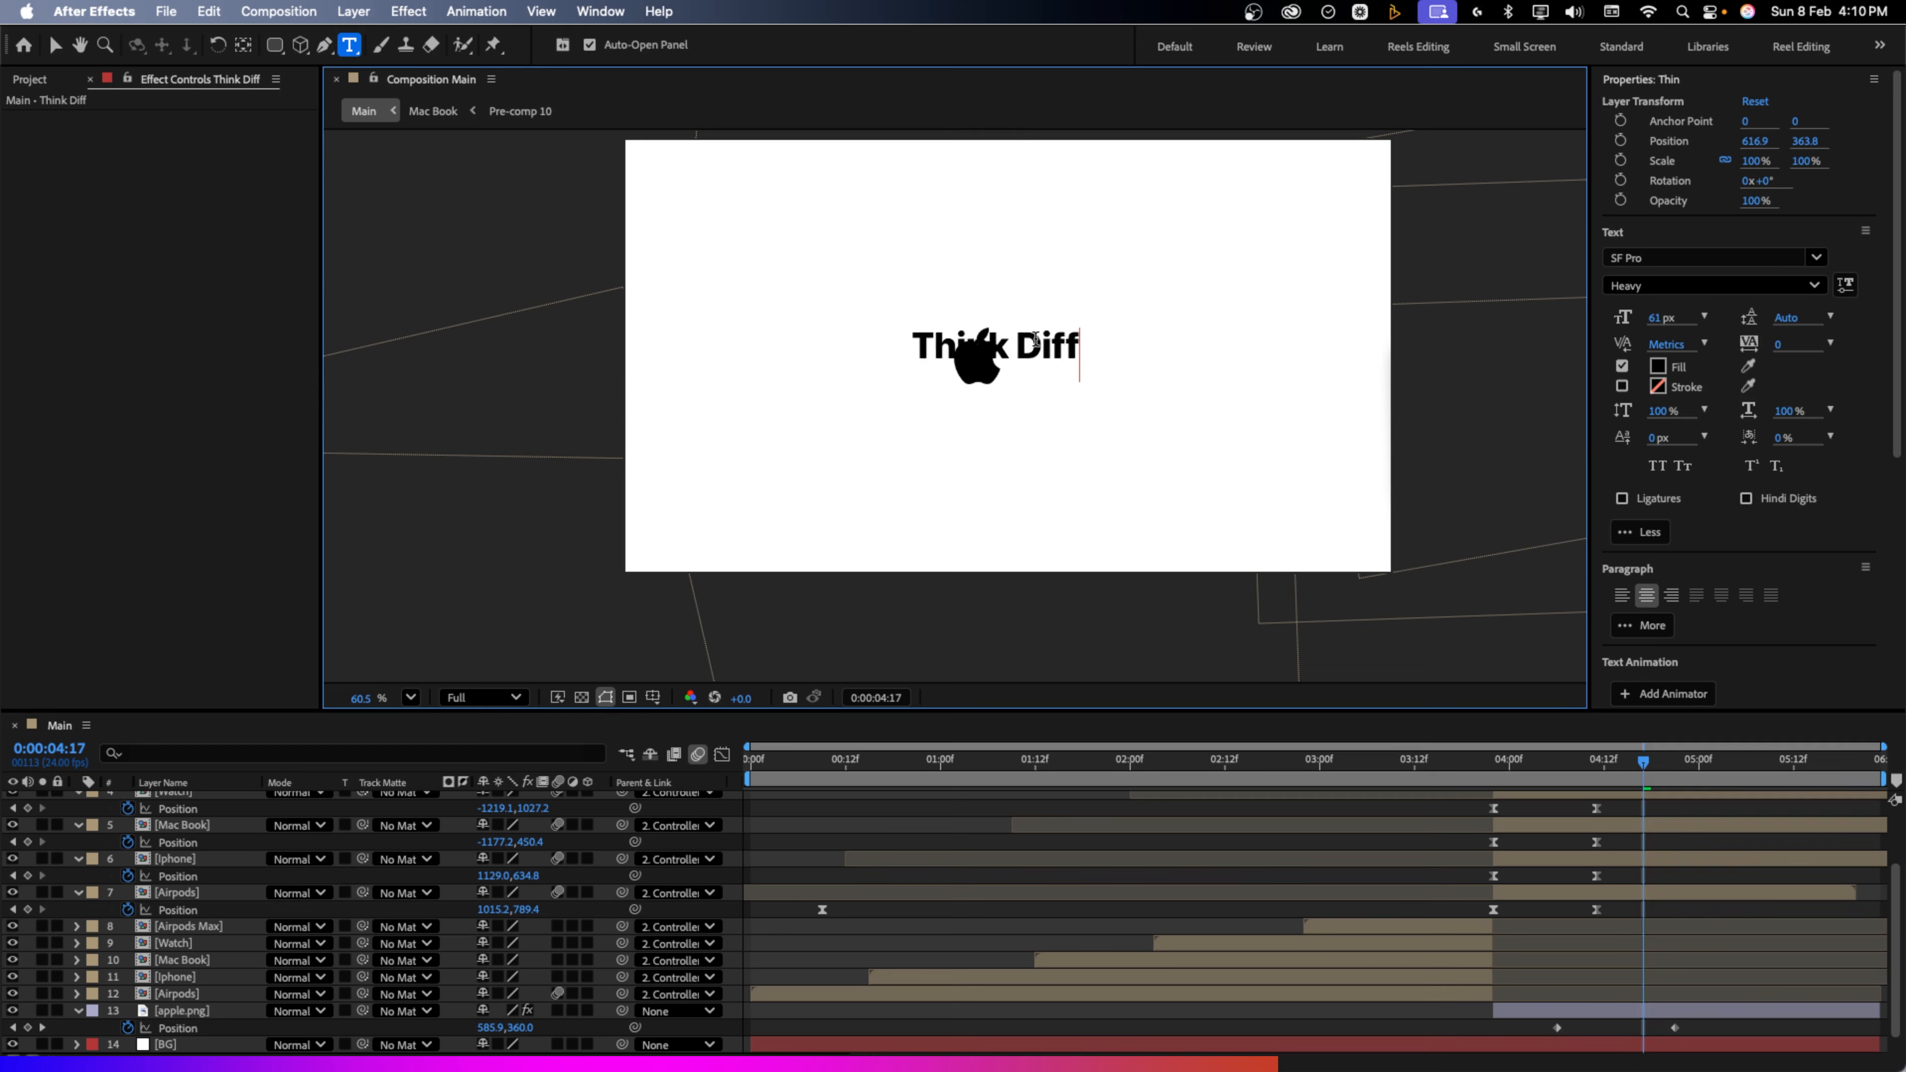
key(Escape)
drag(1036, 347, 1177, 364)
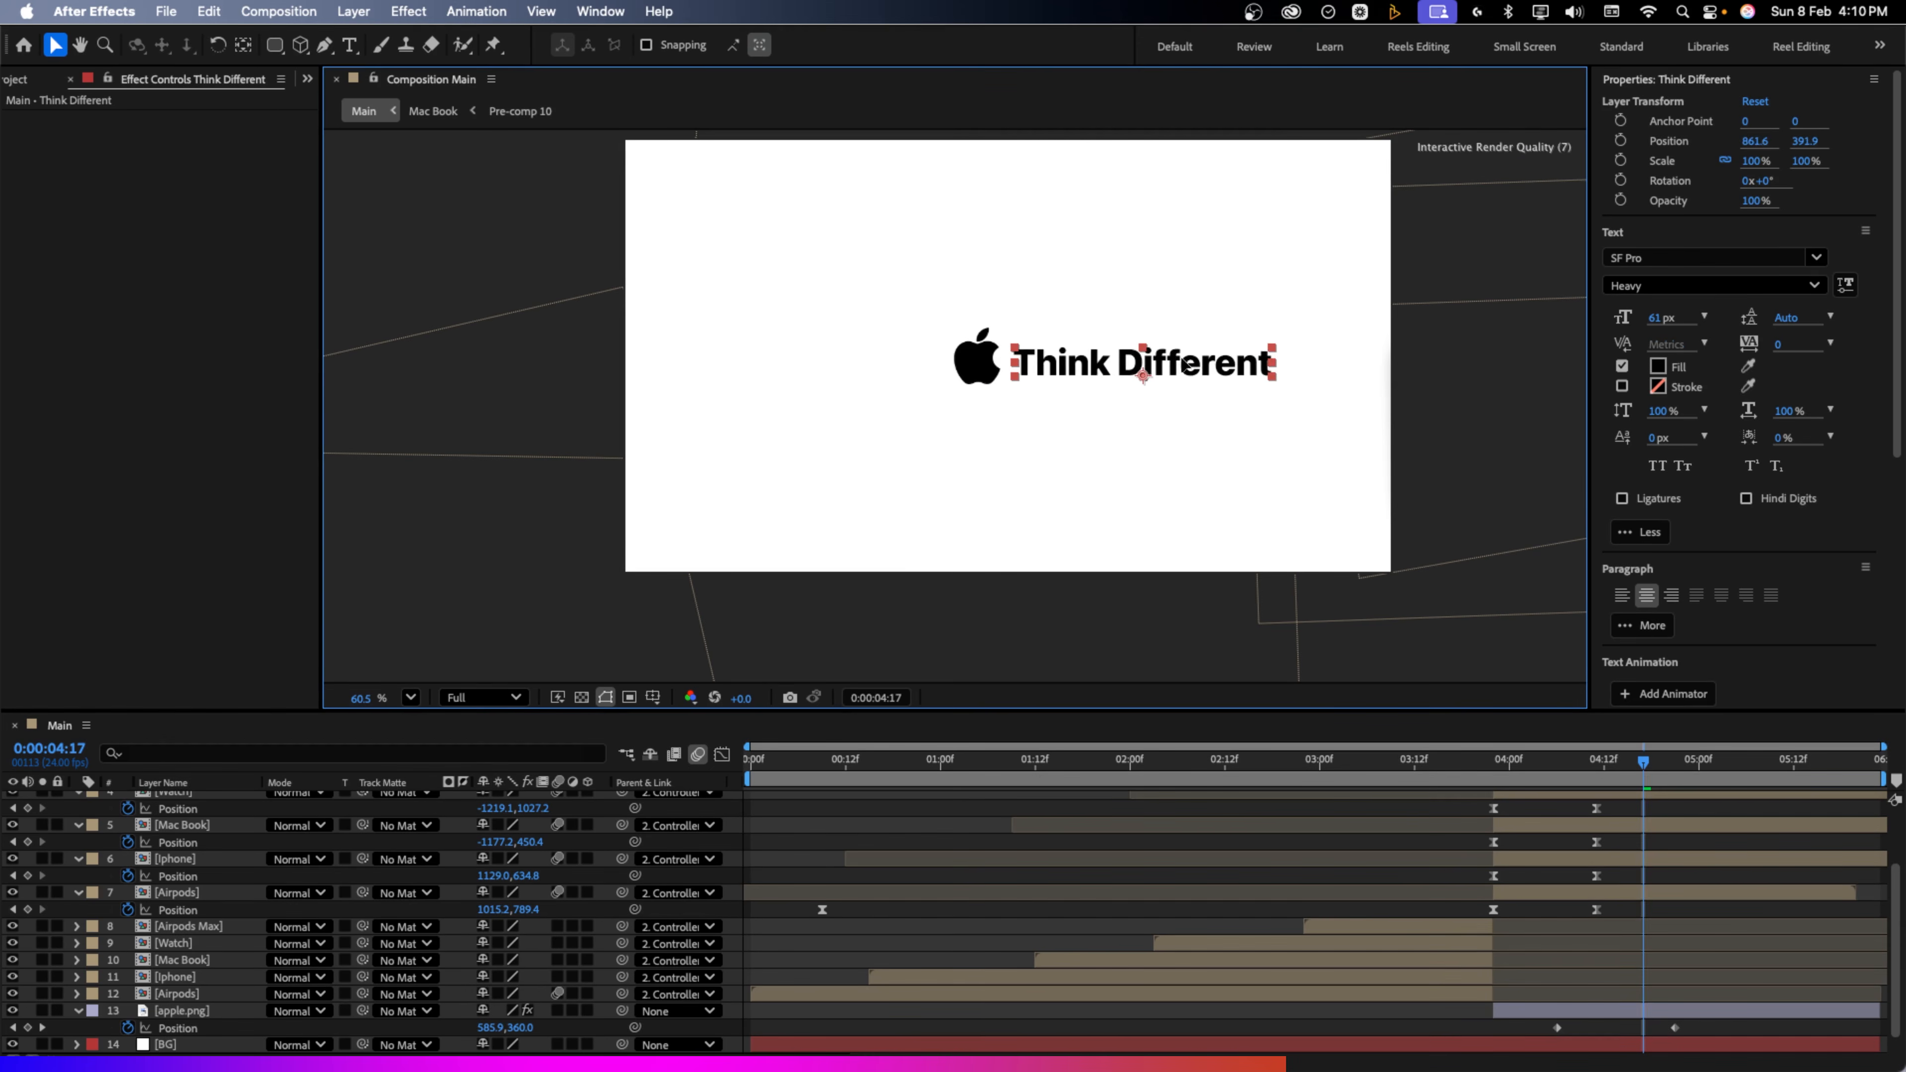
click(1660, 318)
drag(1660, 318, 1665, 319)
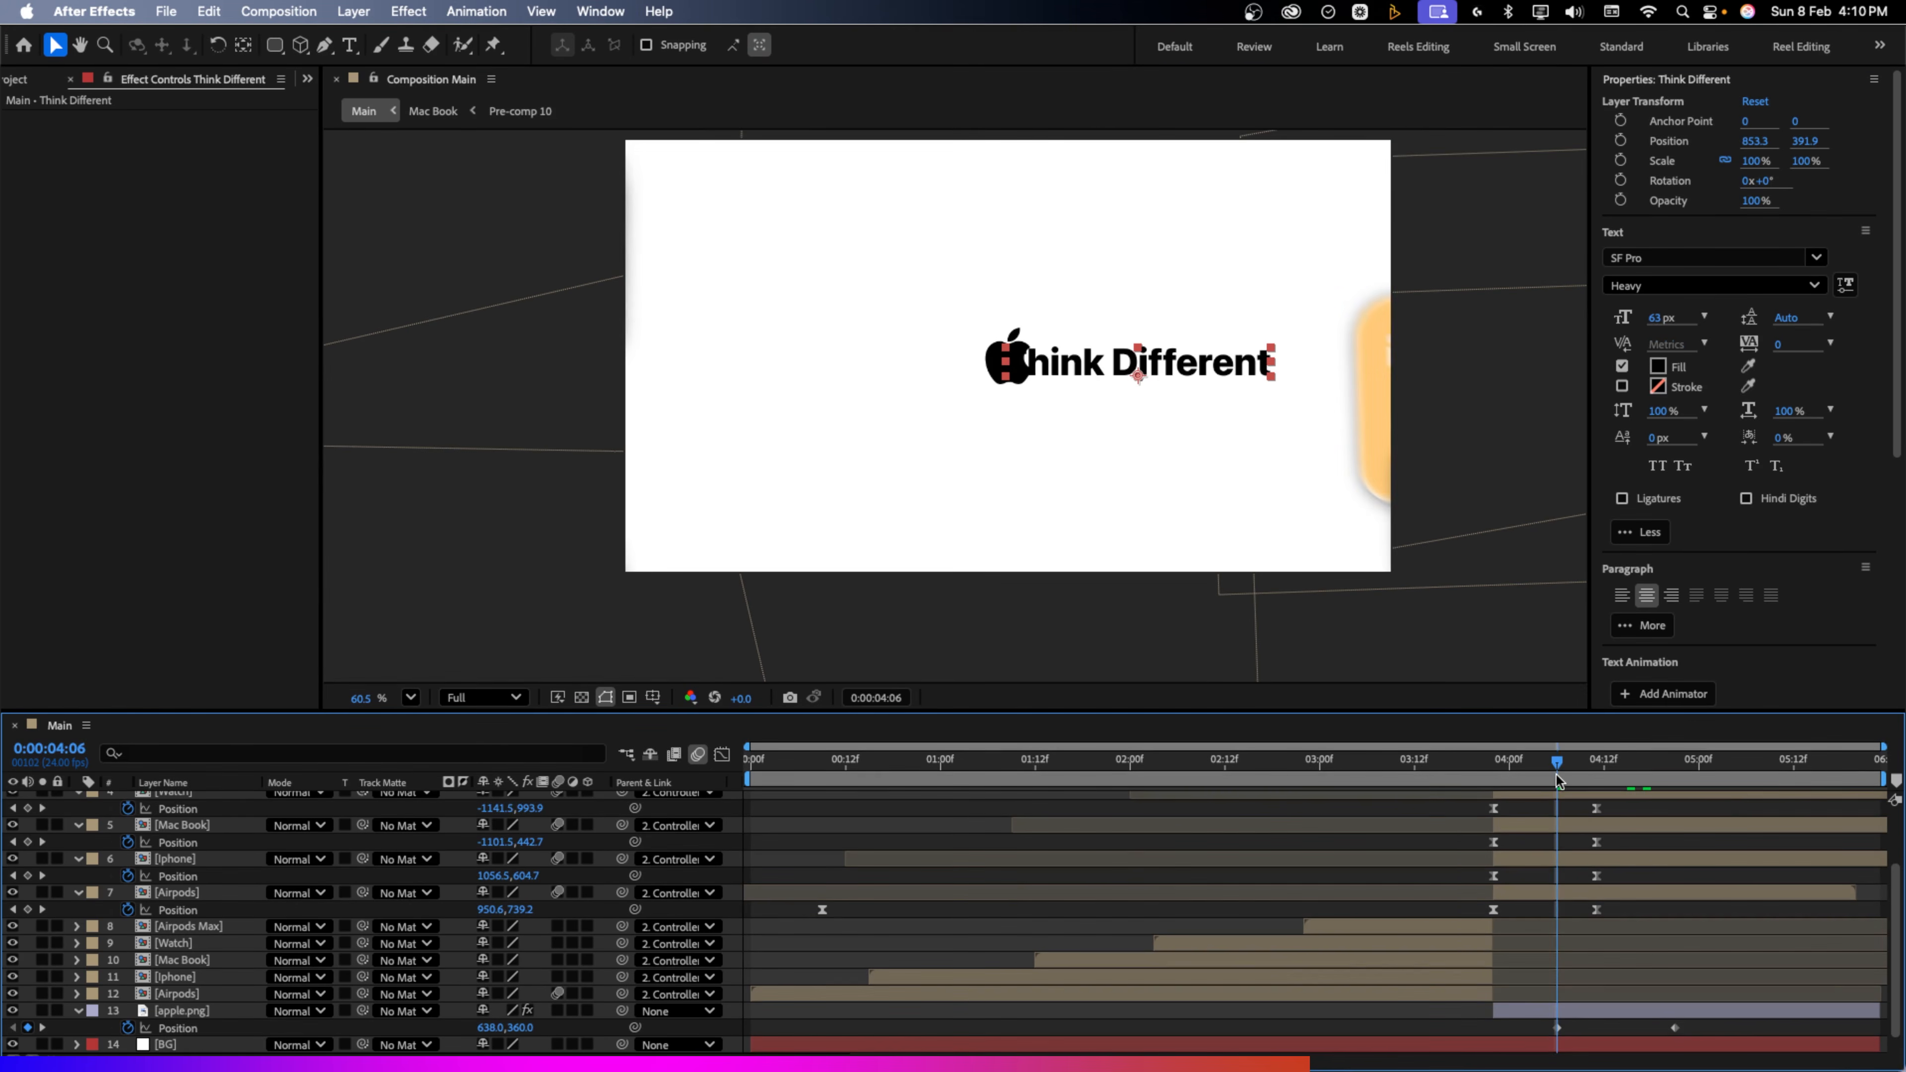
scroll(225, 805, up, 3)
click(75, 800)
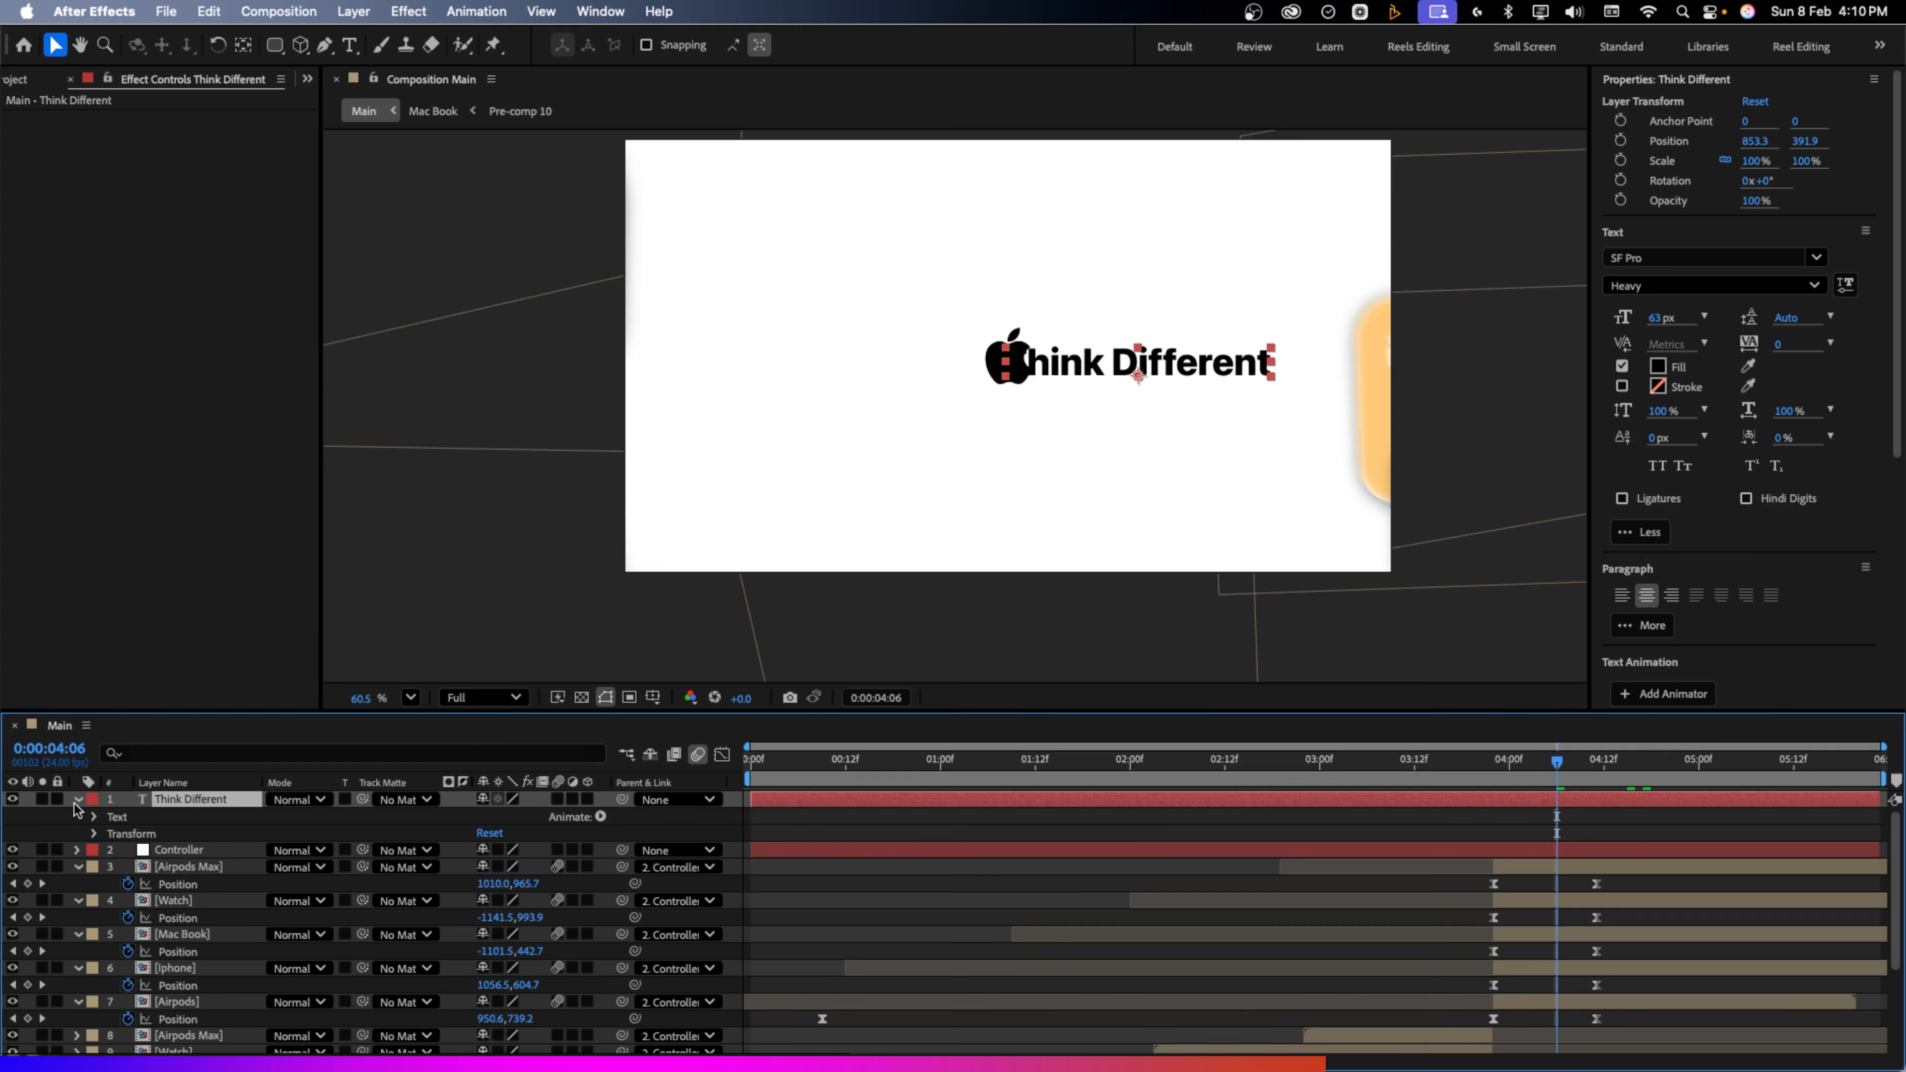
Give Think Different an animator with Position -120,0 and Opacity 0%
click(600, 816)
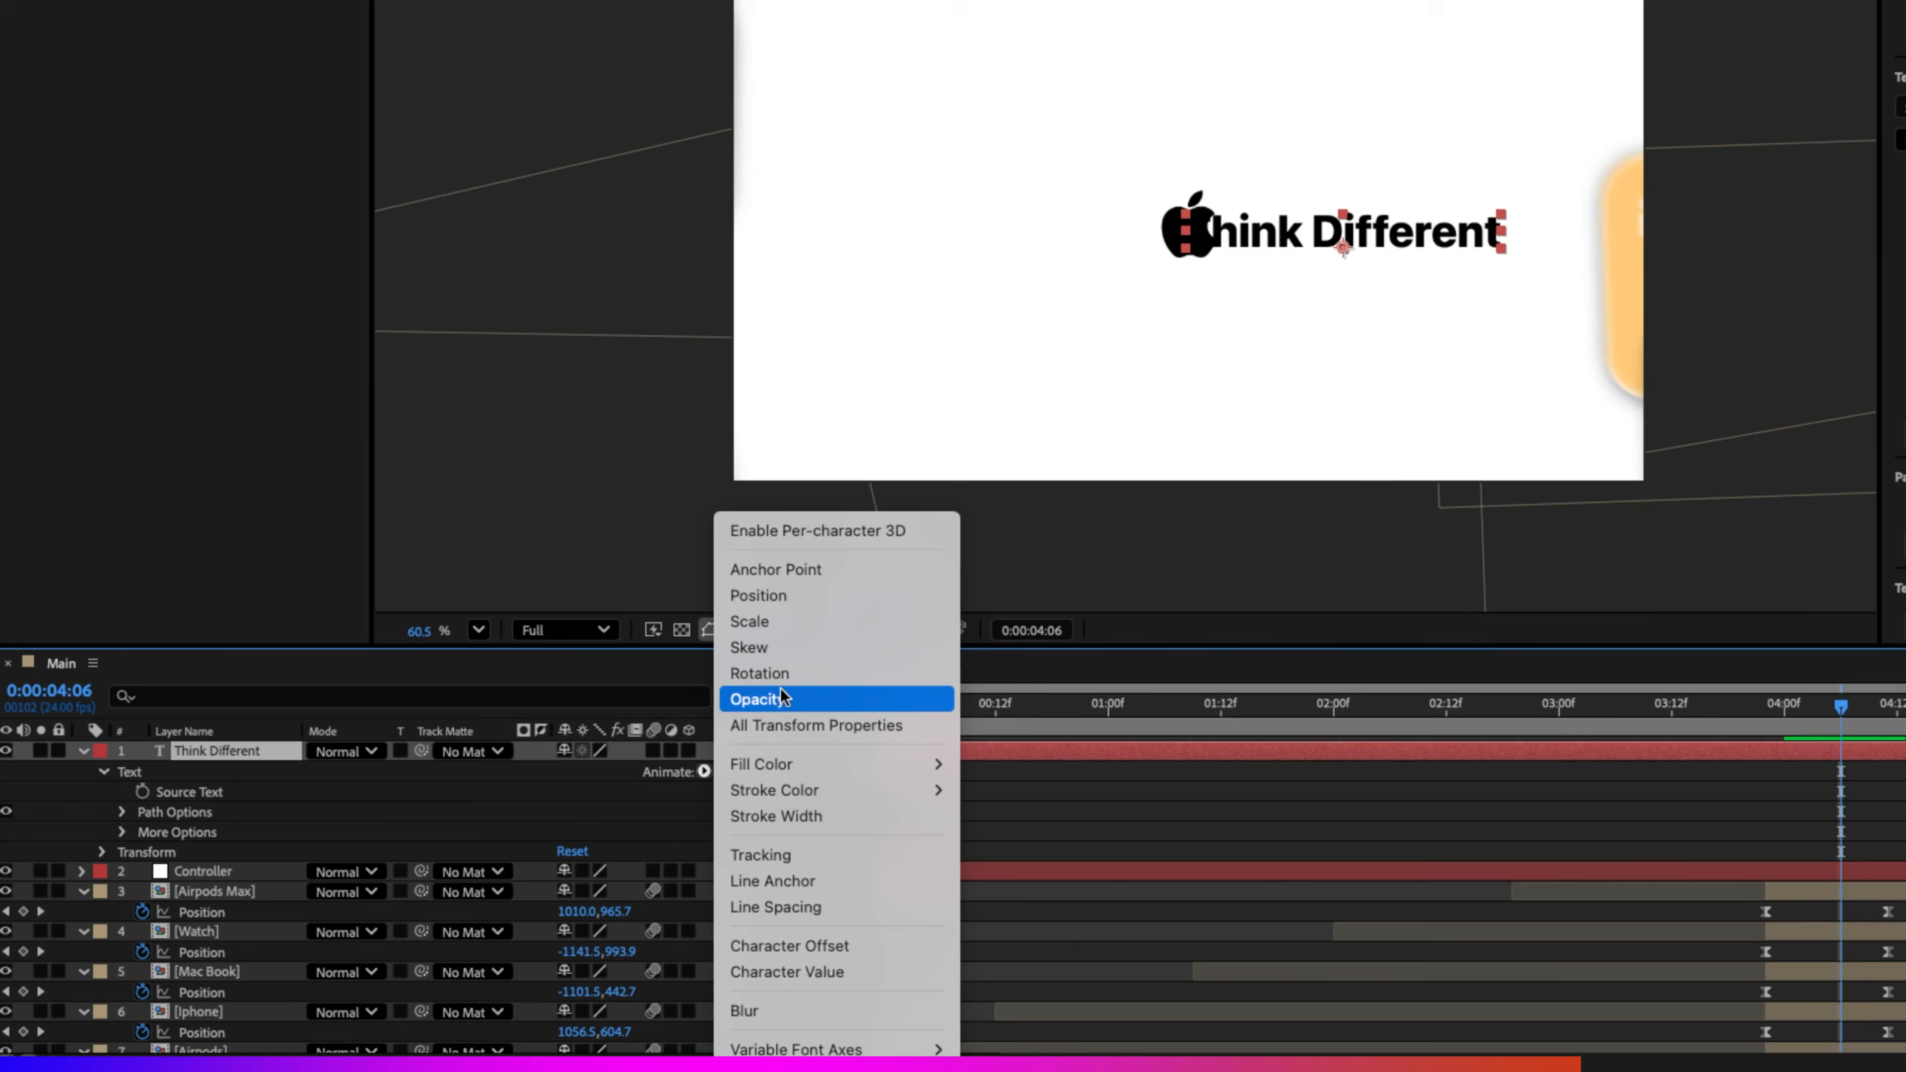
click(780, 697)
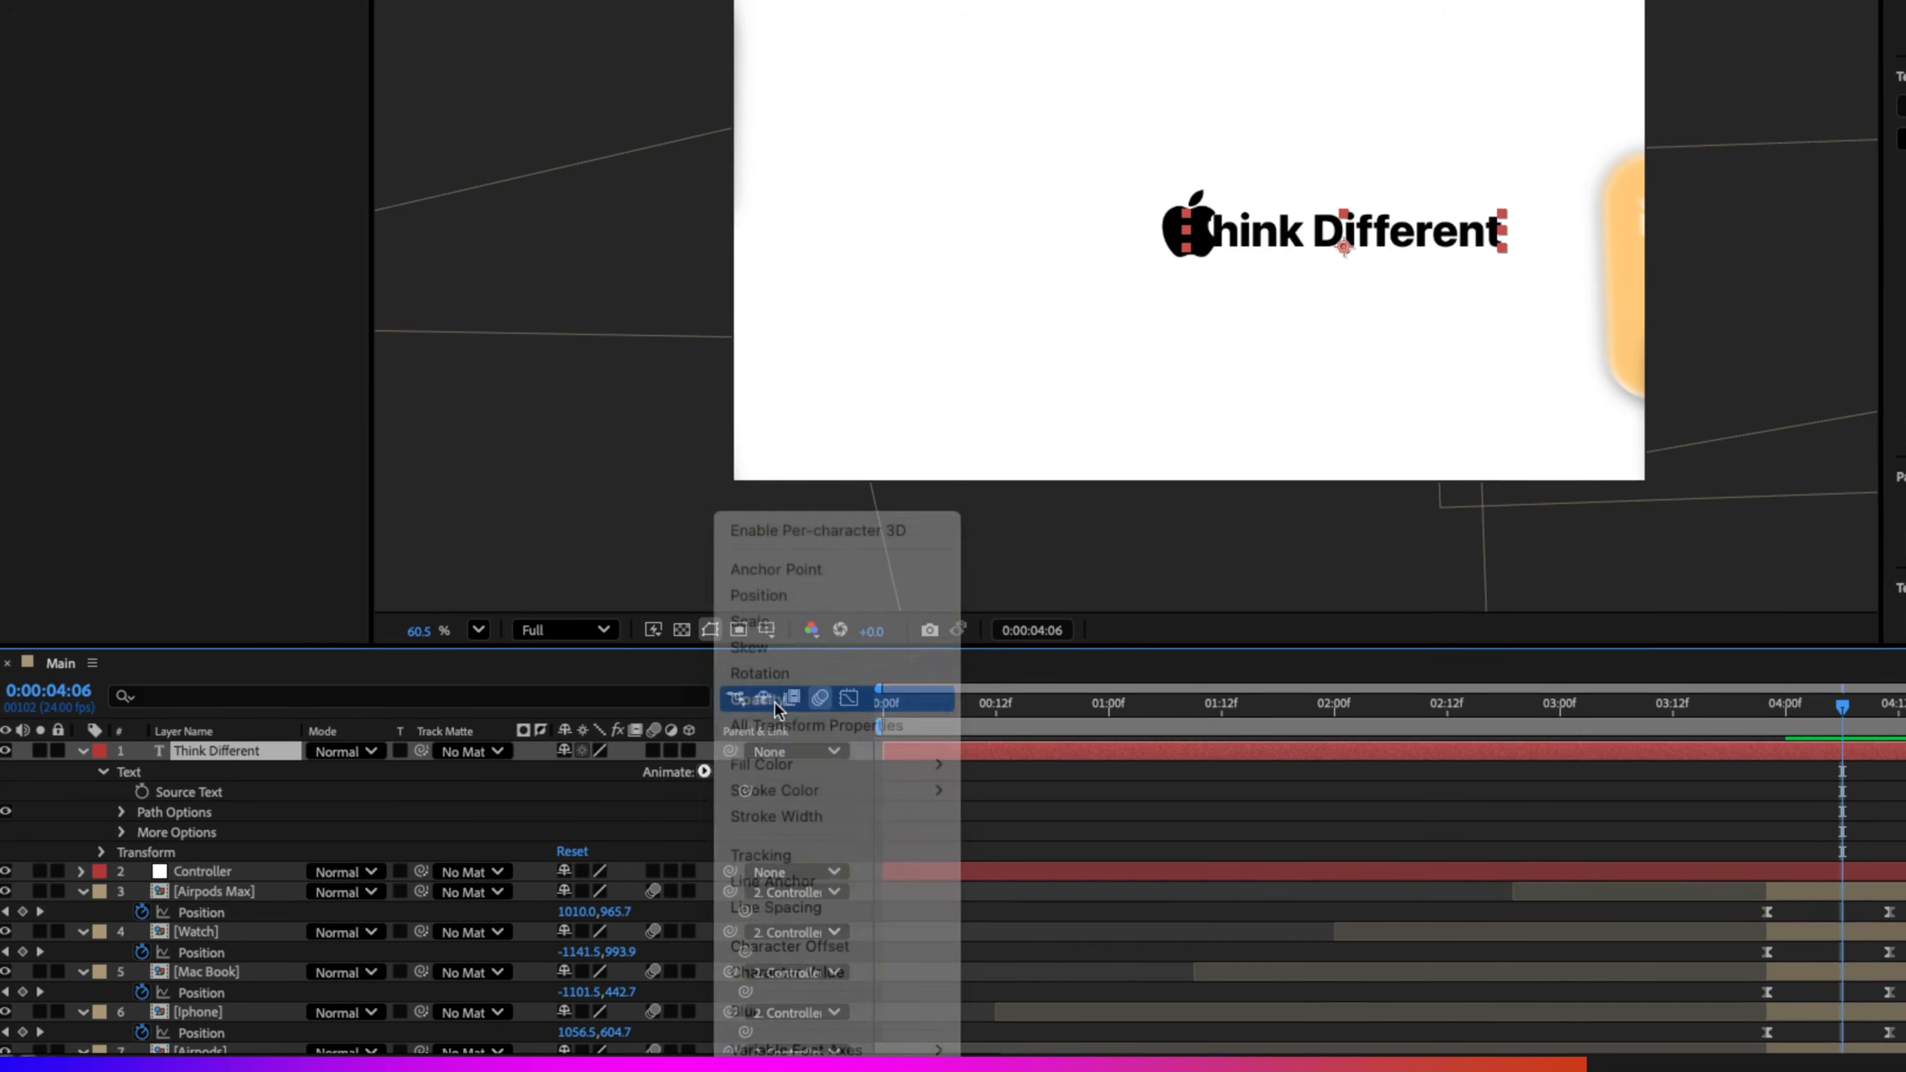
click(704, 771)
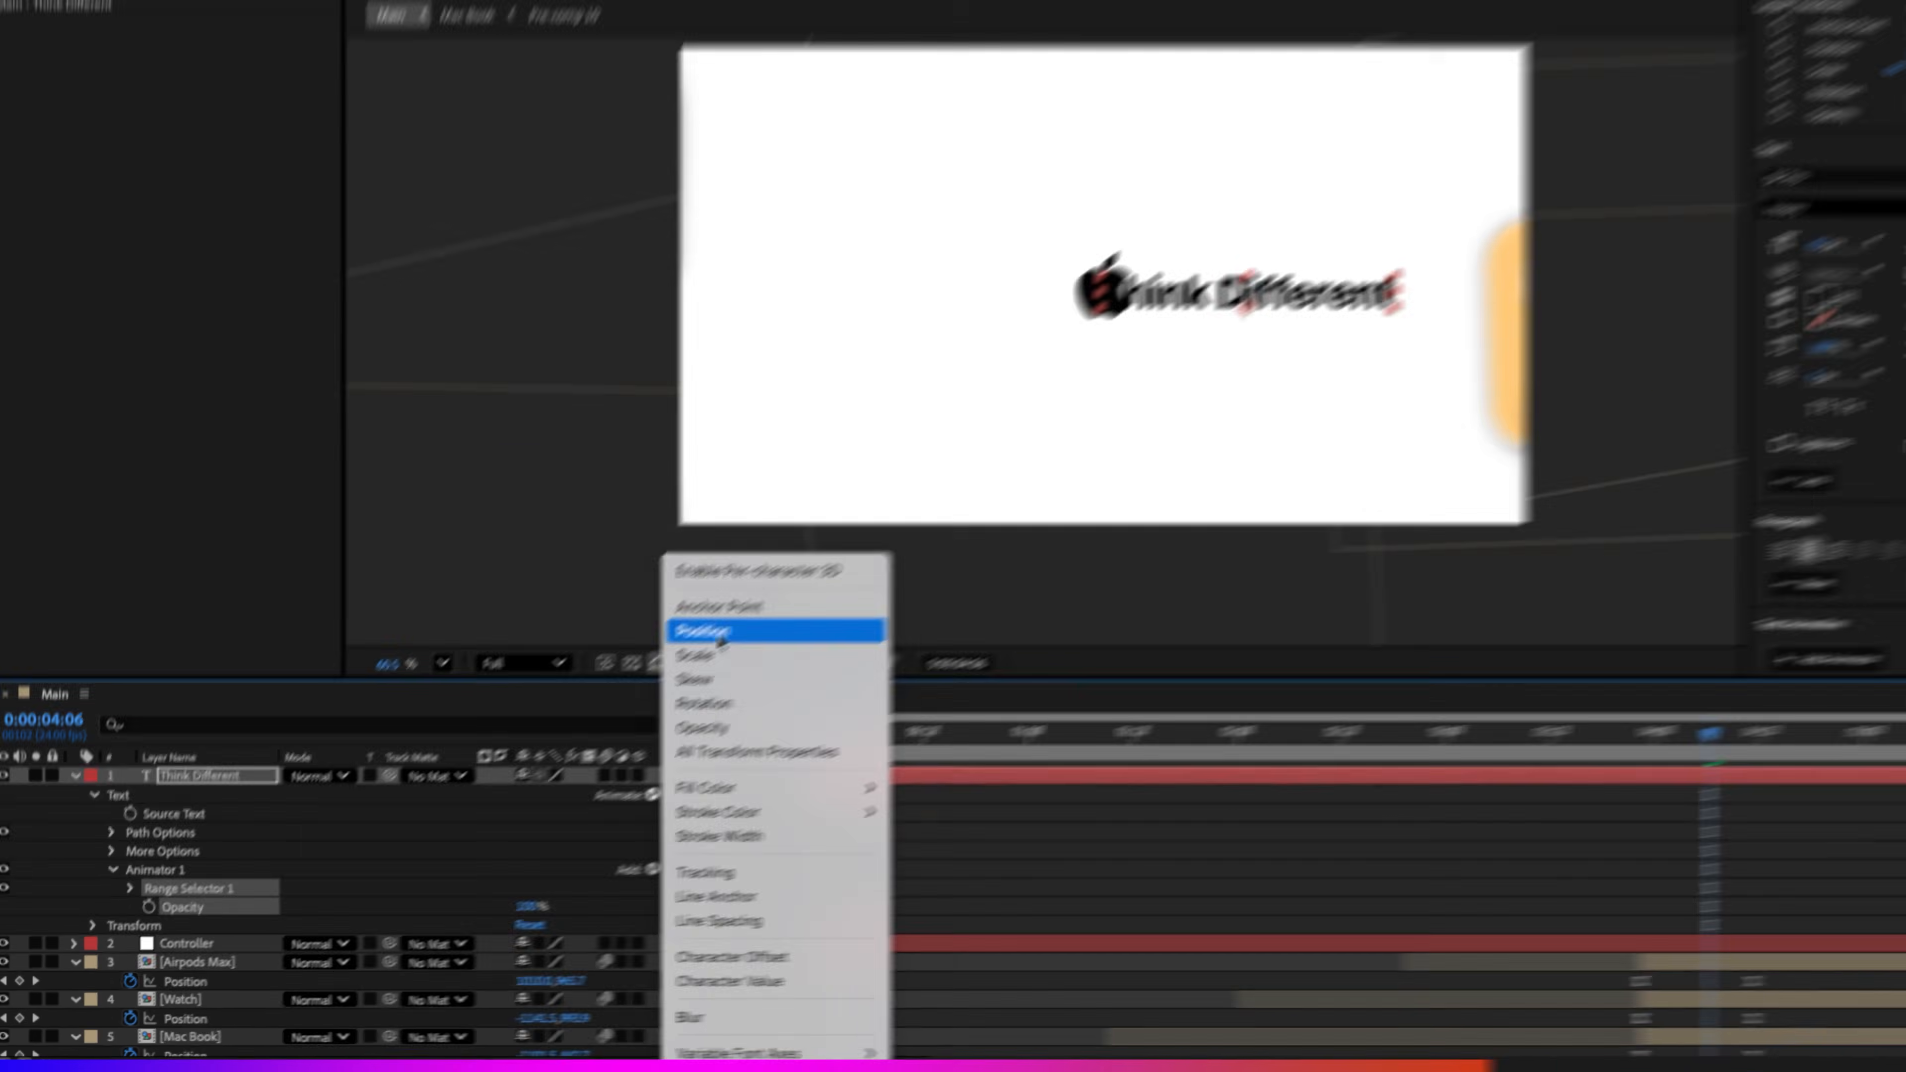
click(757, 595)
drag(492, 917, 365, 921)
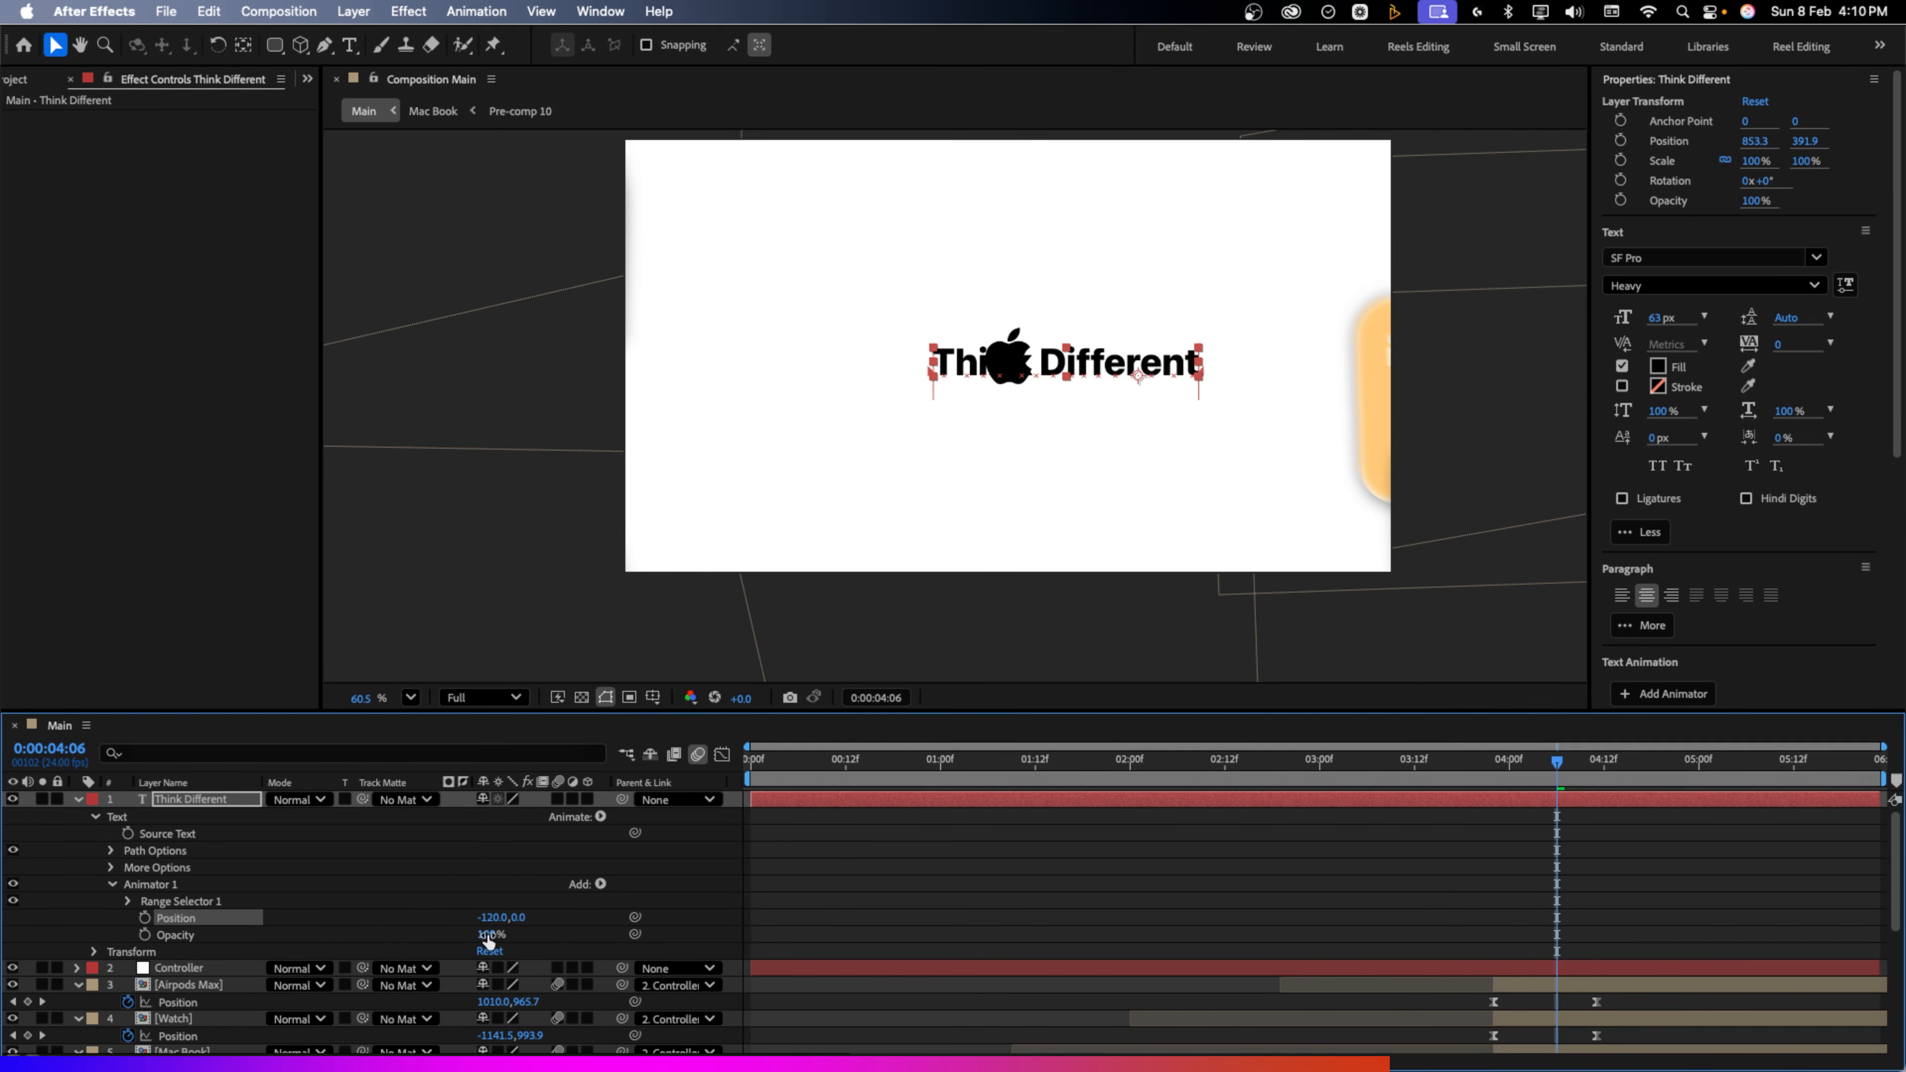
drag(489, 938, 348, 935)
Keyframe the Range Selector Offset to reach 100% at 4:20 and preview from 4:06
click(126, 902)
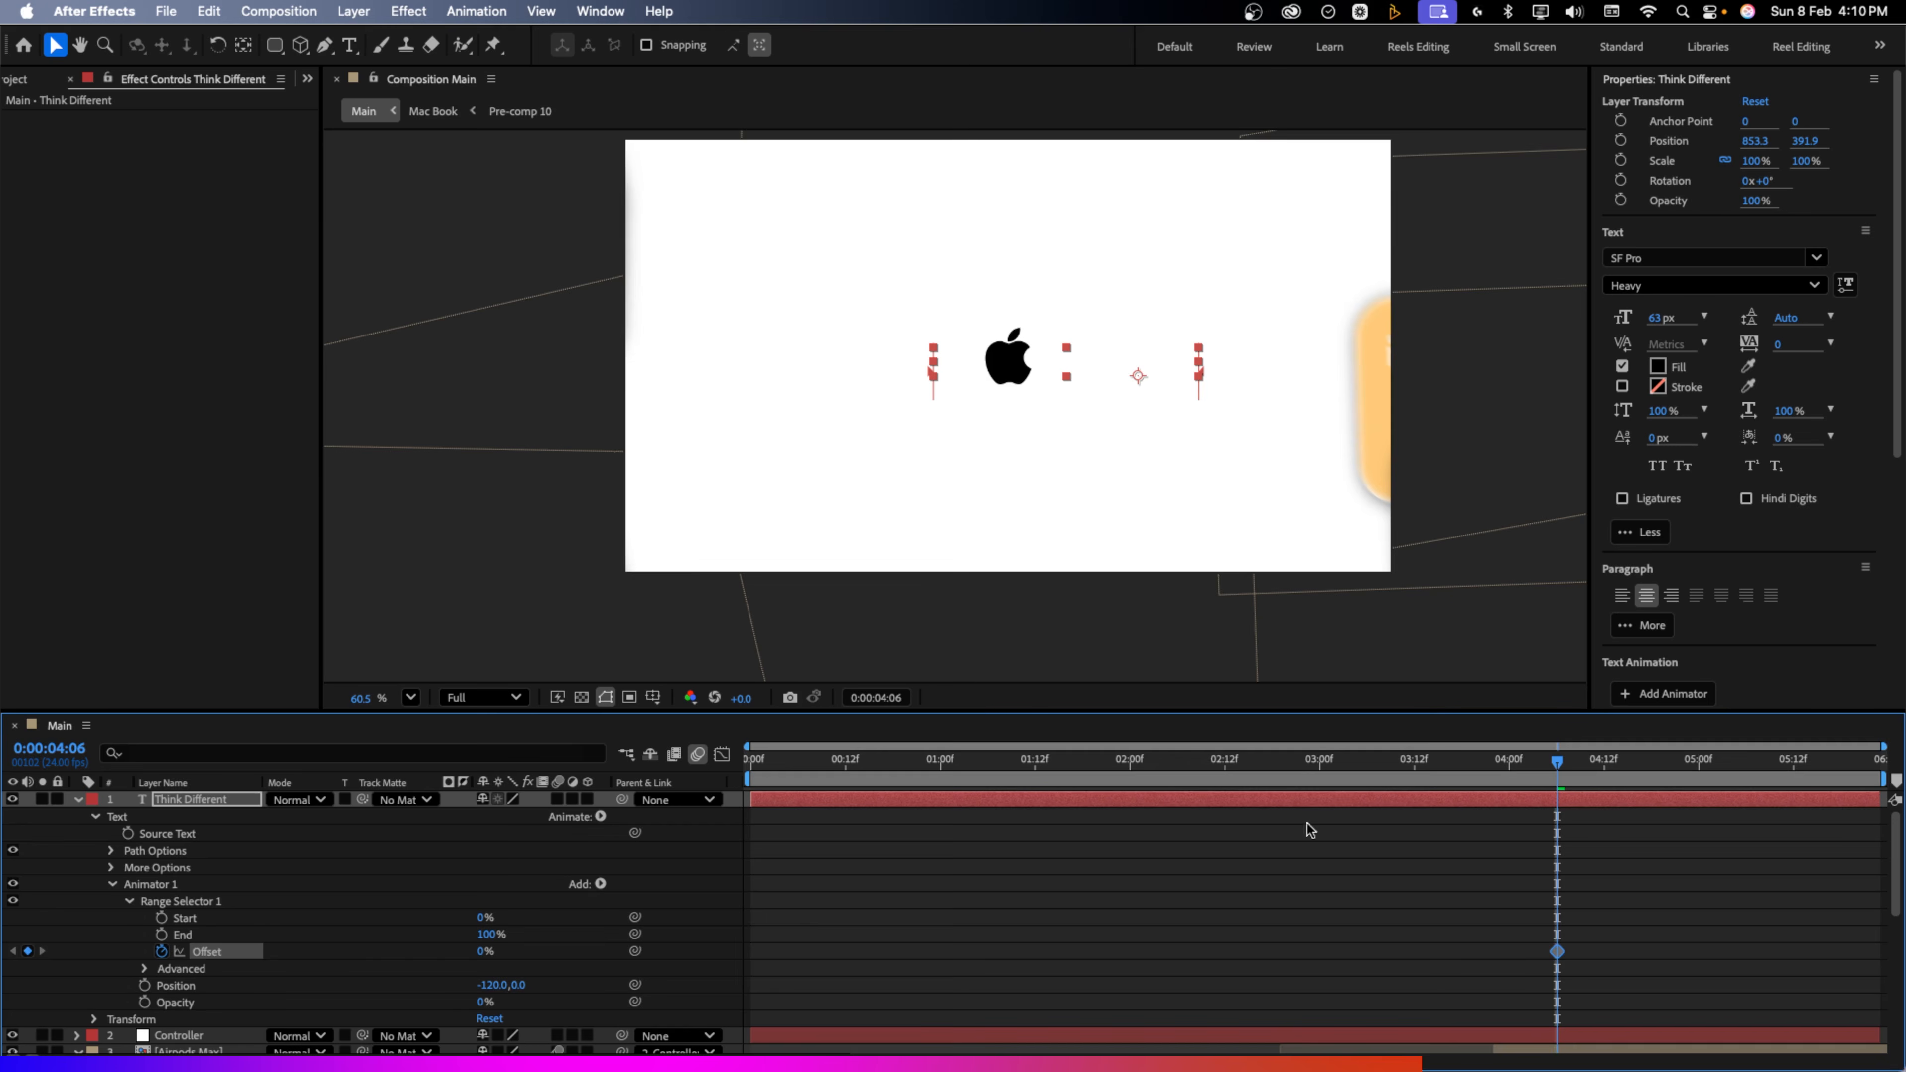
click(1661, 765)
click(1667, 767)
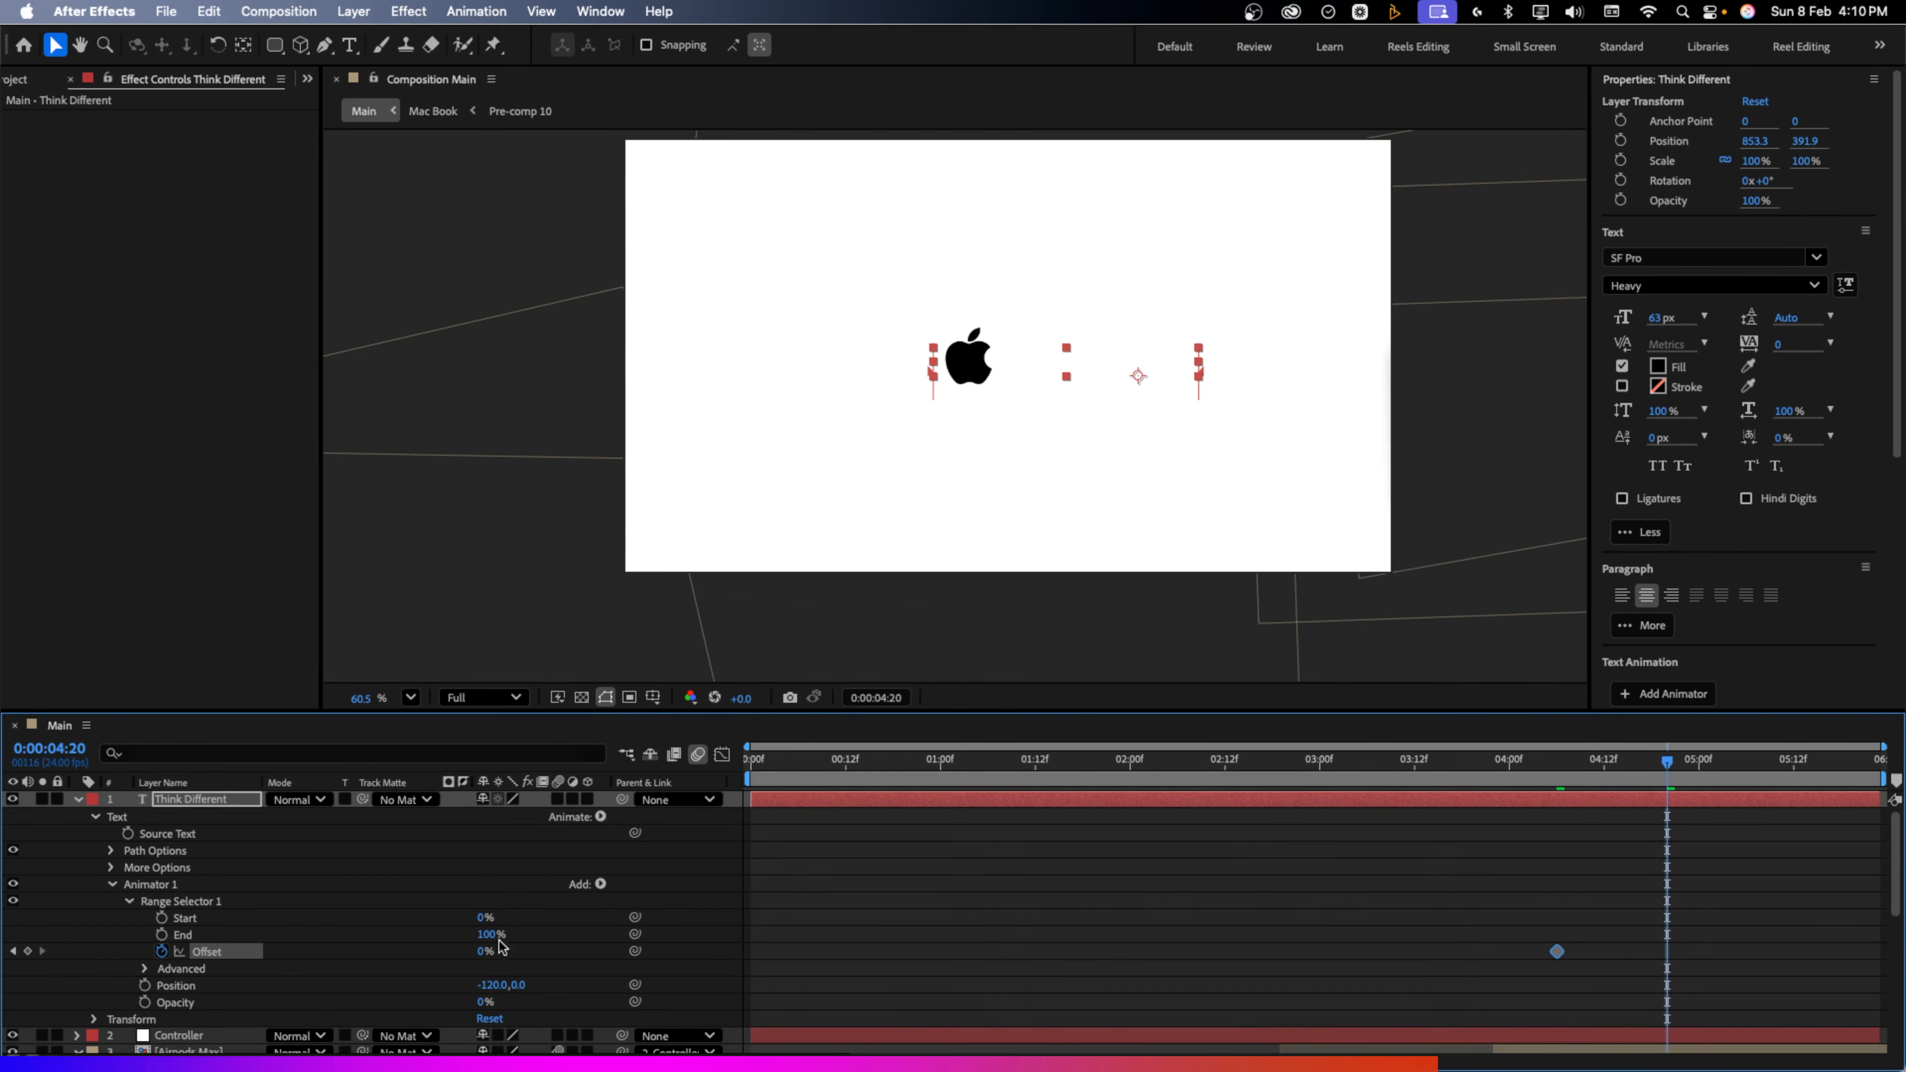
drag(479, 951, 592, 951)
mouse_move(1556, 767)
mouse_down()
mouse_move(1644, 782)
mouse_move(1555, 787)
mouse_up()
key(space)
key(space)
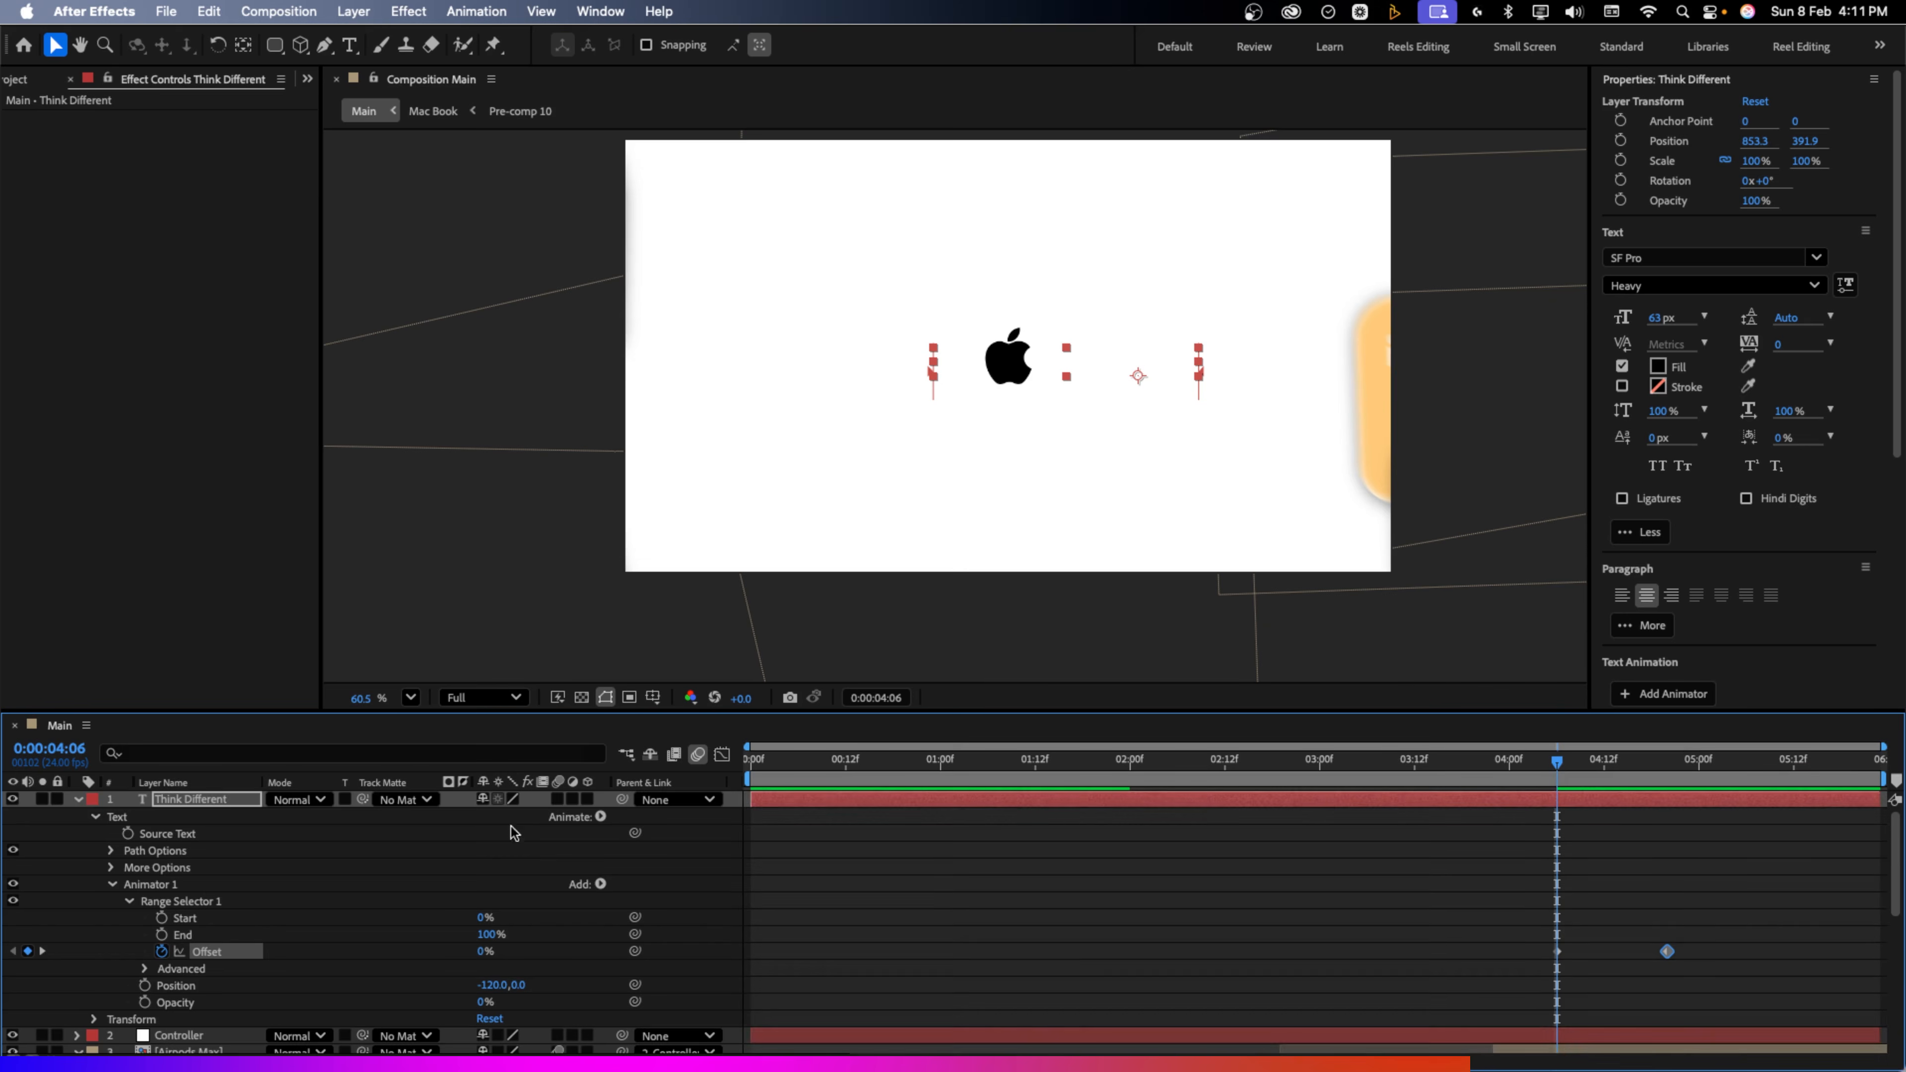
Set the Range Selector shape to Ramp Up with Ease High at 100%, then preview the reveal
click(144, 969)
scroll(341, 955, down, 2)
click(492, 947)
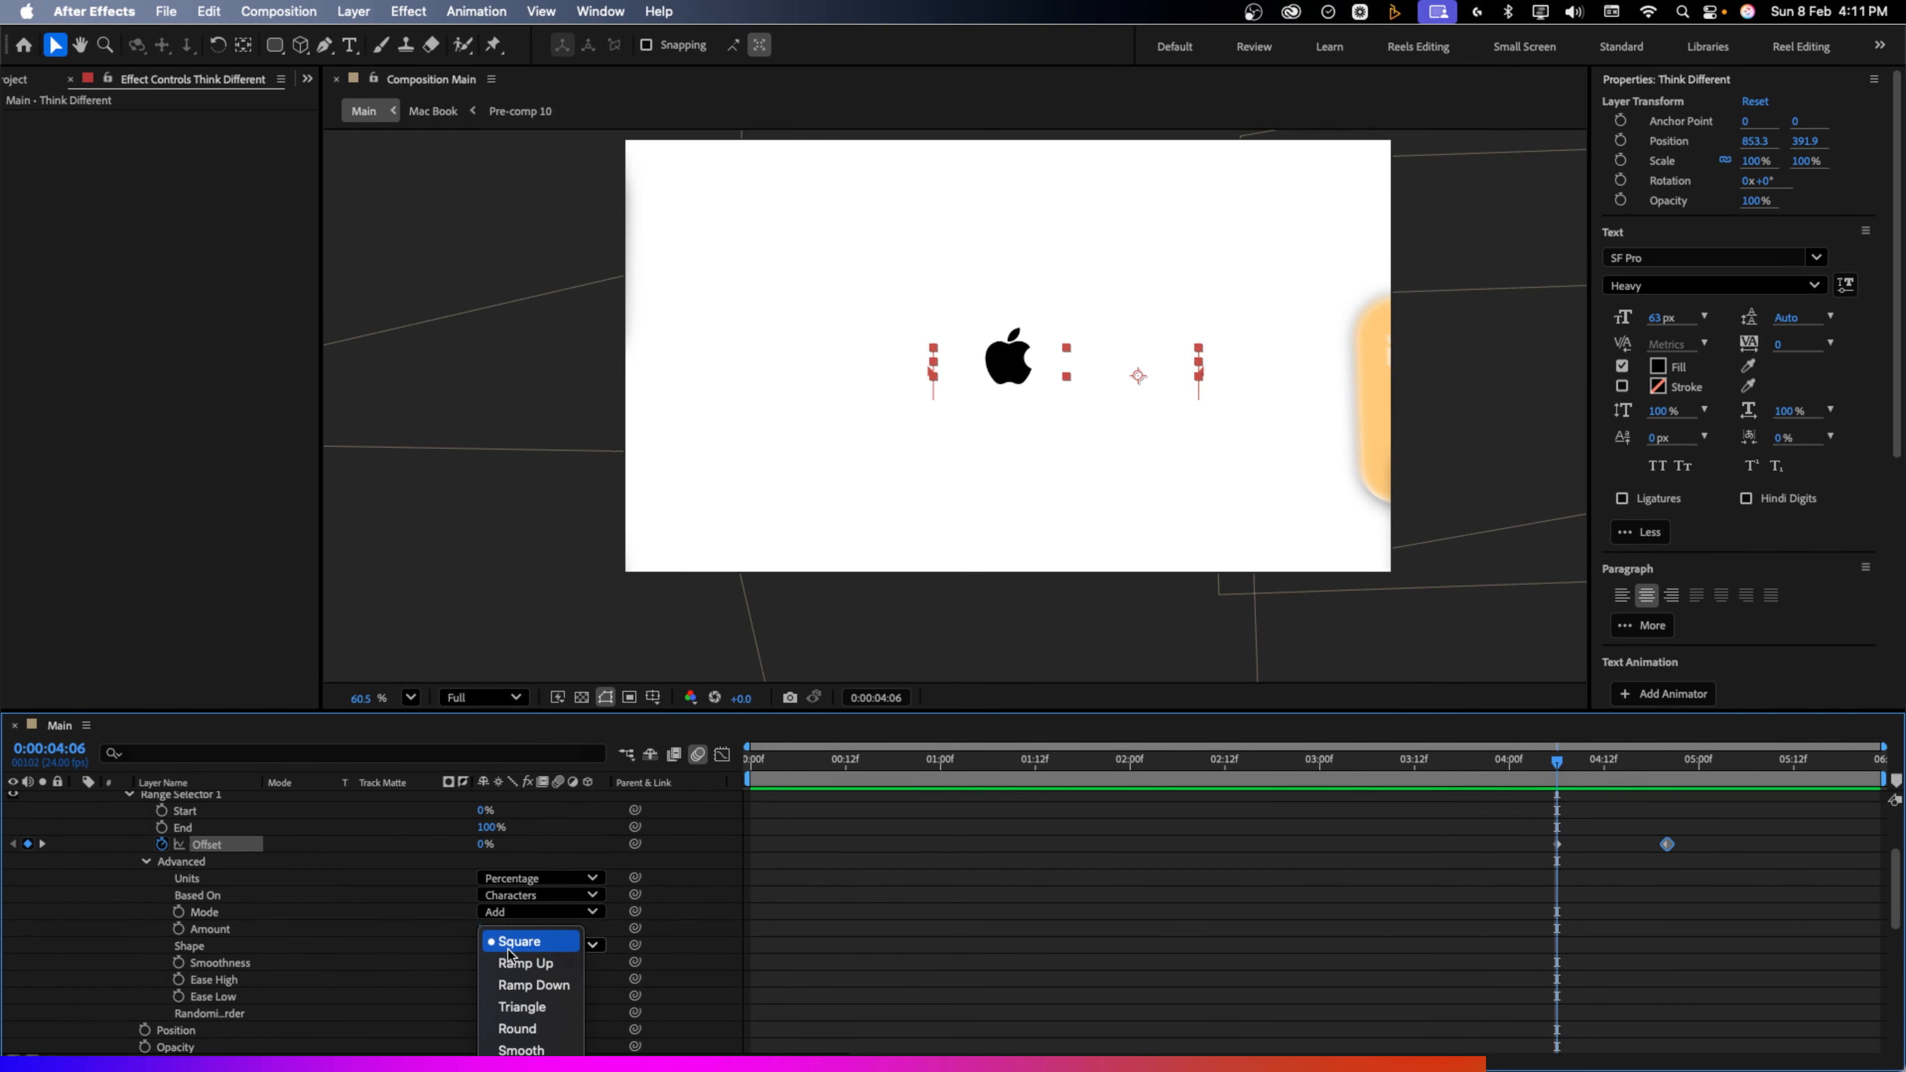
click(510, 972)
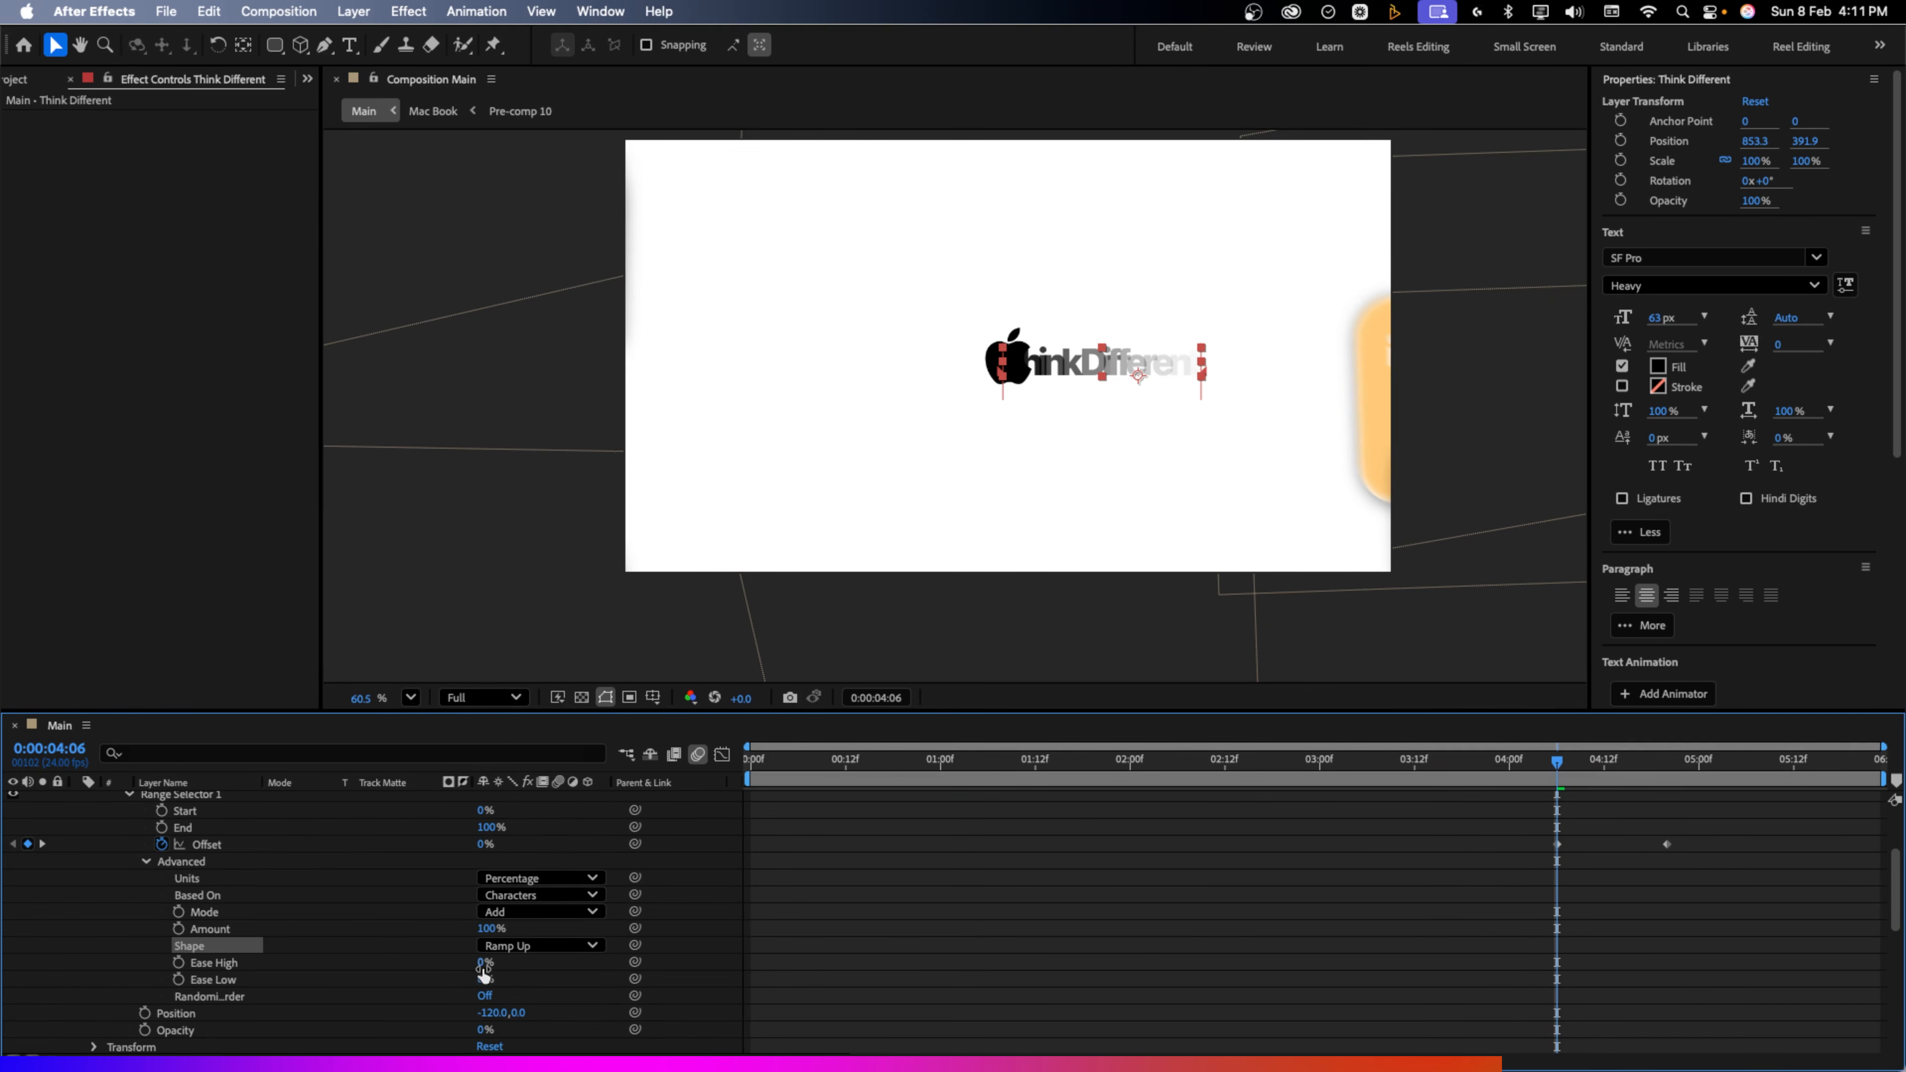
drag(480, 965, 539, 964)
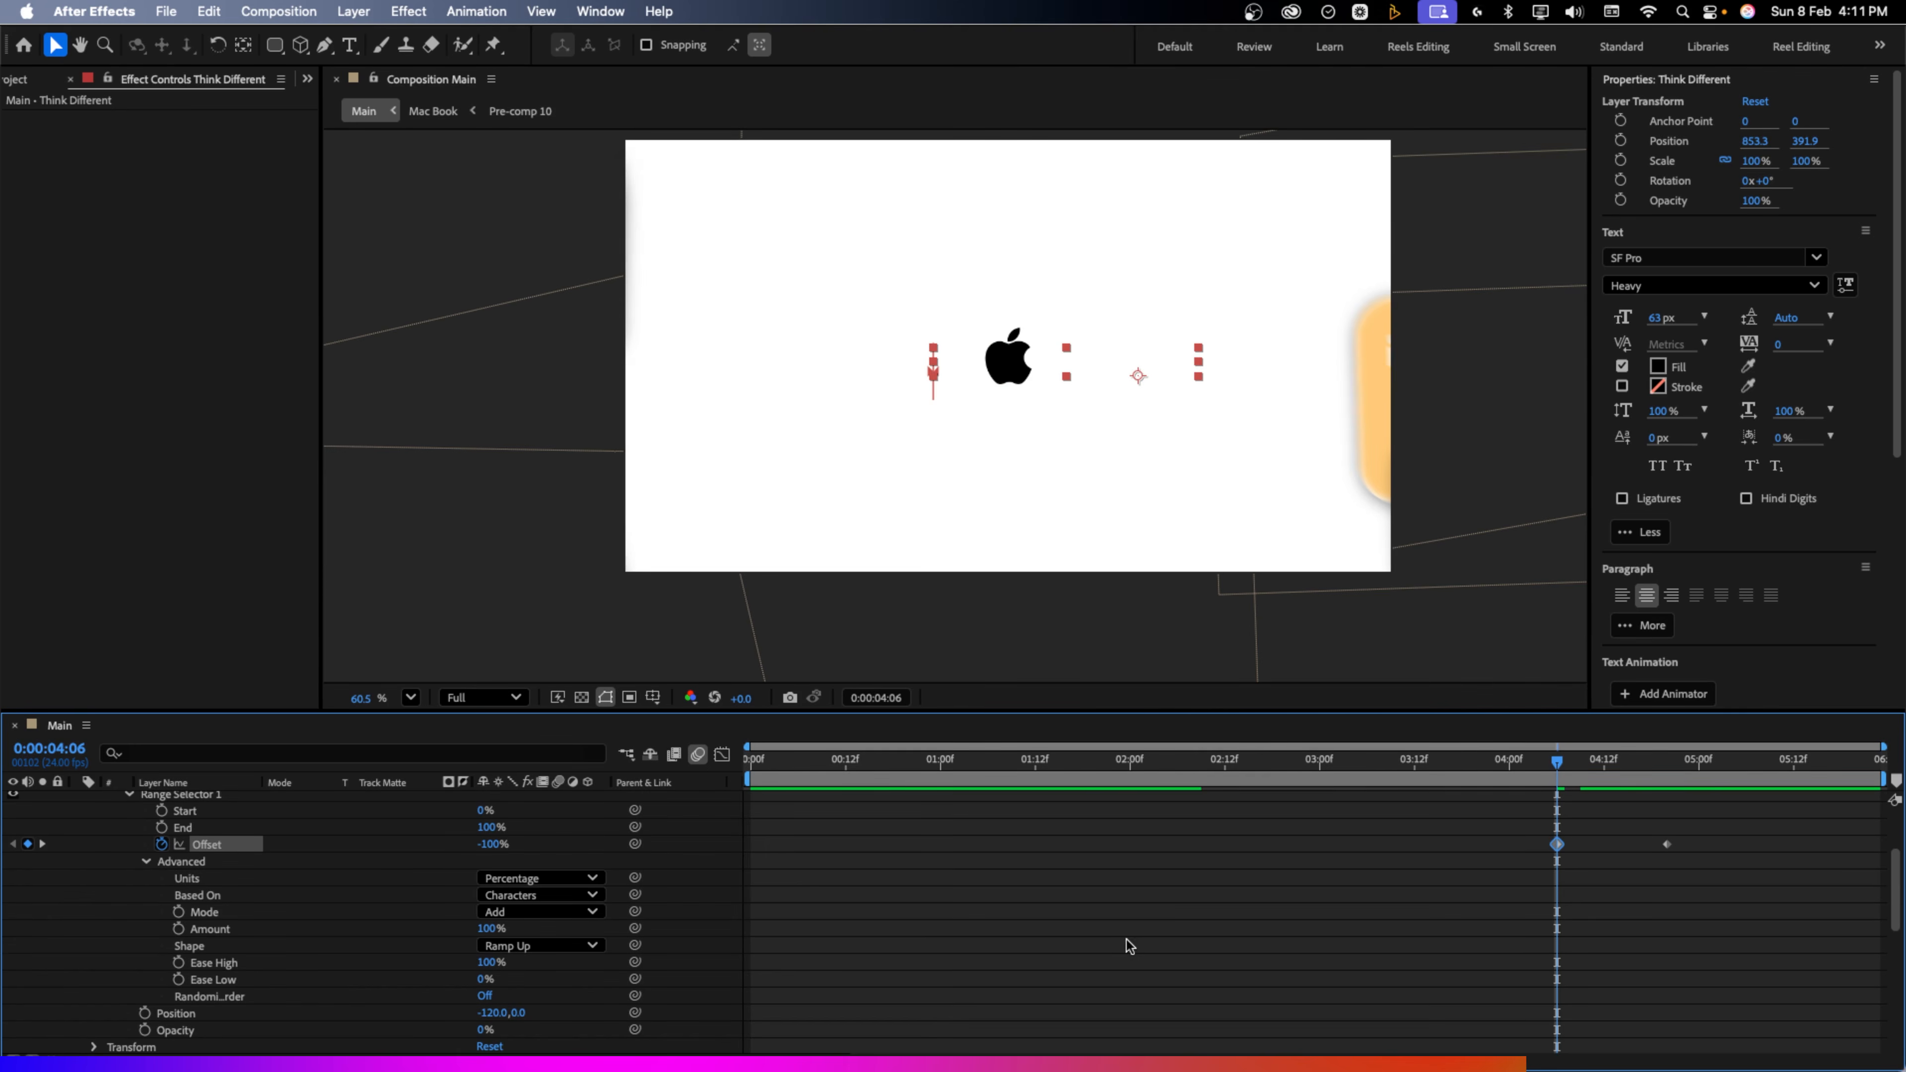
key(space)
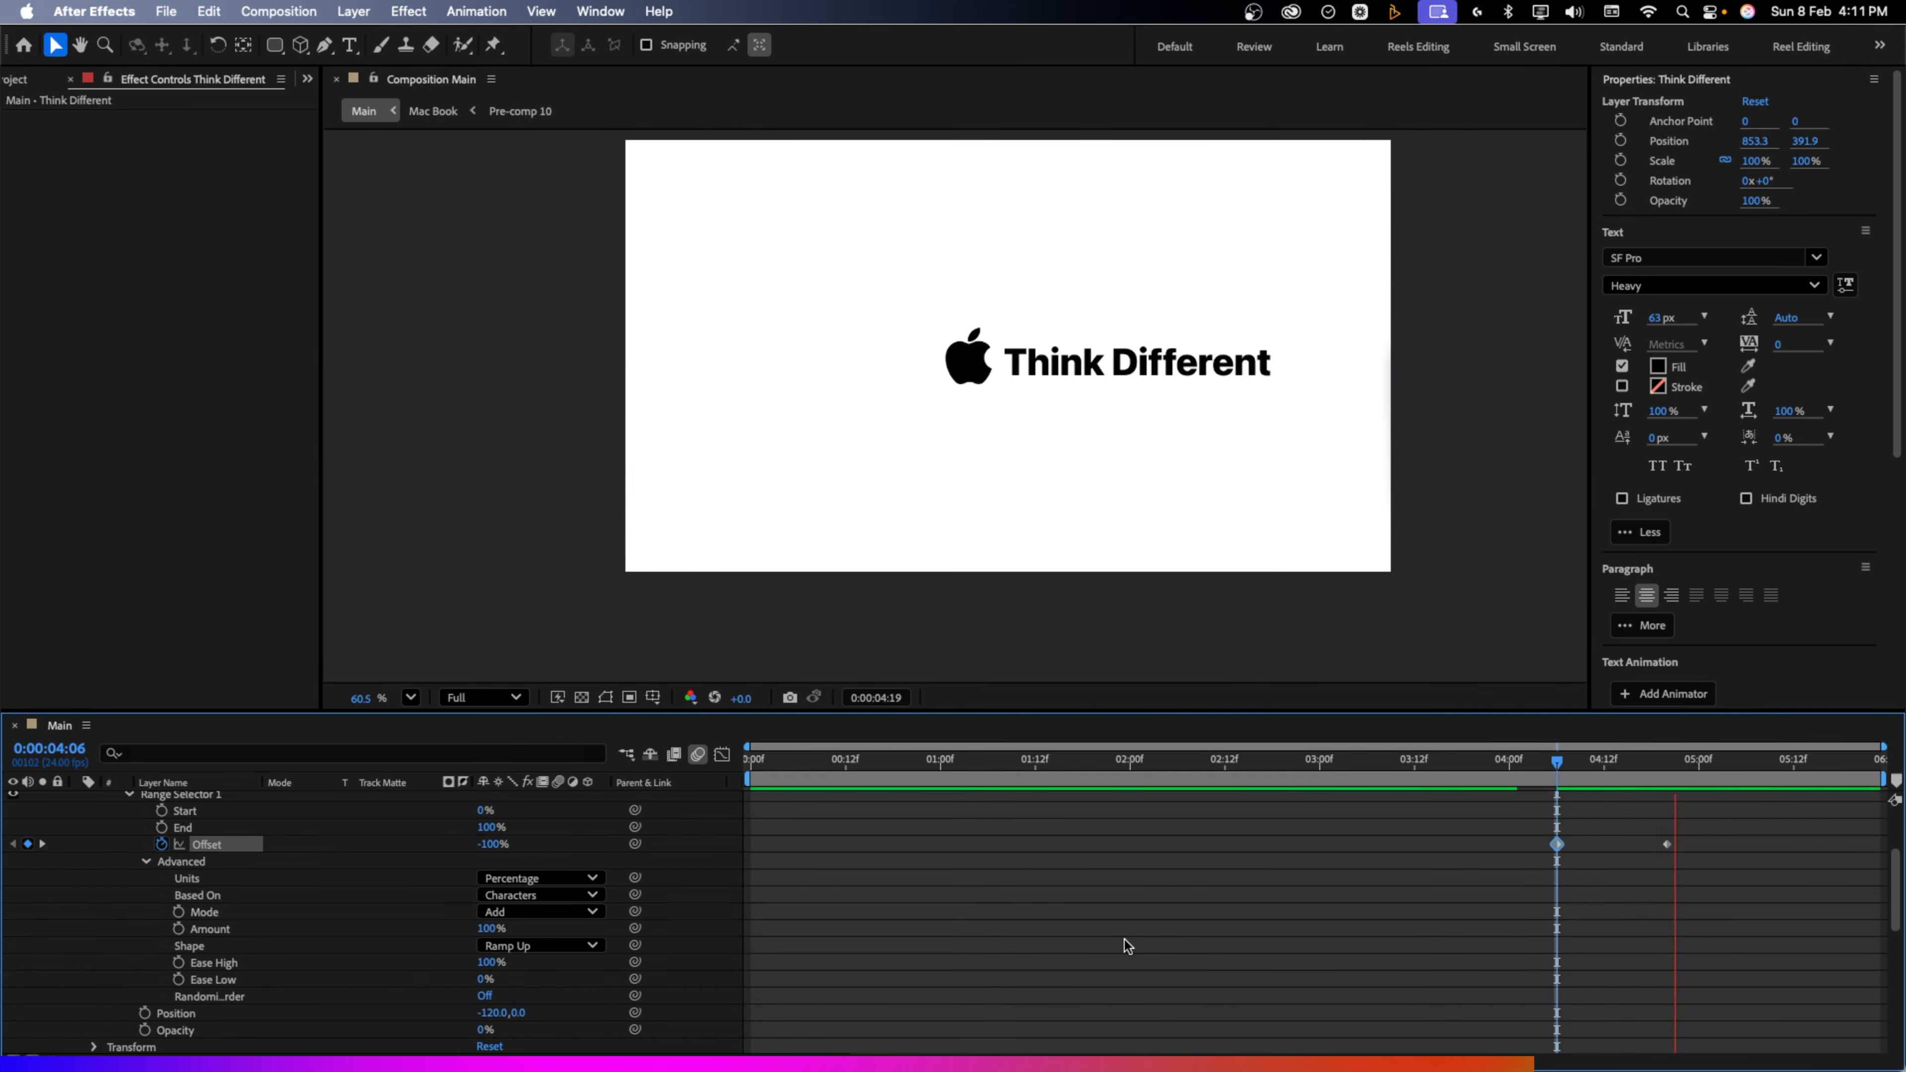
key(space)
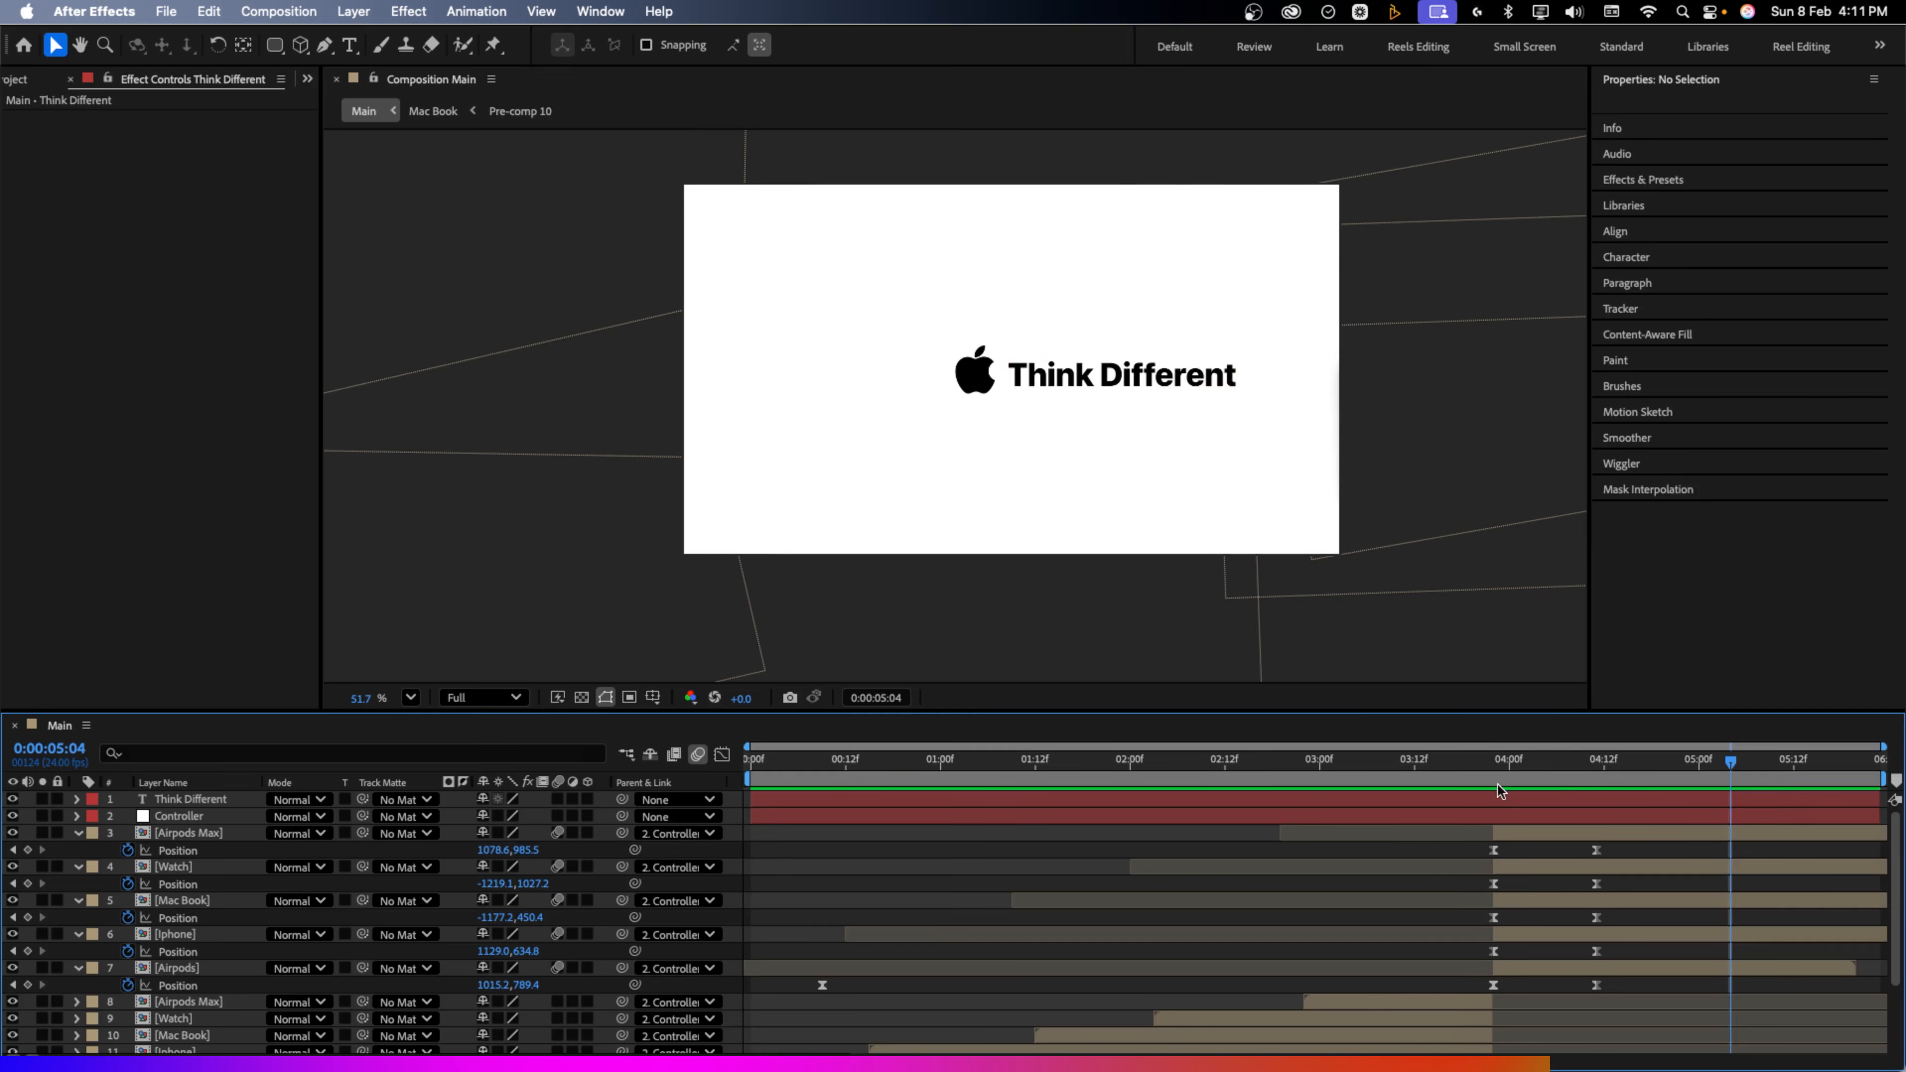
click(1497, 777)
scroll(1540, 908, down, 5)
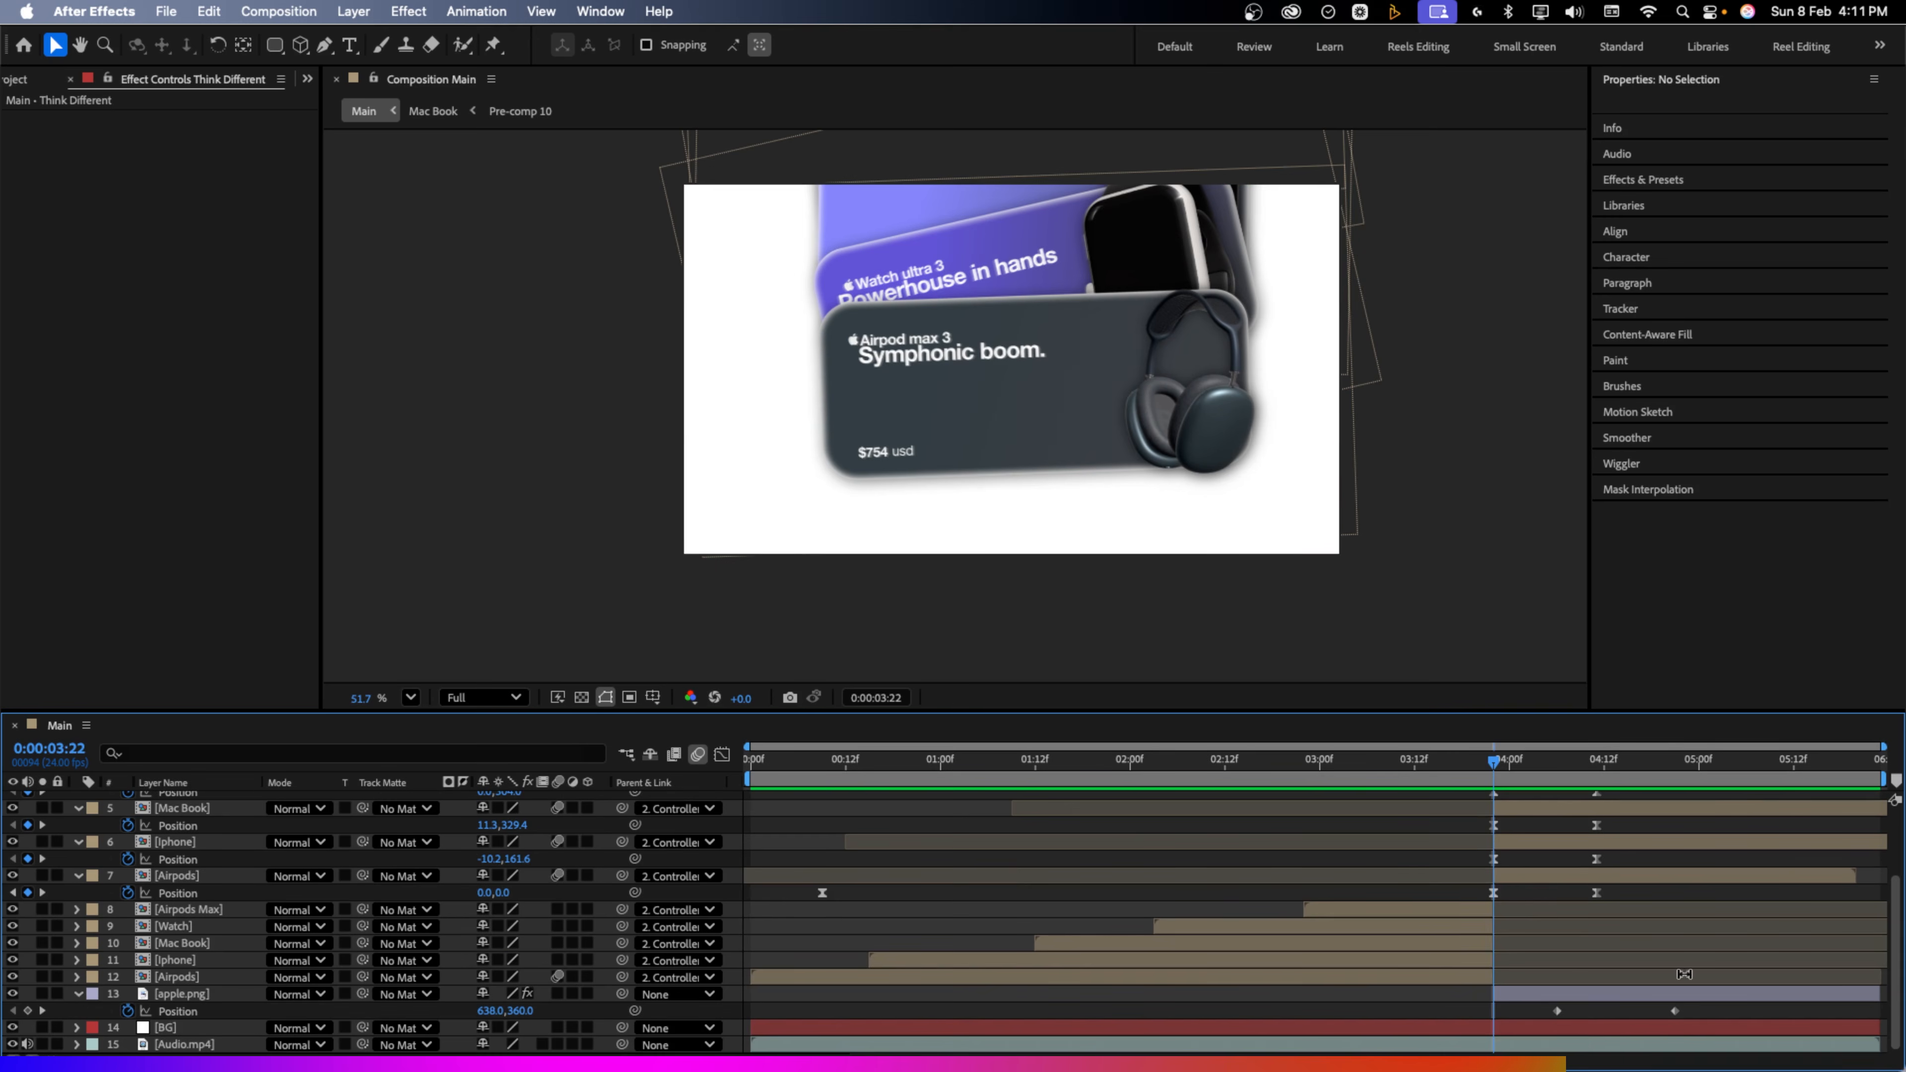
At 4:21, end the apple's slide near 471.5,360 and move Think Different to 735.4,390
click(1667, 780)
drag(1667, 779, 1674, 781)
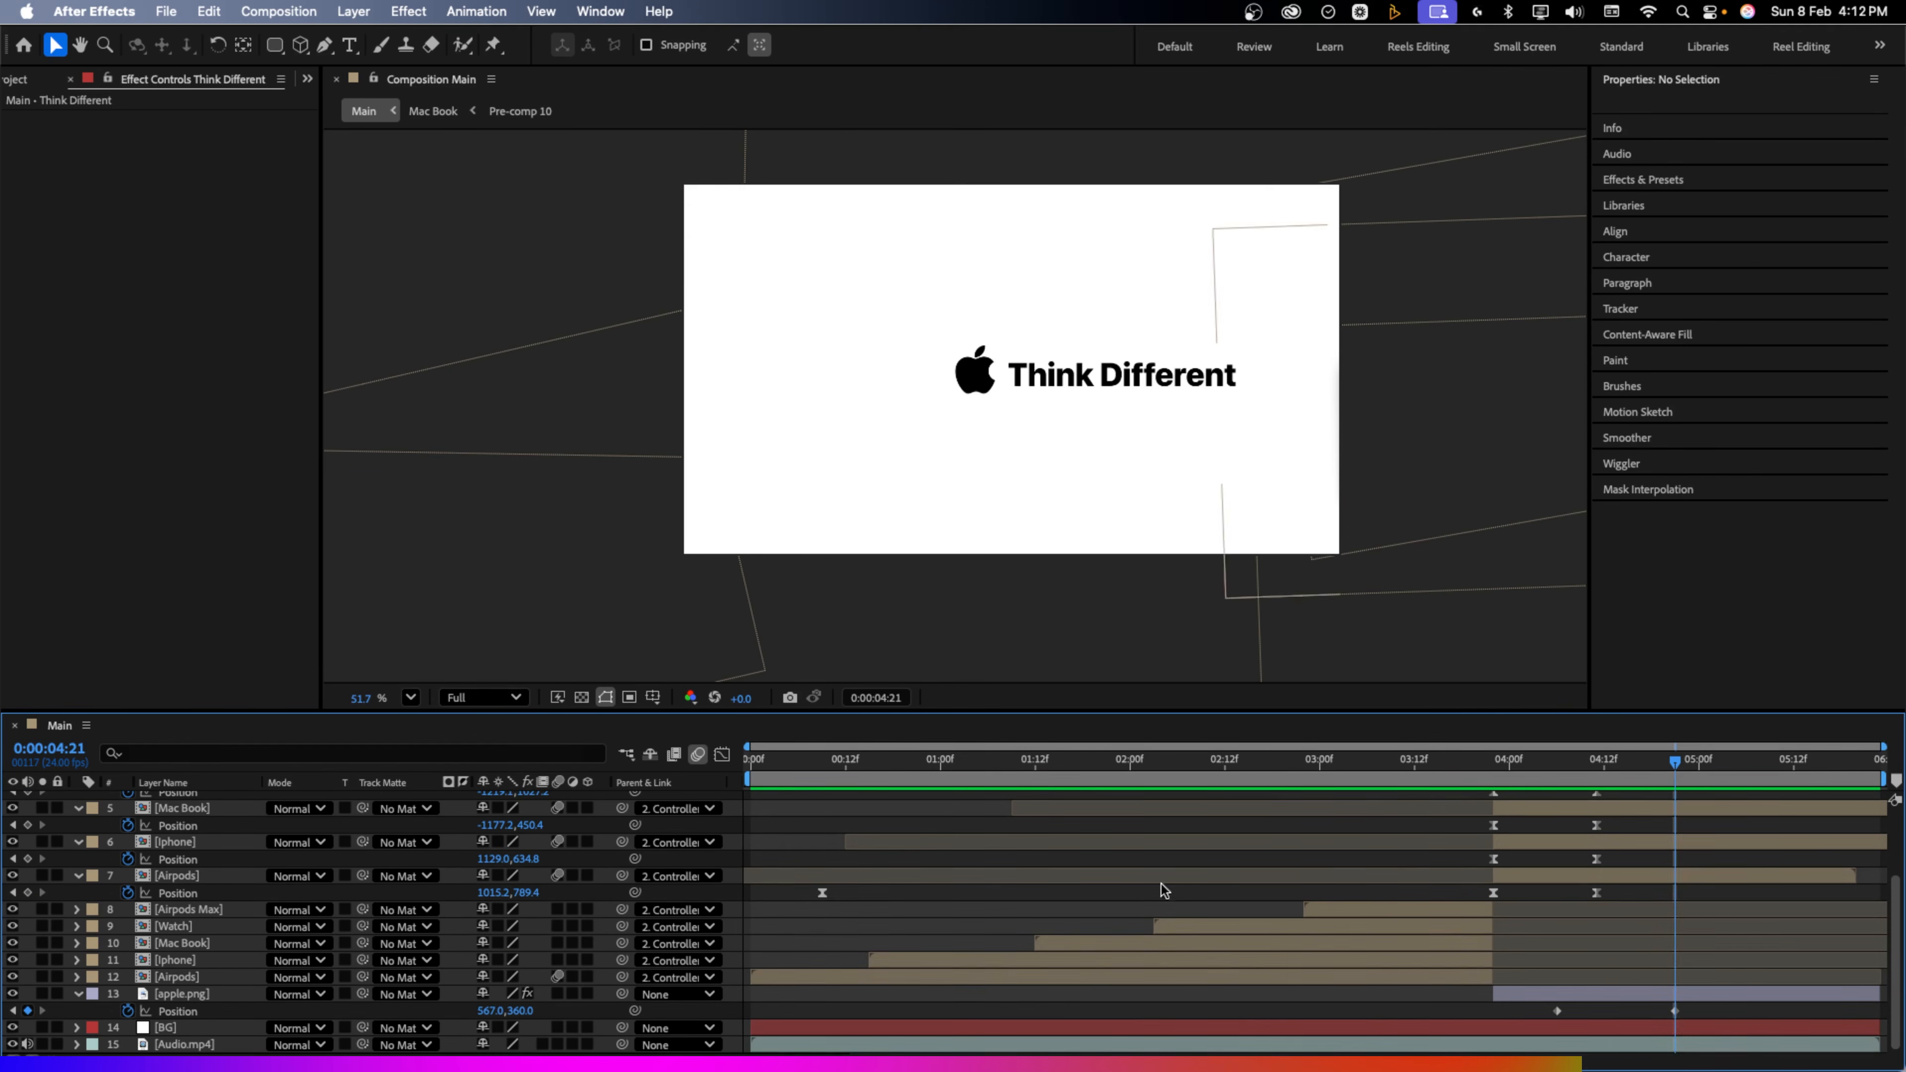
drag(484, 1020, 390, 1026)
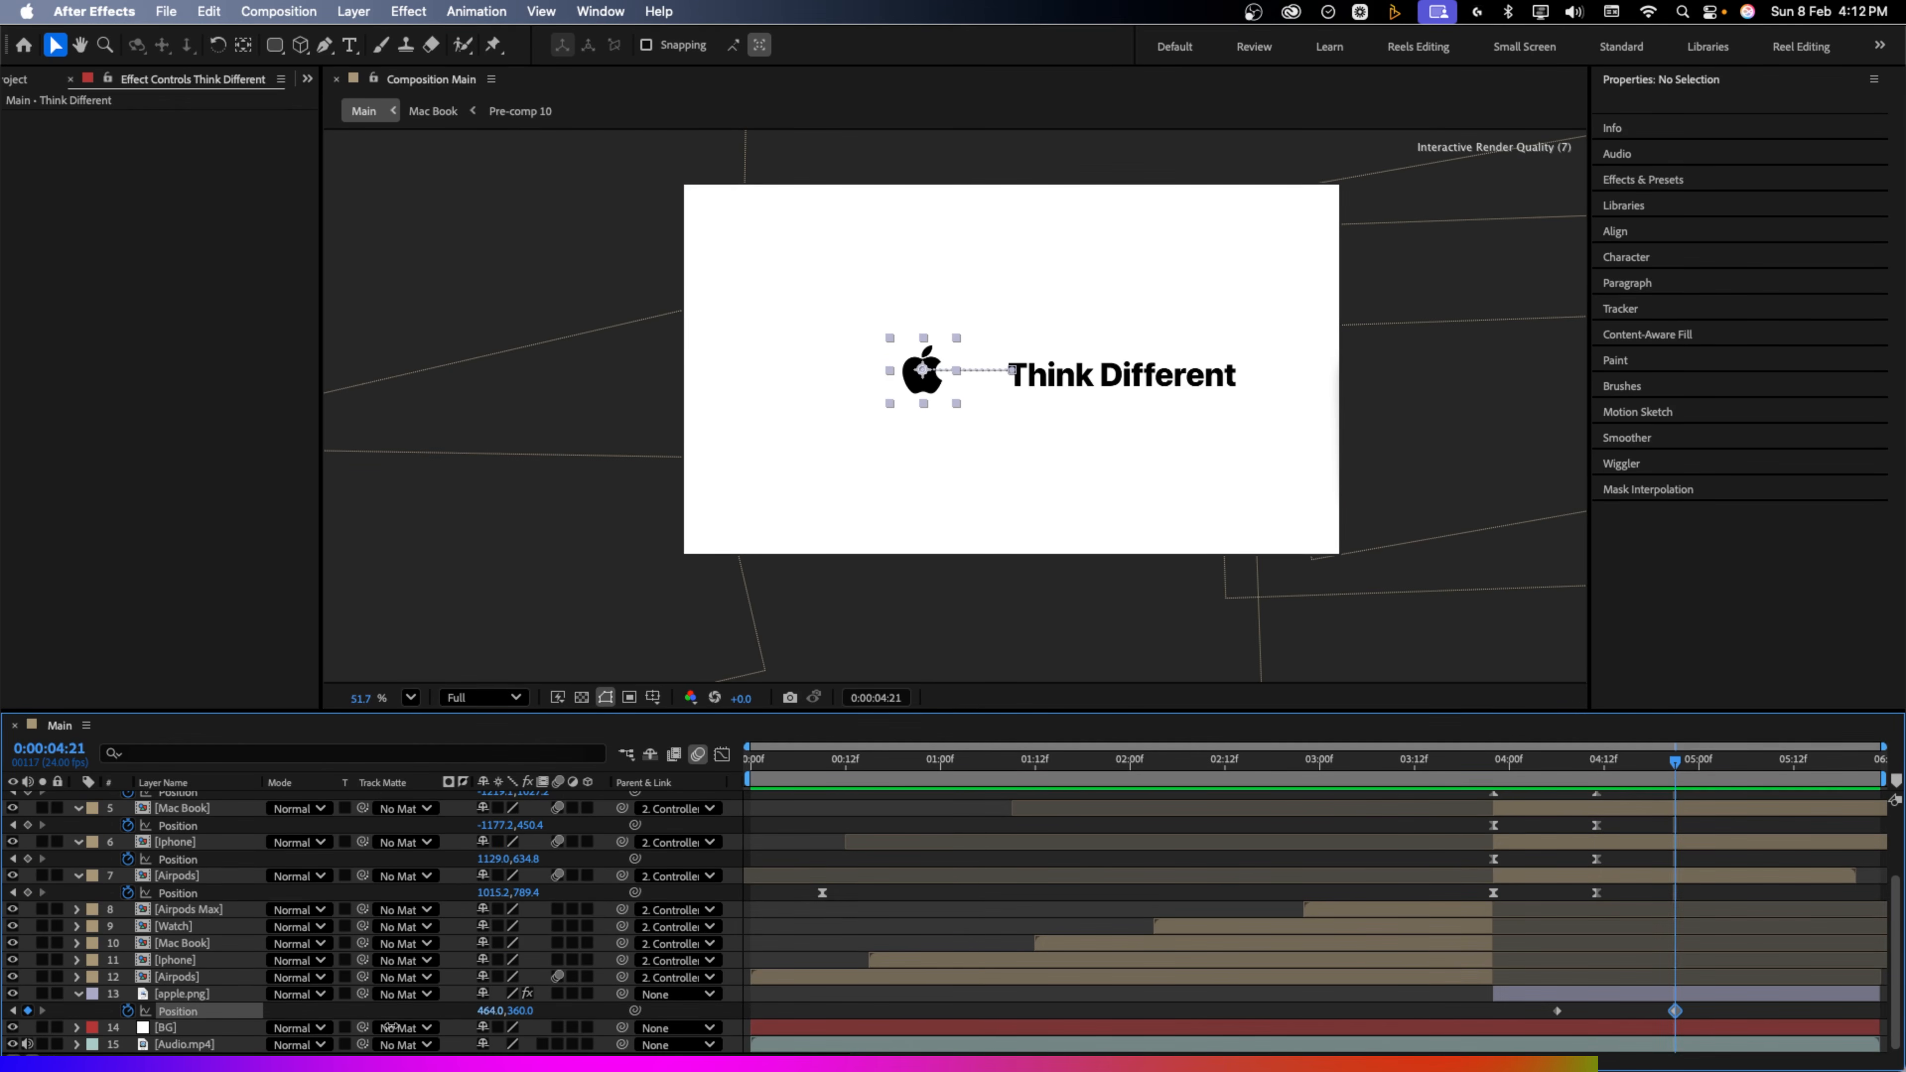
click(1074, 379)
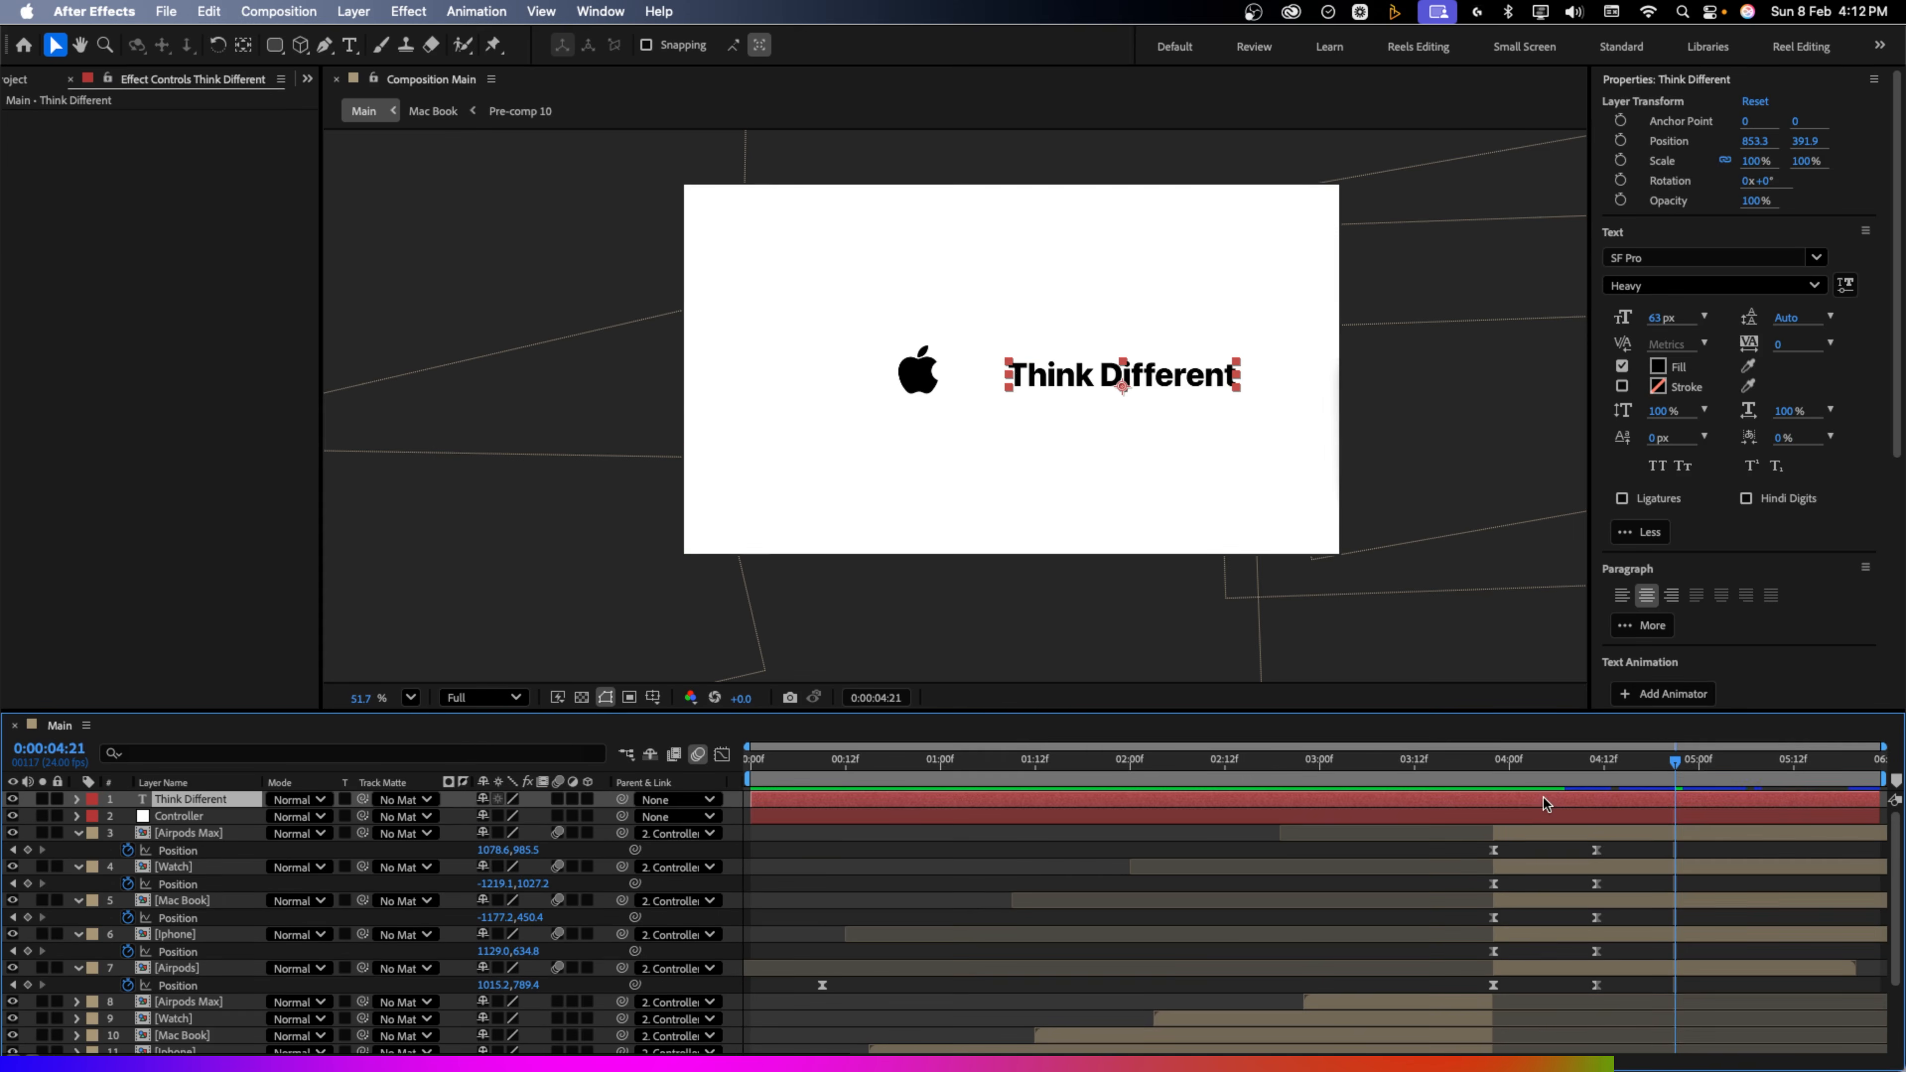
drag(1076, 403, 1017, 403)
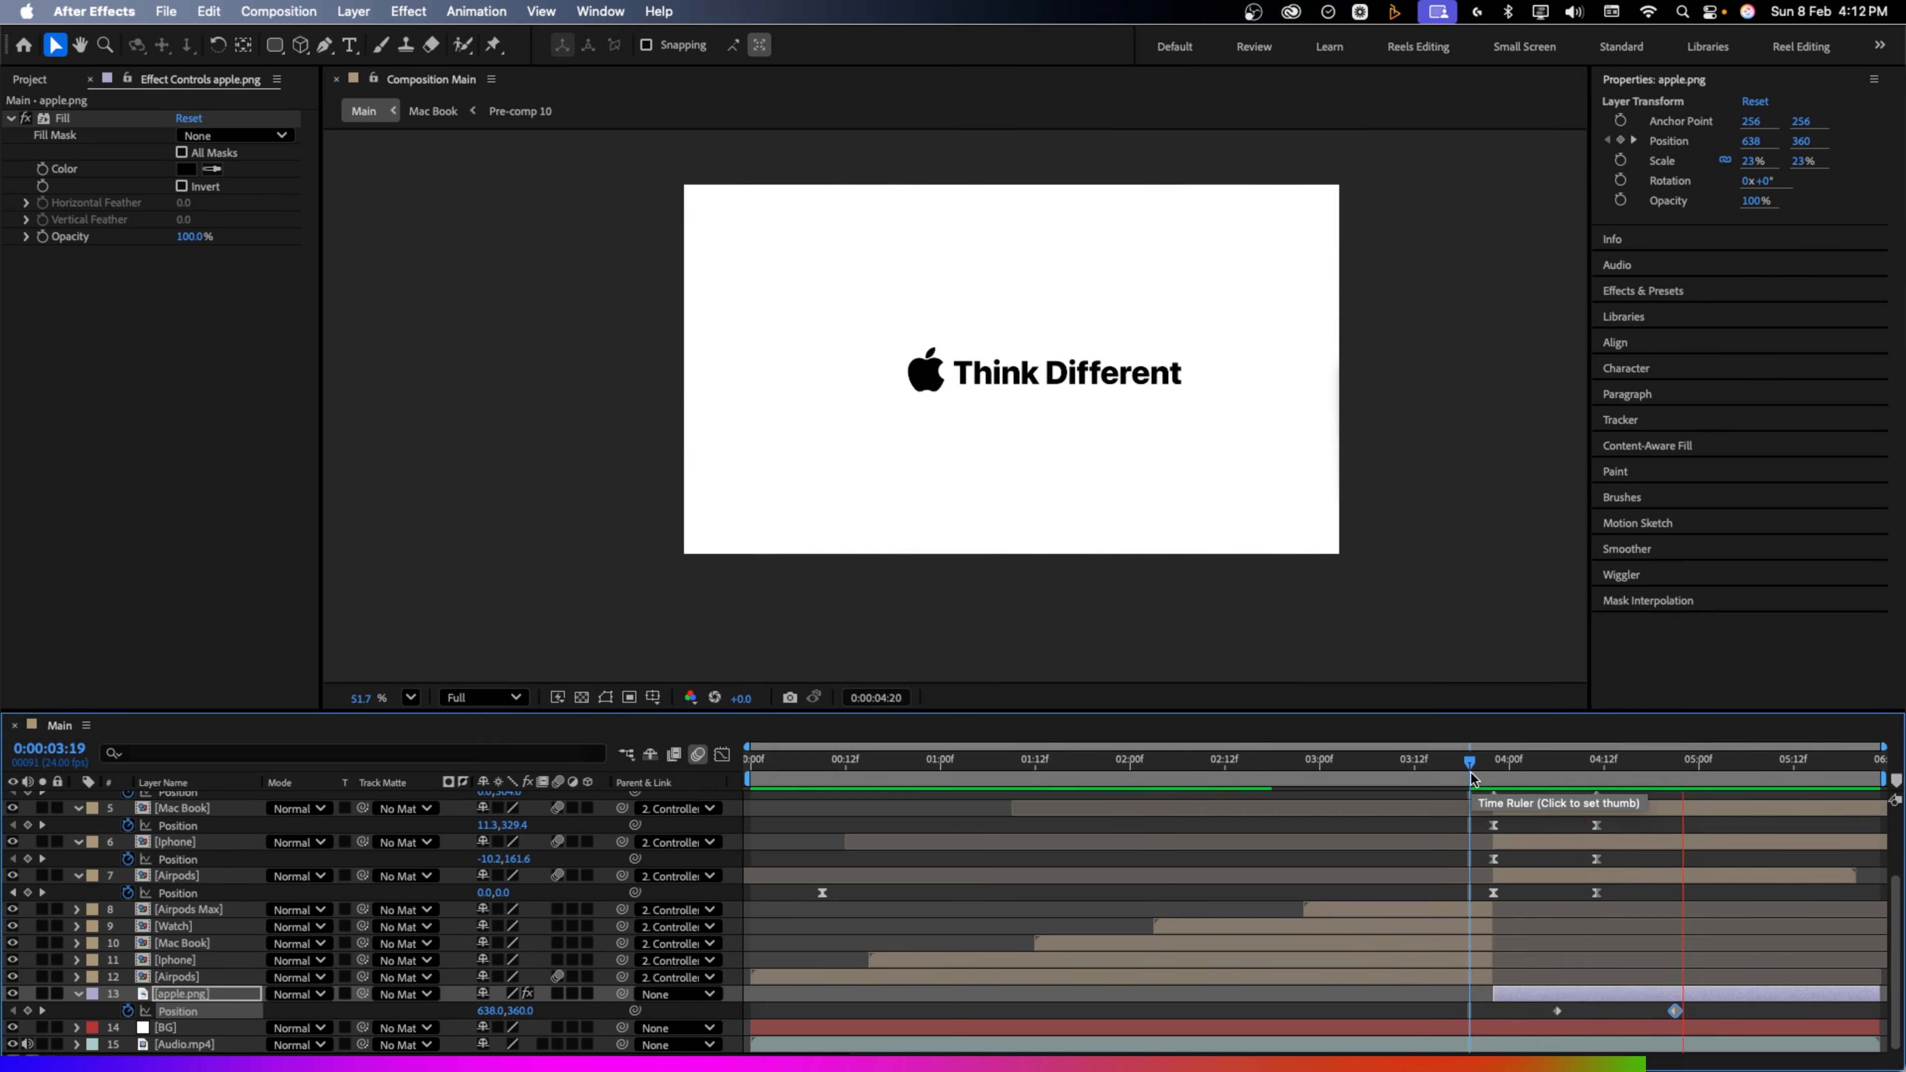
mouse_move(1651, 761)
mouse_down()
mouse_move(1632, 756)
mouse_move(1674, 756)
mouse_up()
scroll(1582, 879, up, 3)
scroll(1545, 801, up, 1)
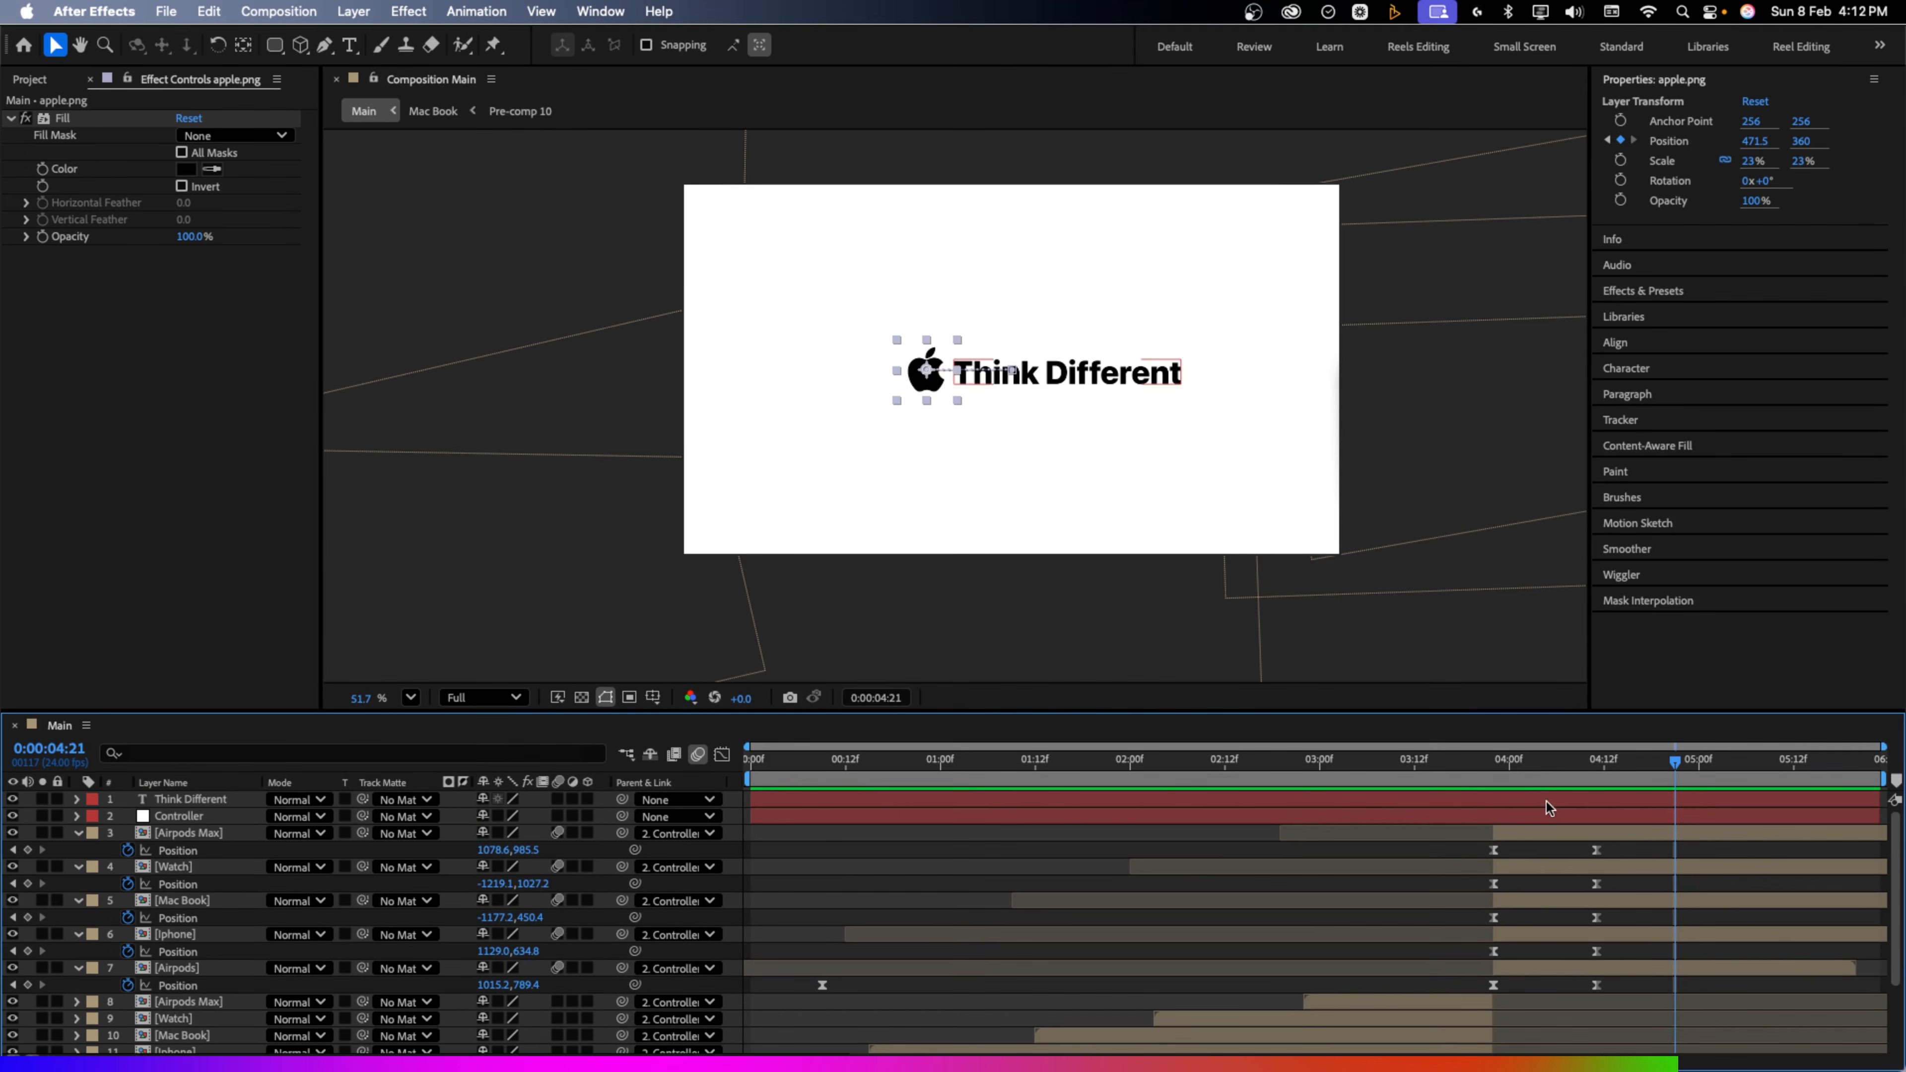
click(1546, 801)
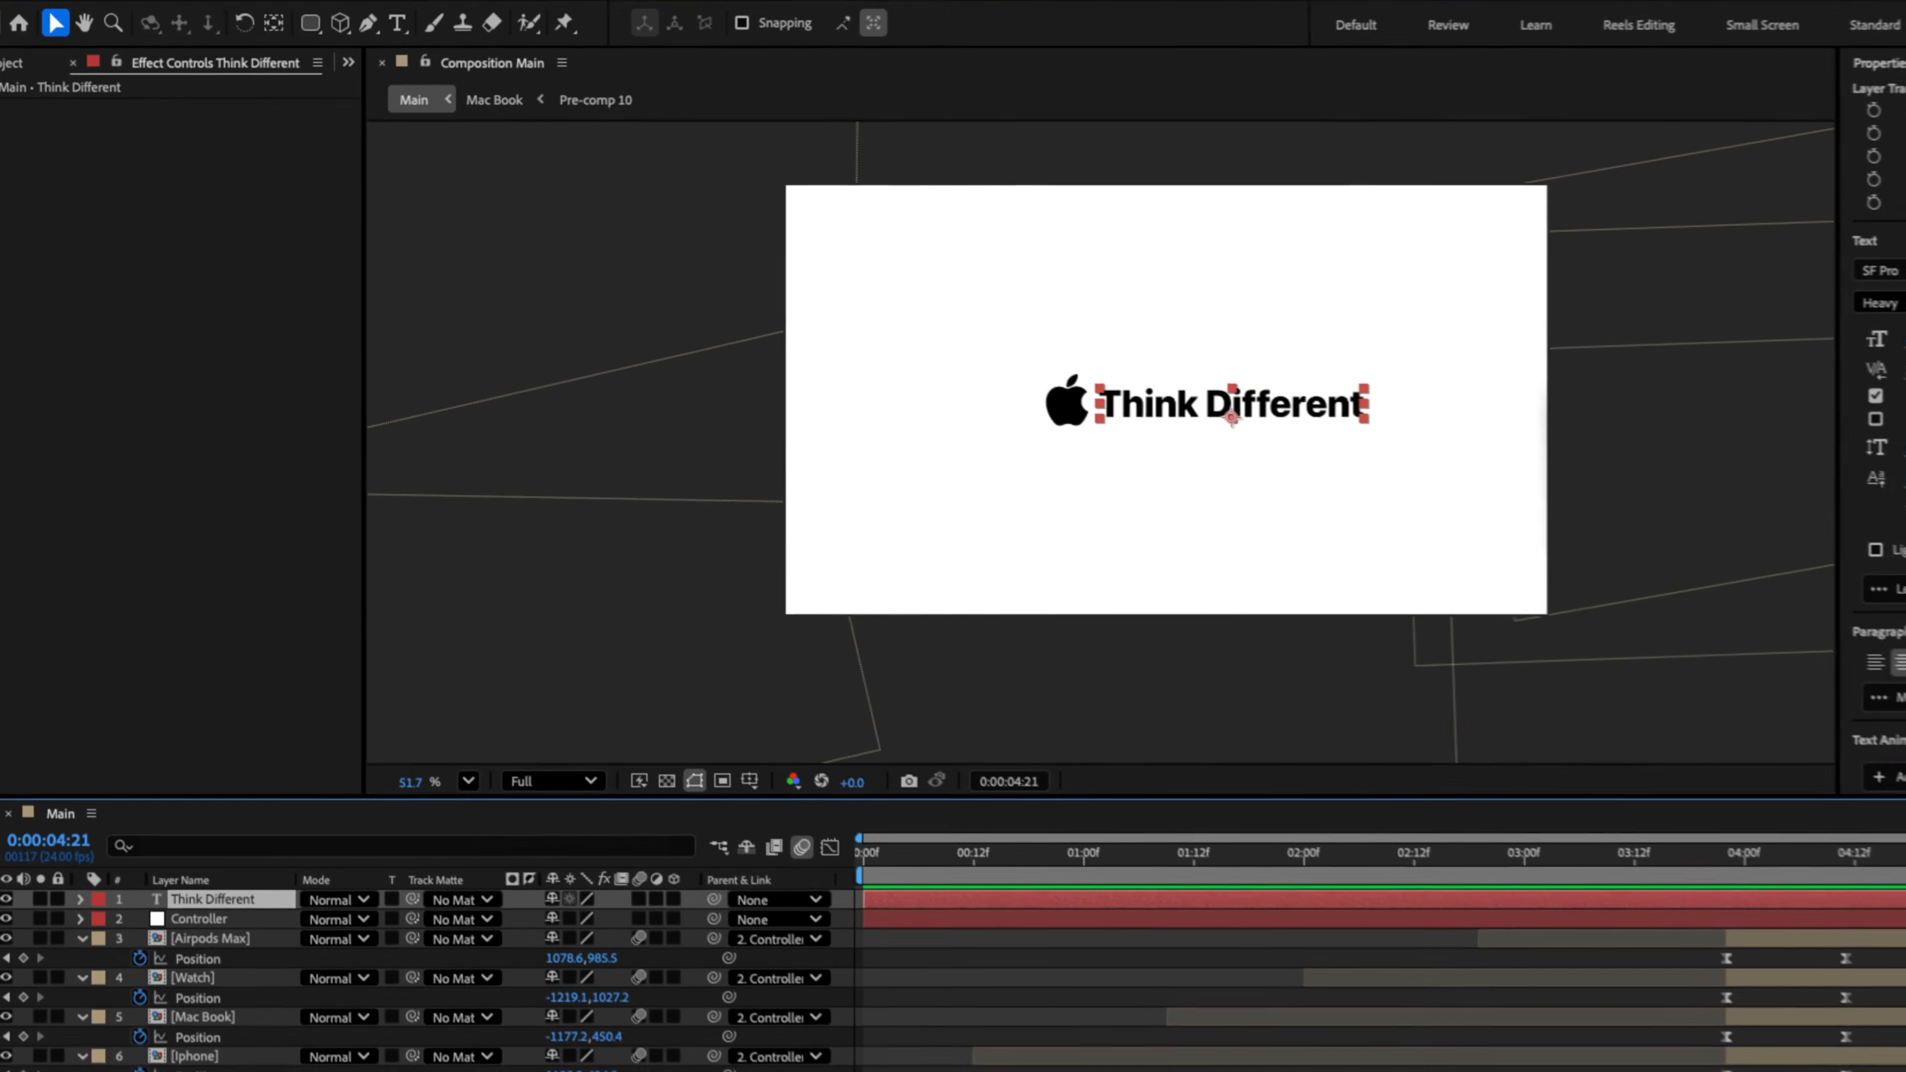
click(312, 23)
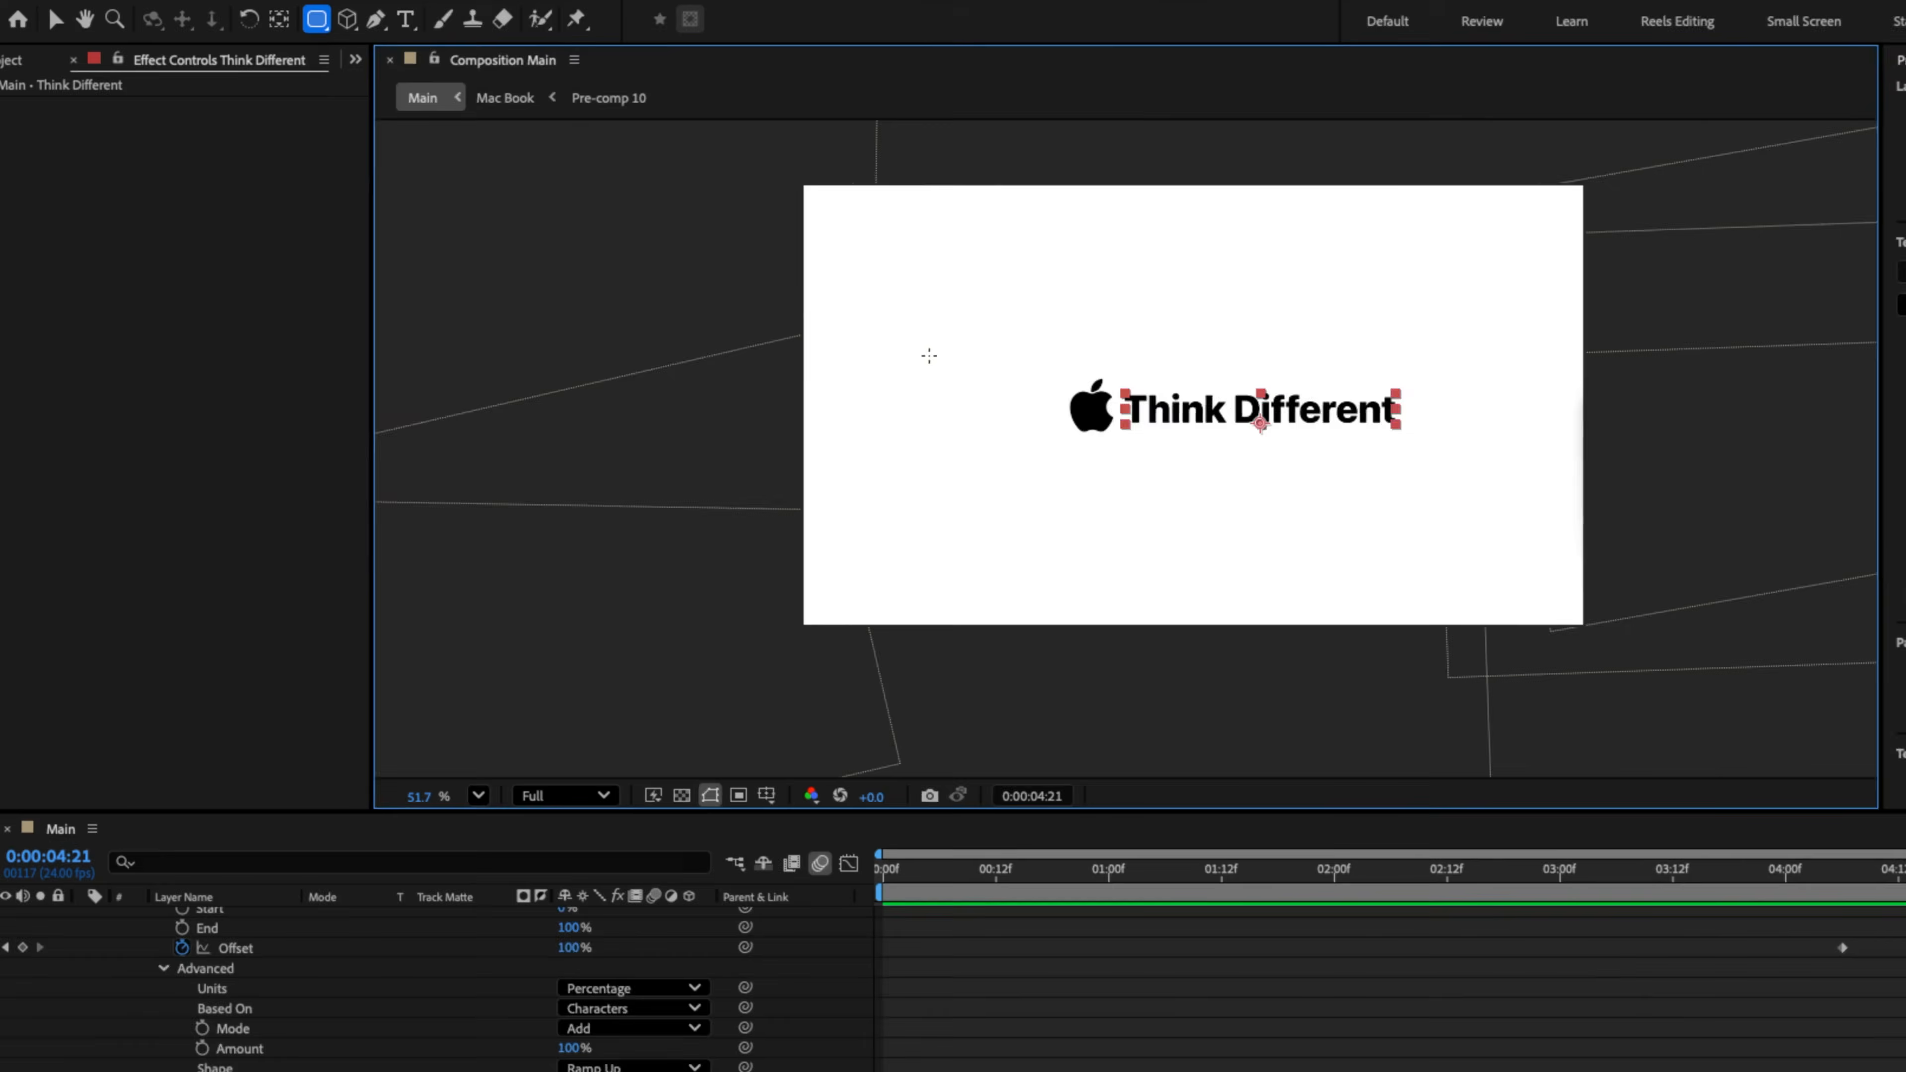
Draw an inverted rounded-rectangle mask on Think Different left of the apple and preview the reveal
drag(927, 353, 1123, 464)
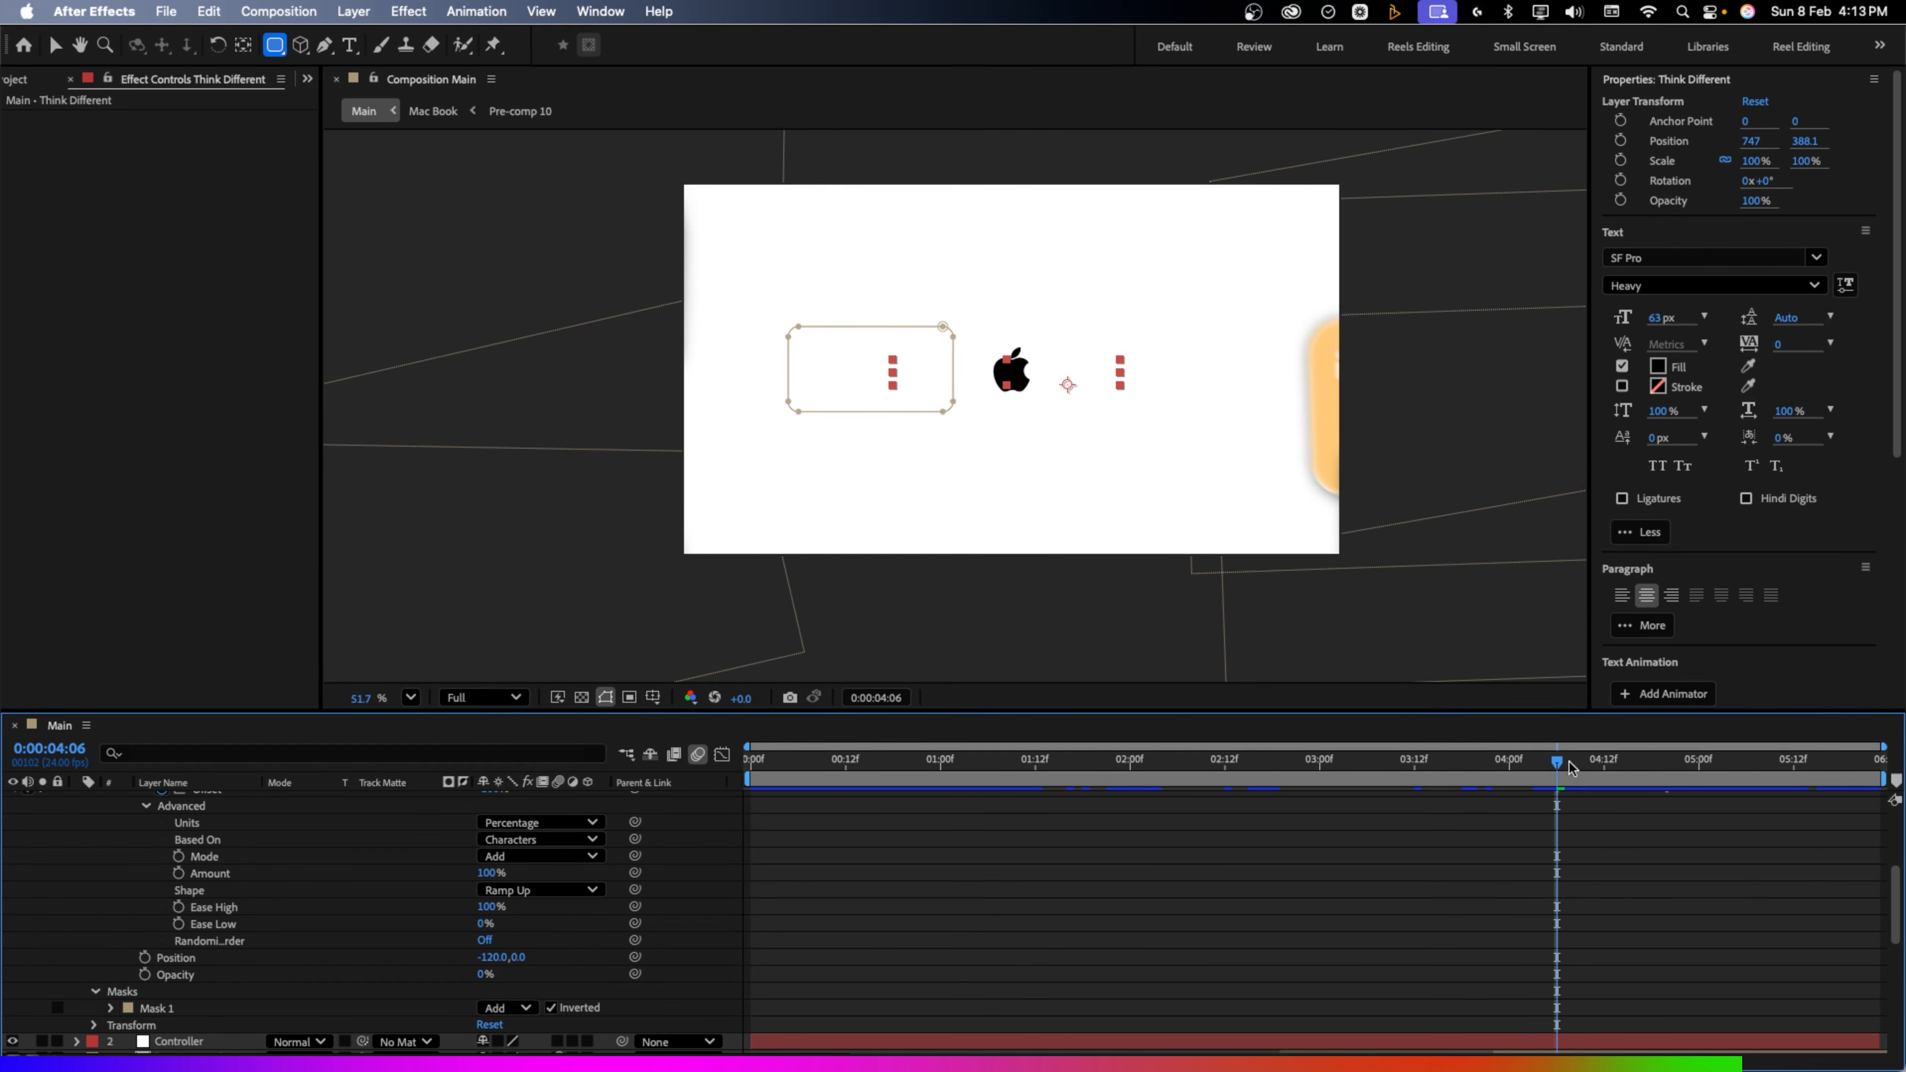
key(space)
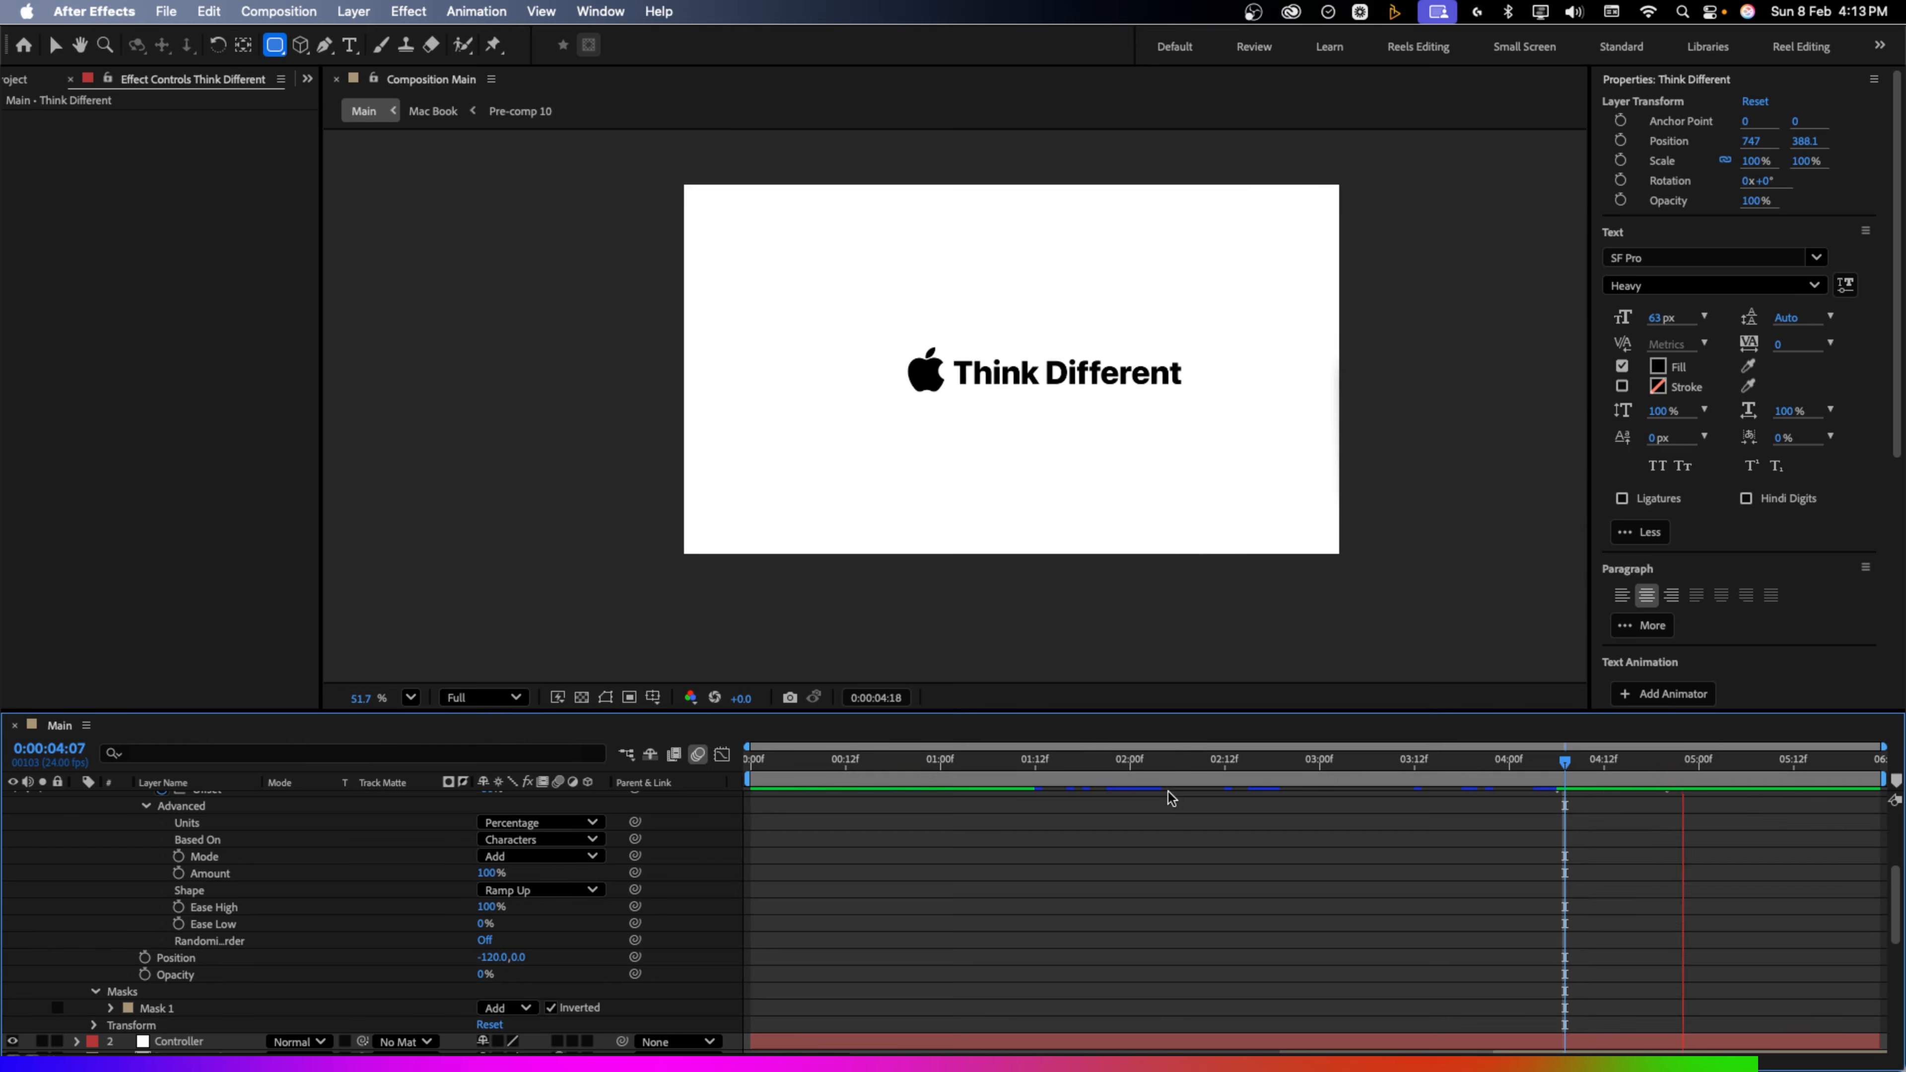
key(space)
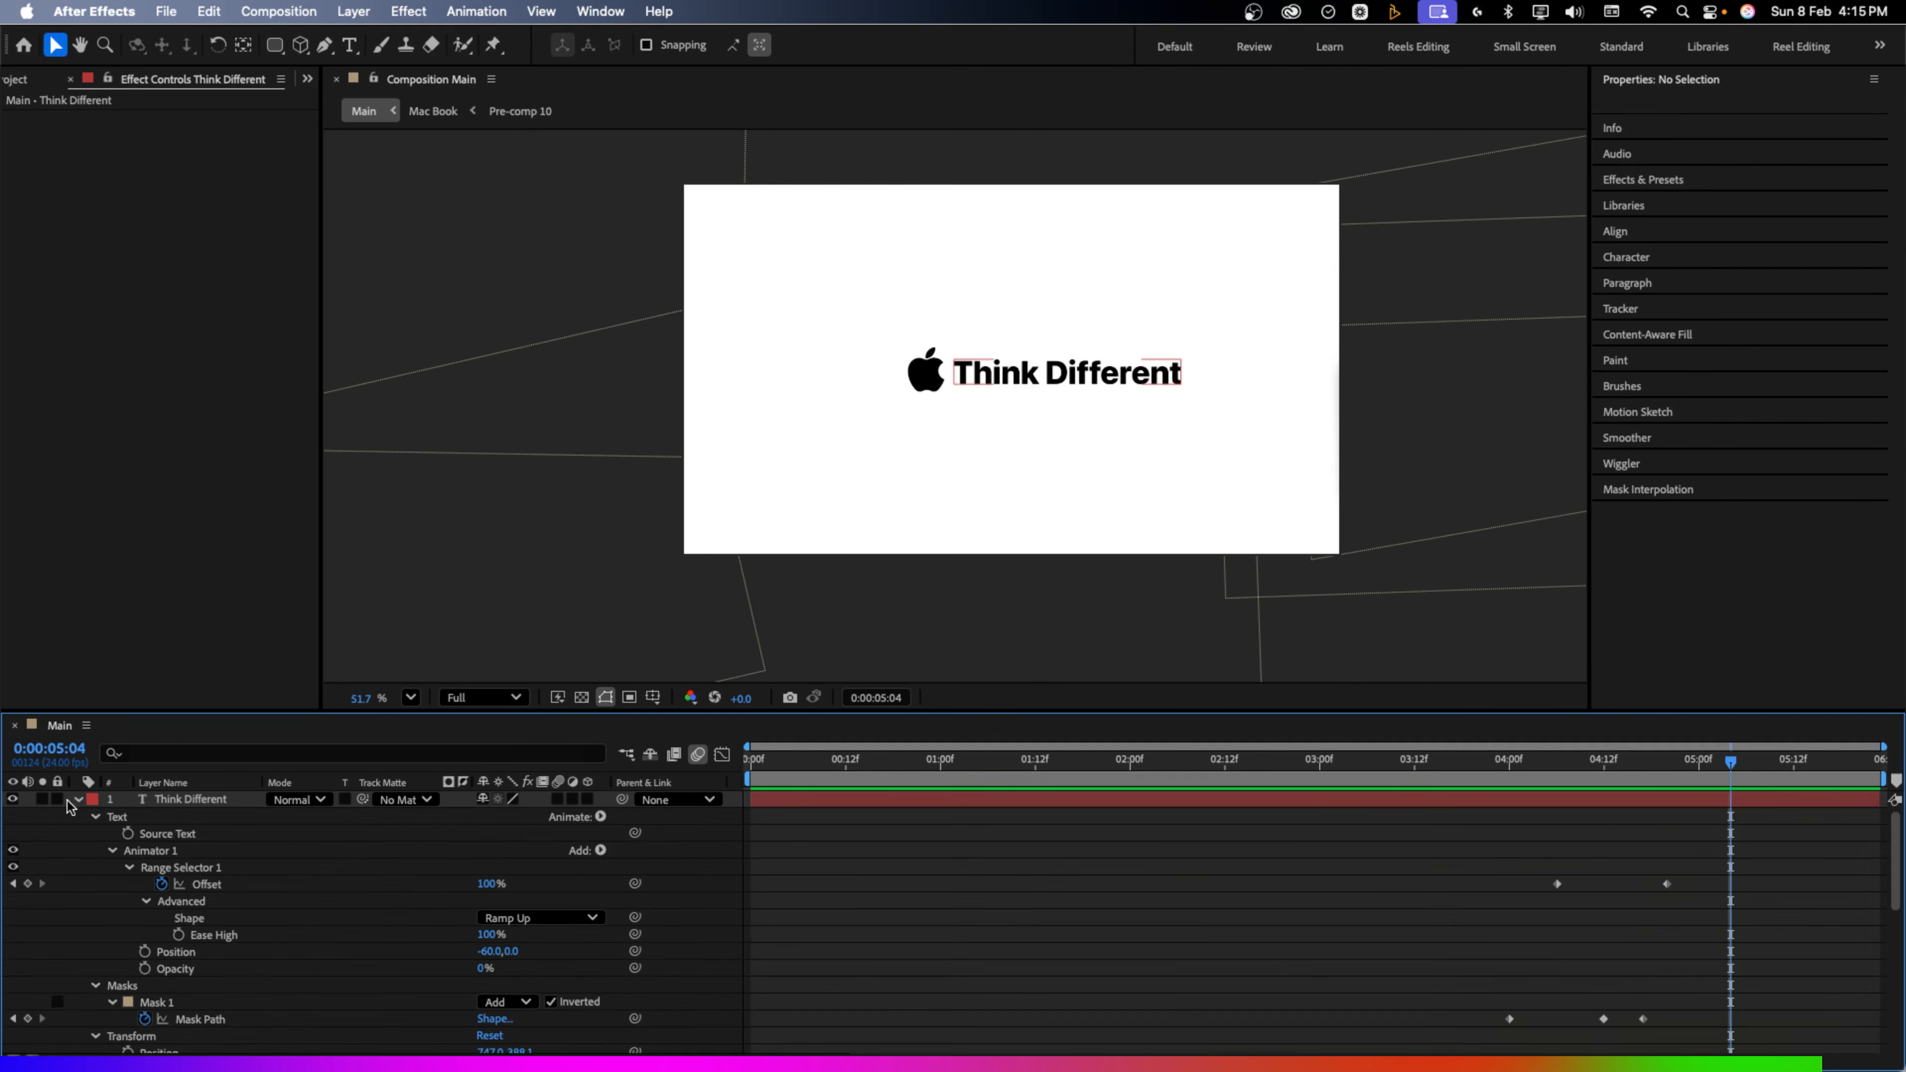
click(75, 800)
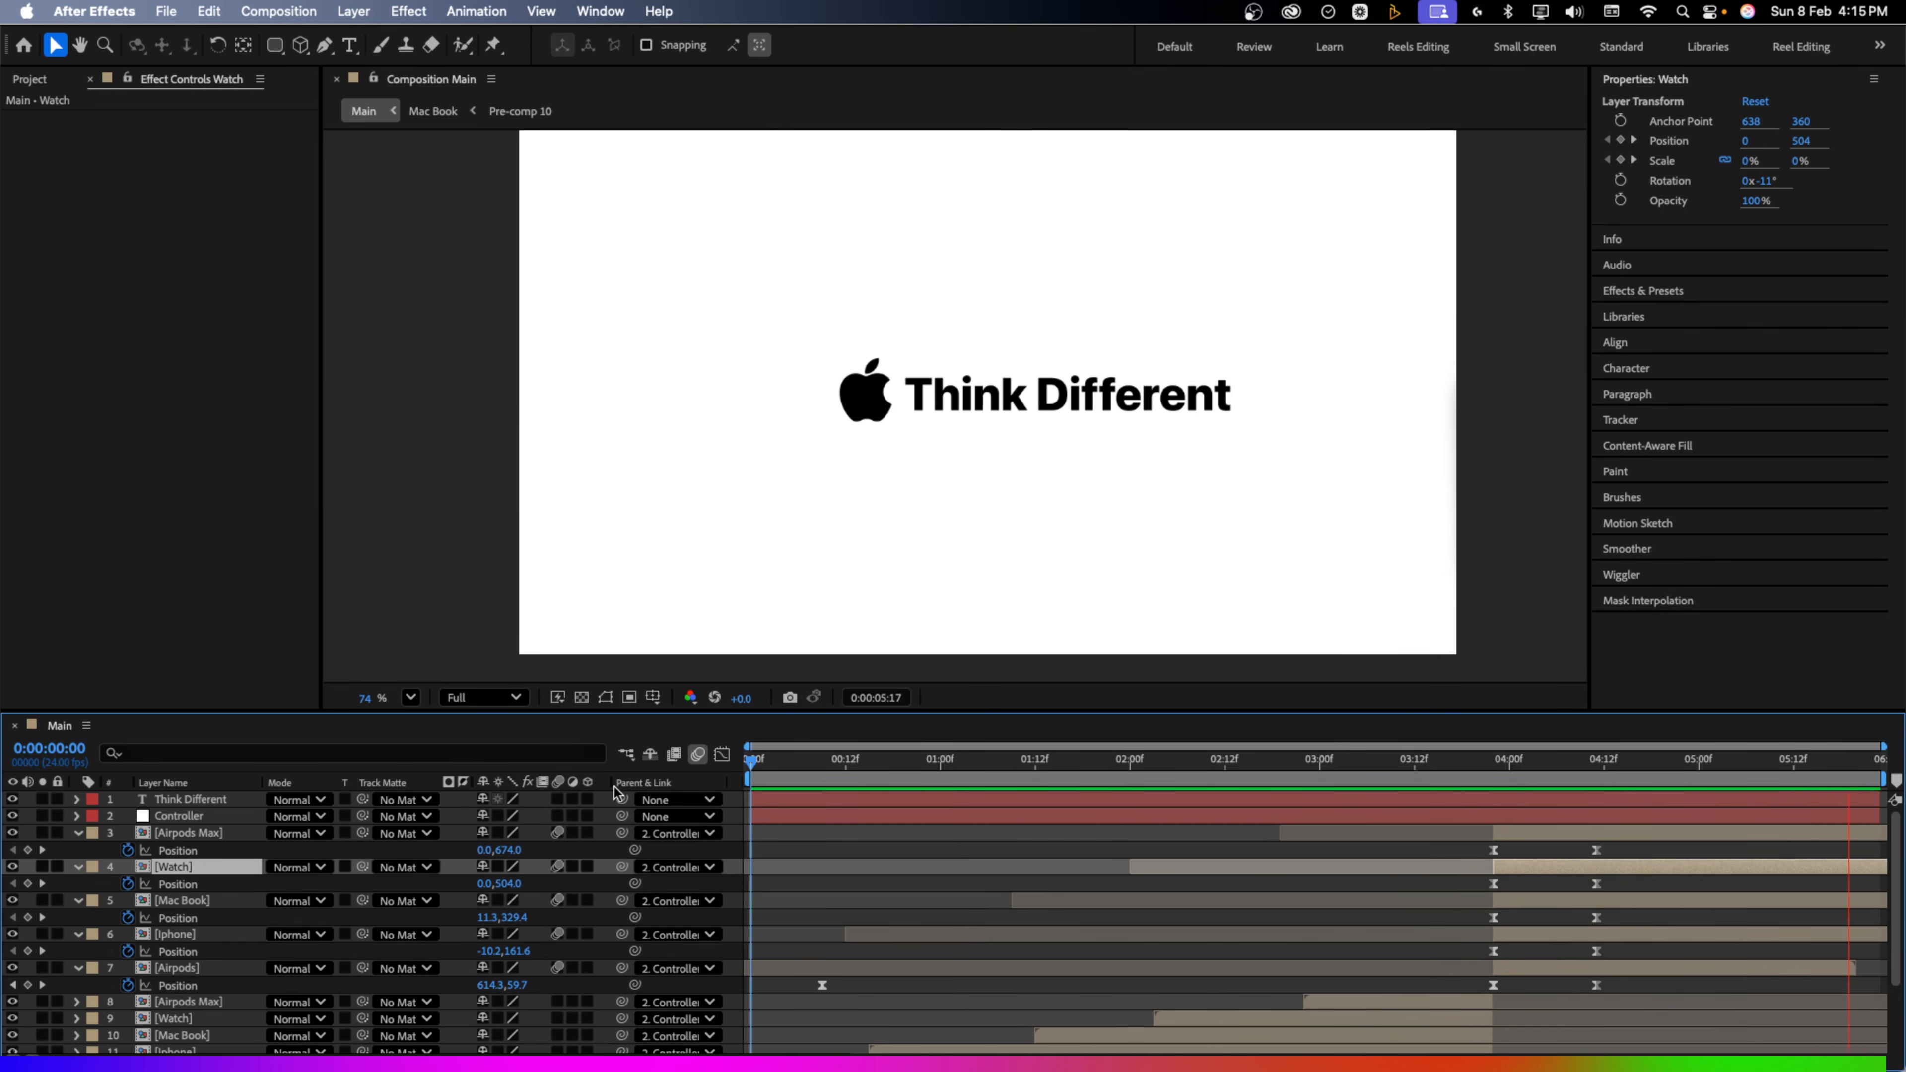
key(space)
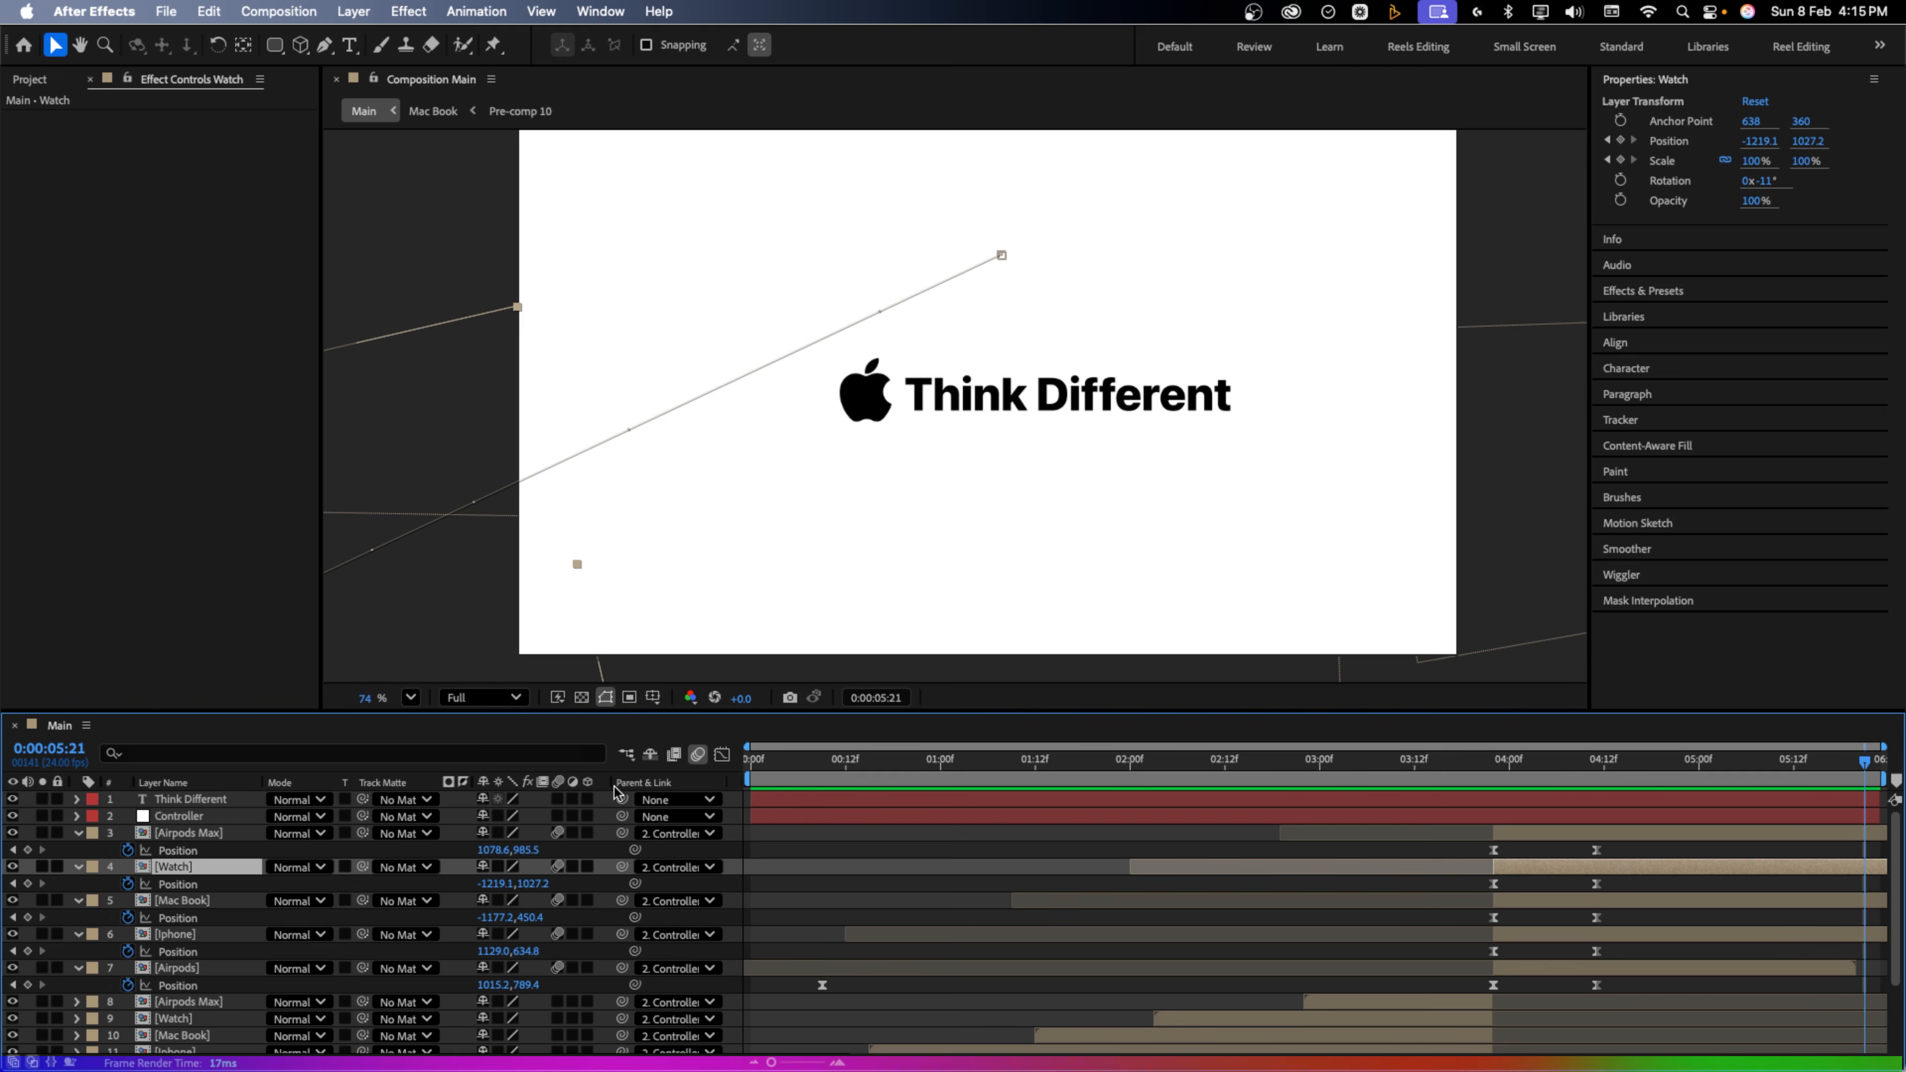